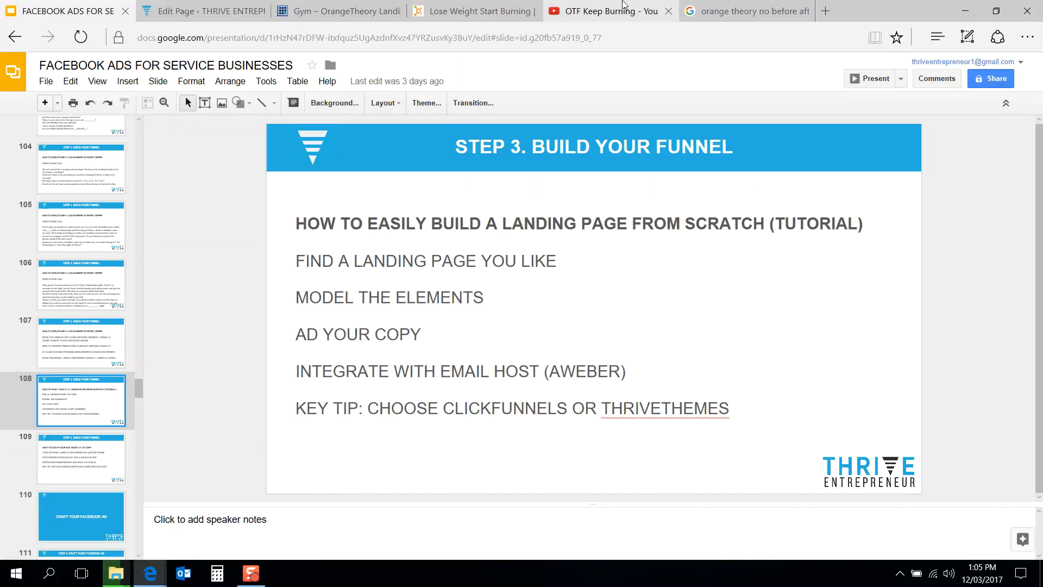
Step: Review the Orangetheory 'Keep Burning' landing page from top to bottom to study its sections and elements
{"action": "left_click", "coordinate": [480, 8]}
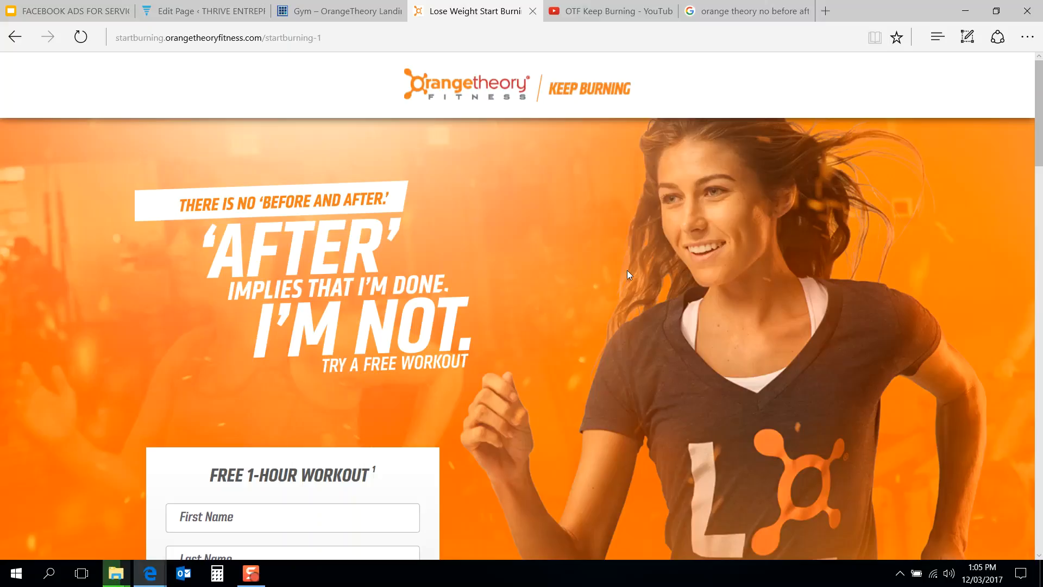
{"action": "scroll", "coordinate": [625, 282], "scroll_direction": "down", "scroll_amount": 1}
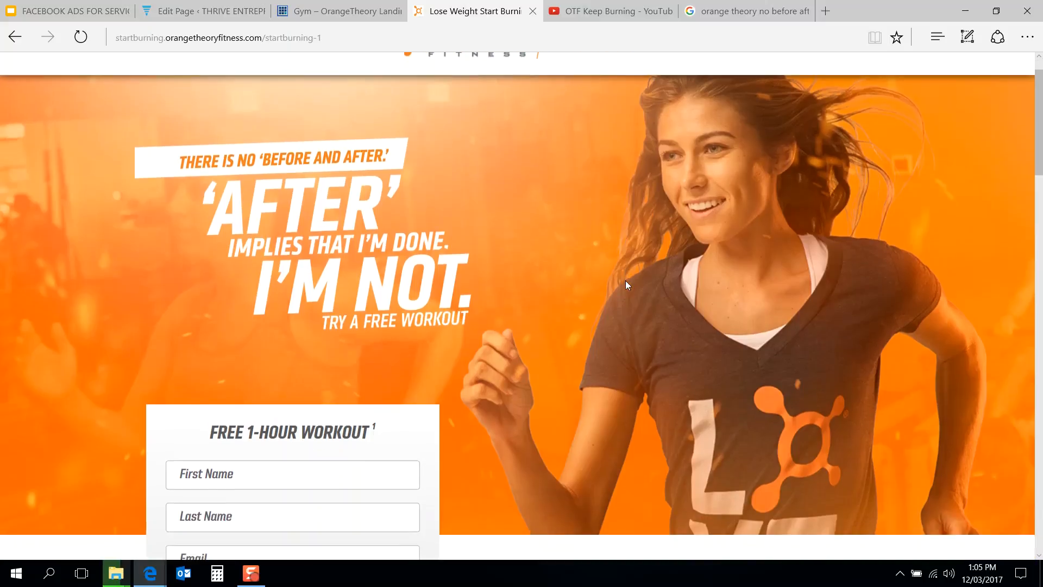
{"action": "scroll", "coordinate": [626, 282], "scroll_direction": "up", "scroll_amount": 1}
{"action": "scroll", "coordinate": [625, 283], "scroll_direction": "down", "scroll_amount": 3}
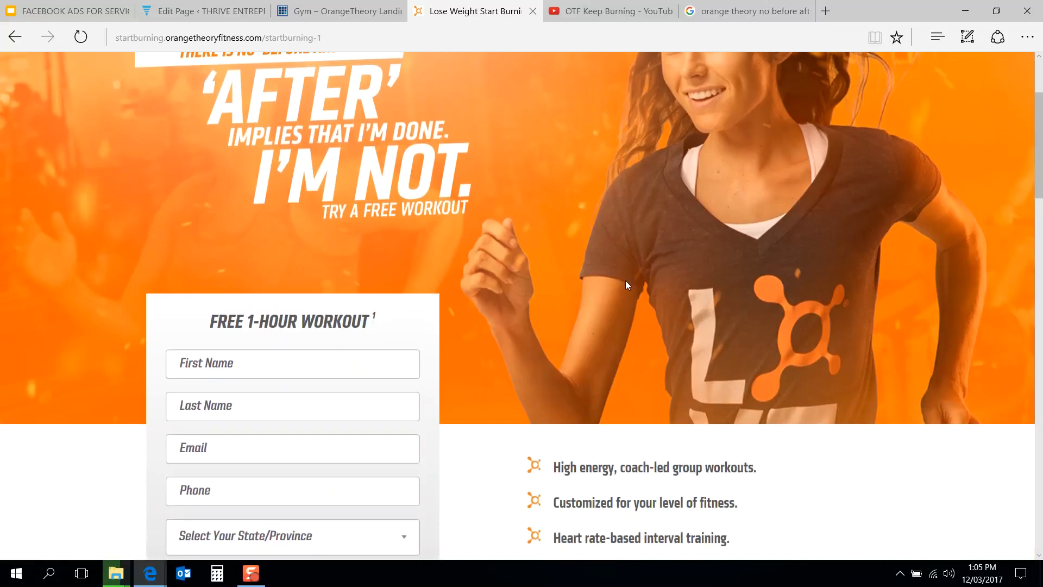
{"action": "scroll", "coordinate": [625, 282], "scroll_direction": "down", "scroll_amount": 3}
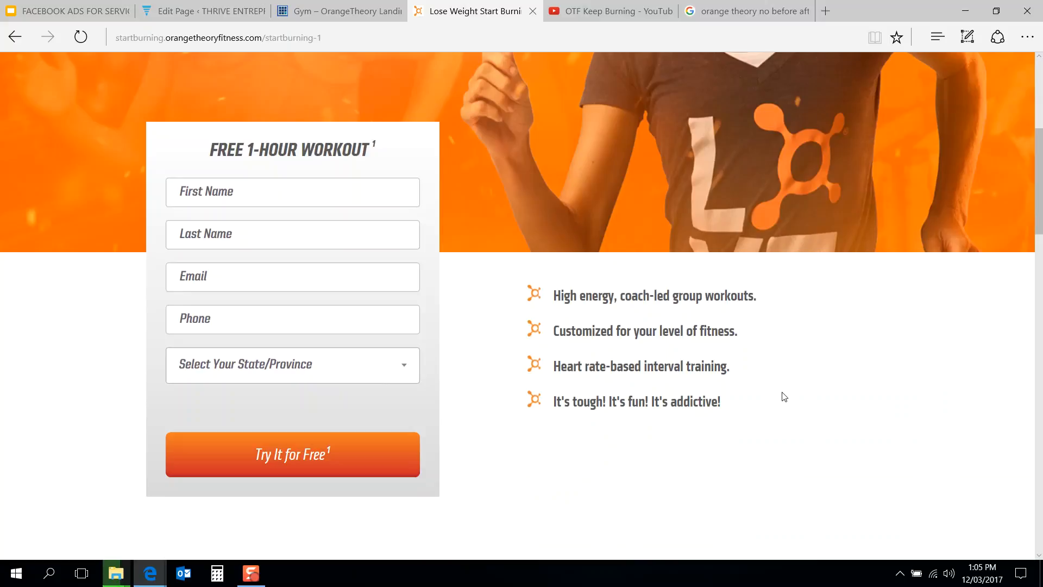
{"action": "scroll", "coordinate": [784, 396], "scroll_direction": "down", "scroll_amount": 8}
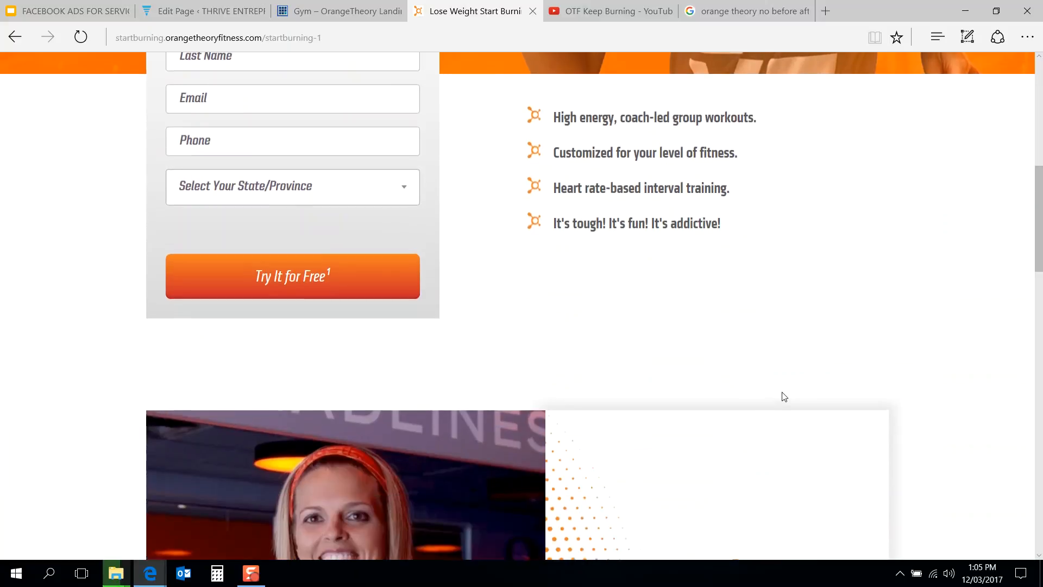
{"action": "scroll", "coordinate": [784, 396], "scroll_direction": "down", "scroll_amount": 1}
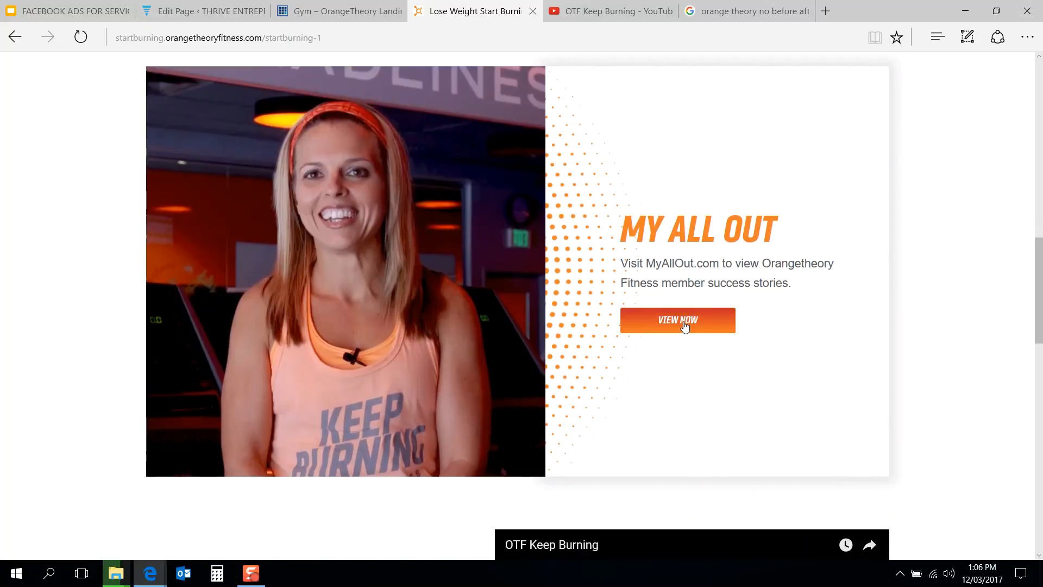
{"action": "scroll", "coordinate": [885, 340], "scroll_direction": "down", "scroll_amount": 5}
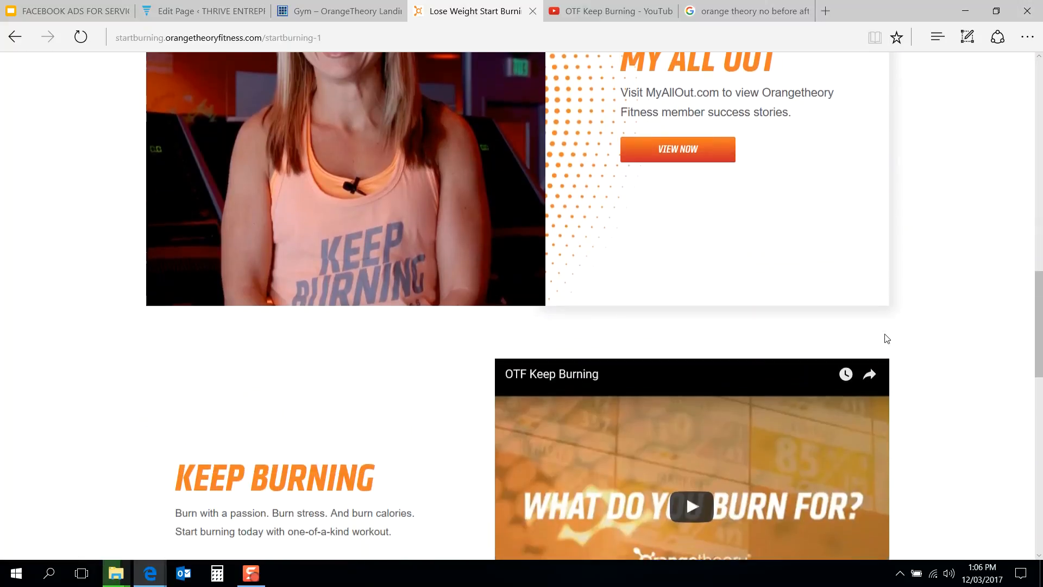
{"action": "scroll", "coordinate": [401, 354], "scroll_direction": "down", "scroll_amount": 2}
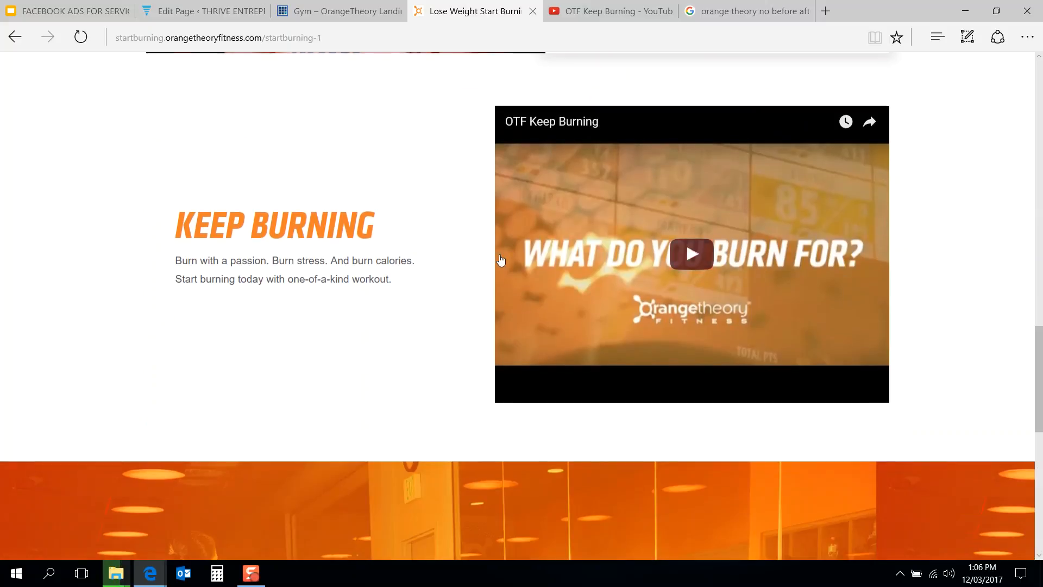
{"action": "scroll", "coordinate": [502, 261], "scroll_direction": "up", "scroll_amount": 1}
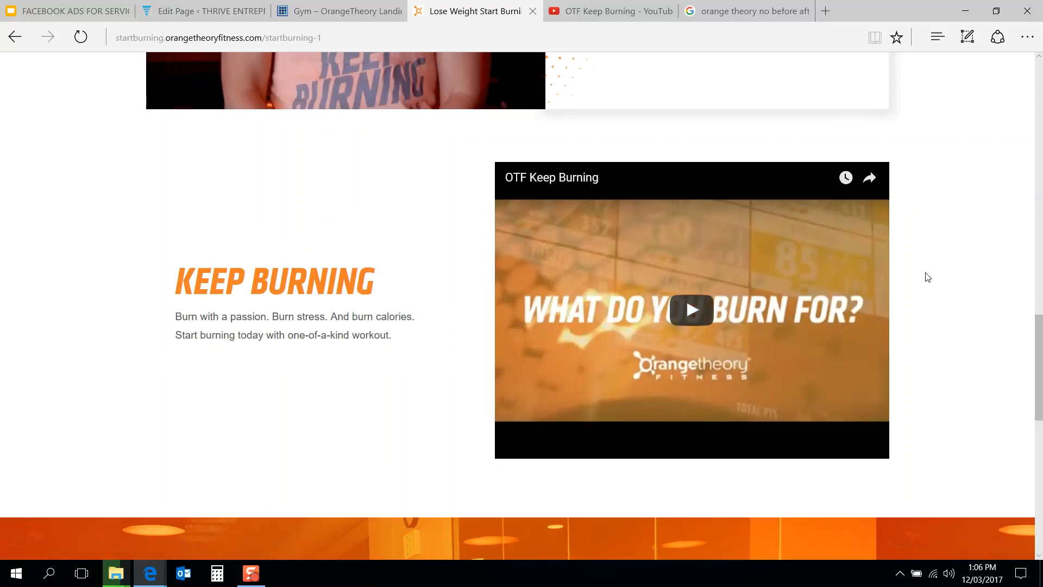
{"action": "scroll", "coordinate": [925, 276], "scroll_direction": "down", "scroll_amount": 3}
{"action": "scroll", "coordinate": [927, 277], "scroll_direction": "down", "scroll_amount": 6}
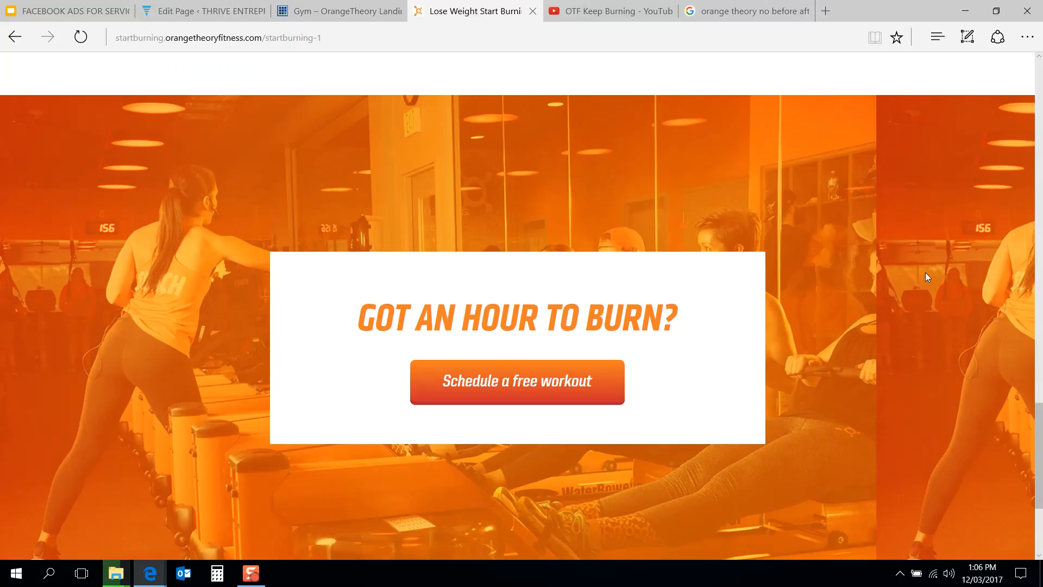
{"action": "scroll", "coordinate": [925, 276], "scroll_direction": "up", "scroll_amount": 4}
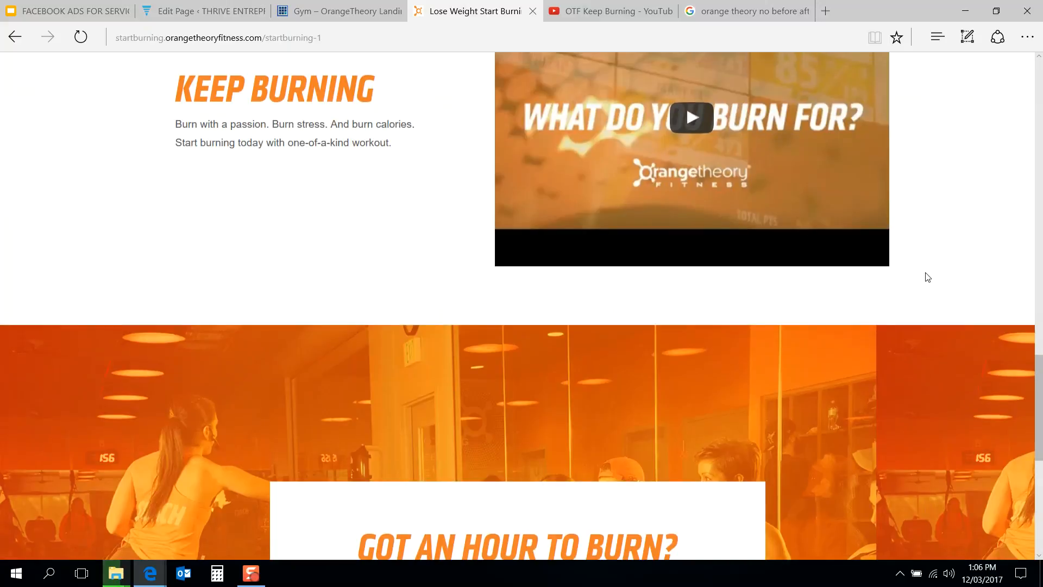
{"action": "scroll", "coordinate": [925, 276], "scroll_direction": "down", "scroll_amount": 4}
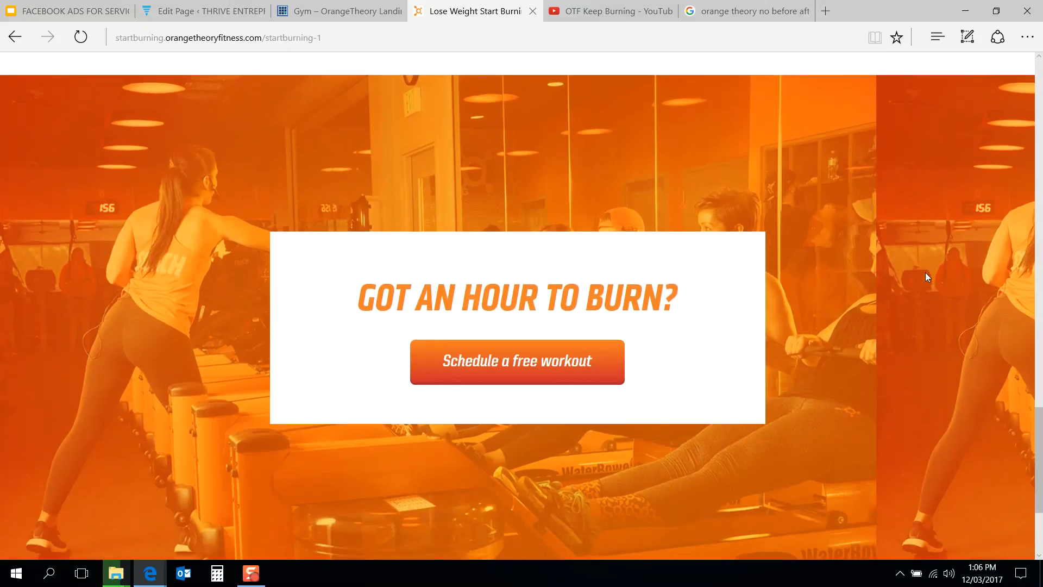
{"action": "scroll", "coordinate": [924, 272], "scroll_direction": "down", "scroll_amount": 2}
{"action": "scroll", "coordinate": [925, 272], "scroll_direction": "up", "scroll_amount": 3}
{"action": "scroll", "coordinate": [927, 277], "scroll_direction": "up", "scroll_amount": 1}
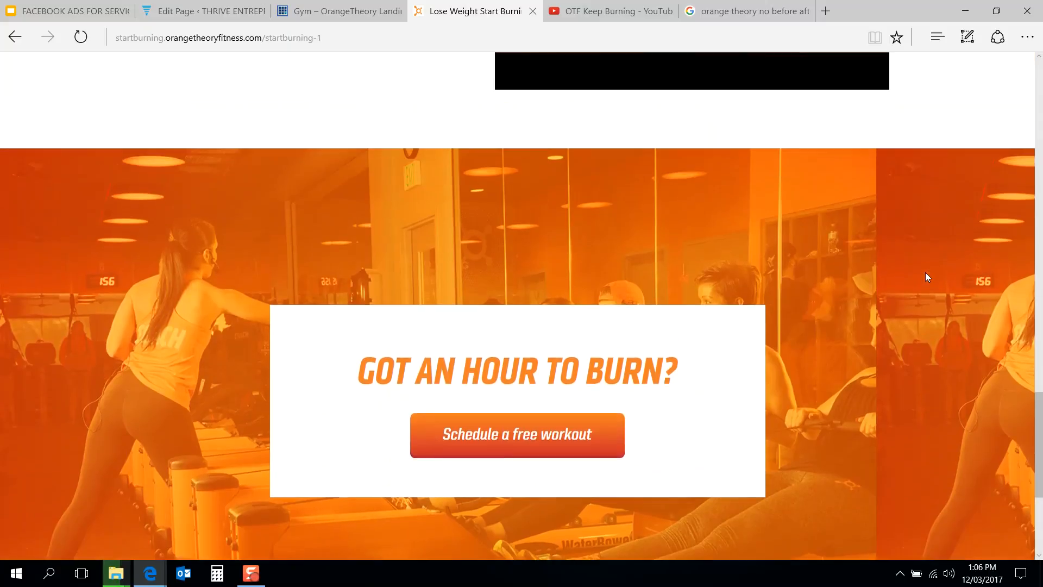
{"action": "scroll", "coordinate": [926, 274], "scroll_direction": "down", "scroll_amount": 2}
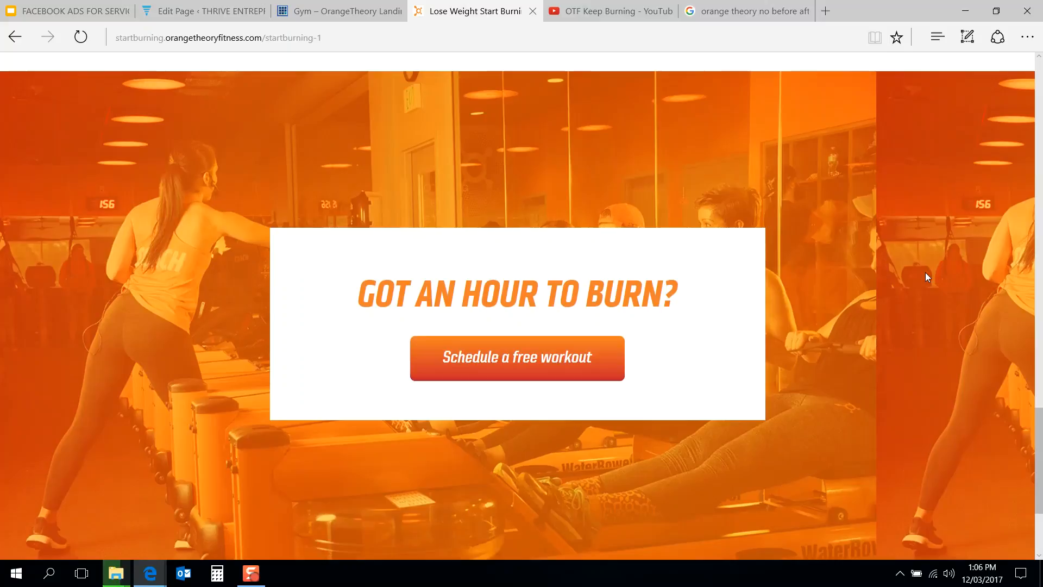
{"action": "scroll", "coordinate": [926, 276], "scroll_direction": "down", "scroll_amount": 3}
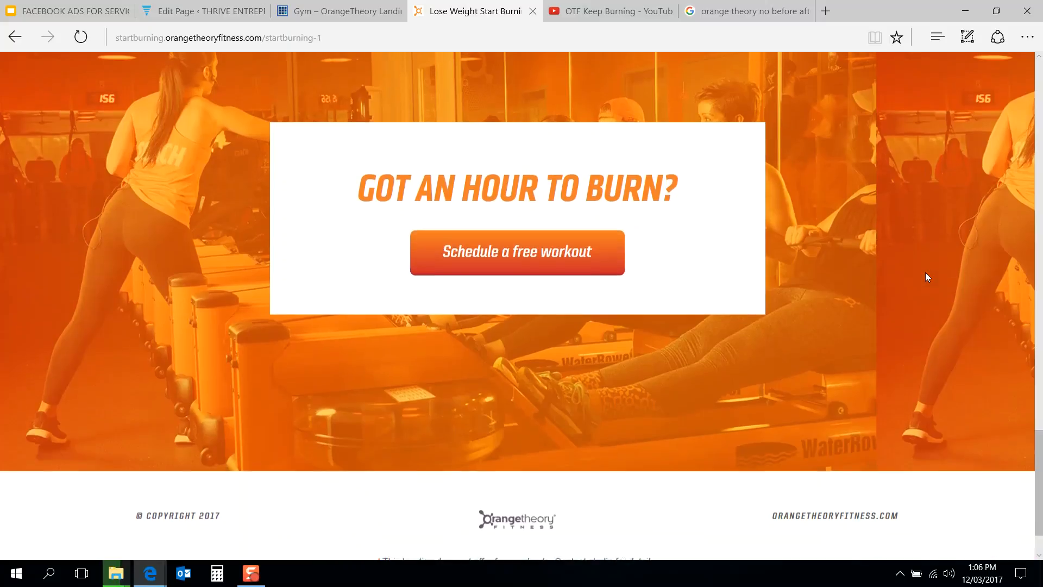
{"action": "scroll", "coordinate": [925, 272], "scroll_direction": "down", "scroll_amount": 2}
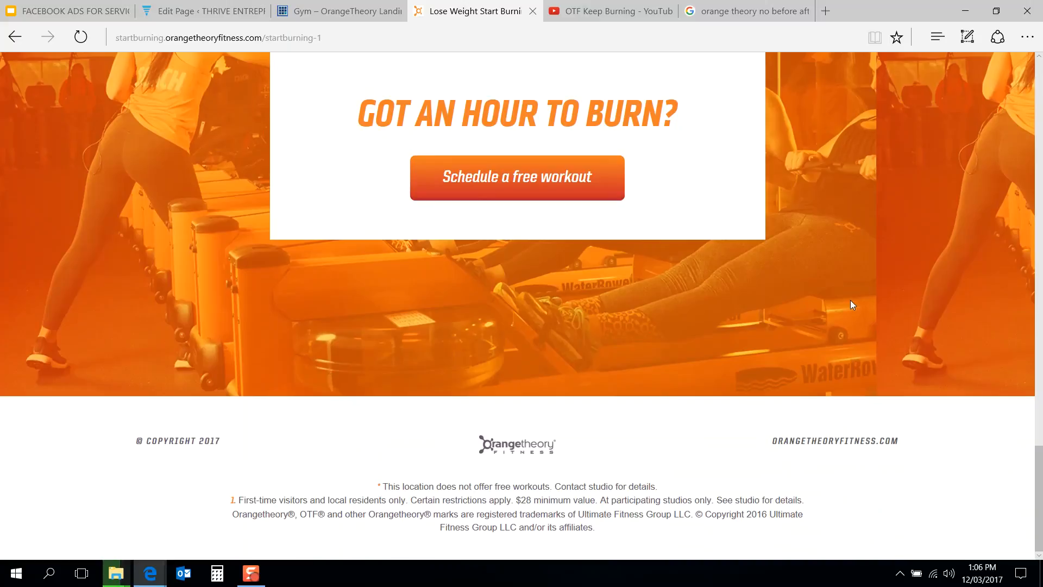
{"action": "scroll", "coordinate": [850, 300], "scroll_direction": "up", "scroll_amount": 15}
{"action": "scroll", "coordinate": [852, 304], "scroll_direction": "up", "scroll_amount": 10}
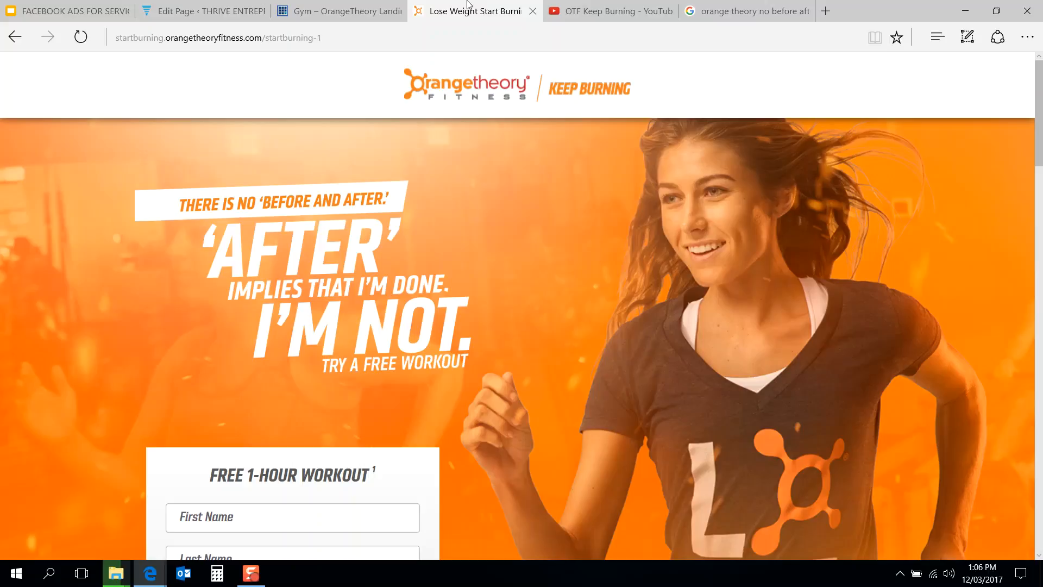
Step: Return to the Gym – OrangeTheory page editor and close the Insert Media dialog
{"action": "left_click", "coordinate": [337, 10]}
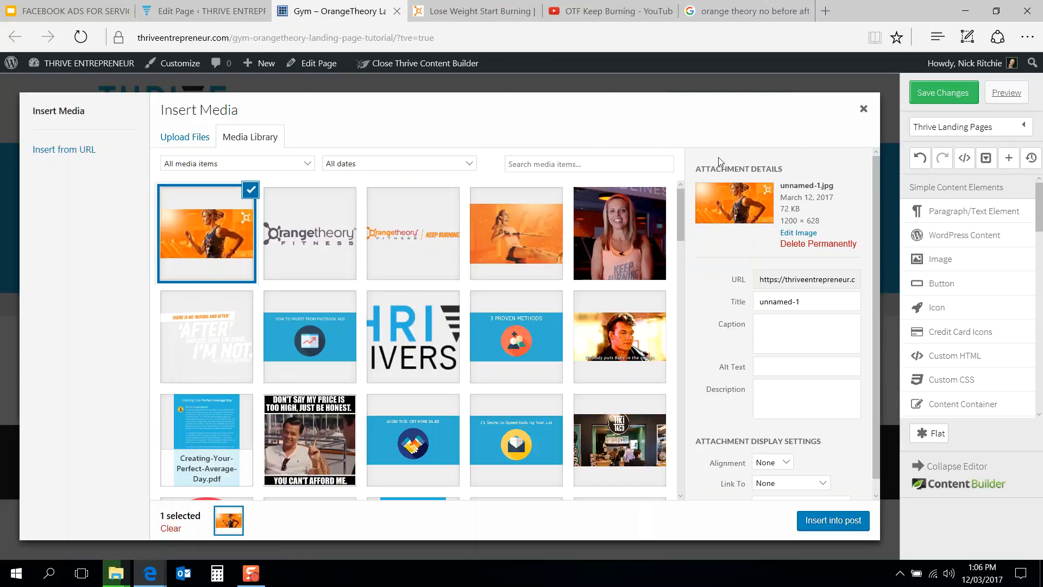
{"action": "left_click", "coordinate": [485, 6]}
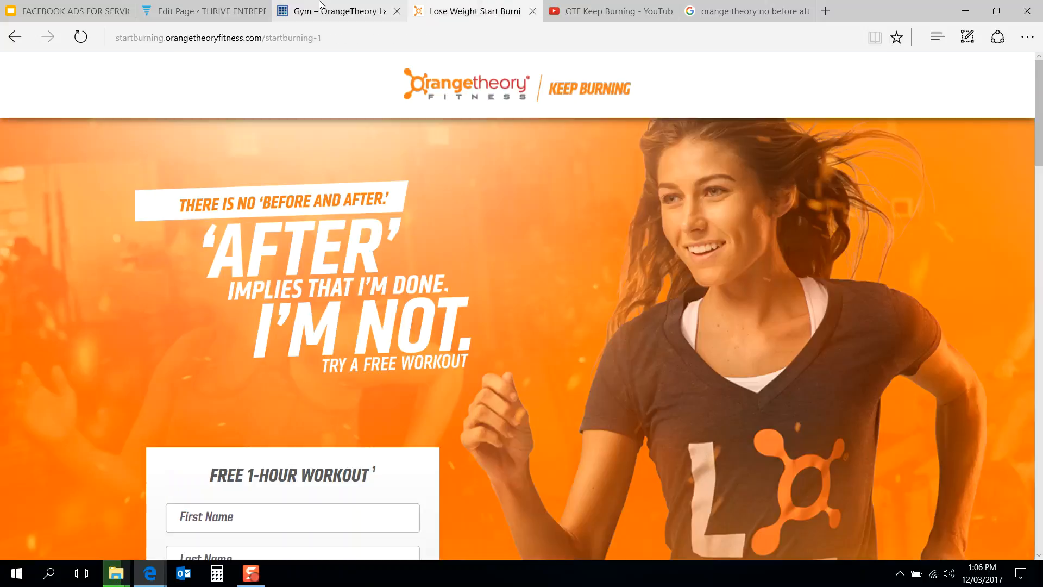
{"action": "mouse_move", "coordinate": [321, 4]}
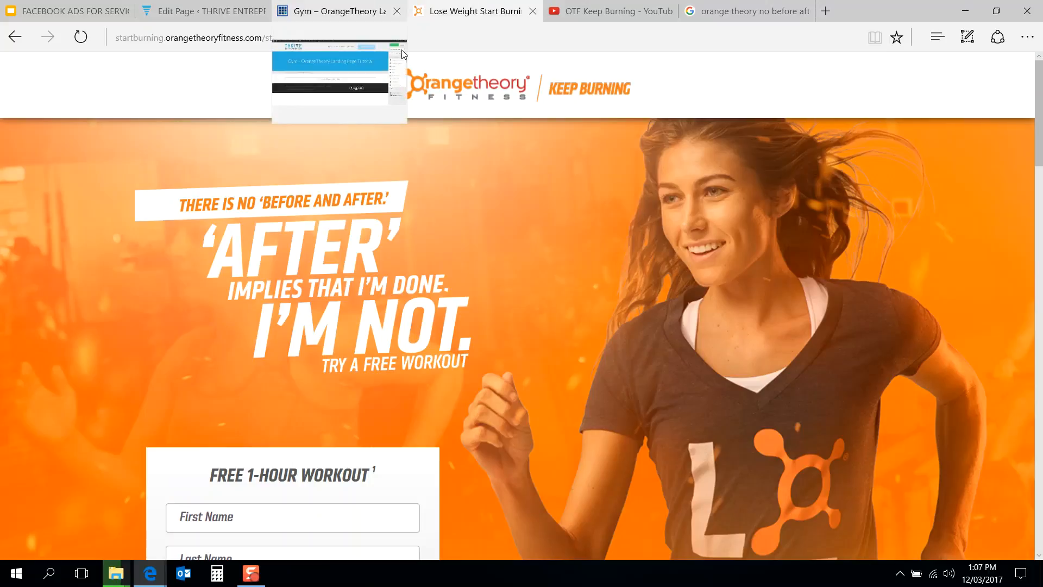
{"action": "left_click", "coordinate": [326, 6]}
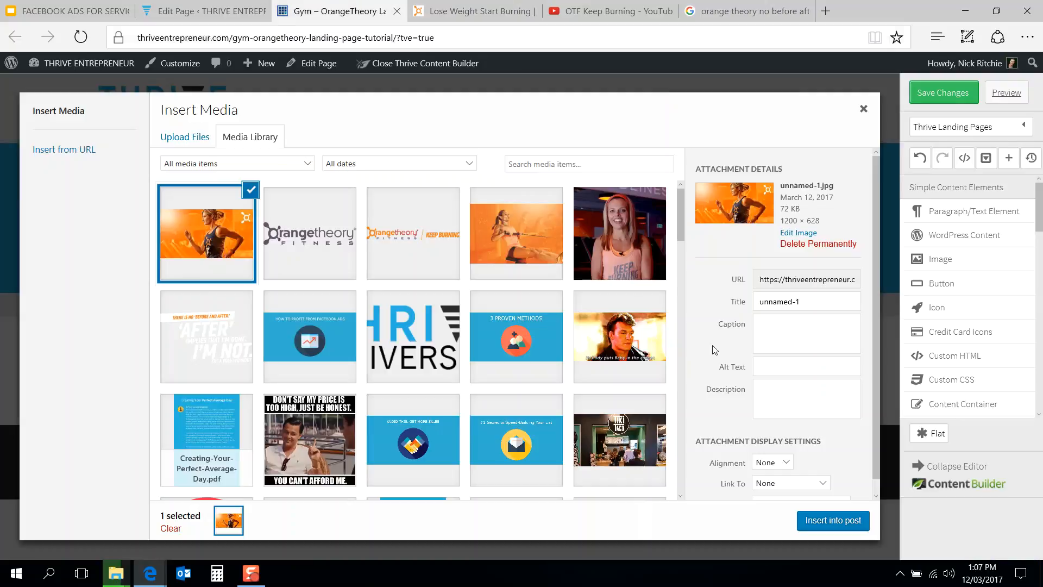
{"action": "left_click", "coordinate": [863, 110]}
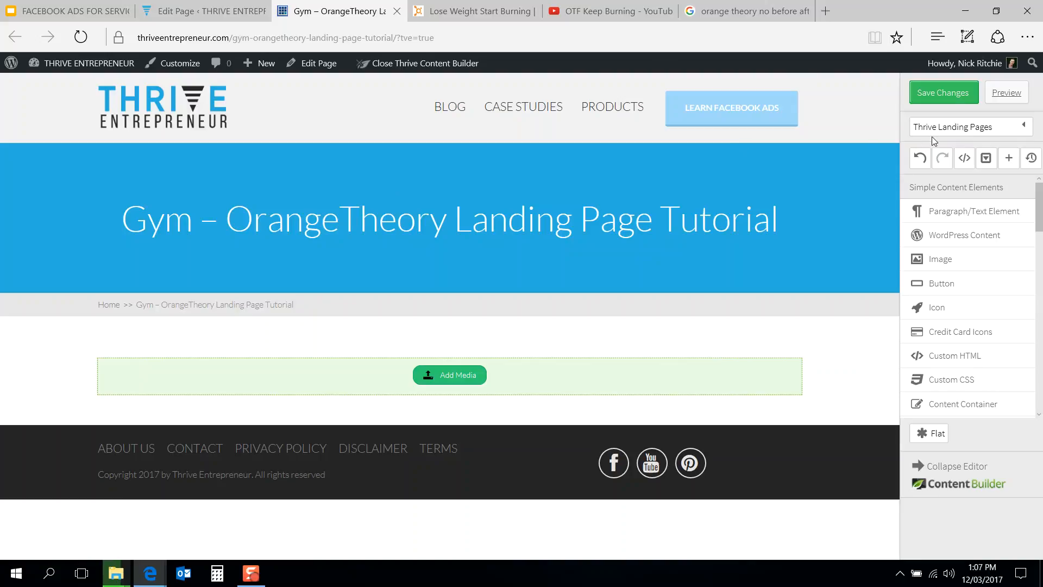
{"action": "left_click", "coordinate": [956, 128]}
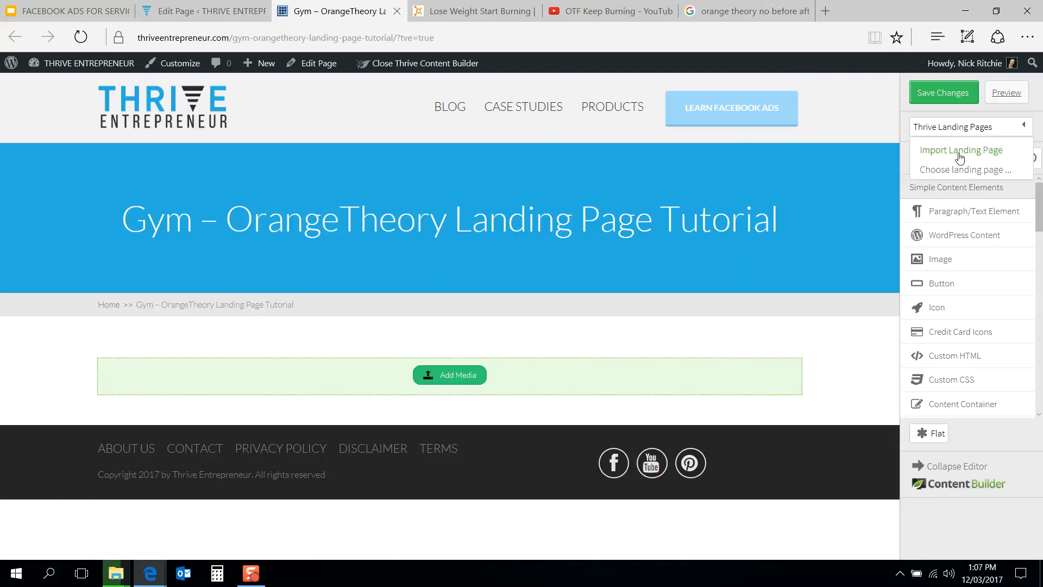
{"action": "left_click", "coordinate": [959, 154]}
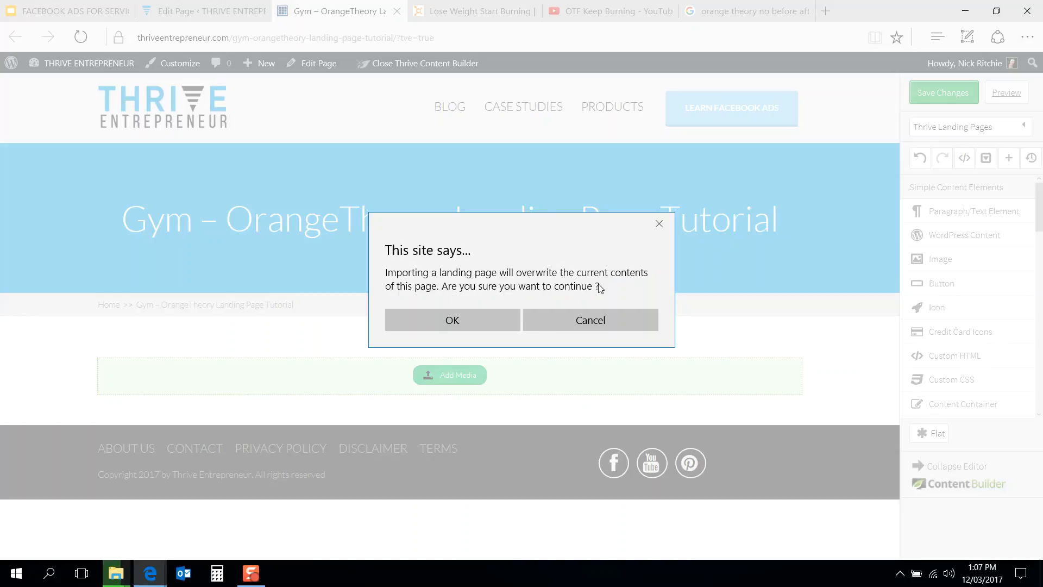
{"action": "left_click", "coordinate": [454, 317]}
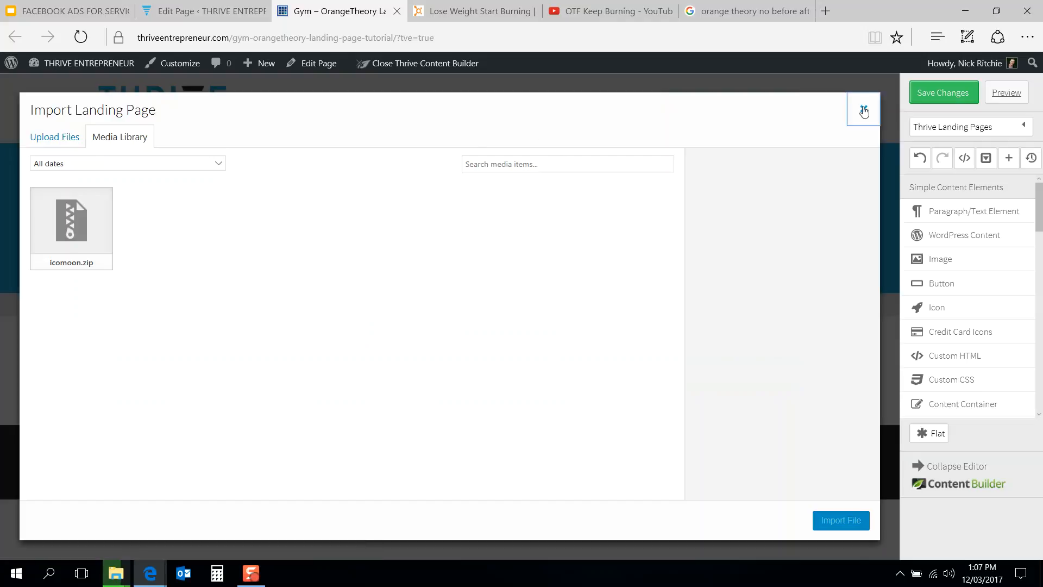
{"action": "left_click", "coordinate": [863, 108]}
Step: Choose a landing page template and load the Blank Page template onto the page
{"action": "left_click", "coordinate": [929, 129]}
{"action": "left_click", "coordinate": [940, 169]}
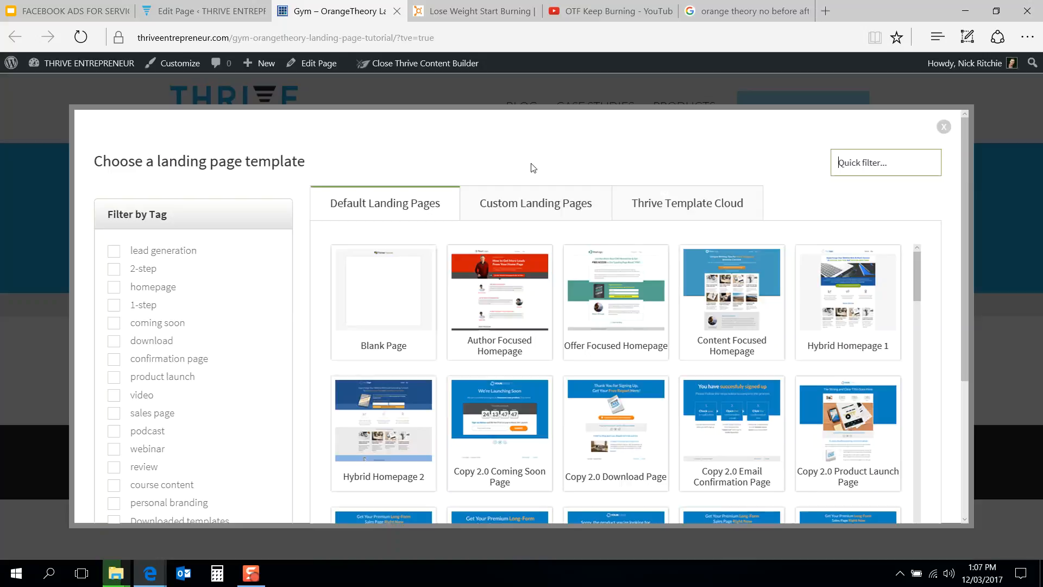
{"action": "left_click", "coordinate": [403, 282]}
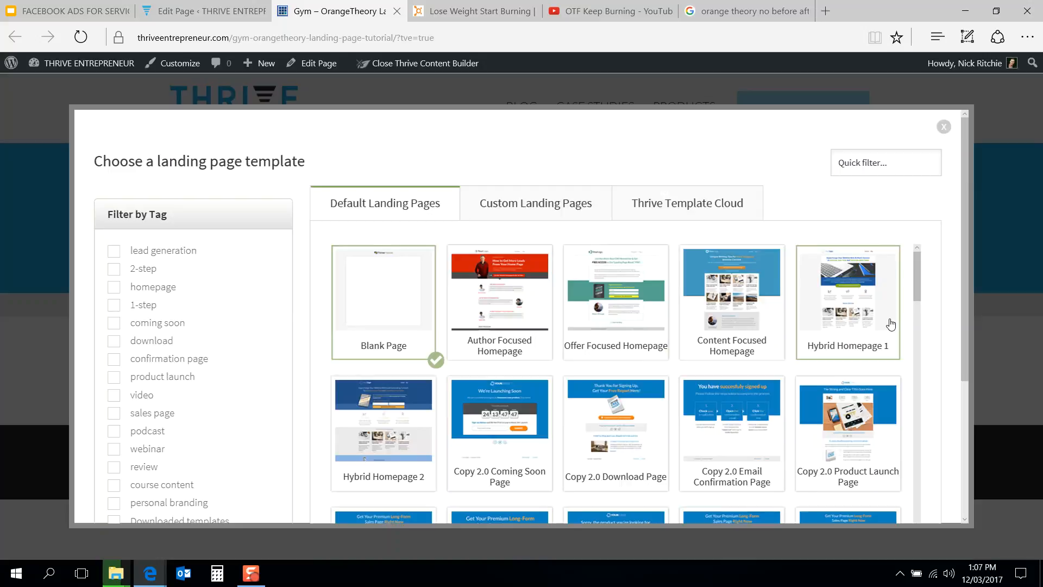
{"action": "scroll", "coordinate": [966, 281], "scroll_direction": "down", "scroll_amount": 5}
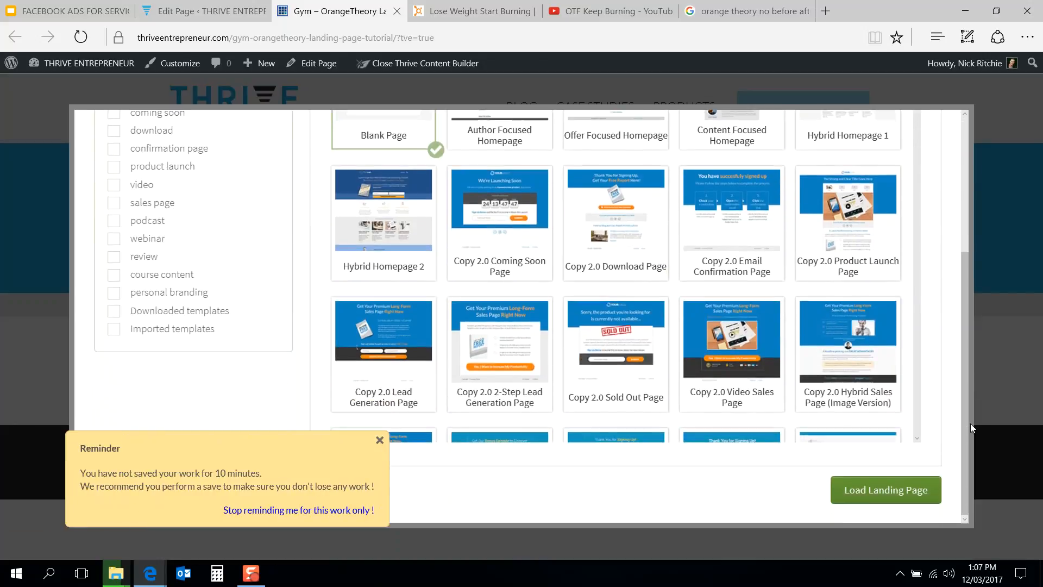
{"action": "left_click", "coordinate": [872, 492]}
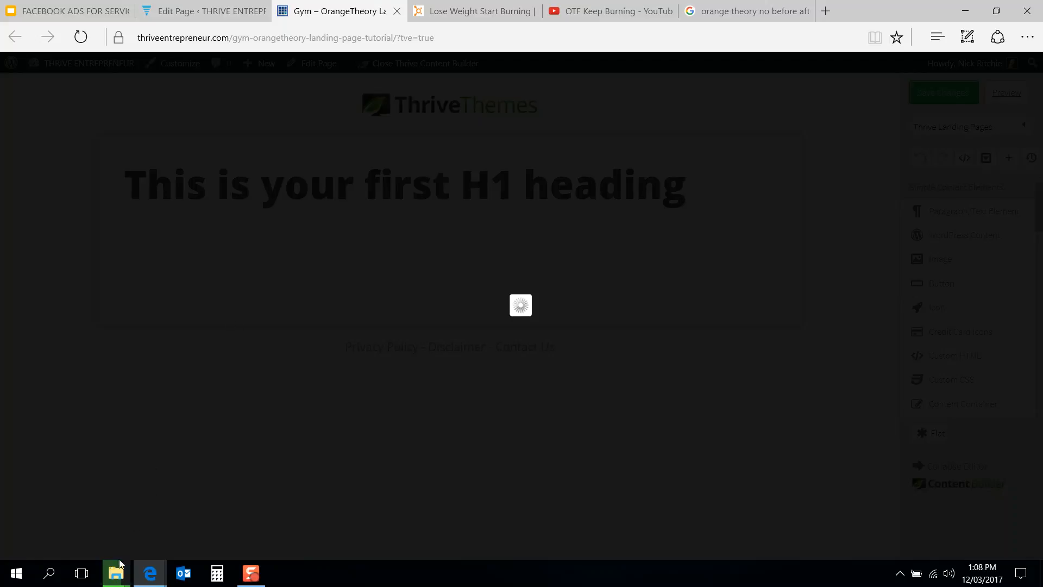
Step: Reload the editor page so the Blank Page template finishes loading
{"action": "mouse_move", "coordinate": [116, 577]}
{"action": "left_click", "coordinate": [450, 37]}
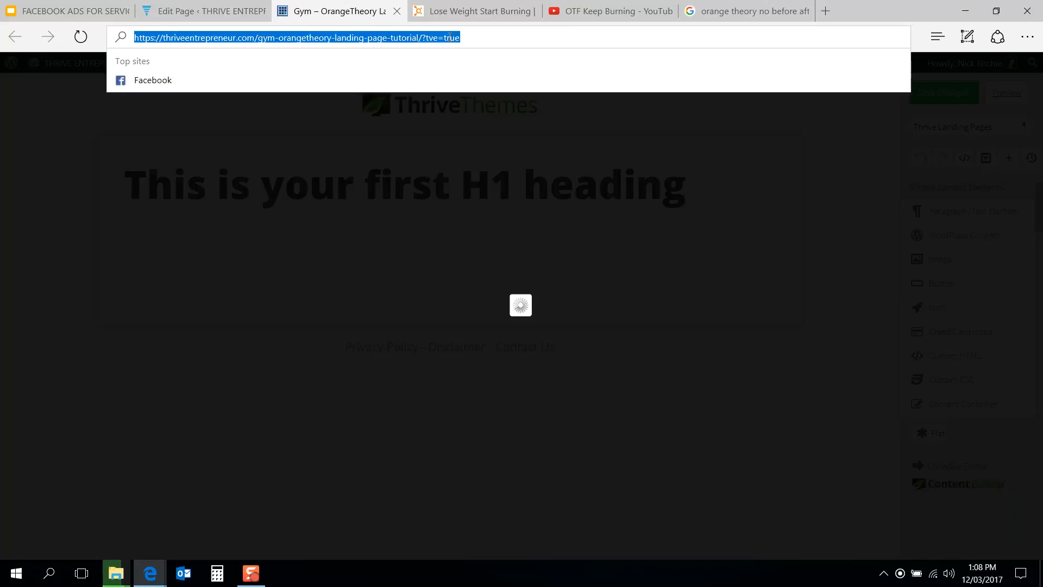
{"action": "key", "text": "Return"}
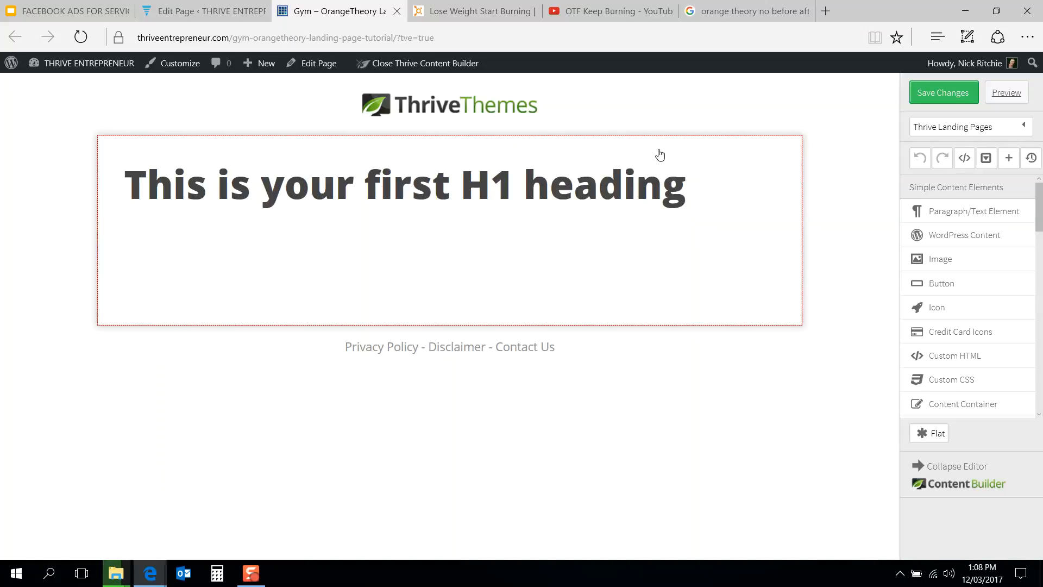
Step: Open the landing page template chooser and scroll through the default landing page templates
{"action": "left_click", "coordinate": [947, 128]}
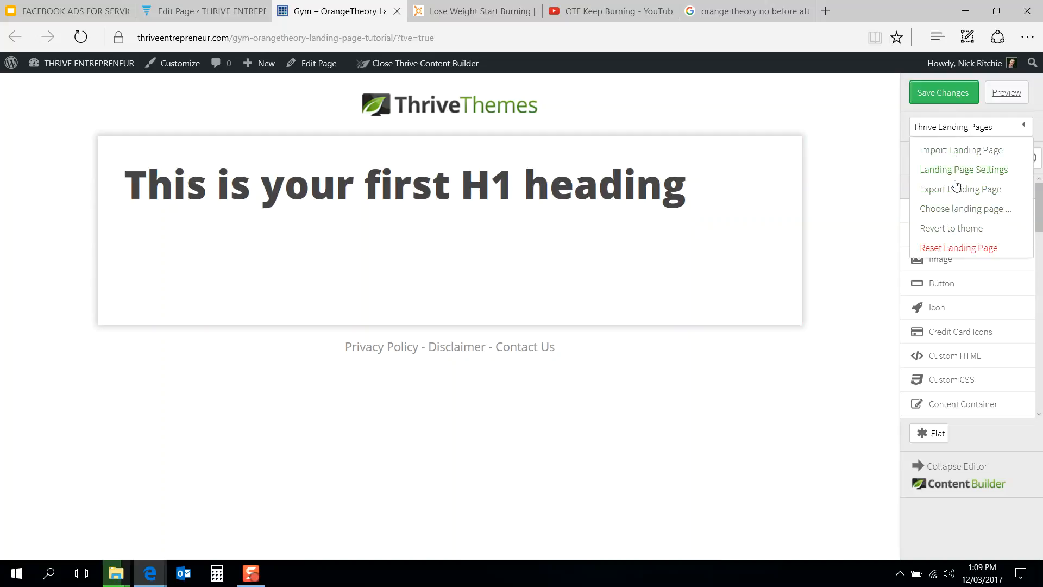
{"action": "left_click", "coordinate": [956, 211]}
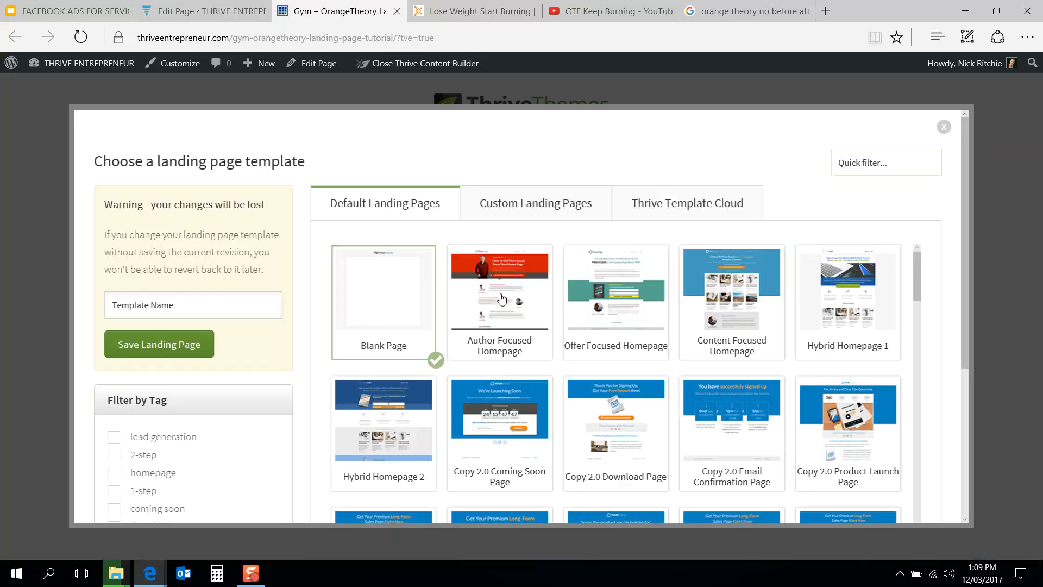
{"action": "scroll", "coordinate": [943, 283], "scroll_direction": "down", "scroll_amount": 2}
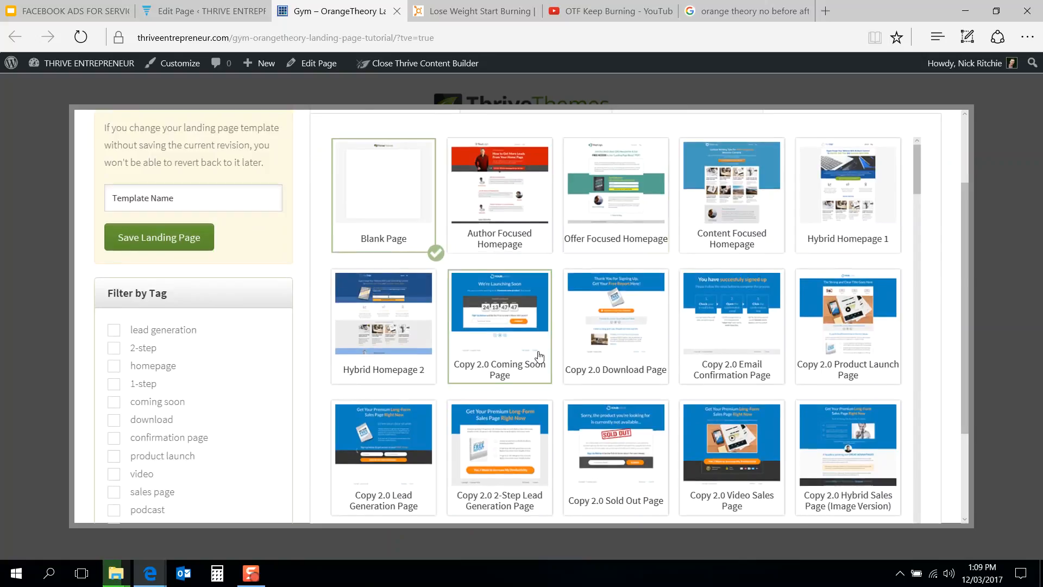
{"action": "scroll", "coordinate": [538, 358], "scroll_direction": "down", "scroll_amount": 3}
{"action": "scroll", "coordinate": [539, 357], "scroll_direction": "down", "scroll_amount": 1}
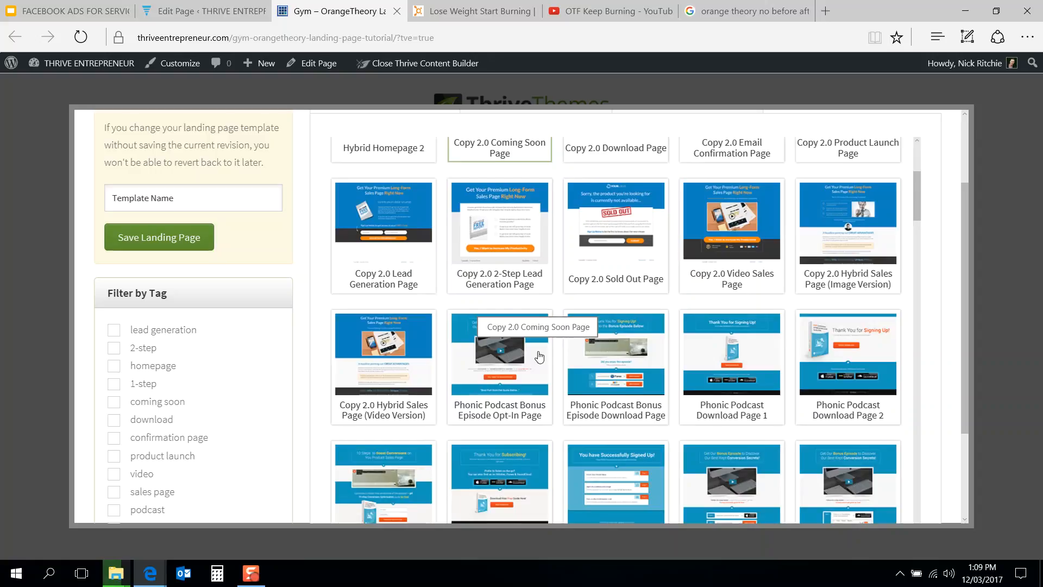
{"action": "scroll", "coordinate": [539, 357], "scroll_direction": "down", "scroll_amount": 5}
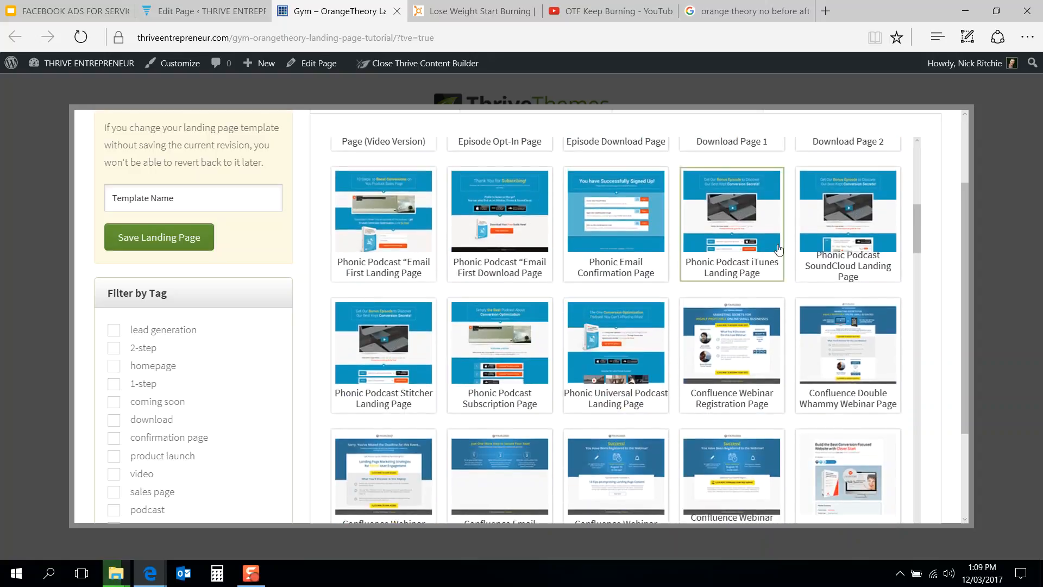
{"action": "scroll", "coordinate": [614, 260], "scroll_direction": "down", "scroll_amount": 5}
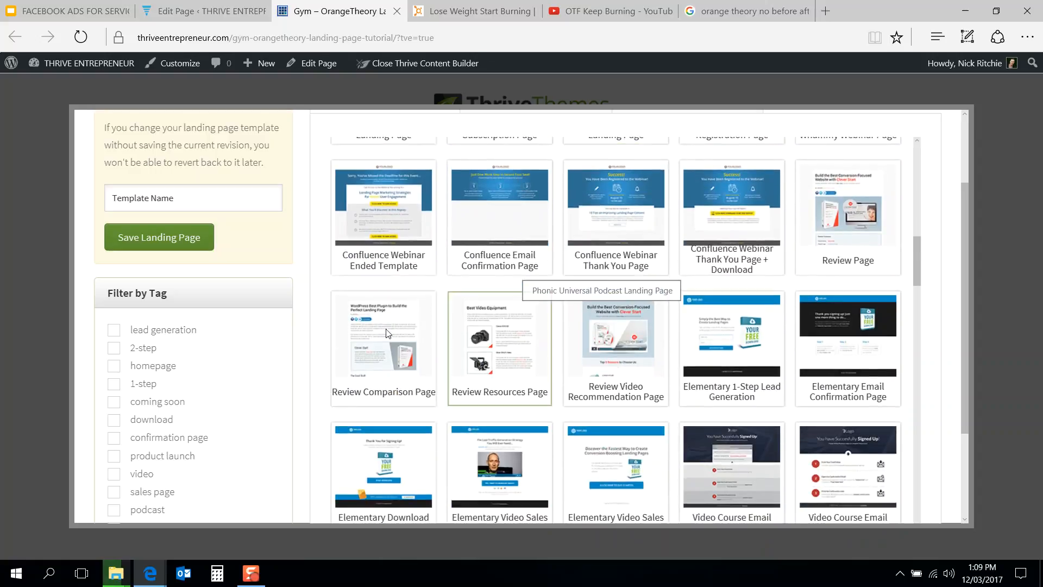
{"action": "scroll", "coordinate": [217, 326], "scroll_direction": "down", "scroll_amount": 3}
{"action": "scroll", "coordinate": [163, 329], "scroll_direction": "down", "scroll_amount": 1}
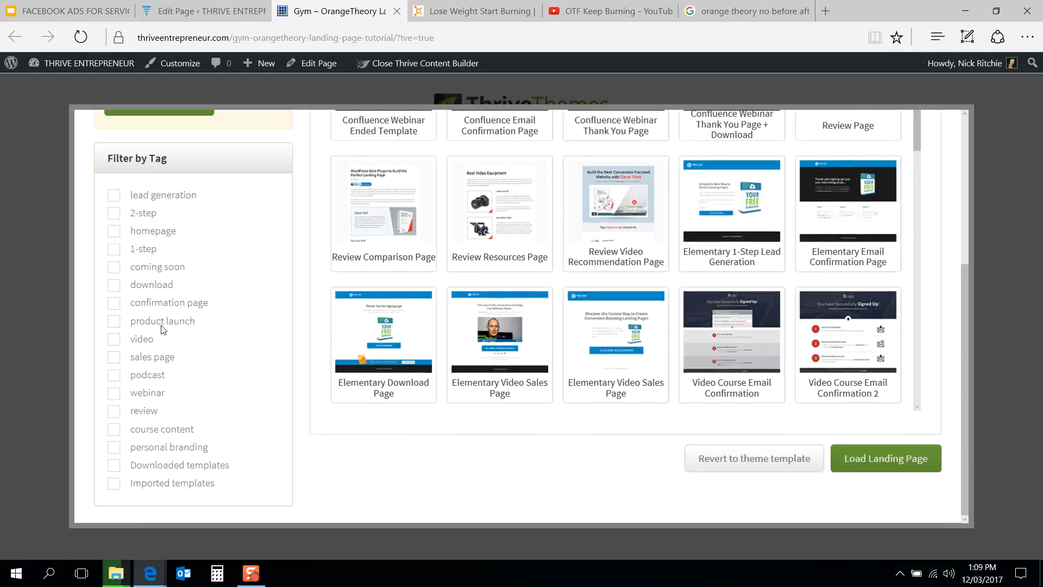
Step: Filter the templates by the lead generation and video tags to browse them, then close the chooser
{"action": "left_click", "coordinate": [150, 199]}
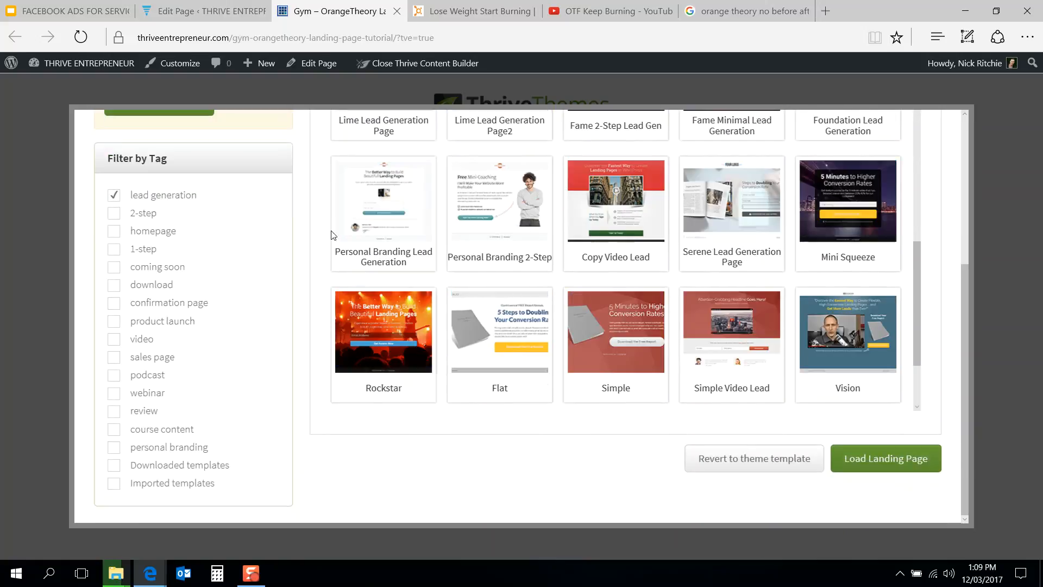
{"action": "scroll", "coordinate": [298, 287], "scroll_direction": "up", "scroll_amount": 4}
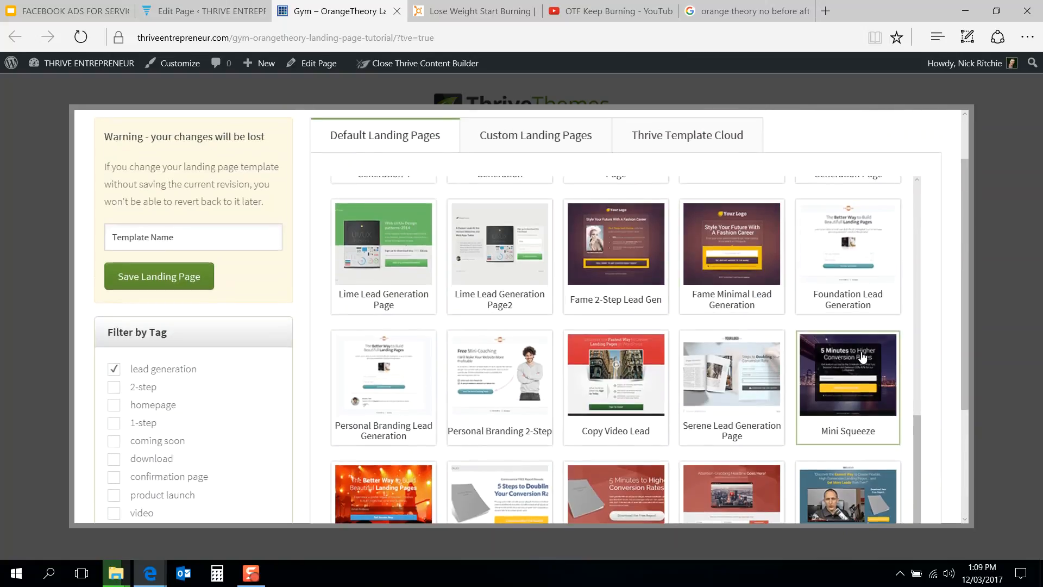
{"action": "scroll", "coordinate": [869, 359], "scroll_direction": "up", "scroll_amount": 3}
{"action": "scroll", "coordinate": [863, 356], "scroll_direction": "up", "scroll_amount": 2}
{"action": "scroll", "coordinate": [587, 361], "scroll_direction": "up", "scroll_amount": 2}
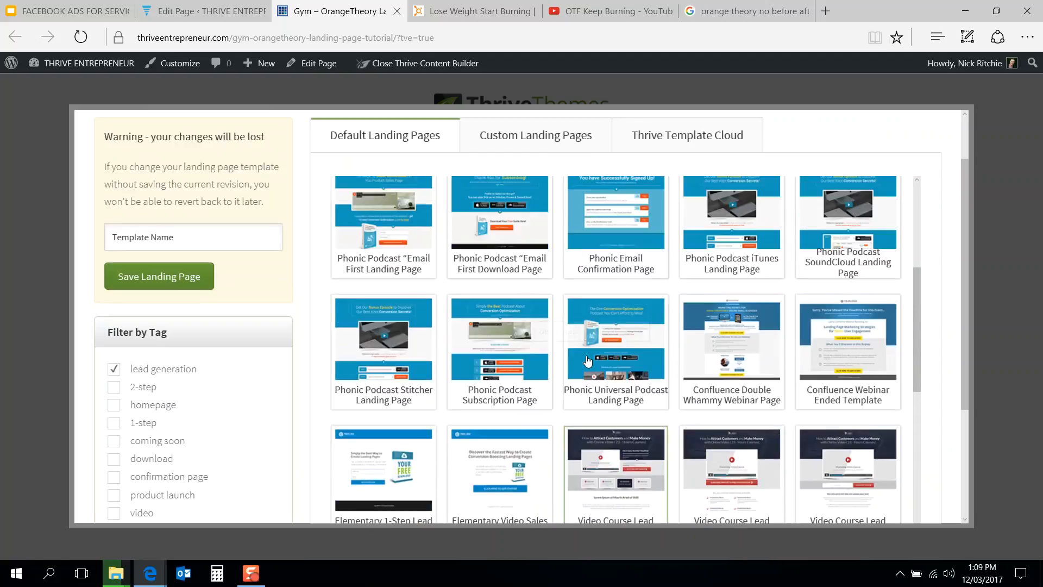
{"action": "scroll", "coordinate": [493, 355], "scroll_direction": "up", "scroll_amount": 3}
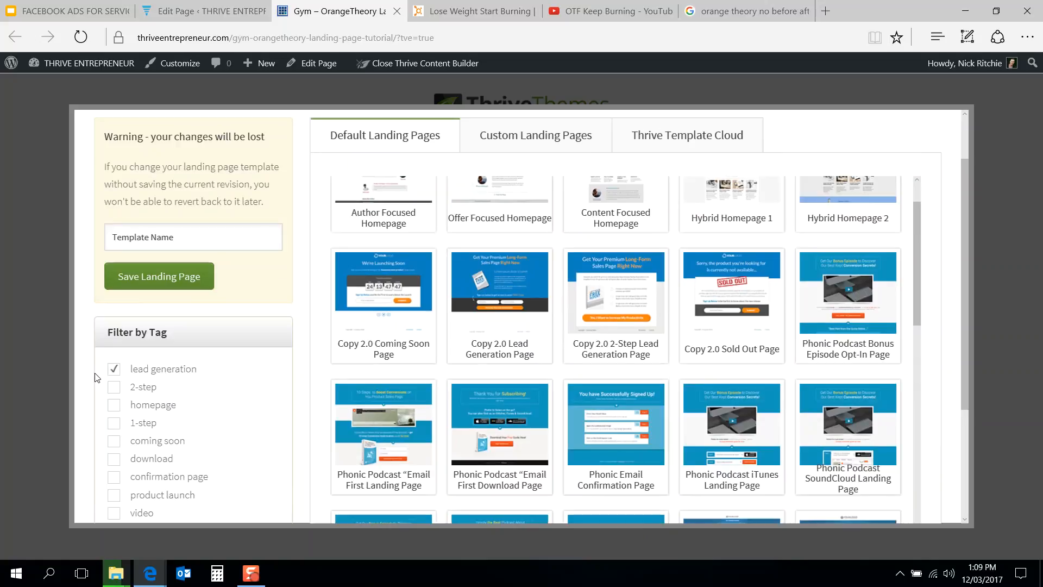
{"action": "left_click", "coordinate": [113, 370]}
{"action": "scroll", "coordinate": [155, 296], "scroll_direction": "down", "scroll_amount": 2}
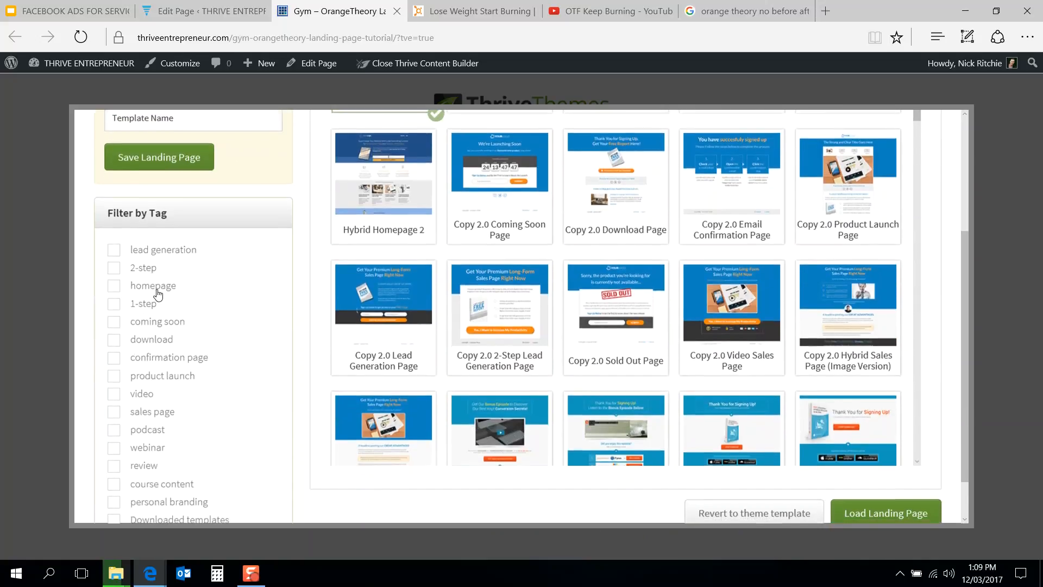
{"action": "scroll", "coordinate": [156, 295], "scroll_direction": "down", "scroll_amount": 1}
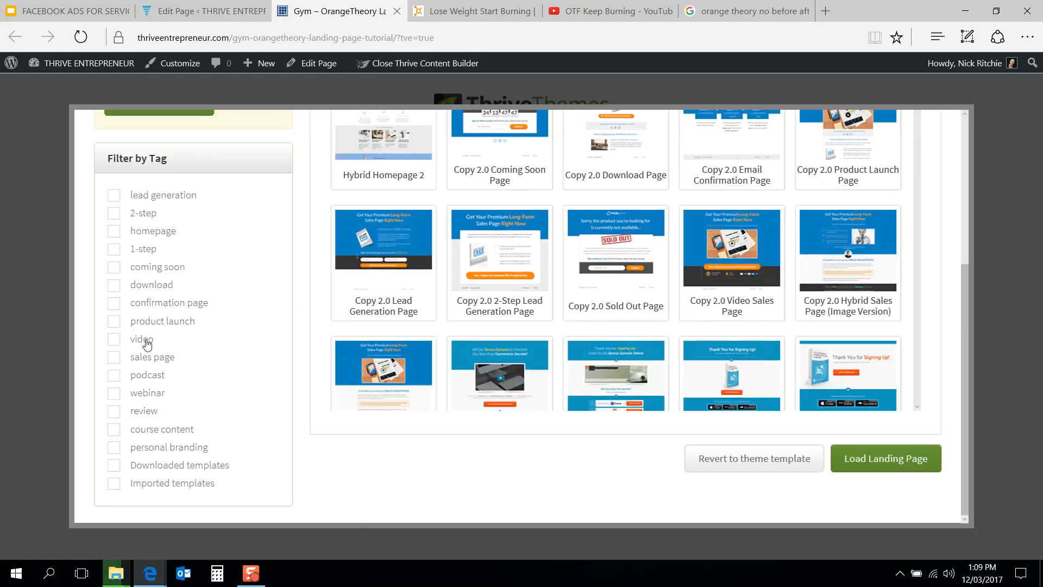
{"action": "left_click", "coordinate": [142, 340]}
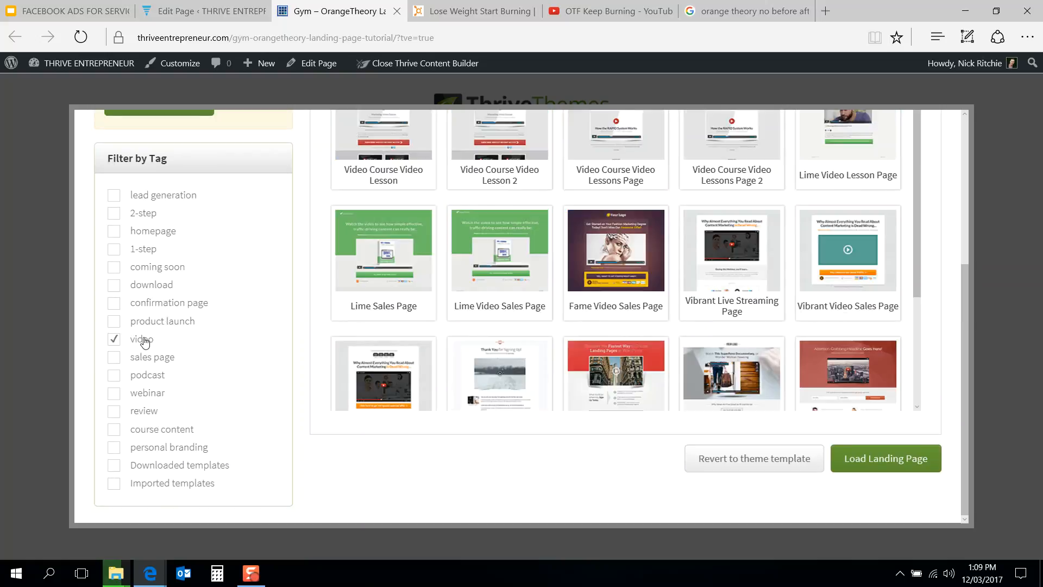
{"action": "scroll", "coordinate": [311, 343], "scroll_direction": "up", "scroll_amount": 5}
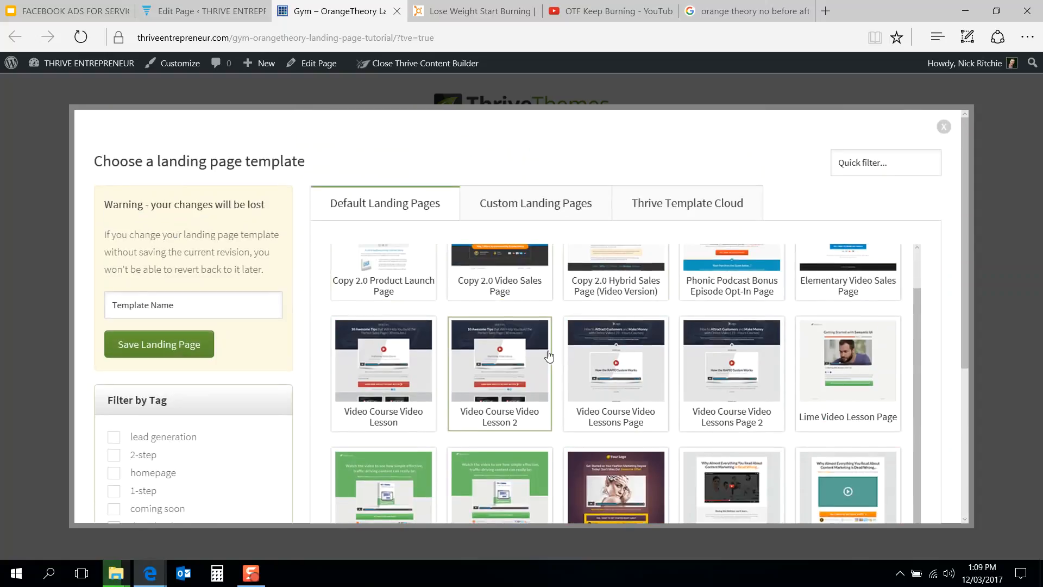
{"action": "scroll", "coordinate": [550, 356], "scroll_direction": "up", "scroll_amount": 1}
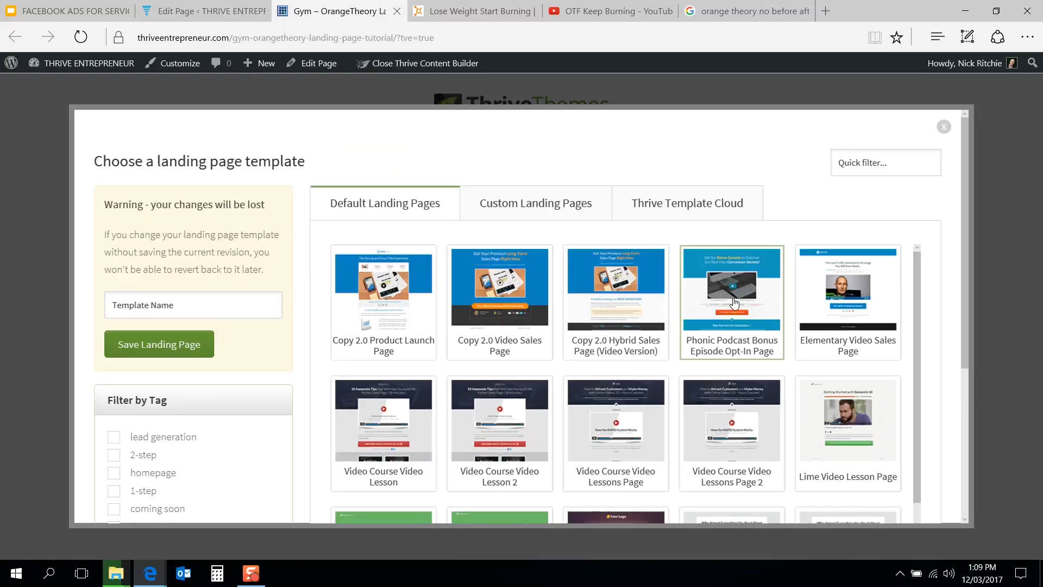
{"action": "left_click", "coordinate": [944, 128]}
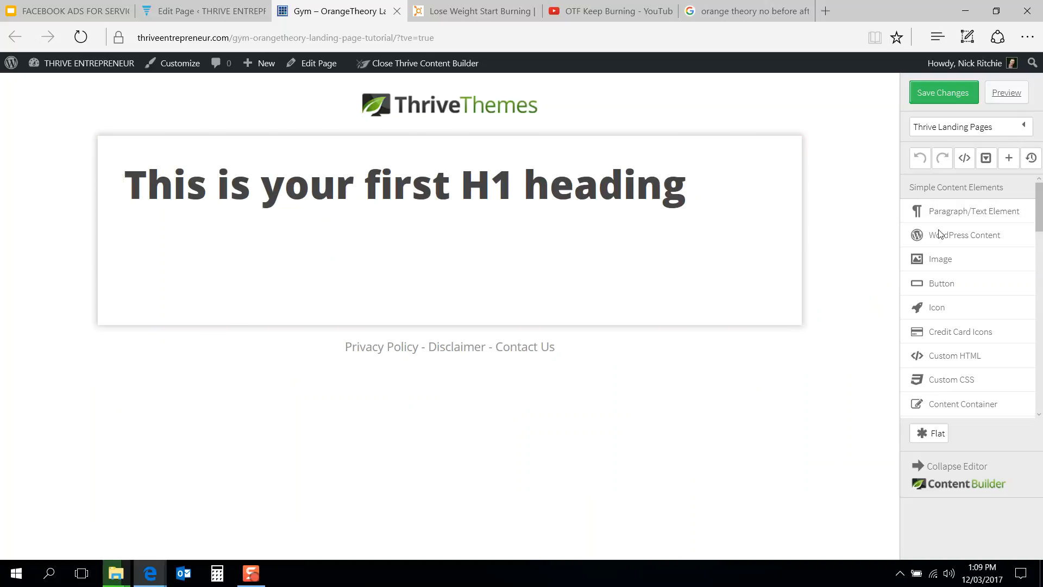
{"action": "scroll", "coordinate": [994, 328], "scroll_direction": "down", "scroll_amount": 10}
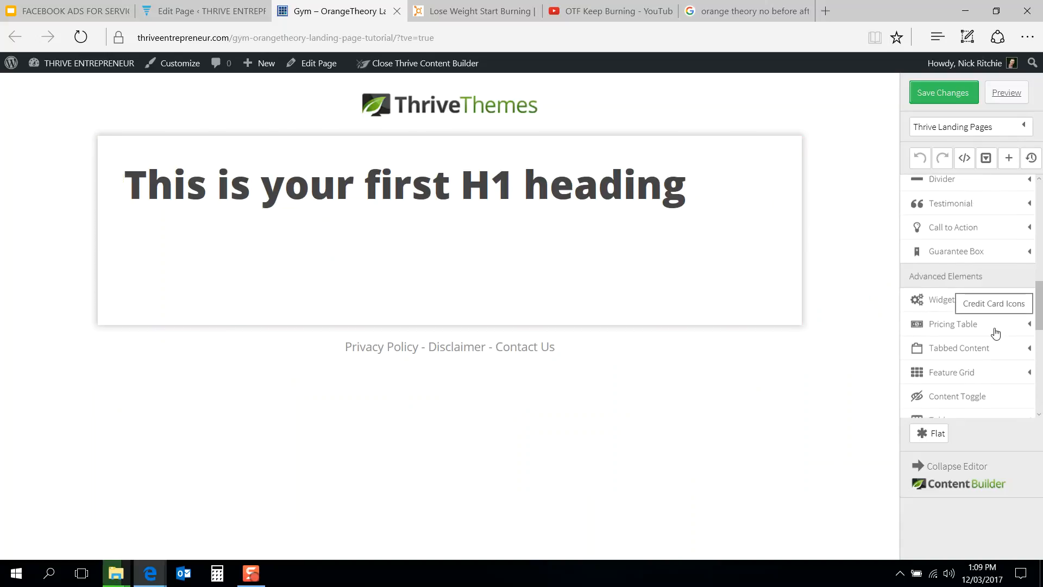
{"action": "scroll", "coordinate": [994, 332], "scroll_direction": "down", "scroll_amount": 4}
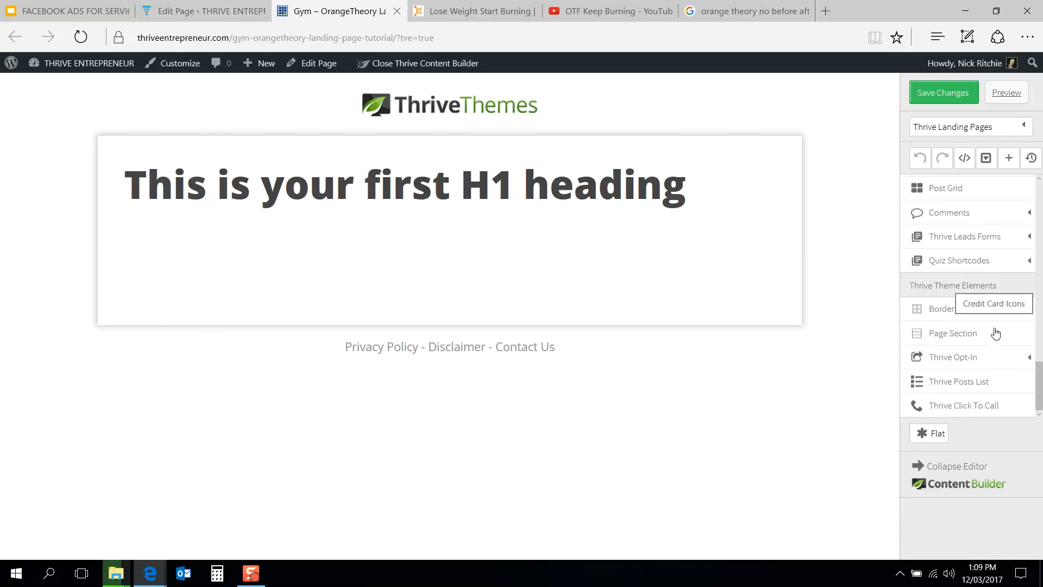
{"action": "left_click", "coordinate": [960, 333]}
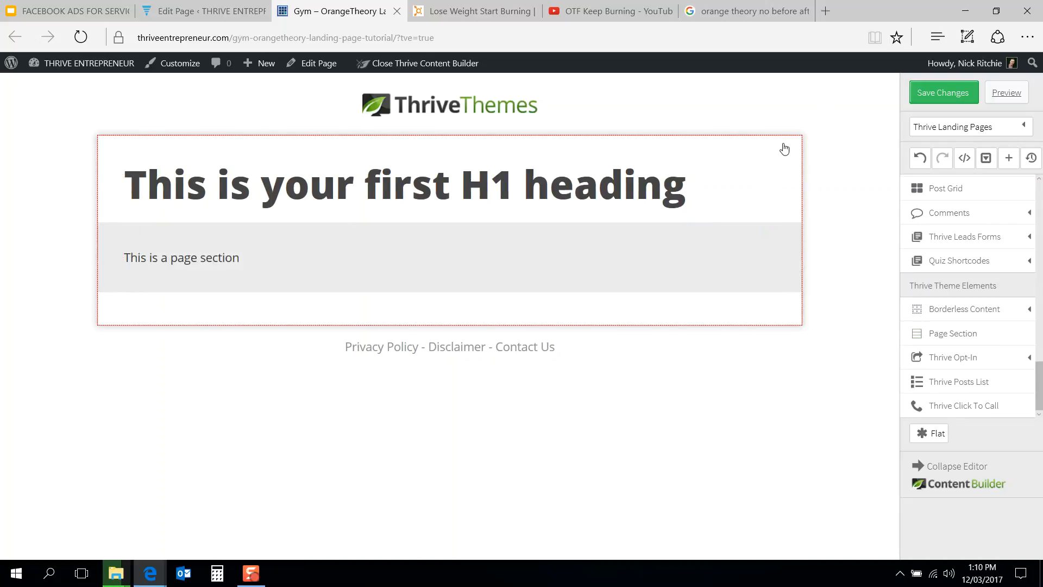
{"action": "left_click_drag", "start_coordinate": [701, 277], "coordinate": [714, 332]}
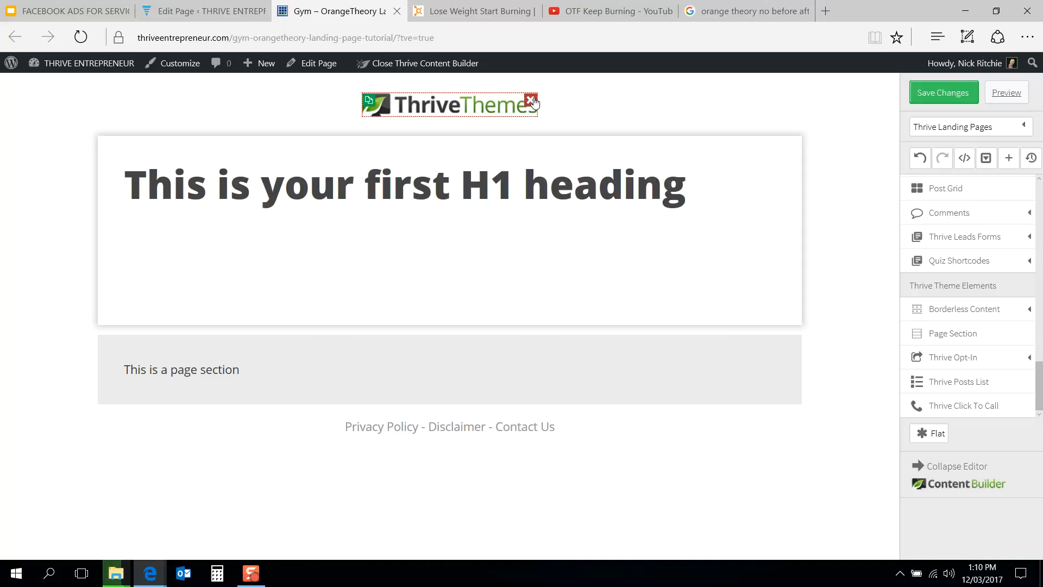
{"action": "left_click", "coordinate": [529, 101]}
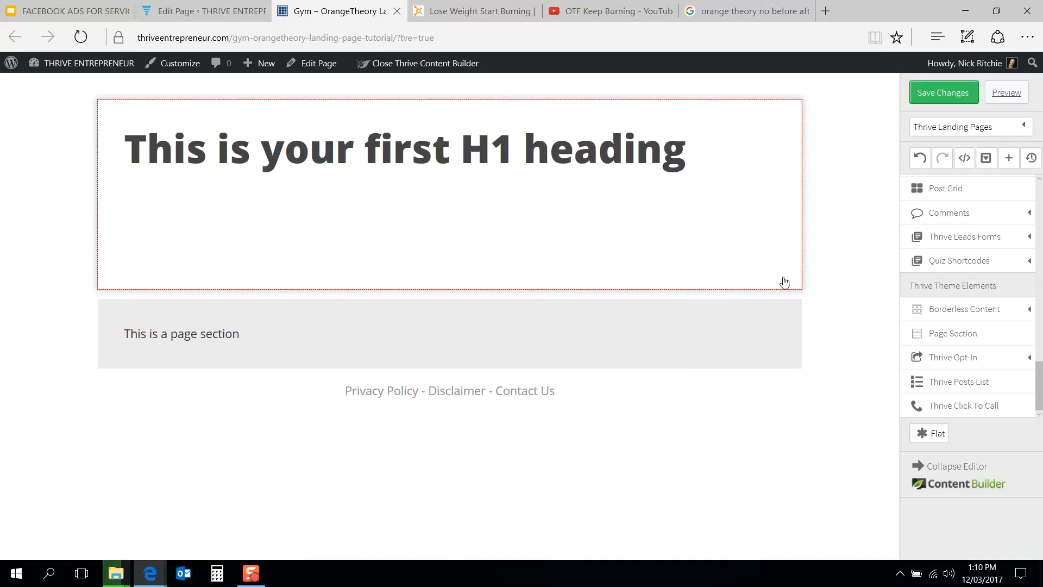
{"action": "left_click", "coordinate": [733, 131]}
{"action": "left_click", "coordinate": [853, 257]}
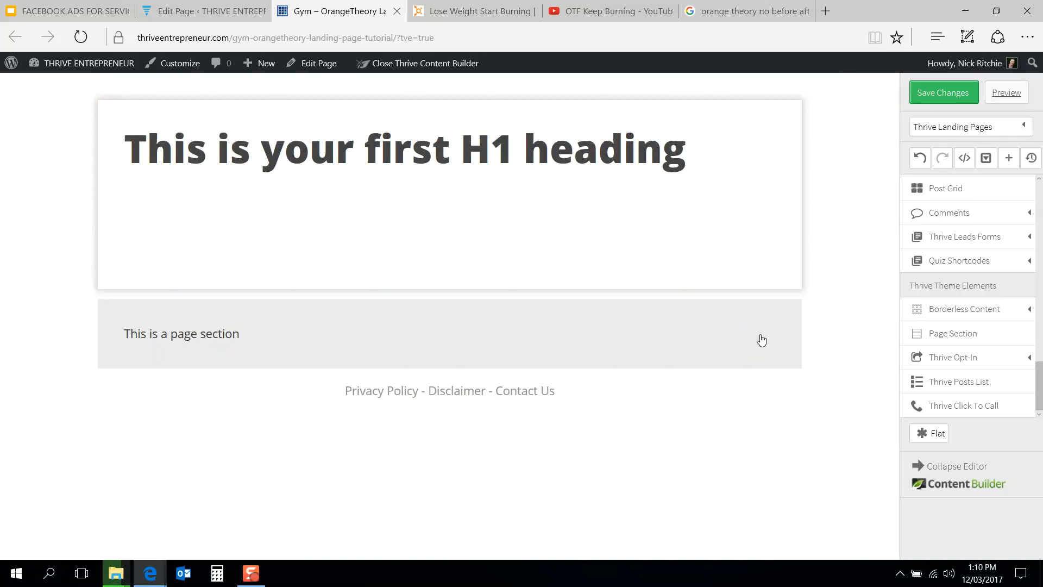
Step: Reload the Blank Page landing page template to reset the page
{"action": "left_click", "coordinate": [953, 133]}
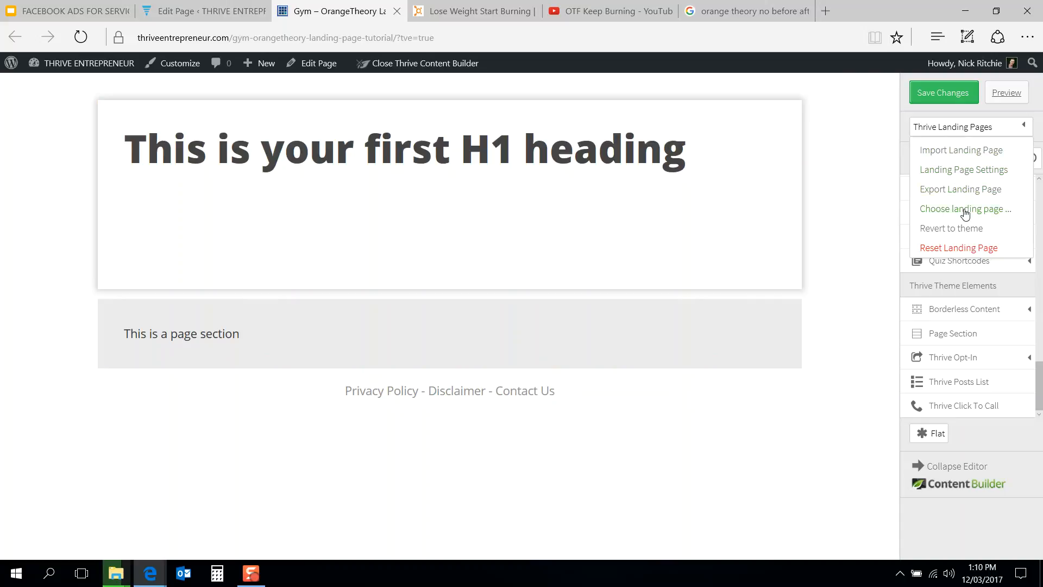
{"action": "left_click", "coordinate": [965, 212]}
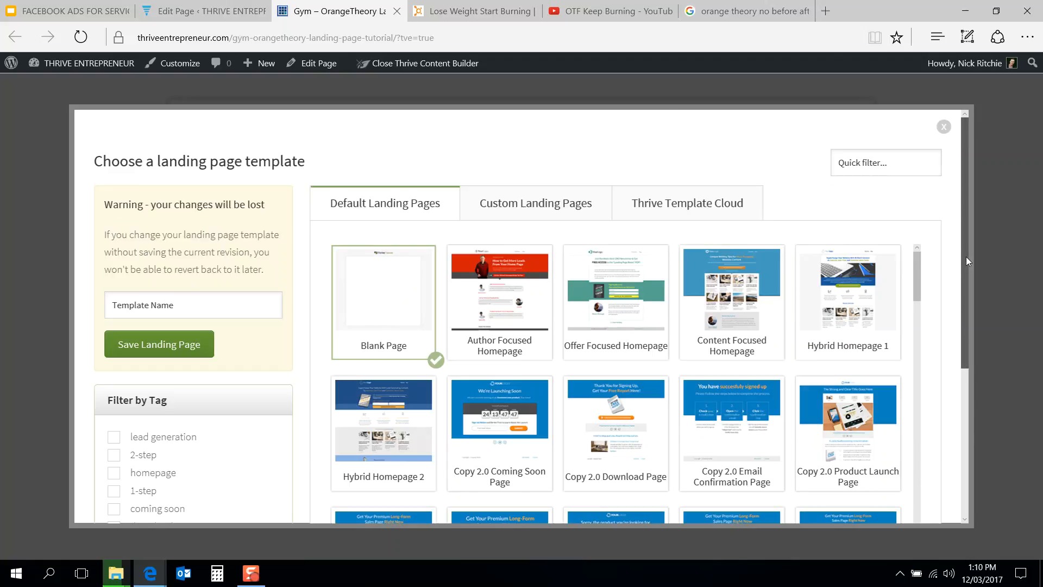
{"action": "left_click_drag", "start_coordinate": [966, 256], "coordinate": [974, 438]}
{"action": "left_click", "coordinate": [878, 457]}
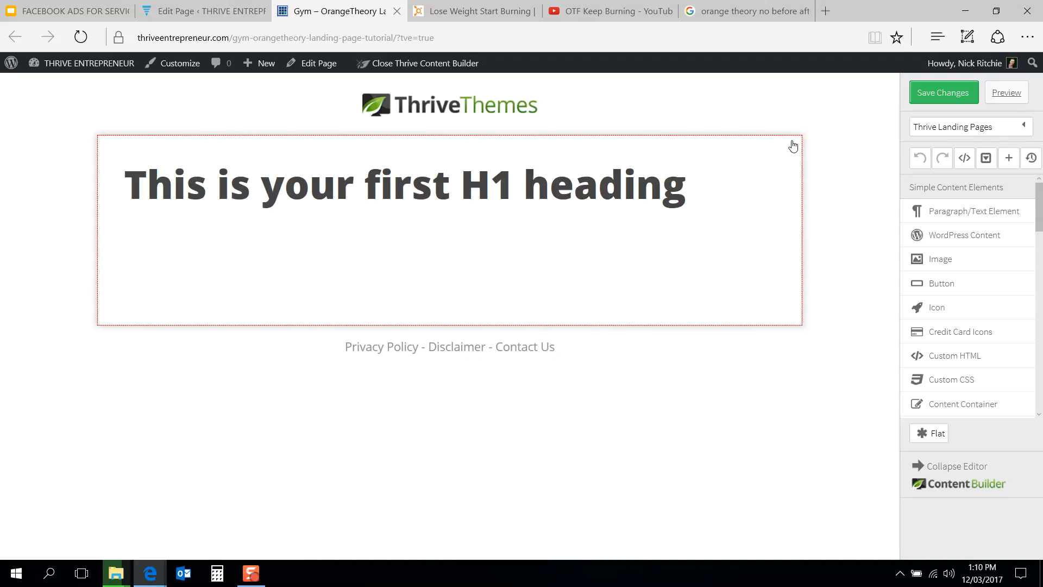
Step: Delete the H1 heading from the content box
{"action": "left_click", "coordinate": [769, 166]}
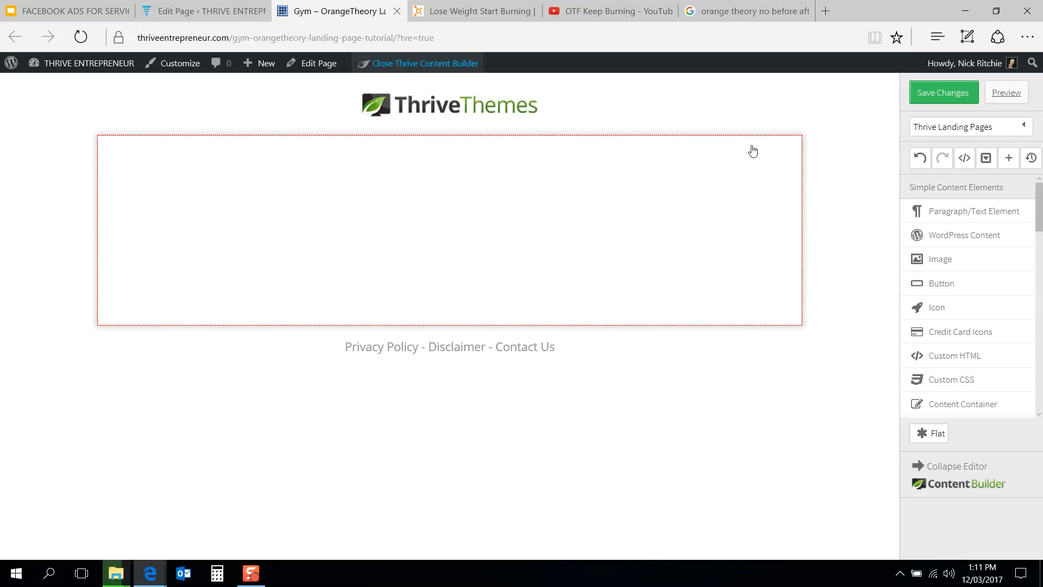
{"action": "left_click", "coordinate": [931, 127]}
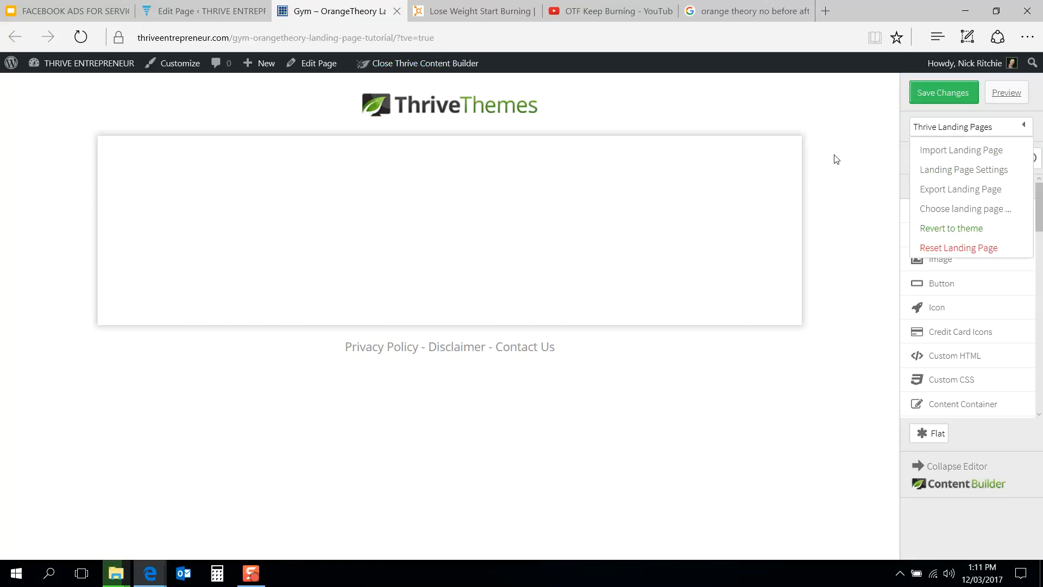
Step: In the WordPress page editor, set the page template to Blank Page and update the page
{"action": "left_click", "coordinate": [204, 11]}
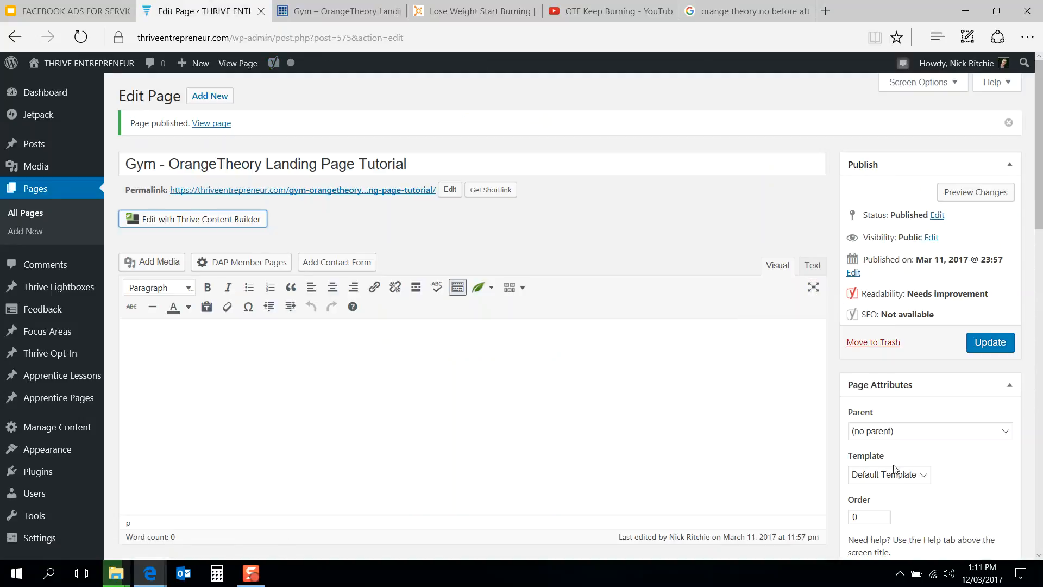
{"action": "left_click", "coordinate": [895, 487]}
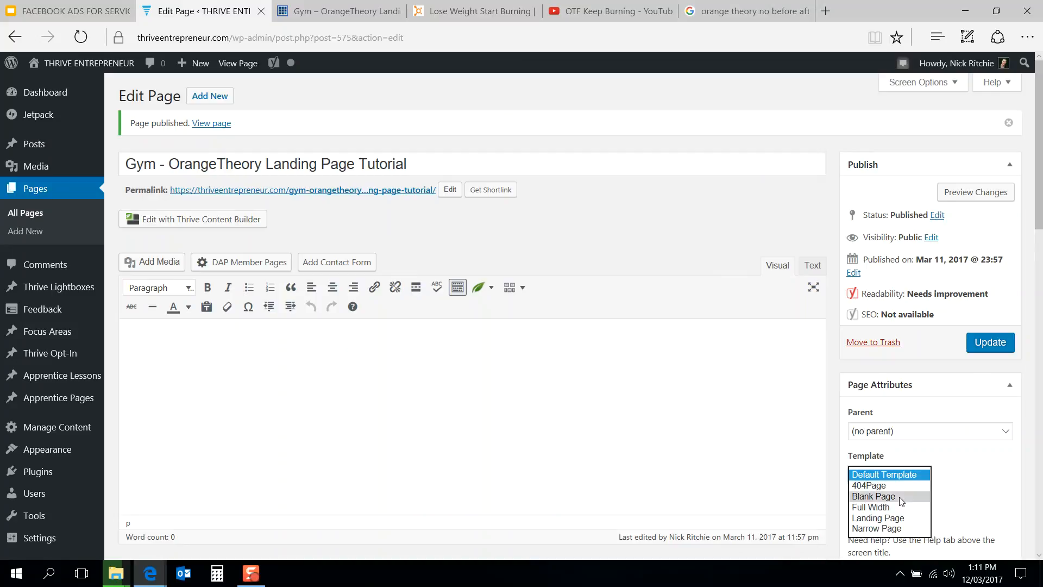
{"action": "left_click", "coordinate": [898, 496]}
{"action": "left_click", "coordinate": [983, 343]}
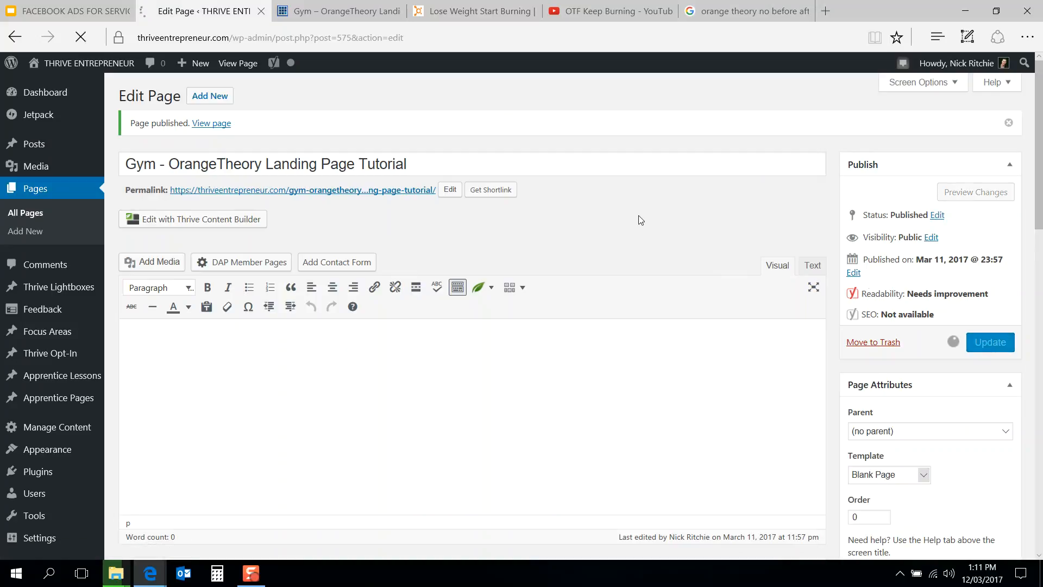
{"action": "left_click", "coordinate": [382, 6]}
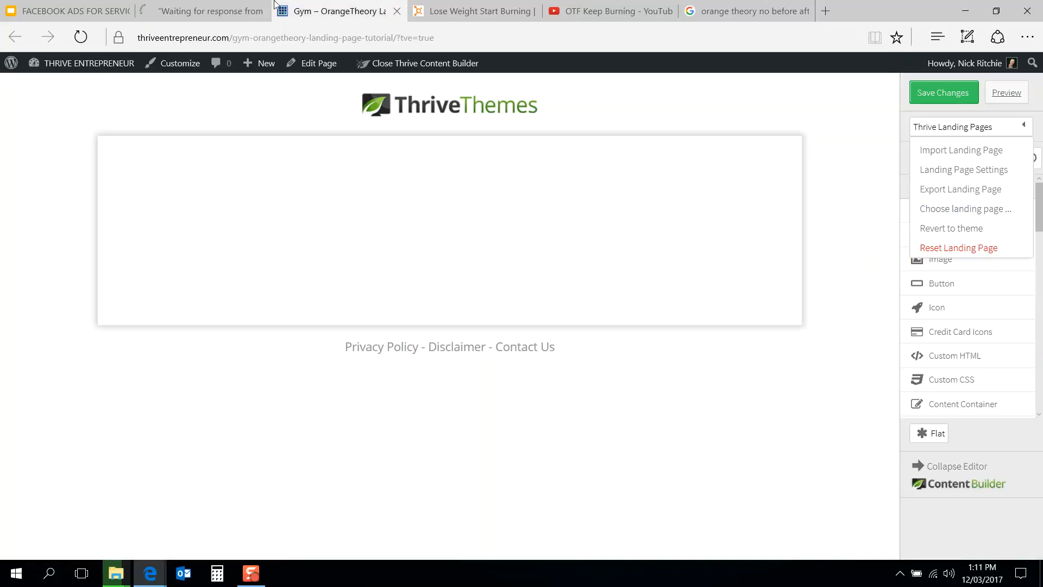
{"action": "left_click", "coordinate": [199, 5]}
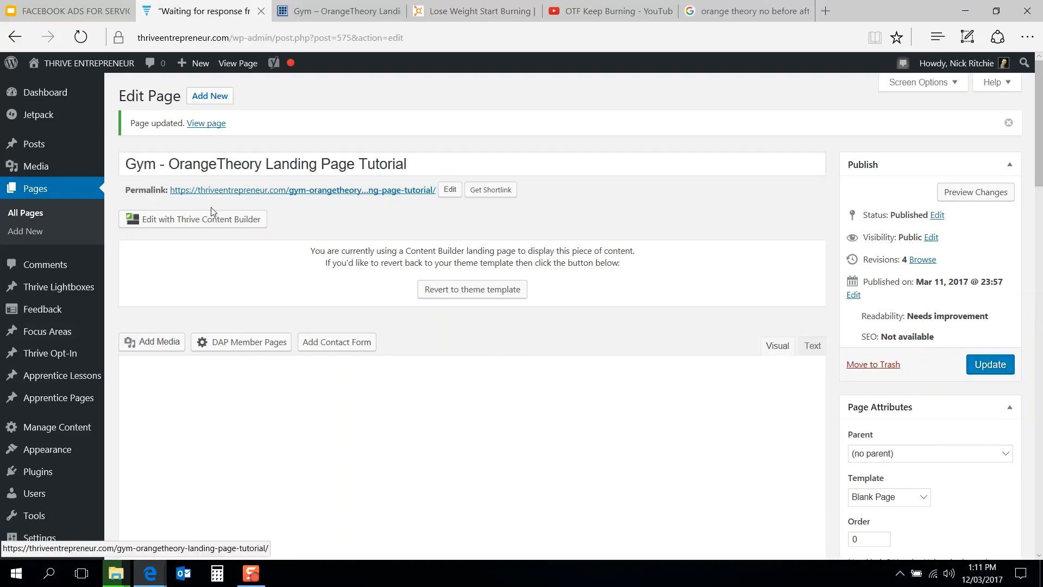
Step: Open the page in Thrive Content Builder, leaving the previously open builder tab
{"action": "left_click", "coordinate": [213, 220]}
{"action": "mouse_move", "coordinate": [371, 16]}
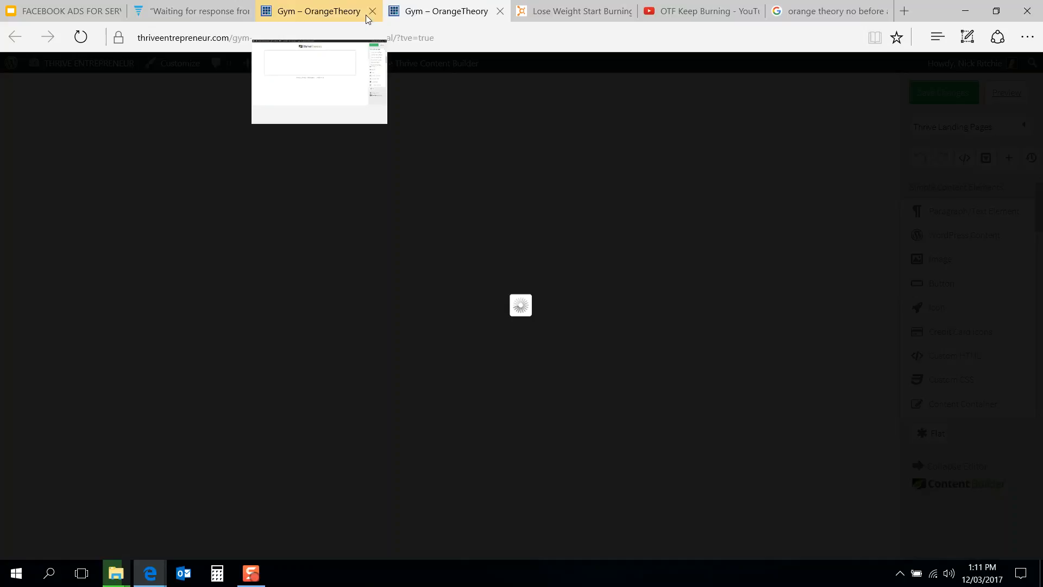
{"action": "left_click", "coordinate": [372, 12]}
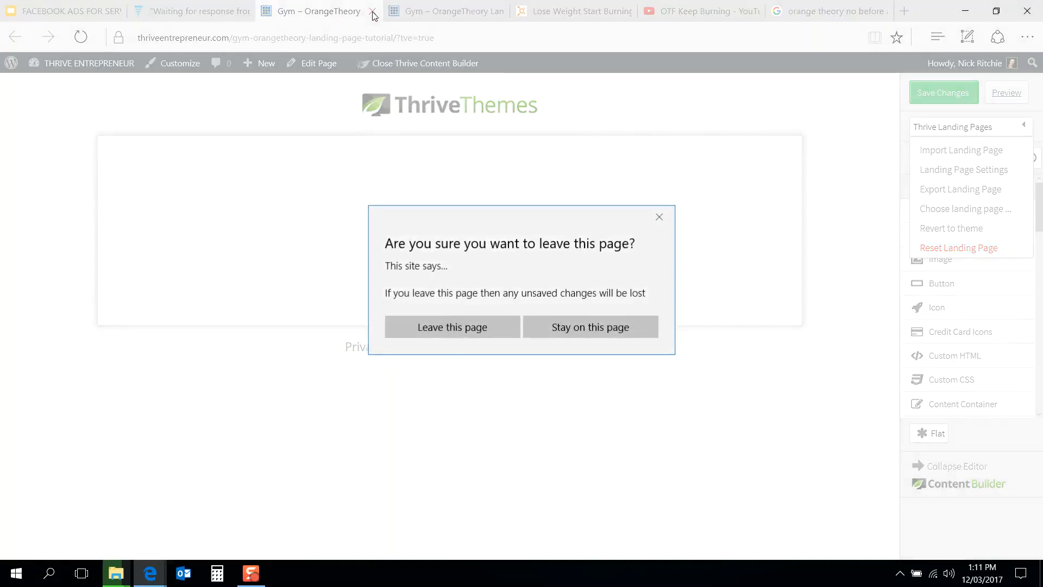
{"action": "left_click", "coordinate": [449, 327]}
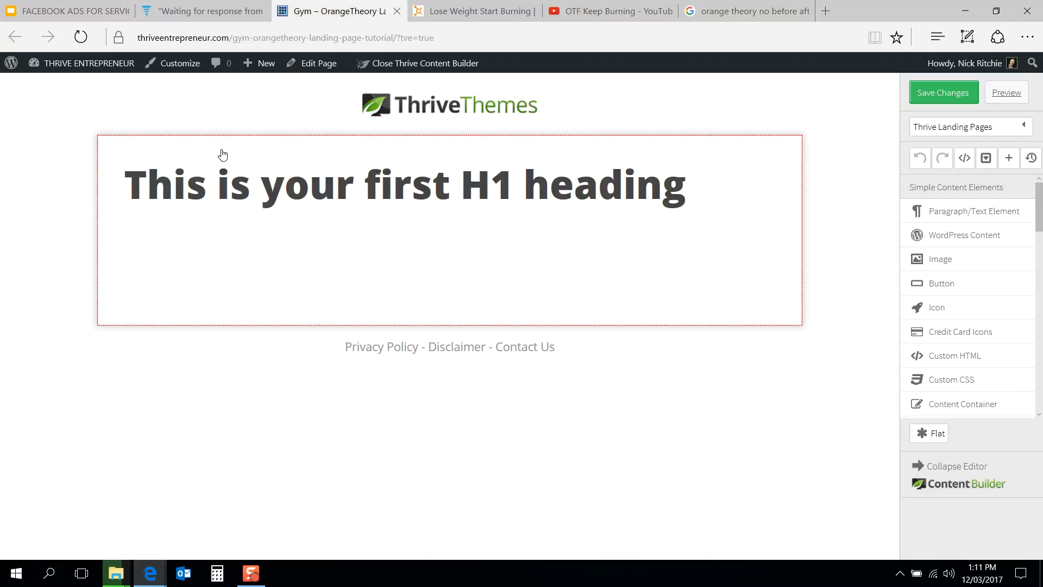
Step: In the WordPress page editor, change the page template to Full Width and update the page
{"action": "left_click", "coordinate": [176, 6]}
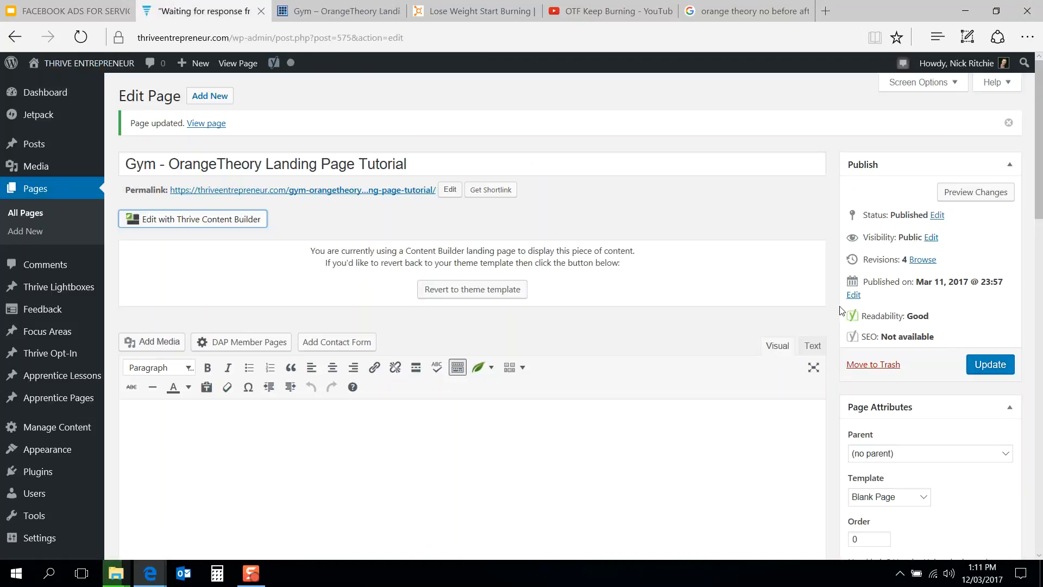
{"action": "left_click", "coordinate": [880, 496]}
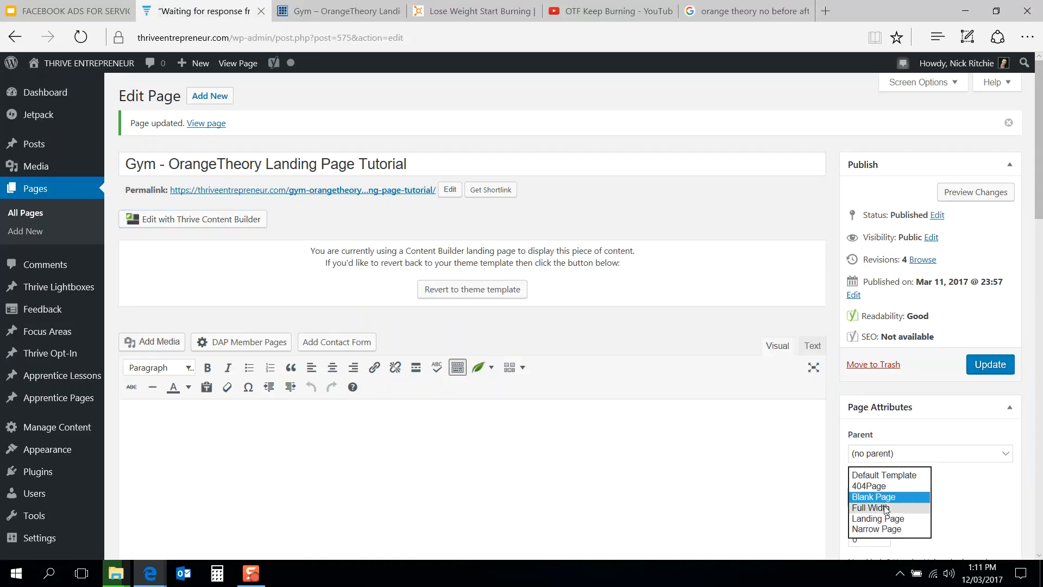
{"action": "left_click", "coordinate": [887, 509]}
{"action": "left_click", "coordinate": [990, 364]}
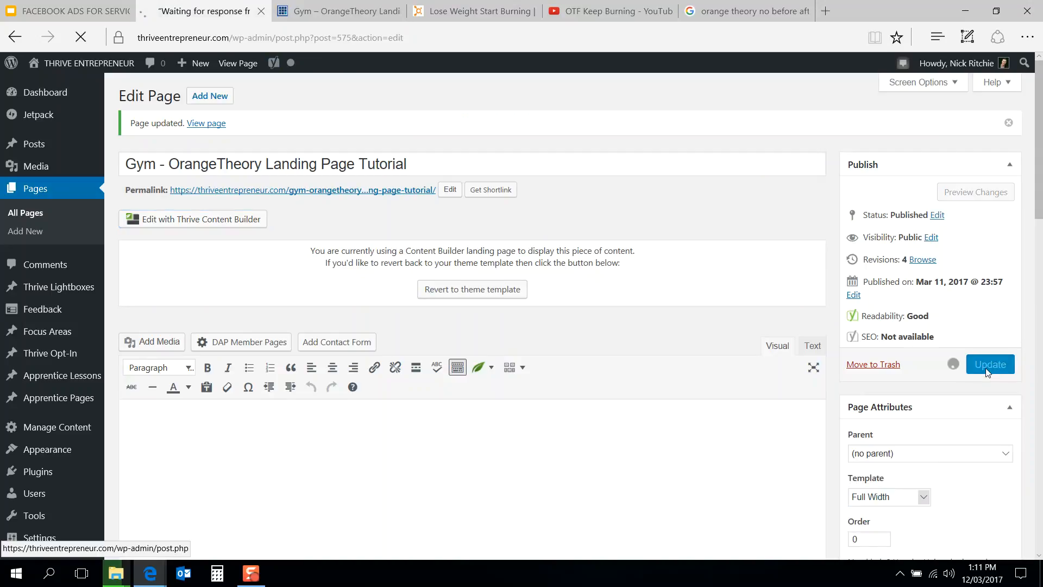
Step: Return to the builder tab and reload the builder page
{"action": "mouse_move", "coordinate": [382, 4]}
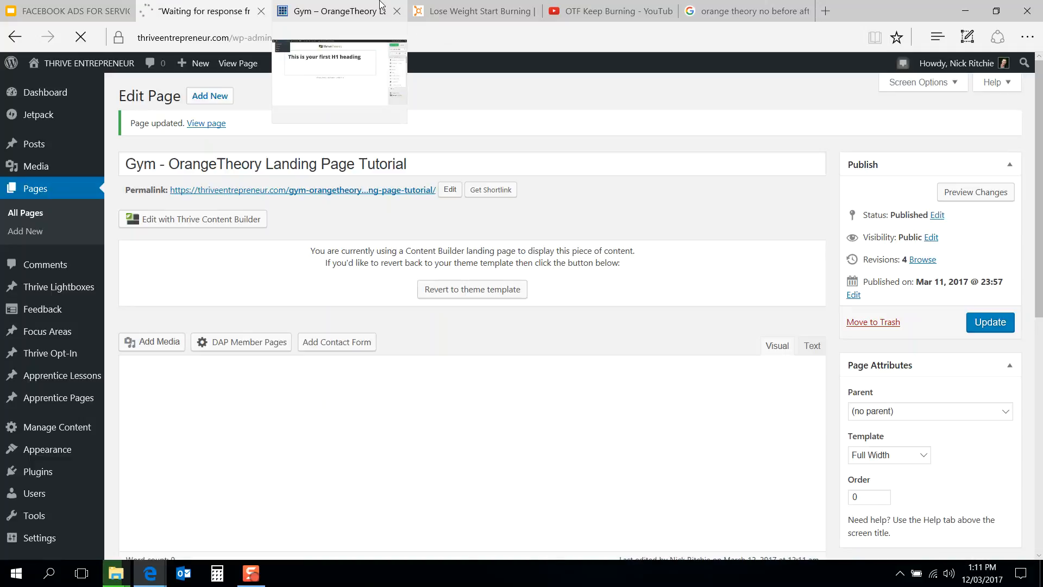
{"action": "left_click", "coordinate": [382, 6]}
{"action": "left_click", "coordinate": [401, 37]}
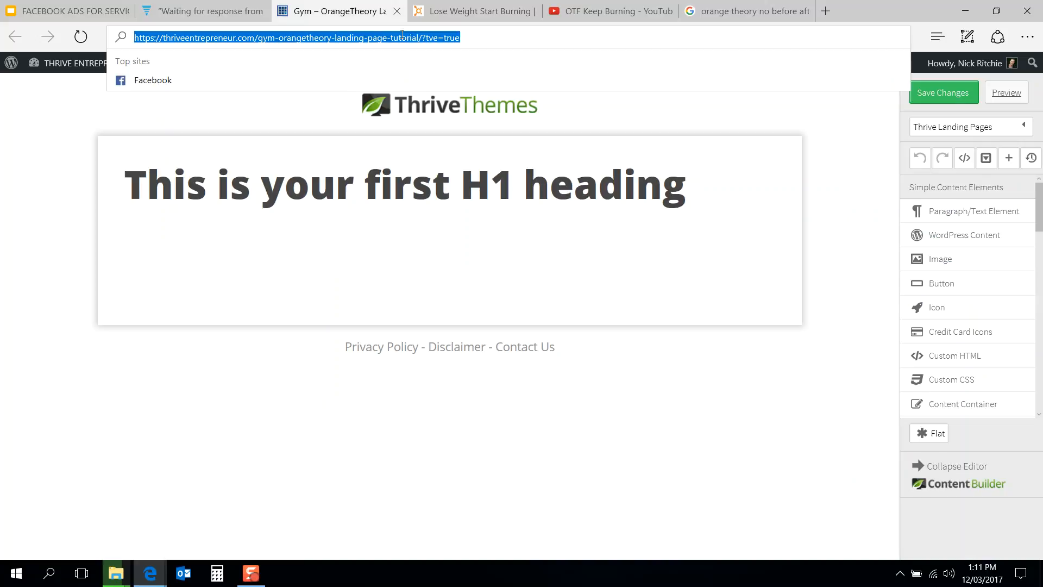
{"action": "key", "text": "Return"}
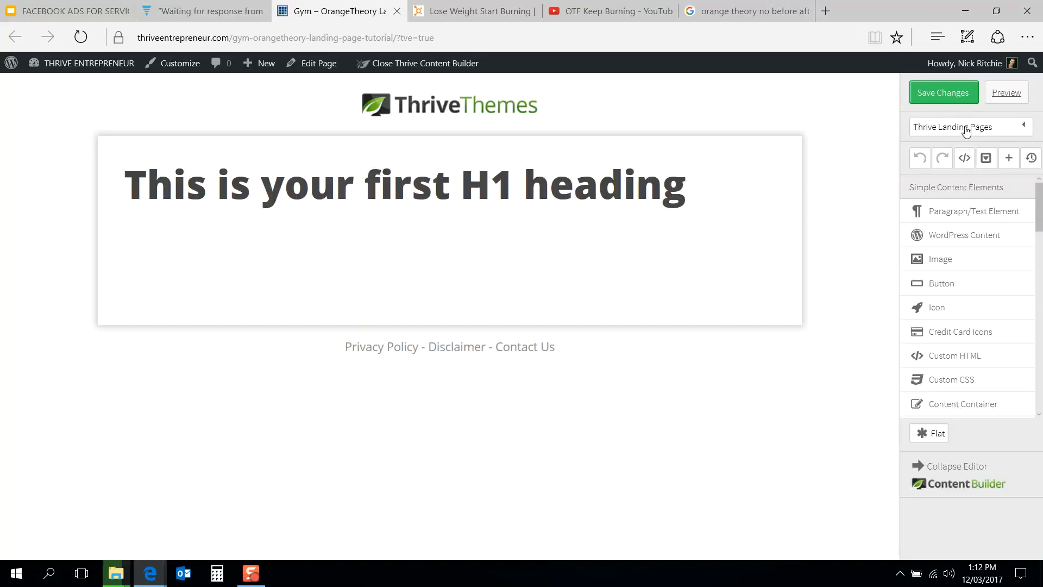
Step: Reapply the Blank Page landing page template from the template chooser
{"action": "left_click", "coordinate": [966, 130]}
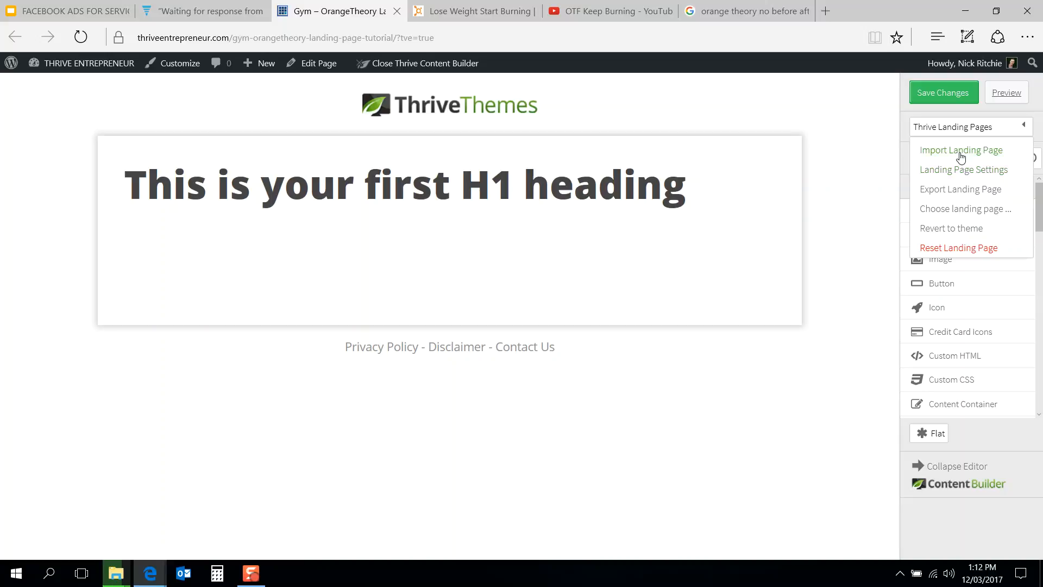
{"action": "left_click", "coordinate": [961, 209]}
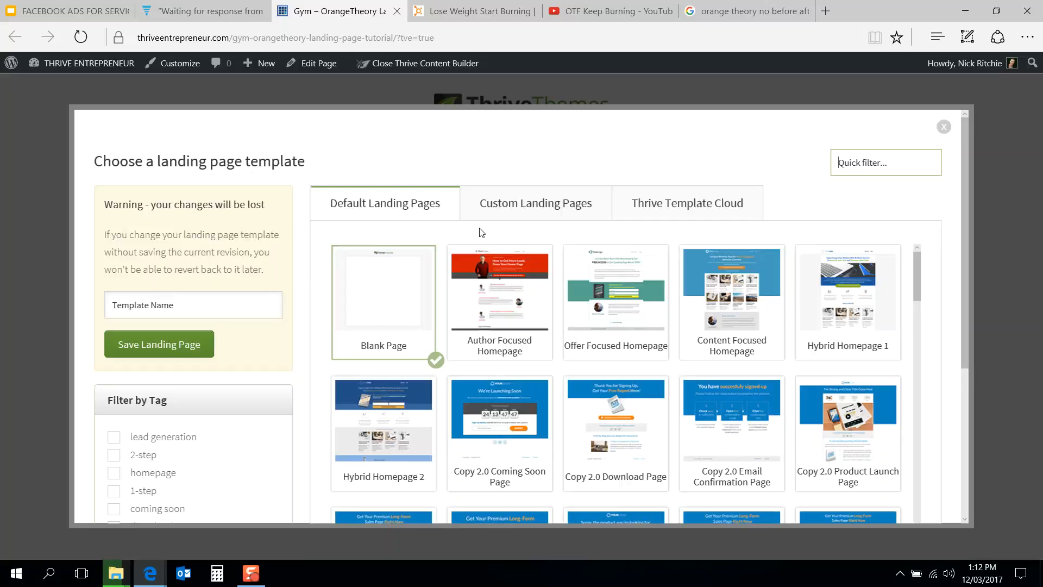
{"action": "left_click", "coordinate": [741, 304]}
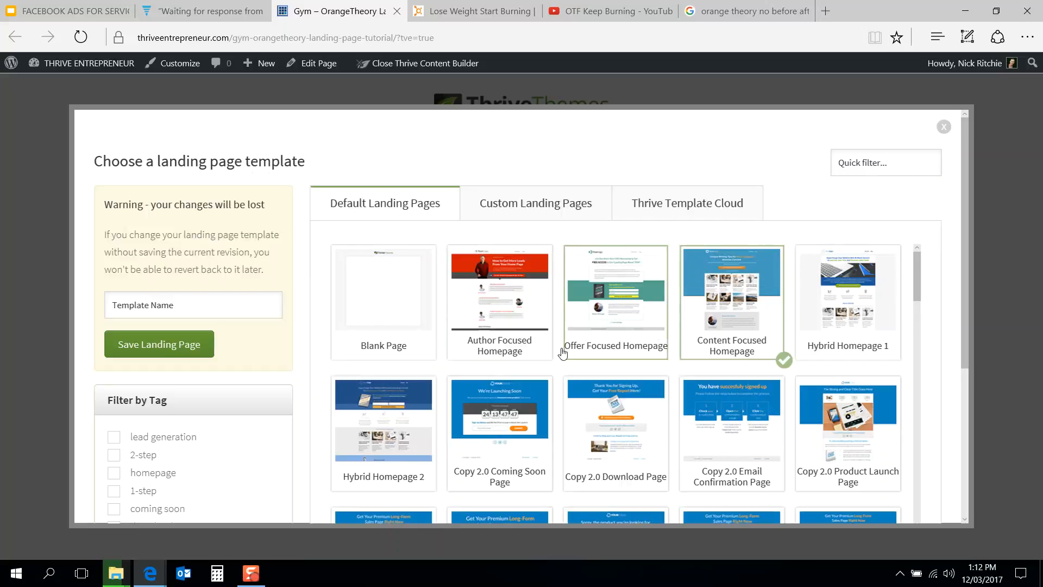
{"action": "left_click", "coordinate": [405, 328]}
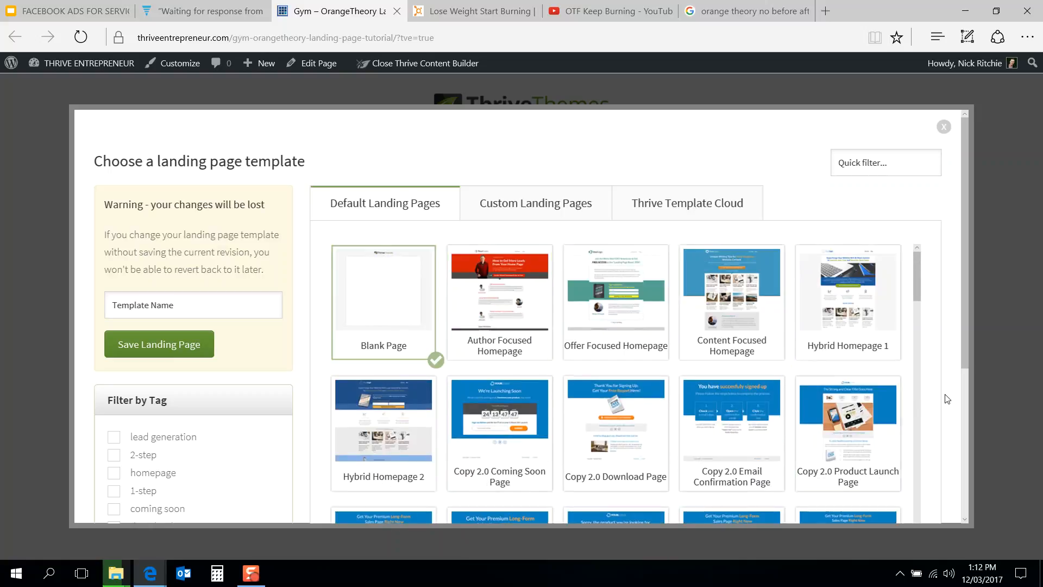
{"action": "scroll", "coordinate": [942, 401], "scroll_direction": "down", "scroll_amount": 4}
{"action": "left_click", "coordinate": [889, 459]}
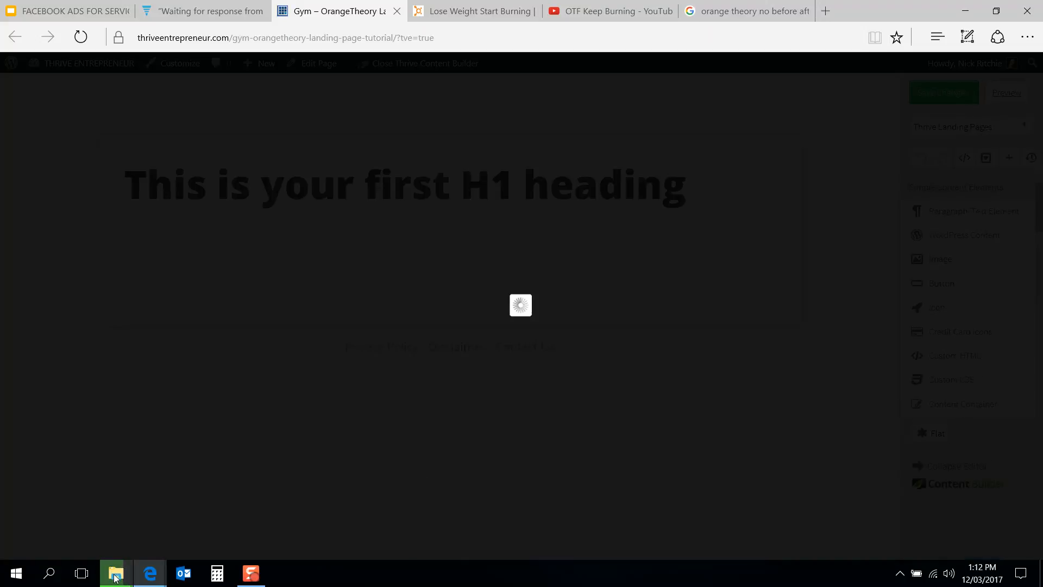
Step: Browse the landing page templates and load the Phonic Podcast Download Page 1 template
{"action": "mouse_move", "coordinate": [115, 577]}
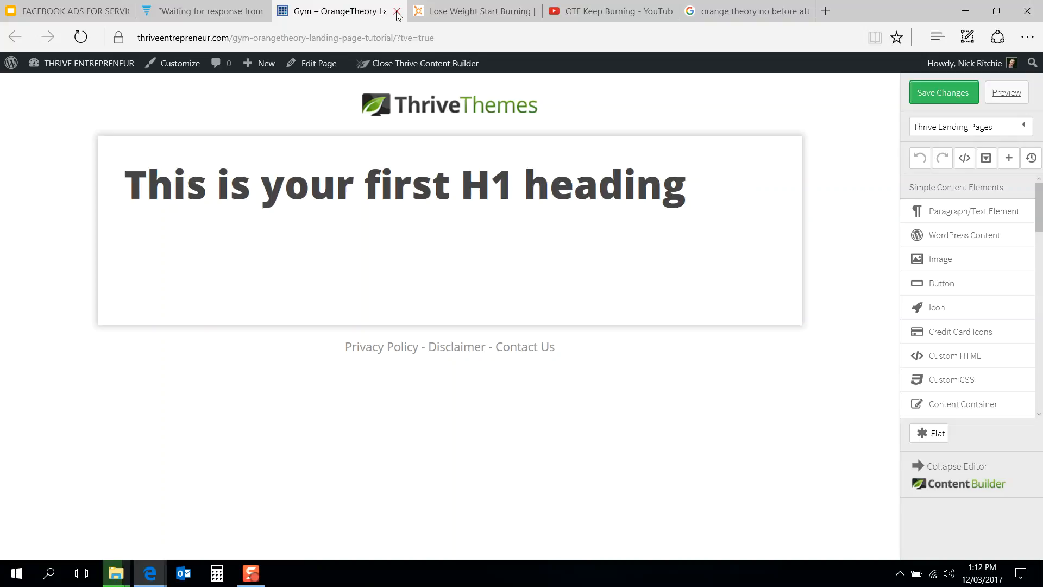
{"action": "left_click", "coordinate": [946, 122]}
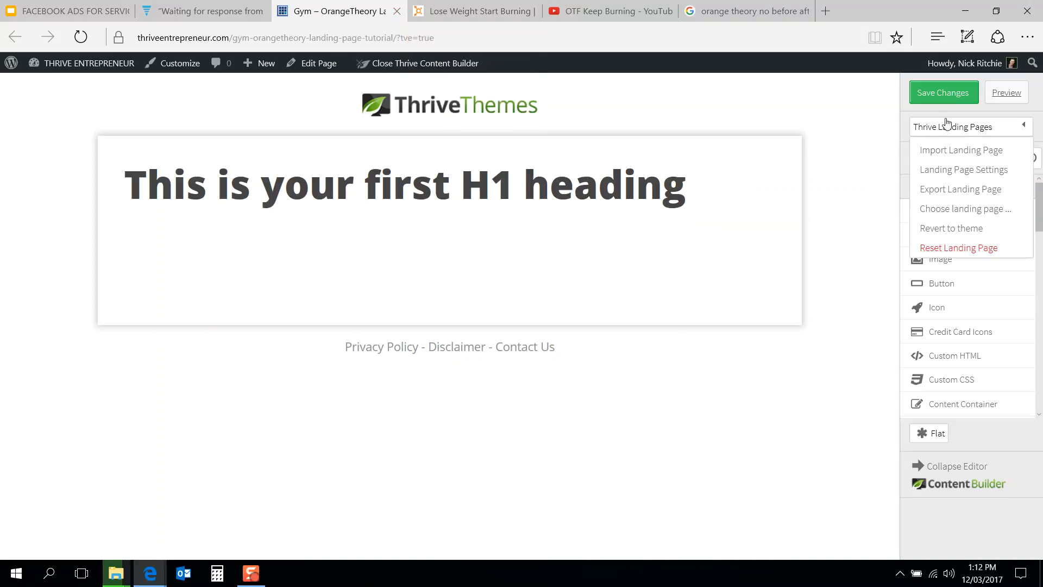
{"action": "left_click", "coordinate": [961, 211]}
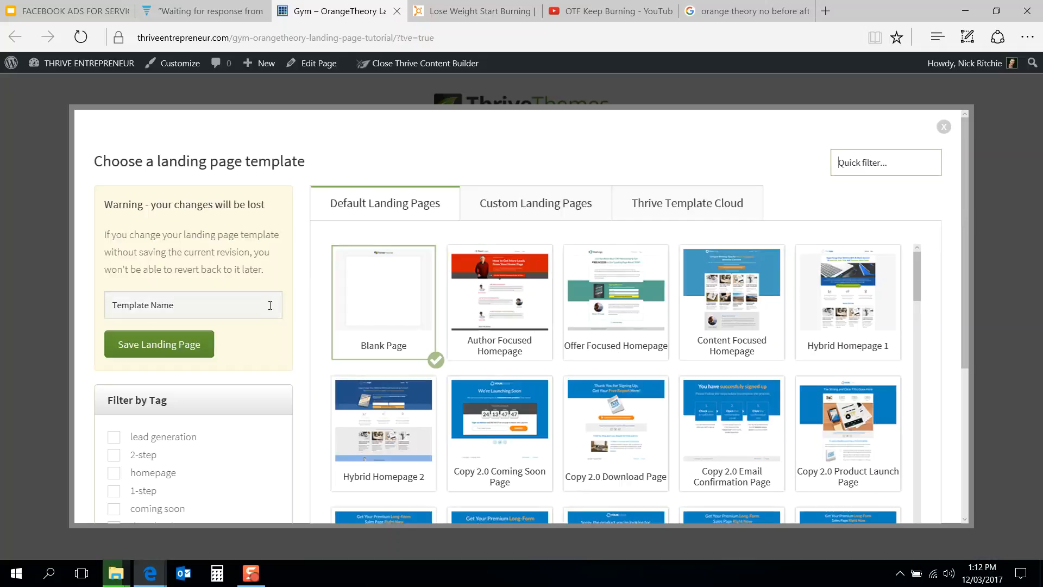
{"action": "scroll", "coordinate": [359, 362], "scroll_direction": "down", "scroll_amount": 3}
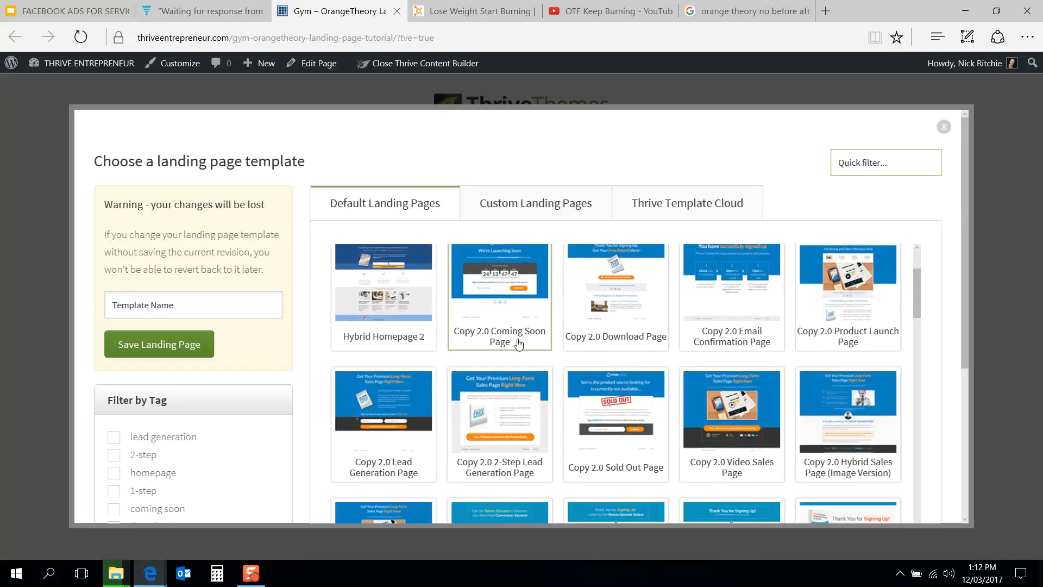
{"action": "scroll", "coordinate": [524, 429], "scroll_direction": "down", "scroll_amount": 3}
{"action": "scroll", "coordinate": [527, 435], "scroll_direction": "down", "scroll_amount": 3}
{"action": "scroll", "coordinate": [529, 429], "scroll_direction": "up", "scroll_amount": 2}
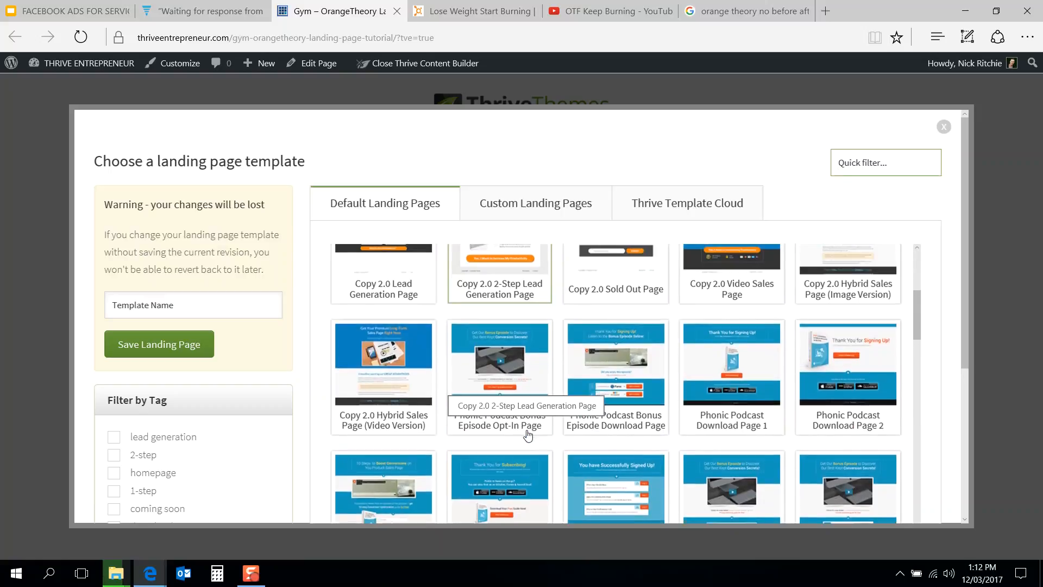
{"action": "left_click", "coordinate": [760, 385]}
{"action": "scroll", "coordinate": [958, 287], "scroll_direction": "down", "scroll_amount": 5}
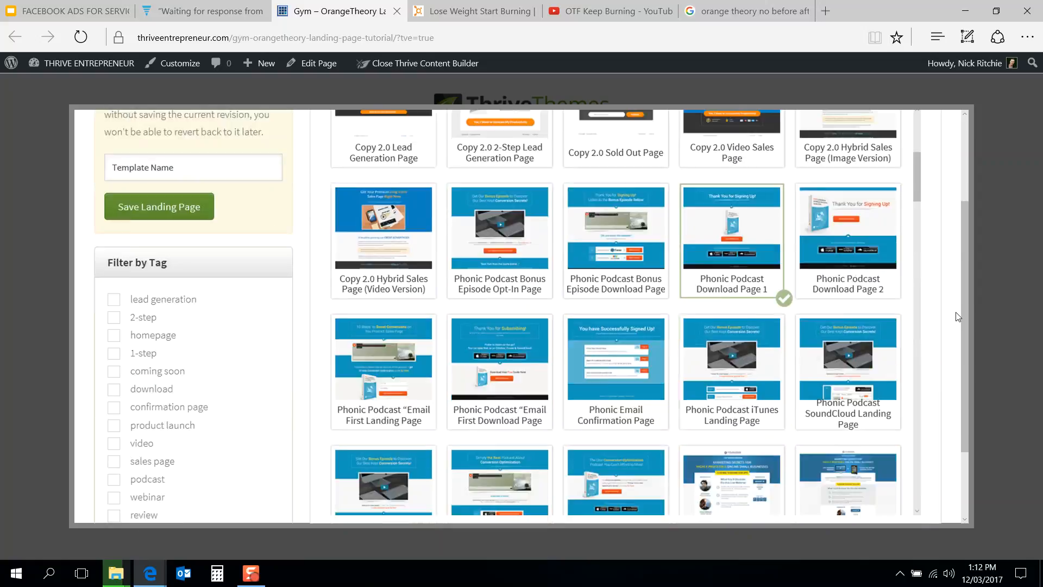
{"action": "left_click", "coordinate": [899, 455]}
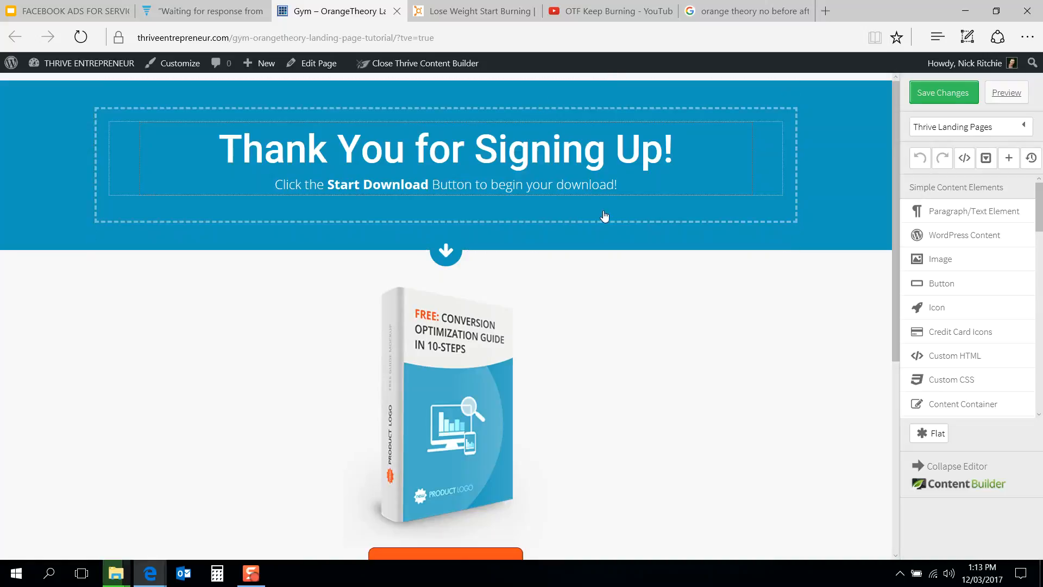
Step: Try to add an Image element above the arrow icon below the header
{"action": "scroll", "coordinate": [621, 379], "scroll_direction": "down", "scroll_amount": 5}
{"action": "scroll", "coordinate": [622, 382], "scroll_direction": "up", "scroll_amount": 5}
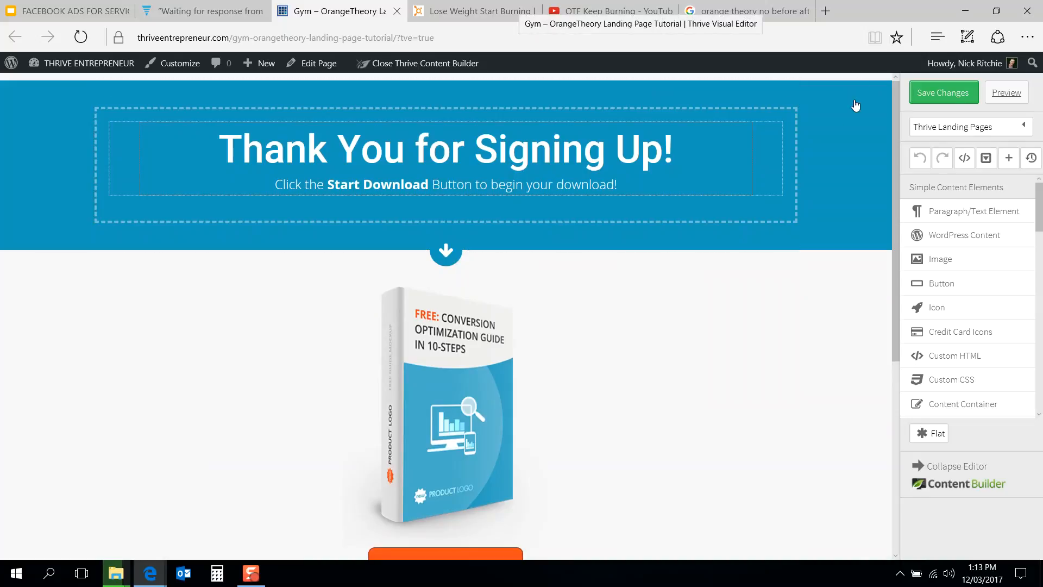
{"action": "left_click", "coordinate": [790, 114]}
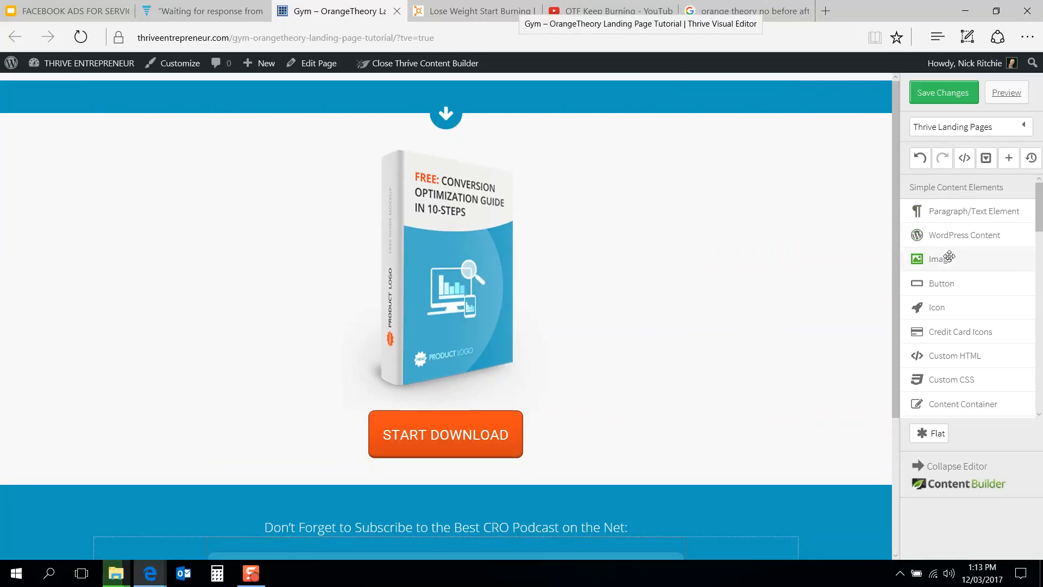
{"action": "left_click_drag", "start_coordinate": [947, 260], "coordinate": [579, 99]}
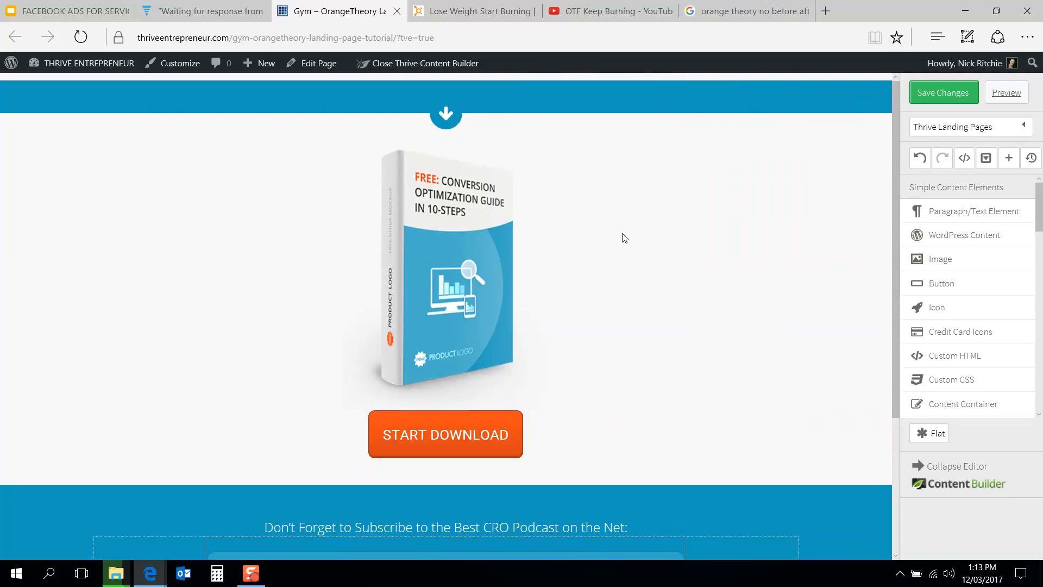
{"action": "left_click_drag", "start_coordinate": [943, 259], "coordinate": [467, 95]}
Step: Set the arrow icon's top margin to 20 px
{"action": "scroll", "coordinate": [564, 313], "scroll_direction": "down", "scroll_amount": 1}
{"action": "scroll", "coordinate": [564, 313], "scroll_direction": "up", "scroll_amount": 1}
{"action": "left_click", "coordinate": [387, 178]}
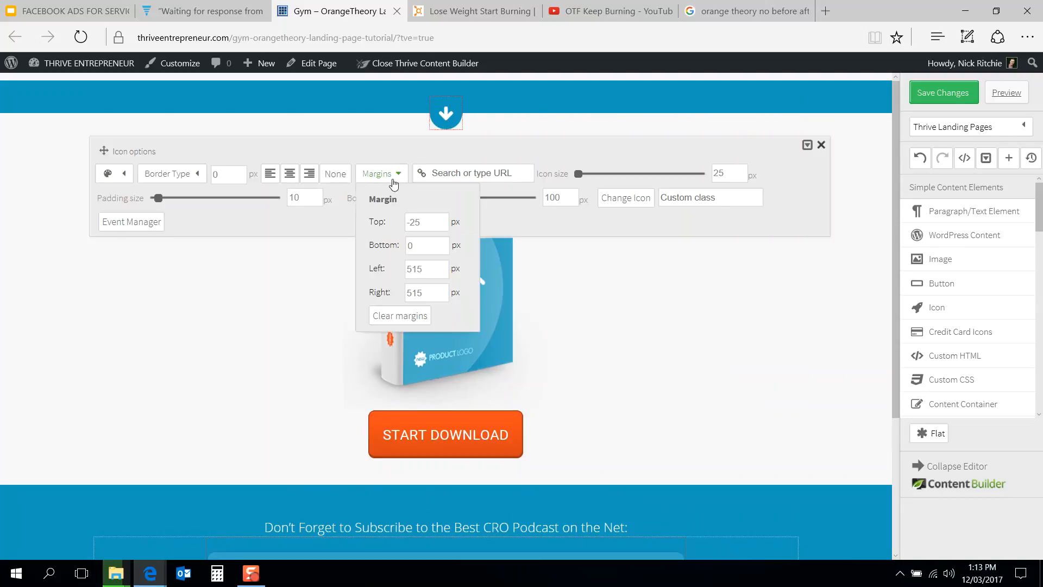
{"action": "left_click_drag", "start_coordinate": [420, 218], "coordinate": [371, 233]}
{"action": "type", "text": "20"}
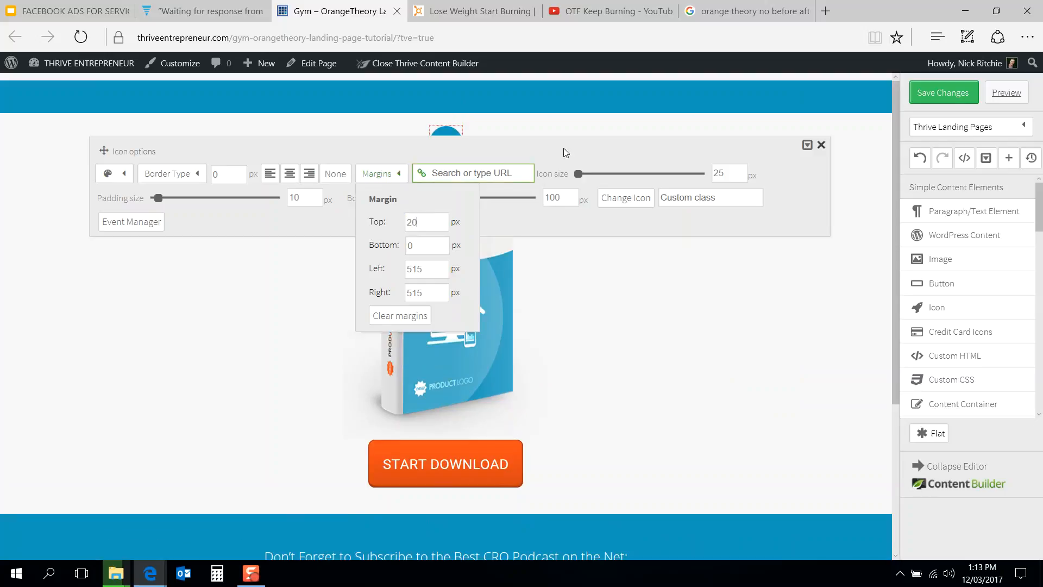
{"action": "left_click", "coordinate": [601, 132]}
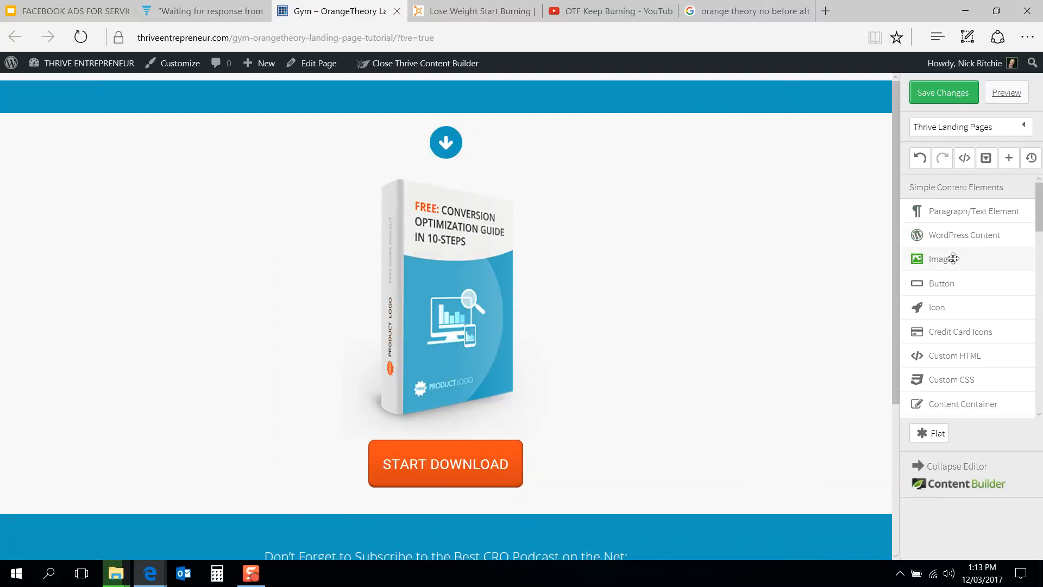
Step: Add an Image element without choosing media and move it above the arrow icon
{"action": "left_click_drag", "start_coordinate": [953, 260], "coordinate": [459, 483]}
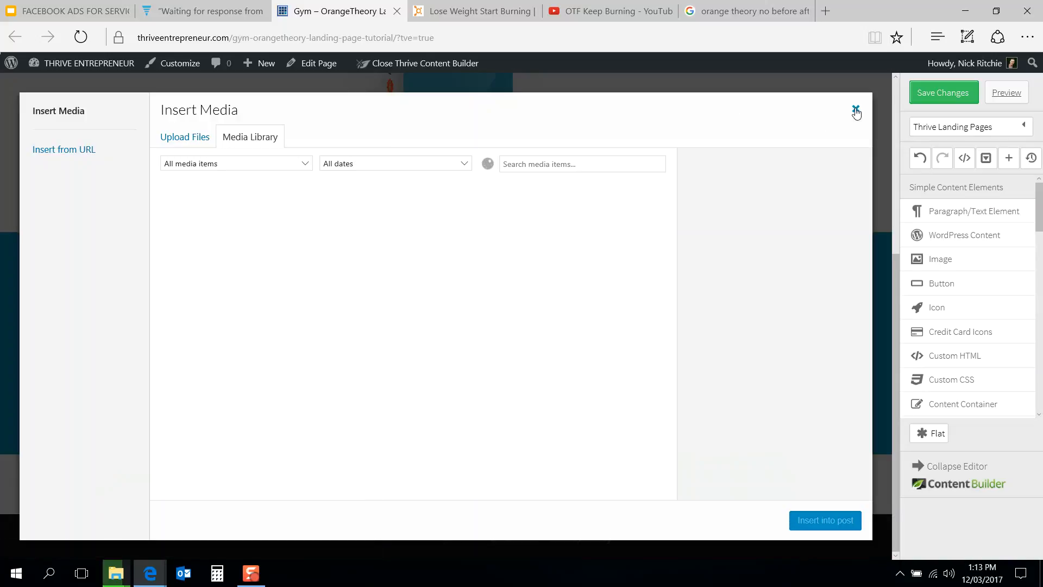
{"action": "left_click", "coordinate": [856, 108]}
{"action": "left_click_drag", "start_coordinate": [635, 492], "coordinate": [701, 242]}
{"action": "scroll", "coordinate": [703, 246], "scroll_direction": "up", "scroll_amount": 5}
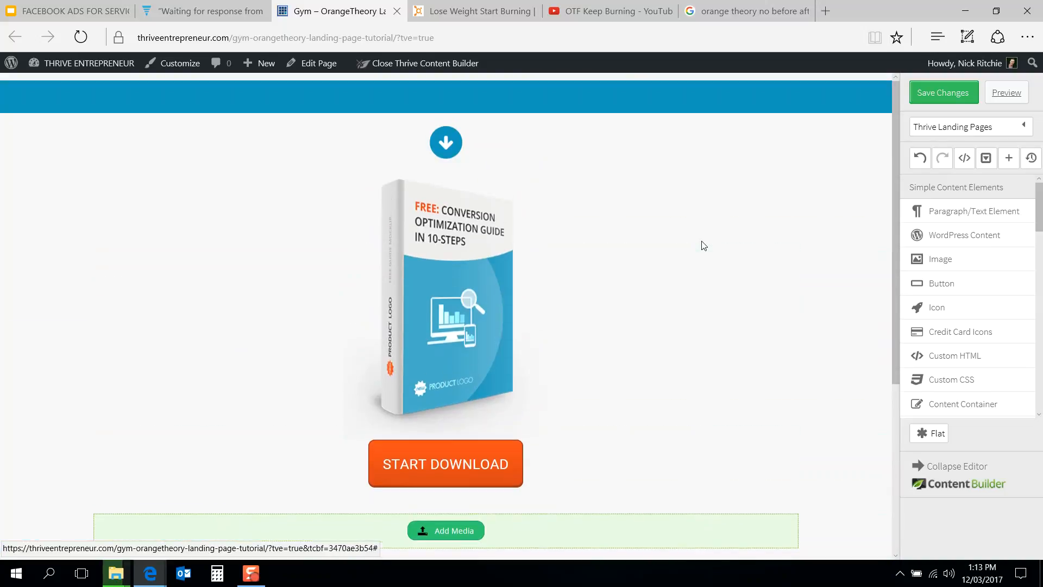
{"action": "left_click_drag", "start_coordinate": [603, 519], "coordinate": [628, 143]}
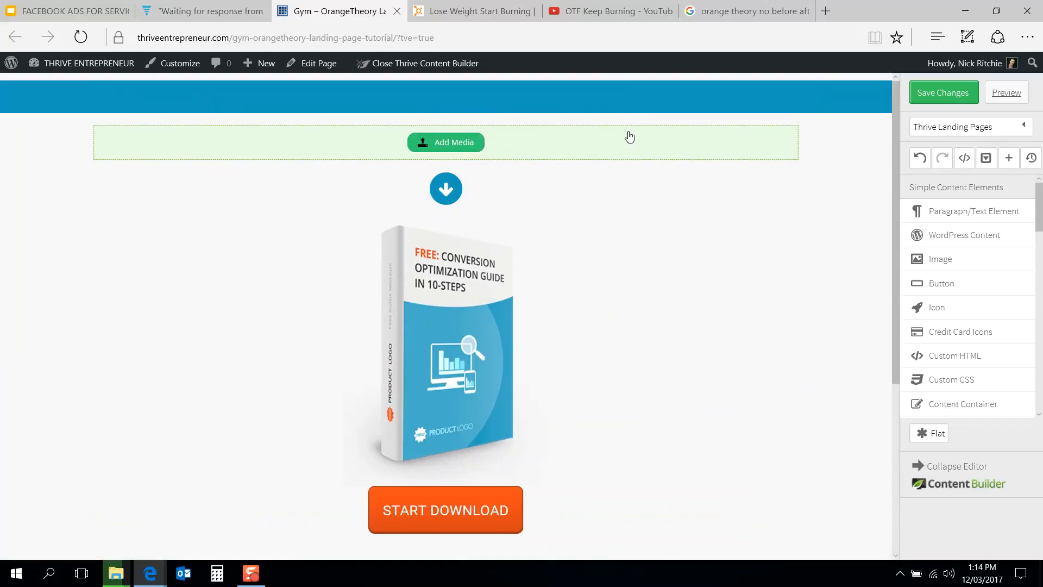
Step: Add a Page Section element and move it to the top of the page above the image placeholder
{"action": "scroll", "coordinate": [790, 91], "scroll_direction": "down", "scroll_amount": 1}
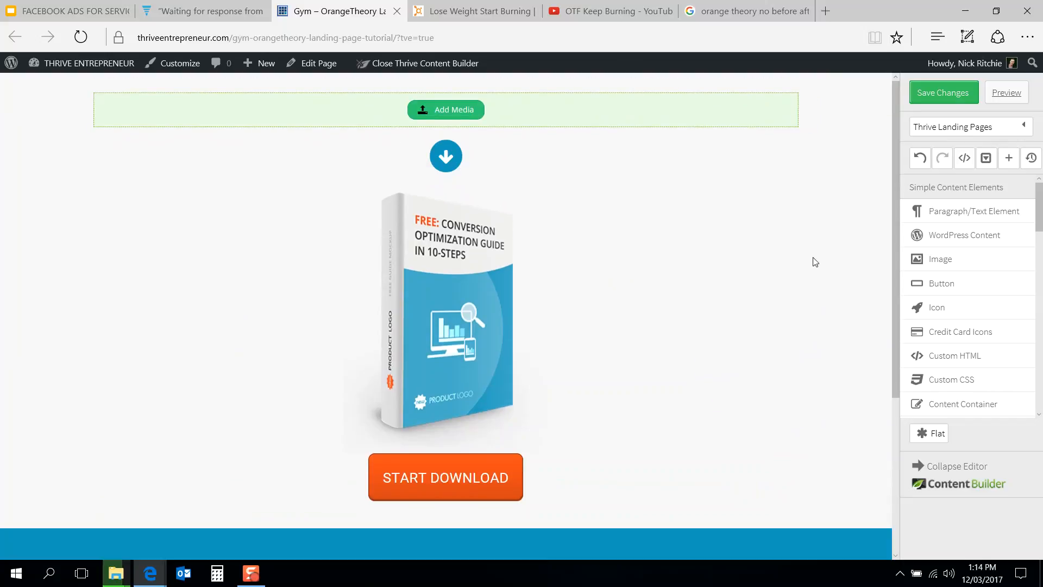
{"action": "scroll", "coordinate": [987, 380], "scroll_direction": "down", "scroll_amount": 10}
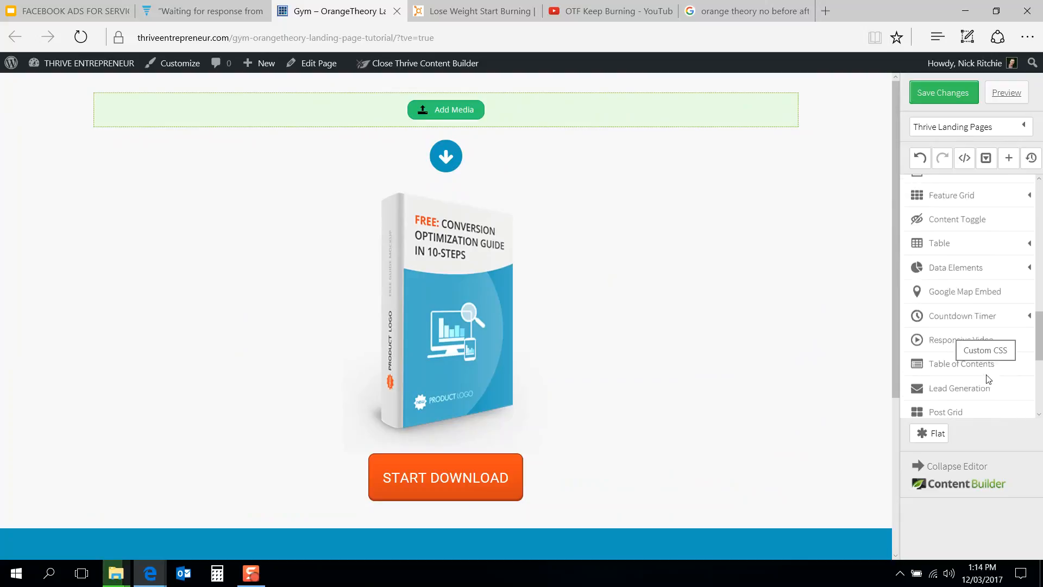
{"action": "scroll", "coordinate": [988, 379], "scroll_direction": "down", "scroll_amount": 5}
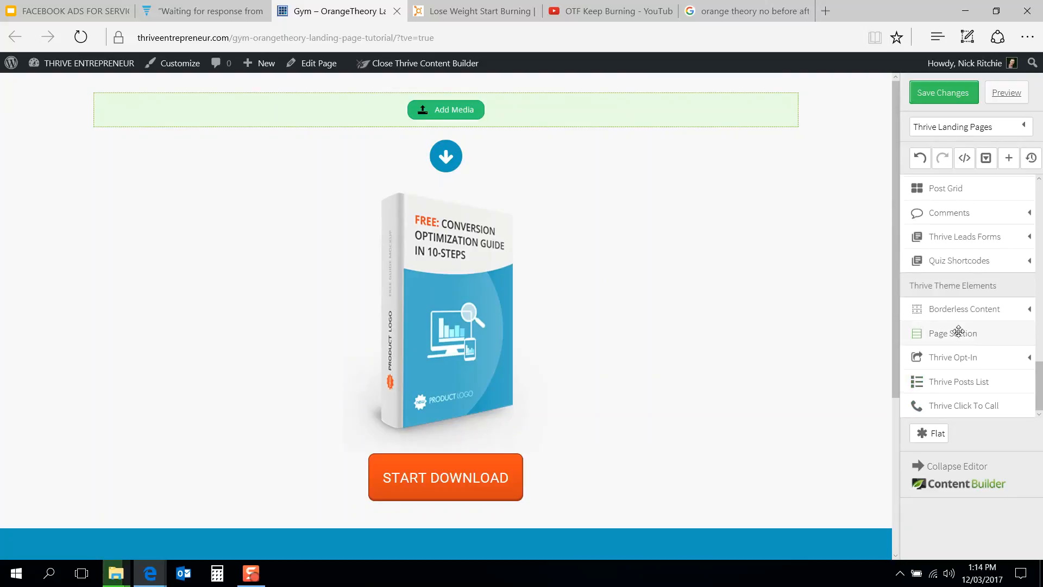
{"action": "left_click_drag", "start_coordinate": [958, 331], "coordinate": [714, 380]}
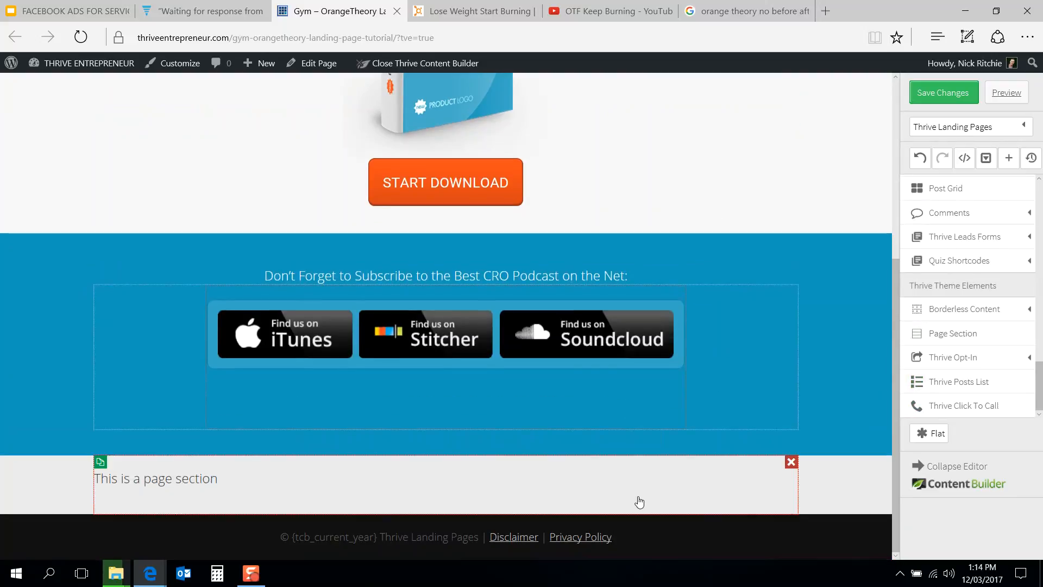
{"action": "left_click_drag", "start_coordinate": [814, 482], "coordinate": [725, 99]}
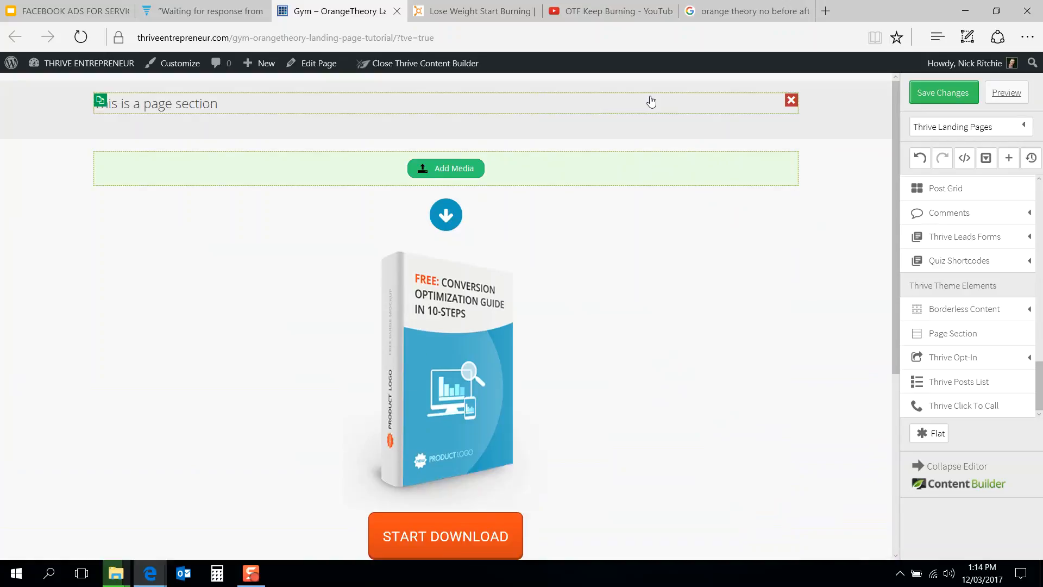
Step: Set the new top page section's top margin to -10 px
{"action": "left_click", "coordinate": [657, 99]}
{"action": "left_click", "coordinate": [821, 131]}
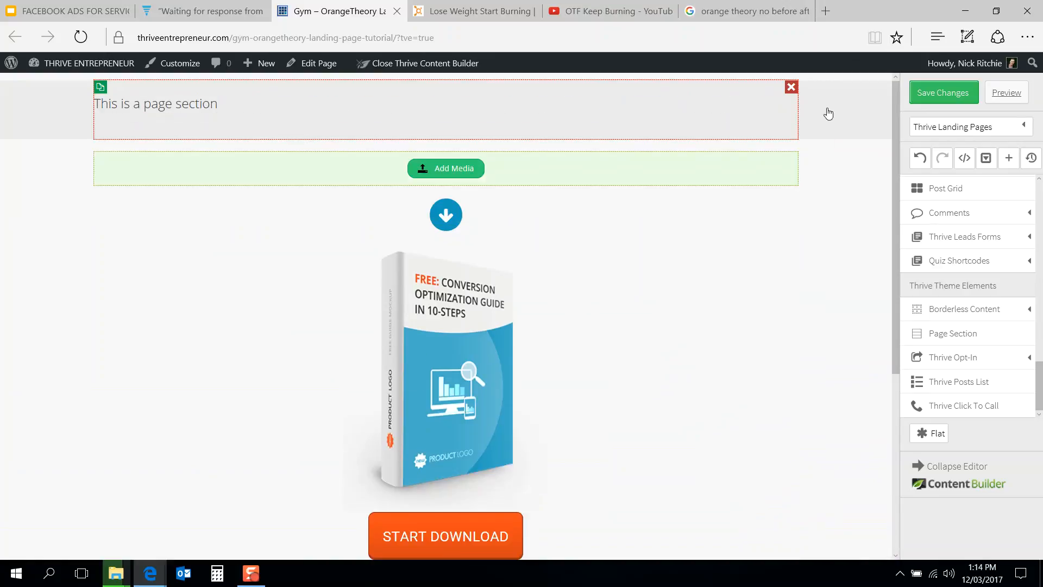
{"action": "left_click", "coordinate": [465, 114]}
{"action": "left_click", "coordinate": [389, 184]}
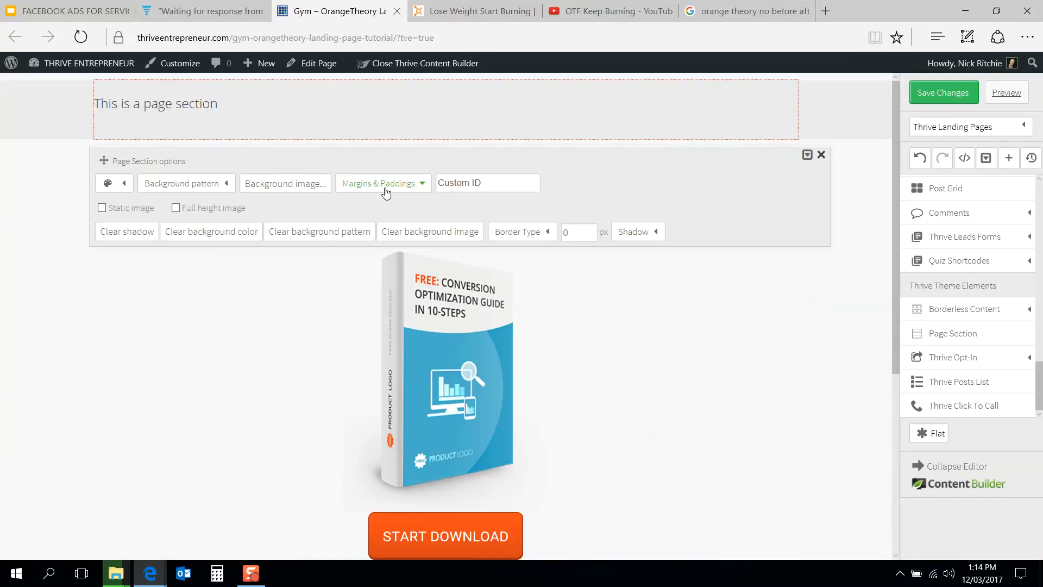
{"action": "double_click", "coordinate": [399, 231]}
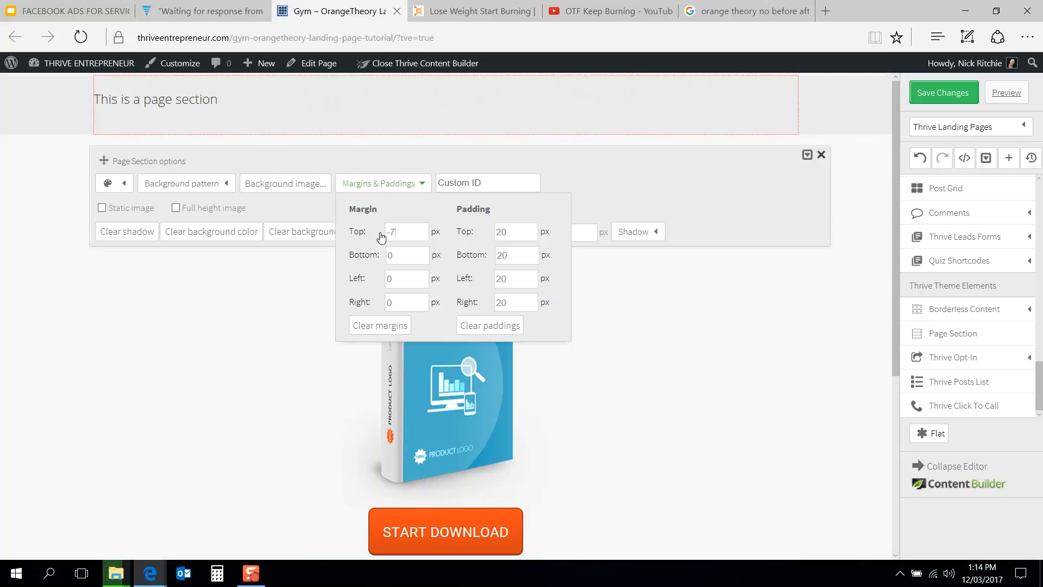
{"action": "left_click", "coordinate": [401, 232]}
{"action": "left_click", "coordinate": [229, 319]}
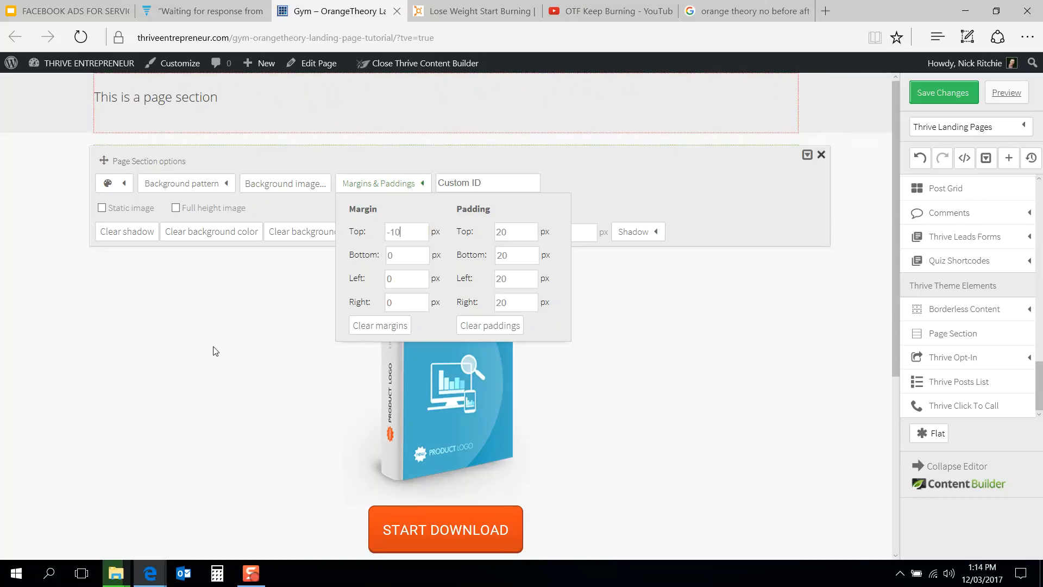
{"action": "left_click", "coordinate": [213, 351]}
Step: Insert the Orangetheory Keep Burning logo image from the media library and move it into the top page section
{"action": "left_click", "coordinate": [472, 11]}
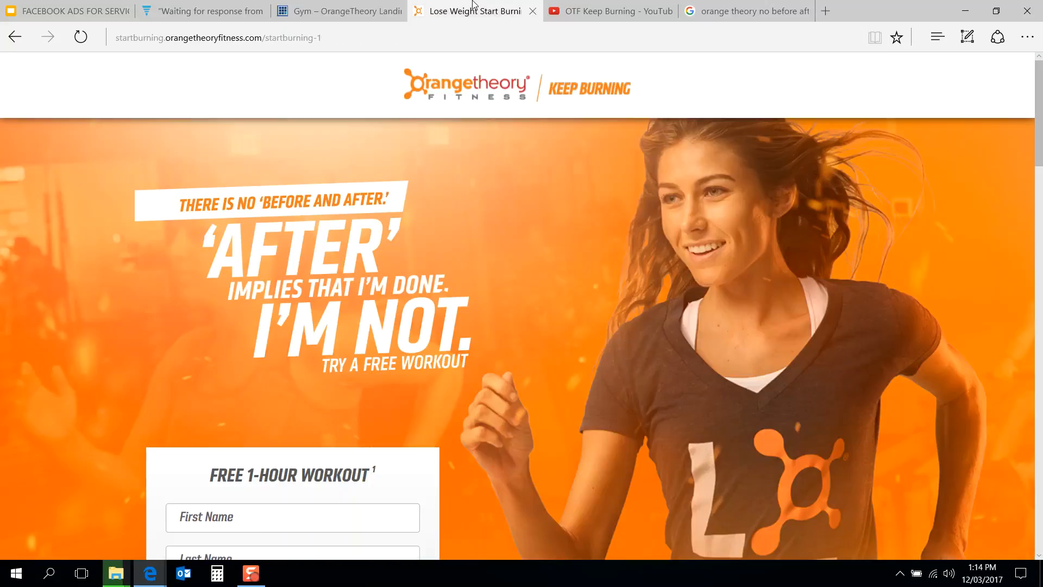
{"action": "left_click", "coordinate": [323, 4]}
{"action": "left_click", "coordinate": [460, 161]}
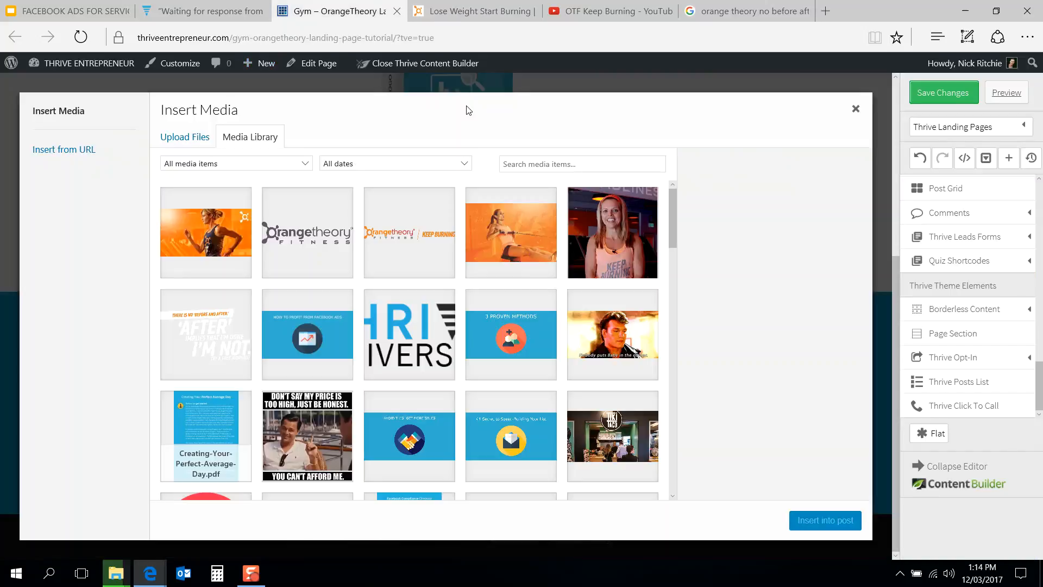
{"action": "left_click", "coordinate": [427, 235]}
{"action": "left_click", "coordinate": [823, 526]}
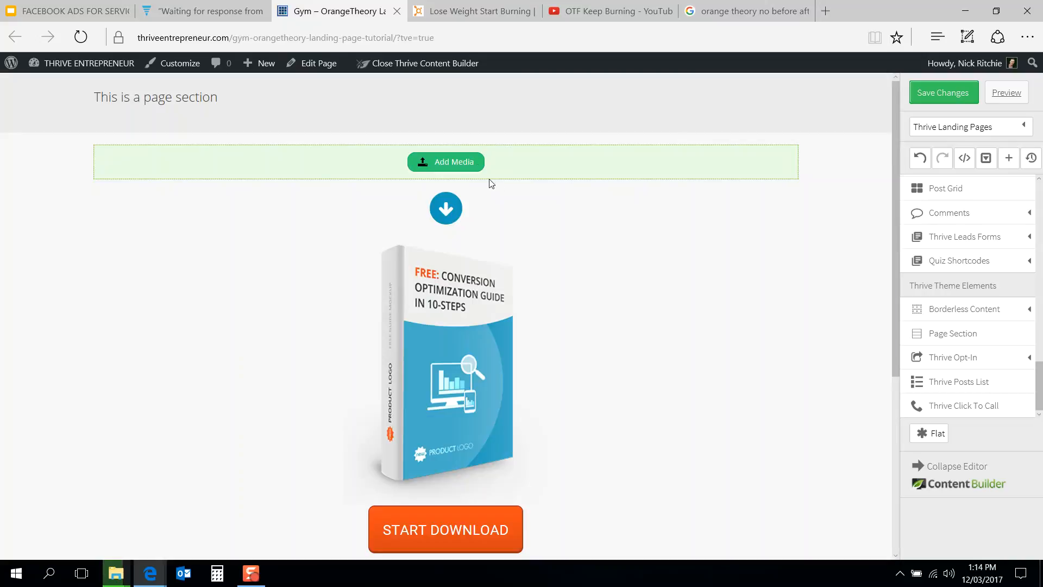
{"action": "mouse_move", "coordinate": [543, 140]}
{"action": "left_mouse_down"}
{"action": "mouse_move", "coordinate": [553, 88]}
{"action": "mouse_move", "coordinate": [533, 105]}
{"action": "left_mouse_up"}
Step: Delete the 'This is a page section' placeholder text from the top section
{"action": "left_click", "coordinate": [208, 83]}
{"action": "key", "text": "ctrl+a"}
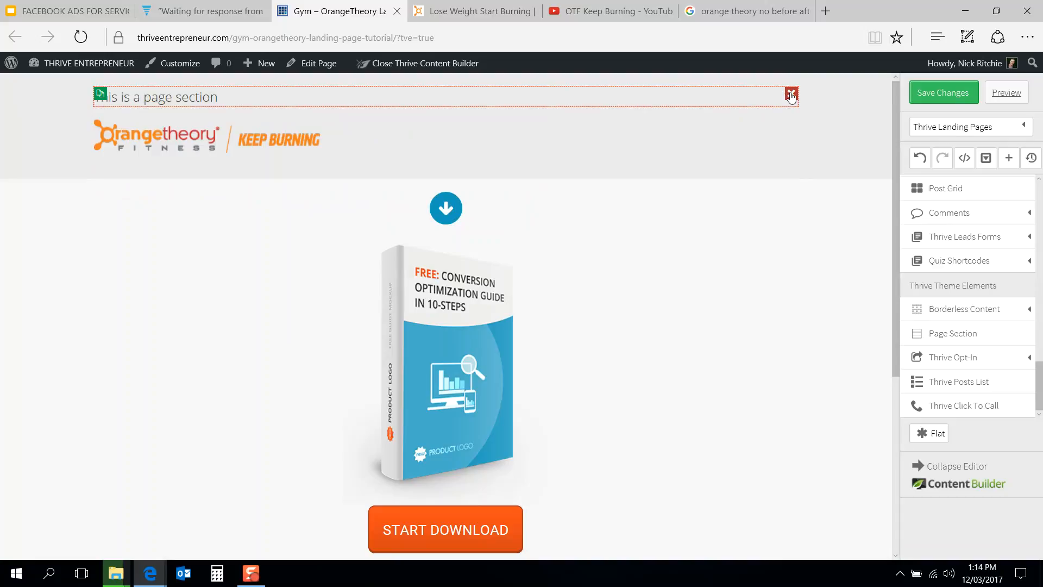
{"action": "key", "text": "Delete"}
Step: Center-align the Orangetheory logo image in the header section
{"action": "left_click", "coordinate": [304, 132]}
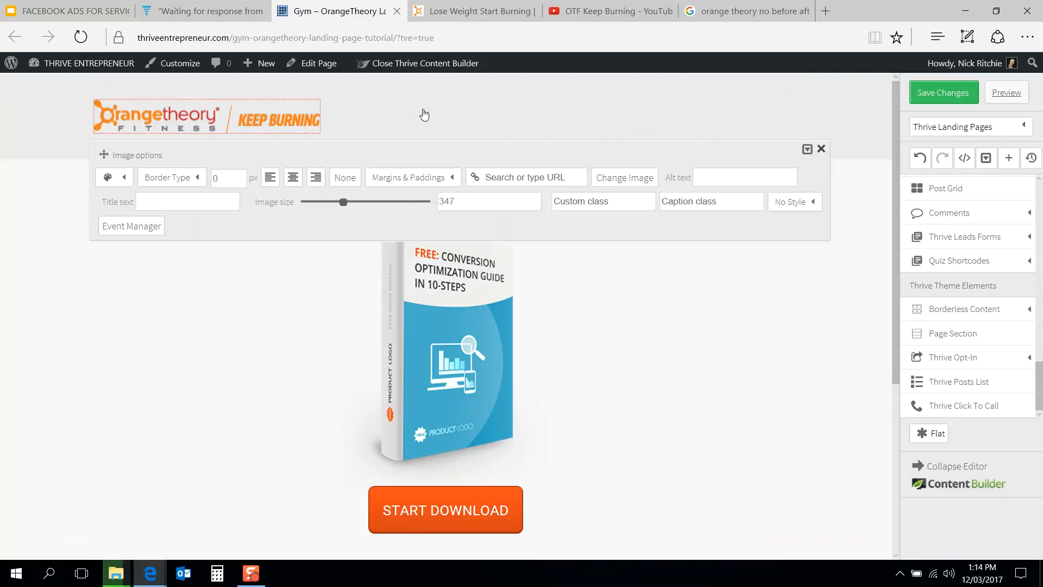
{"action": "left_click", "coordinate": [292, 179]}
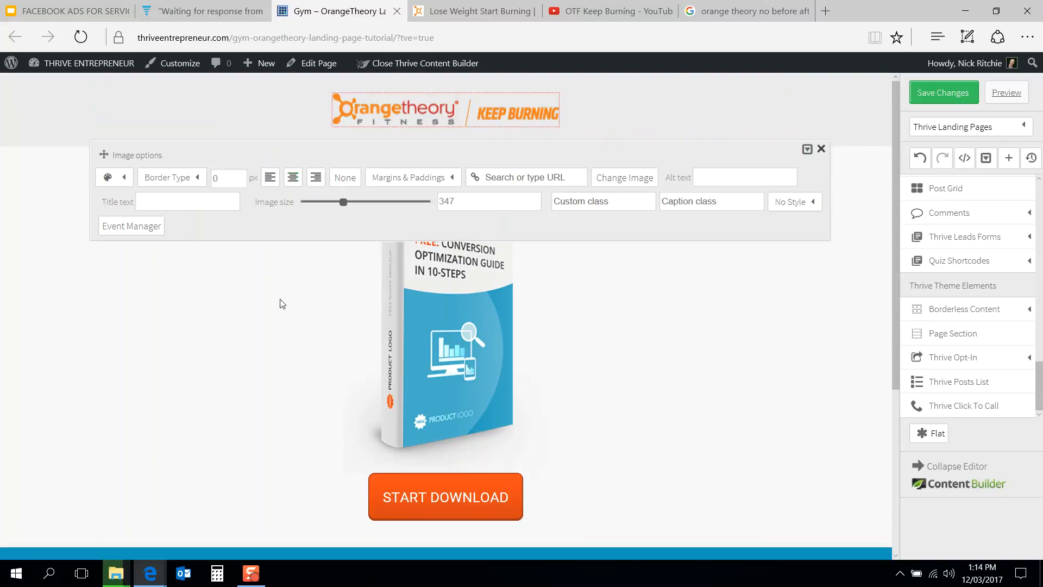
{"action": "left_click", "coordinate": [248, 109]}
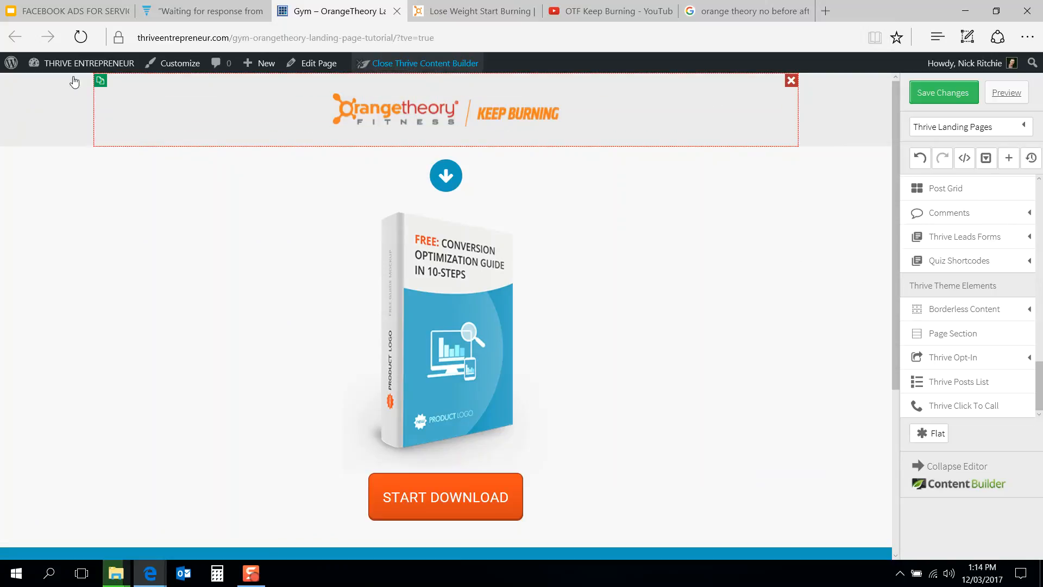
Step: Duplicate the header section and set the copy's background image to the orange runner photo
{"action": "left_click", "coordinate": [100, 81]}
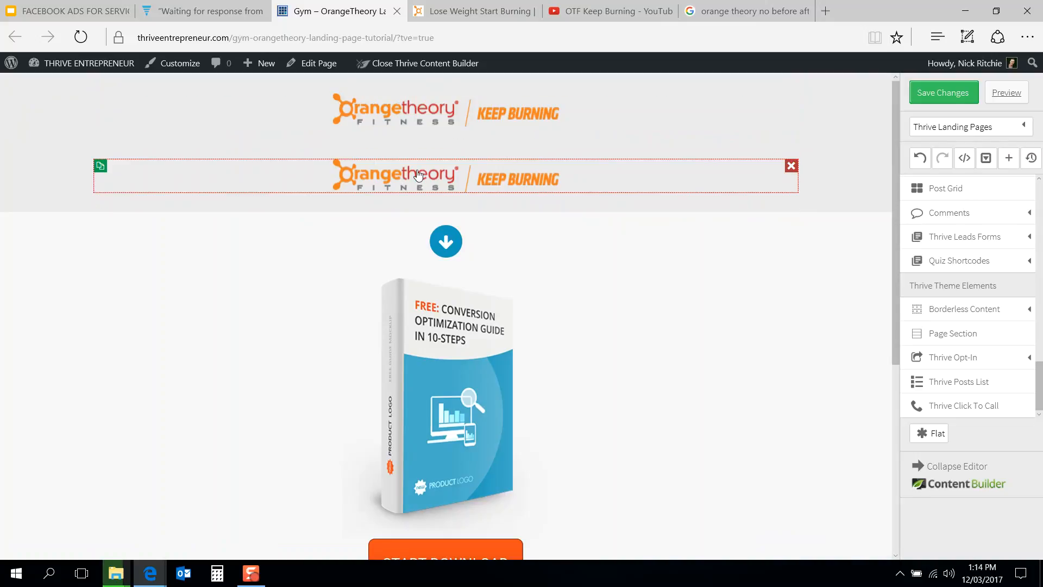
{"action": "left_click", "coordinate": [64, 172]}
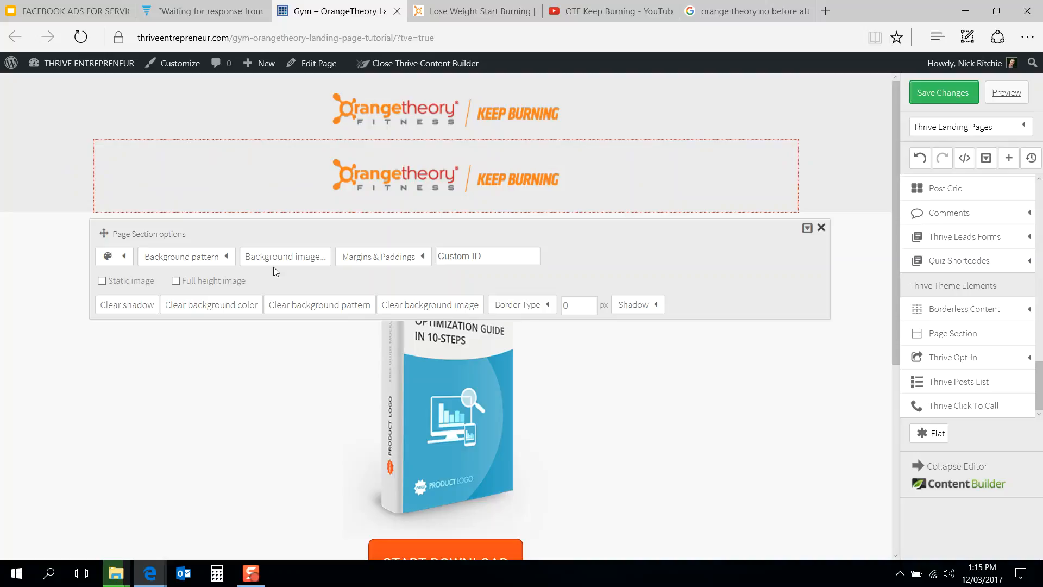
{"action": "left_click", "coordinate": [288, 262]}
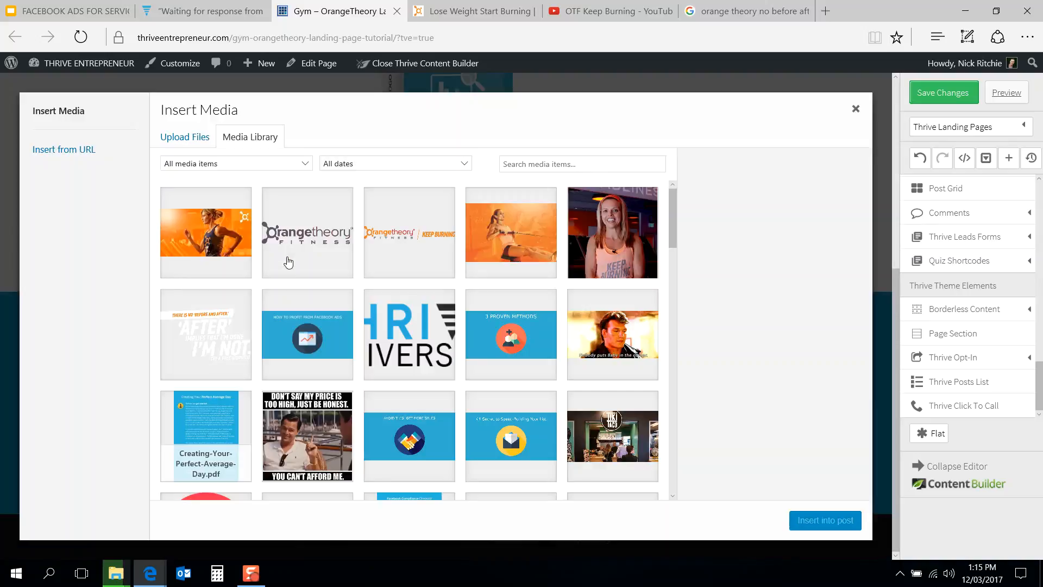
{"action": "left_click", "coordinate": [218, 243]}
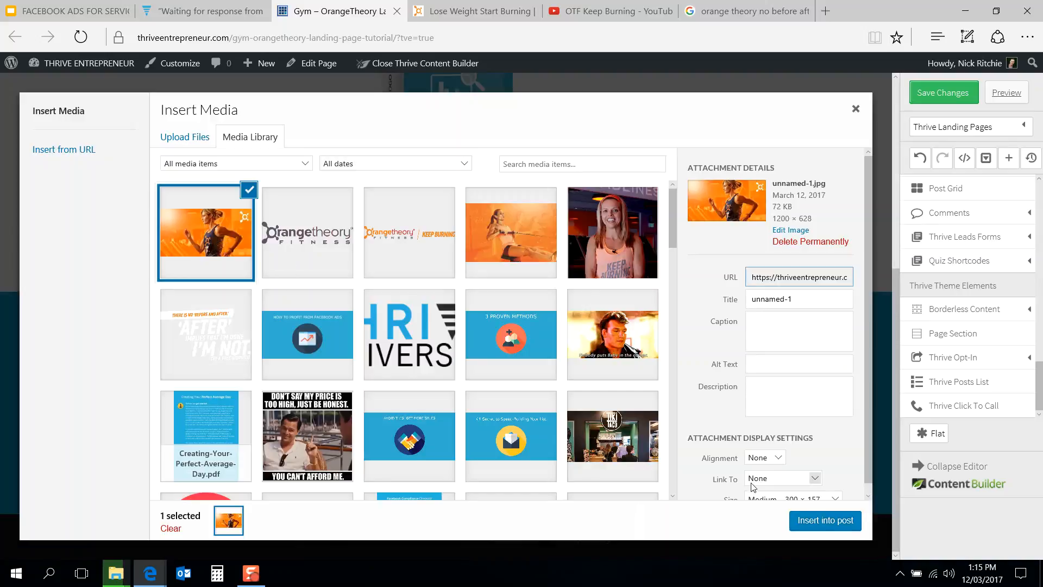
{"action": "left_click", "coordinate": [832, 523]}
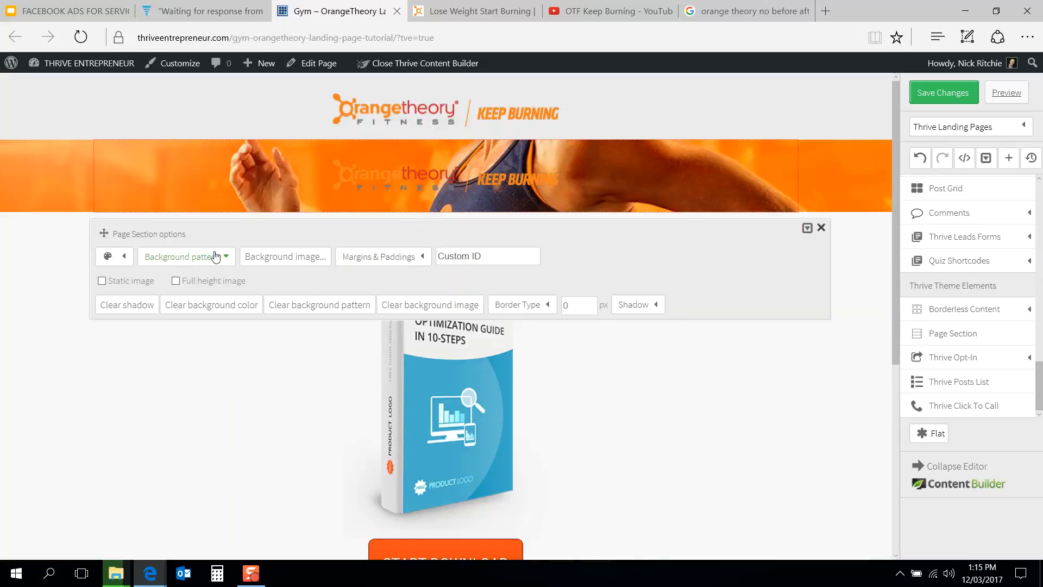
Step: Enable full height image for the duplicated section's background
{"action": "left_click", "coordinate": [176, 281]}
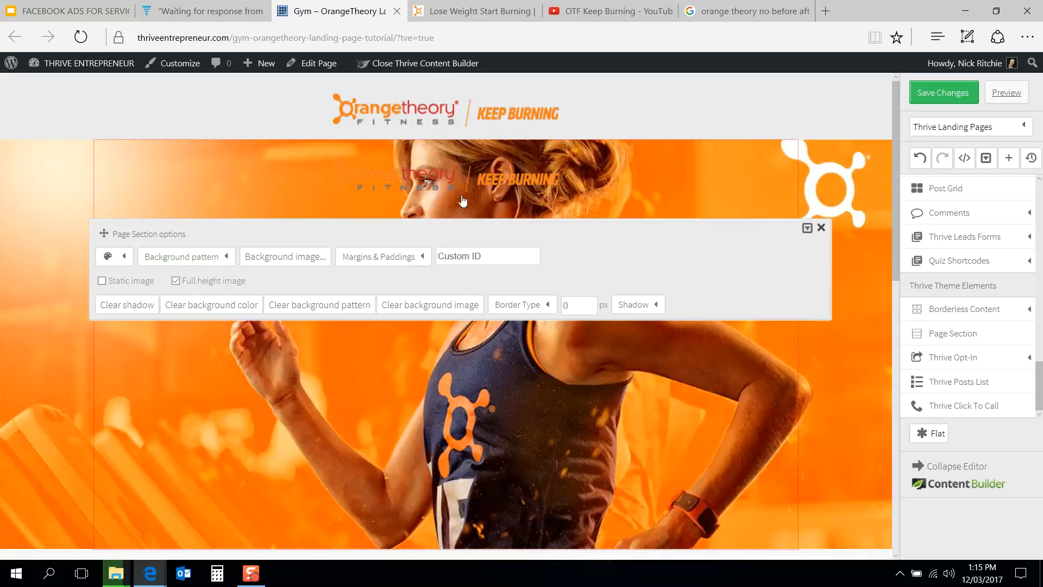
{"action": "scroll", "coordinate": [512, 200], "scroll_direction": "down", "scroll_amount": 3}
{"action": "scroll", "coordinate": [513, 200], "scroll_direction": "up", "scroll_amount": 4}
{"action": "left_click", "coordinate": [820, 231]}
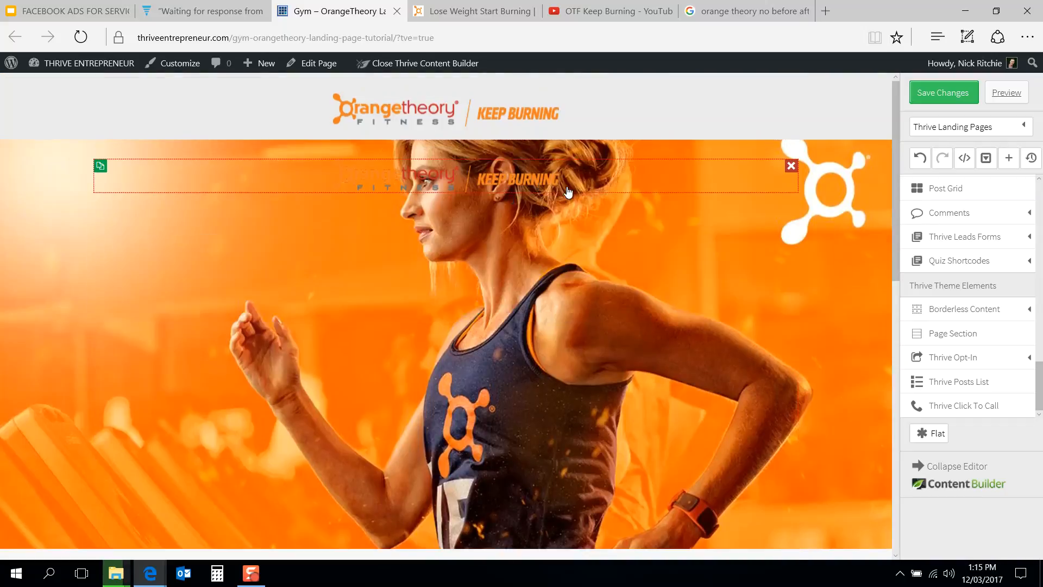
Step: Delete the duplicated logo from the hero section and the arrow icon below it
{"action": "left_click", "coordinate": [791, 168]}
{"action": "scroll", "coordinate": [594, 268], "scroll_direction": "down", "scroll_amount": 3}
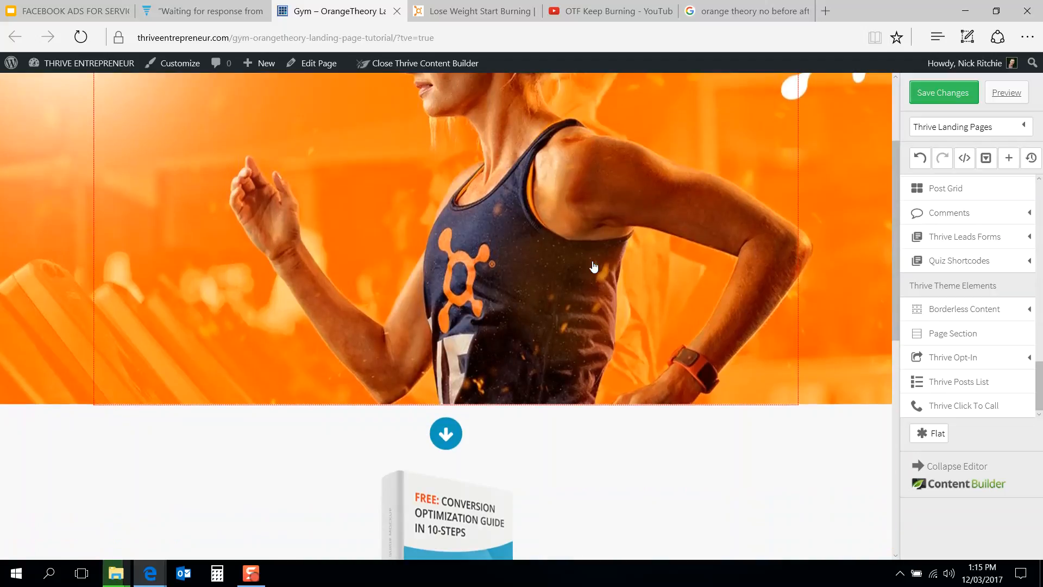
{"action": "left_click", "coordinate": [458, 427]}
Step: Delete the Start Download button and the podcast subscription section
{"action": "scroll", "coordinate": [589, 456], "scroll_direction": "down", "scroll_amount": 3}
{"action": "left_click", "coordinate": [541, 295]}
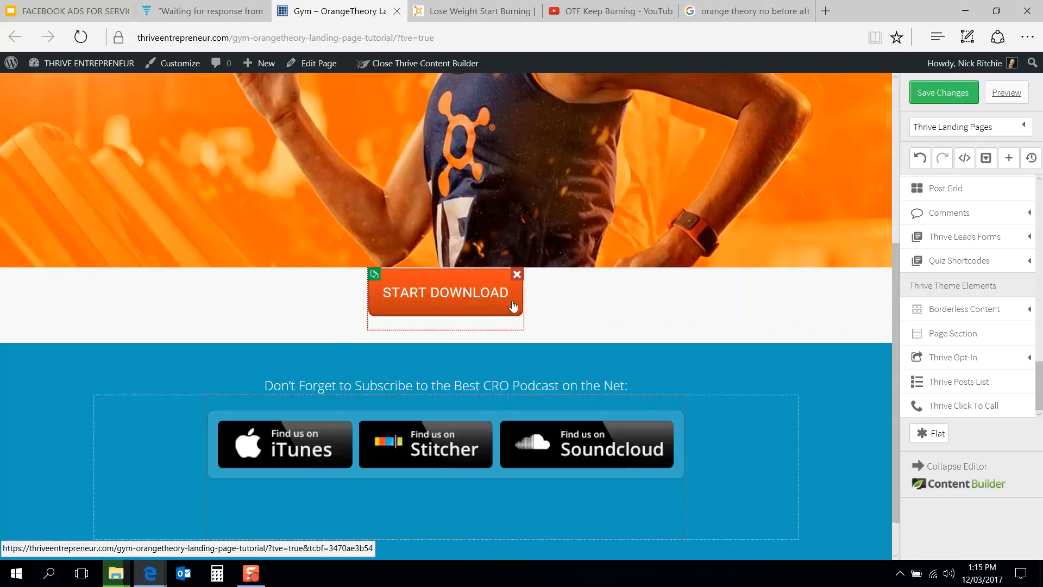
{"action": "left_click", "coordinate": [517, 274]}
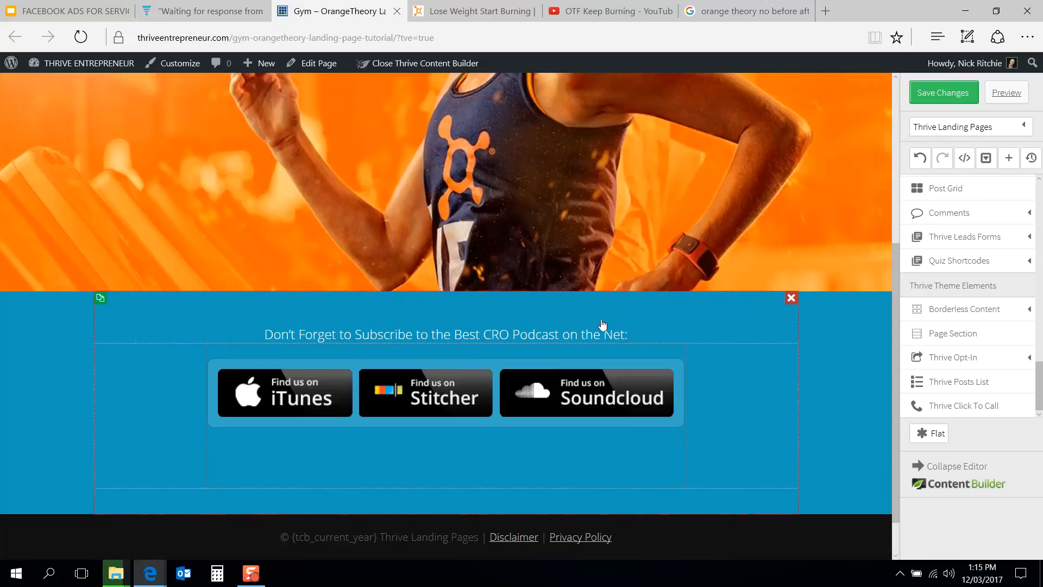
{"action": "left_click", "coordinate": [791, 298]}
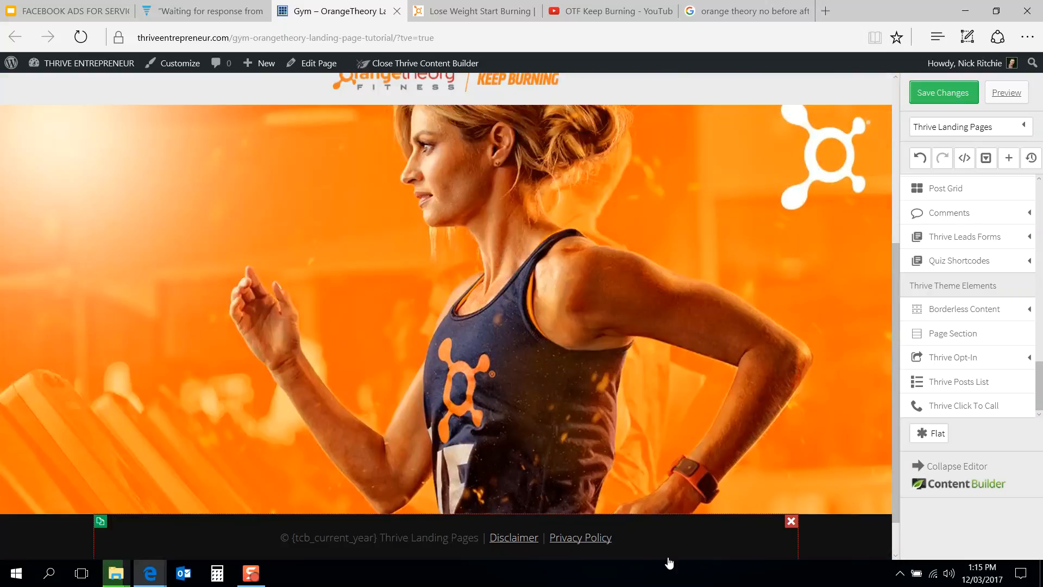
Step: Set the footer section's background colour to white
{"action": "left_click", "coordinate": [703, 539]}
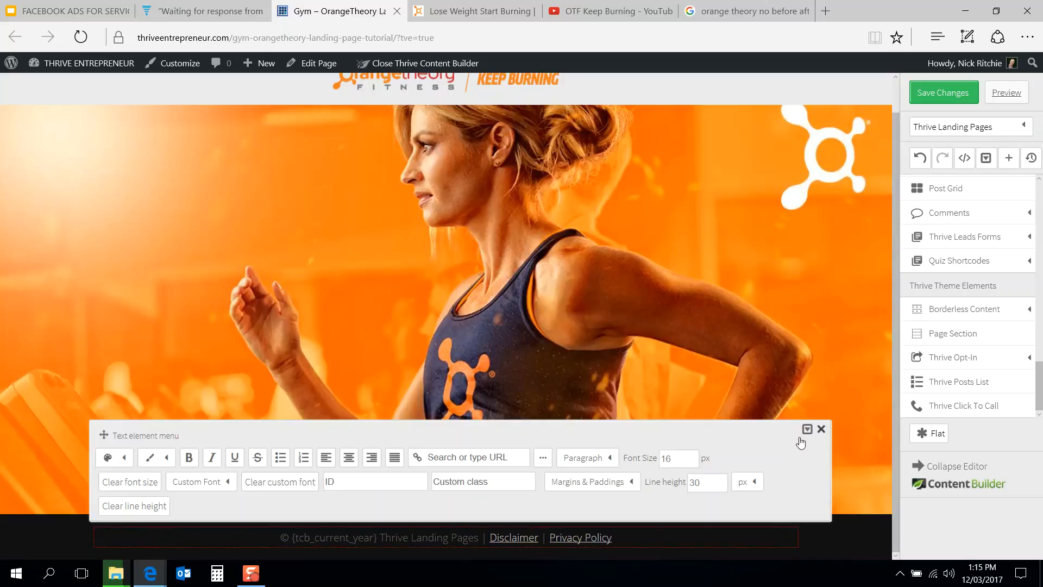
{"action": "left_click", "coordinate": [822, 530]}
{"action": "left_click", "coordinate": [849, 551]}
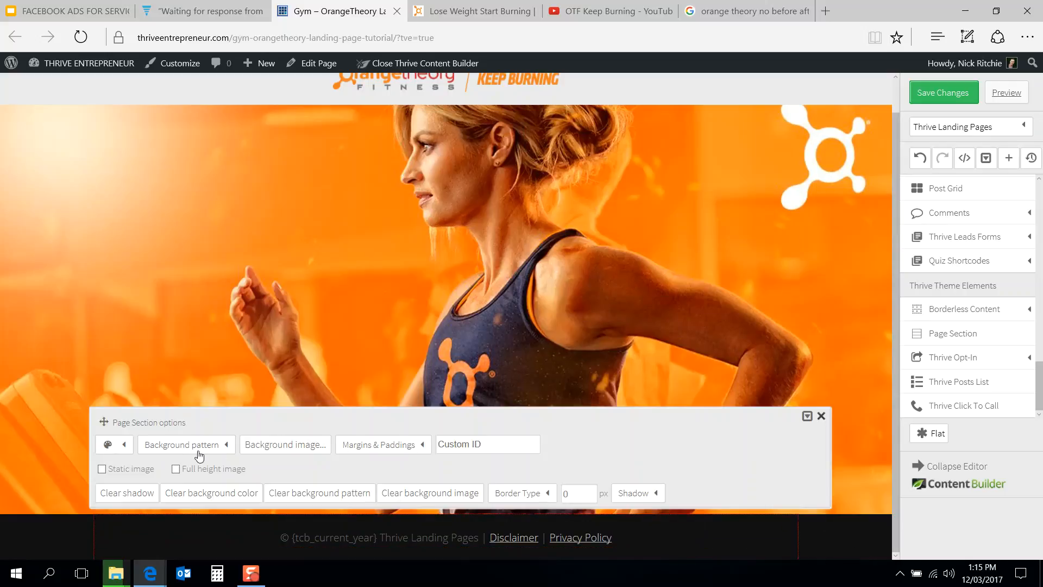
{"action": "left_click", "coordinate": [124, 444]}
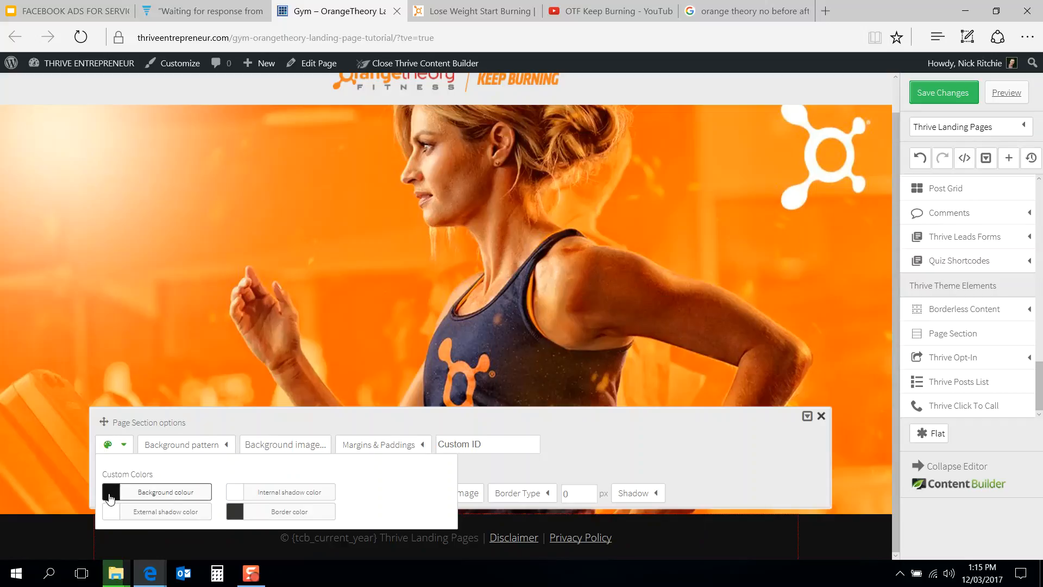
{"action": "left_click", "coordinate": [110, 493]}
{"action": "left_click", "coordinate": [98, 370]}
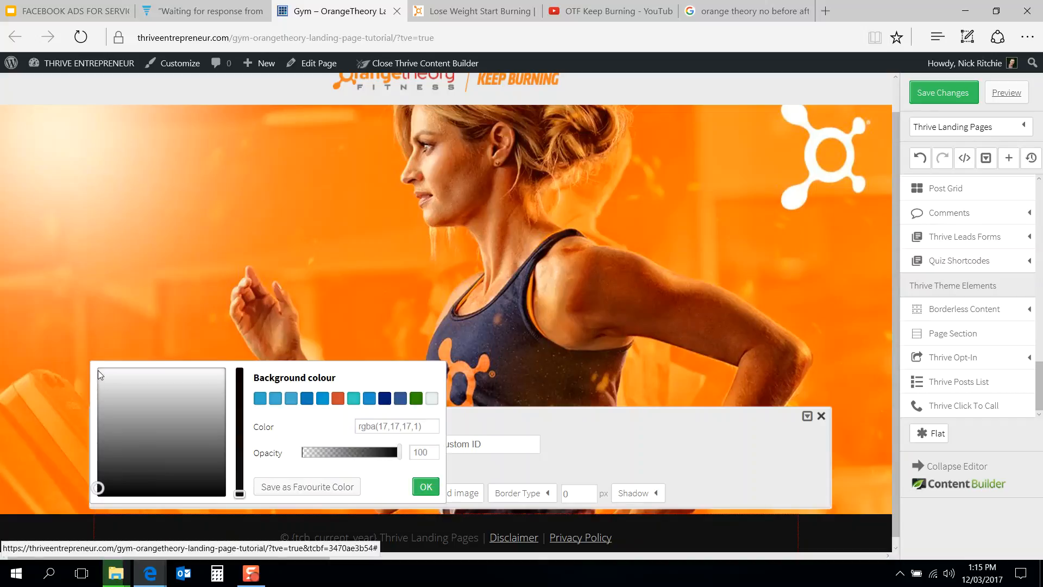
{"action": "left_click", "coordinate": [427, 487]}
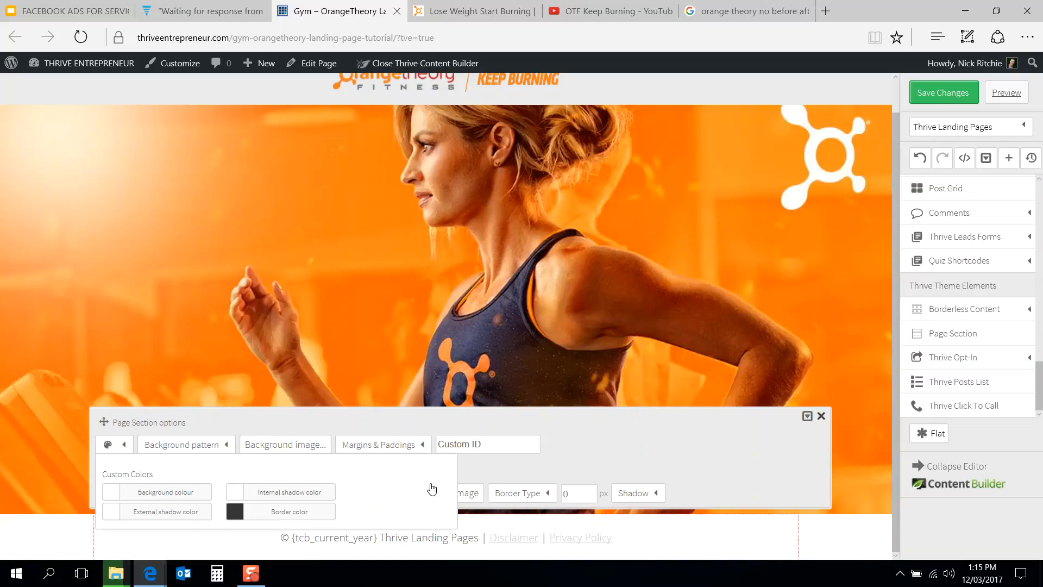
{"action": "left_click", "coordinate": [626, 345]}
Step: Set the header section's background colour to white
{"action": "scroll", "coordinate": [491, 337], "scroll_direction": "up", "scroll_amount": 1}
{"action": "scroll", "coordinate": [490, 337], "scroll_direction": "down", "scroll_amount": 1}
{"action": "scroll", "coordinate": [491, 338], "scroll_direction": "up", "scroll_amount": 1}
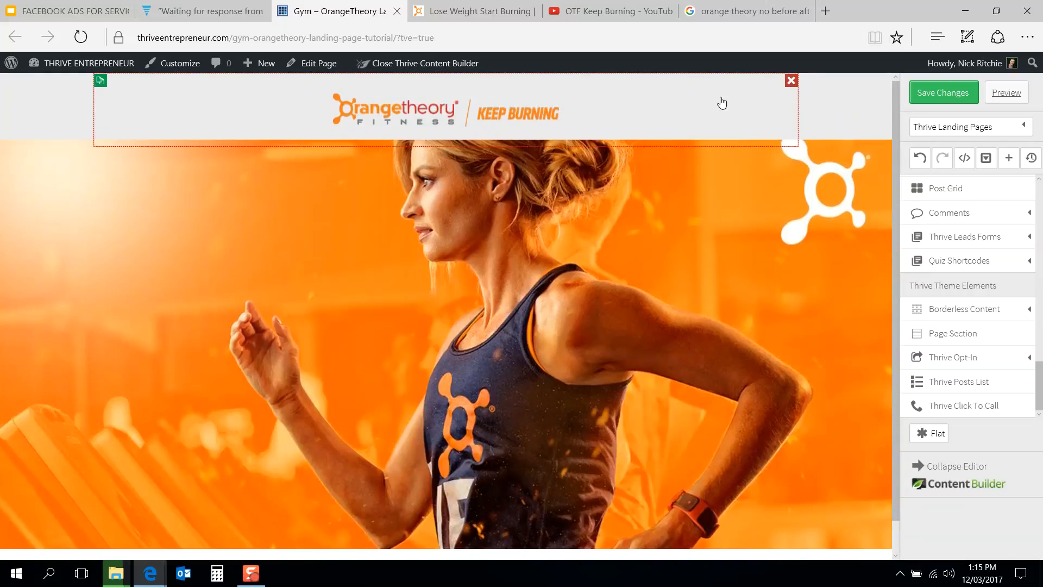
{"action": "left_click", "coordinate": [344, 107]}
{"action": "left_click", "coordinate": [126, 194]}
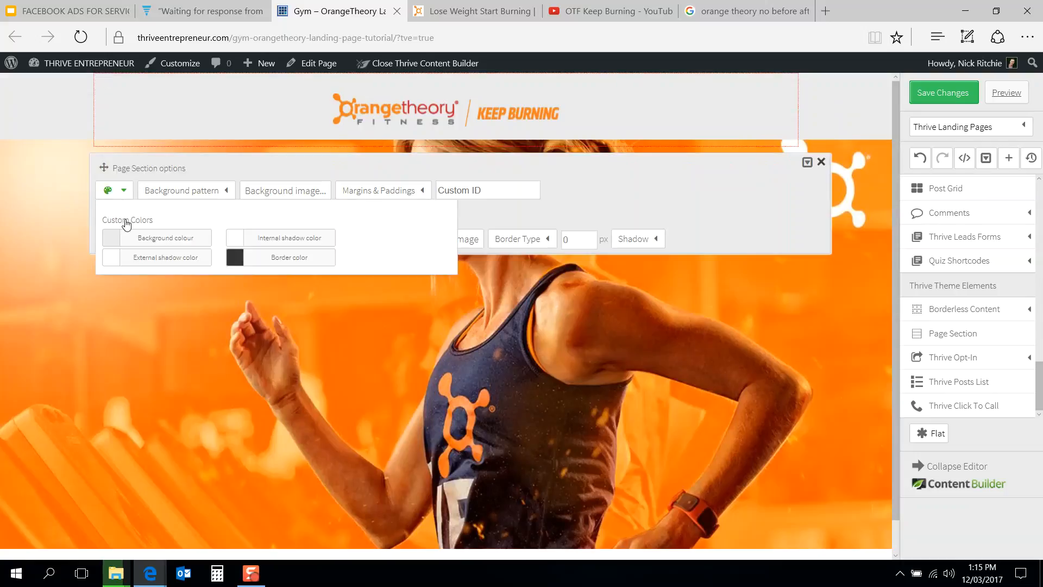
{"action": "left_click", "coordinate": [111, 239]}
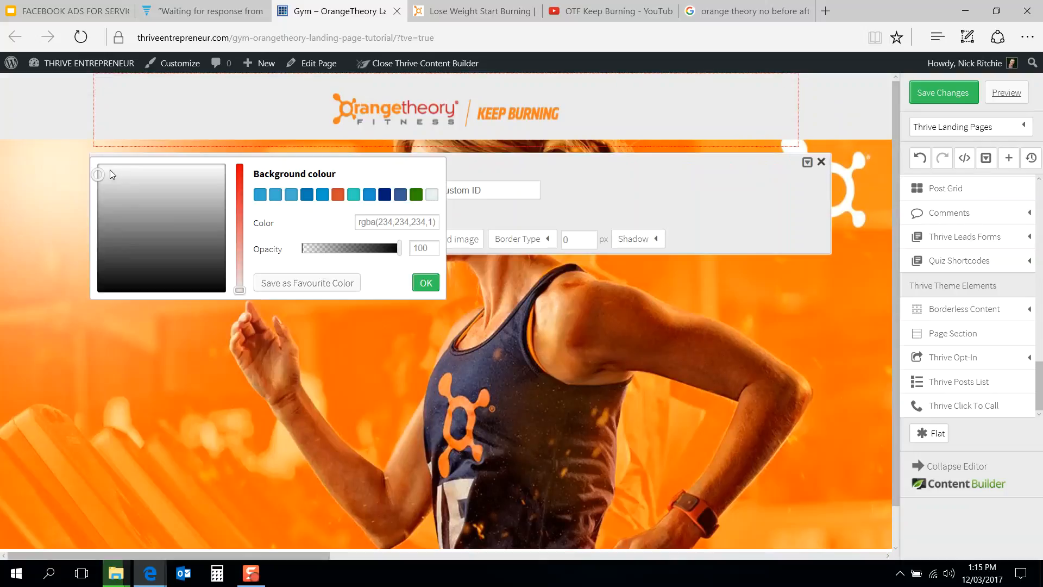
{"action": "left_click_drag", "start_coordinate": [97, 170], "coordinate": [96, 159]}
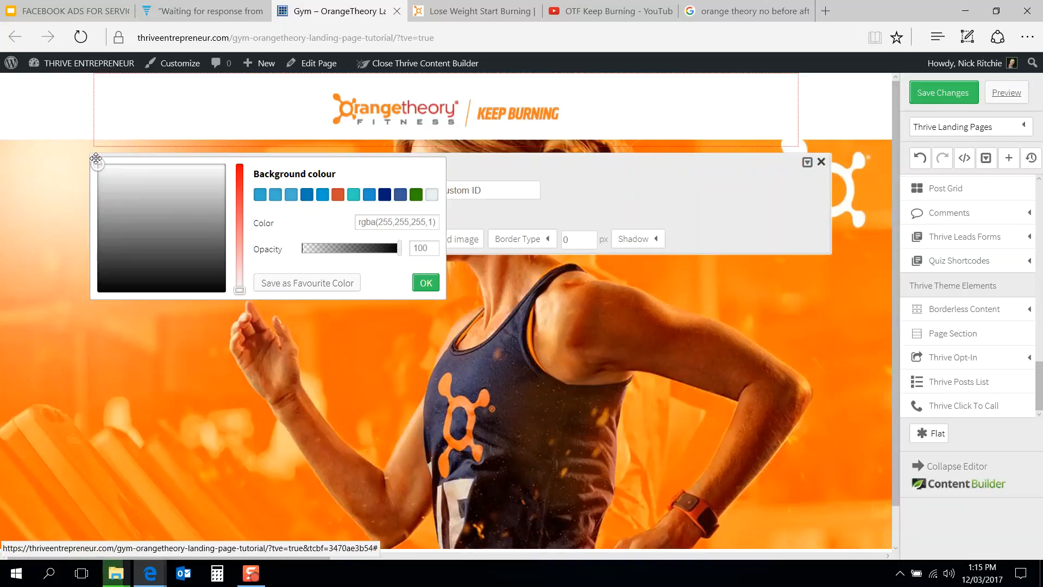
{"action": "left_click", "coordinate": [426, 283]}
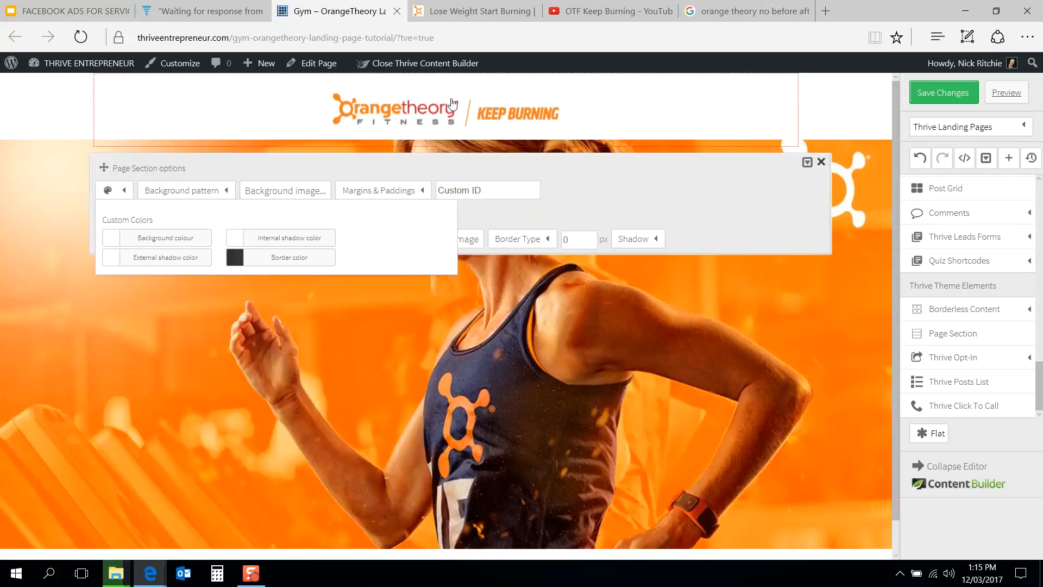
{"action": "left_click", "coordinate": [822, 163]}
Step: Set the logo image's bottom margin to 20 px
{"action": "left_click", "coordinate": [466, 114]}
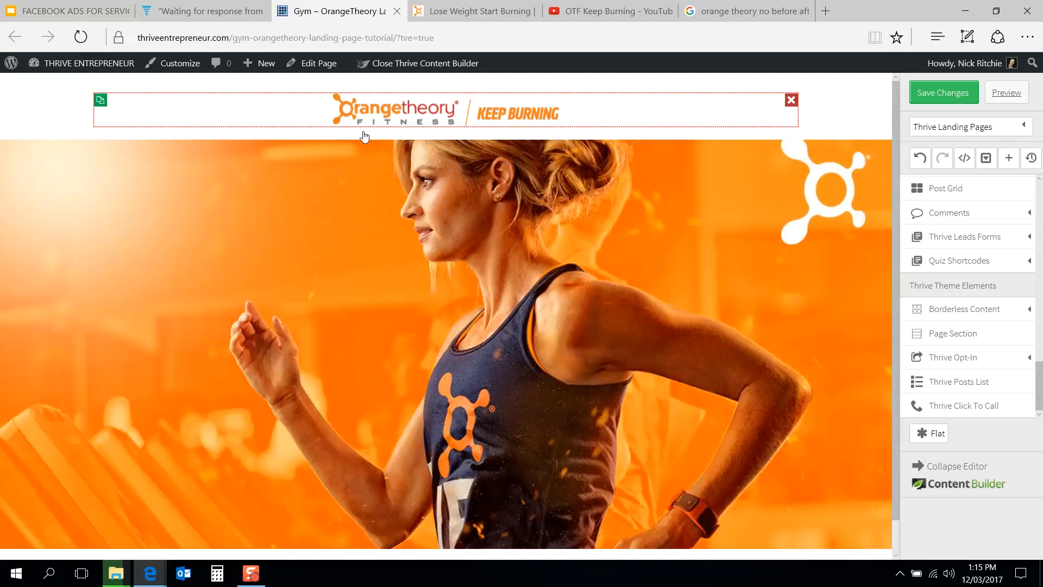
{"action": "left_click", "coordinate": [417, 177]}
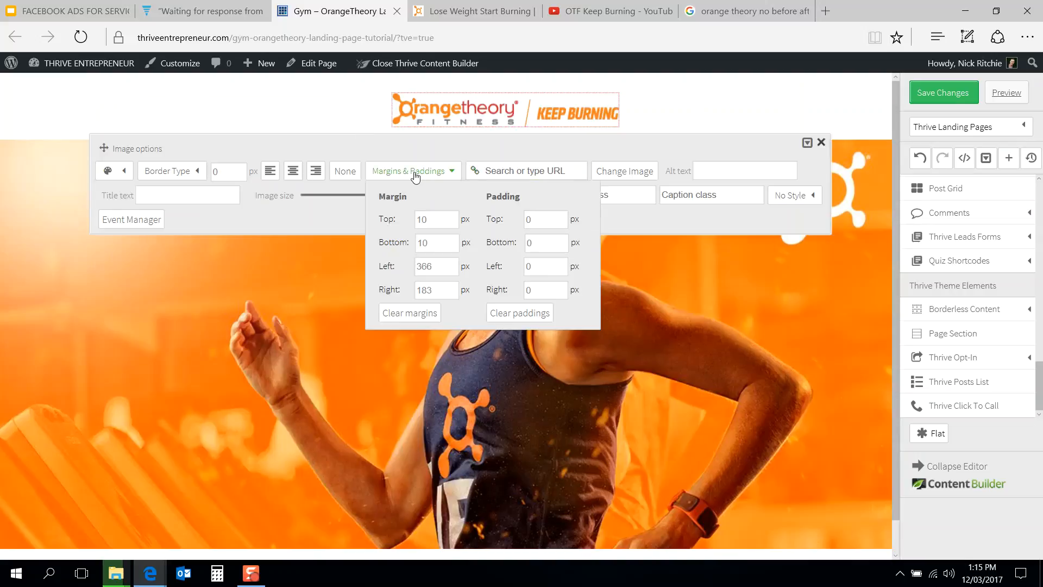
{"action": "left_click", "coordinate": [439, 242]}
{"action": "left_click_drag", "start_coordinate": [434, 243], "coordinate": [400, 247]}
{"action": "type", "text": "20"}
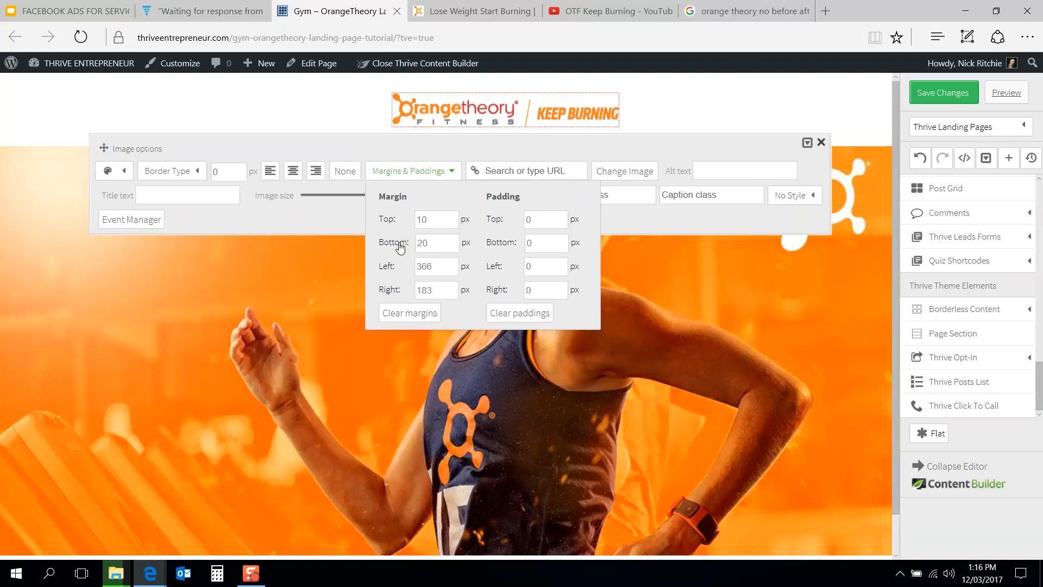
Step: Compare with the reference page, then set the header section's external shadow colour to a medium grey
{"action": "left_click", "coordinate": [290, 320]}
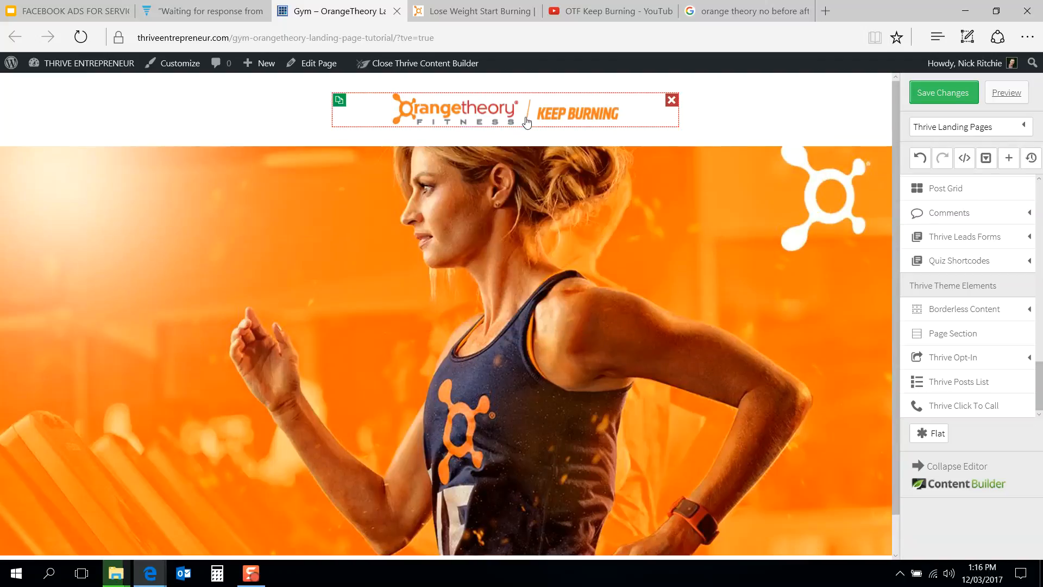
{"action": "left_click", "coordinate": [487, 3]}
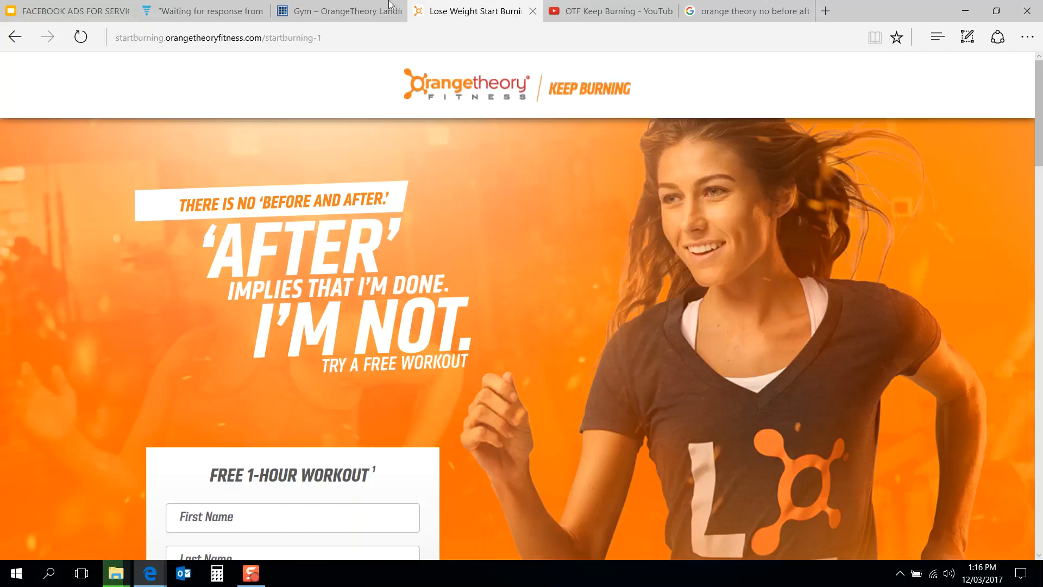
{"action": "left_click", "coordinate": [374, 4]}
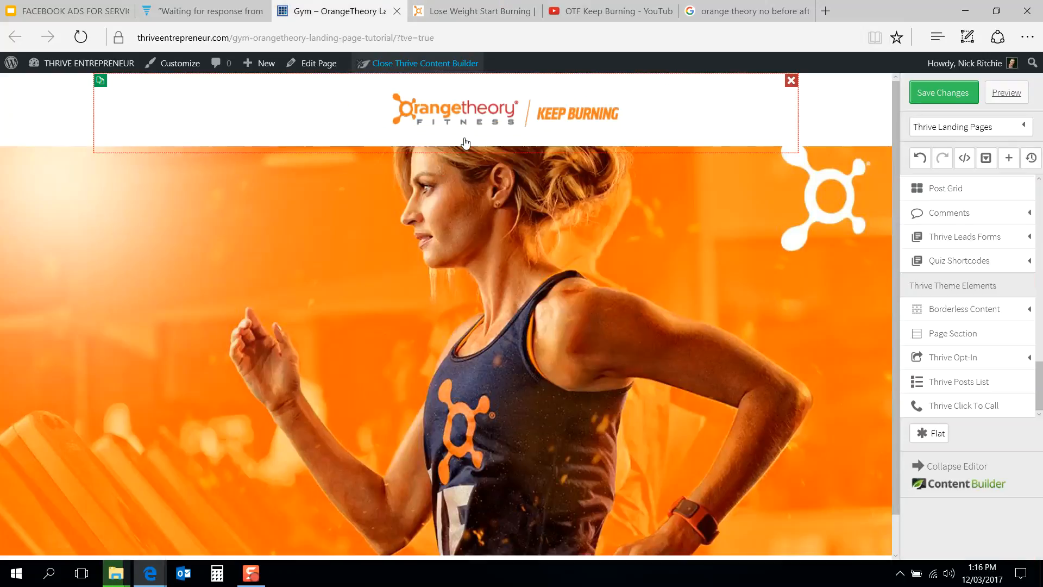
{"action": "left_click", "coordinate": [466, 141]}
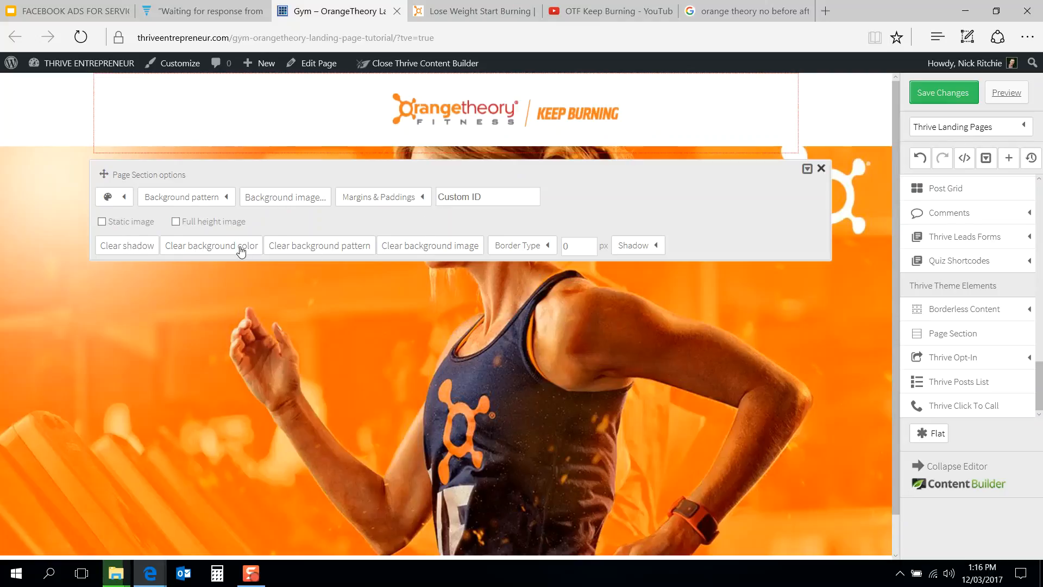
{"action": "left_click", "coordinate": [122, 199]}
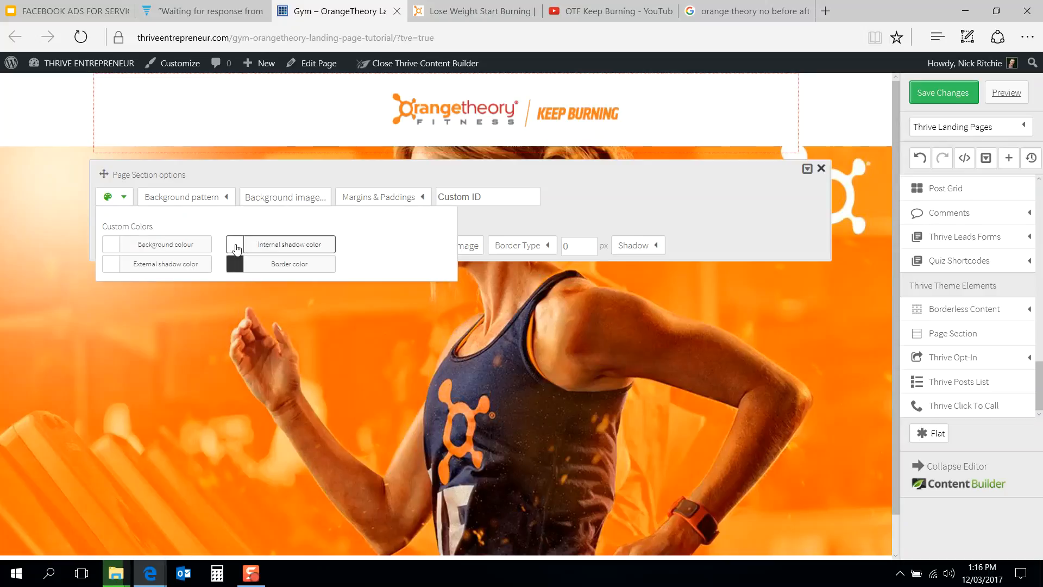
{"action": "left_click", "coordinate": [106, 265]}
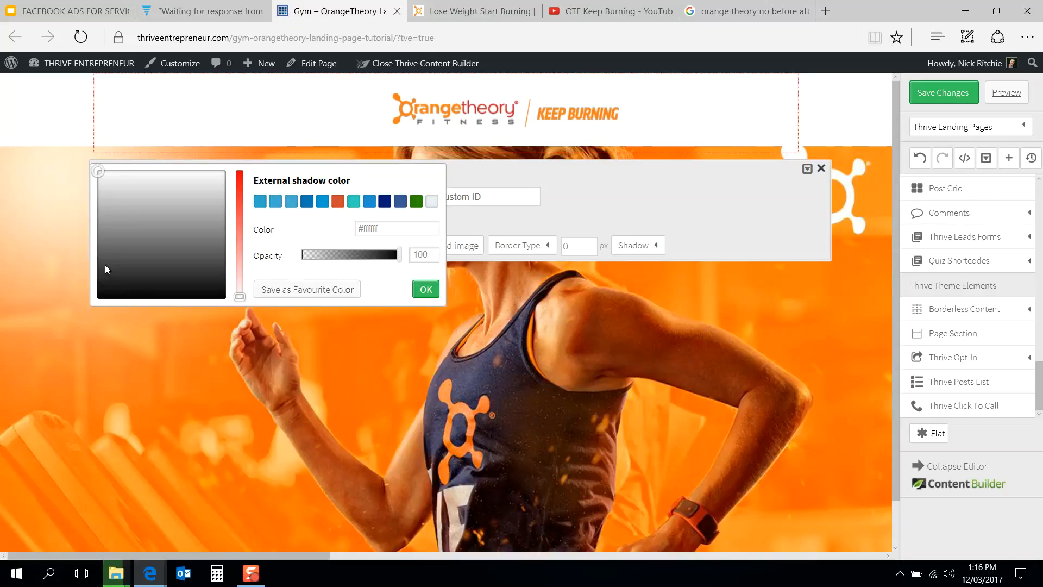
{"action": "left_click", "coordinate": [97, 195]}
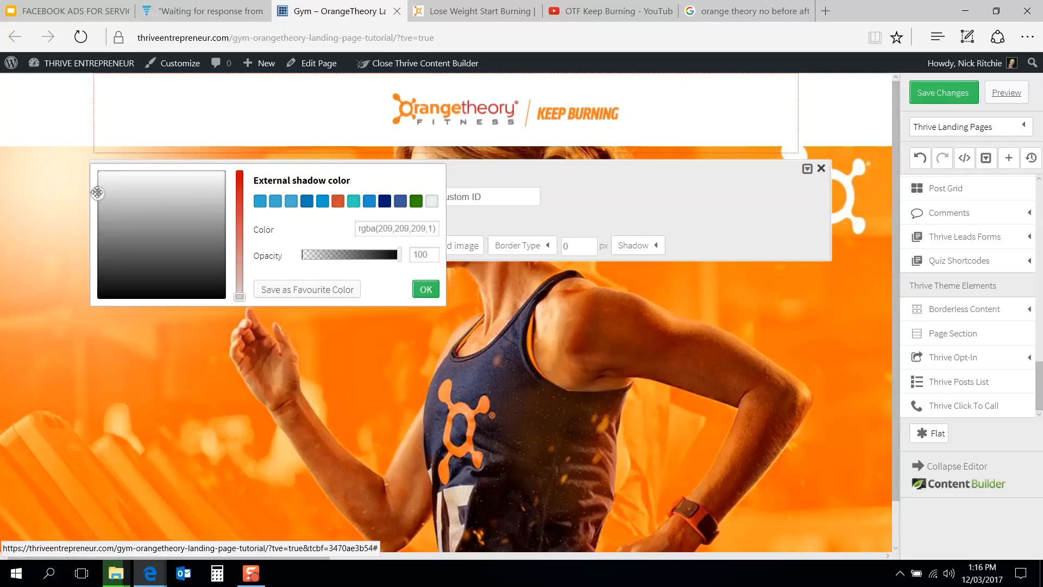
{"action": "left_click", "coordinate": [95, 228]}
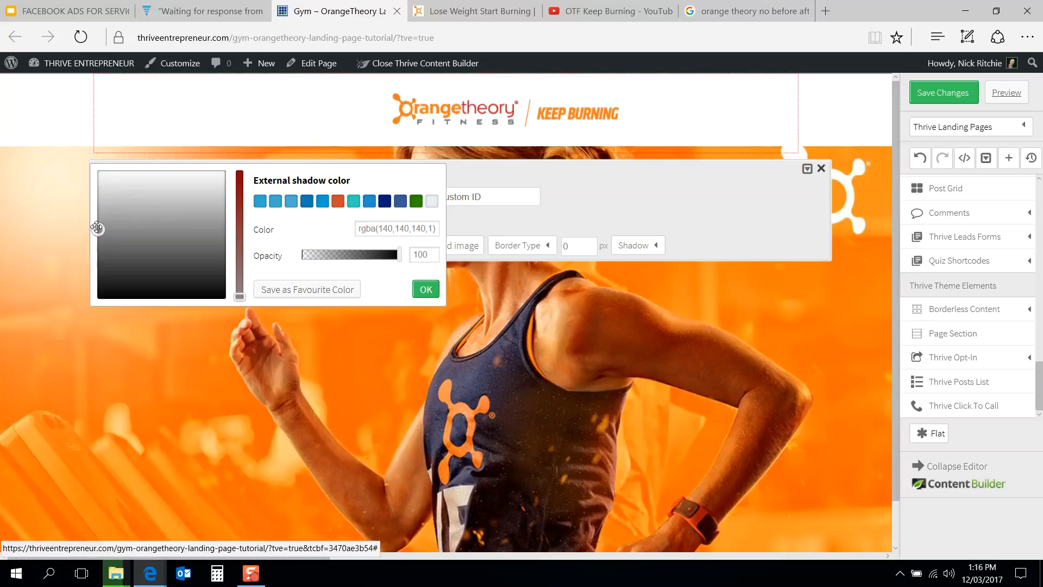
{"action": "left_click", "coordinate": [98, 239]}
{"action": "left_click", "coordinate": [426, 289]}
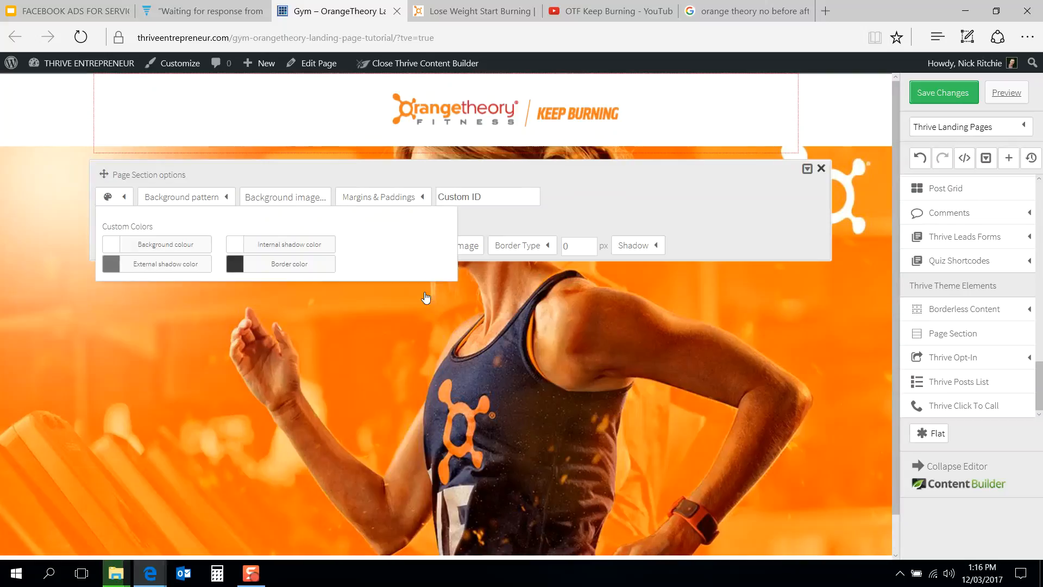
{"action": "left_click", "coordinate": [504, 220]}
{"action": "left_click", "coordinate": [531, 245]}
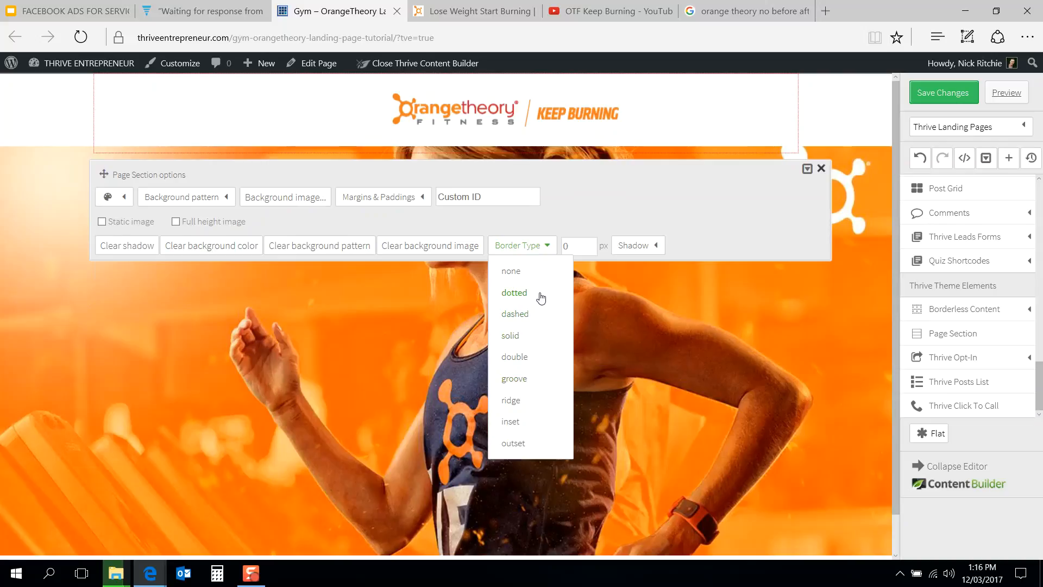
{"action": "left_click", "coordinate": [586, 220]}
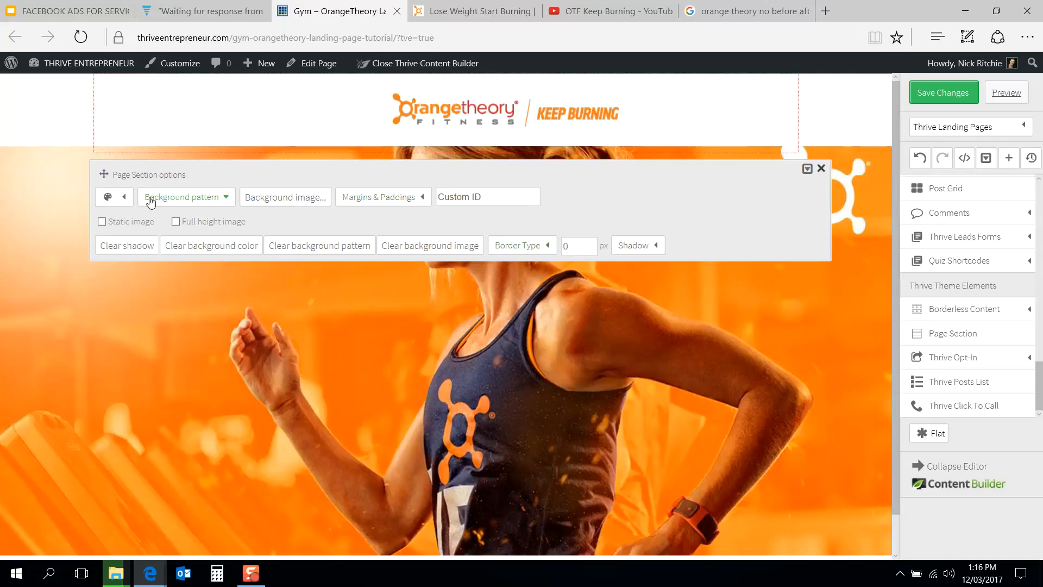
Step: Set the header section's internal shadow colour to rgba(109,109,109,1) and its external shadow opacity to 39
{"action": "left_click", "coordinate": [122, 199]}
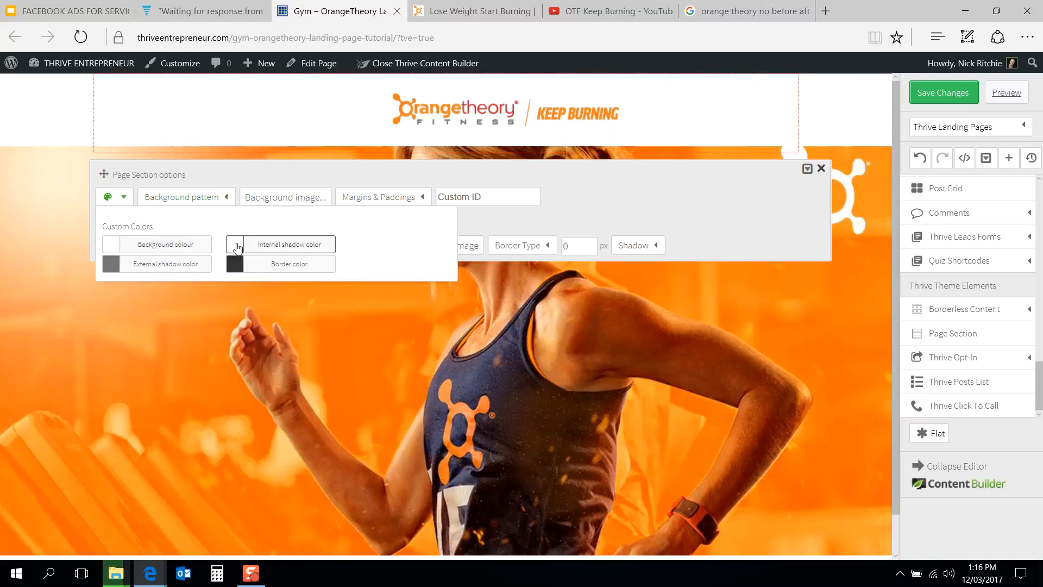
{"action": "left_click", "coordinate": [238, 247]}
{"action": "left_click", "coordinate": [97, 244]}
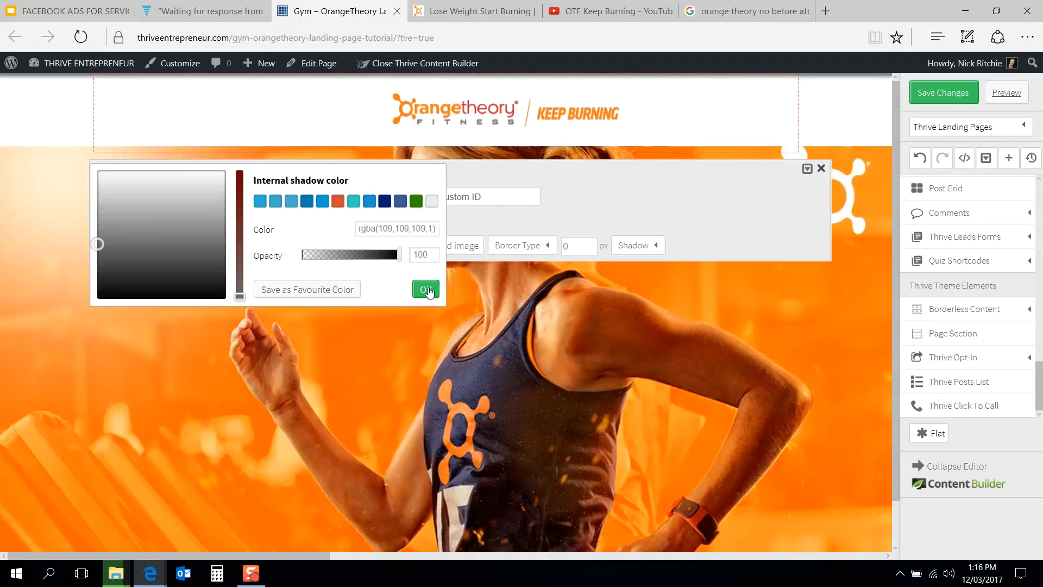
{"action": "left_click", "coordinate": [427, 289]}
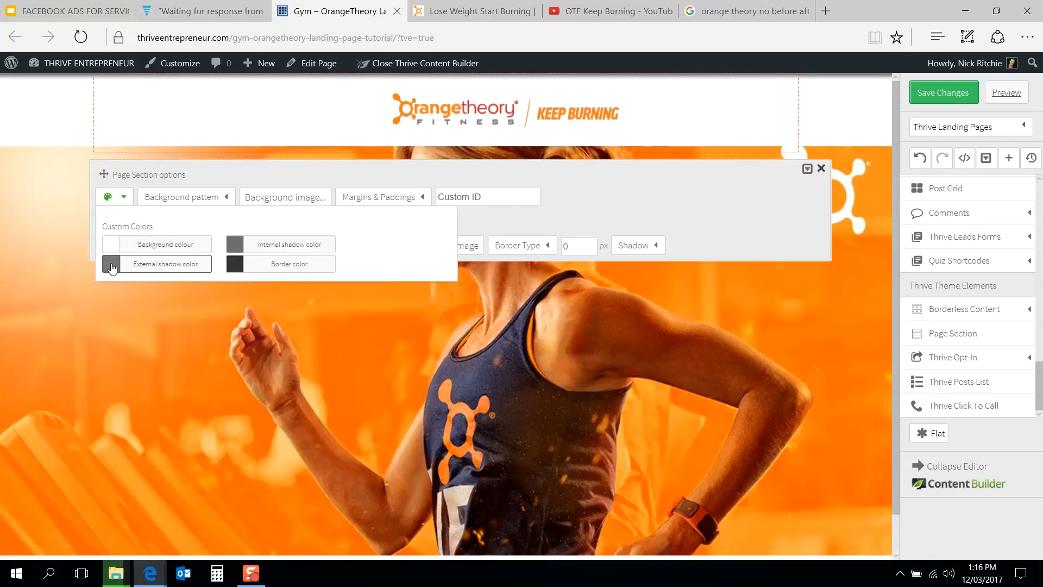
{"action": "left_click", "coordinate": [112, 269]}
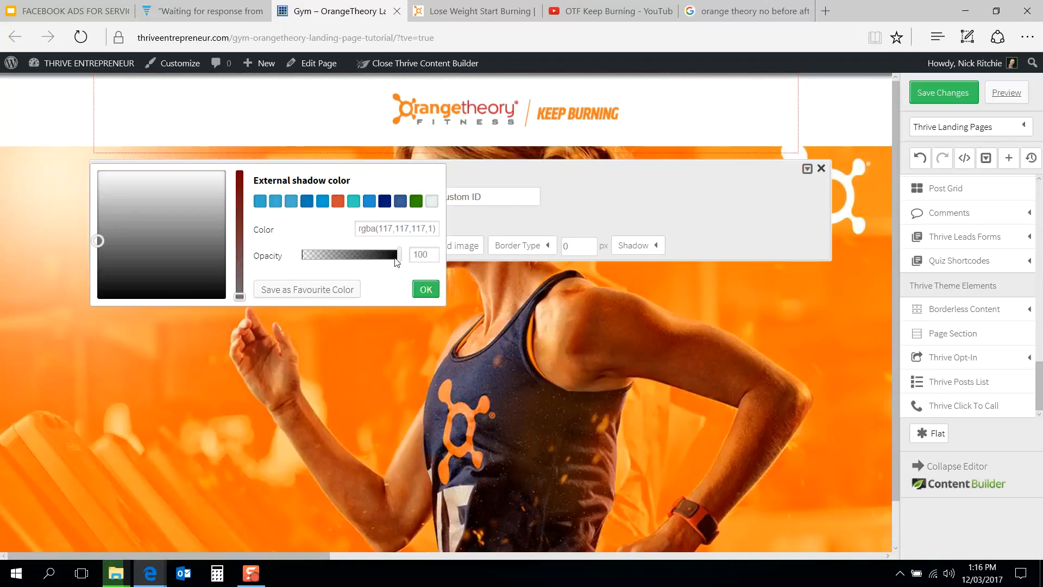
{"action": "left_click_drag", "start_coordinate": [372, 259], "coordinate": [343, 256]}
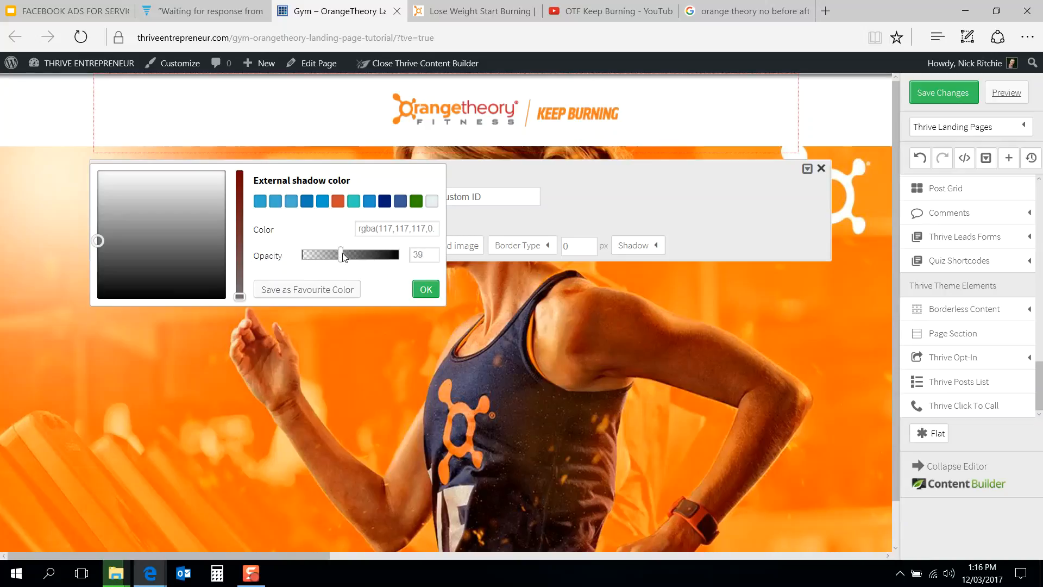
{"action": "left_click", "coordinate": [429, 289]}
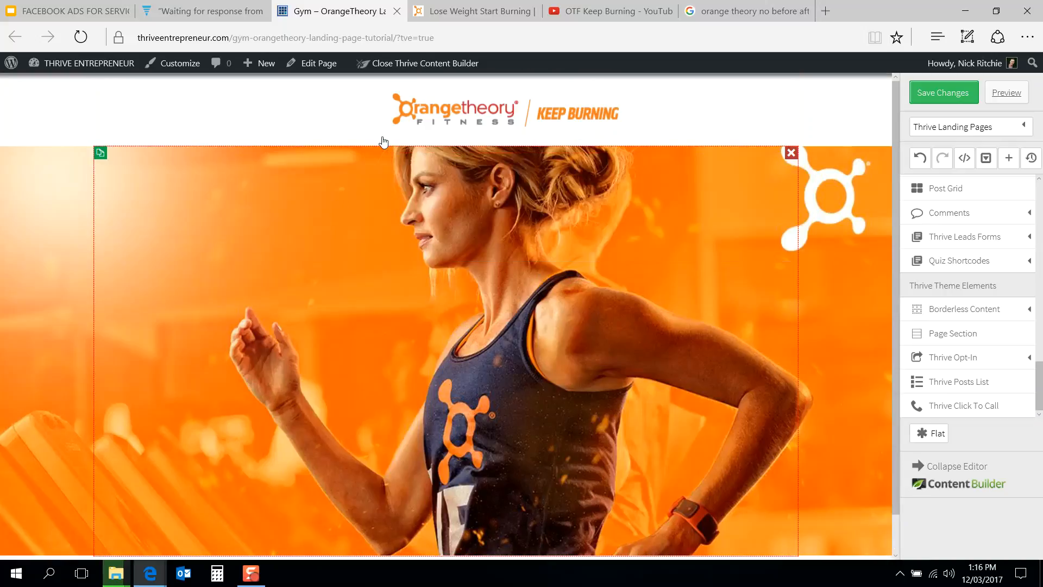
{"action": "left_click", "coordinate": [275, 137]}
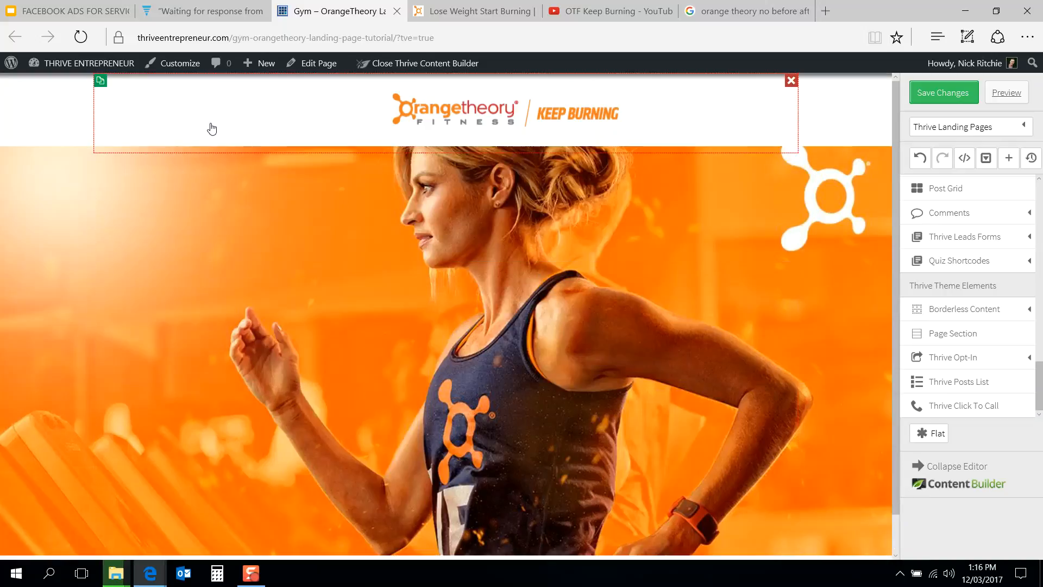
{"action": "left_click", "coordinate": [177, 130]}
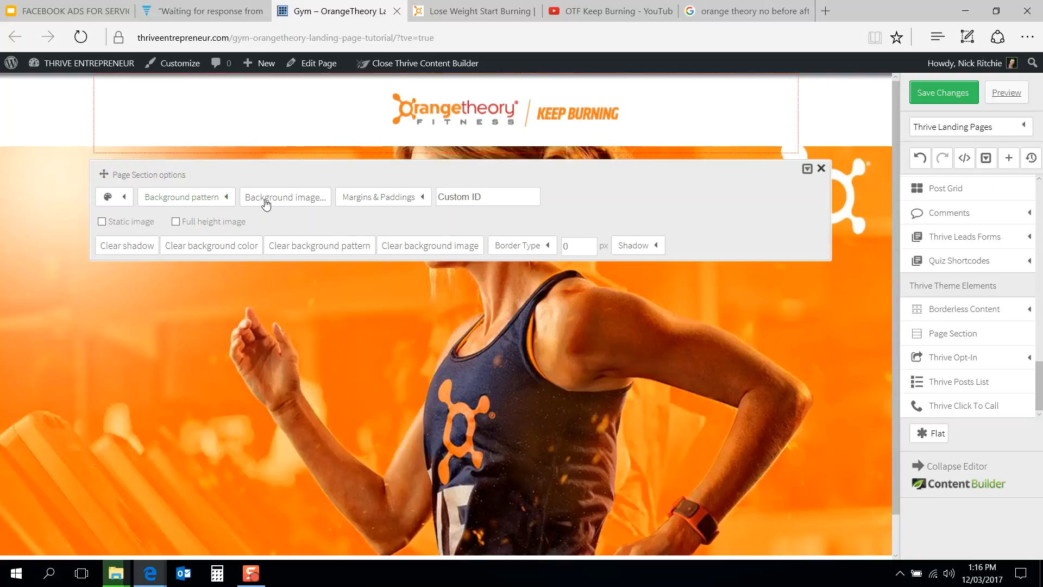
{"action": "left_click", "coordinate": [45, 233]}
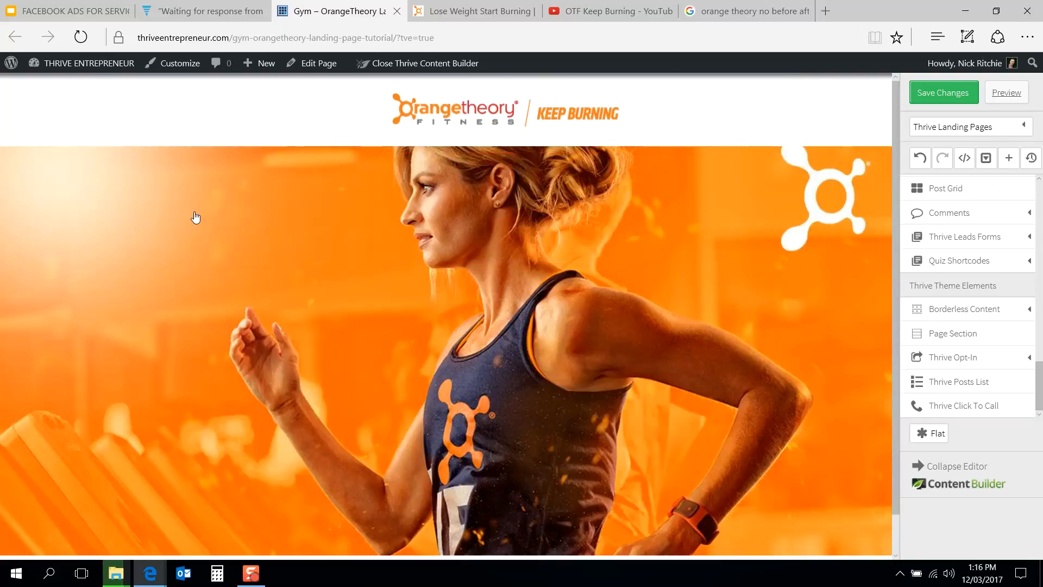
Step: Set the hero image section's internal shadow colour to a light grey, rgba(198,198,198,1)
{"action": "left_click", "coordinate": [195, 211]}
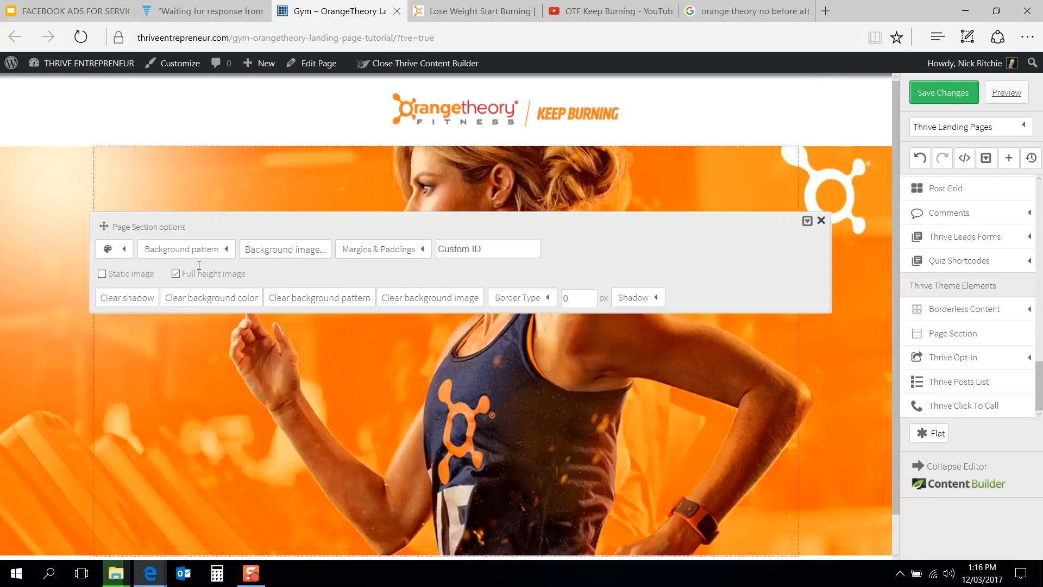
{"action": "left_click", "coordinate": [123, 250]}
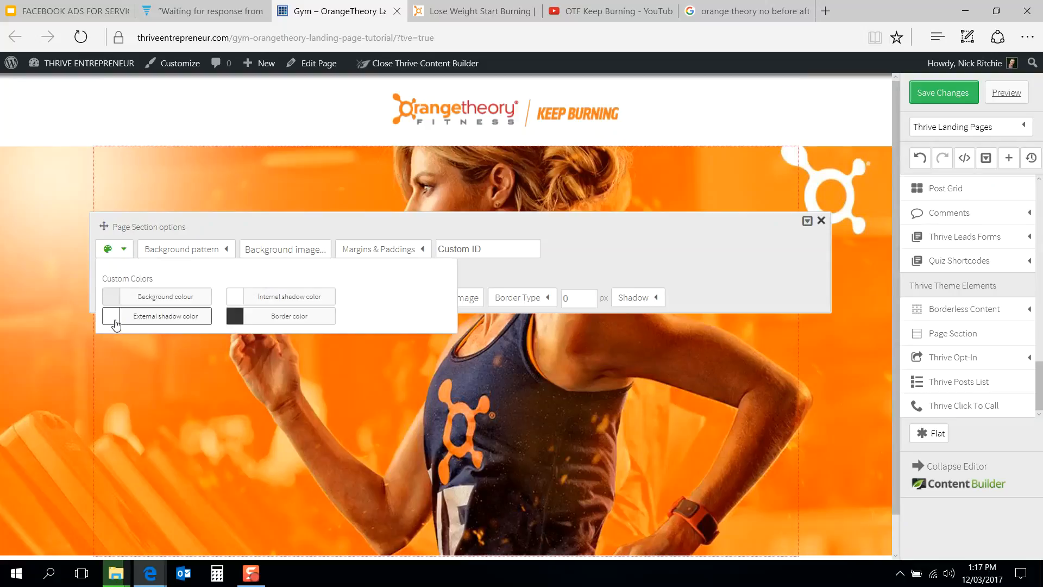
{"action": "left_click", "coordinate": [235, 298]}
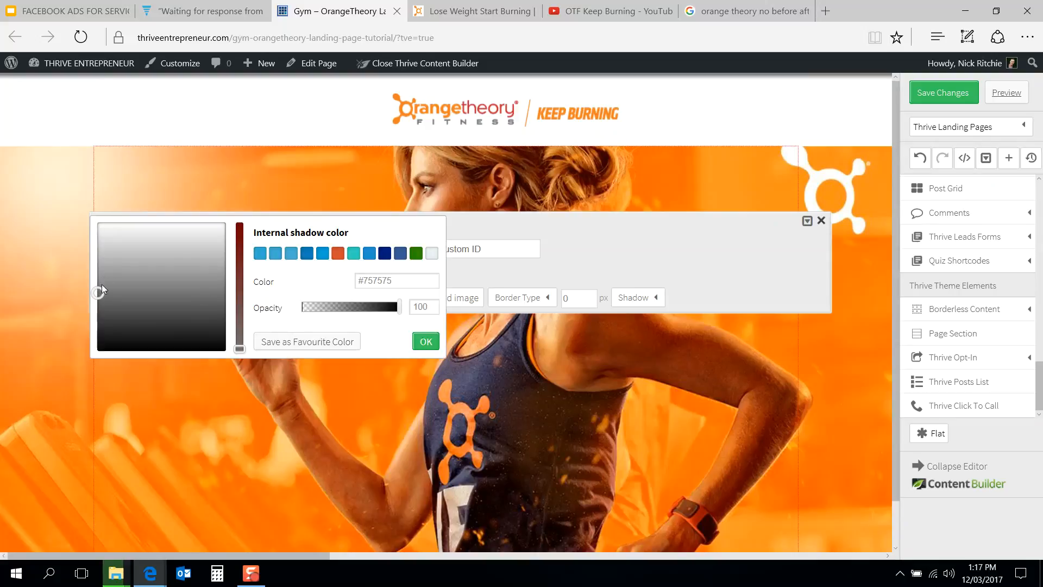
{"action": "left_click", "coordinate": [98, 308]}
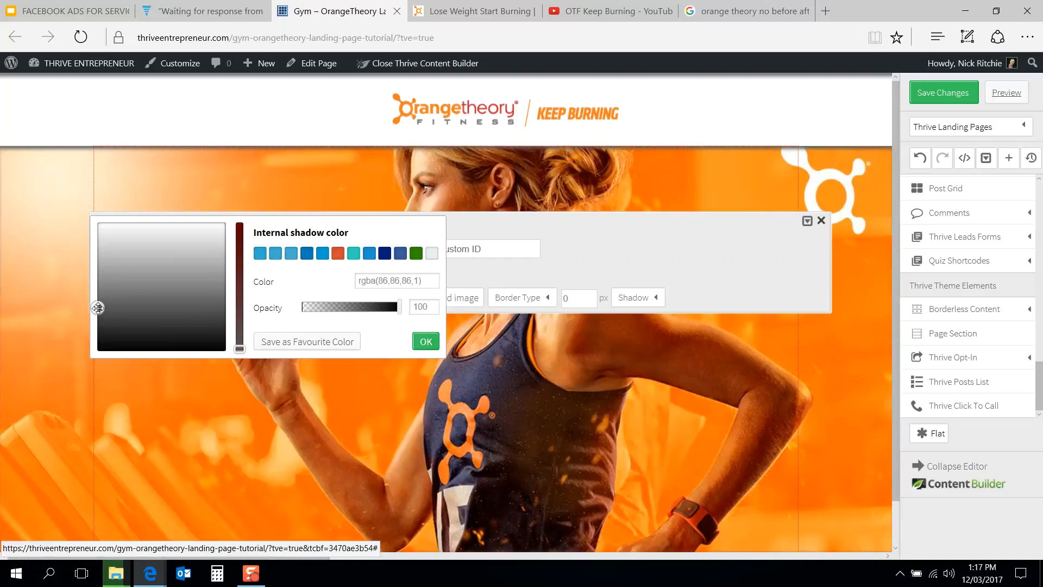
{"action": "left_click", "coordinate": [97, 299]}
{"action": "left_click", "coordinate": [98, 289]}
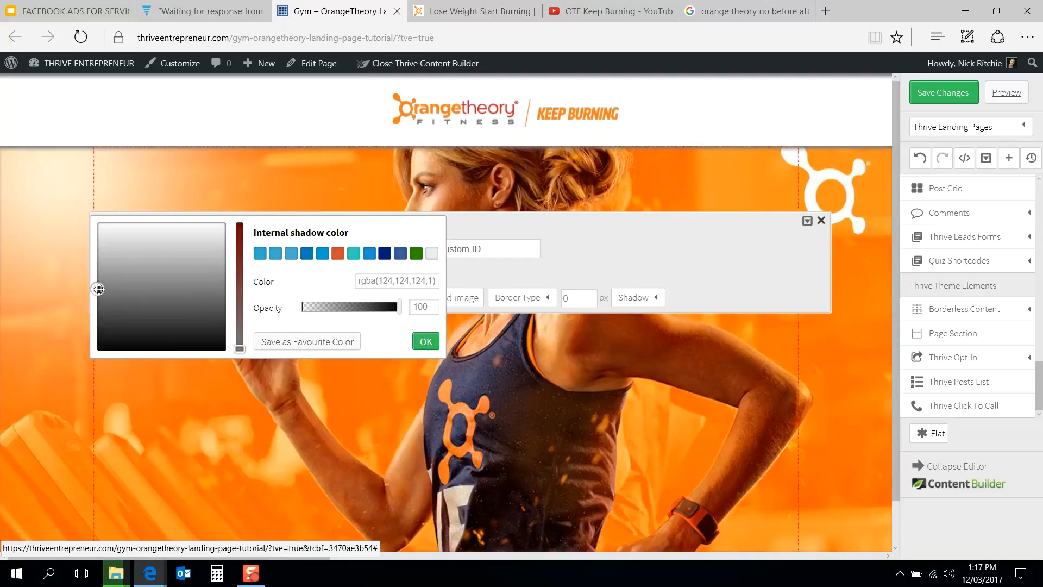
{"action": "left_click", "coordinate": [97, 259]}
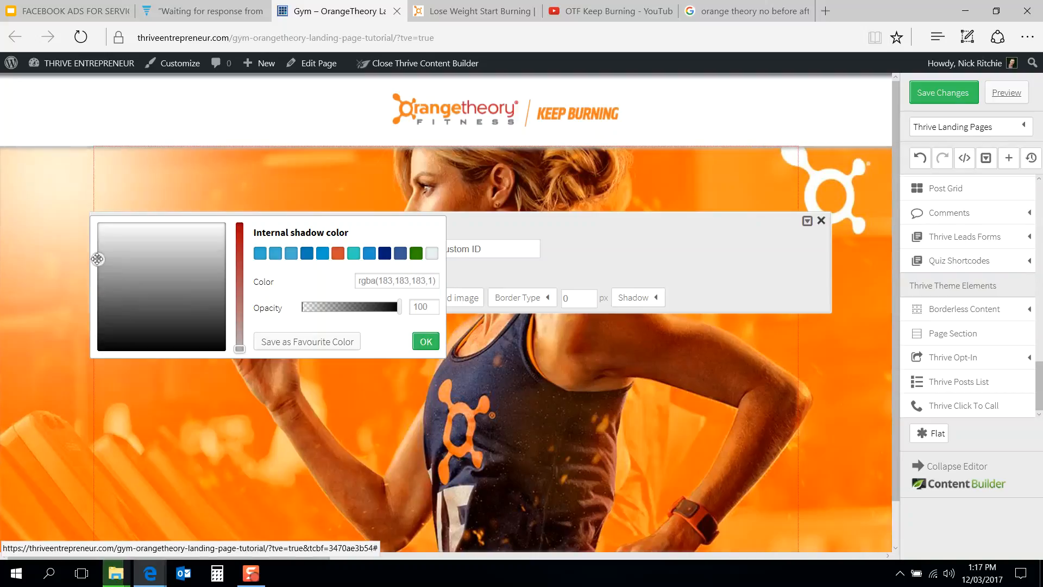
{"action": "left_click", "coordinate": [97, 253]}
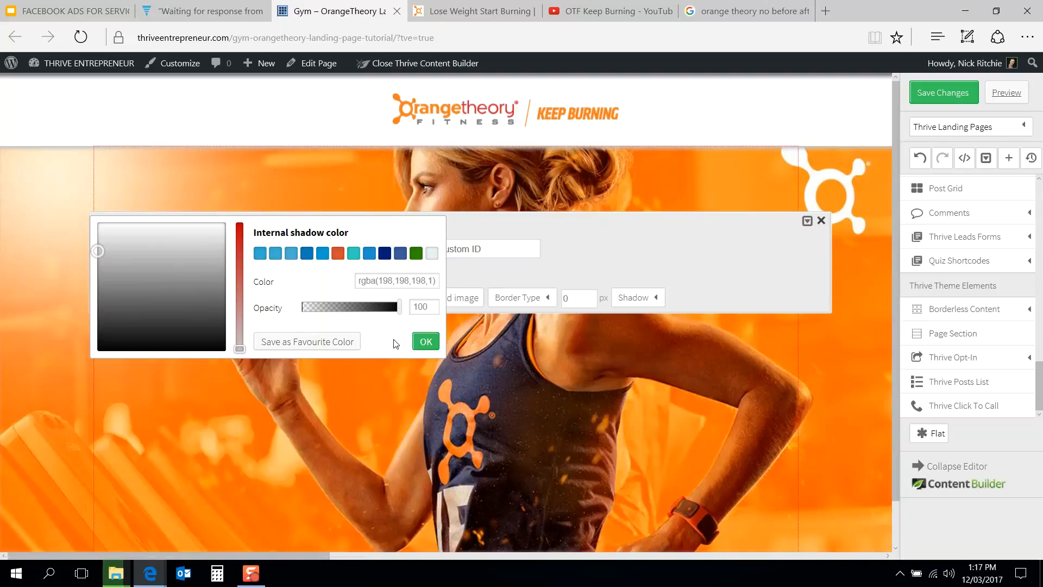
{"action": "left_click", "coordinate": [426, 342]}
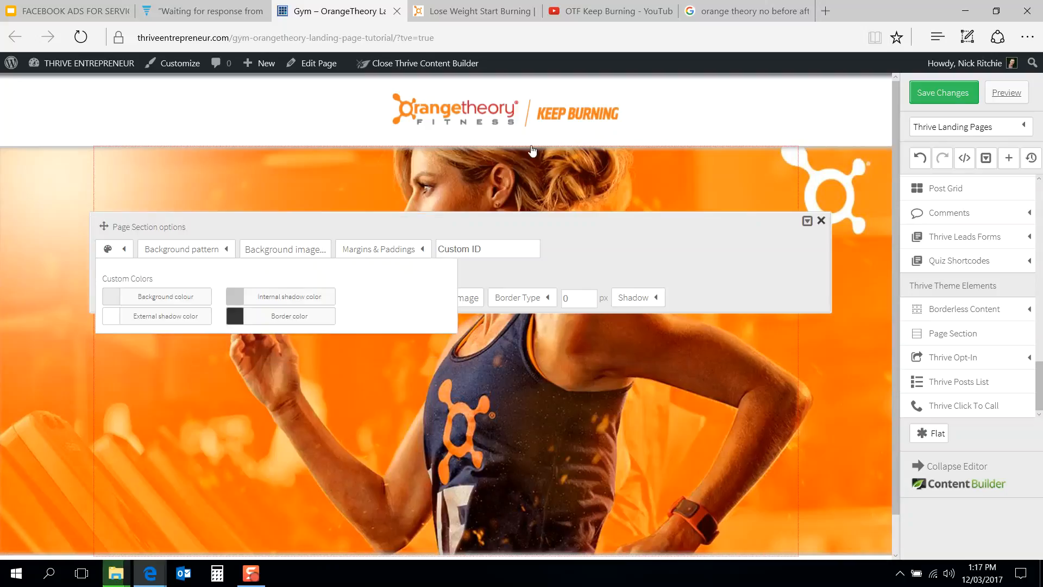
{"action": "left_click", "coordinate": [818, 128]}
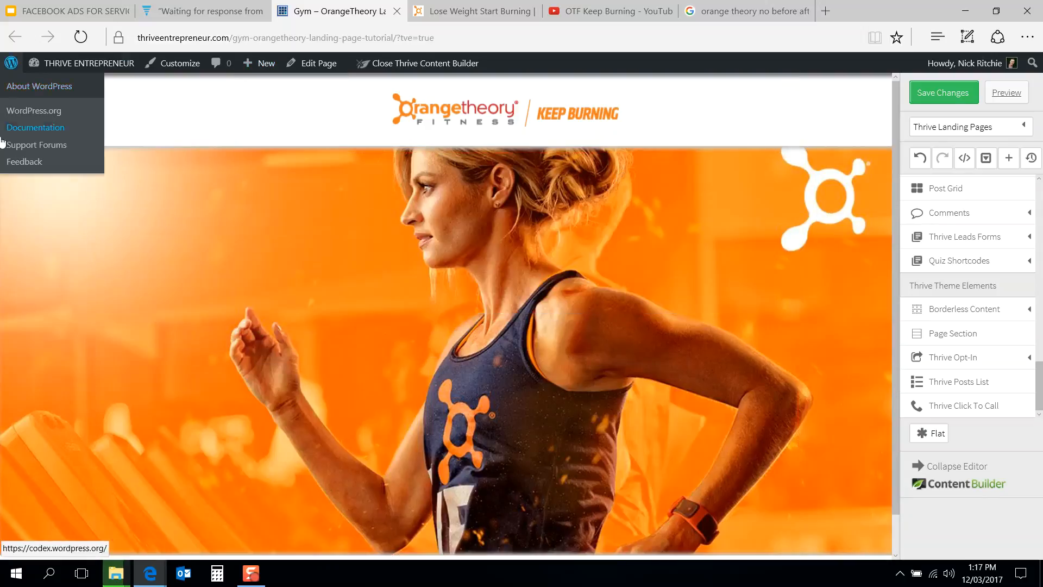
Step: Compare with the reference page, then set the hero section's internal shadow colour to dark grey rgba(89,89,89,1)
{"action": "left_click", "coordinate": [463, 7]}
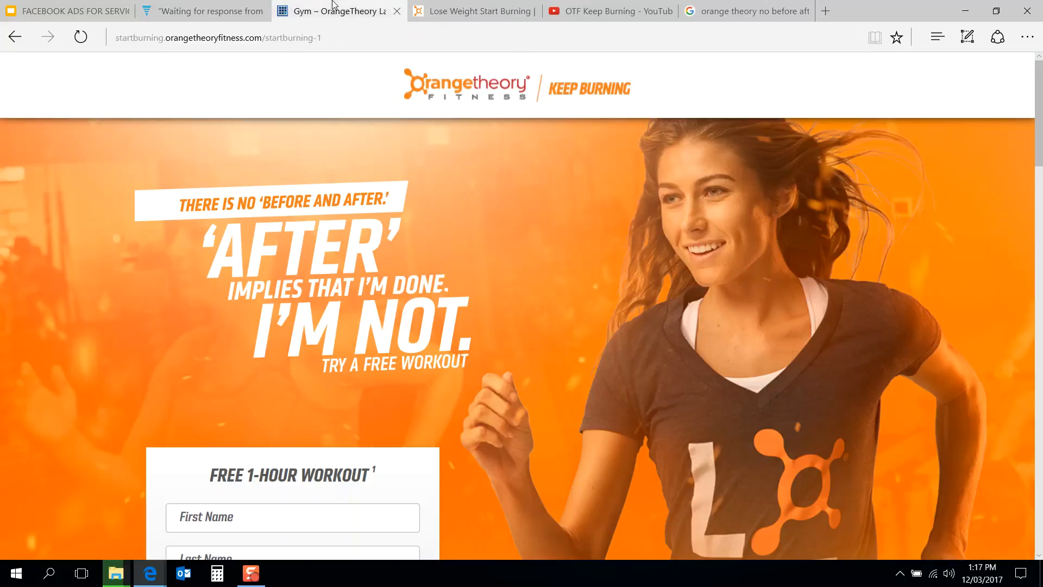
{"action": "left_click", "coordinate": [334, 11]}
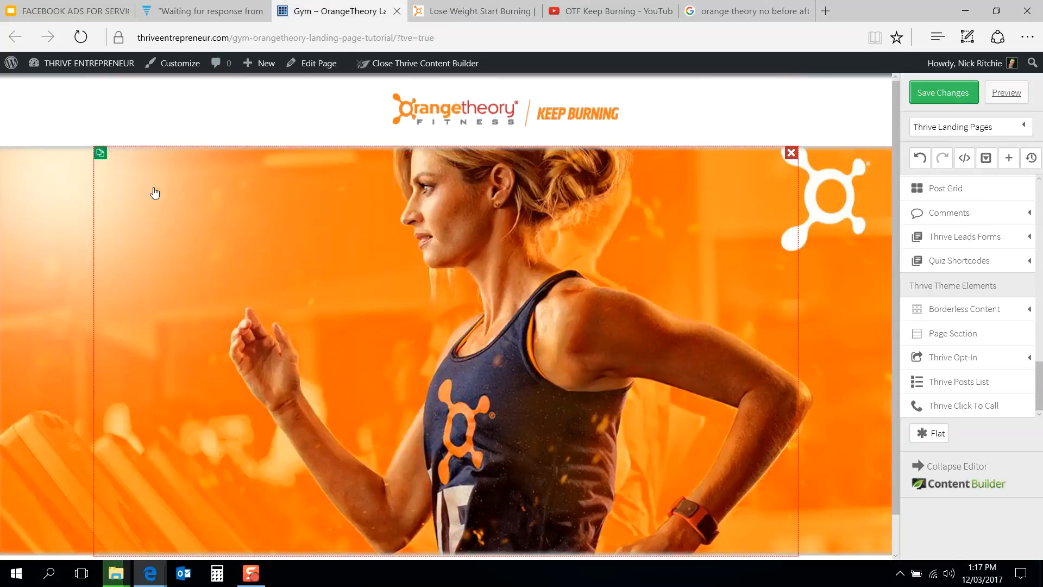
{"action": "left_click", "coordinate": [200, 170]}
{"action": "left_click", "coordinate": [118, 204]}
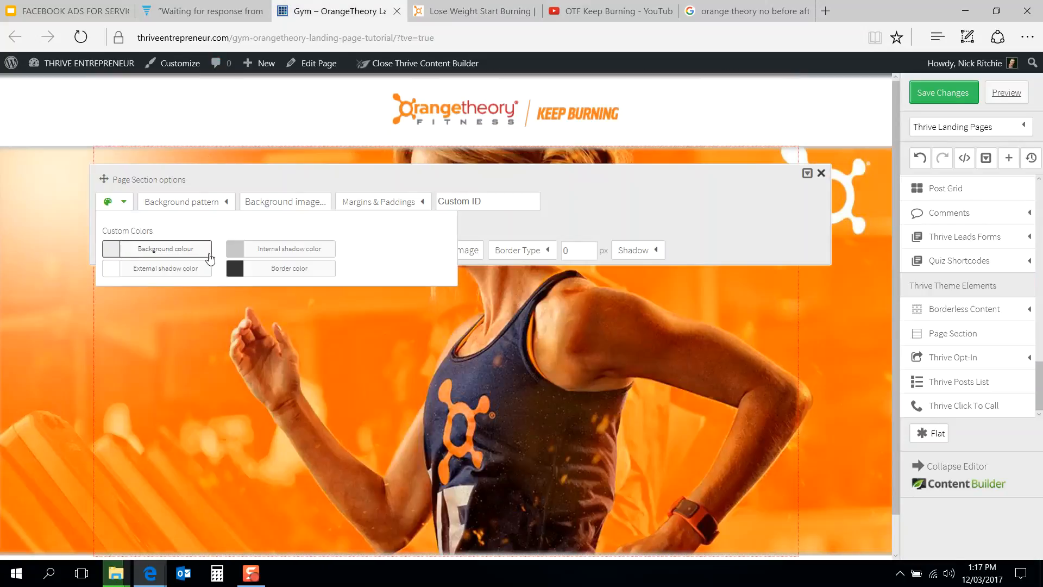
{"action": "left_click", "coordinate": [233, 252]}
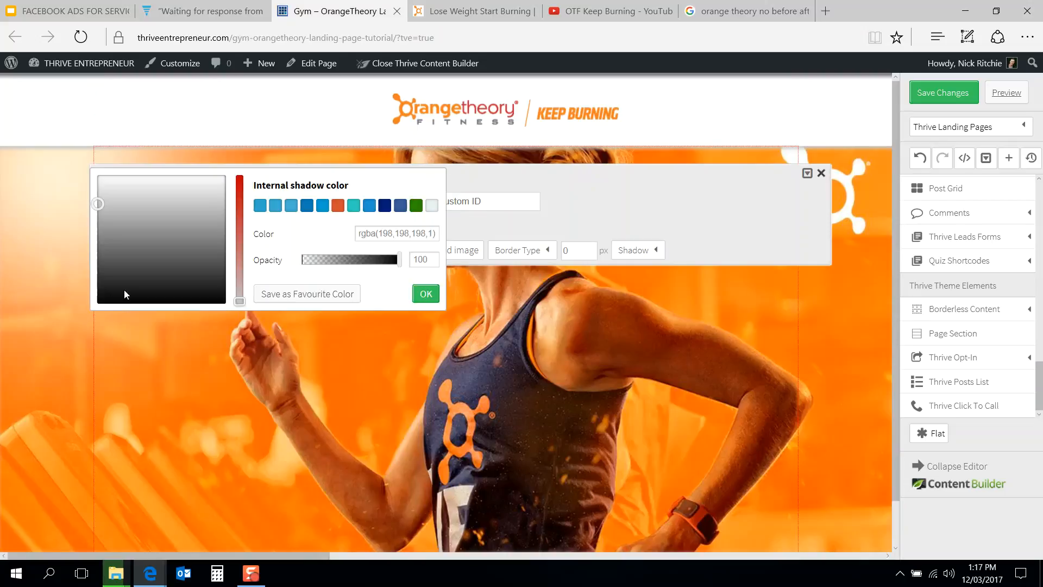
{"action": "left_click", "coordinate": [101, 259]}
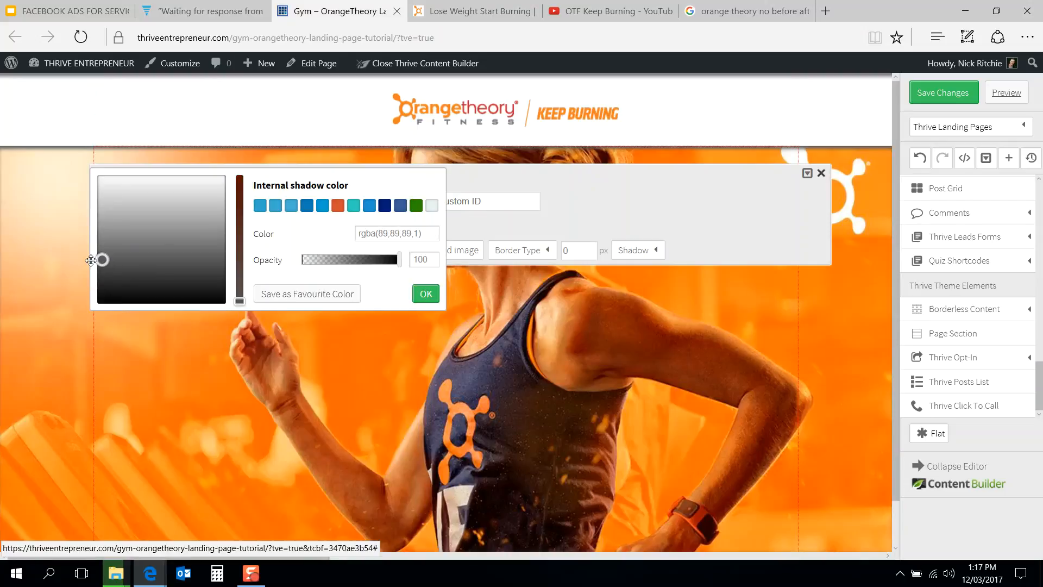
{"action": "left_click", "coordinate": [425, 293]}
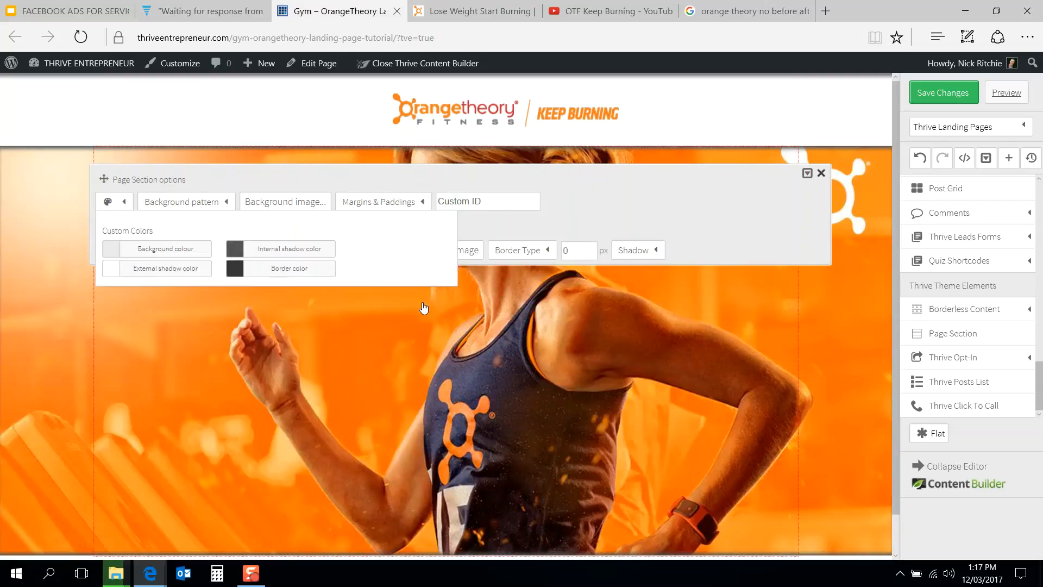
Step: Close the section options and compare the hero section with the reference landing page
{"action": "left_click", "coordinate": [614, 208]}
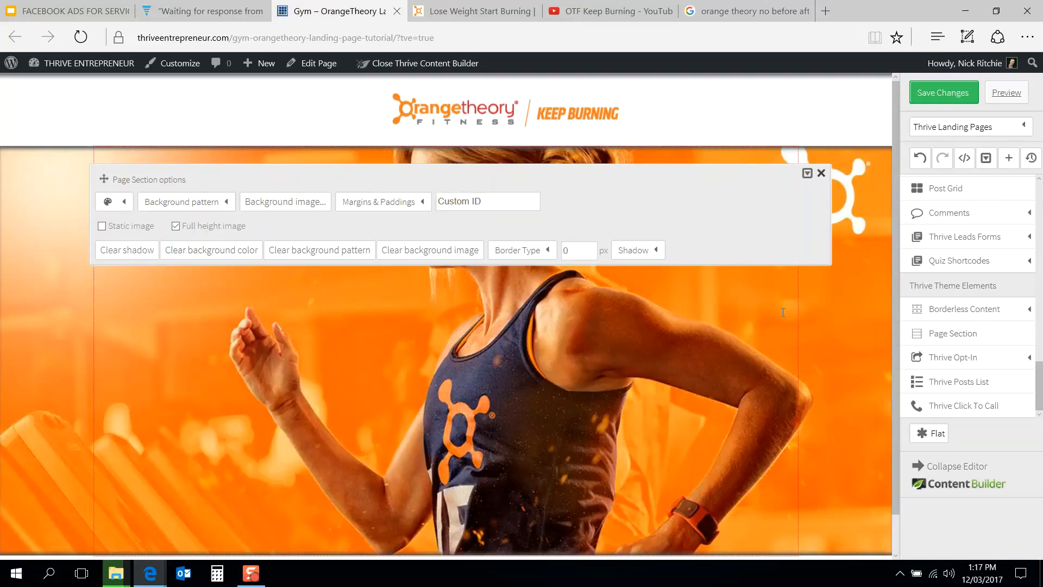
{"action": "left_click", "coordinate": [821, 174]}
{"action": "left_click", "coordinate": [474, 8]}
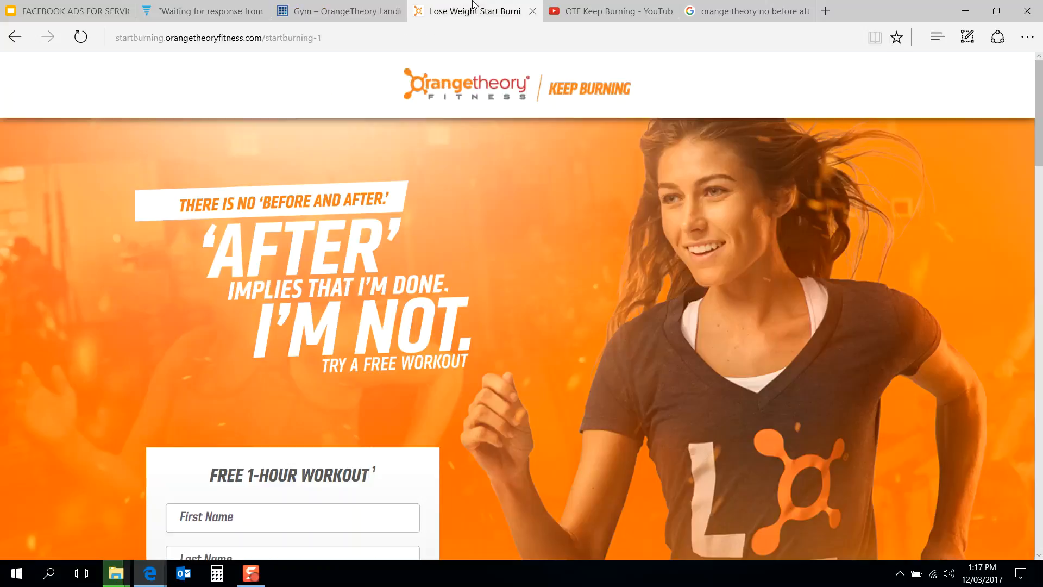
{"action": "left_click", "coordinate": [348, 6]}
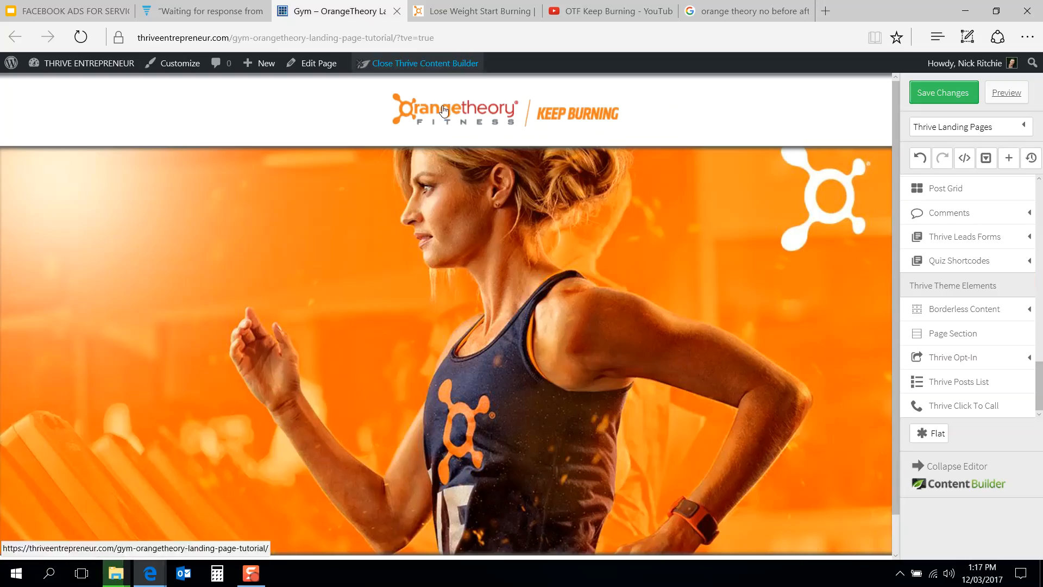
{"action": "left_click", "coordinate": [470, 6]}
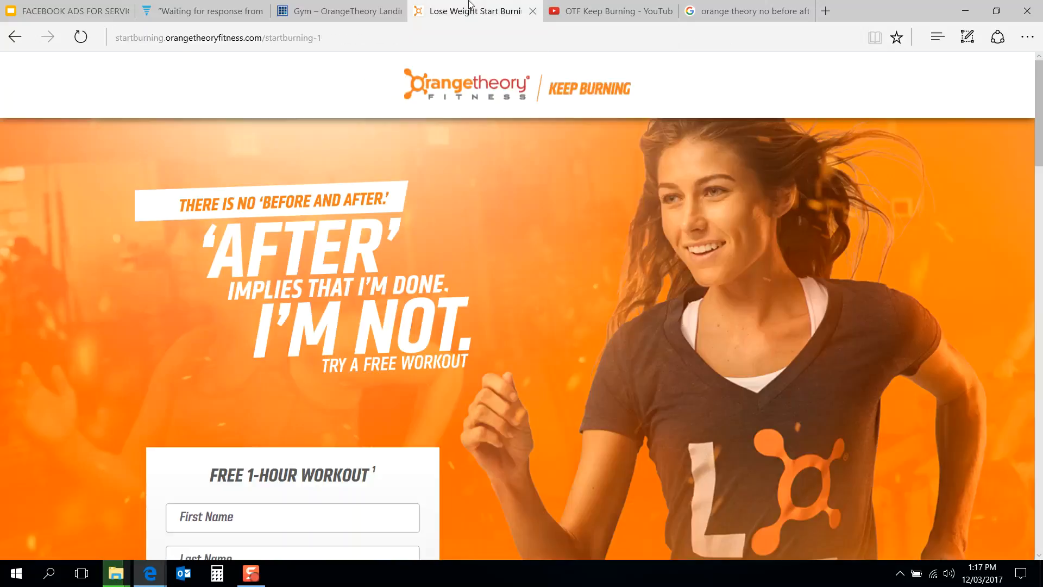
{"action": "left_click", "coordinate": [350, 6]}
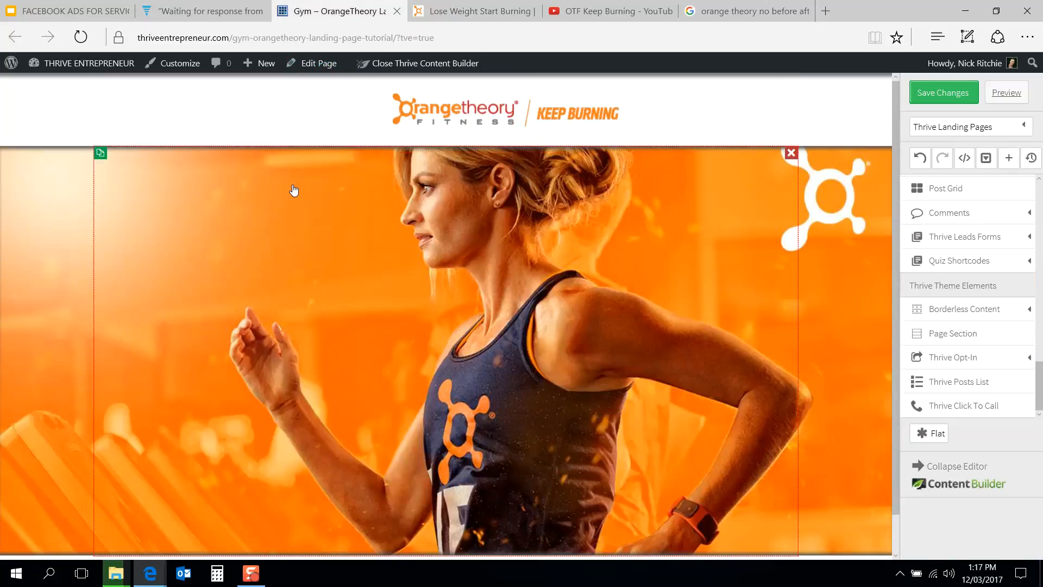
Step: Set the hero section's internal shadow colour to grey rgba(117,117,117,1)
{"action": "left_click", "coordinate": [114, 191]}
{"action": "left_click", "coordinate": [122, 229]}
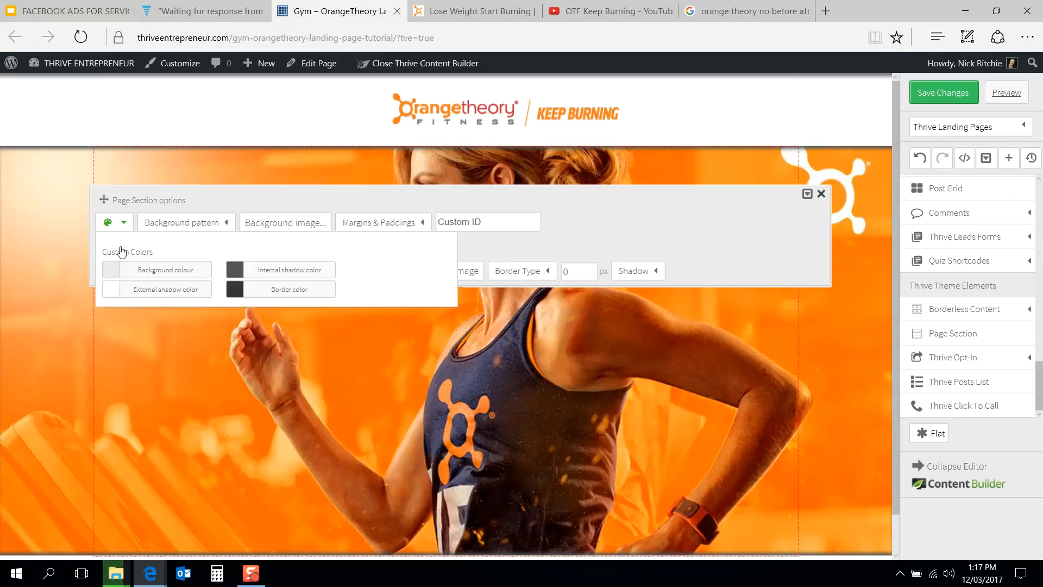
{"action": "left_click", "coordinate": [227, 270]}
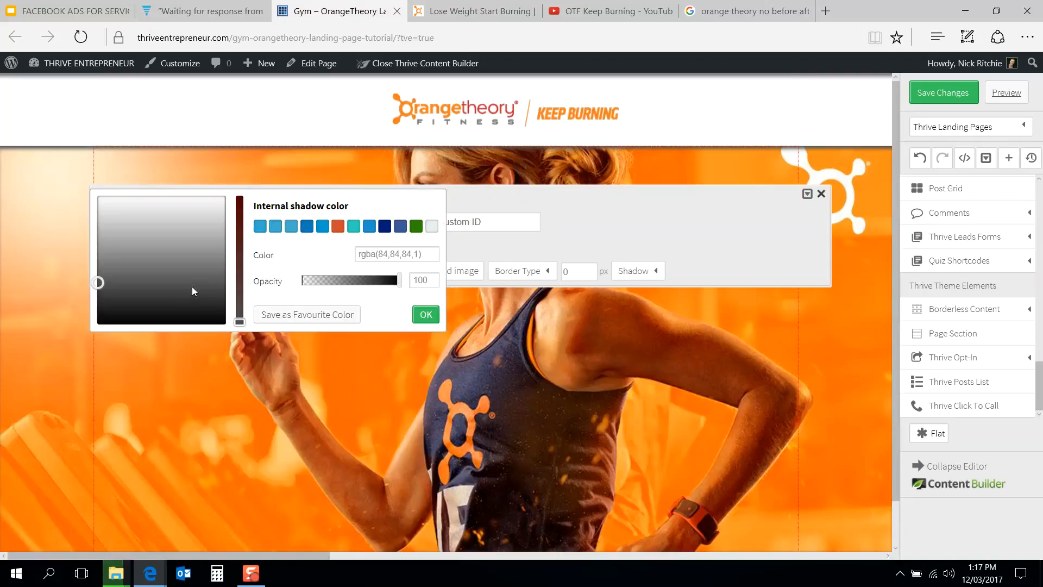
{"action": "left_click_drag", "start_coordinate": [96, 281], "coordinate": [97, 266]}
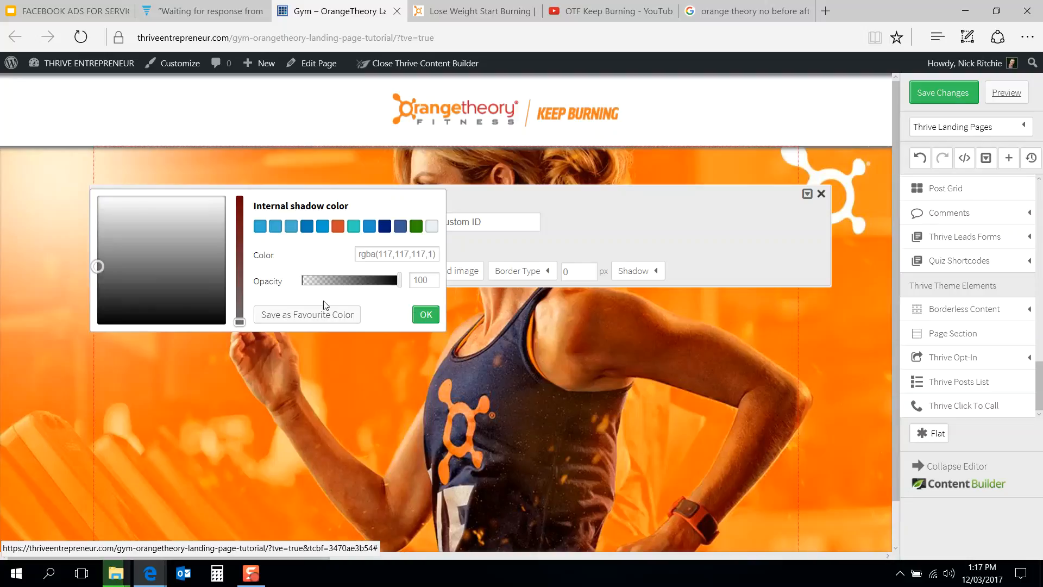
{"action": "left_click", "coordinate": [426, 315]}
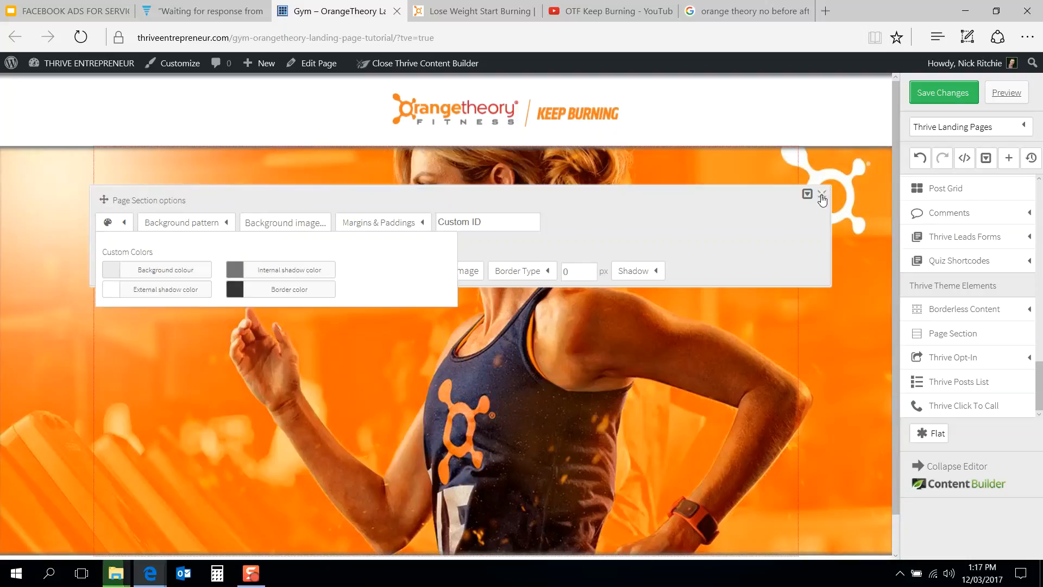
{"action": "left_click", "coordinate": [822, 194]}
Step: Compare the edited page with the reference landing page again
{"action": "scroll", "coordinate": [574, 302], "scroll_direction": "down", "scroll_amount": 1}
{"action": "scroll", "coordinate": [574, 302], "scroll_direction": "up", "scroll_amount": 1}
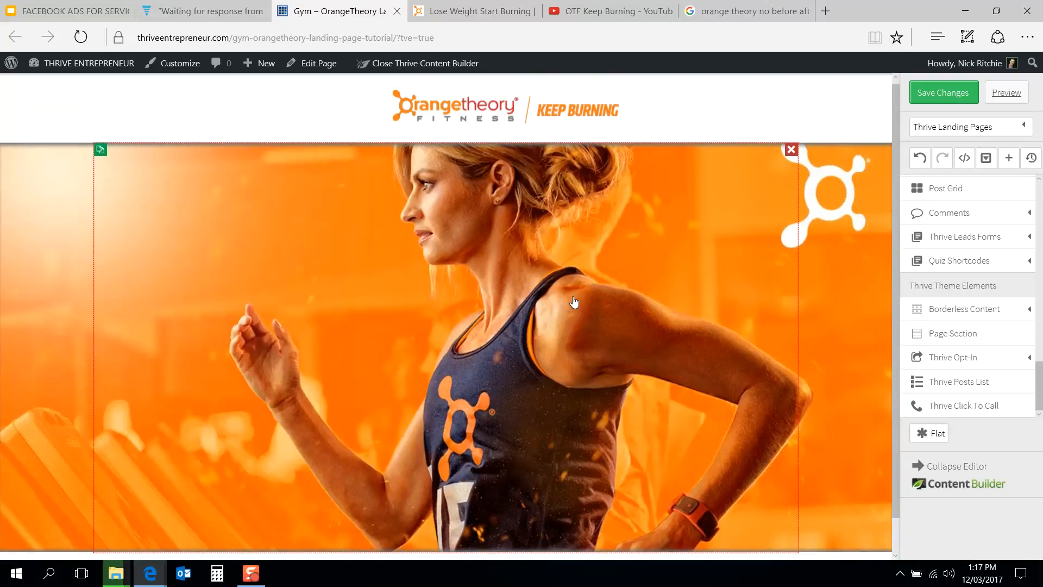
{"action": "left_click", "coordinate": [500, 7]}
{"action": "mouse_move", "coordinate": [359, 6]}
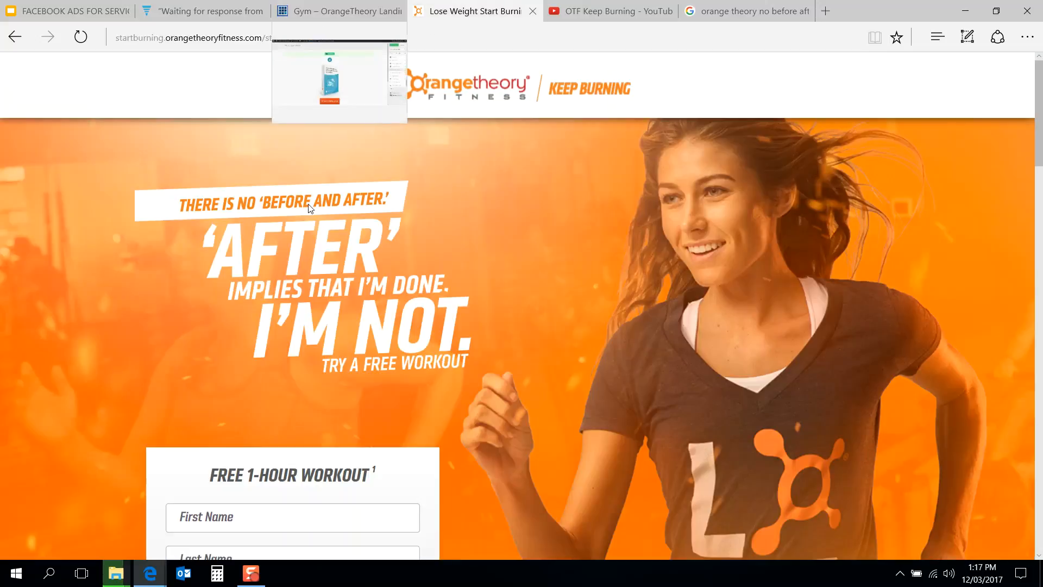
{"action": "left_click", "coordinate": [356, 7]}
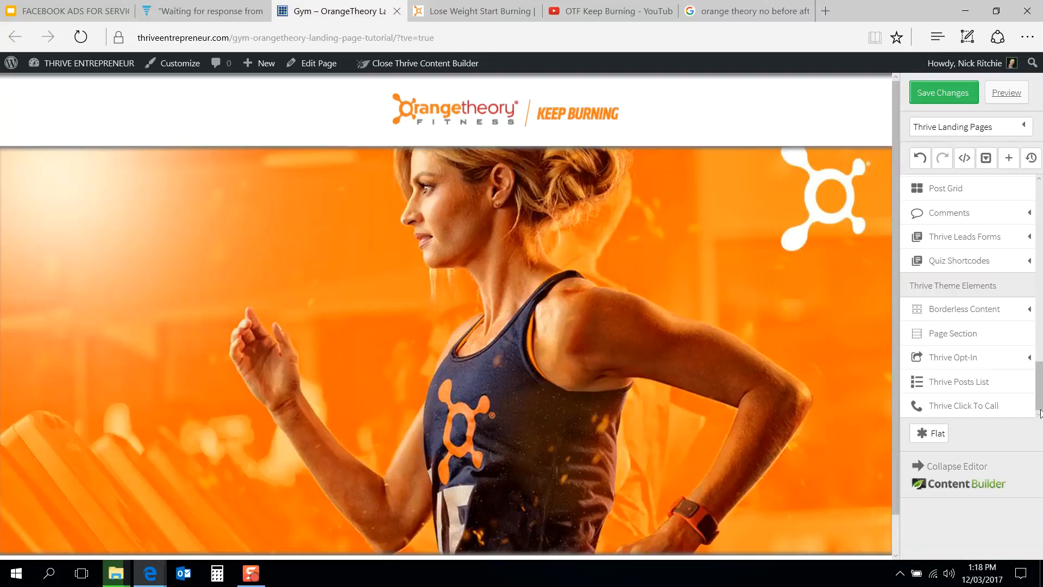
Step: Insert an Image element between the header and the hero section
{"action": "left_click_drag", "start_coordinate": [1039, 387], "coordinate": [1025, 202]}
{"action": "left_click_drag", "start_coordinate": [923, 259], "coordinate": [642, 333]}
{"action": "left_click_drag", "start_coordinate": [536, 484], "coordinate": [454, 451]}
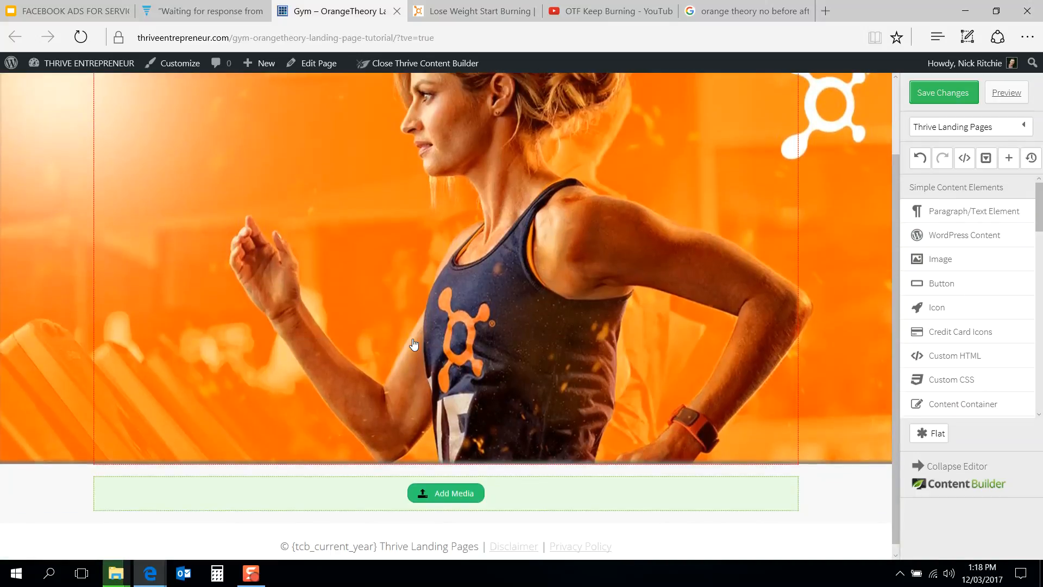
{"action": "left_click_drag", "start_coordinate": [549, 492], "coordinate": [501, 164]}
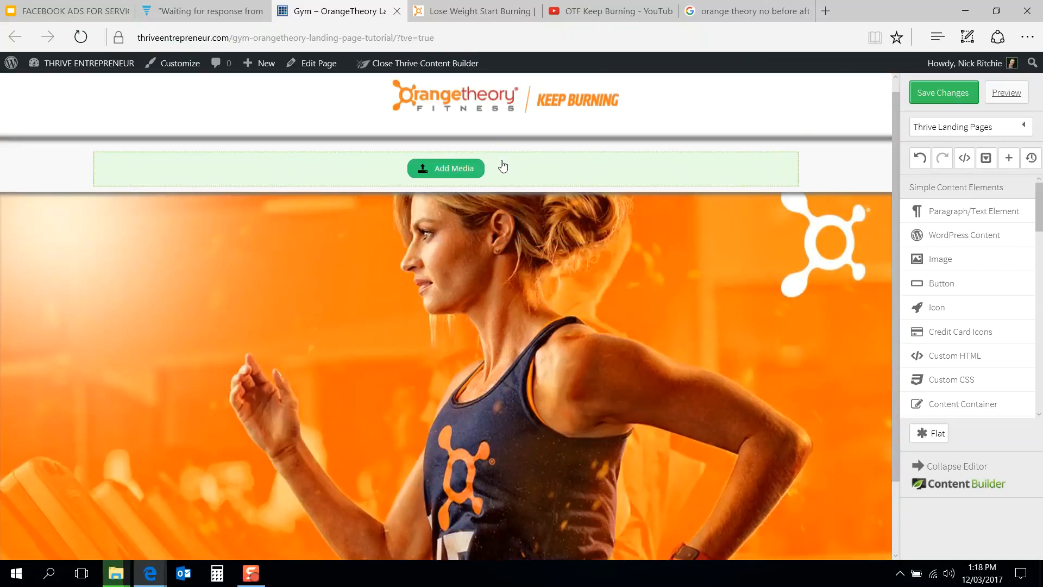
{"action": "left_click_drag", "start_coordinate": [519, 277], "coordinate": [577, 342]}
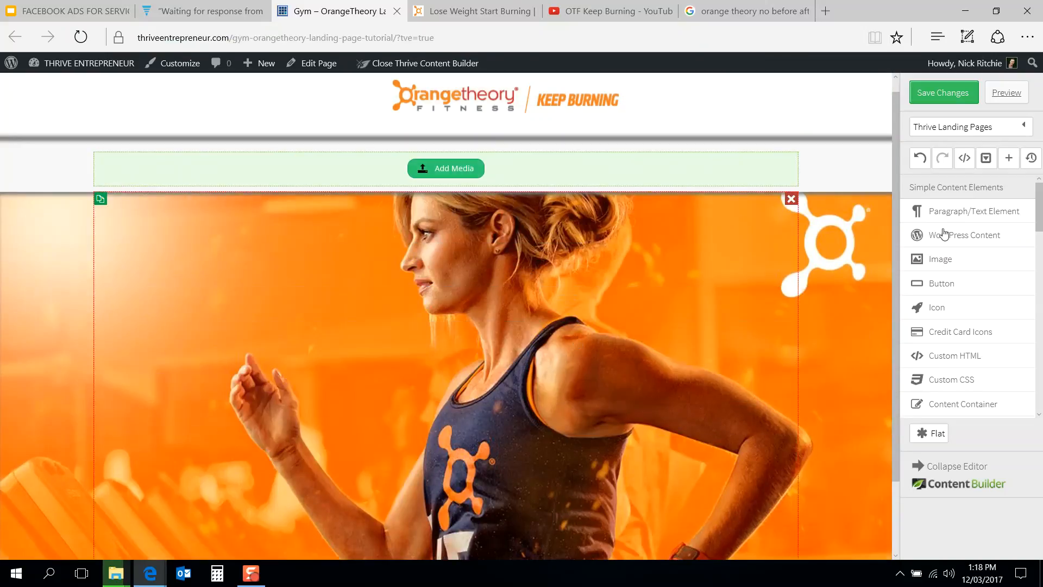
Step: Add a Paragraph/Text element below the hero section and move the image element down above it
{"action": "left_click_drag", "start_coordinate": [948, 216], "coordinate": [640, 361]}
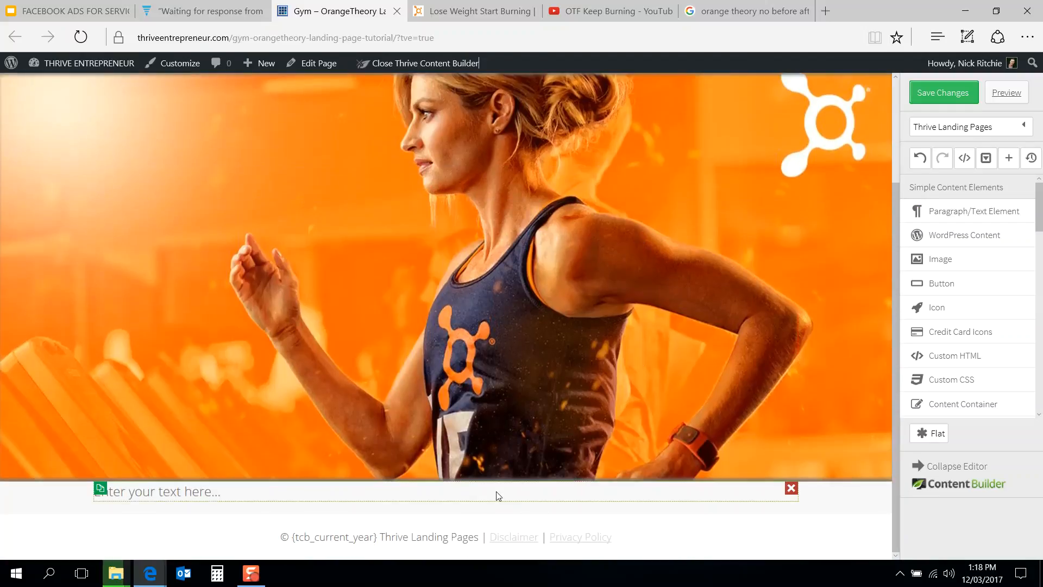
{"action": "mouse_move", "coordinate": [496, 491]}
{"action": "left_mouse_down"}
{"action": "mouse_move", "coordinate": [491, 303]}
{"action": "mouse_move", "coordinate": [493, 324]}
{"action": "left_mouse_up"}
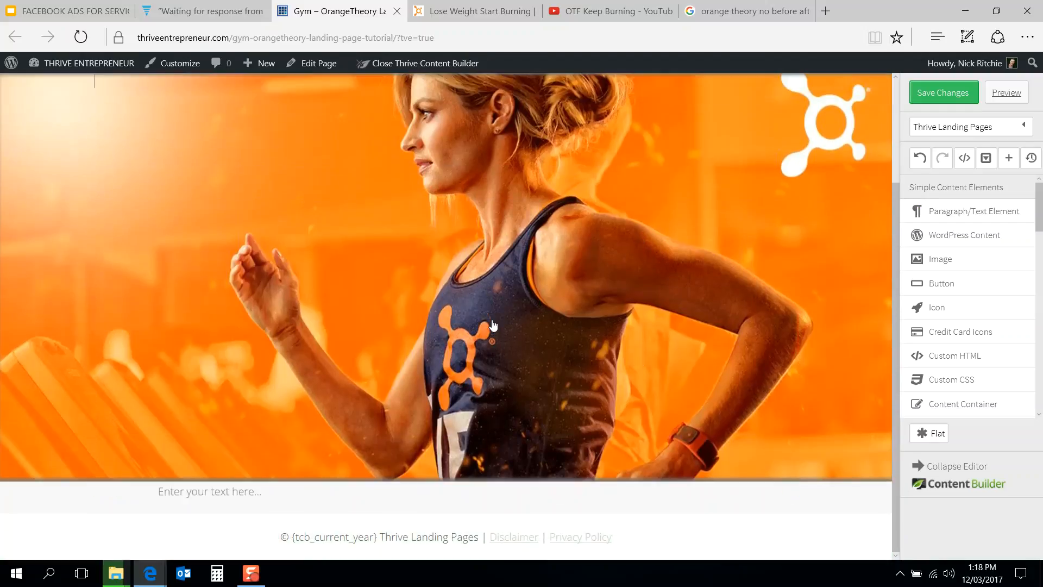
{"action": "scroll", "coordinate": [295, 421], "scroll_direction": "up", "scroll_amount": 2}
{"action": "scroll", "coordinate": [337, 287], "scroll_direction": "down", "scroll_amount": 1}
{"action": "left_click_drag", "start_coordinate": [532, 107], "coordinate": [516, 272]}
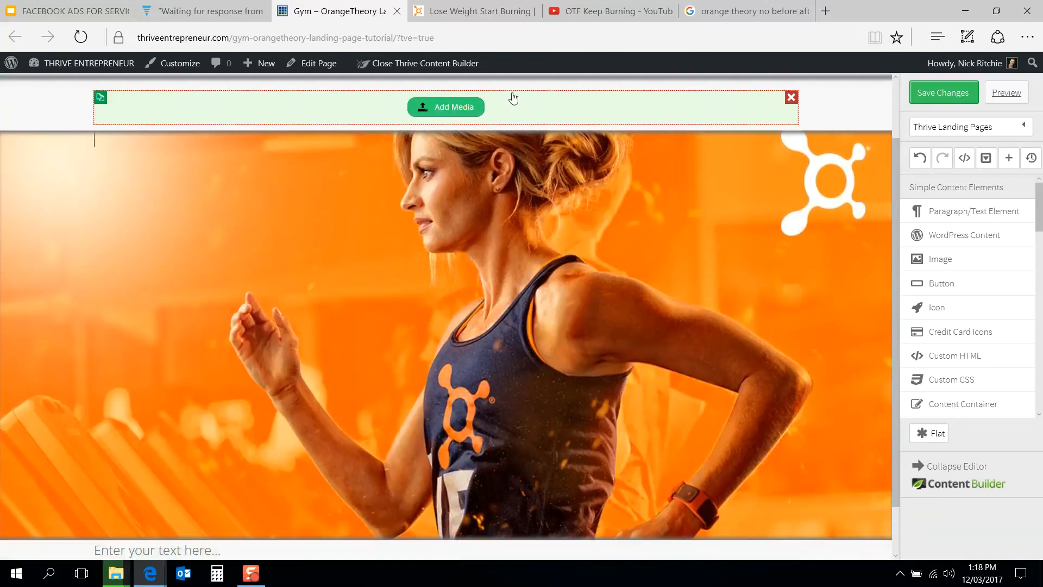
{"action": "mouse_move", "coordinate": [521, 105]}
{"action": "left_mouse_down"}
{"action": "mouse_move", "coordinate": [454, 522]}
{"action": "mouse_move", "coordinate": [474, 515]}
{"action": "mouse_move", "coordinate": [489, 435]}
{"action": "left_mouse_up"}
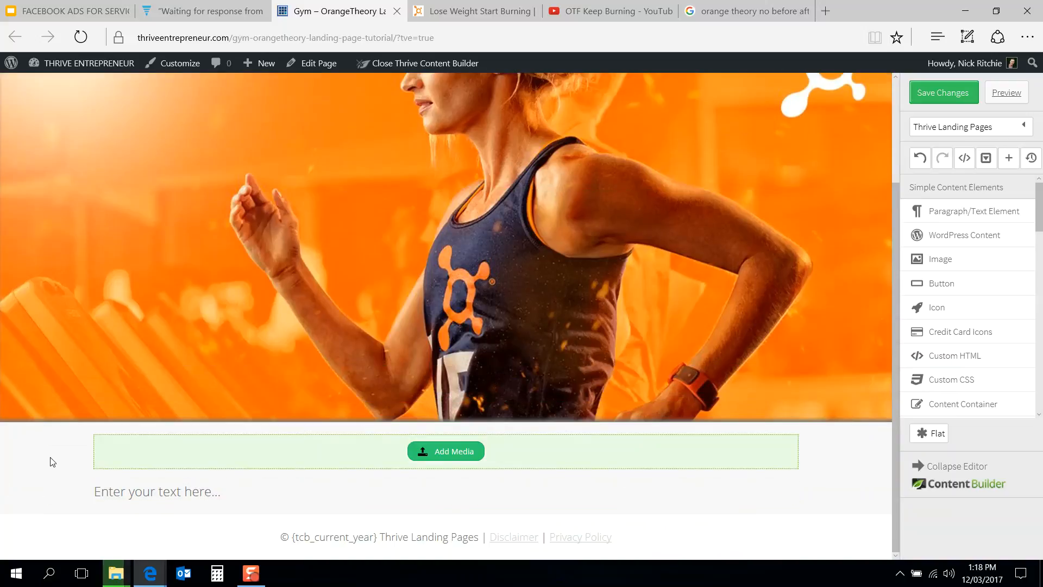
Step: Clear the hero section's background image
{"action": "scroll", "coordinate": [272, 398], "scroll_direction": "up", "scroll_amount": 3}
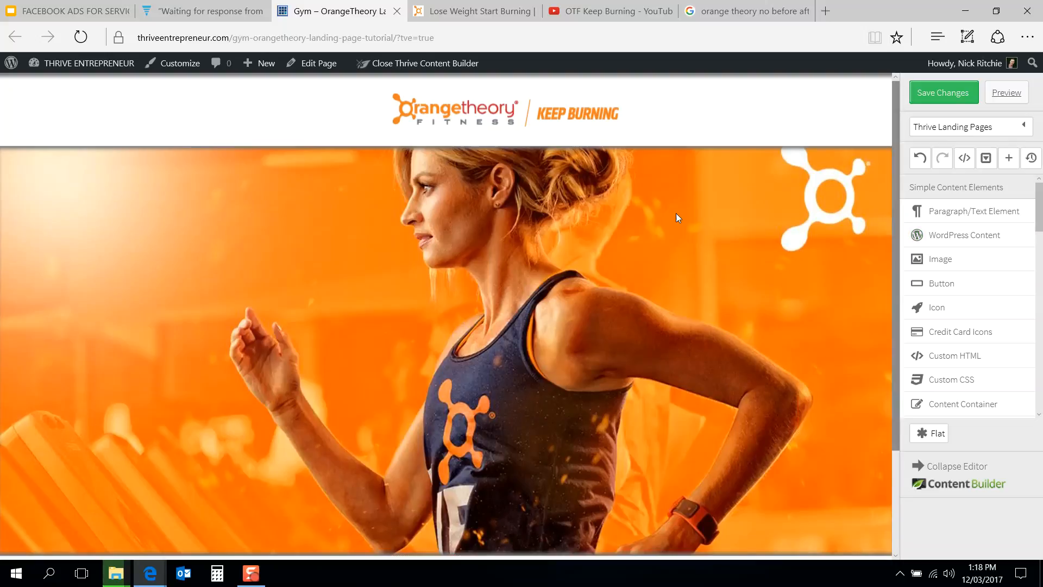
{"action": "left_click", "coordinate": [862, 220]}
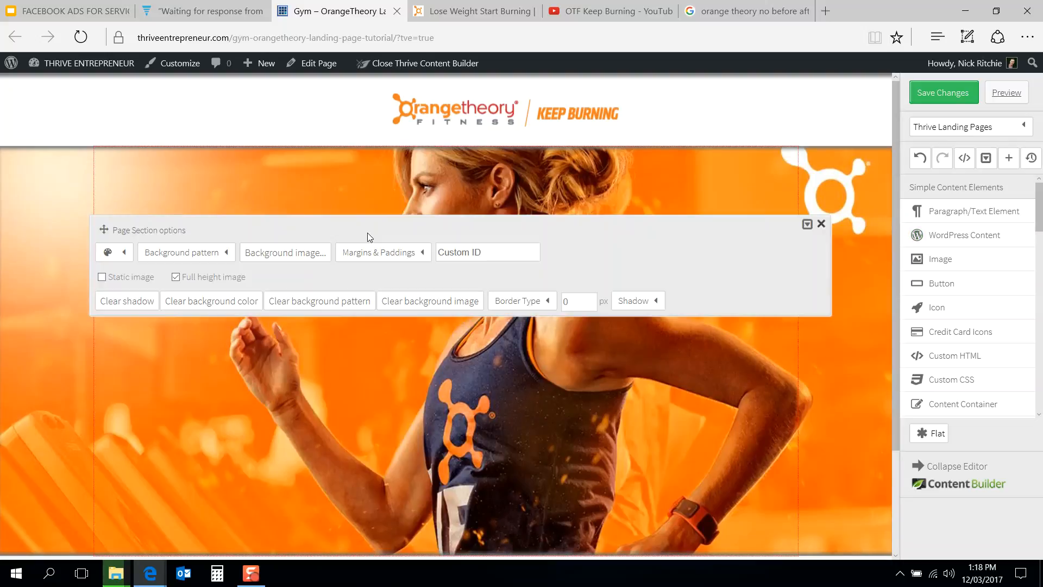
{"action": "left_click", "coordinate": [125, 282]}
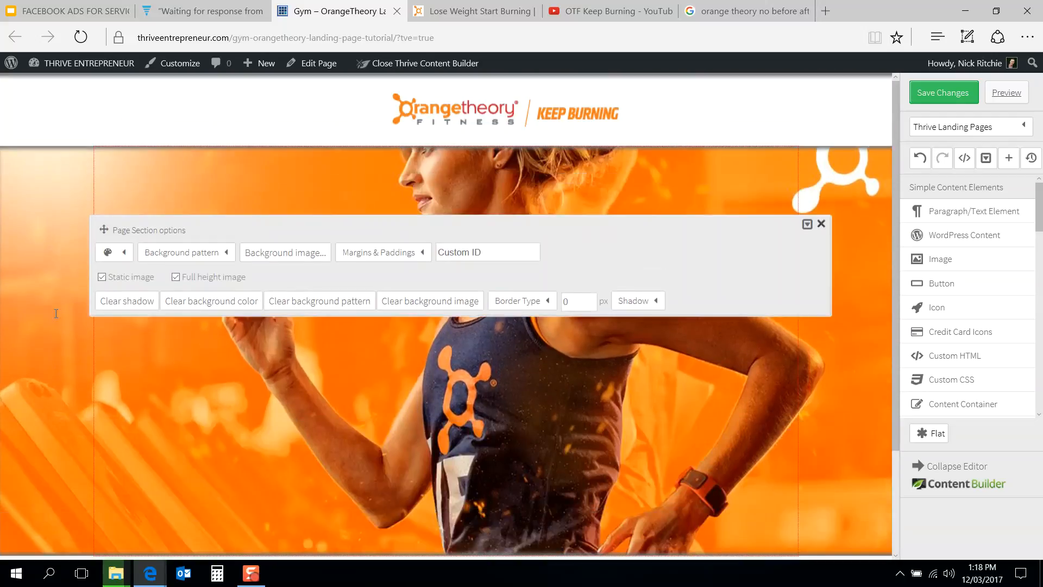
{"action": "scroll", "coordinate": [55, 313], "scroll_direction": "down", "scroll_amount": 1}
{"action": "scroll", "coordinate": [56, 314], "scroll_direction": "up", "scroll_amount": 1}
{"action": "left_click", "coordinate": [131, 279]}
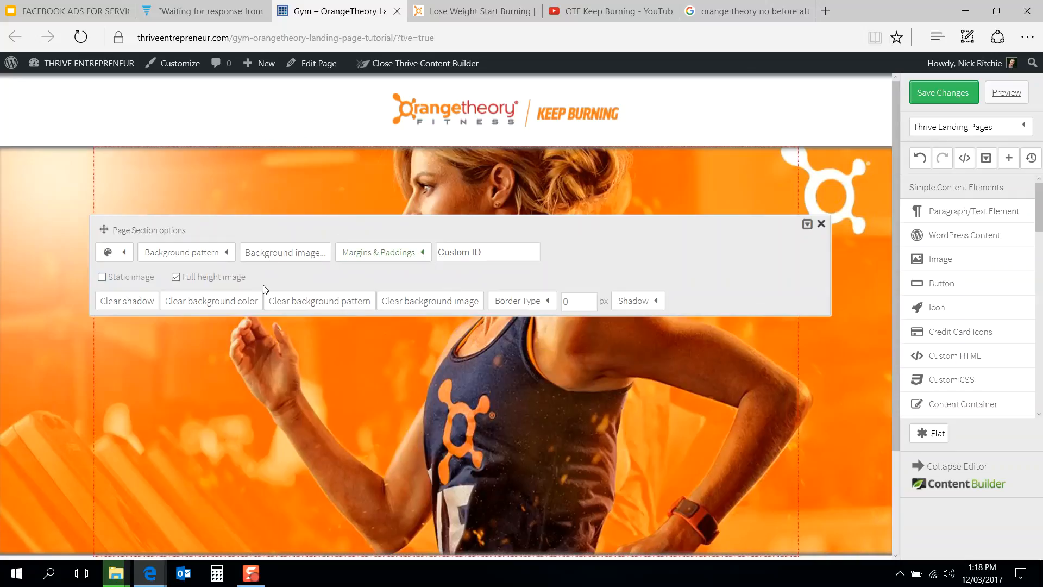
{"action": "left_click", "coordinate": [411, 302]}
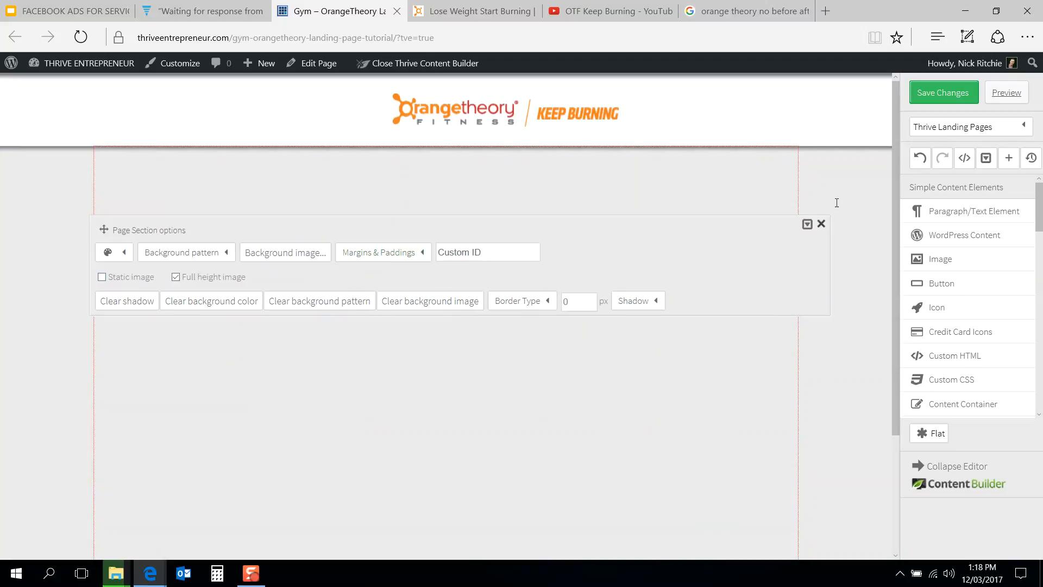
{"action": "left_click", "coordinate": [822, 225]}
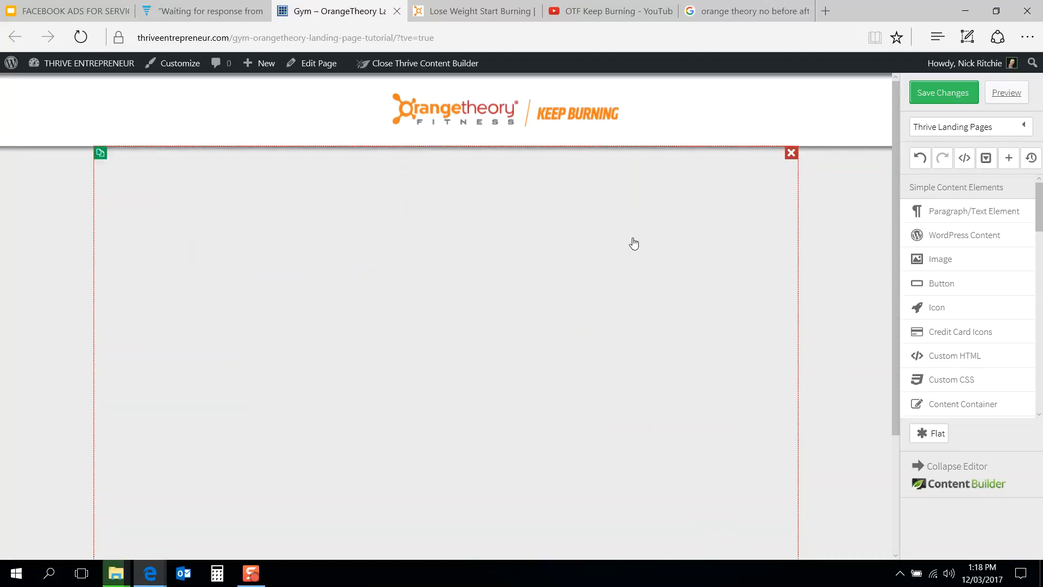
Step: Save the page changes and reload the editor
{"action": "left_click", "coordinate": [942, 93]}
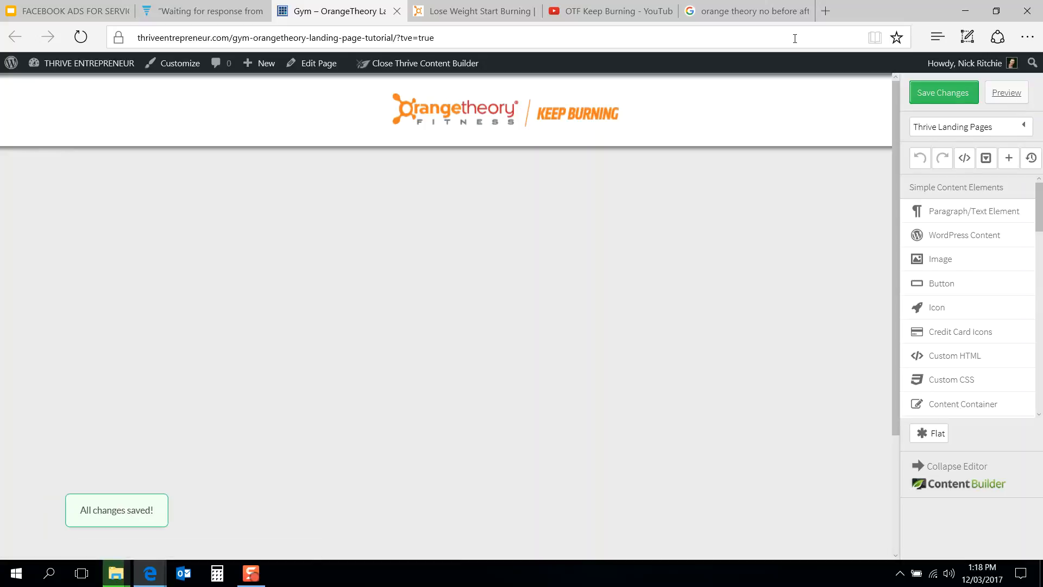
{"action": "key", "text": "F5"}
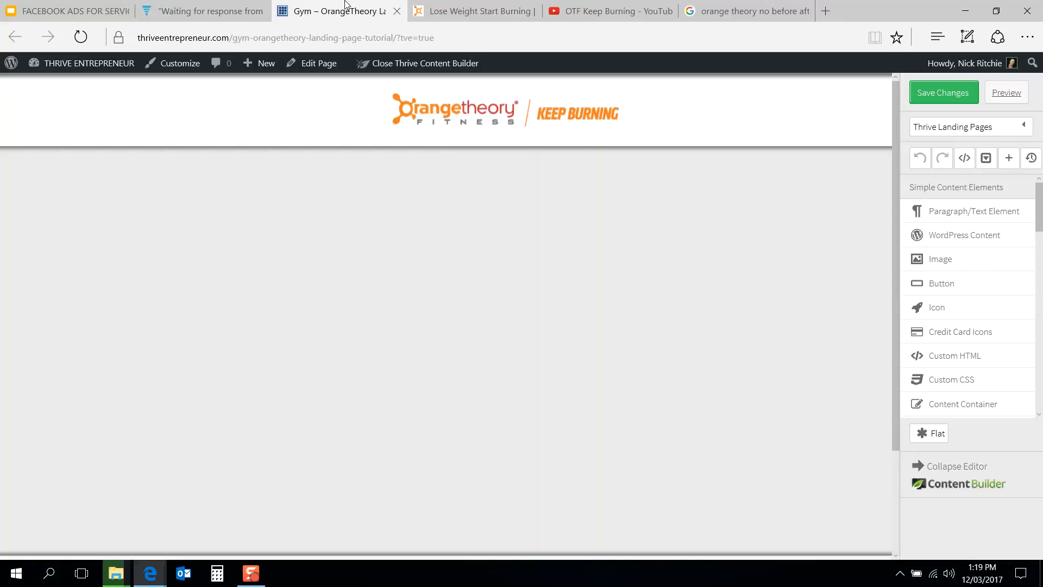
{"action": "scroll", "coordinate": [334, 274], "scroll_direction": "down", "scroll_amount": 5}
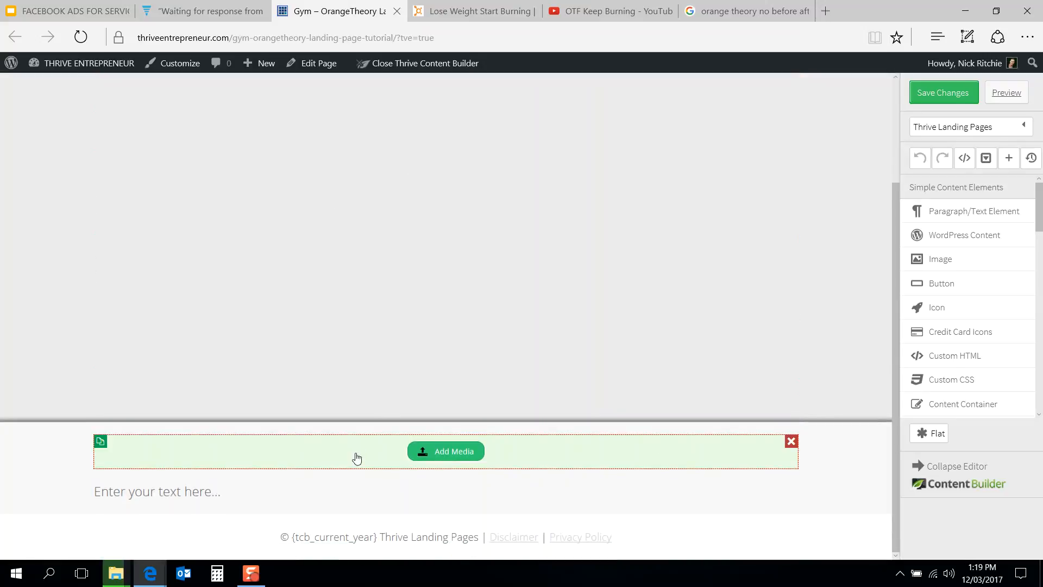
{"action": "left_click_drag", "start_coordinate": [374, 333], "coordinate": [382, 411]}
{"action": "left_click_drag", "start_coordinate": [344, 459], "coordinate": [402, 147]}
{"action": "left_click_drag", "start_coordinate": [380, 182], "coordinate": [368, 296]}
{"action": "left_click_drag", "start_coordinate": [389, 182], "coordinate": [384, 402]}
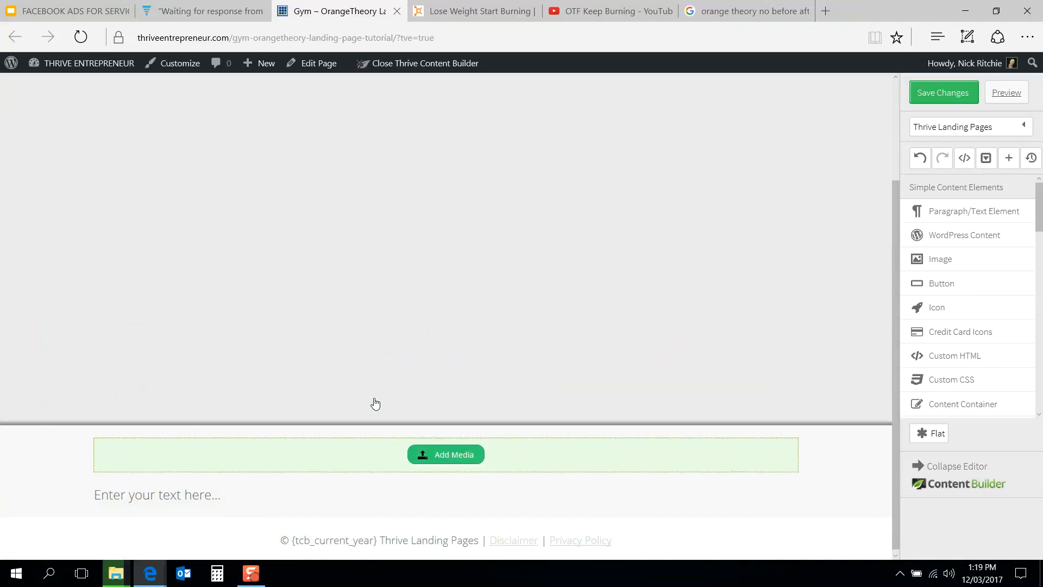
{"action": "scroll", "coordinate": [740, 323], "scroll_direction": "up", "scroll_amount": 5}
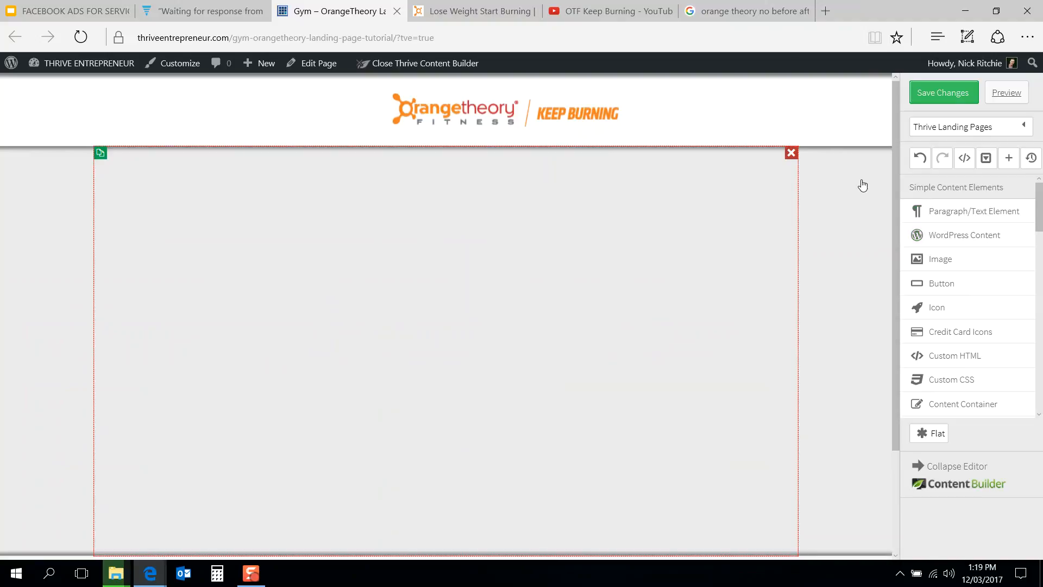
Step: Add a Page Section below the text element and drop the image element into it beside its text as two columns
{"action": "scroll", "coordinate": [947, 244], "scroll_direction": "down", "scroll_amount": 3}
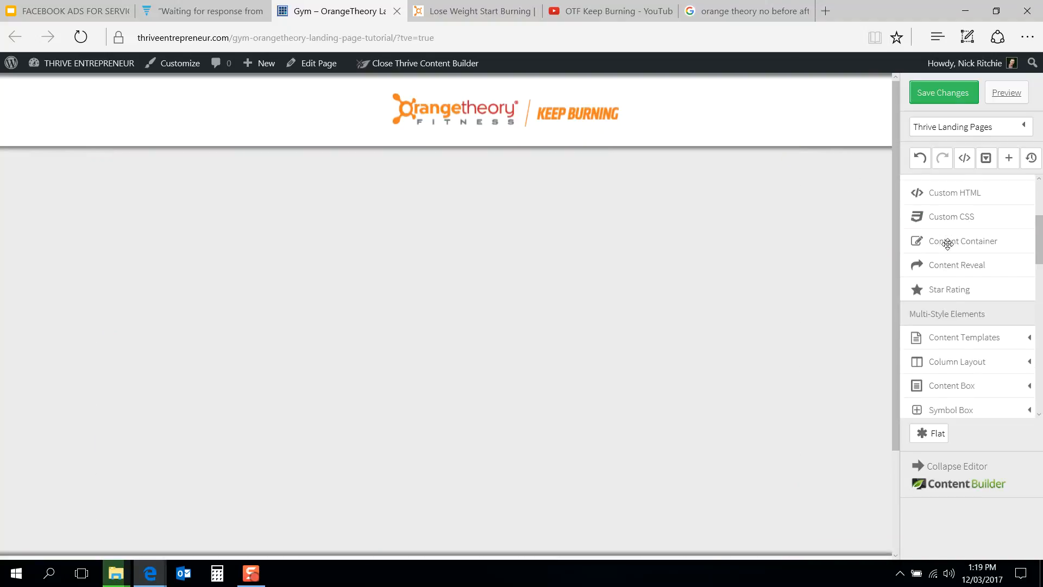
{"action": "scroll", "coordinate": [947, 243], "scroll_direction": "down", "scroll_amount": 10}
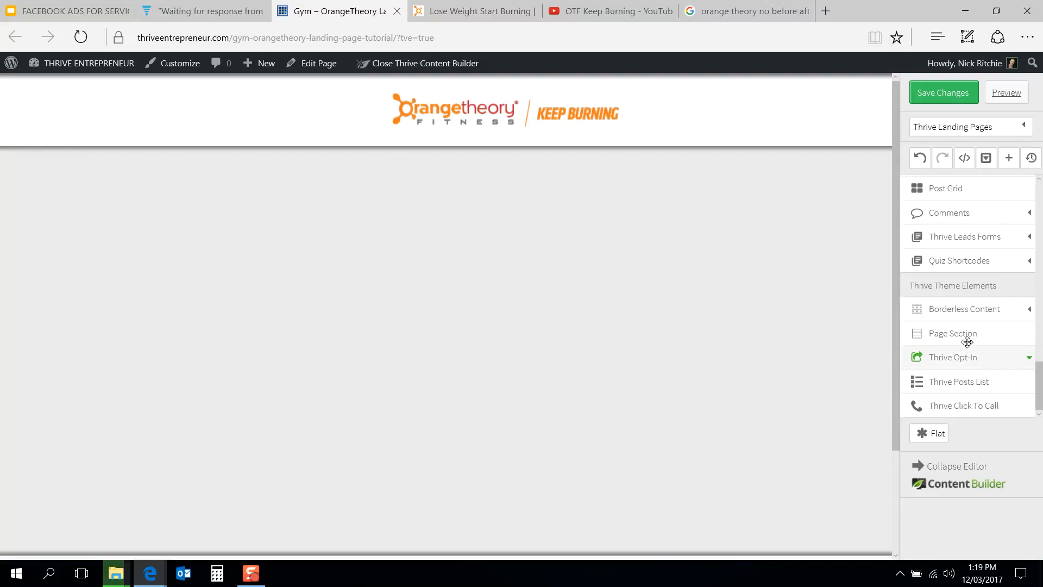
{"action": "left_click_drag", "start_coordinate": [963, 333], "coordinate": [635, 322]}
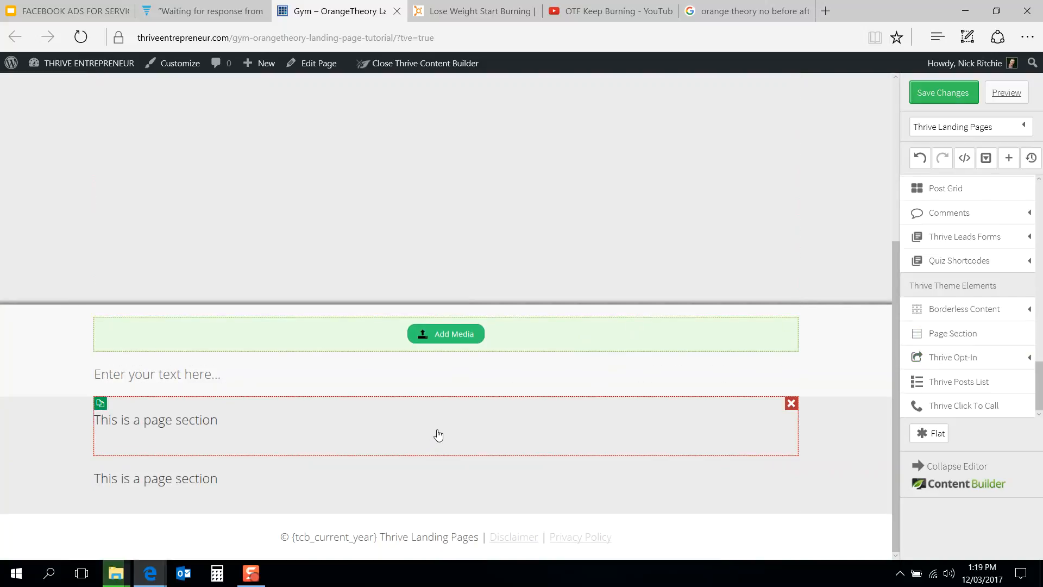
{"action": "left_click_drag", "start_coordinate": [530, 340], "coordinate": [205, 375]}
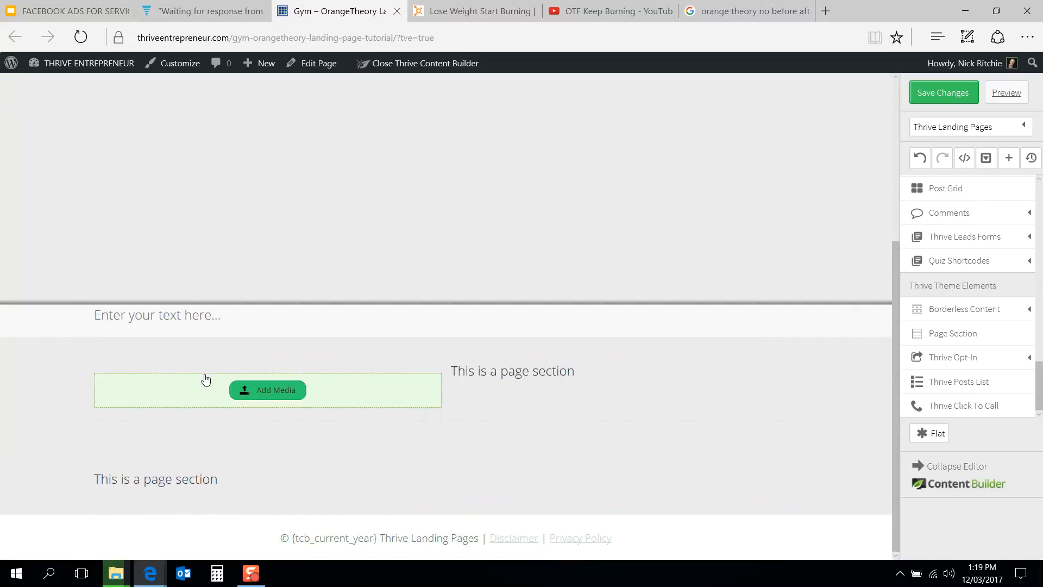
{"action": "left_click", "coordinate": [388, 396]}
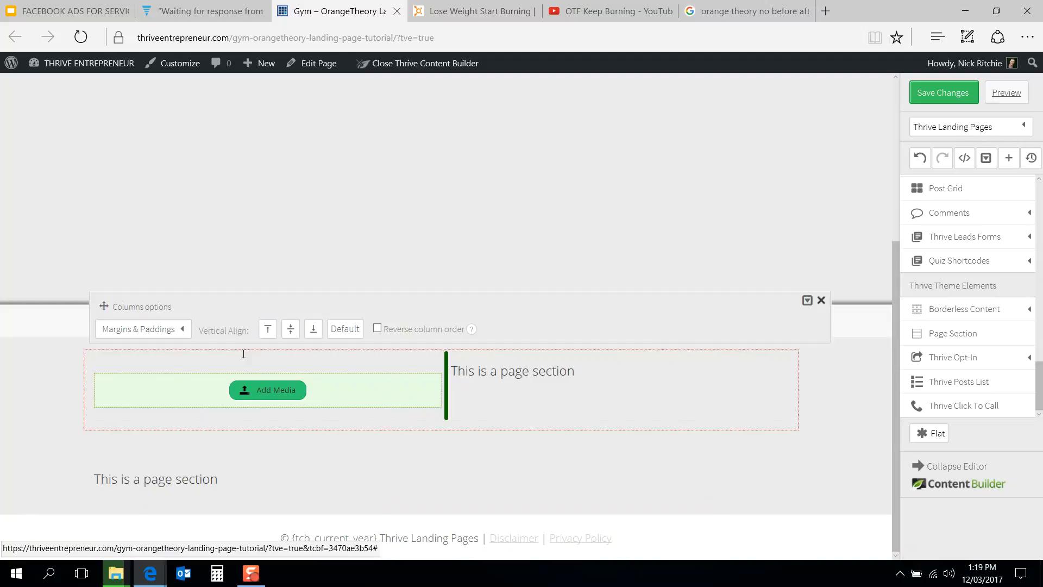
Step: Insert the before-and-after-copy image from the media library into the empty image element's column
{"action": "left_click", "coordinate": [282, 391]}
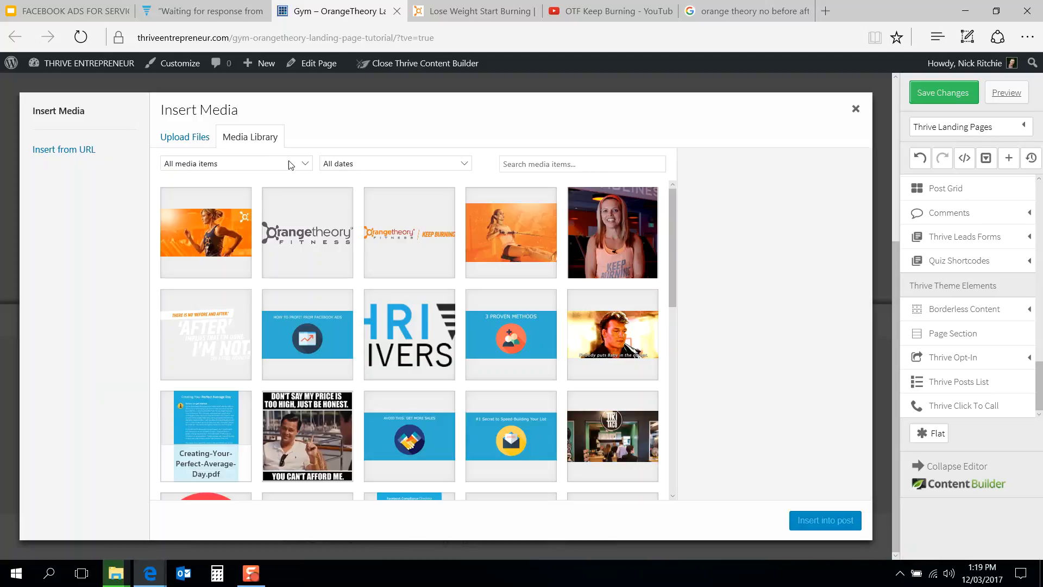
{"action": "left_click", "coordinate": [228, 331]}
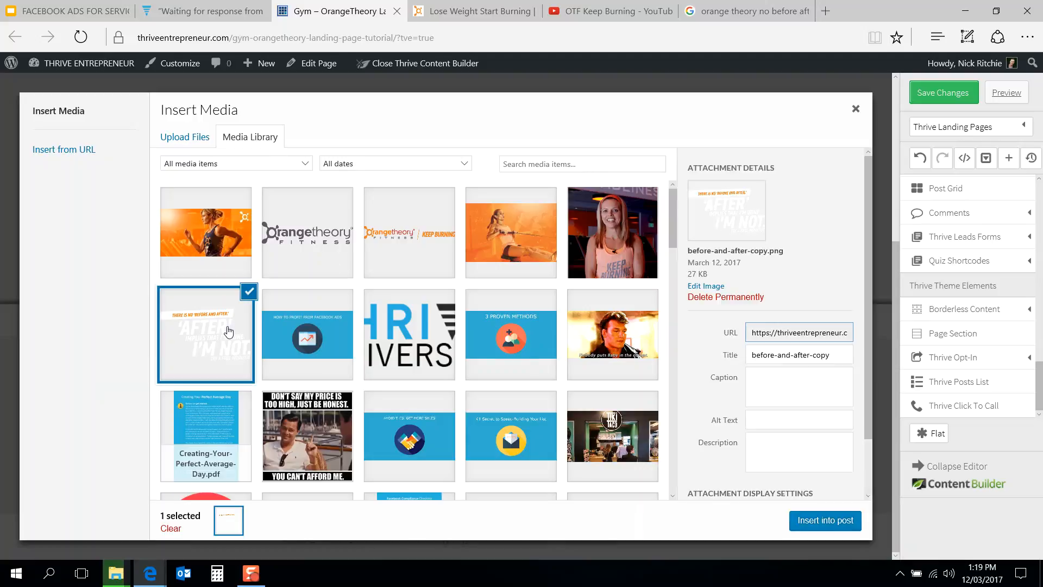
{"action": "left_click", "coordinate": [803, 522]}
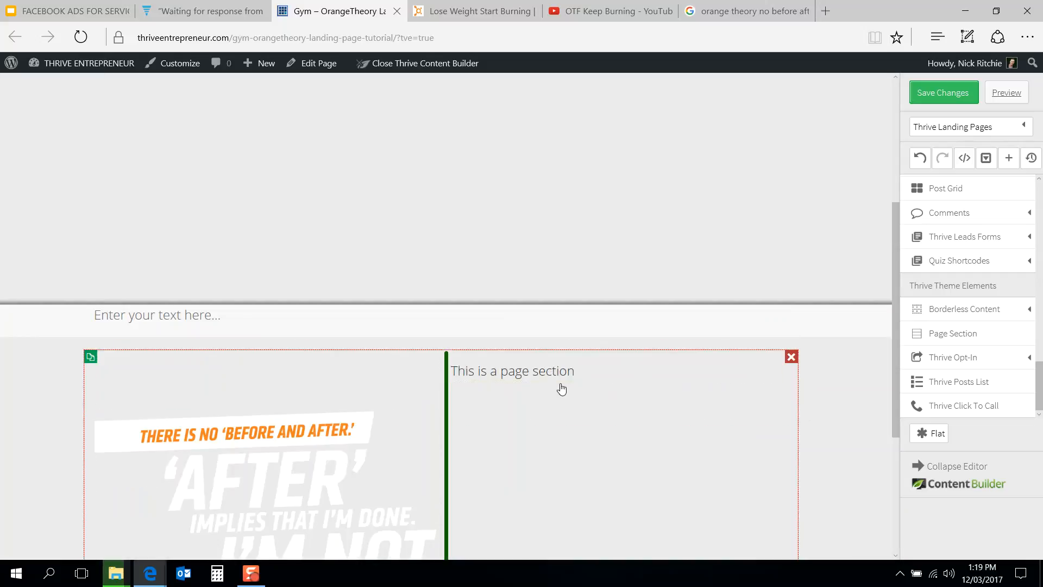
Step: Compare with the Orangetheory reference page, then left-align the before-and-after image in its column
{"action": "scroll", "coordinate": [561, 389], "scroll_direction": "down", "scroll_amount": 2}
{"action": "left_click", "coordinate": [465, 11]}
{"action": "scroll", "coordinate": [438, 324], "scroll_direction": "down", "scroll_amount": 3}
{"action": "scroll", "coordinate": [437, 323], "scroll_direction": "up", "scroll_amount": 3}
{"action": "scroll", "coordinate": [438, 324], "scroll_direction": "down", "scroll_amount": 3}
{"action": "scroll", "coordinate": [437, 324], "scroll_direction": "up", "scroll_amount": 3}
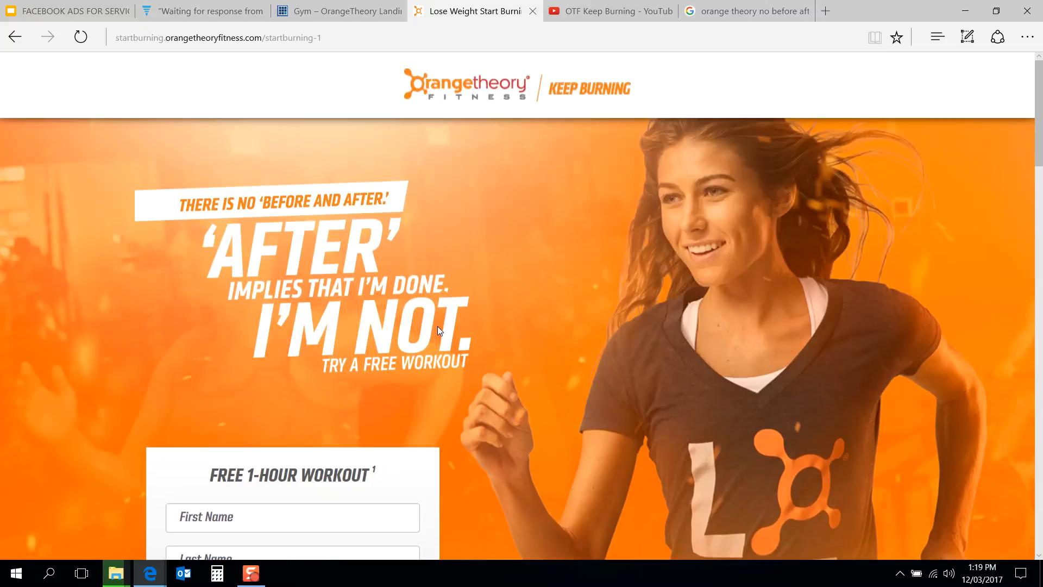
{"action": "left_click", "coordinate": [337, 7]}
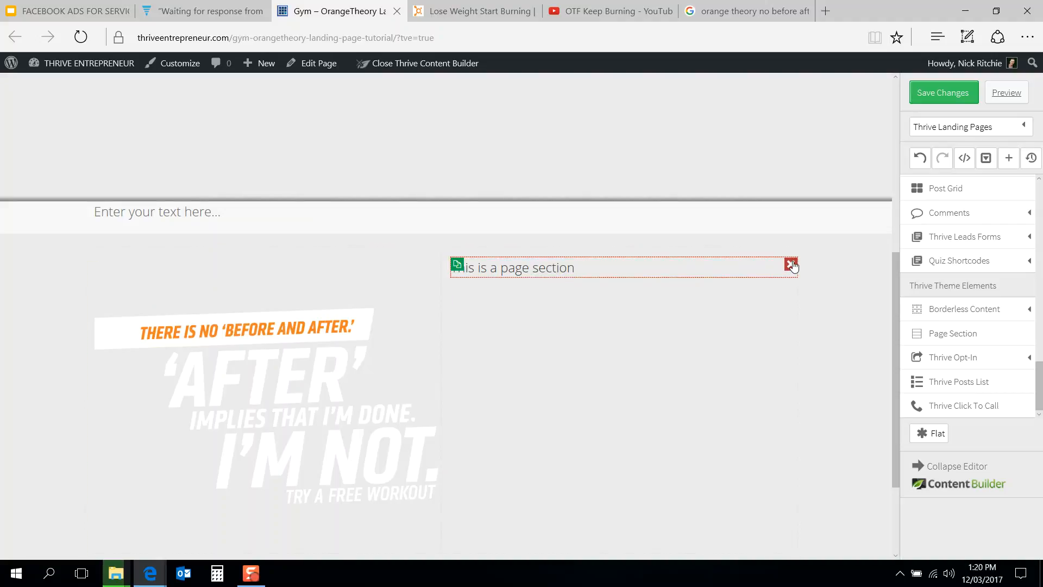
{"action": "left_click", "coordinate": [303, 419]}
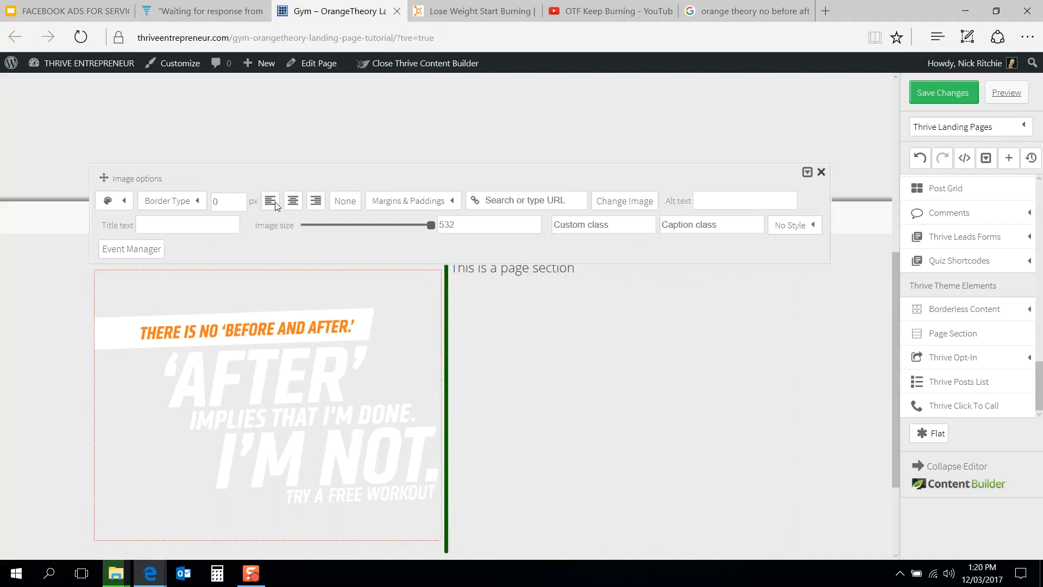
{"action": "left_click", "coordinate": [270, 201]}
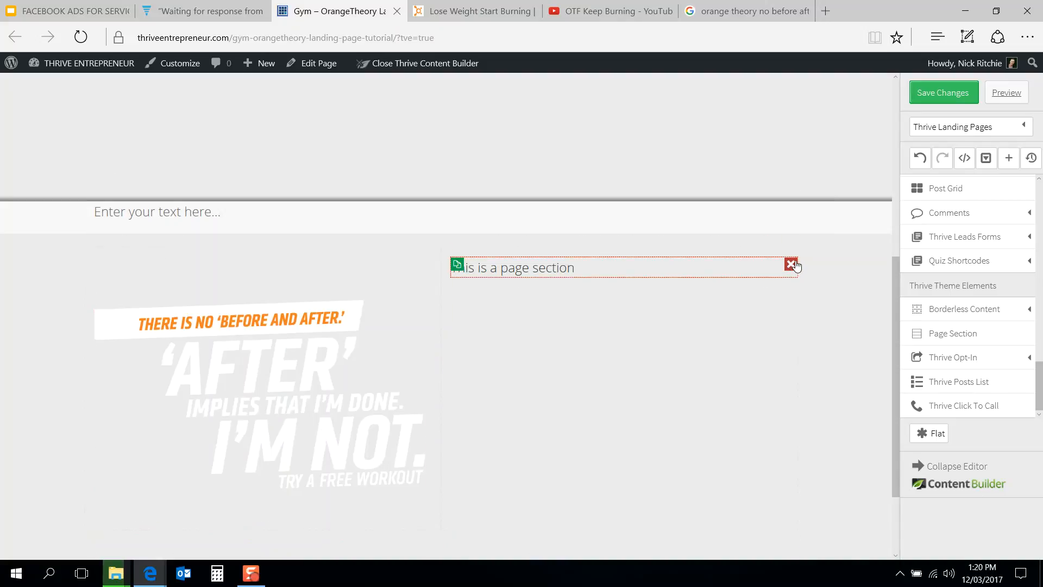
Step: Delete the placeholder text elements beside and above the image, and the empty block in the hero area
{"action": "left_click", "coordinate": [793, 266]}
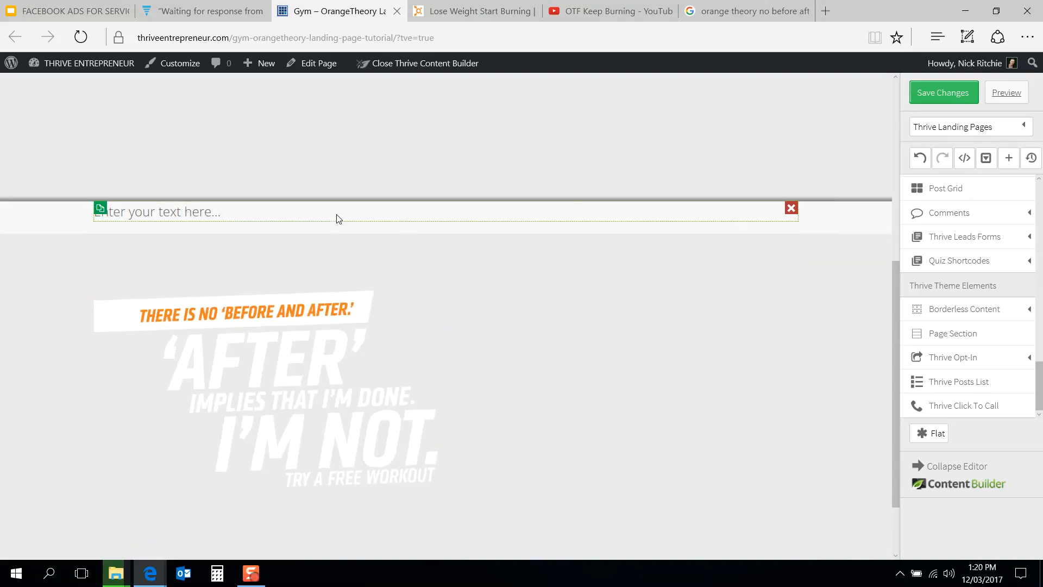
{"action": "left_click", "coordinate": [791, 209]}
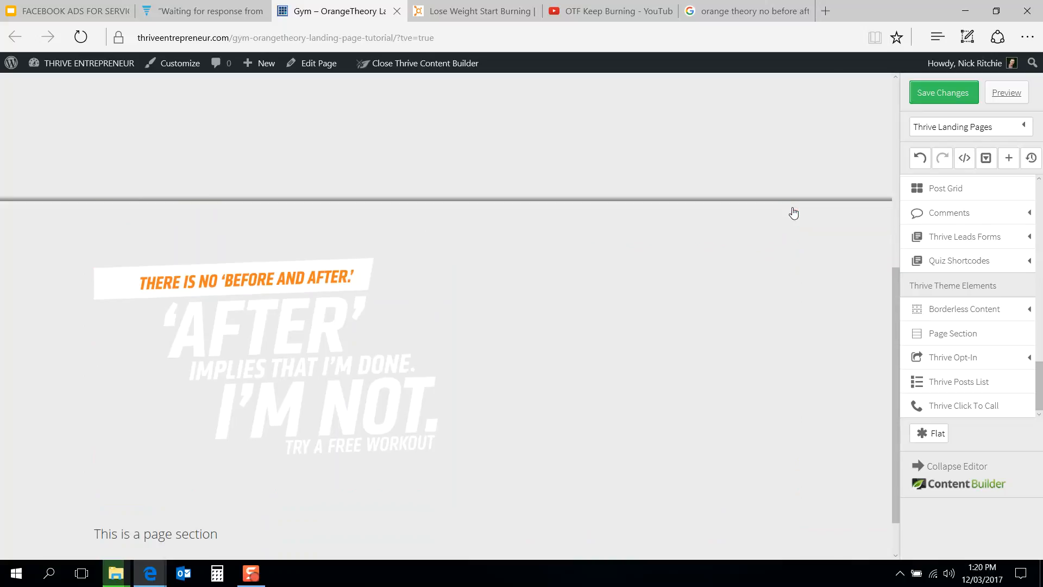
{"action": "scroll", "coordinate": [799, 201], "scroll_direction": "up", "scroll_amount": 10}
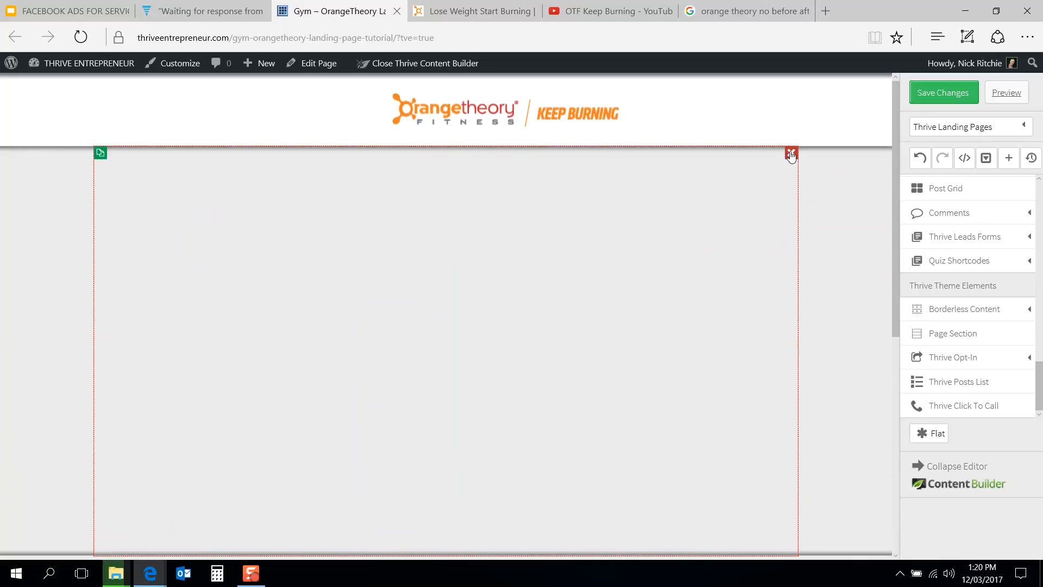
{"action": "left_click", "coordinate": [791, 156]}
Step: Set the bottom page section's background colour to white, rgba(255,255,255,1)
{"action": "scroll", "coordinate": [470, 262], "scroll_direction": "down", "scroll_amount": 2}
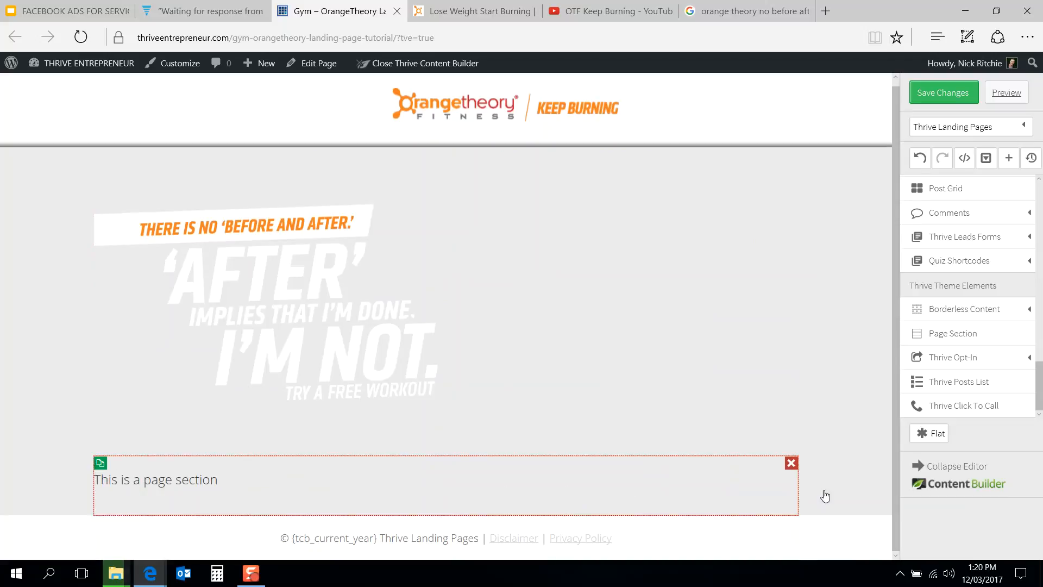
{"action": "left_click", "coordinate": [139, 465]}
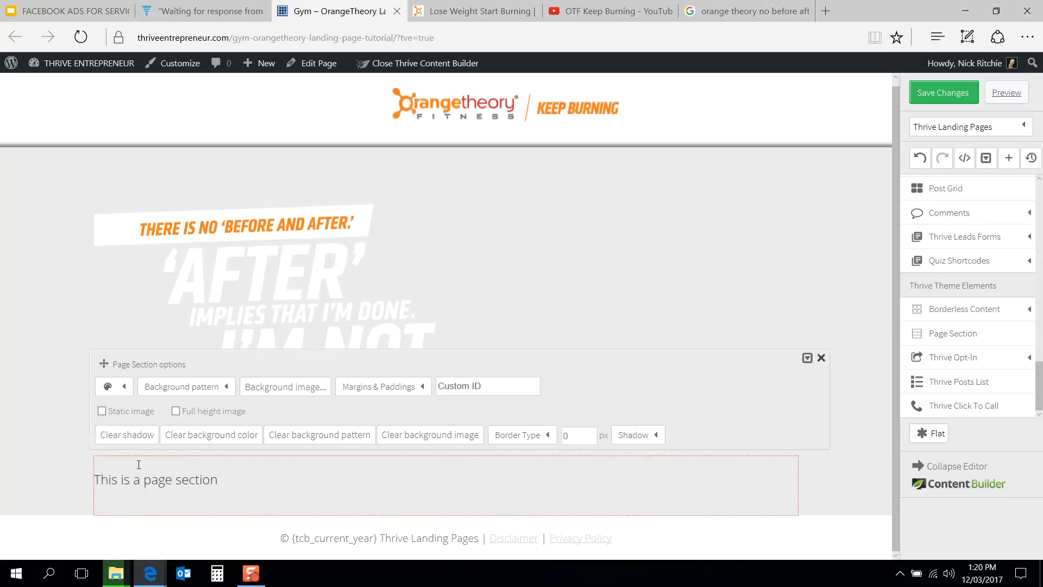
{"action": "left_click", "coordinate": [123, 388]}
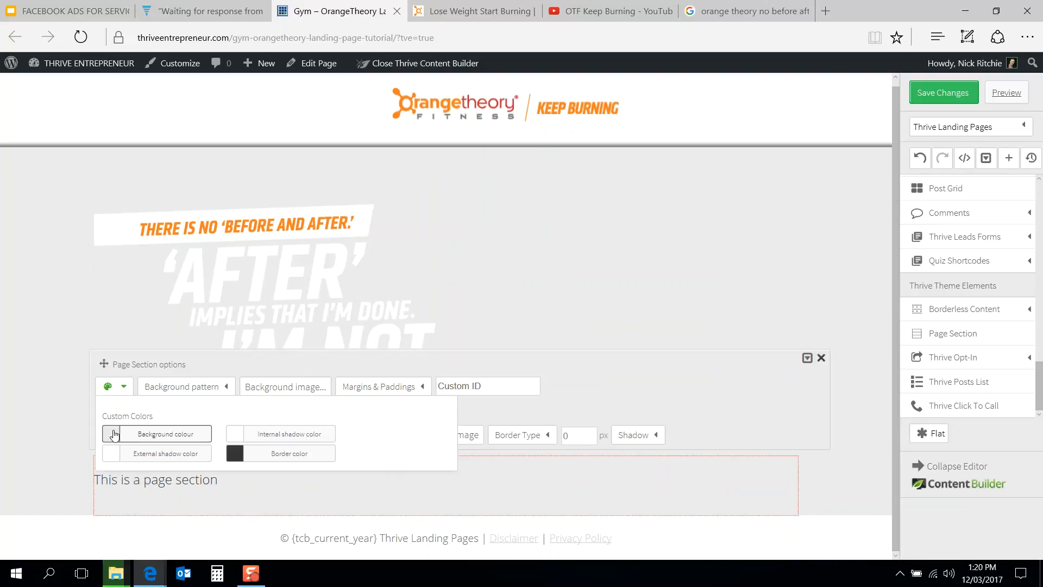
{"action": "left_click", "coordinate": [115, 434]}
{"action": "left_click_drag", "start_coordinate": [97, 311], "coordinate": [95, 307]}
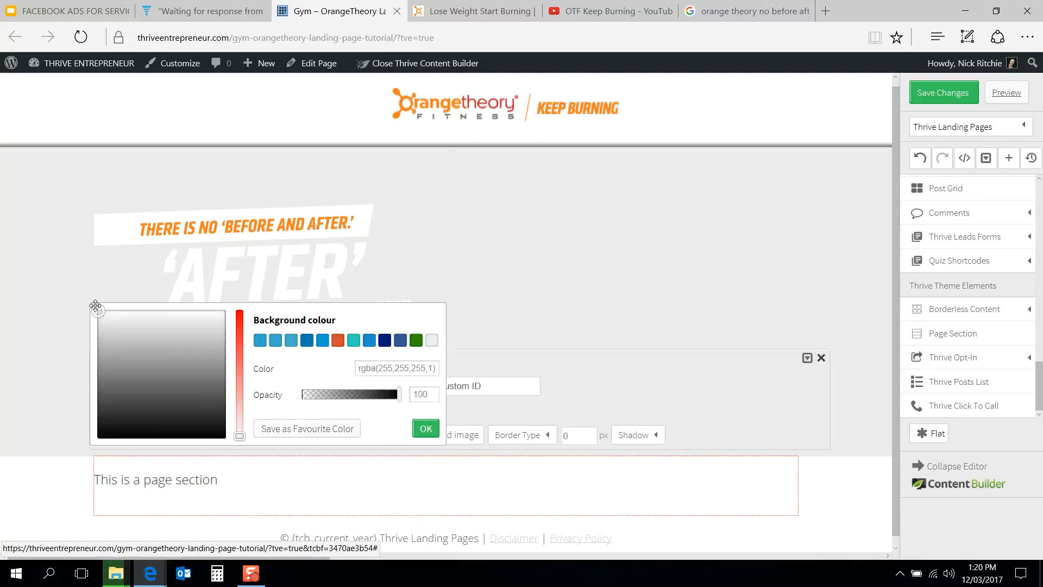
{"action": "left_click", "coordinate": [425, 428]}
Step: Examine the reference page's feature bullet list beside the signup form
{"action": "left_click", "coordinate": [450, 5]}
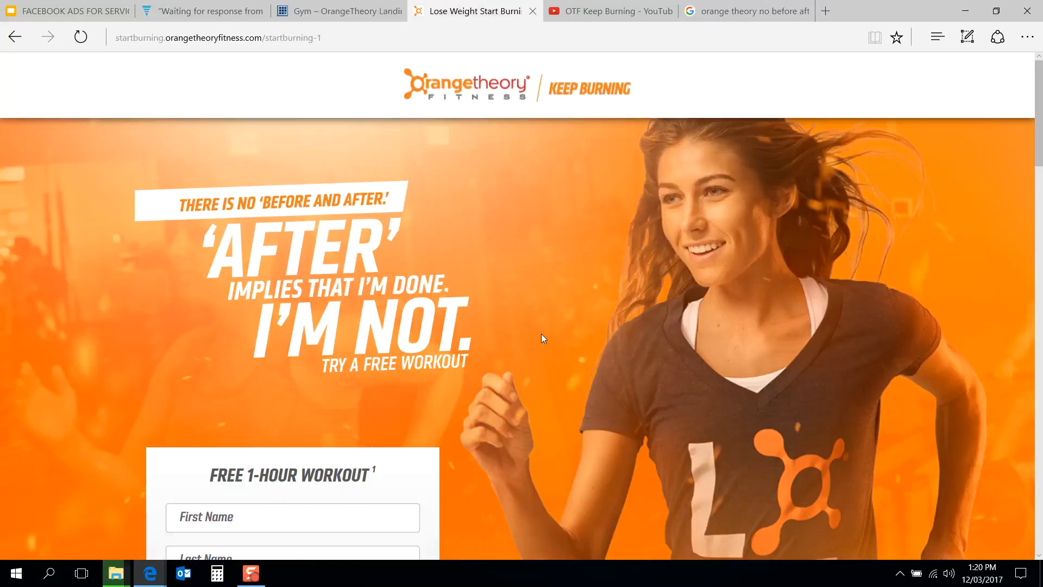
{"action": "scroll", "coordinate": [541, 333], "scroll_direction": "down", "scroll_amount": 5}
{"action": "scroll", "coordinate": [541, 333], "scroll_direction": "up", "scroll_amount": 2}
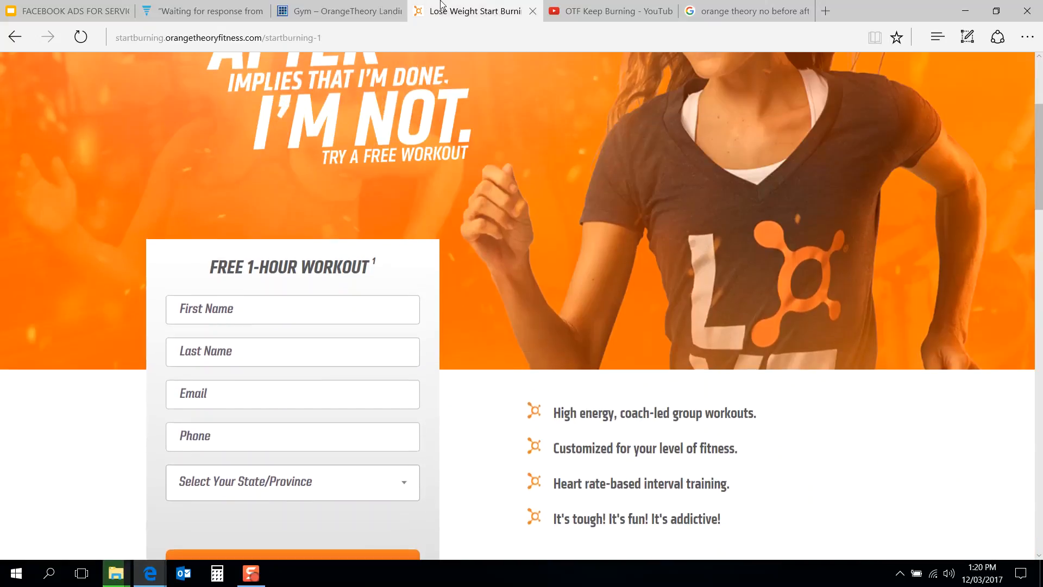
{"action": "left_click", "coordinate": [337, 9]}
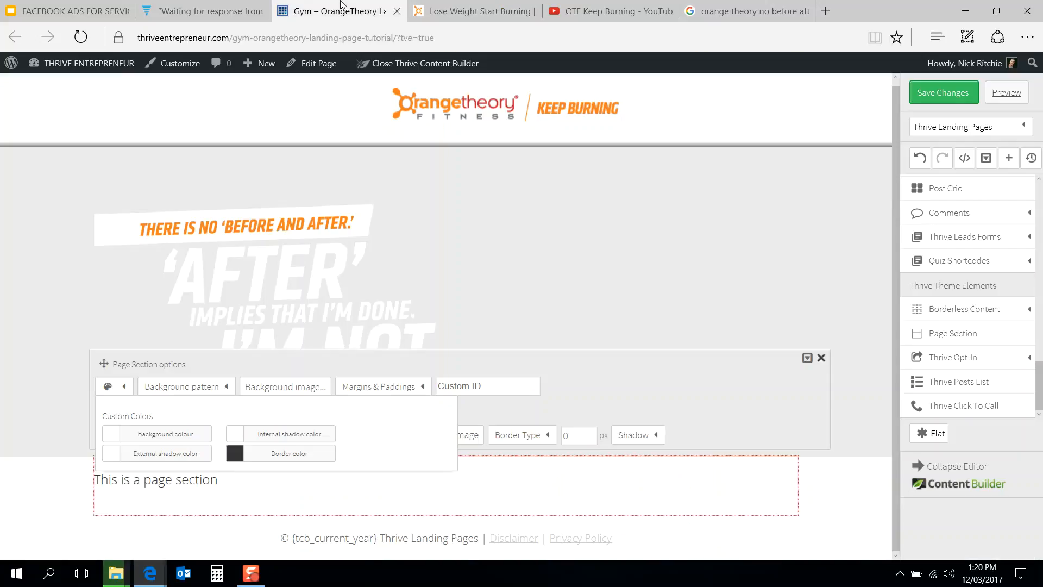
{"action": "left_click", "coordinate": [841, 479]}
{"action": "scroll", "coordinate": [986, 285], "scroll_direction": "up", "scroll_amount": 10}
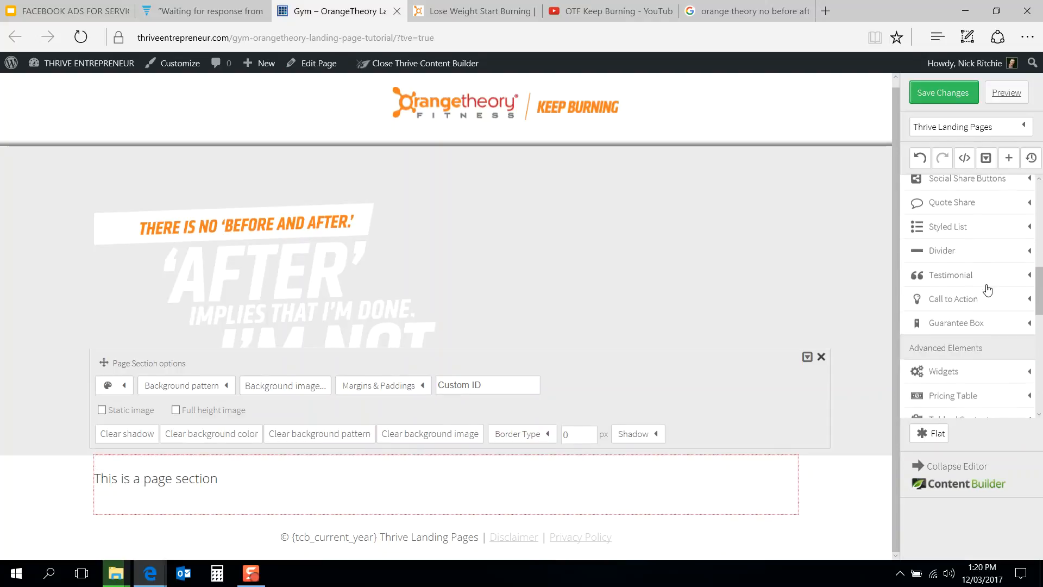
{"action": "scroll", "coordinate": [986, 293], "scroll_direction": "up", "scroll_amount": 2}
{"action": "scroll", "coordinate": [987, 294], "scroll_direction": "down", "scroll_amount": 6}
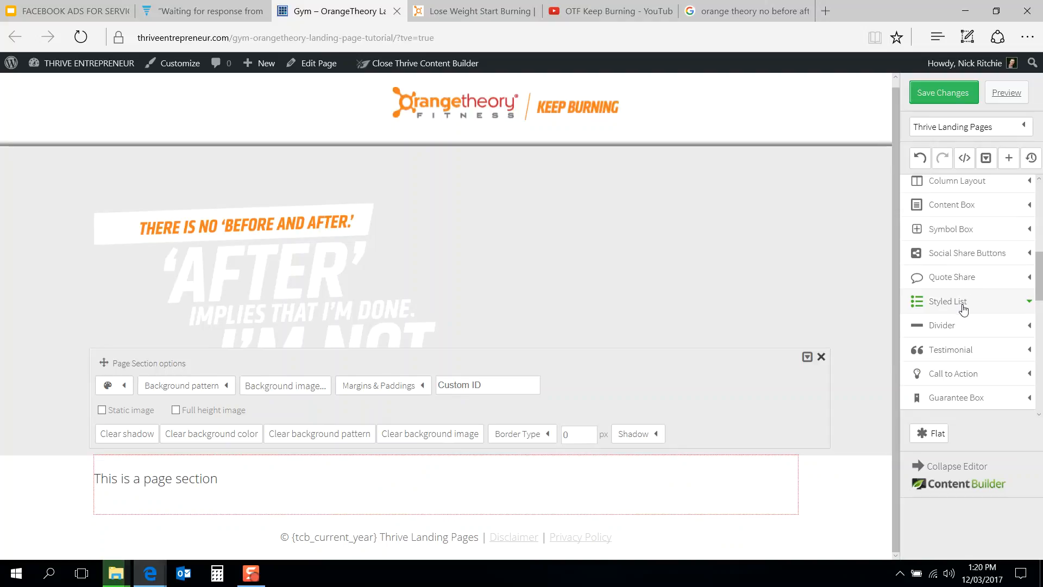
Step: Add a Style 1 styled list below the bottom page section
{"action": "left_click", "coordinate": [962, 305]}
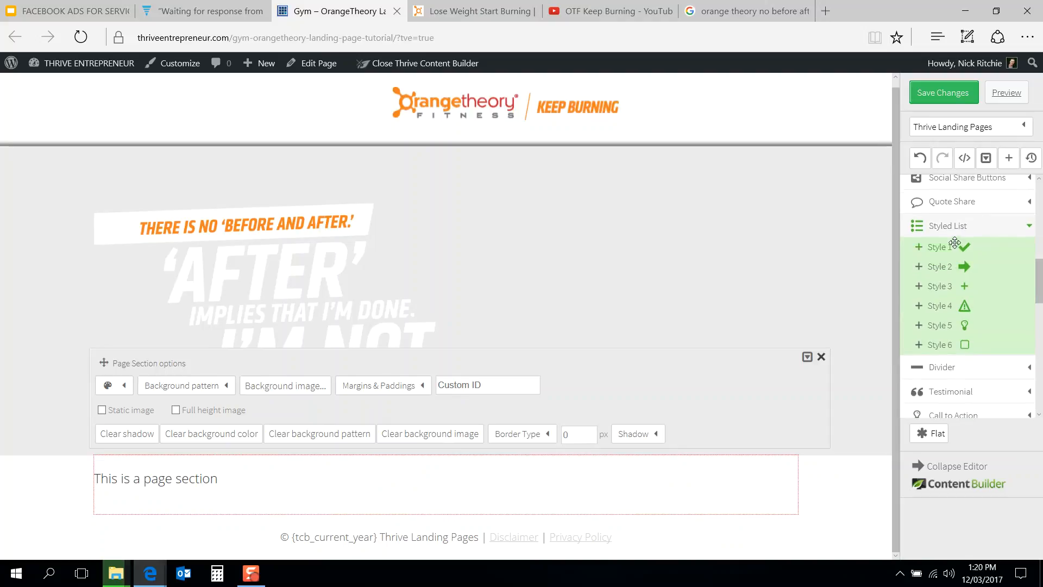
{"action": "left_click", "coordinate": [492, 5]}
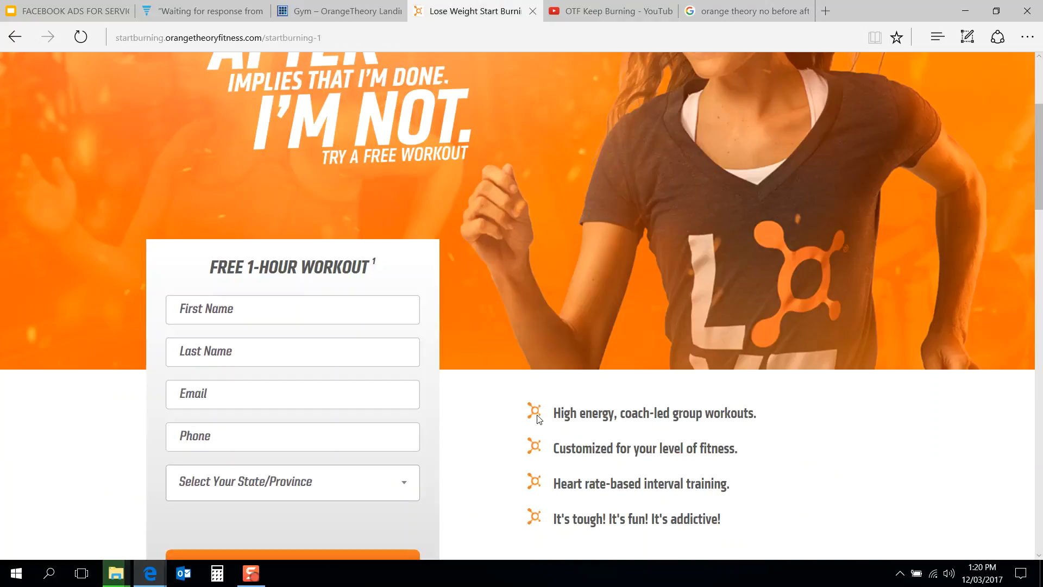
{"action": "left_click", "coordinate": [359, 4]}
{"action": "scroll", "coordinate": [949, 280], "scroll_direction": "up", "scroll_amount": 3}
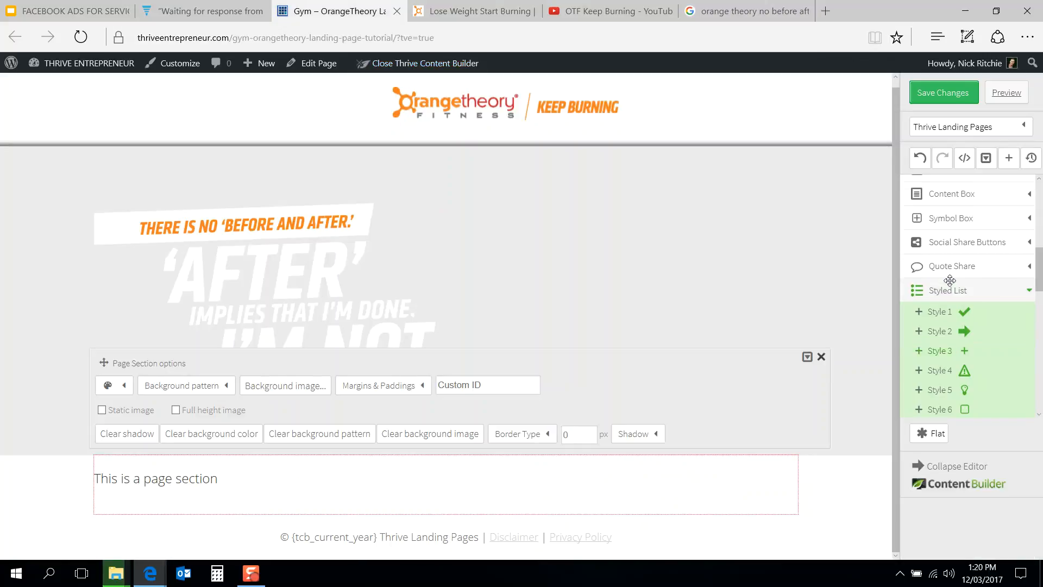
{"action": "scroll", "coordinate": [950, 280], "scroll_direction": "down", "scroll_amount": 2}
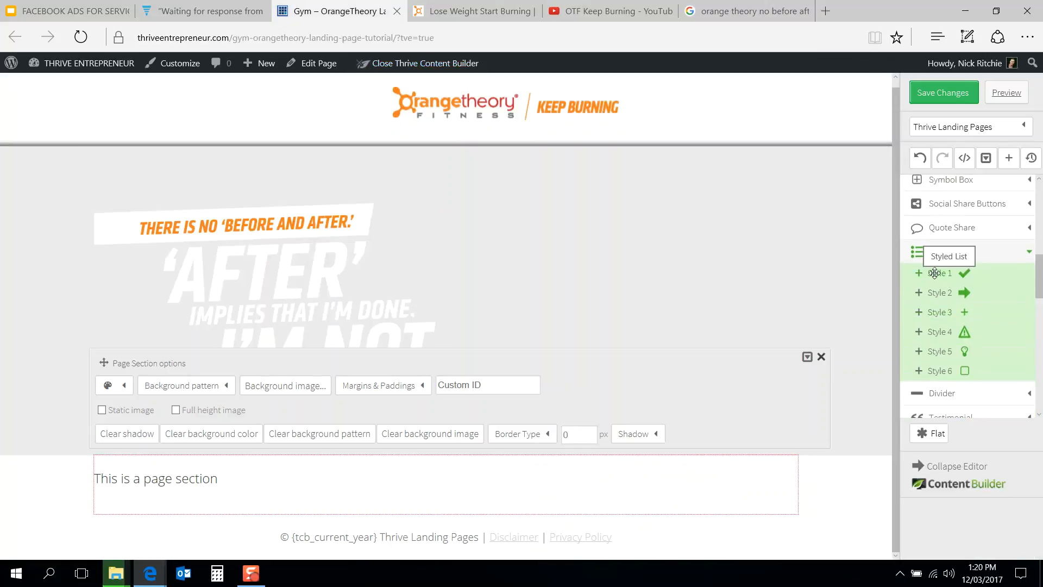
{"action": "left_click", "coordinate": [937, 273]}
{"action": "scroll", "coordinate": [467, 468], "scroll_direction": "down", "scroll_amount": 1}
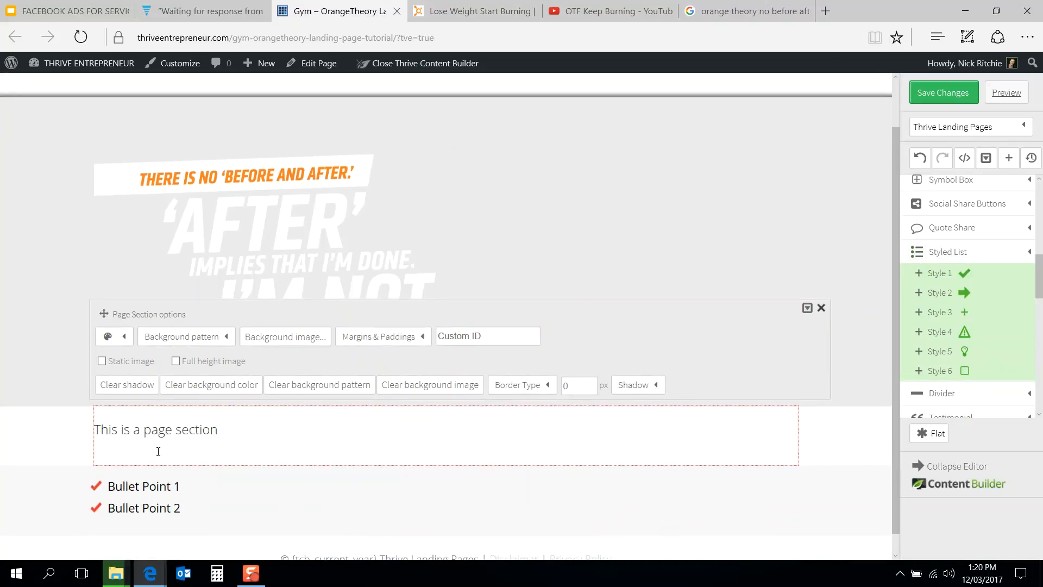
Step: Arrange the bullet list and the page section text as two columns, with the list on the right
{"action": "left_click", "coordinate": [38, 420]}
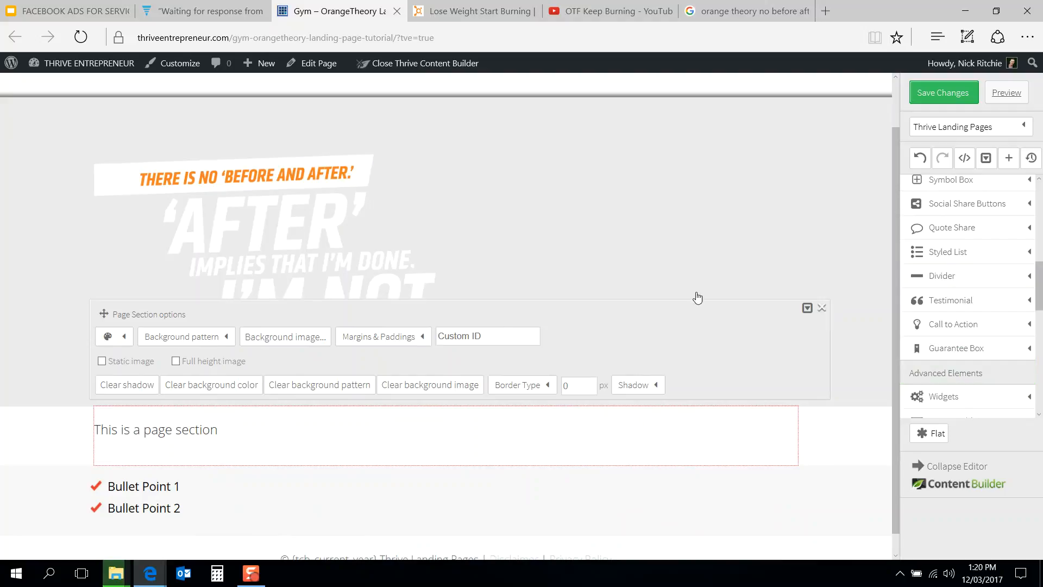
{"action": "left_click", "coordinate": [821, 309]}
{"action": "left_click_drag", "start_coordinate": [435, 432], "coordinate": [513, 430]}
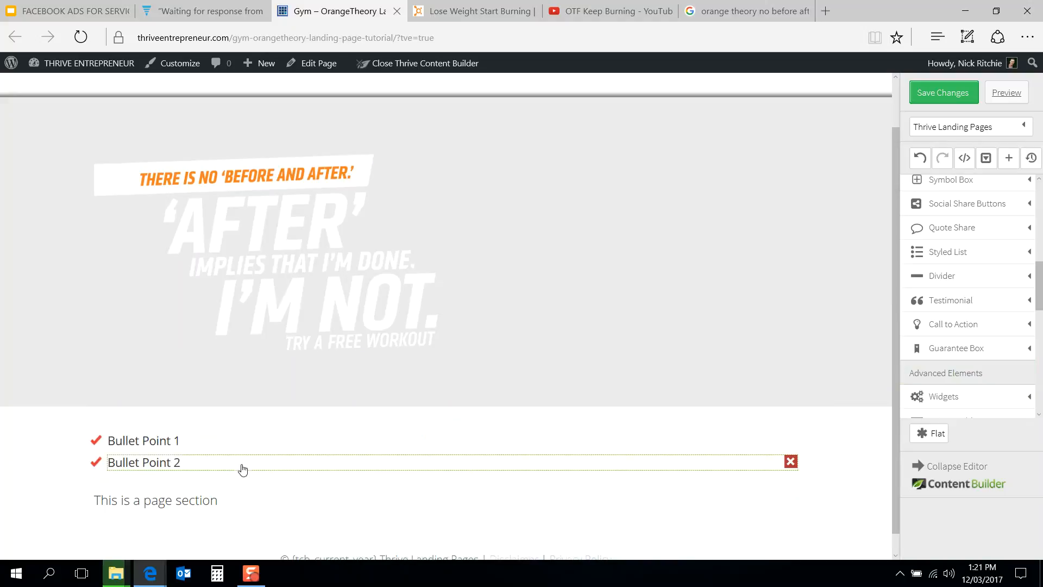
{"action": "left_click_drag", "start_coordinate": [223, 471], "coordinate": [271, 508]}
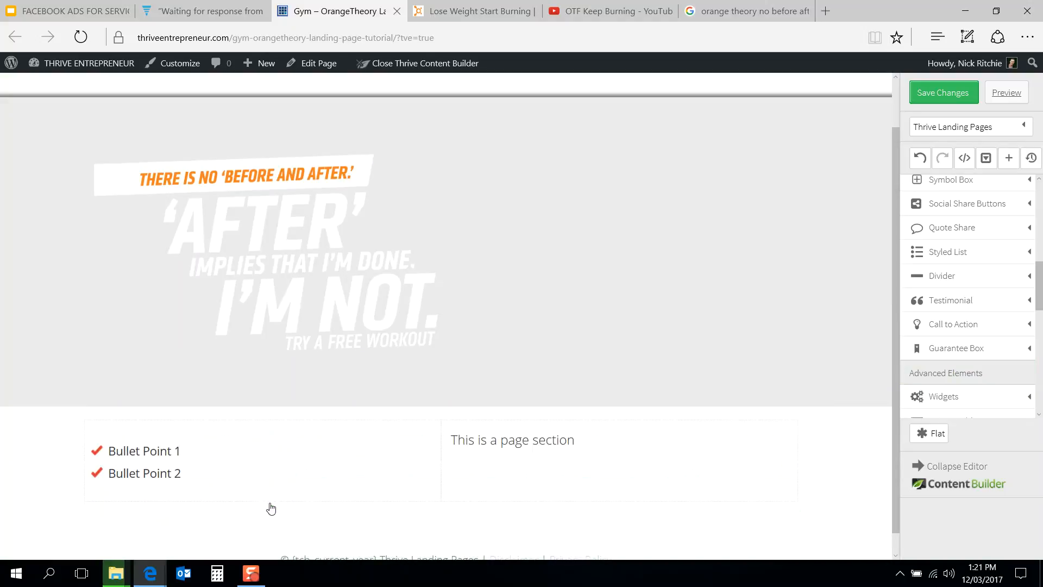
{"action": "left_click_drag", "start_coordinate": [517, 455], "coordinate": [736, 435]}
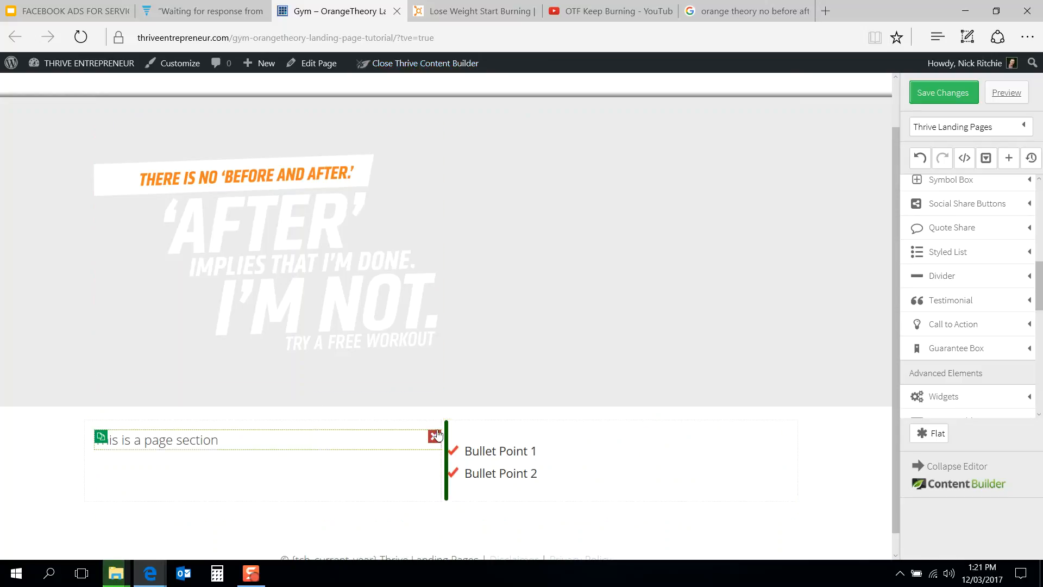
Step: Review the reference page's signup form and feature list layout
{"action": "left_click", "coordinate": [479, 8]}
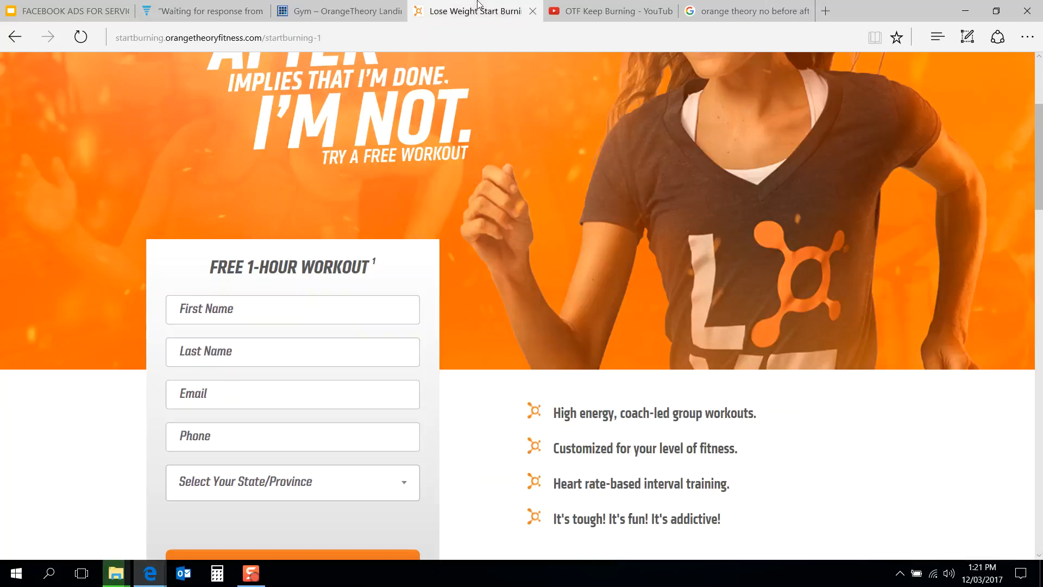
{"action": "scroll", "coordinate": [308, 339], "scroll_direction": "down", "scroll_amount": 3}
{"action": "scroll", "coordinate": [308, 339], "scroll_direction": "up", "scroll_amount": 2}
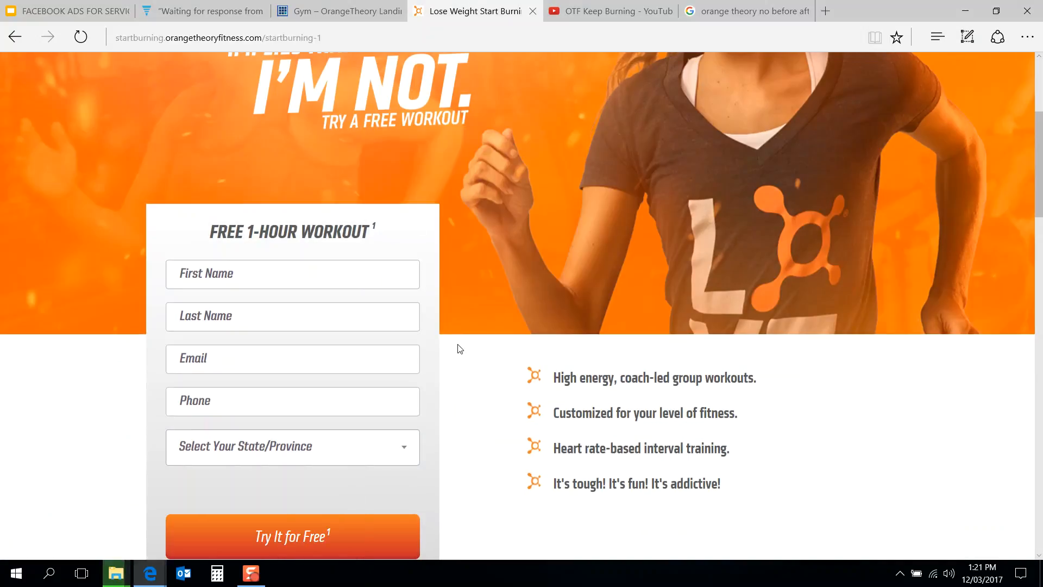
{"action": "scroll", "coordinate": [459, 348], "scroll_direction": "down", "scroll_amount": 1}
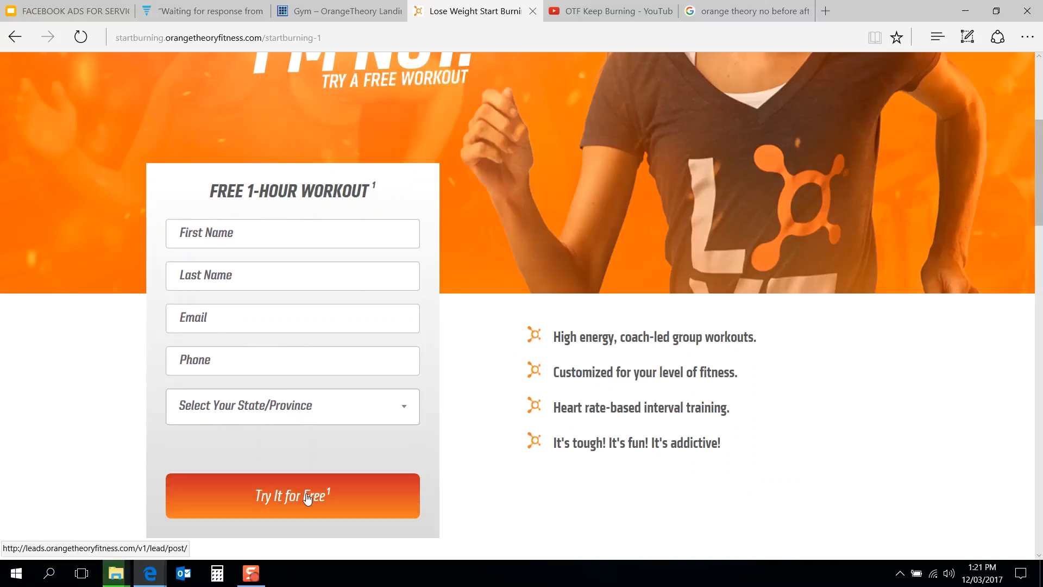
{"action": "left_click", "coordinate": [354, 5]}
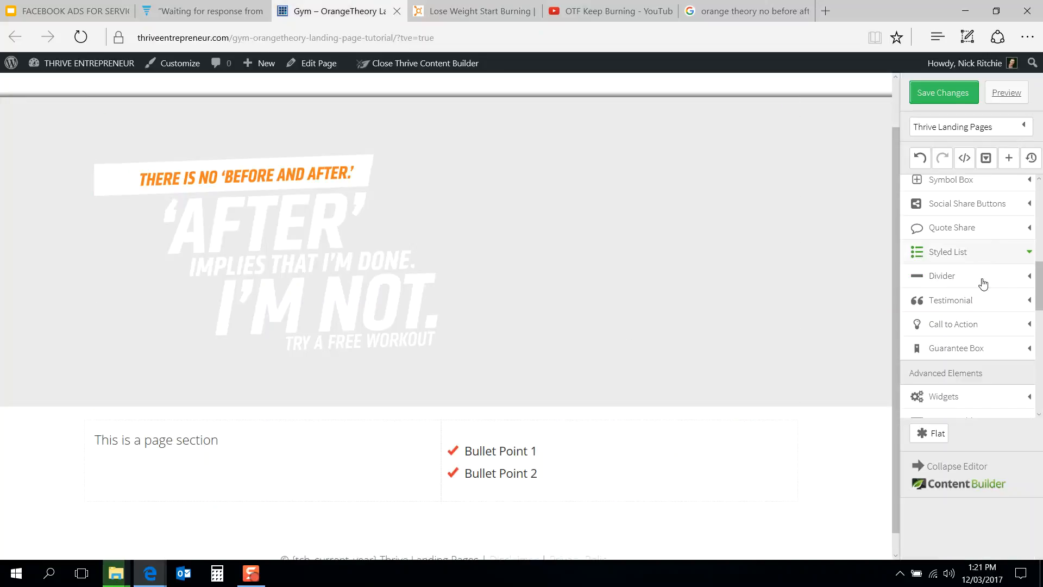
{"action": "scroll", "coordinate": [979, 296], "scroll_direction": "down", "scroll_amount": 5}
{"action": "scroll", "coordinate": [979, 302], "scroll_direction": "down", "scroll_amount": 4}
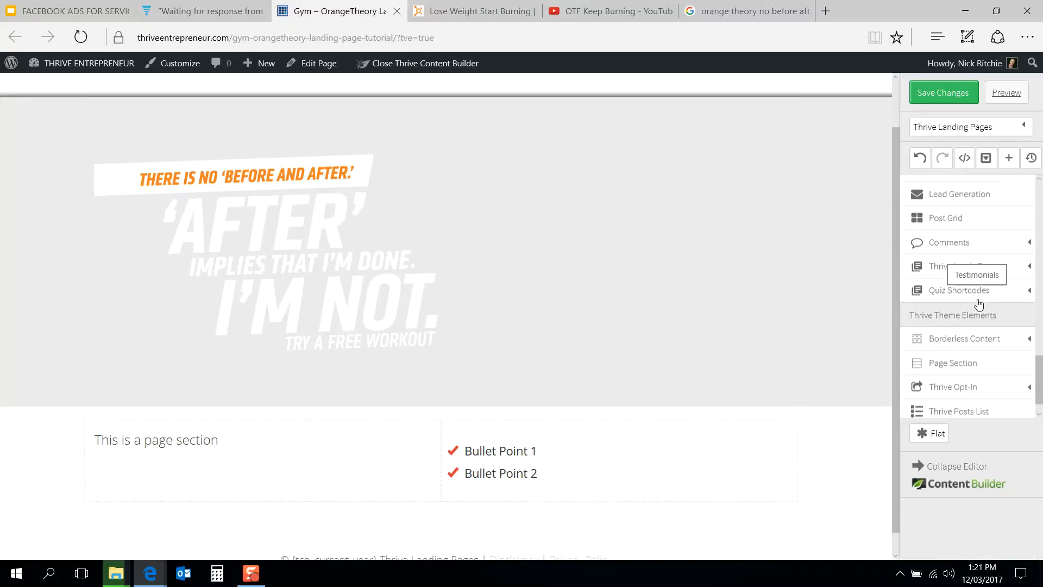
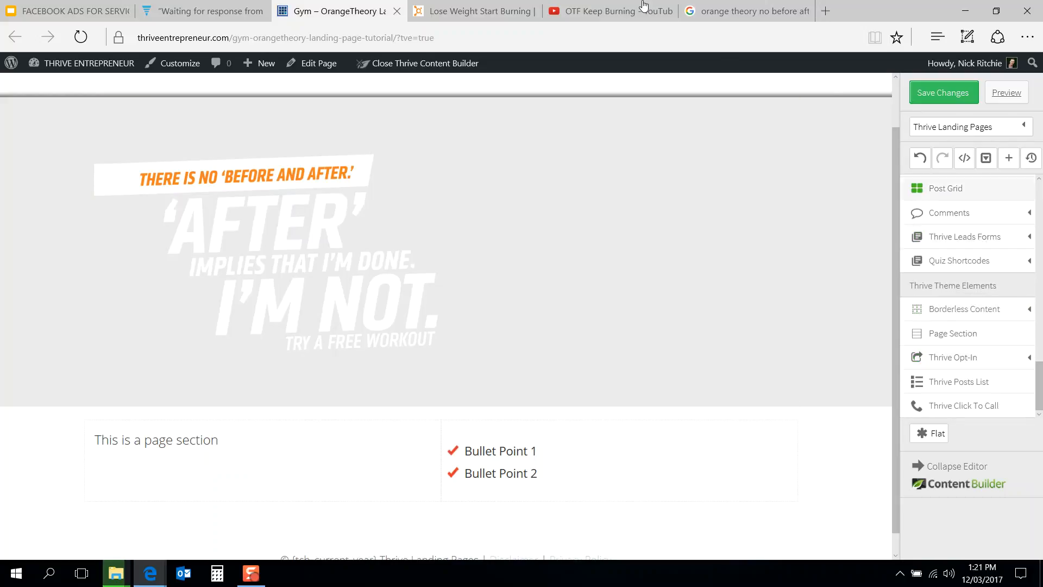
Step: Add the tiki-taco-voucher-1 Thrive Opt-In form below the two-column section
{"action": "mouse_move", "coordinate": [644, 4]}
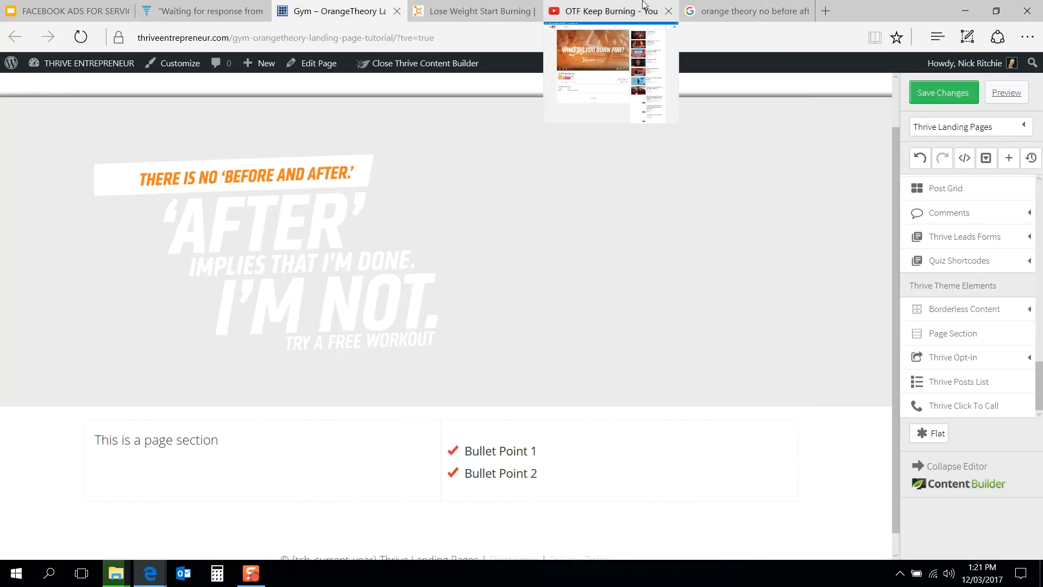
{"action": "left_click", "coordinate": [450, 9]}
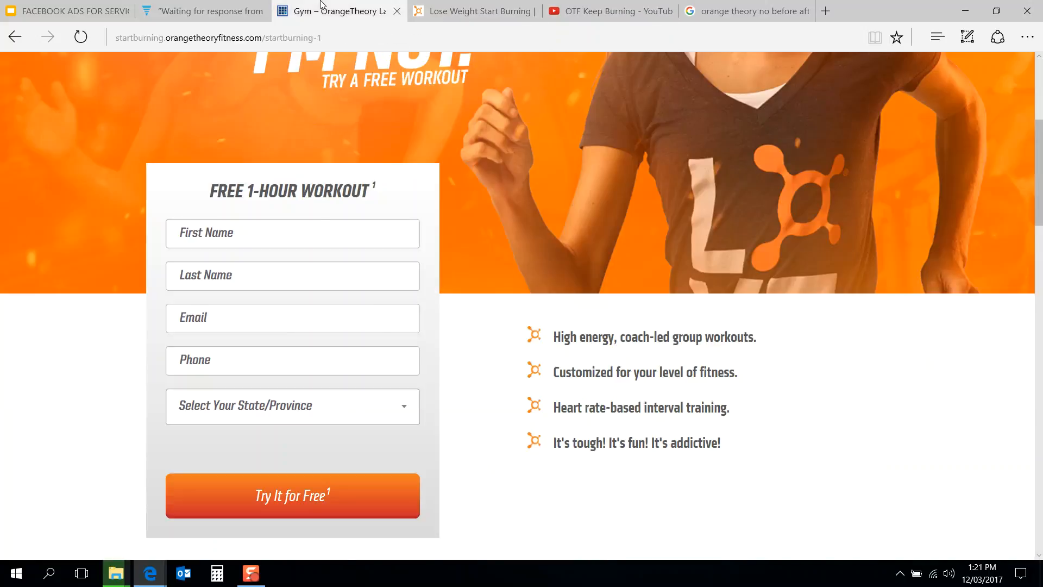
{"action": "left_click", "coordinate": [321, 4]}
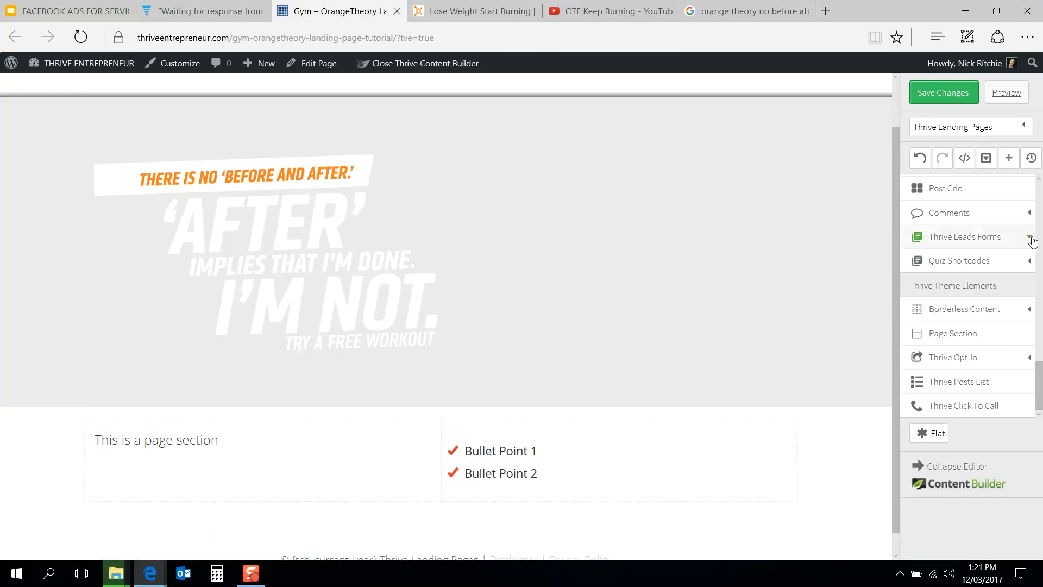
{"action": "left_click", "coordinate": [990, 358]}
{"action": "scroll", "coordinate": [992, 361], "scroll_direction": "down", "scroll_amount": 2}
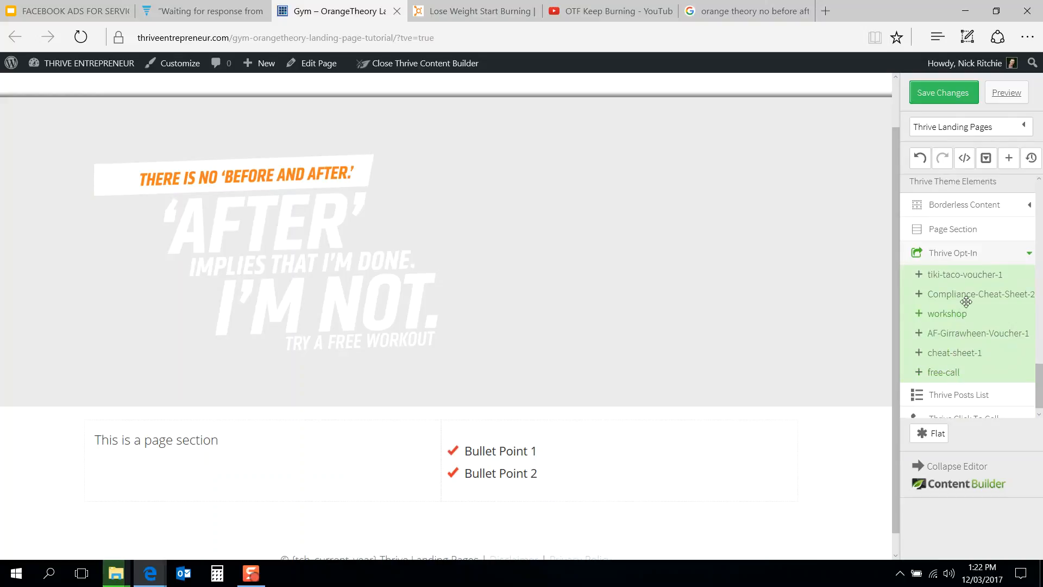
{"action": "left_click_drag", "start_coordinate": [966, 273], "coordinate": [967, 274]}
{"action": "left_click_drag", "start_coordinate": [965, 274], "coordinate": [154, 462]}
{"action": "left_click_drag", "start_coordinate": [955, 274], "coordinate": [360, 372]}
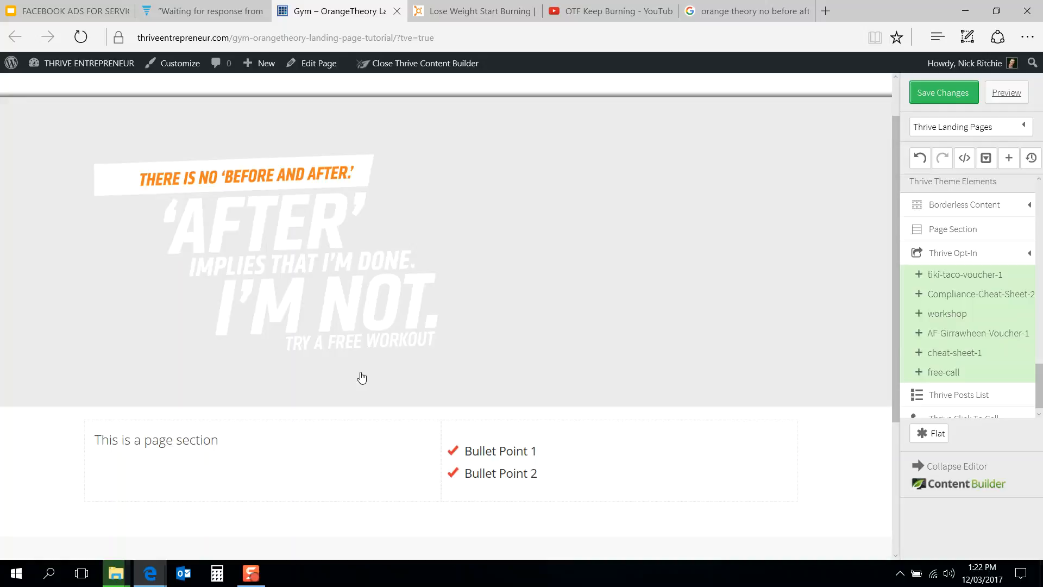
{"action": "scroll", "coordinate": [362, 377], "scroll_direction": "down", "scroll_amount": 4}
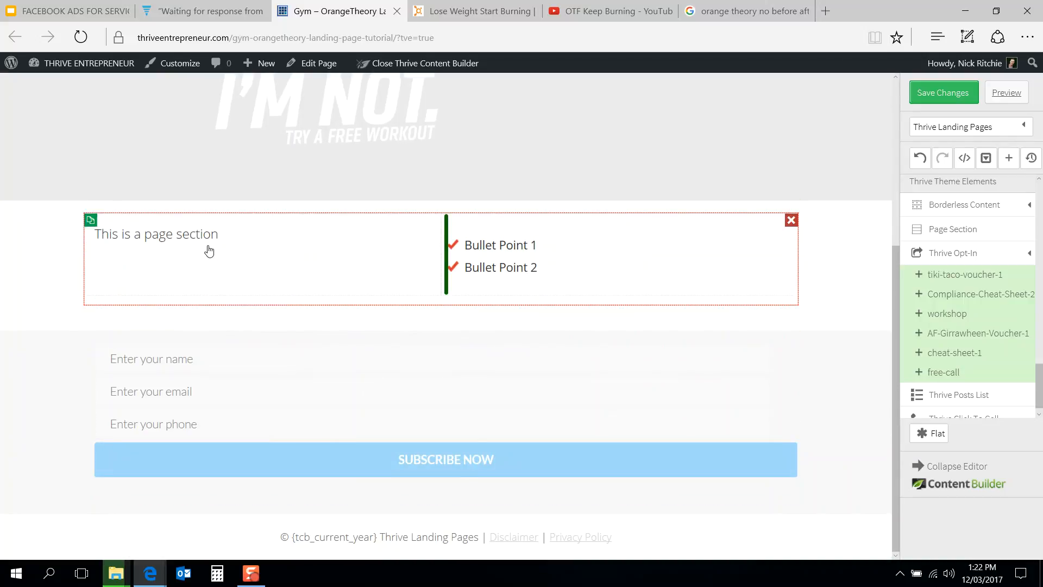
Step: Move the opt-in form into the left column beneath the page section text
{"action": "left_click", "coordinate": [169, 349]}
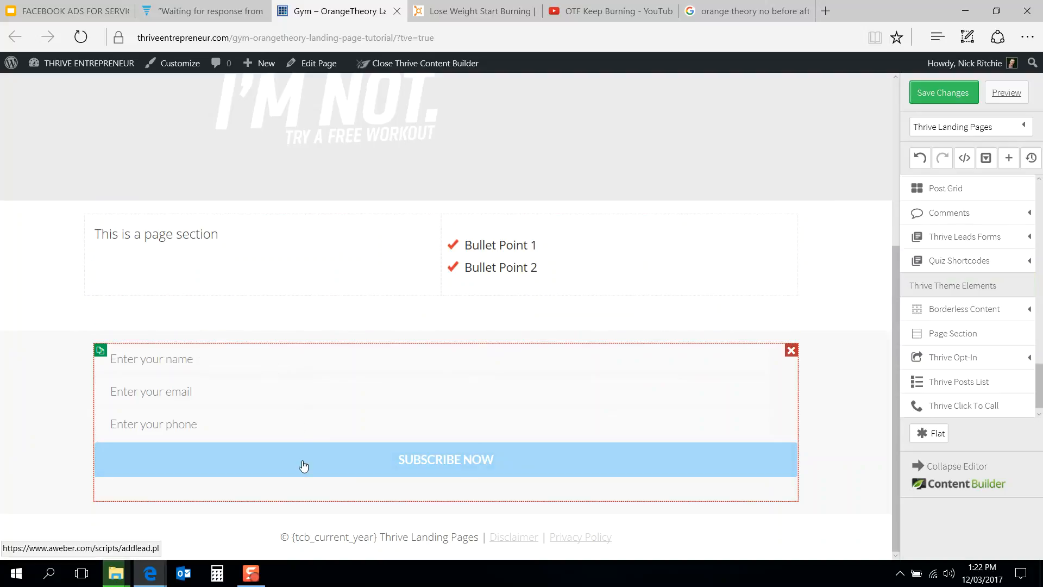
{"action": "left_click_drag", "start_coordinate": [310, 489], "coordinate": [178, 246]}
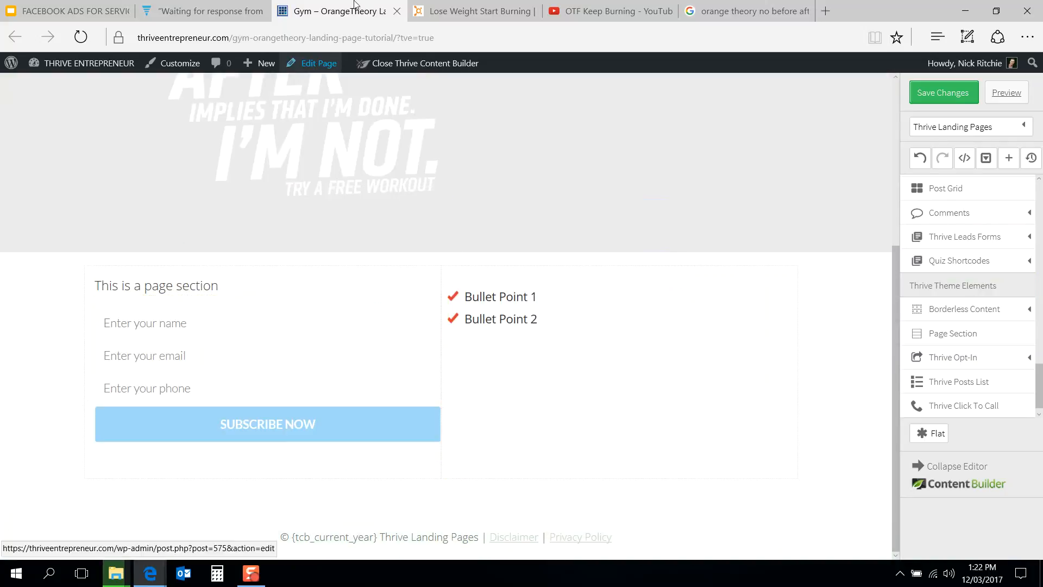
{"action": "left_click", "coordinate": [465, 4]}
{"action": "left_click", "coordinate": [332, 11]}
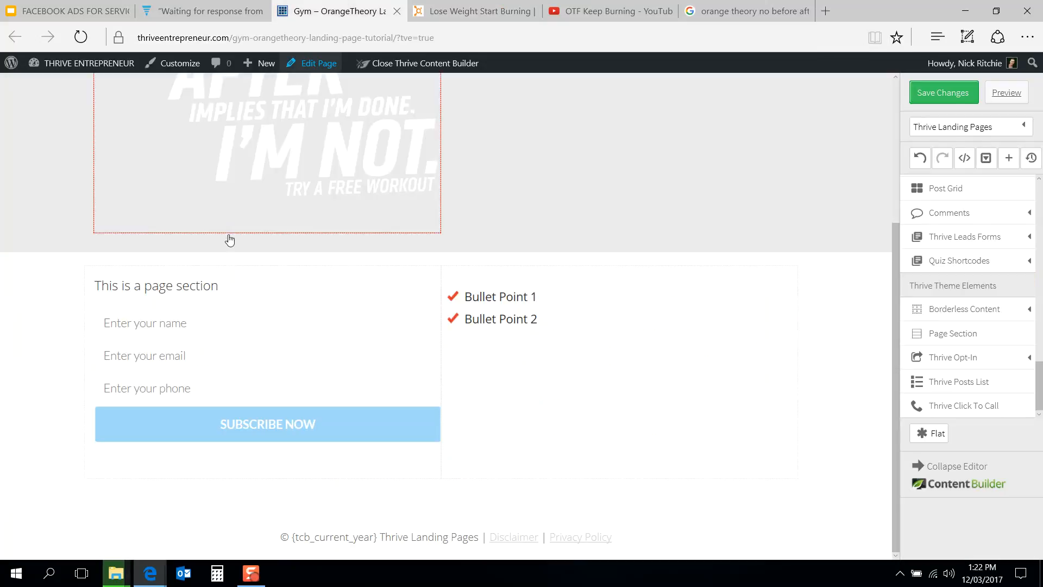
Step: Replace the left column's page section text with FREE 1-HOUR WORKOUT
{"action": "left_click", "coordinate": [202, 286]}
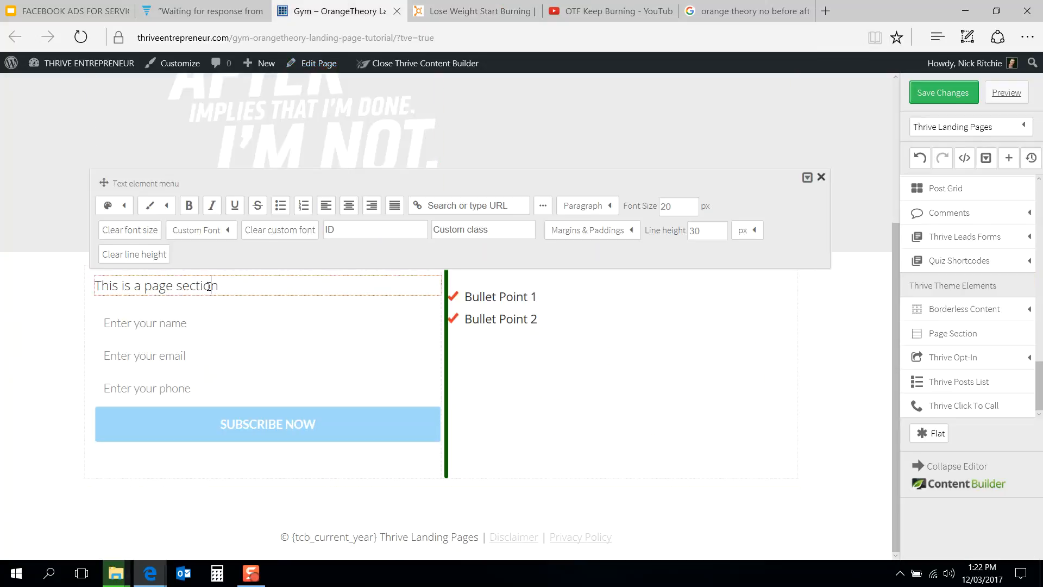
{"action": "double_click", "coordinate": [210, 285]}
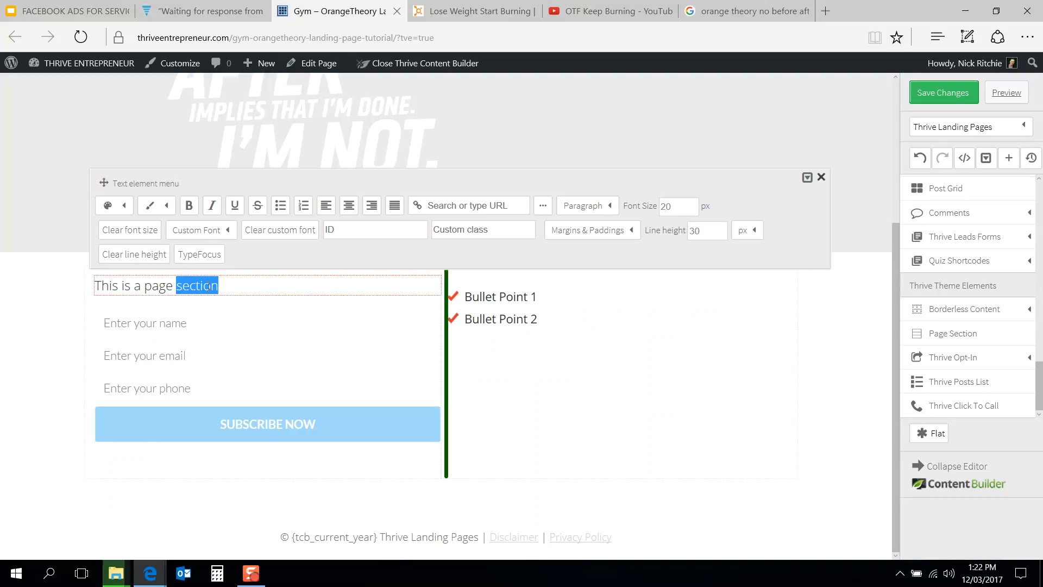
{"action": "left_click", "coordinate": [229, 290]}
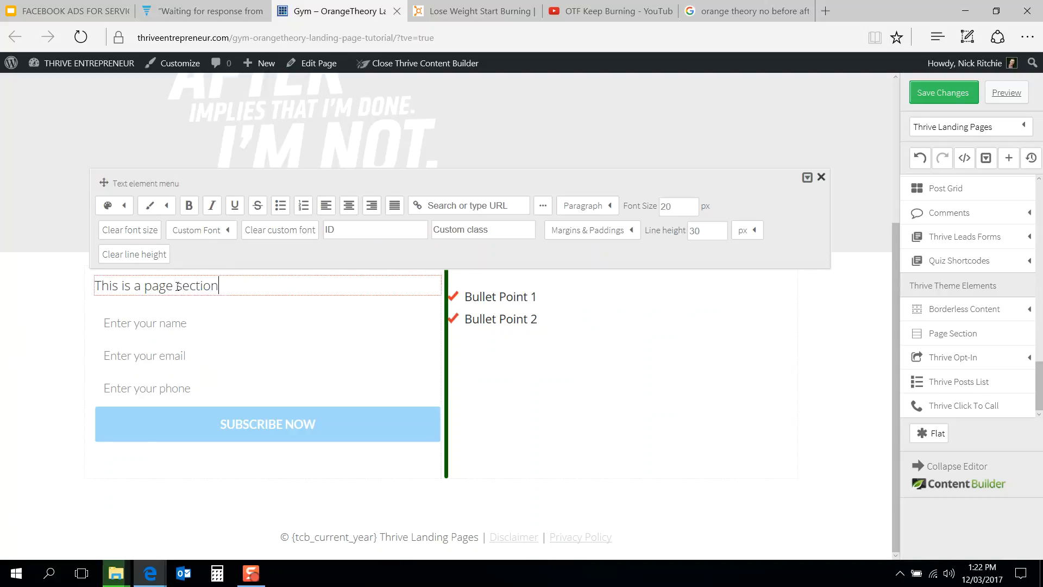
{"action": "left_click_drag", "start_coordinate": [226, 286], "coordinate": [98, 285]}
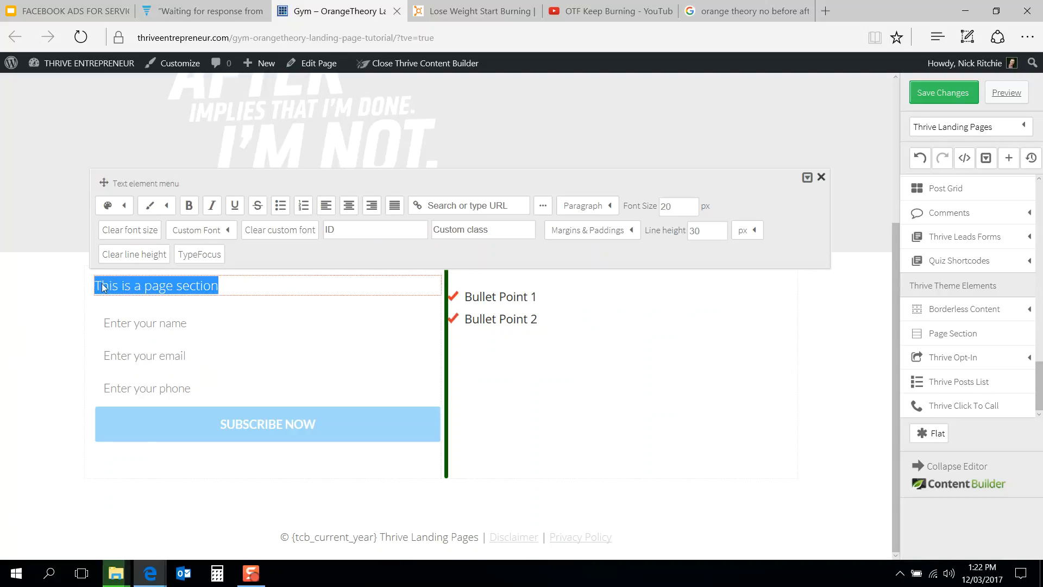
{"action": "type", "text": "FREE 1-HOUR WORKOUT"}
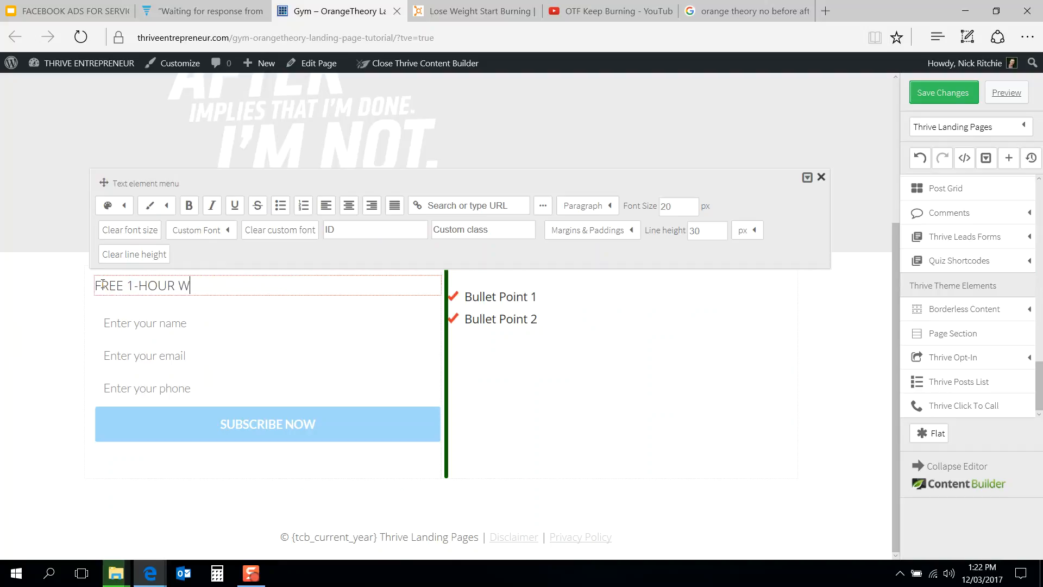
Step: Make the FREE 1-HOUR WORKOUT heading bold, centered, and 26 px in font size
{"action": "left_click", "coordinate": [428, 5]}
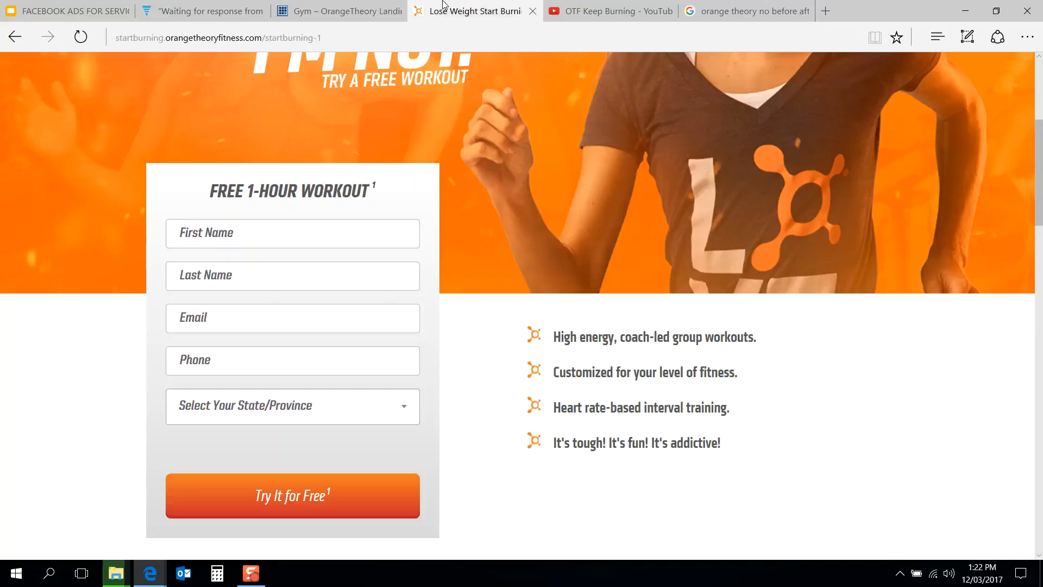
{"action": "left_click", "coordinate": [334, 4]}
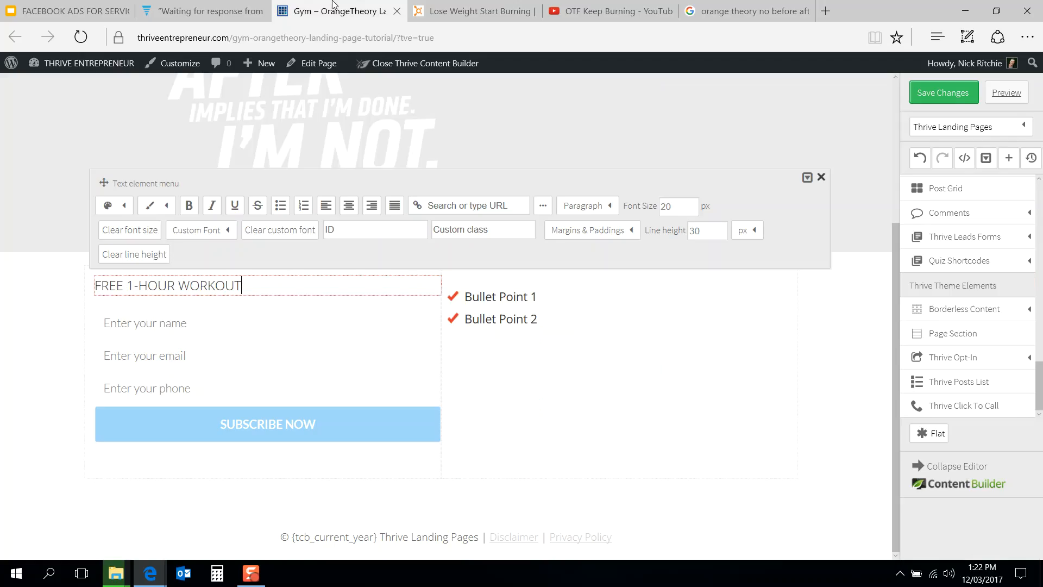
{"action": "left_click", "coordinate": [189, 208]}
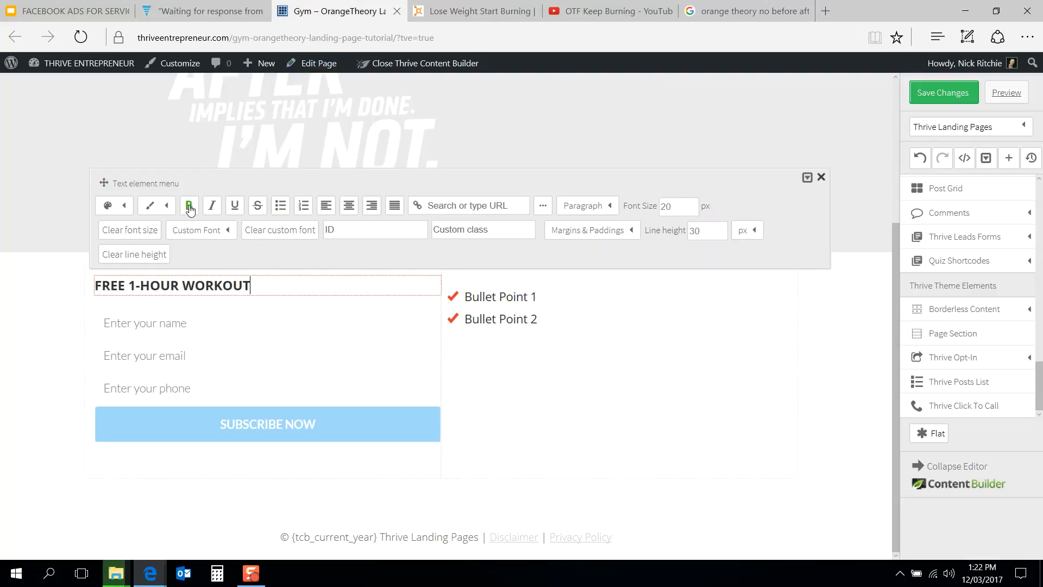
{"action": "left_click", "coordinate": [349, 211]}
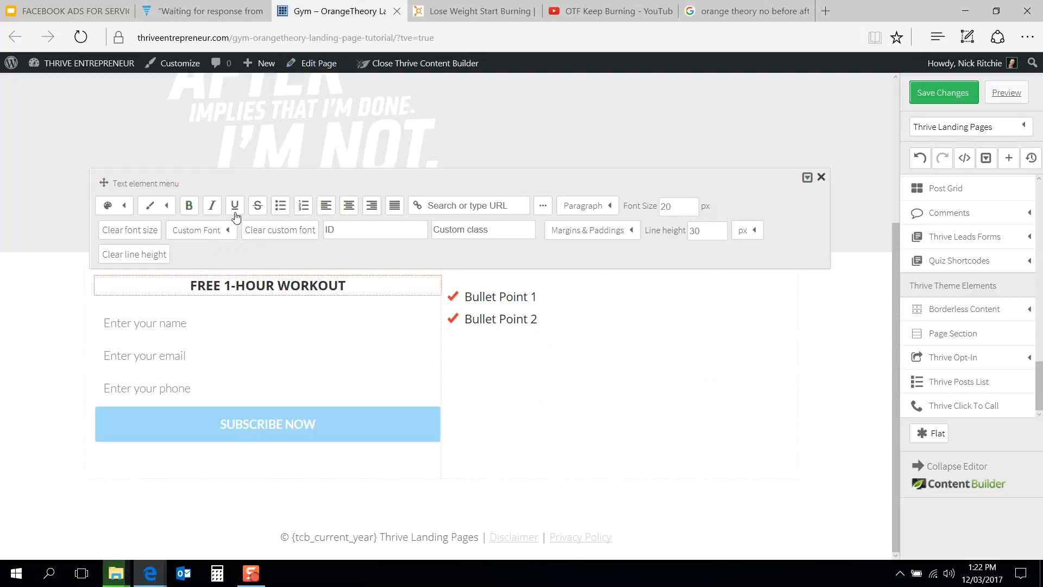
{"action": "double_click", "coordinate": [692, 207]}
{"action": "type", "text": "26"}
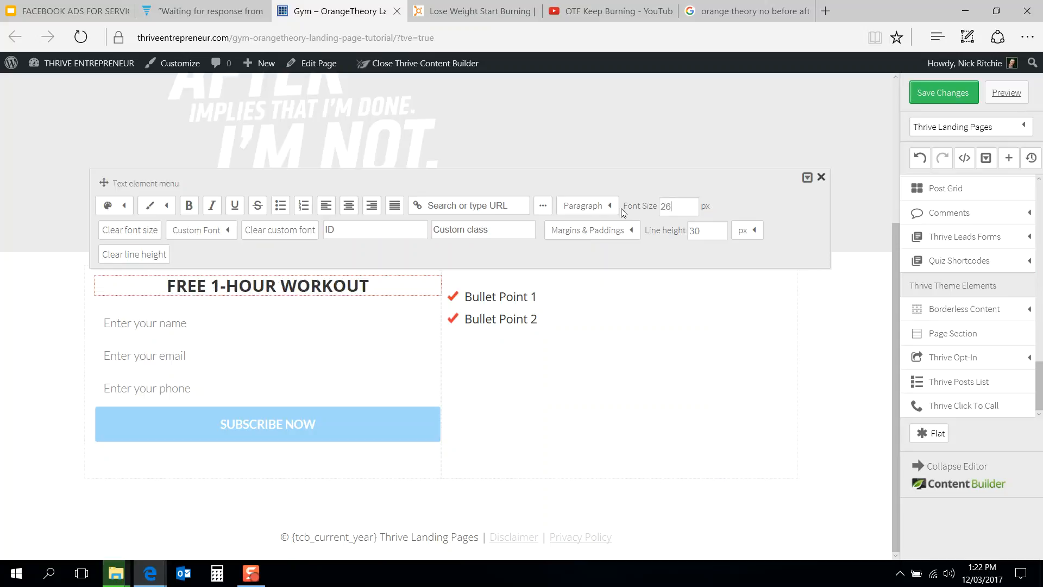
Step: Try the Lucida Console, Arial Black and Impact web standard fonts on the heading
{"action": "left_click", "coordinate": [479, 6]}
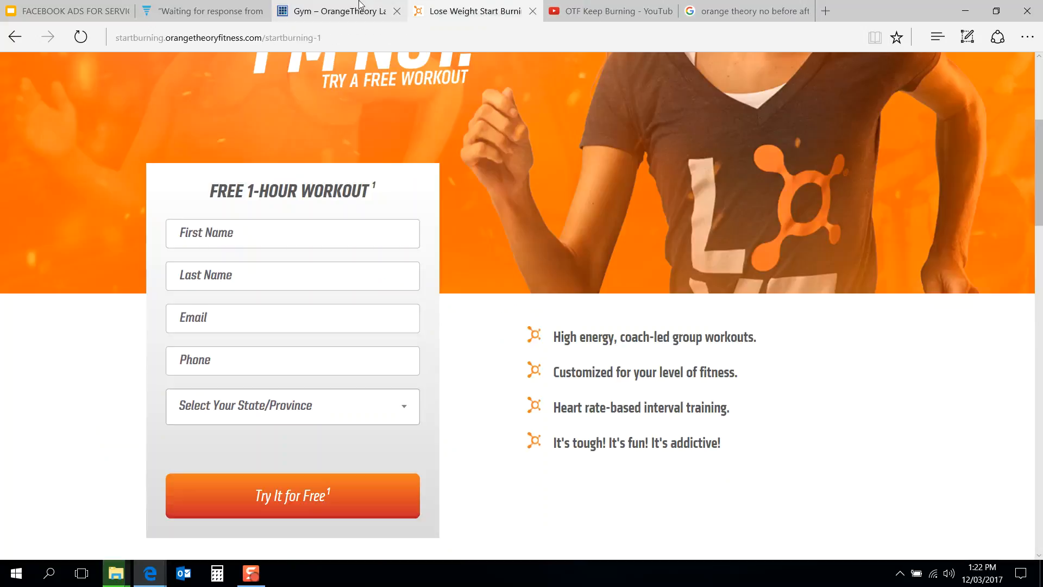
{"action": "left_click", "coordinate": [361, 5]}
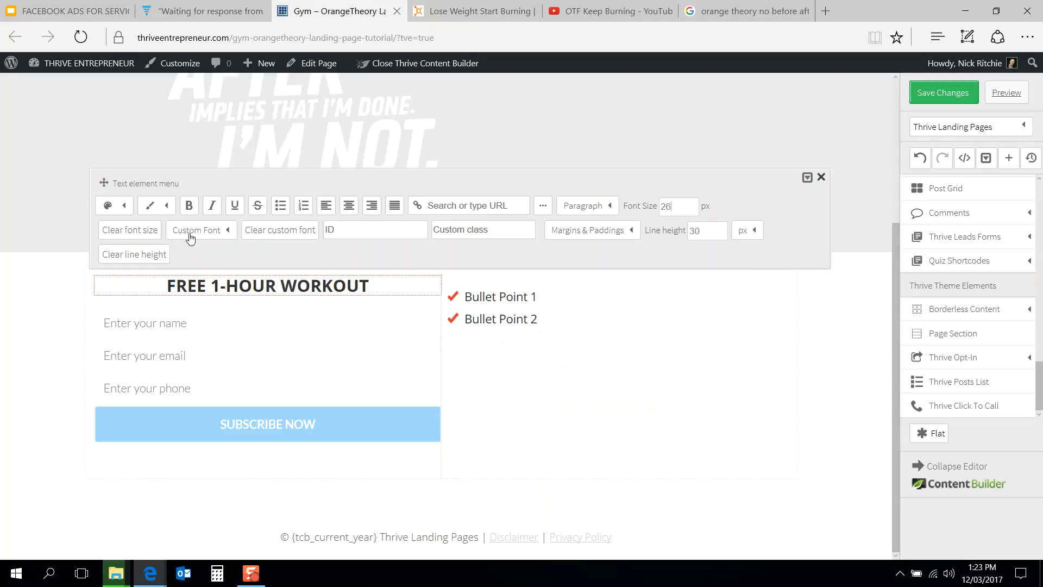
{"action": "left_click", "coordinate": [212, 230]}
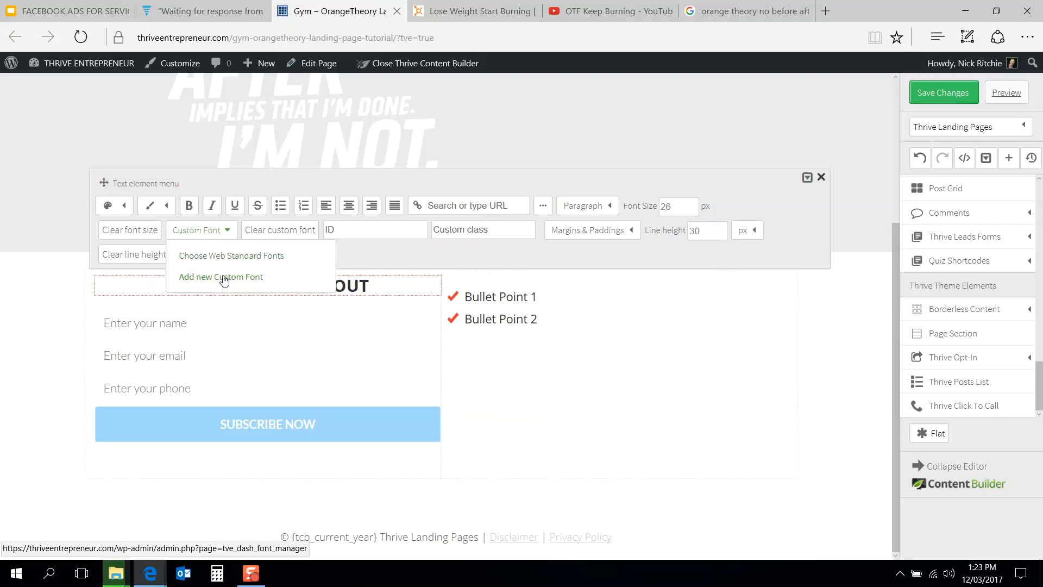
{"action": "left_click", "coordinate": [232, 256]}
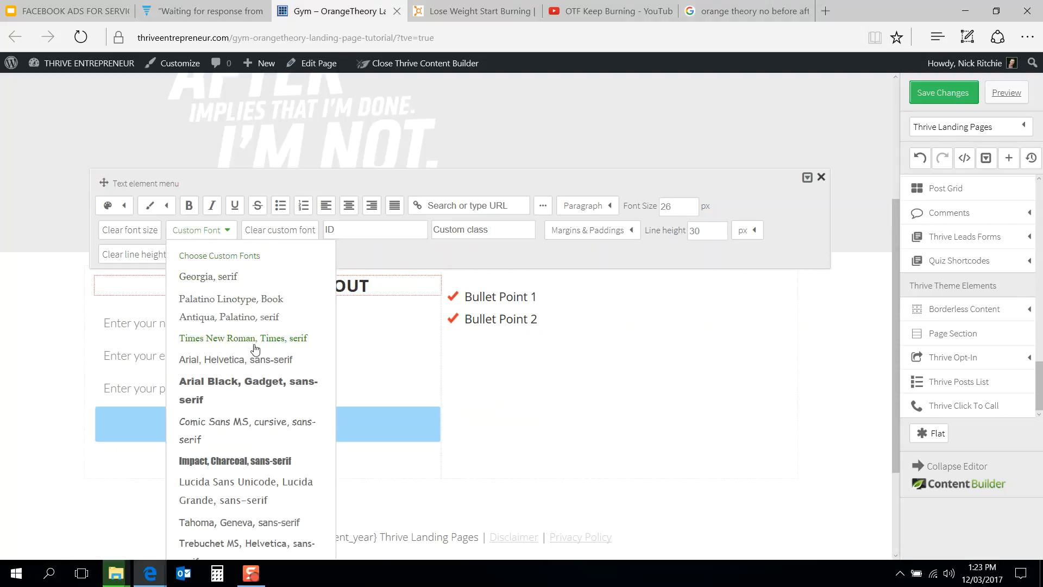
{"action": "scroll", "coordinate": [255, 349], "scroll_direction": "down", "scroll_amount": 3}
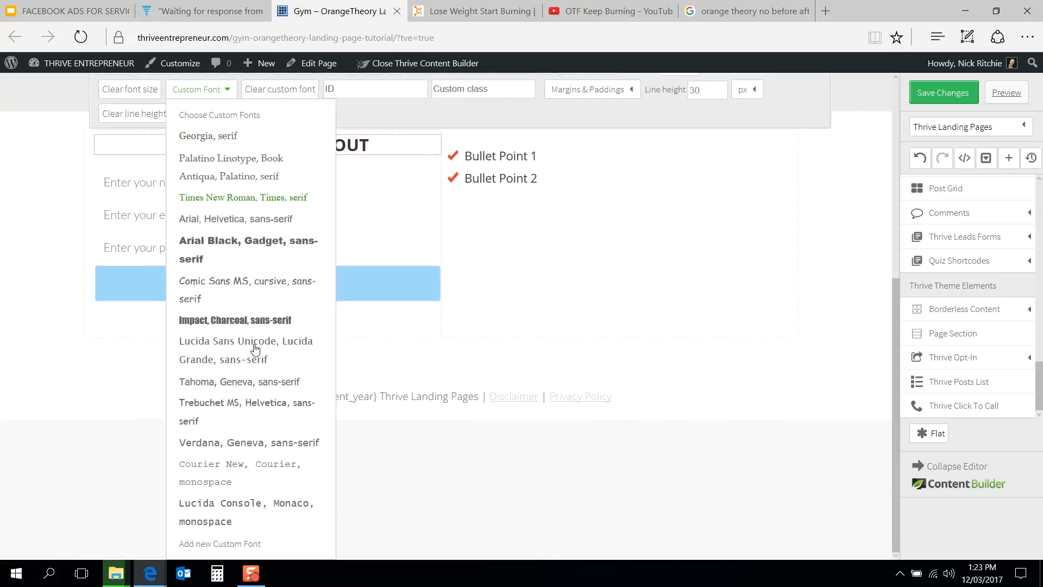
{"action": "left_click", "coordinate": [252, 501]}
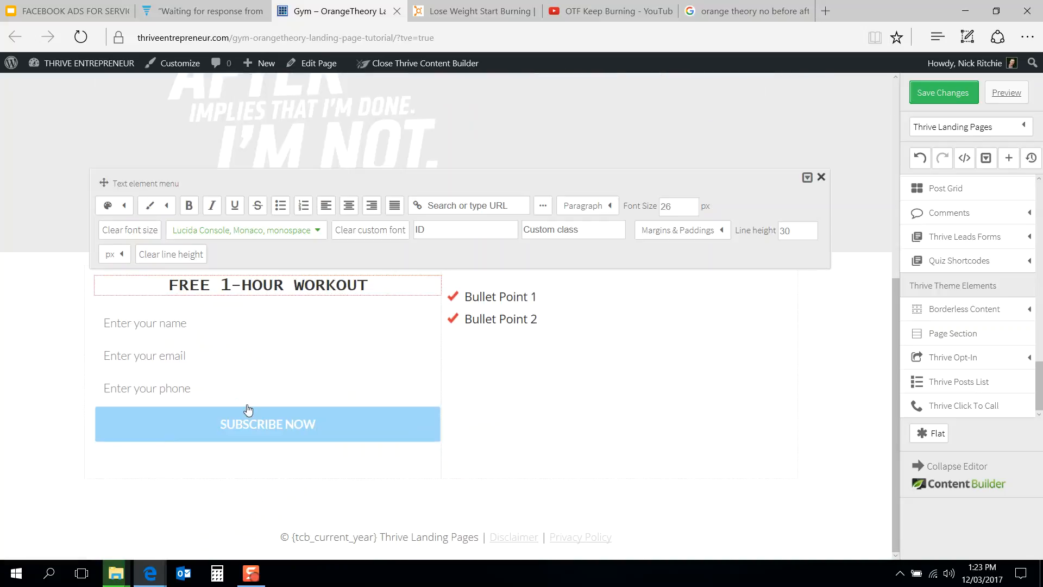
{"action": "left_click", "coordinate": [291, 237]}
{"action": "left_click", "coordinate": [281, 387]}
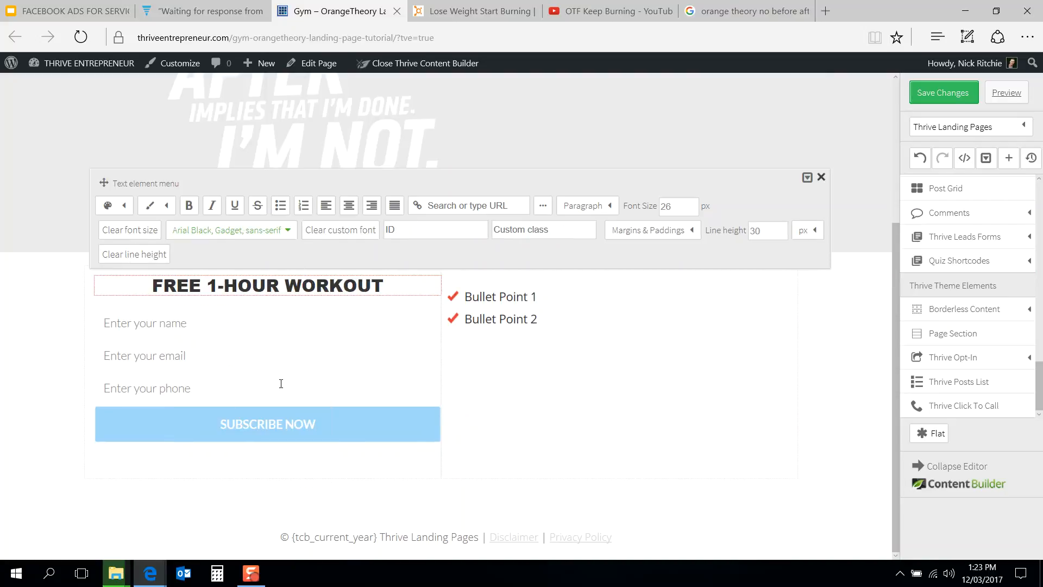
{"action": "left_click", "coordinate": [435, 8]}
{"action": "left_click", "coordinate": [364, 7]}
{"action": "left_click", "coordinate": [250, 231]}
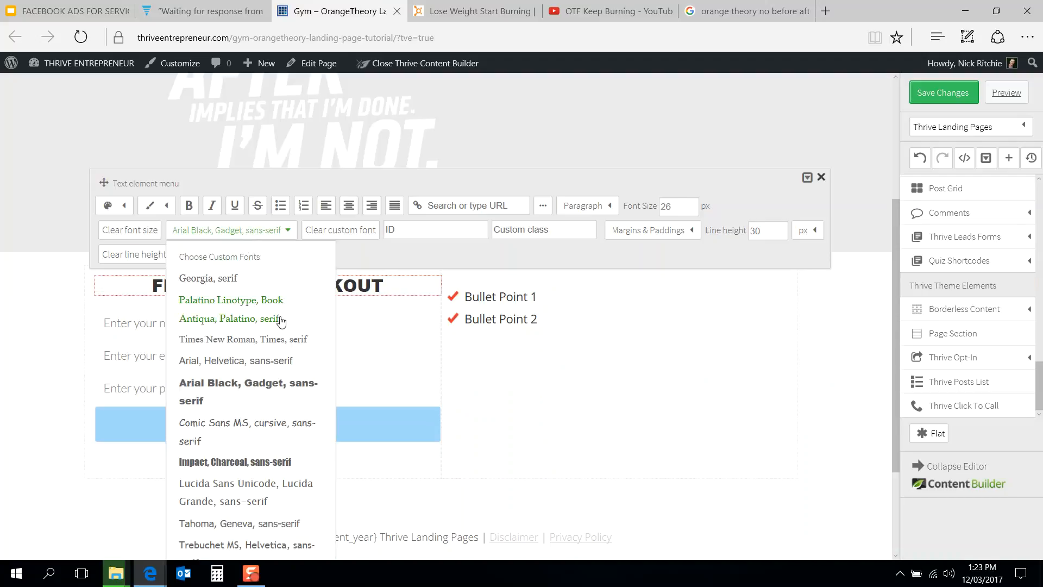
{"action": "scroll", "coordinate": [277, 321], "scroll_direction": "down", "scroll_amount": 3}
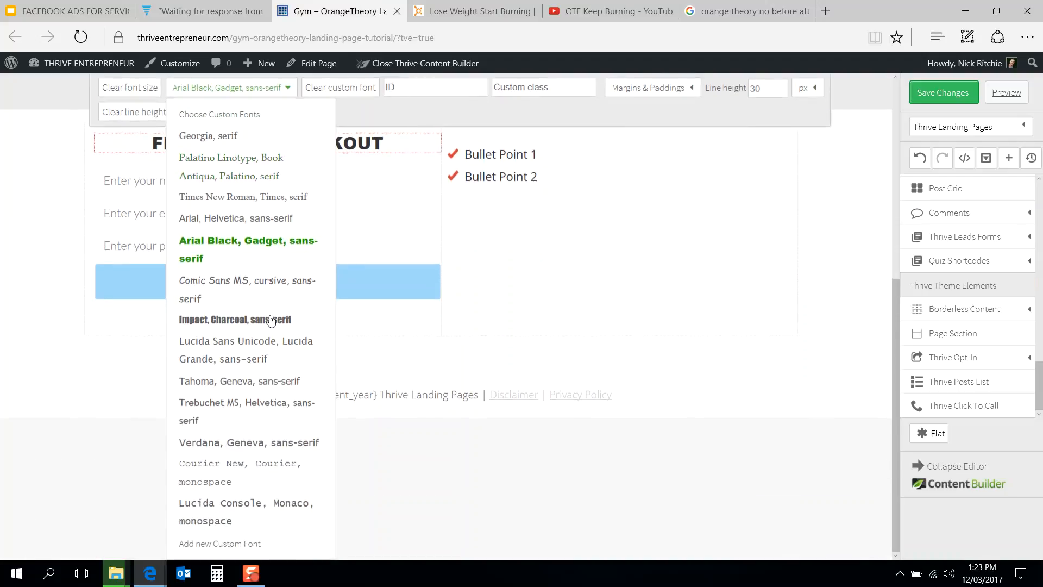
{"action": "left_click", "coordinate": [269, 321]}
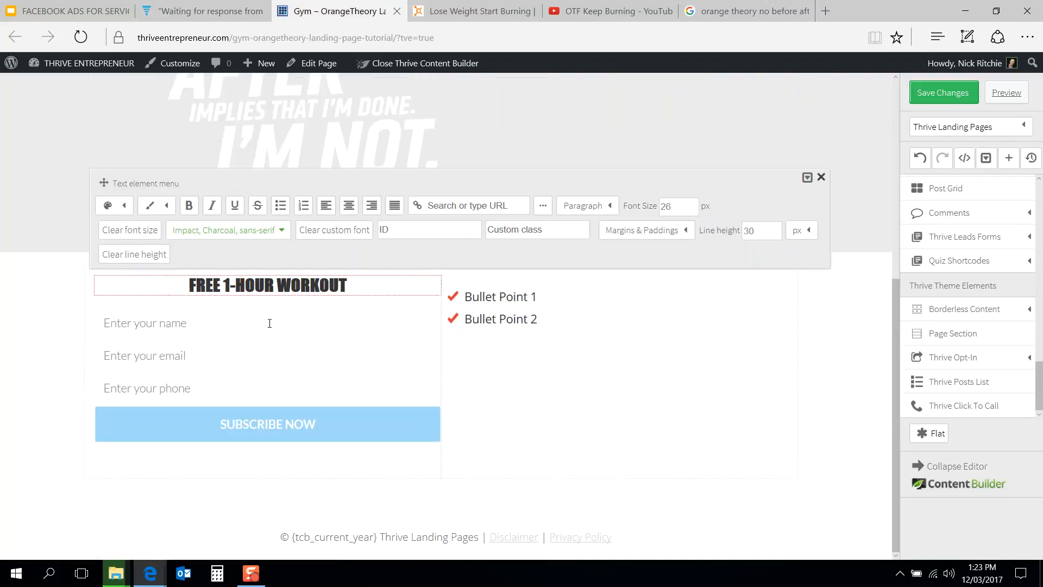
Step: Set the heading font to Lucida Sans Unicode, Lucida Grande, sans-serif and italicize it
{"action": "left_click", "coordinate": [260, 234]}
{"action": "scroll", "coordinate": [282, 365], "scroll_direction": "down", "scroll_amount": 3}
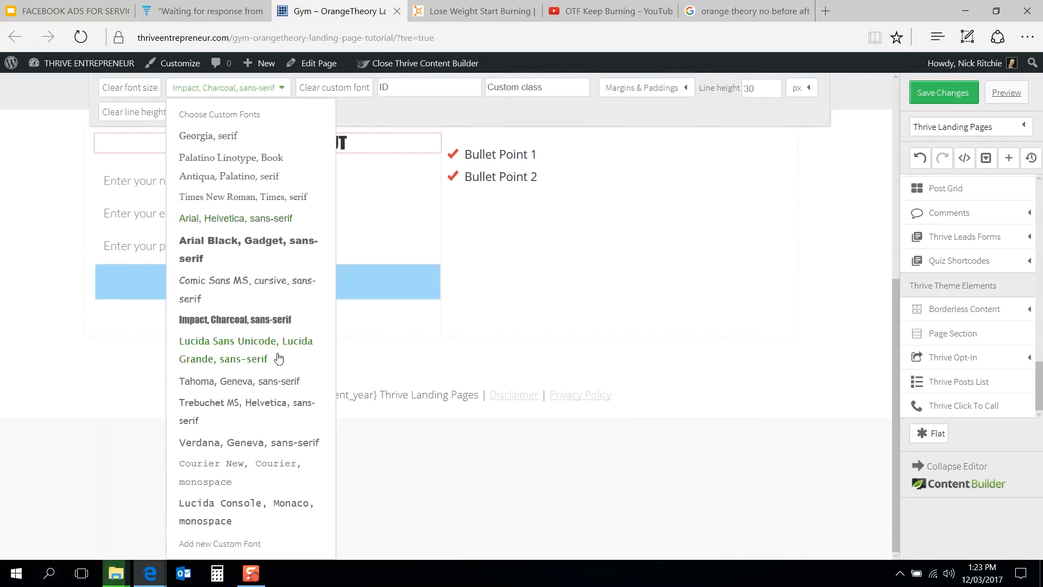
{"action": "left_click", "coordinate": [278, 352]}
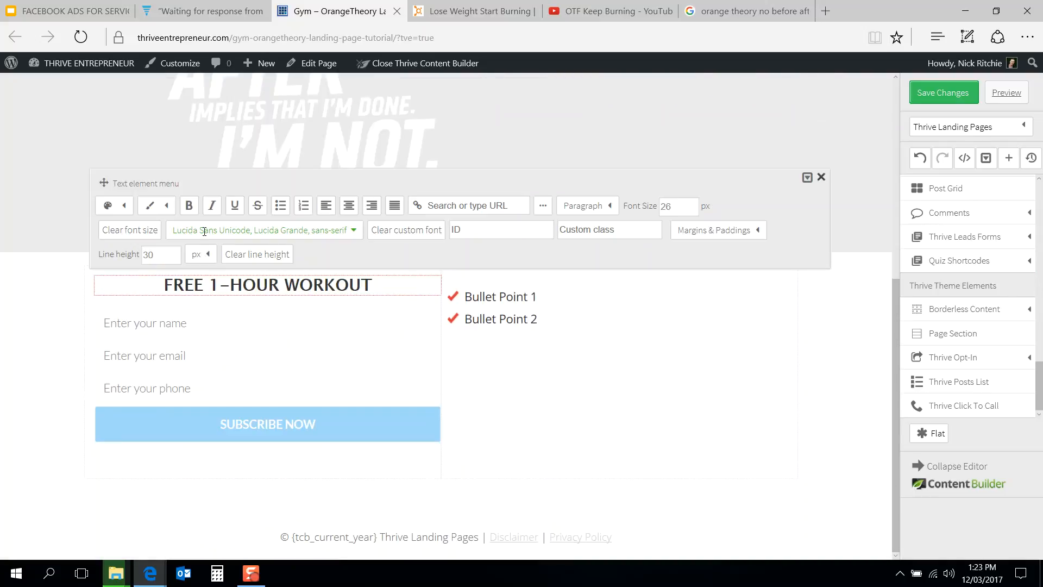
{"action": "left_click", "coordinate": [211, 206]}
{"action": "left_click", "coordinate": [188, 206]}
{"action": "left_click", "coordinate": [189, 210]}
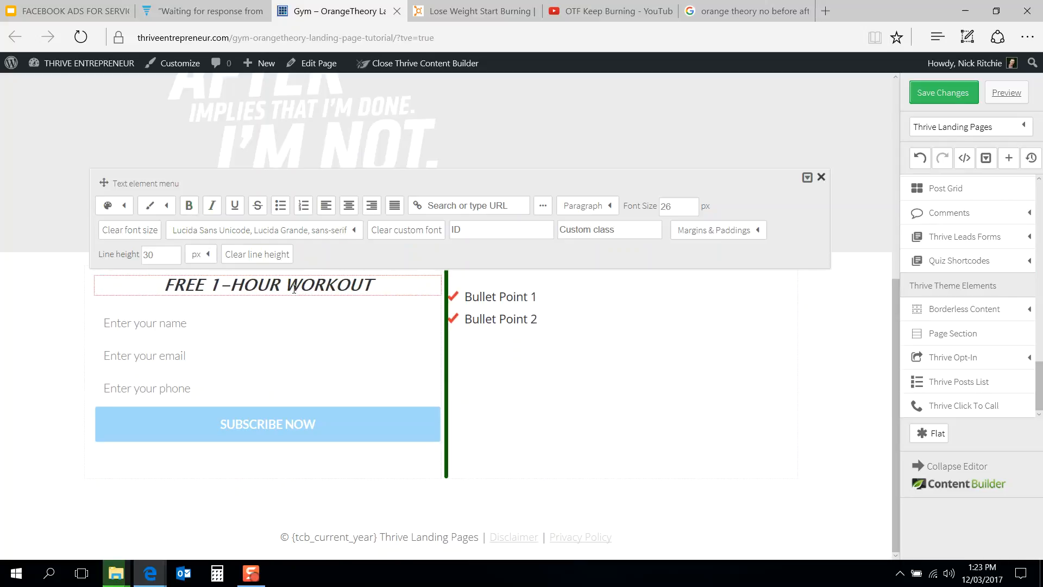
{"action": "left_click", "coordinate": [423, 8]}
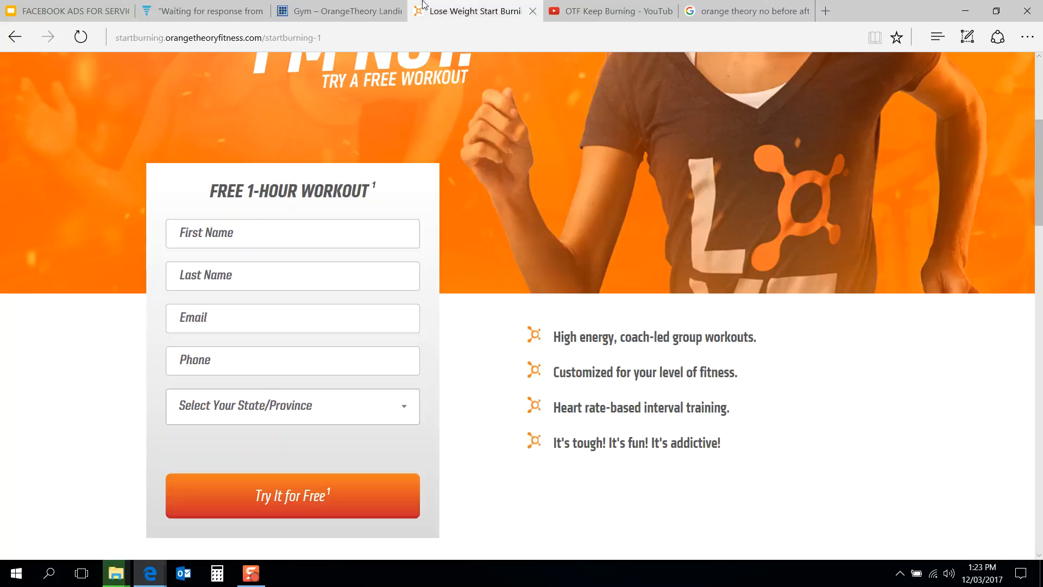
{"action": "left_click", "coordinate": [374, 5]}
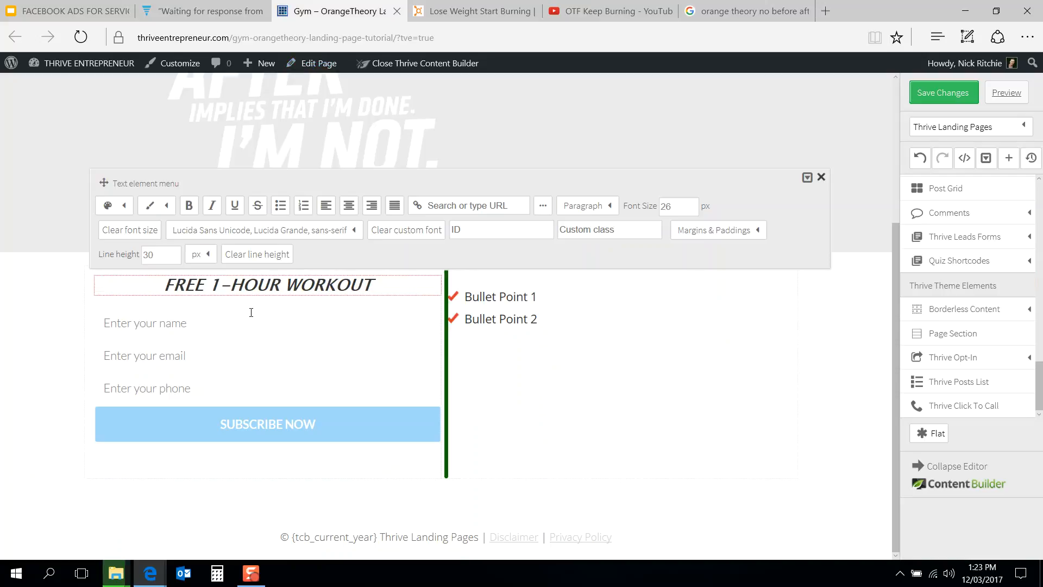
{"action": "left_click", "coordinate": [76, 324]}
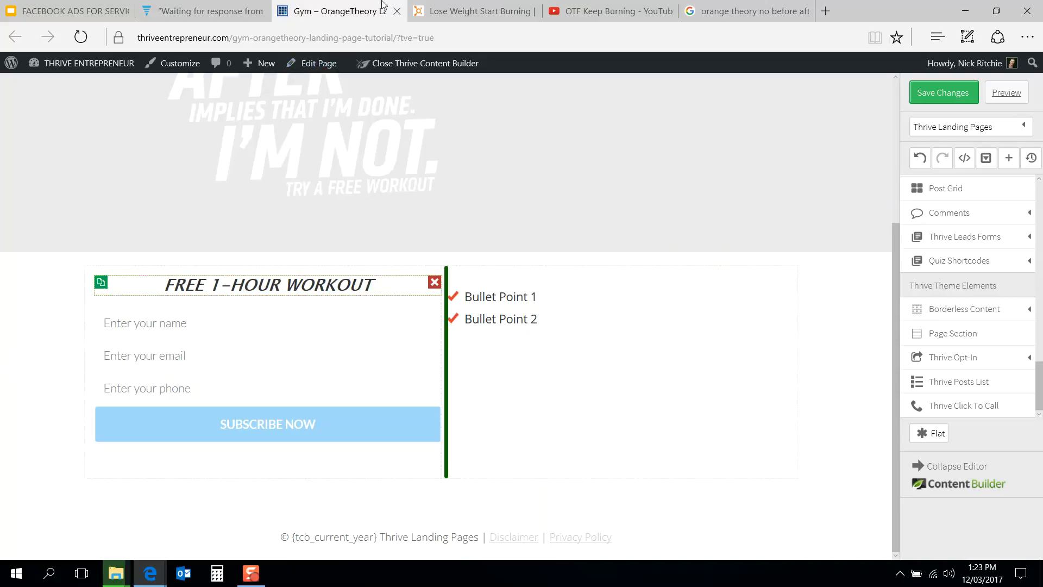
Step: Switch to the Orangetheory reference page to review its signup form and bullet list, then return to the editor
{"action": "left_click", "coordinate": [460, 4]}
{"action": "scroll", "coordinate": [325, 305], "scroll_direction": "down", "scroll_amount": 2}
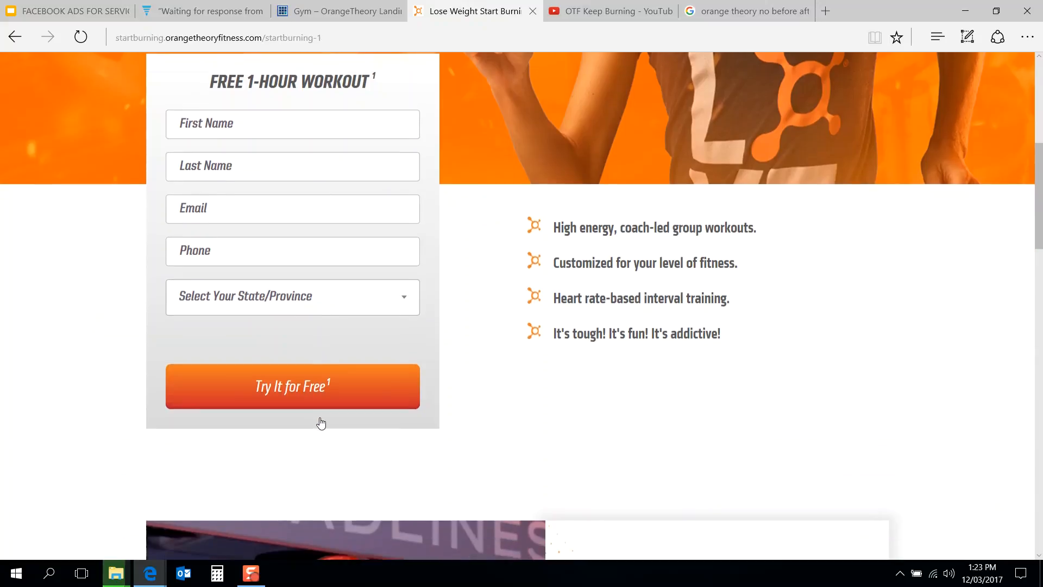
{"action": "scroll", "coordinate": [277, 268], "scroll_direction": "up", "scroll_amount": 1}
{"action": "mouse_move", "coordinate": [372, 5]}
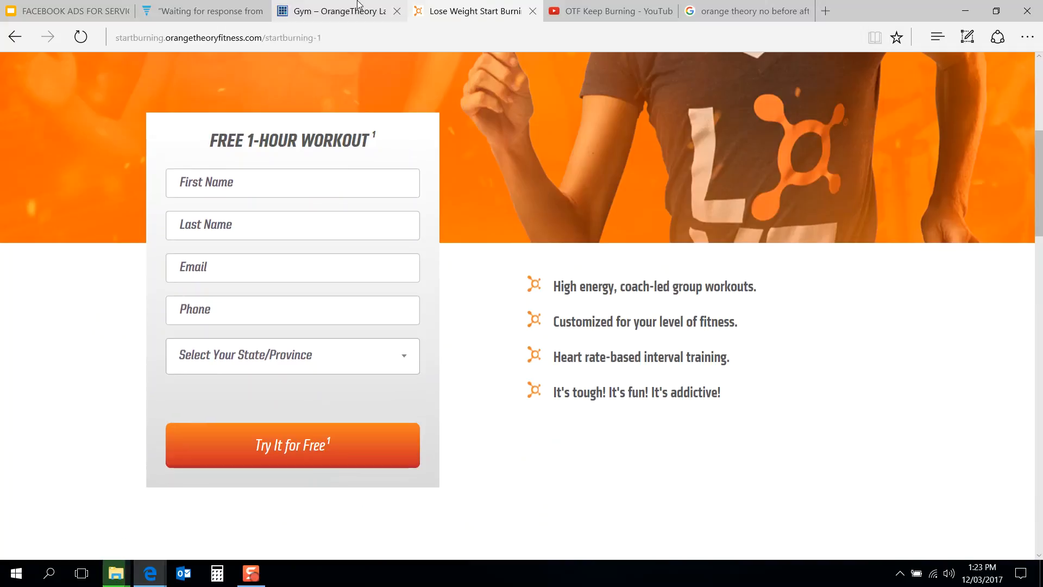
{"action": "left_click", "coordinate": [358, 4]}
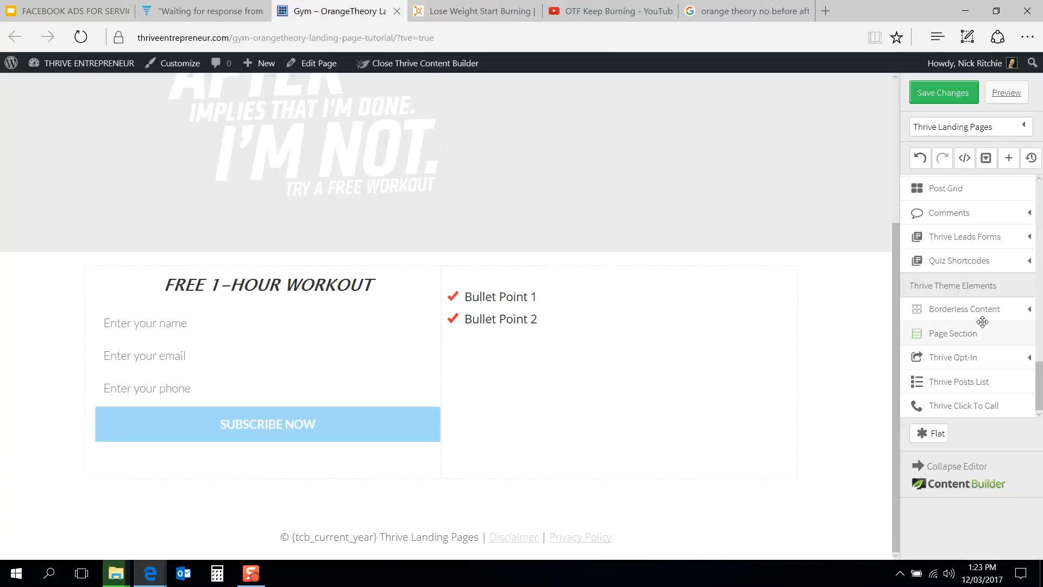
Step: Insert a Content Box element into the page below the two-column section
{"action": "scroll", "coordinate": [1040, 369], "scroll_direction": "up", "scroll_amount": 2}
{"action": "left_click_drag", "start_coordinate": [1041, 366], "coordinate": [1041, 252]}
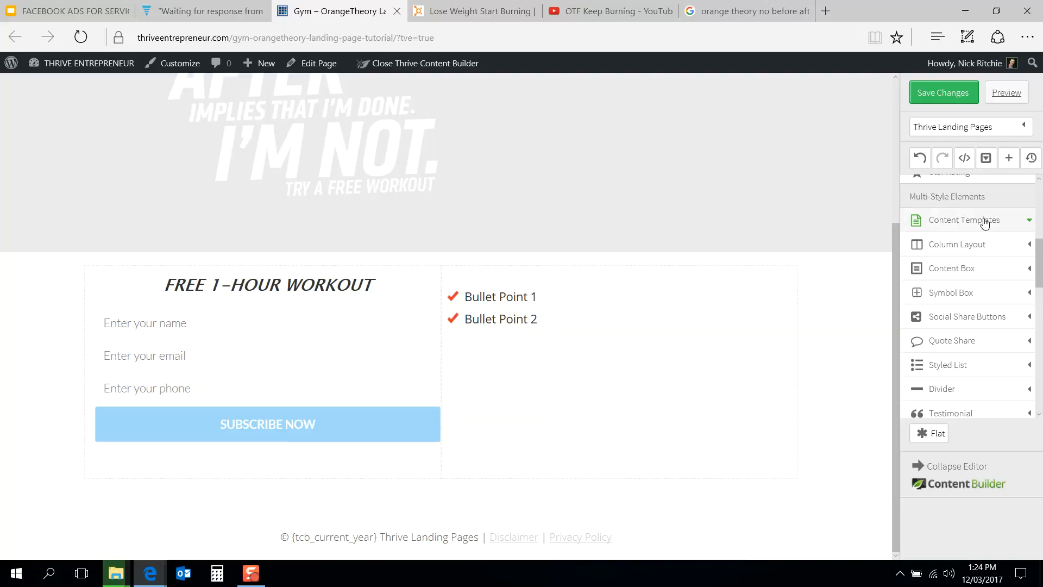
{"action": "left_click", "coordinate": [978, 272]}
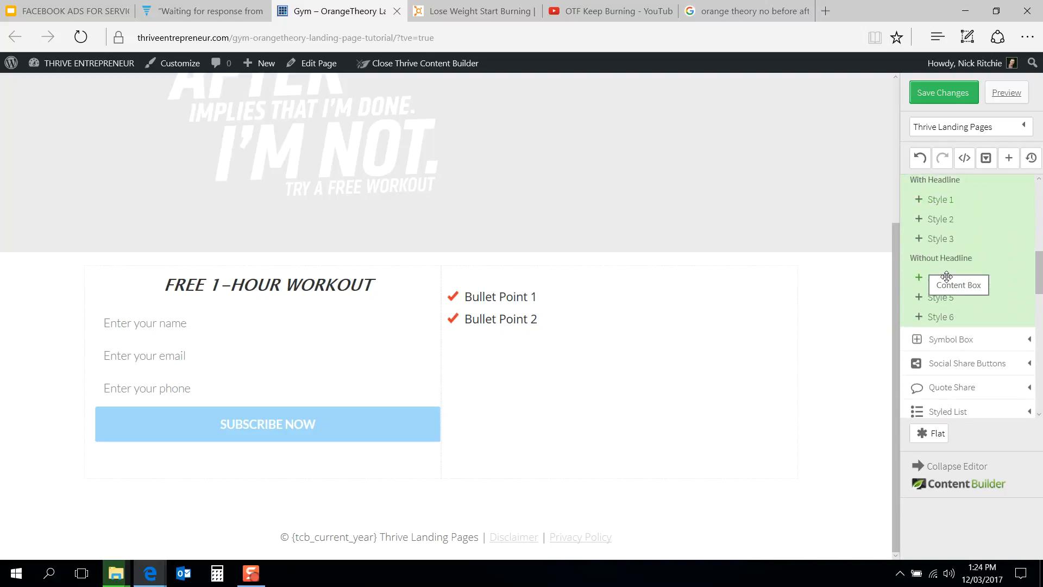
{"action": "left_click_drag", "start_coordinate": [946, 294], "coordinate": [765, 360]}
Step: Delete the two extra content boxes above the red one
{"action": "scroll", "coordinate": [763, 360], "scroll_direction": "up", "scroll_amount": 2}
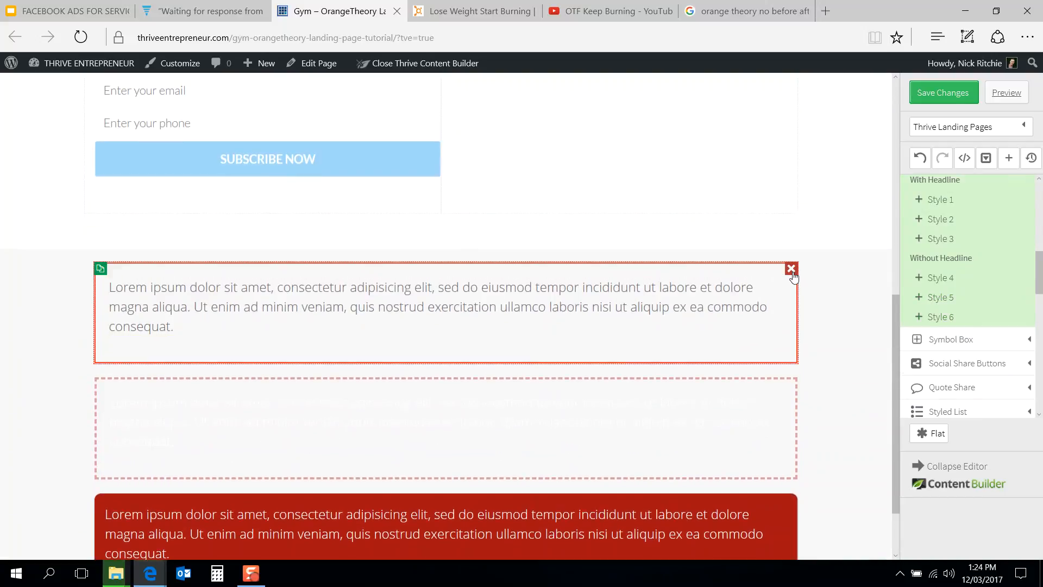
{"action": "left_click", "coordinate": [791, 269]}
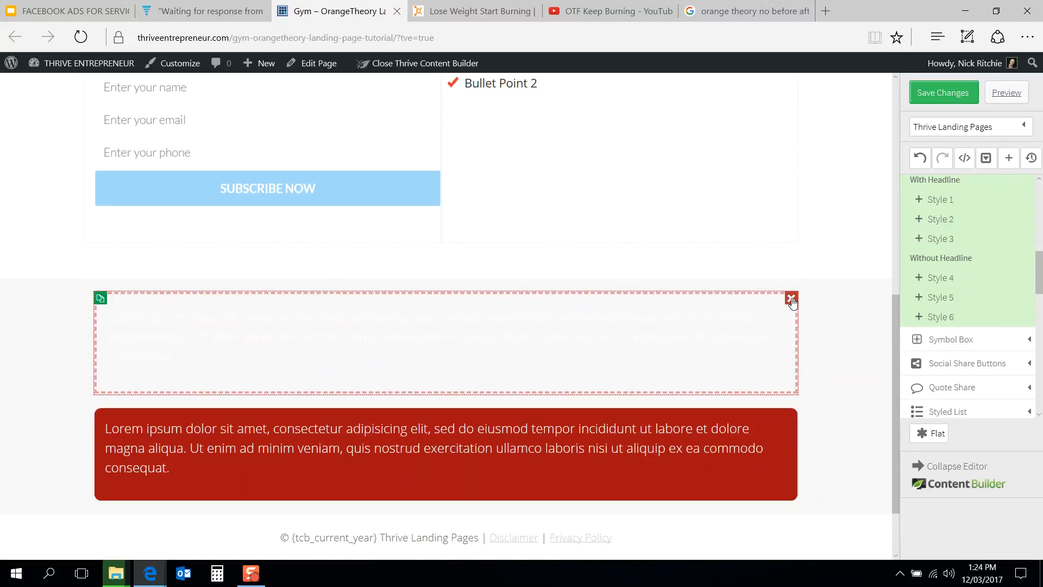
{"action": "left_click", "coordinate": [792, 295]}
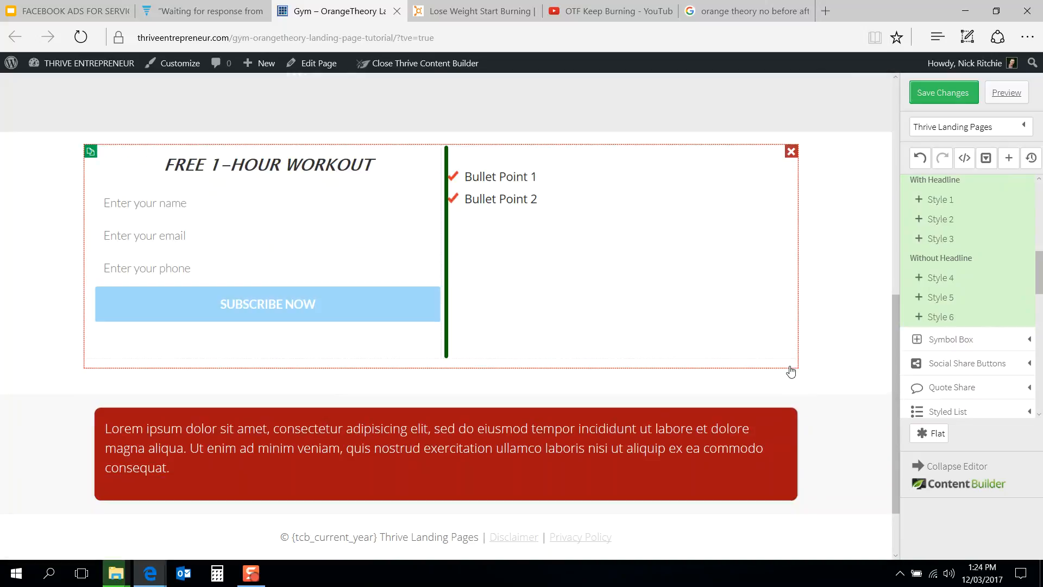
Step: Set the red content box's border radius to 0 px
{"action": "left_click", "coordinate": [708, 419]}
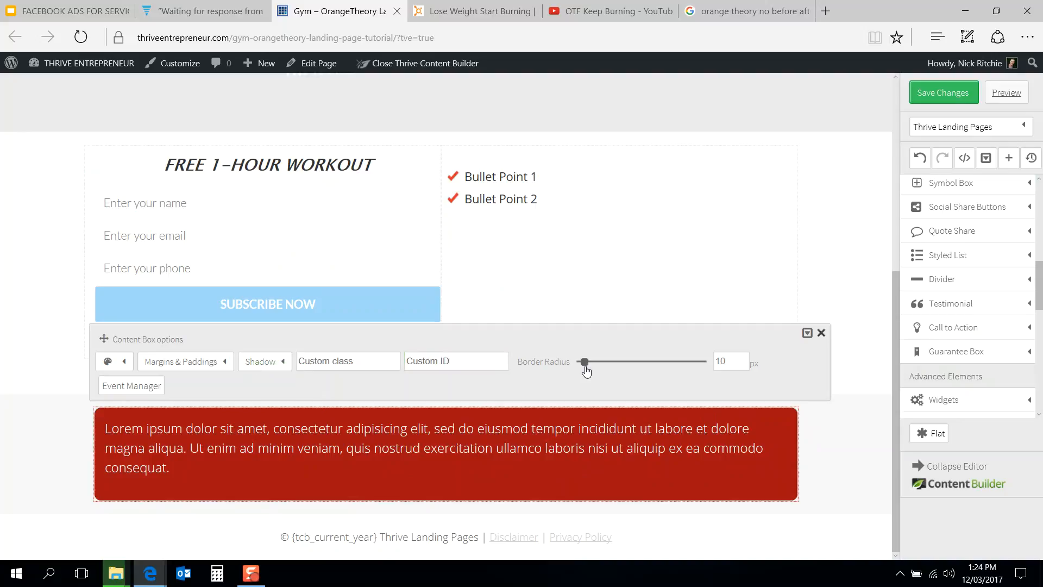
{"action": "left_click_drag", "start_coordinate": [586, 362], "coordinate": [565, 366]}
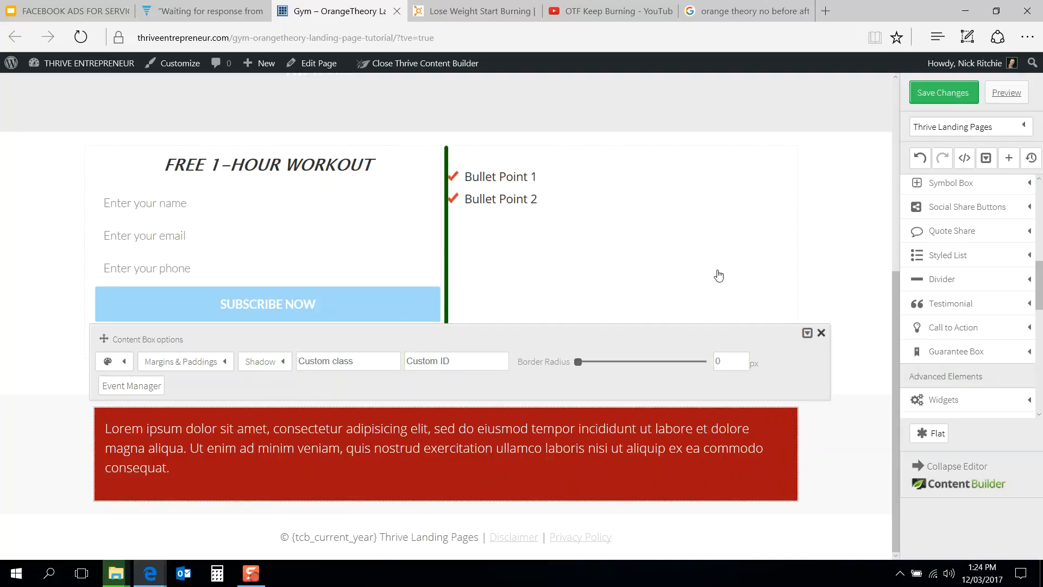
Step: Try a light grey swatch for the content box's background and border colors
{"action": "left_click", "coordinate": [126, 362]}
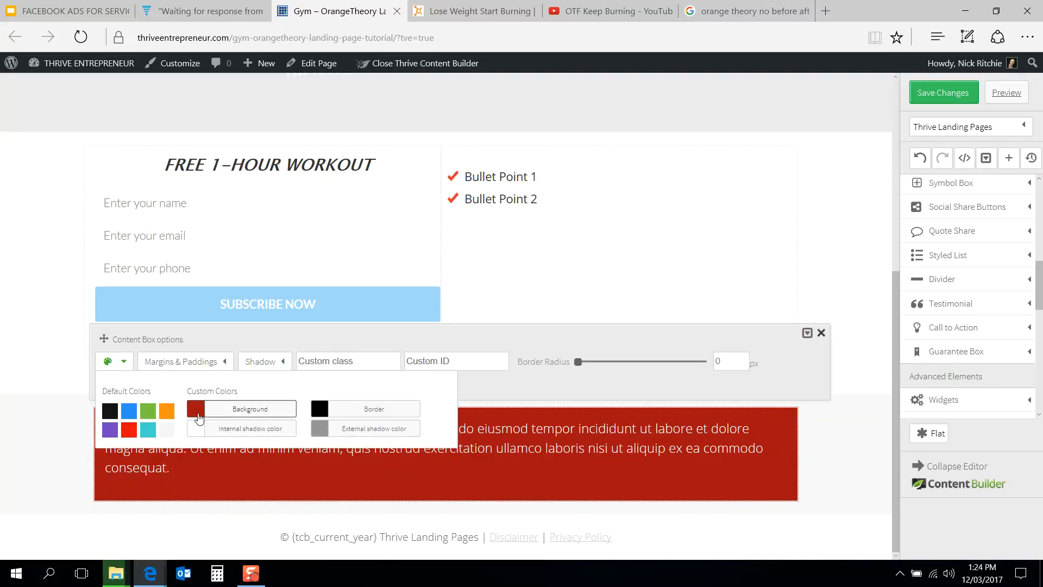
{"action": "left_click", "coordinate": [197, 410]}
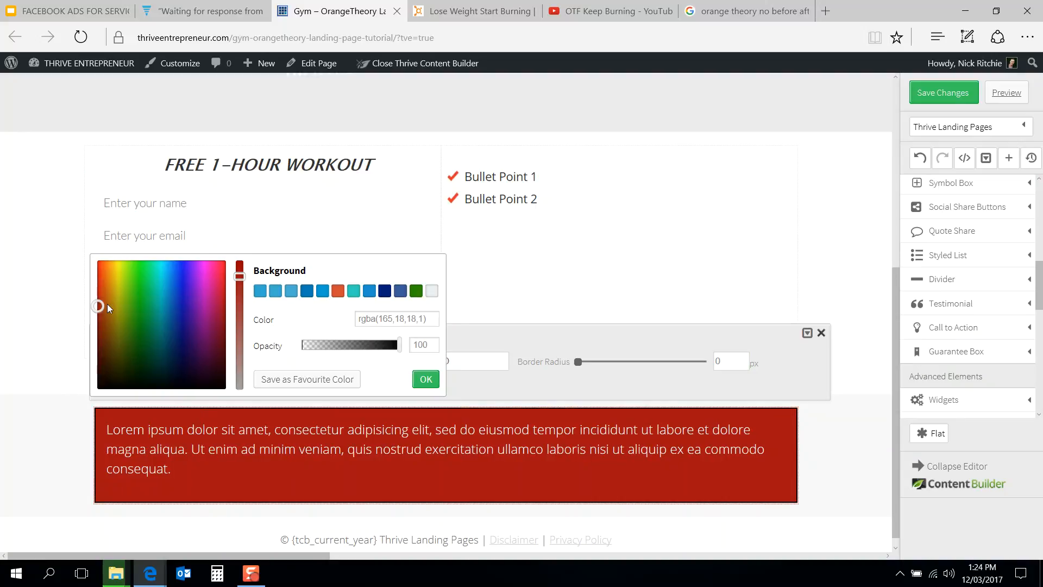
{"action": "left_click", "coordinate": [431, 292]}
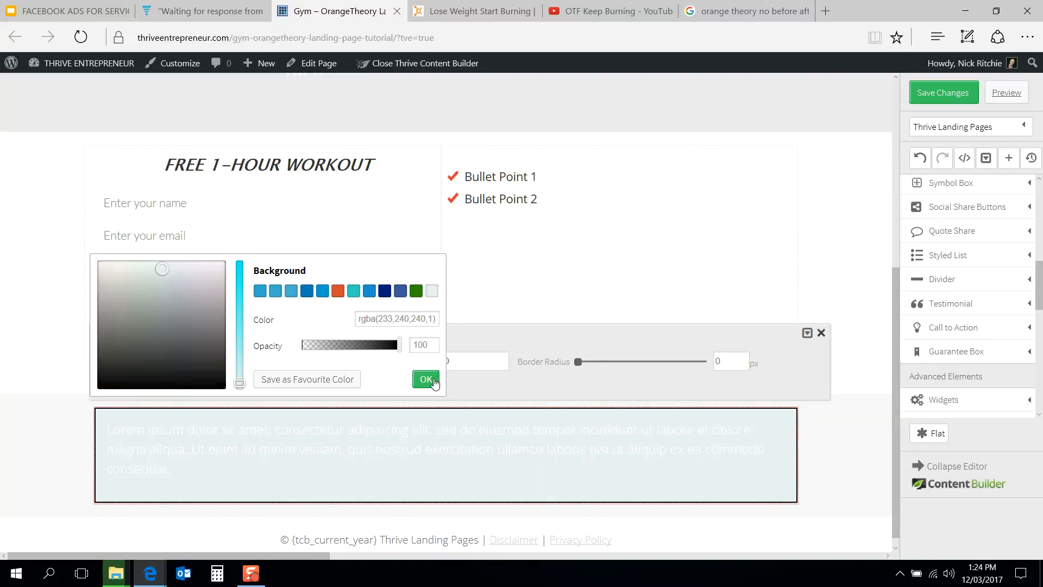
{"action": "left_click", "coordinate": [311, 401]}
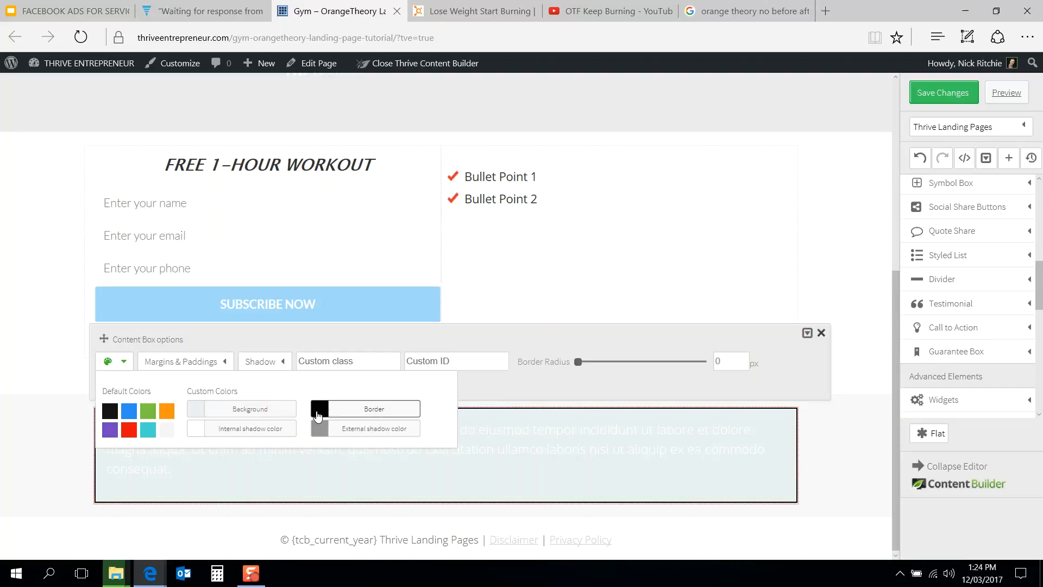
{"action": "left_click", "coordinate": [318, 416]}
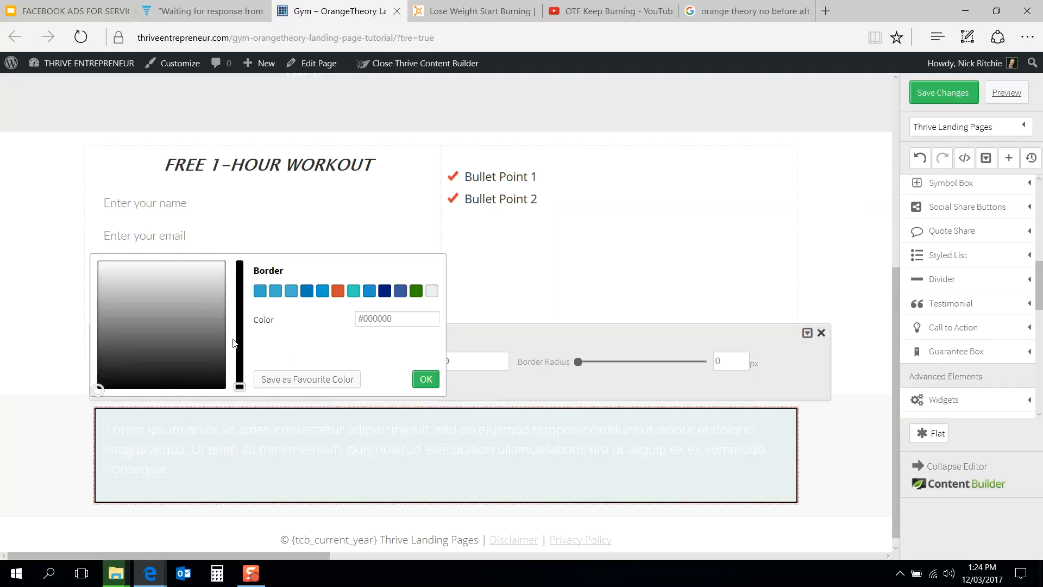
{"action": "left_click", "coordinate": [431, 294]}
{"action": "left_click", "coordinate": [425, 380]}
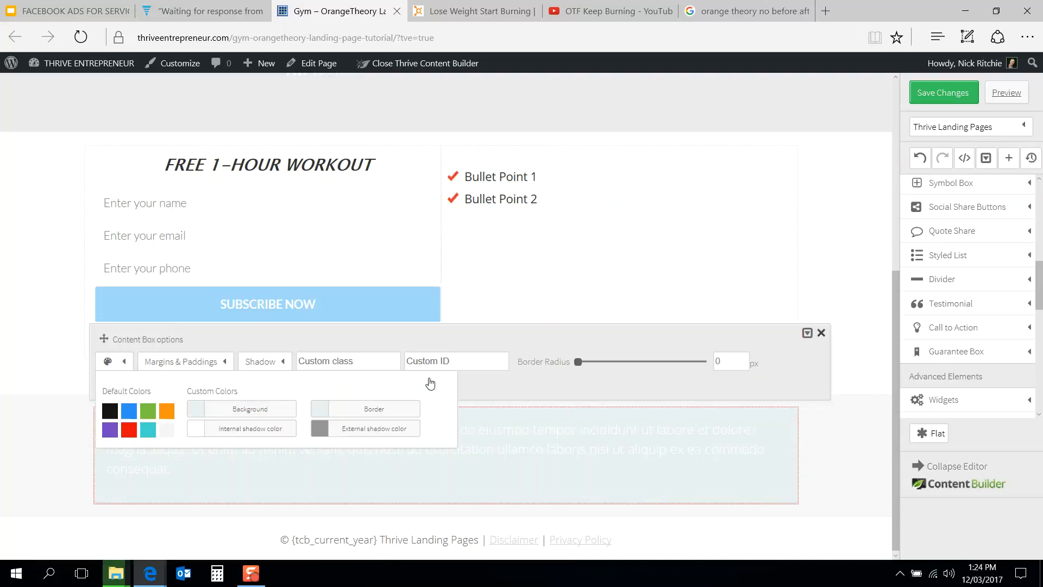
Step: Try a near-white background color for the content box
{"action": "left_click", "coordinate": [198, 414]}
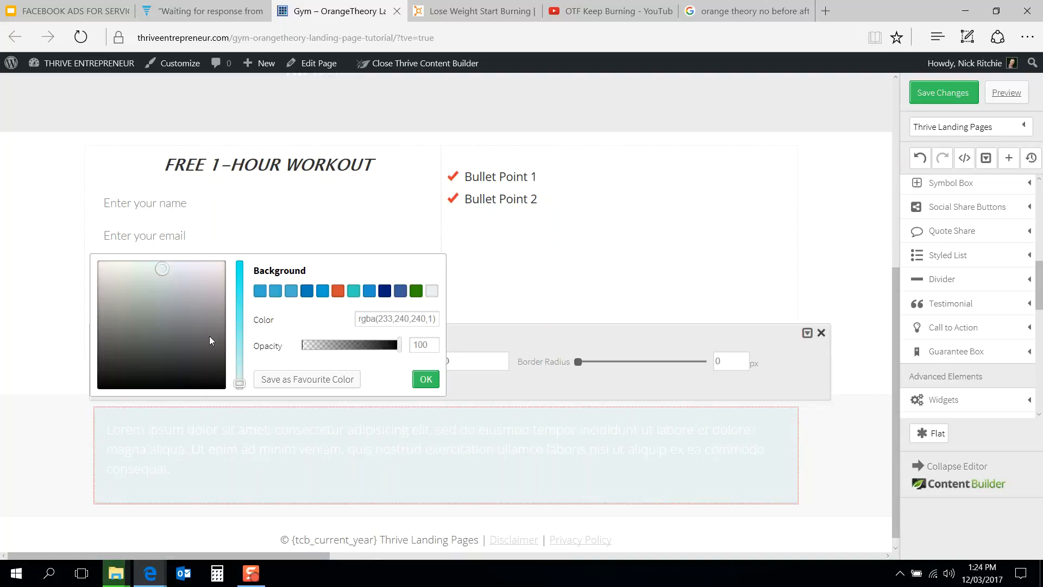
{"action": "left_click_drag", "start_coordinate": [136, 268], "coordinate": [128, 268]}
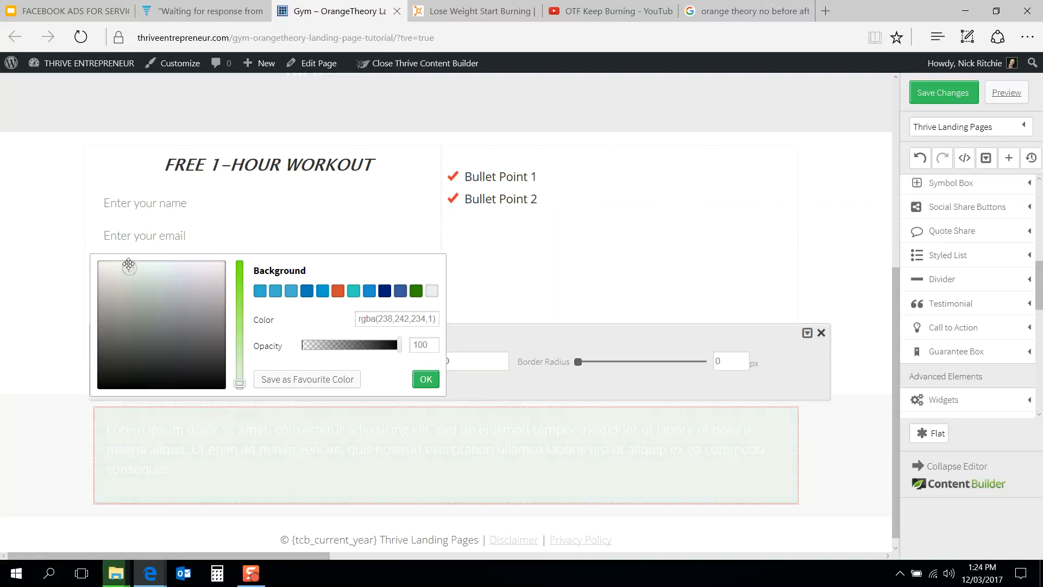
{"action": "left_click_drag", "start_coordinate": [156, 373], "coordinate": [199, 356]}
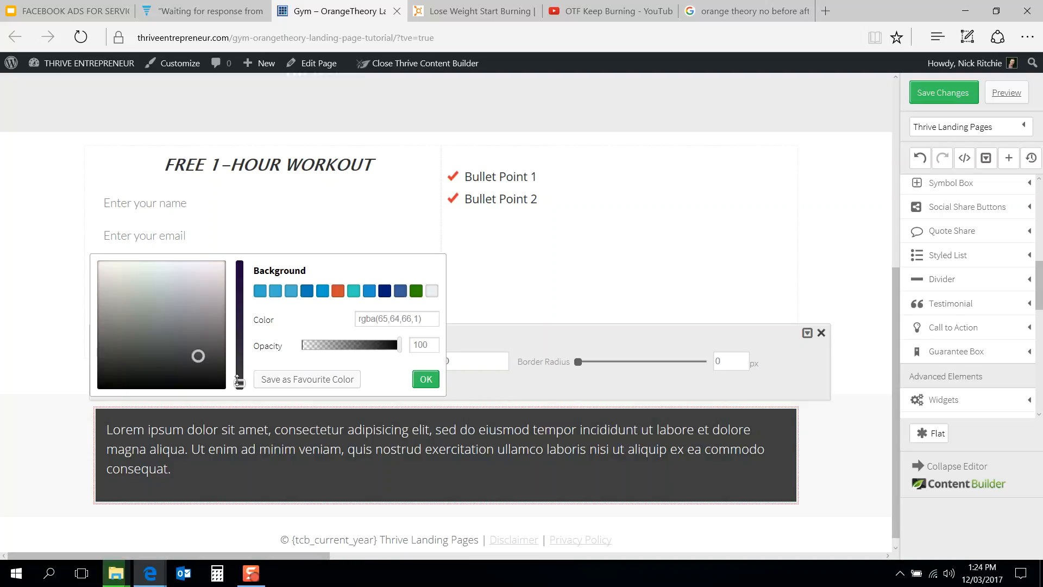
{"action": "left_click", "coordinate": [164, 256]}
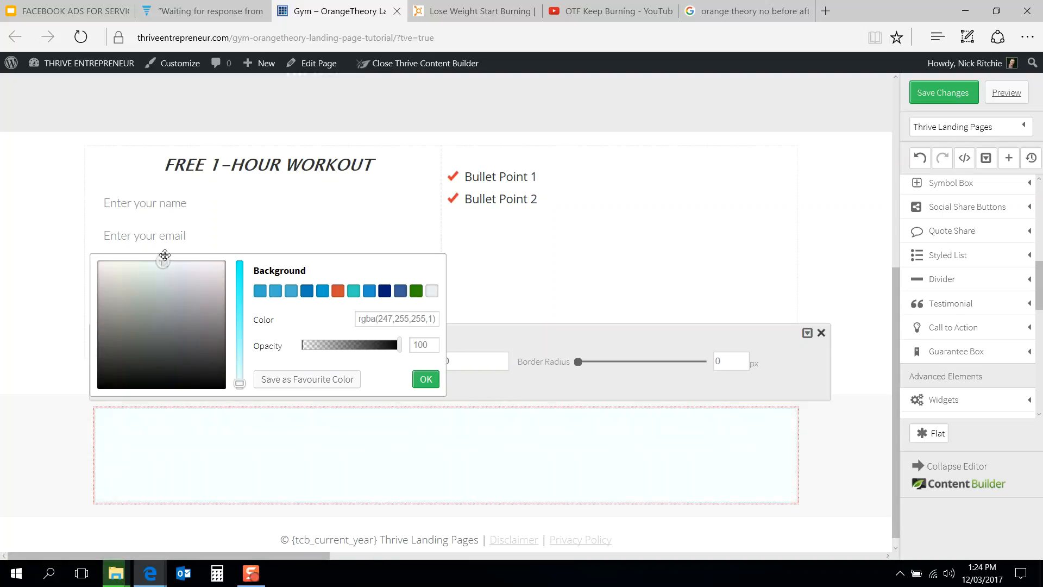
{"action": "left_click_drag", "start_coordinate": [164, 256], "coordinate": [85, 256]}
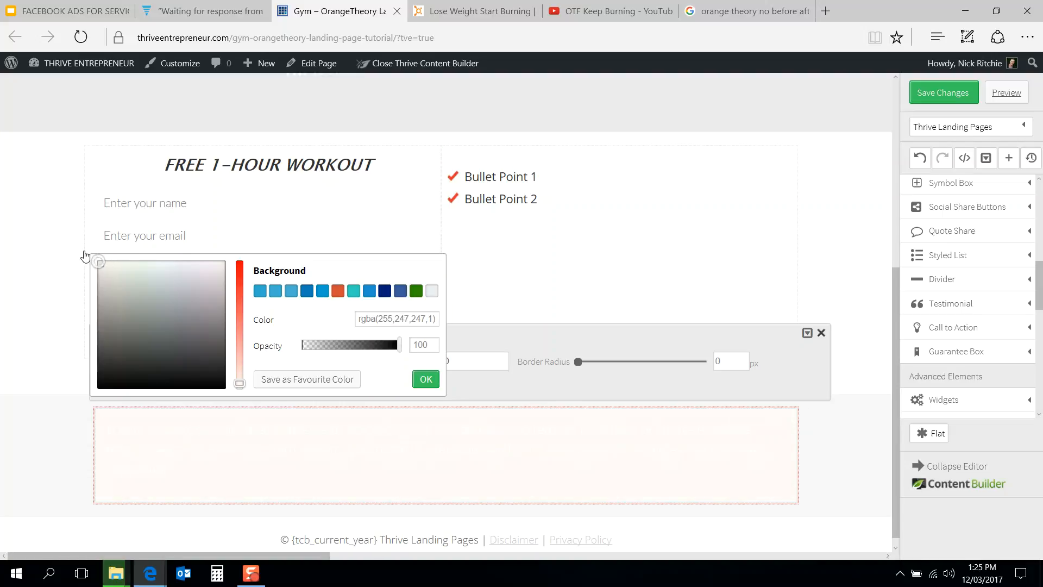
{"action": "left_click", "coordinate": [391, 336]}
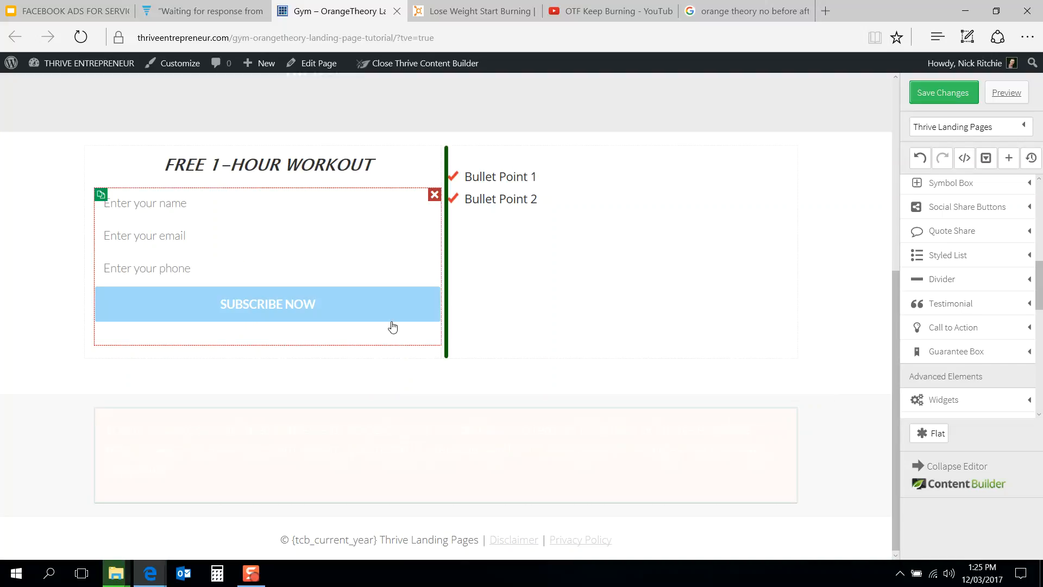
Step: Set the content box's background color to rgba(242,242,242,1) and copy that value
{"action": "left_click", "coordinate": [347, 421]}
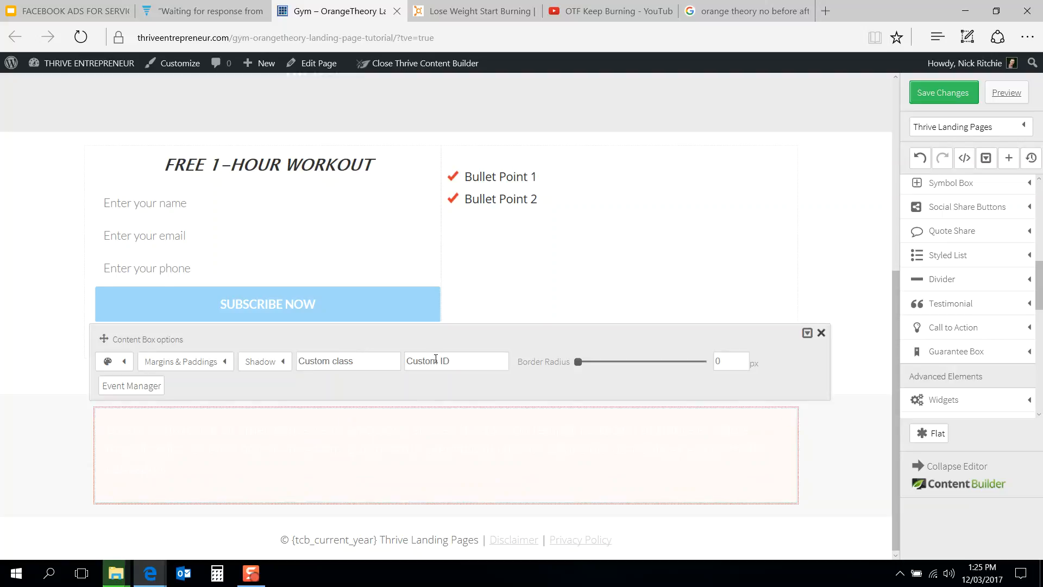
{"action": "left_click", "coordinate": [125, 362]}
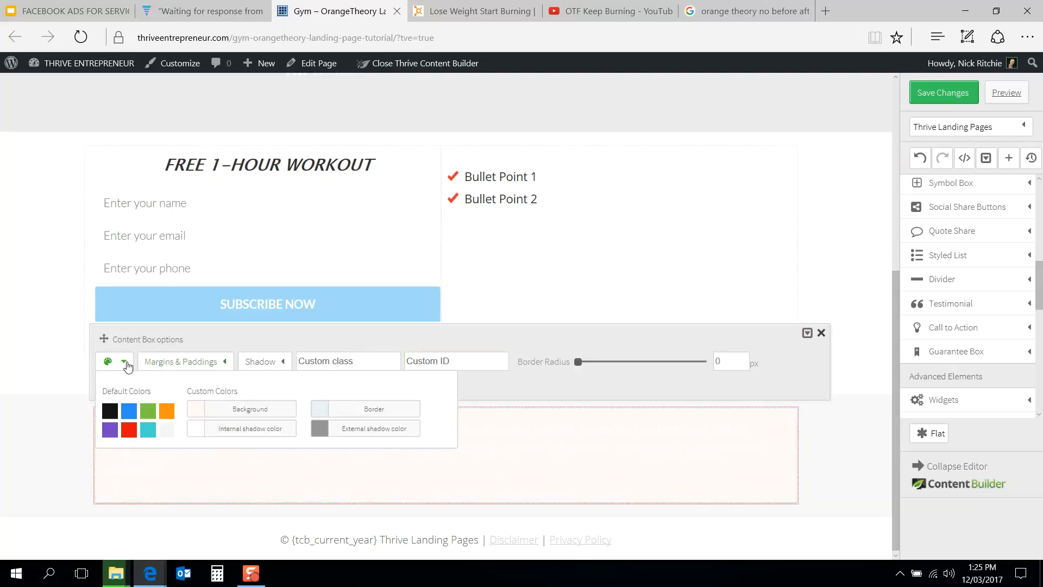
{"action": "left_click", "coordinate": [266, 410]}
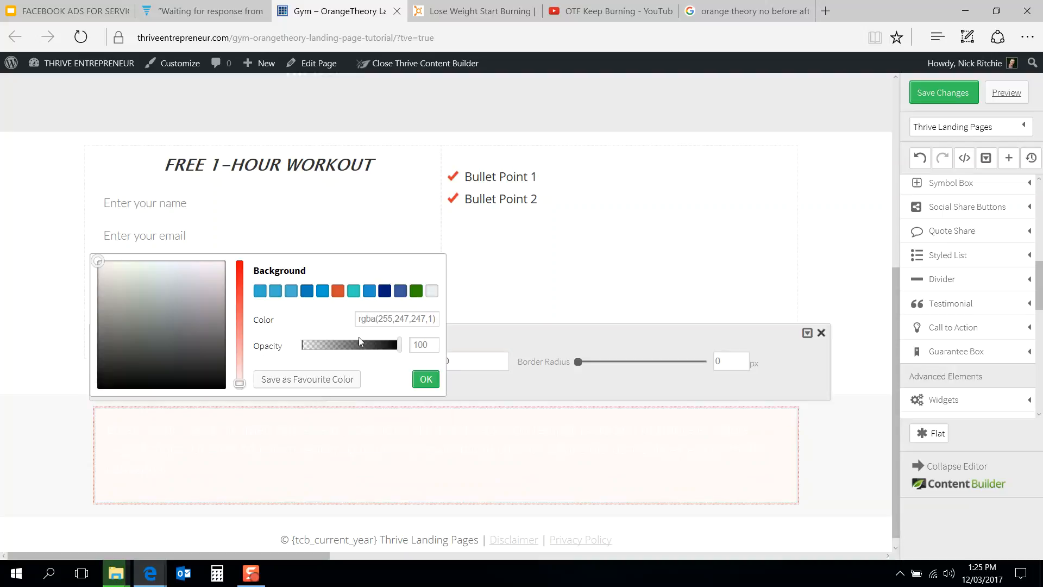
{"action": "left_click", "coordinate": [394, 319]}
{"action": "type", "text": "000"}
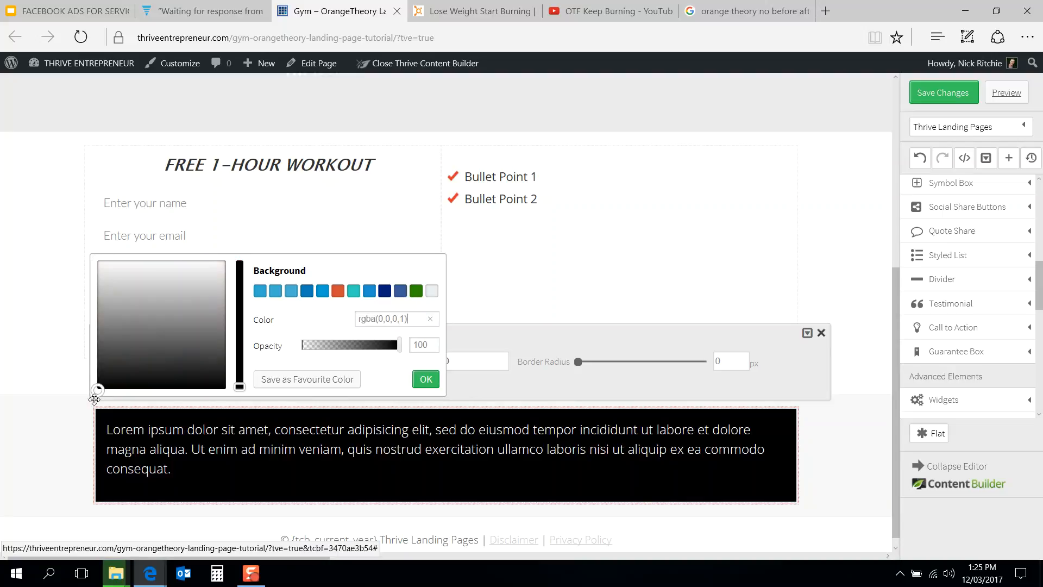
{"action": "left_click_drag", "start_coordinate": [97, 389], "coordinate": [93, 267]}
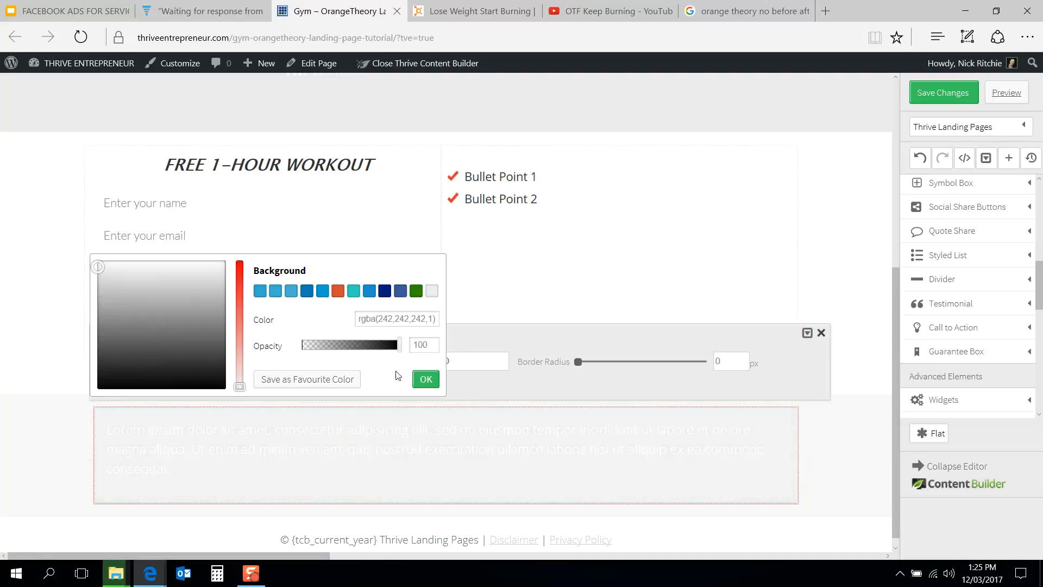
{"action": "left_click", "coordinate": [395, 321]}
{"action": "key", "text": "ctrl+c"}
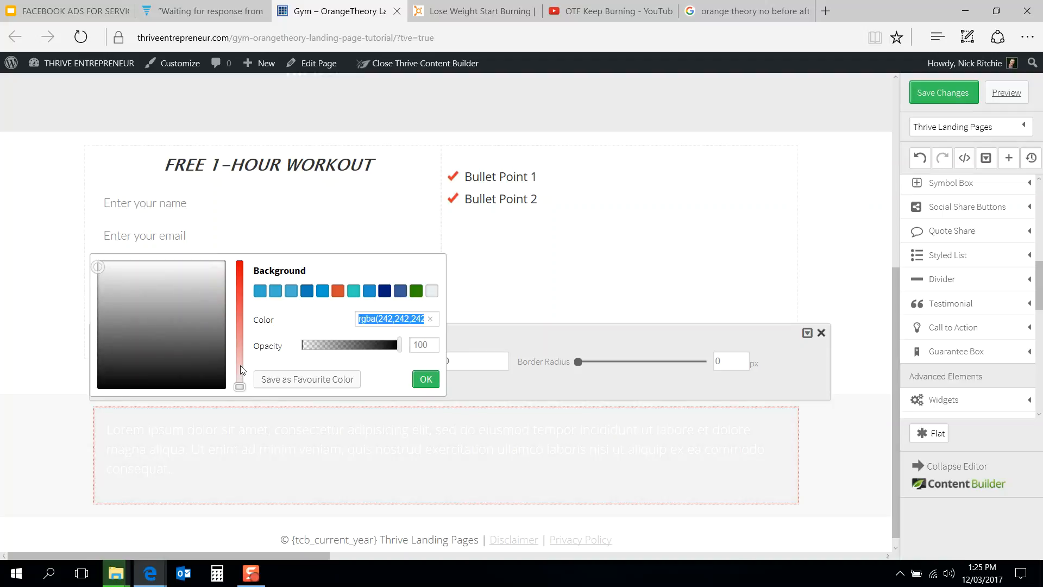
{"action": "left_click", "coordinate": [427, 381]}
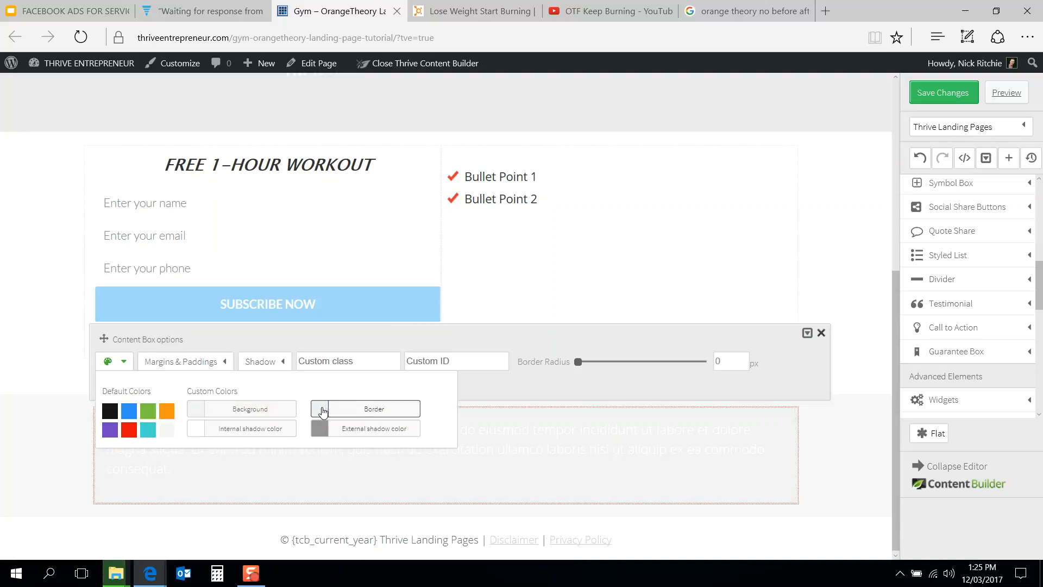
Step: Paste rgba(242,242,242,1) as the content box's border color
{"action": "left_click", "coordinate": [326, 408]}
{"action": "left_click", "coordinate": [362, 319]}
{"action": "key", "text": "ctrl+v"}
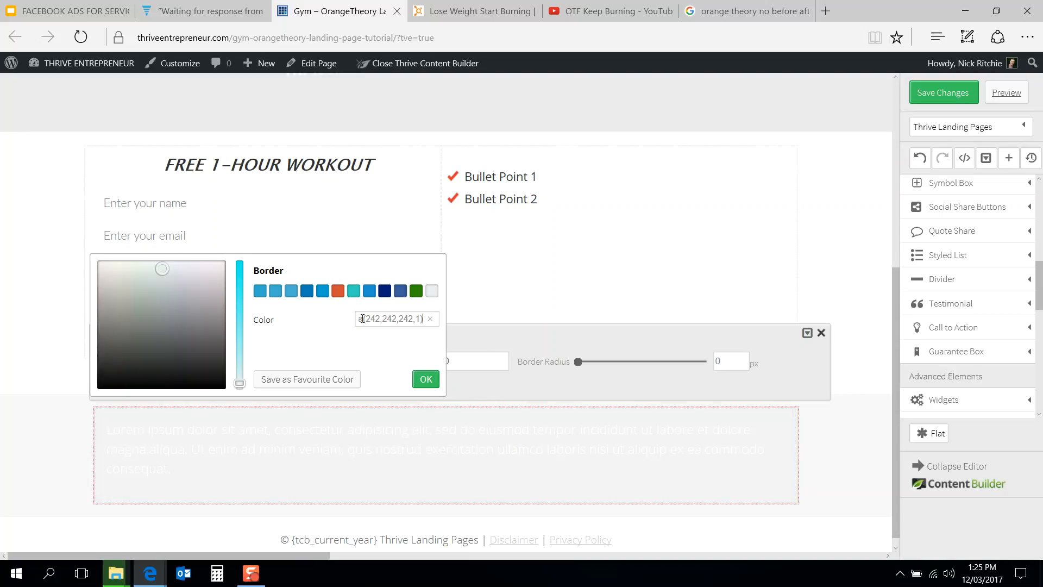
{"action": "key", "text": "Return"}
{"action": "left_click", "coordinate": [425, 379]}
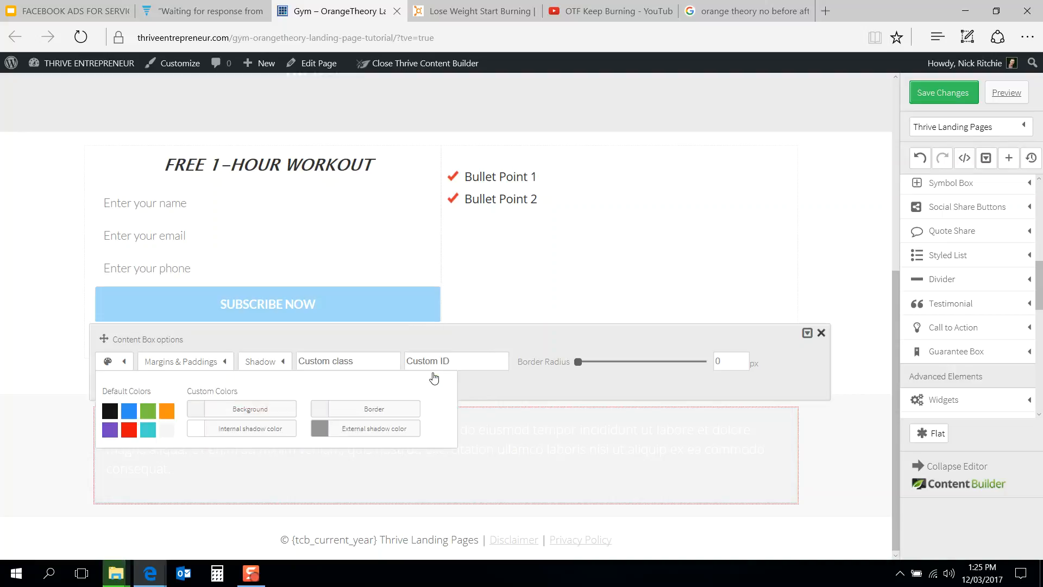
Step: Move the grey content box into the left column beneath the signup form
{"action": "left_click", "coordinate": [827, 439]}
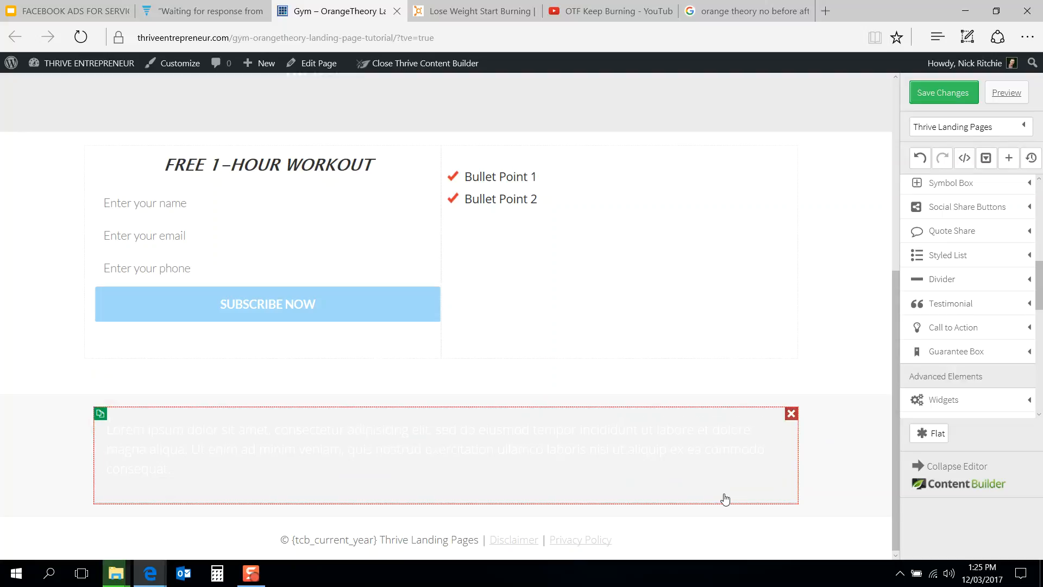
{"action": "left_click", "coordinate": [354, 447]}
{"action": "left_click", "coordinate": [260, 364]}
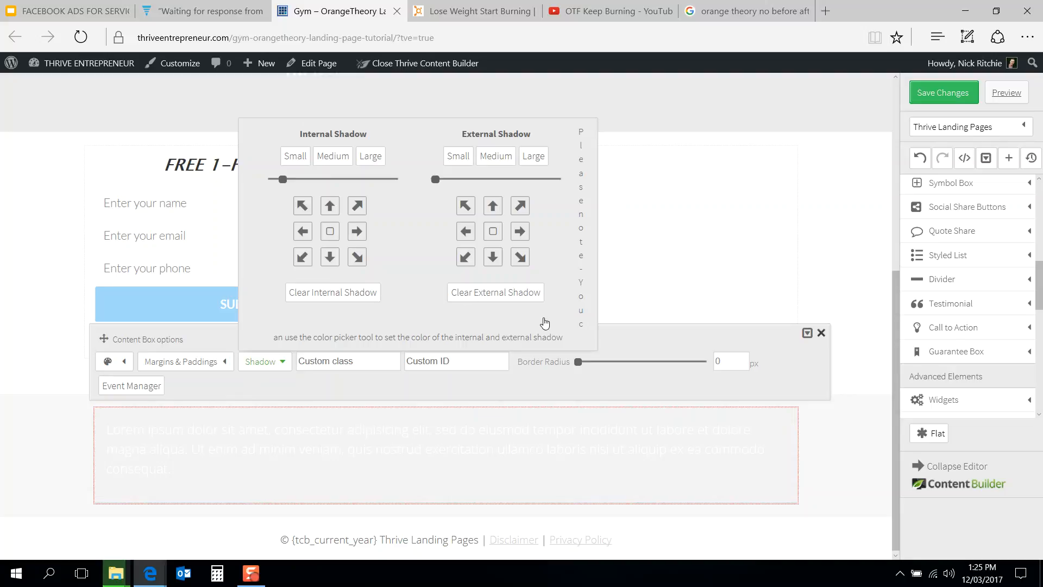
{"action": "left_click", "coordinate": [830, 437]}
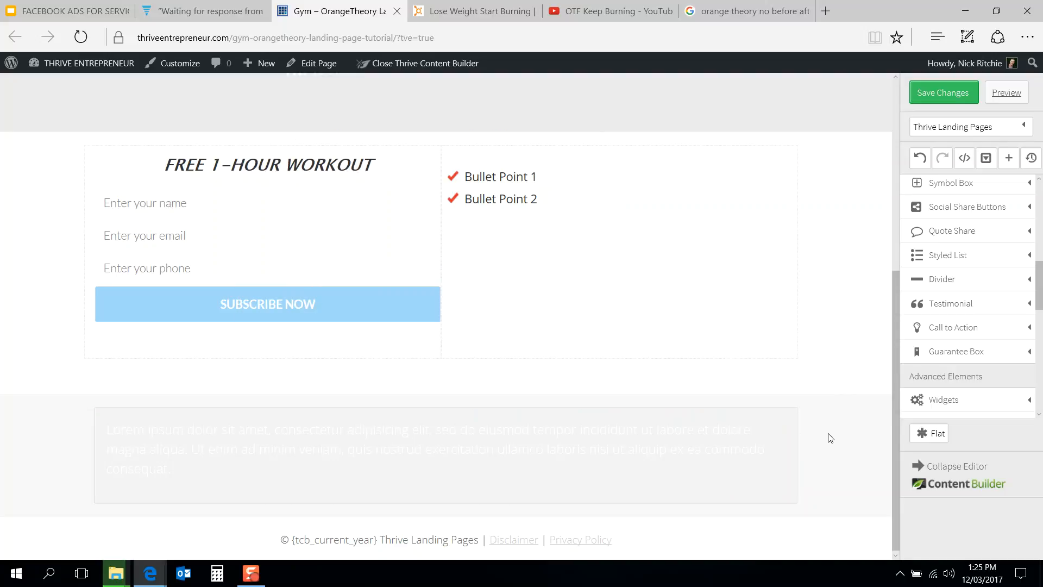
{"action": "left_click_drag", "start_coordinate": [783, 498], "coordinate": [380, 332]}
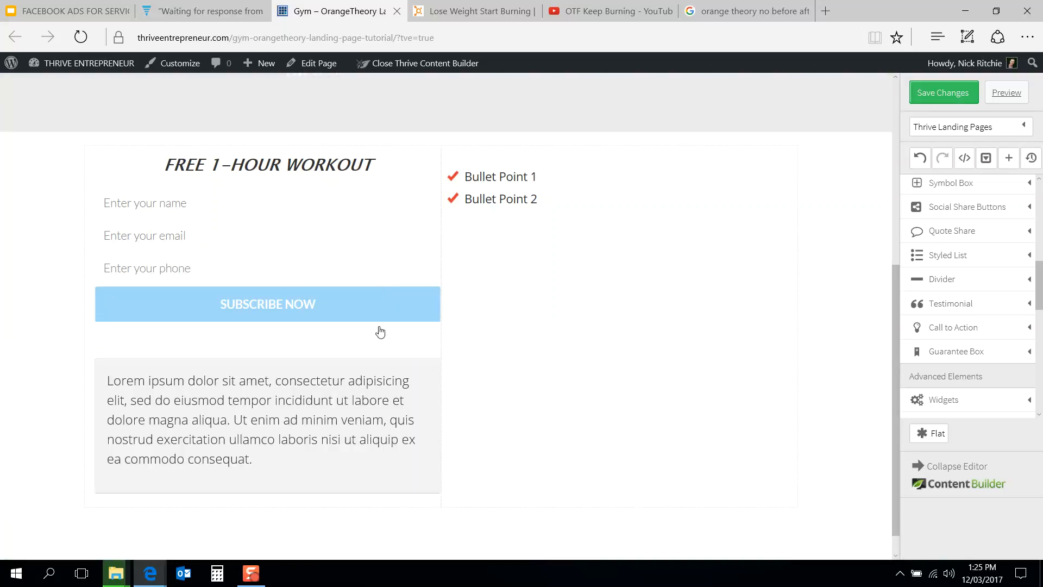
{"action": "left_click", "coordinate": [388, 366]}
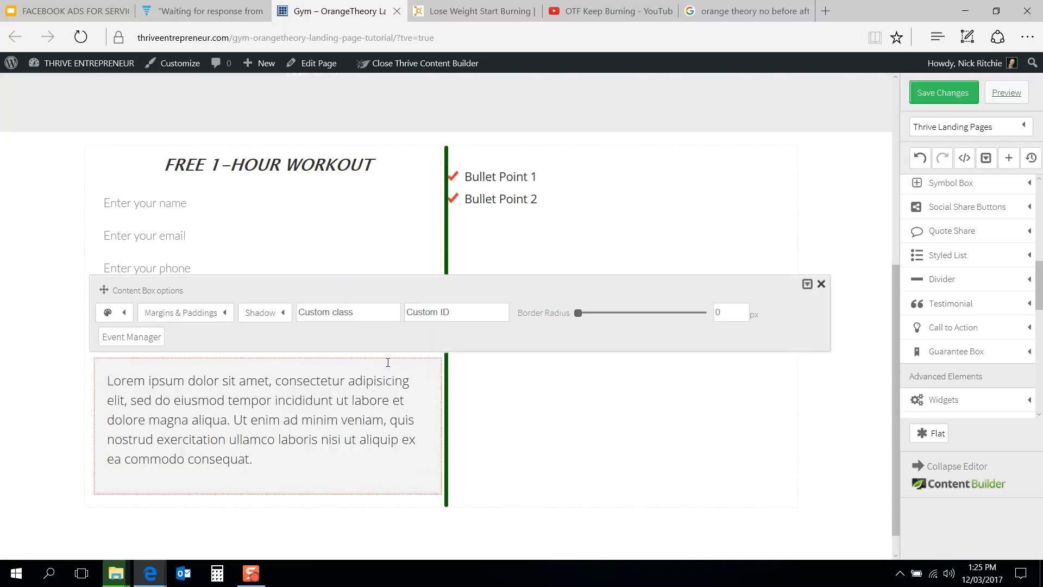
Step: Paste rgba(242,242,242) as the content box's external shadow color
{"action": "left_click", "coordinate": [121, 319]}
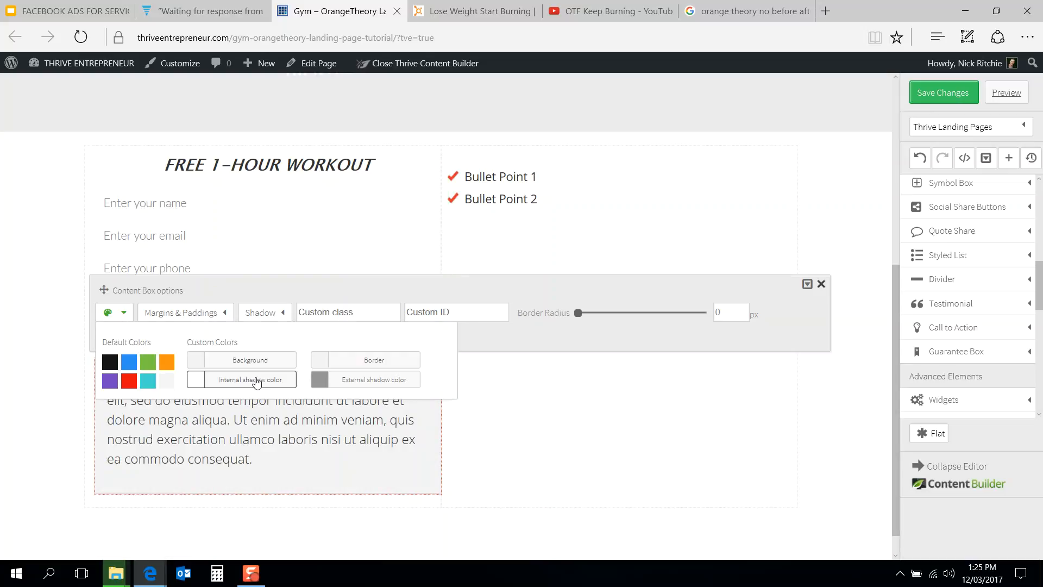
{"action": "left_click", "coordinate": [322, 382]}
{"action": "triple_click", "coordinate": [405, 270]}
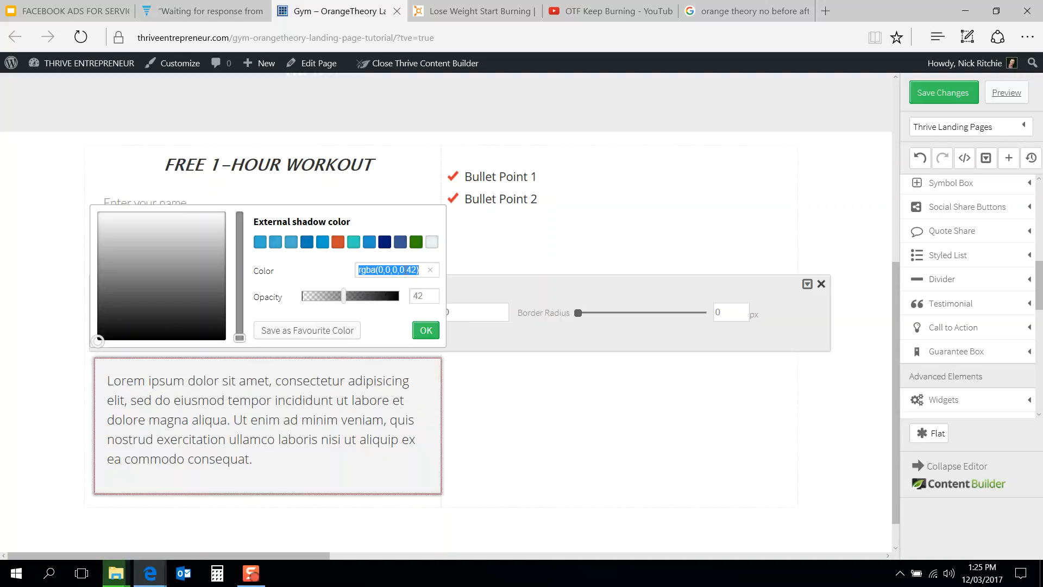
{"action": "type", "text": "rgba(242,242,242,0.42)"}
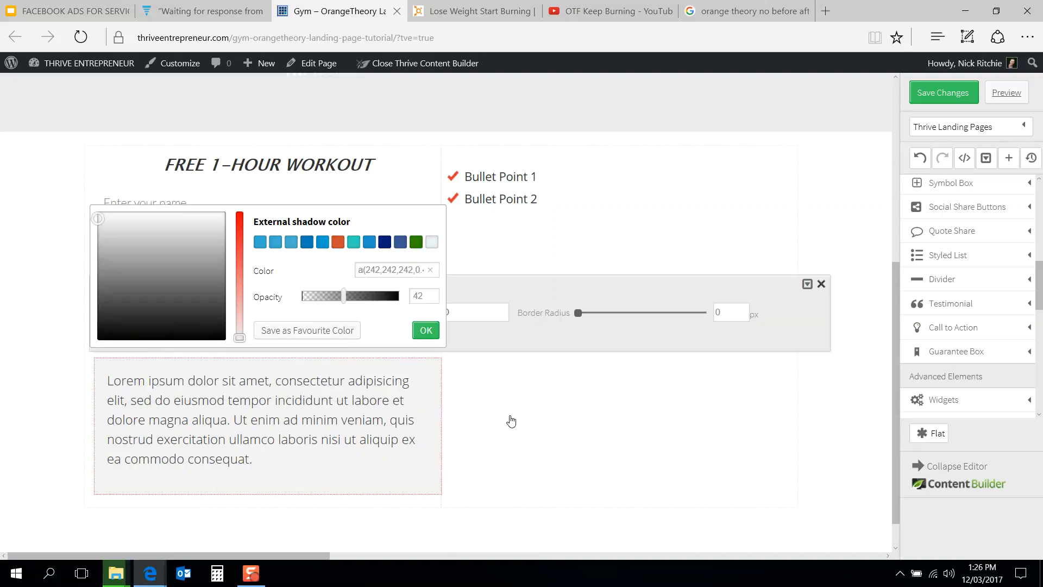
{"action": "left_click", "coordinate": [510, 422]}
Step: Move the signup form and its heading into the grey content box and delete the placeholder paragraph
{"action": "left_click_drag", "start_coordinate": [362, 339], "coordinate": [360, 468]}
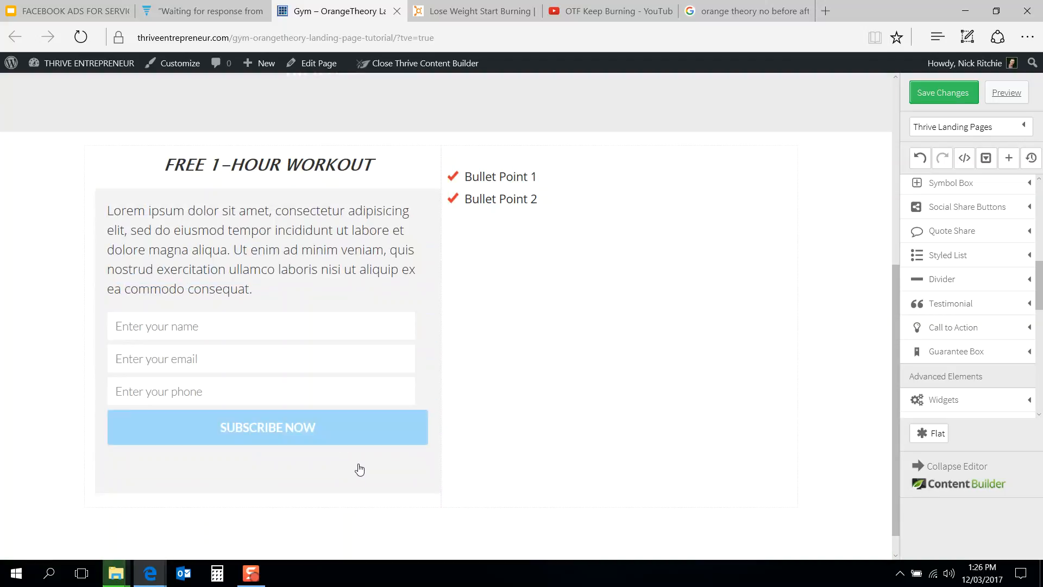
{"action": "left_click_drag", "start_coordinate": [331, 172], "coordinate": [332, 211]}
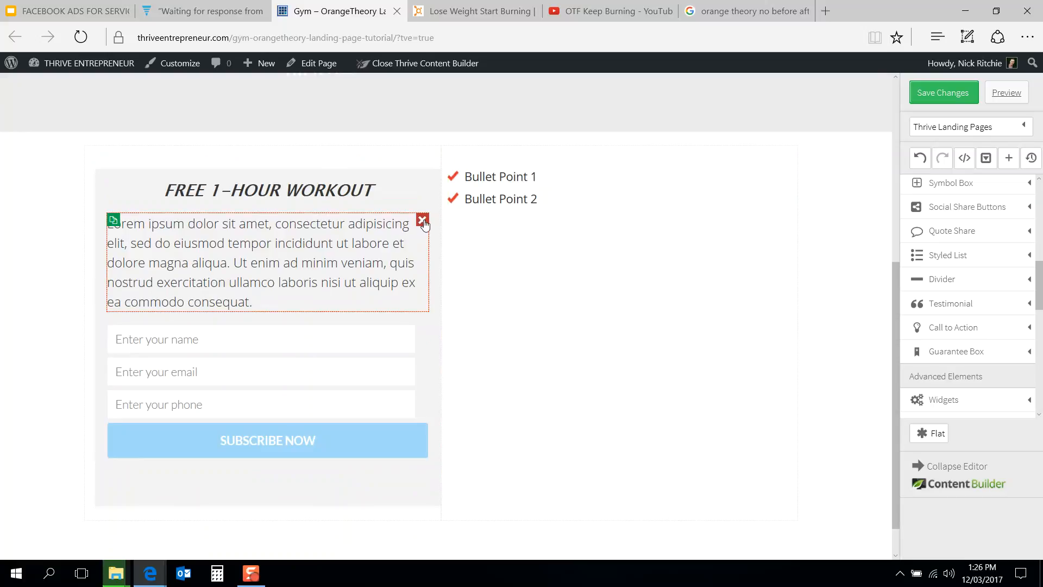
{"action": "left_click", "coordinate": [423, 221]}
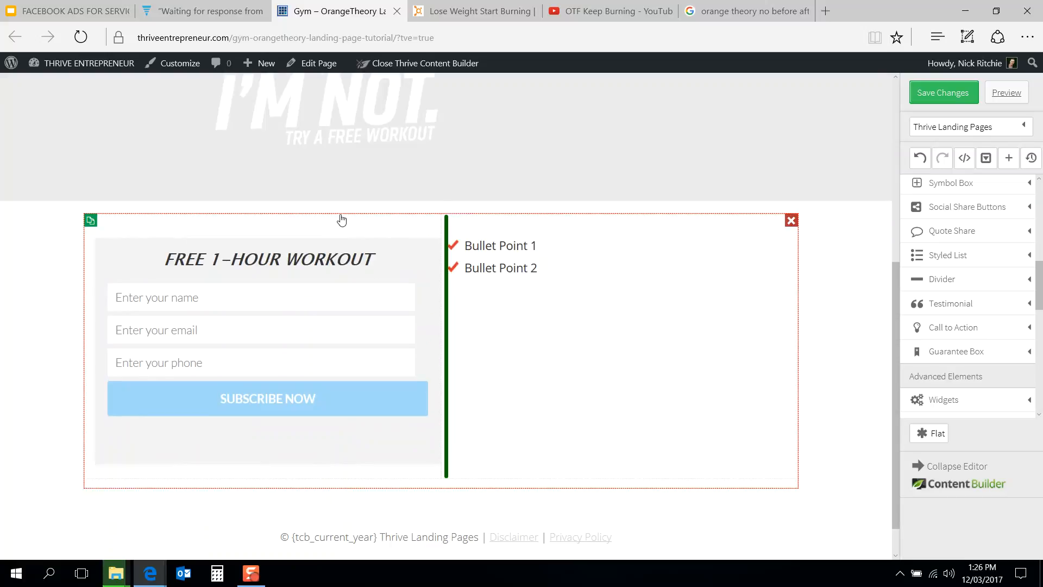
Step: Compare the signup section with the Orangetheory reference page
{"action": "left_click", "coordinate": [479, 7]}
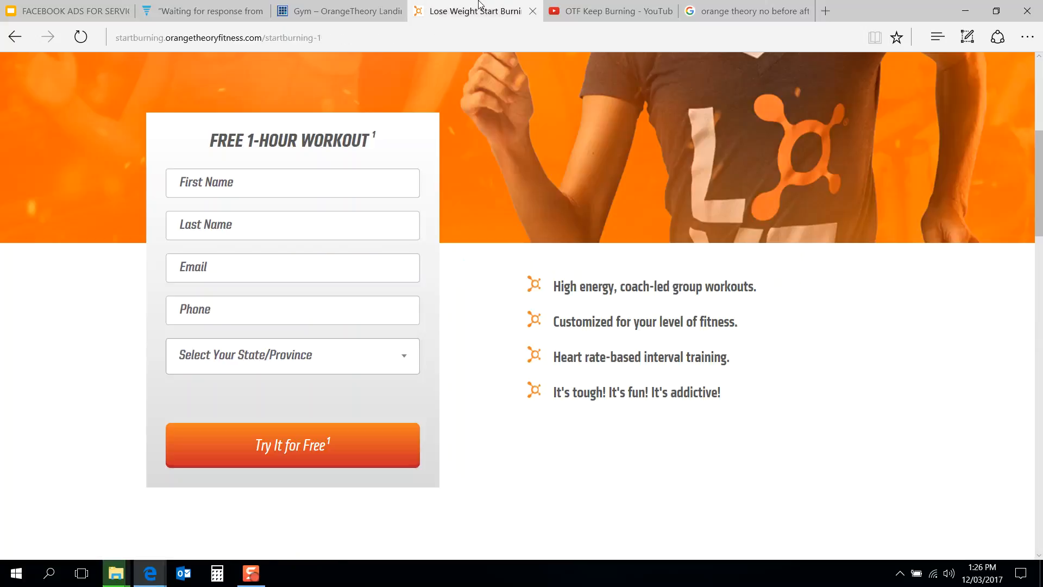
{"action": "left_click", "coordinate": [334, 6]}
{"action": "left_click", "coordinate": [465, 6]}
{"action": "mouse_move", "coordinate": [354, 3]}
{"action": "left_click", "coordinate": [354, 3]}
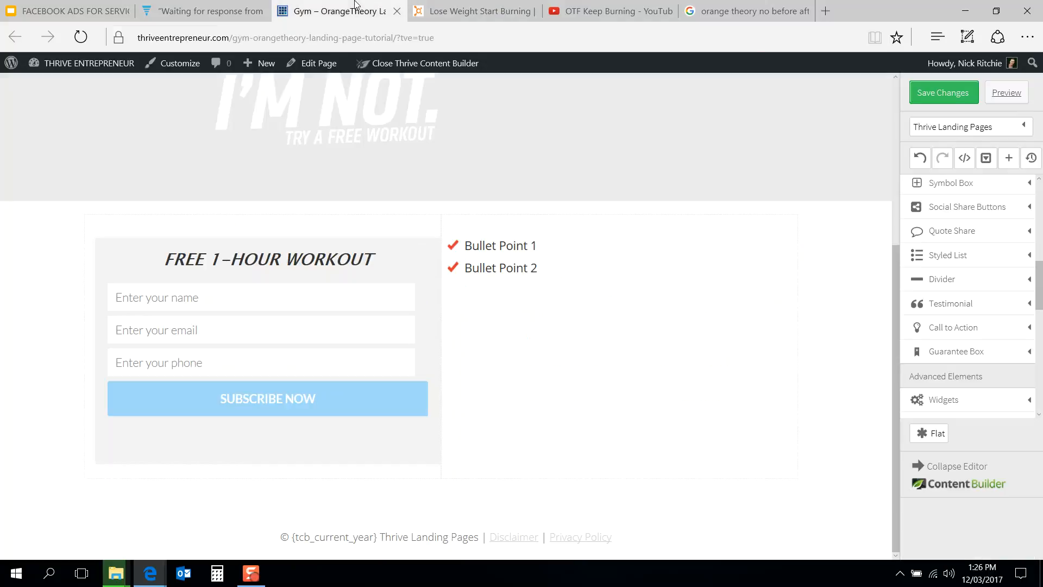
Step: Set the hero section's background image to the orange runner image unnamed-1 from the media library
{"action": "scroll", "coordinate": [356, 263], "scroll_direction": "up", "scroll_amount": 5}
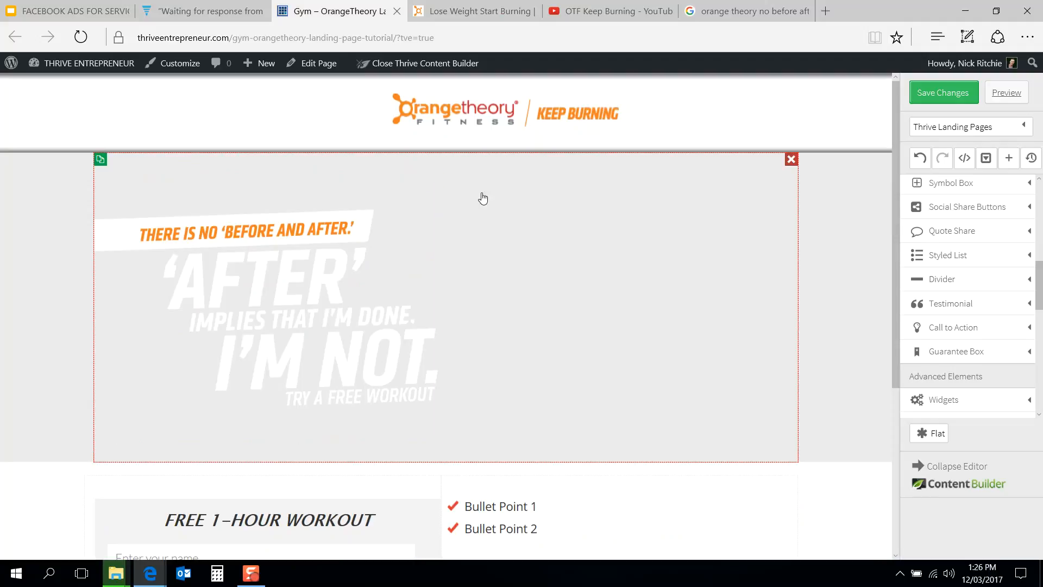
{"action": "left_click", "coordinate": [300, 212]}
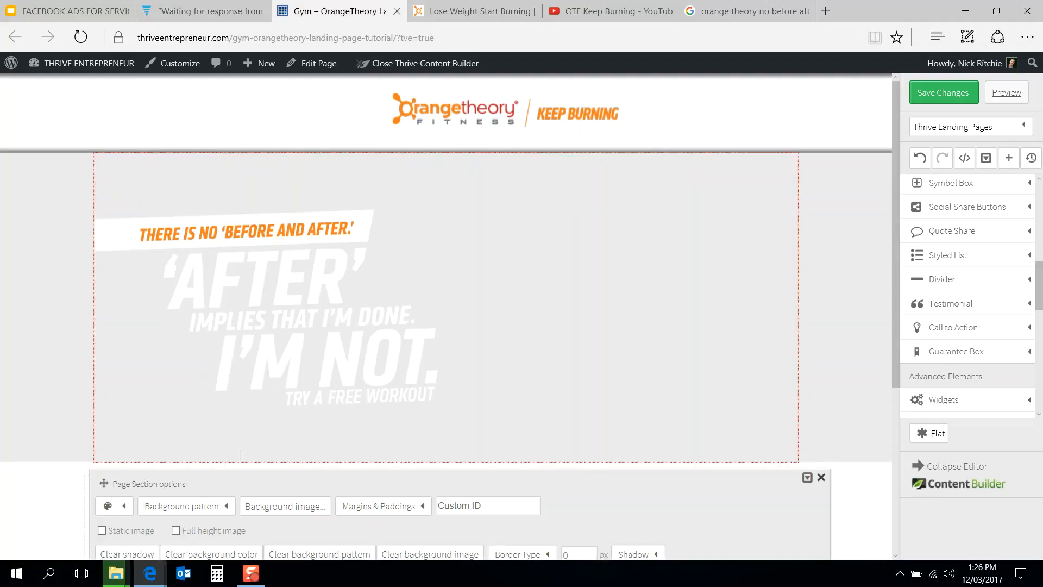
{"action": "left_click", "coordinate": [284, 505]}
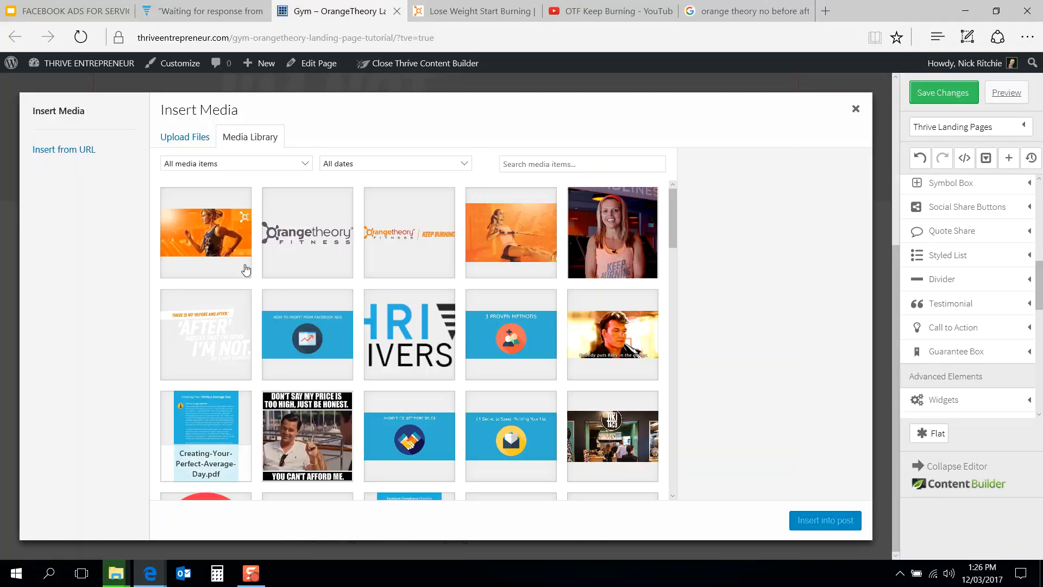
{"action": "left_click", "coordinate": [215, 238]}
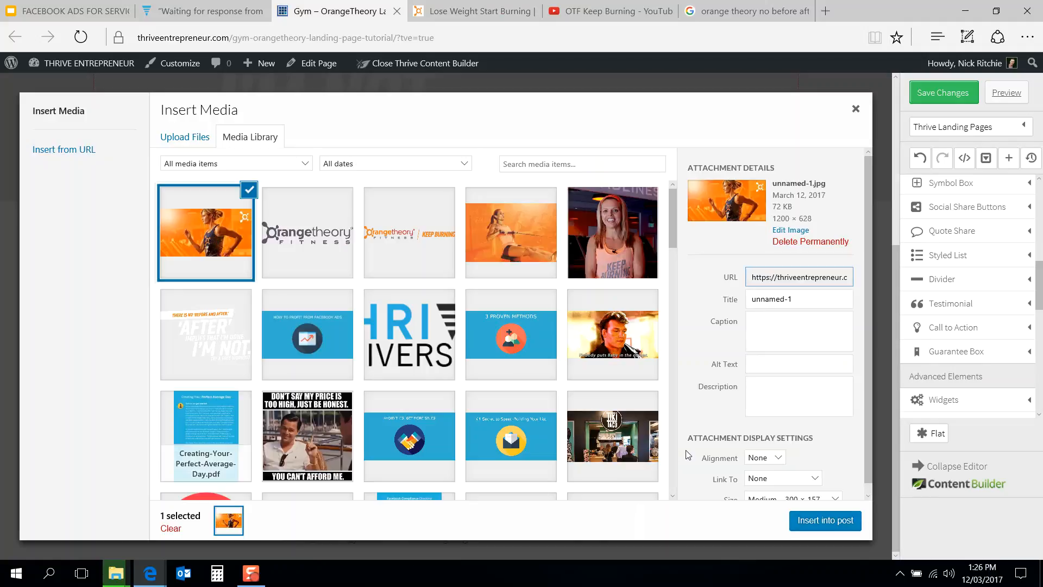
{"action": "left_click", "coordinate": [823, 520]}
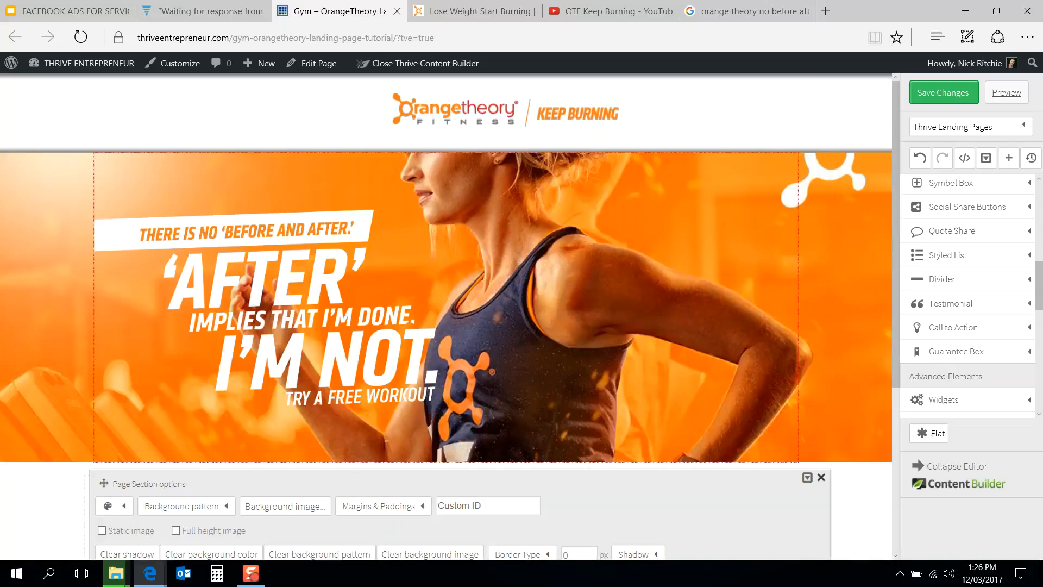
Step: Compare the hero section with the hero of the Orangetheory reference page
{"action": "scroll", "coordinate": [518, 257], "scroll_direction": "down", "scroll_amount": 3}
{"action": "left_click", "coordinate": [777, 417]}
{"action": "scroll", "coordinate": [864, 433], "scroll_direction": "up", "scroll_amount": 3}
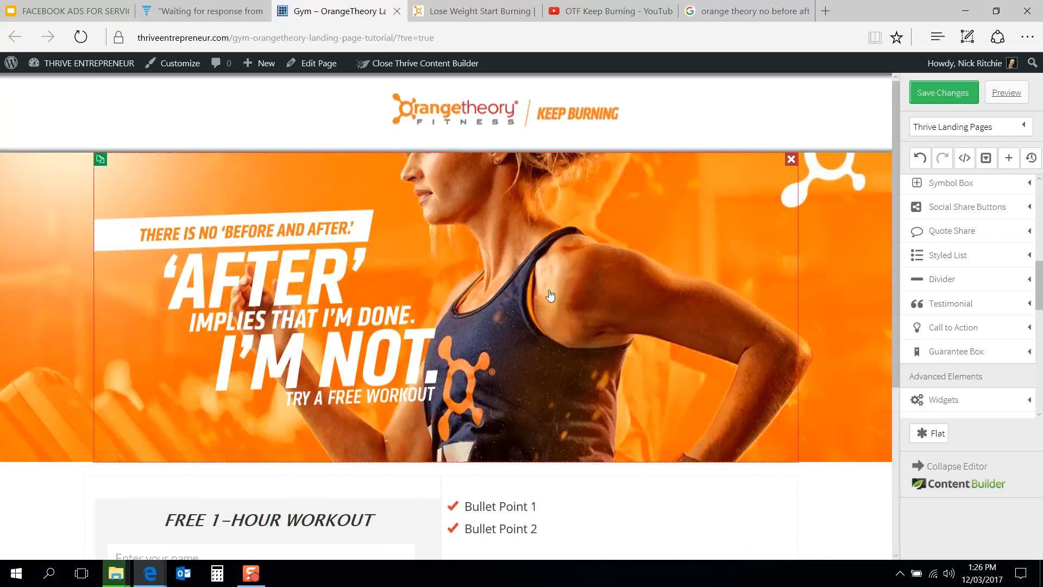
{"action": "left_click", "coordinate": [419, 7]}
{"action": "scroll", "coordinate": [439, 279], "scroll_direction": "up", "scroll_amount": 6}
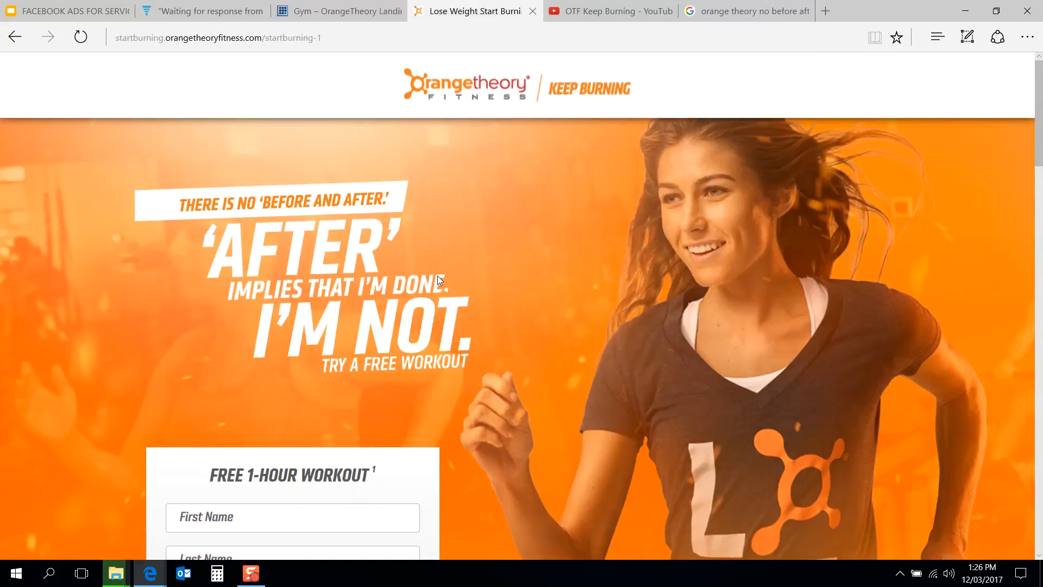
{"action": "mouse_move", "coordinate": [383, 5]}
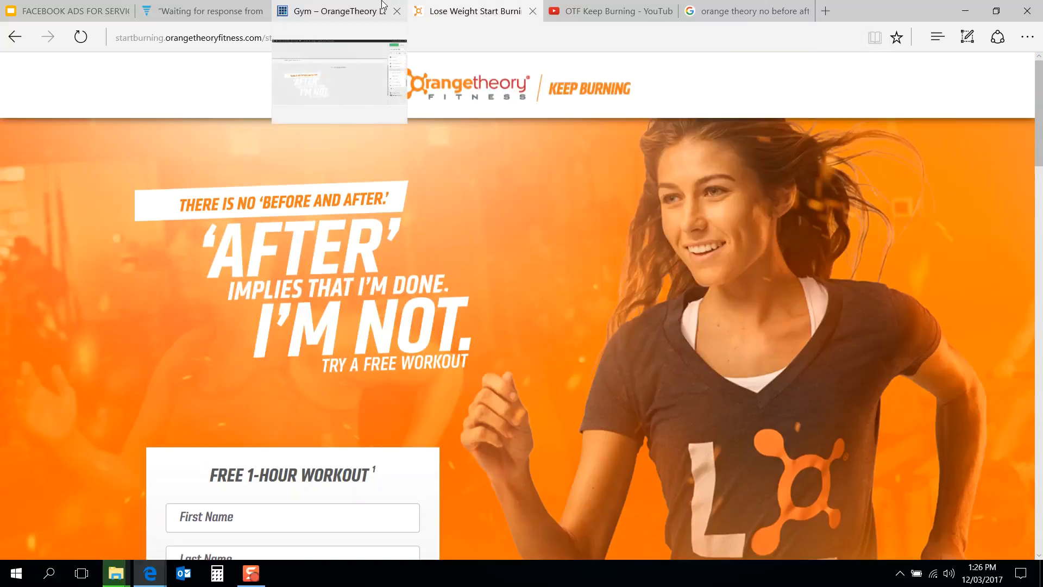
{"action": "left_click", "coordinate": [383, 7]}
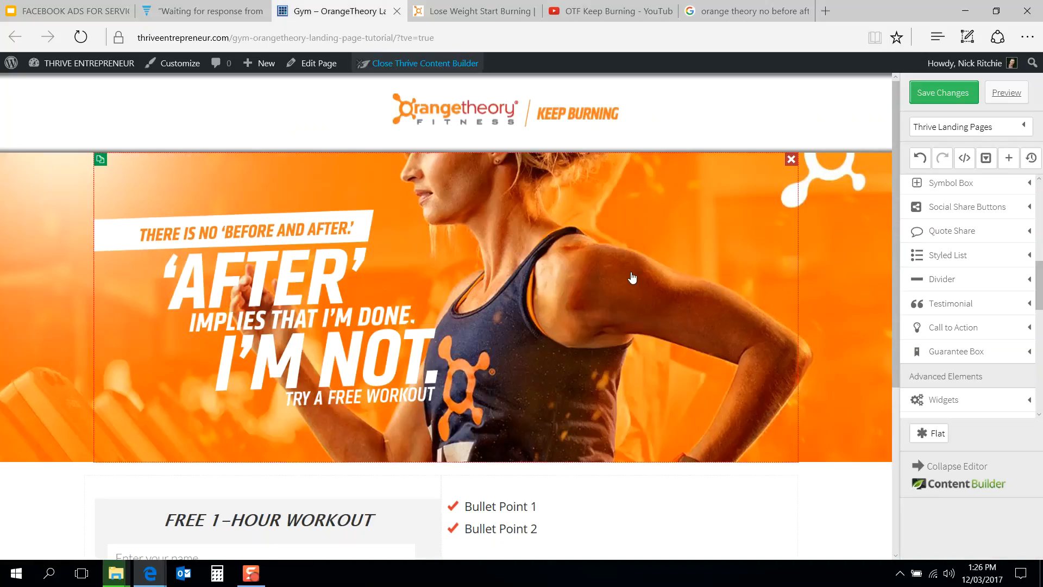
Step: Enable full height image for the hero section's background
{"action": "left_click", "coordinate": [831, 262]}
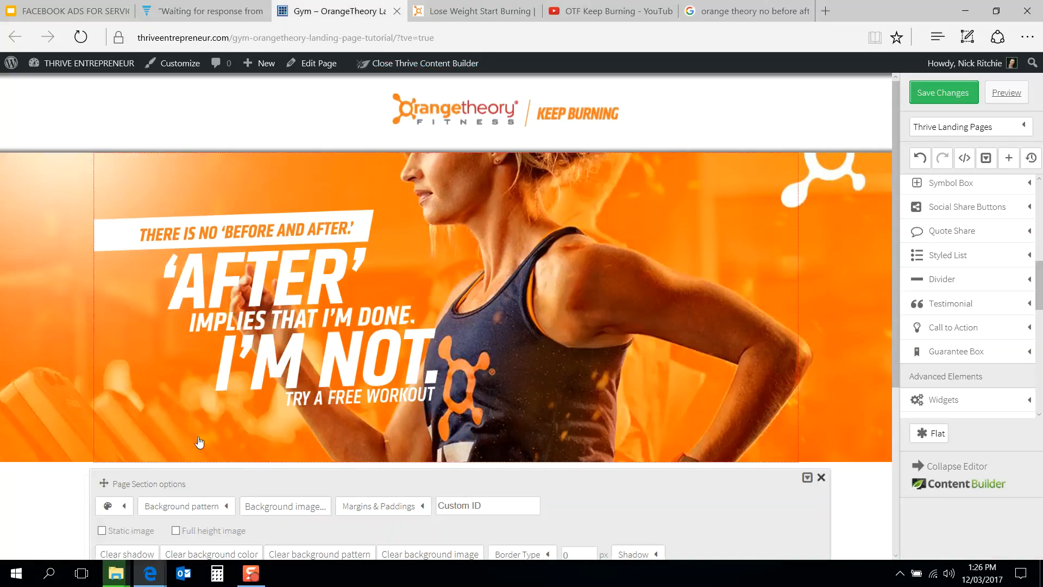
{"action": "scroll", "coordinate": [198, 438], "scroll_direction": "down", "scroll_amount": 3}
{"action": "left_click", "coordinate": [175, 383]}
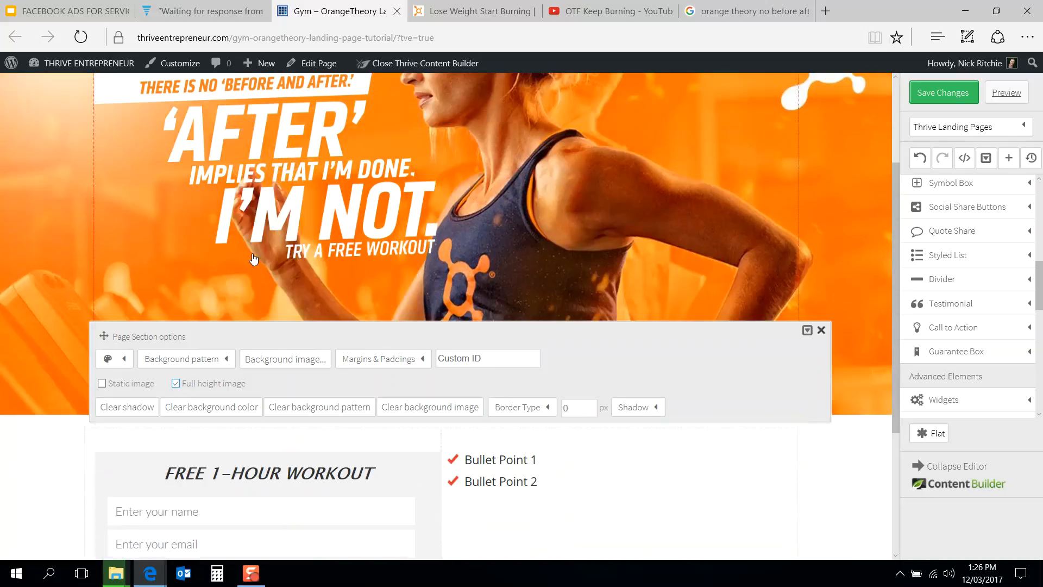
{"action": "scroll", "coordinate": [294, 216], "scroll_direction": "up", "scroll_amount": 3}
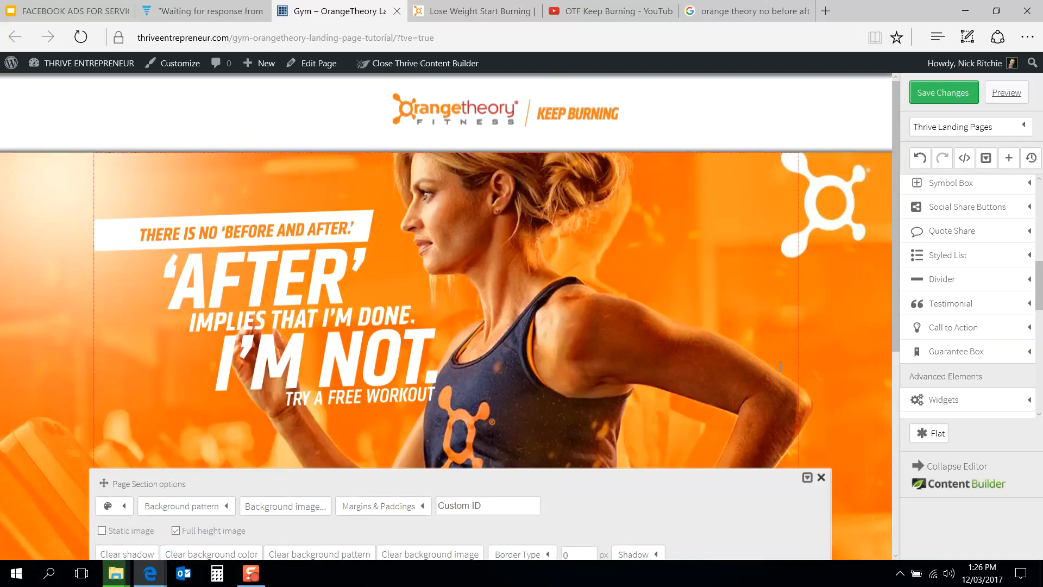
{"action": "left_click", "coordinate": [822, 477]}
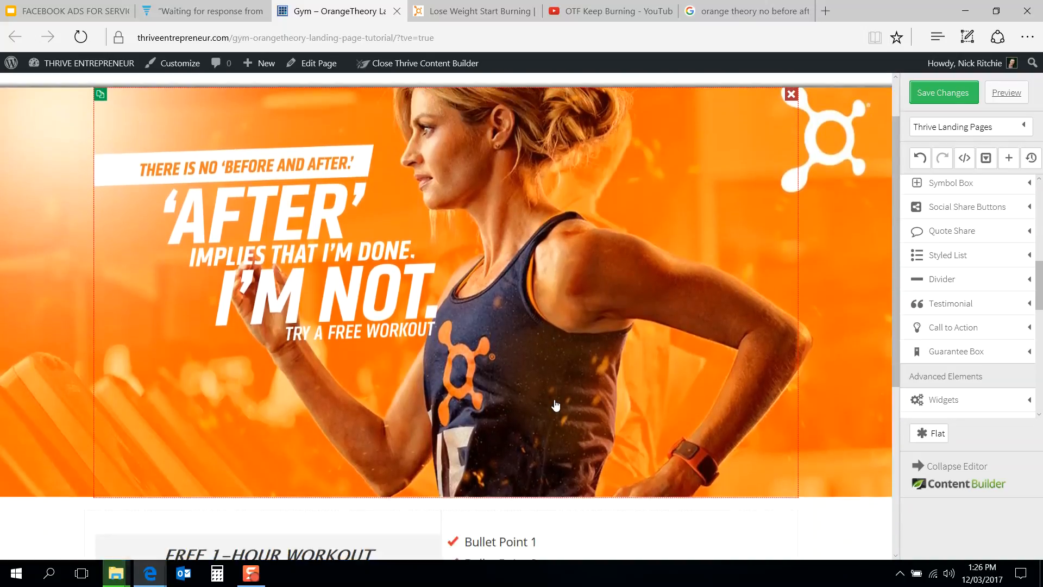
Step: Inspect the margins and paddings of the columns holding the signup box
{"action": "scroll", "coordinate": [555, 405], "scroll_direction": "down", "scroll_amount": 6}
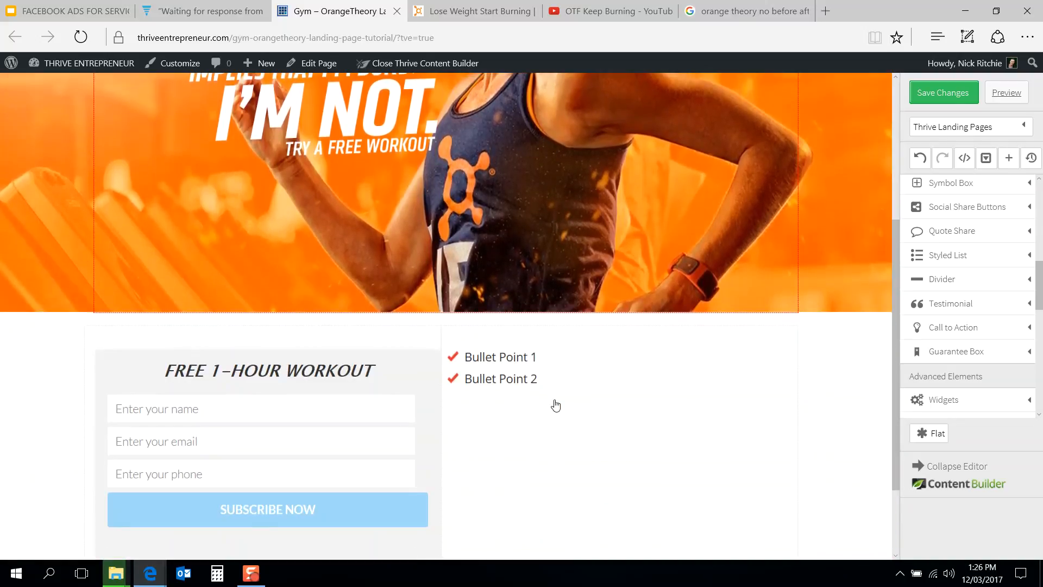
{"action": "scroll", "coordinate": [396, 410], "scroll_direction": "up", "scroll_amount": 3}
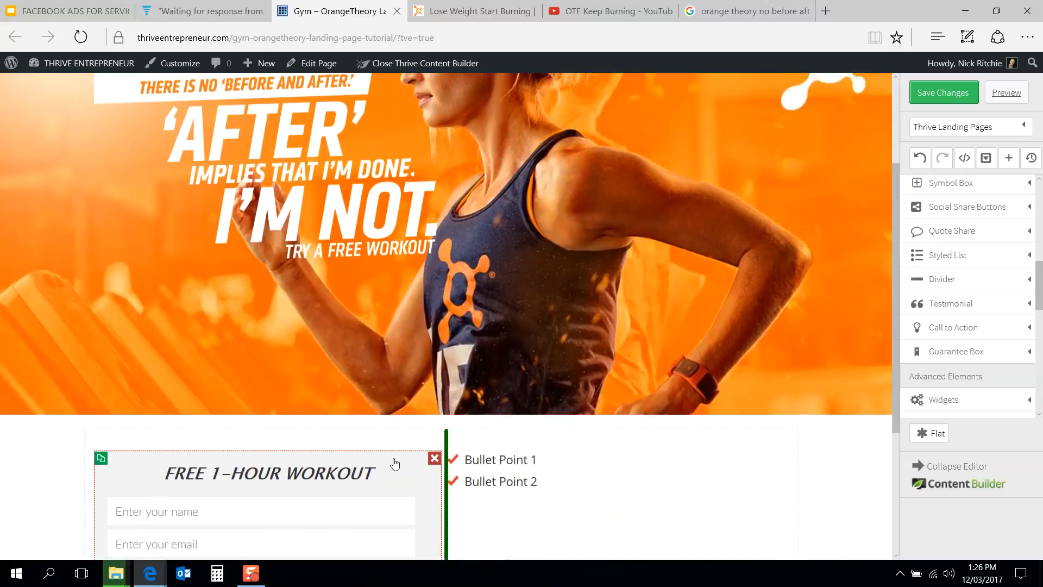
{"action": "left_click", "coordinate": [395, 464]}
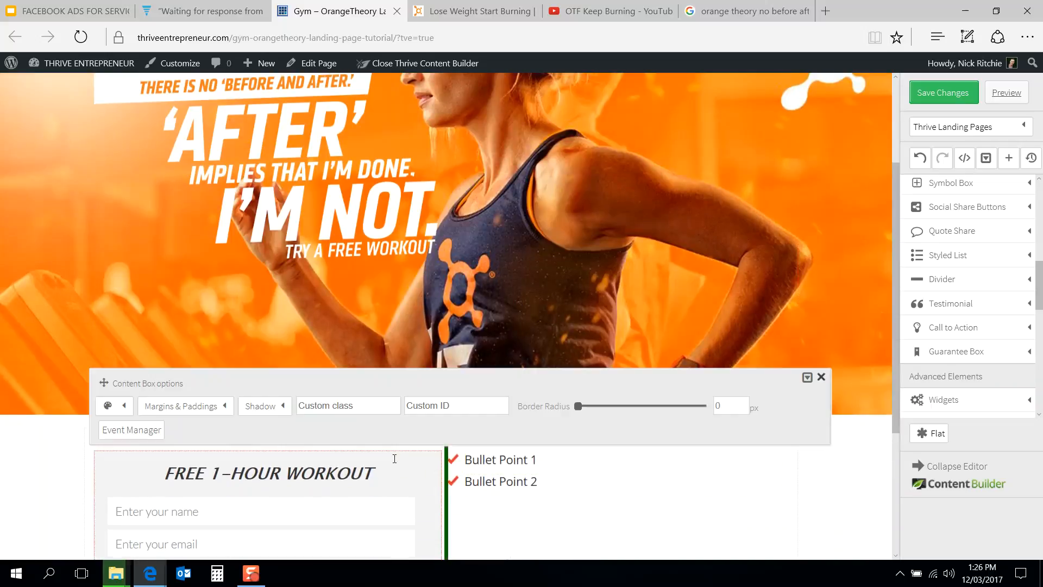
{"action": "left_click", "coordinate": [54, 476]}
{"action": "left_click", "coordinate": [185, 433]}
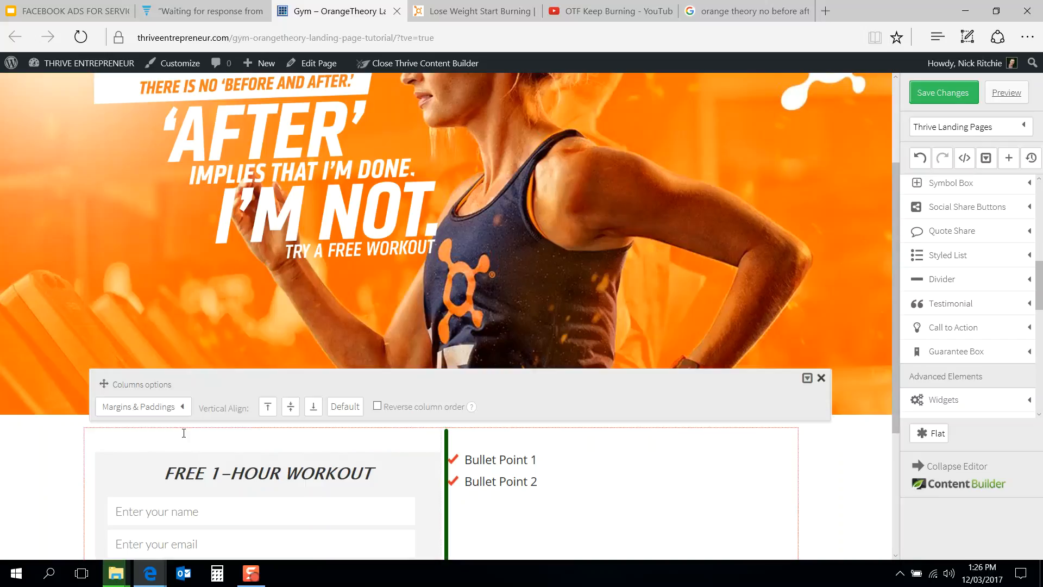
{"action": "left_click", "coordinate": [163, 408]}
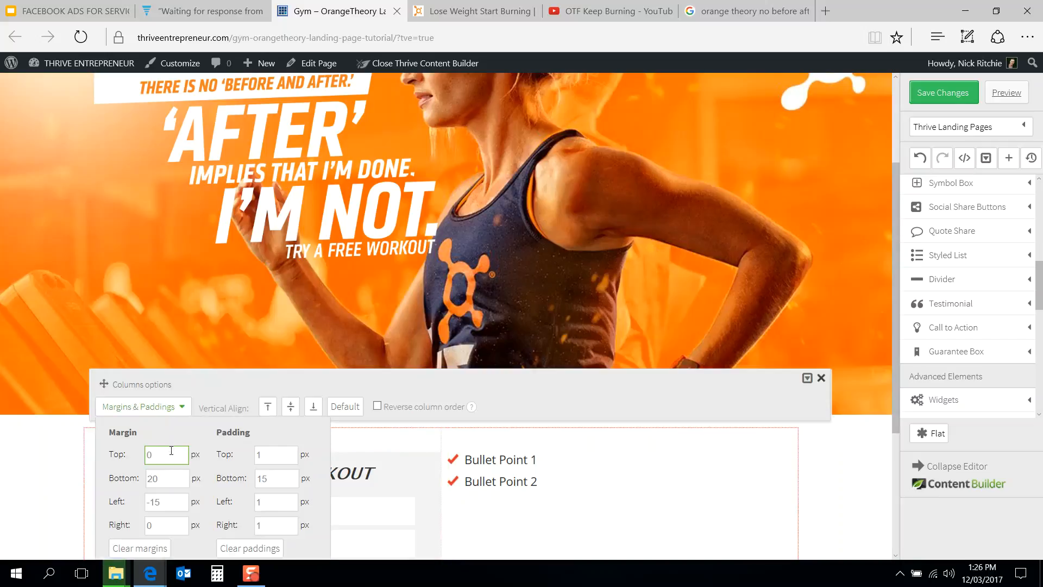
{"action": "left_click", "coordinate": [77, 464]}
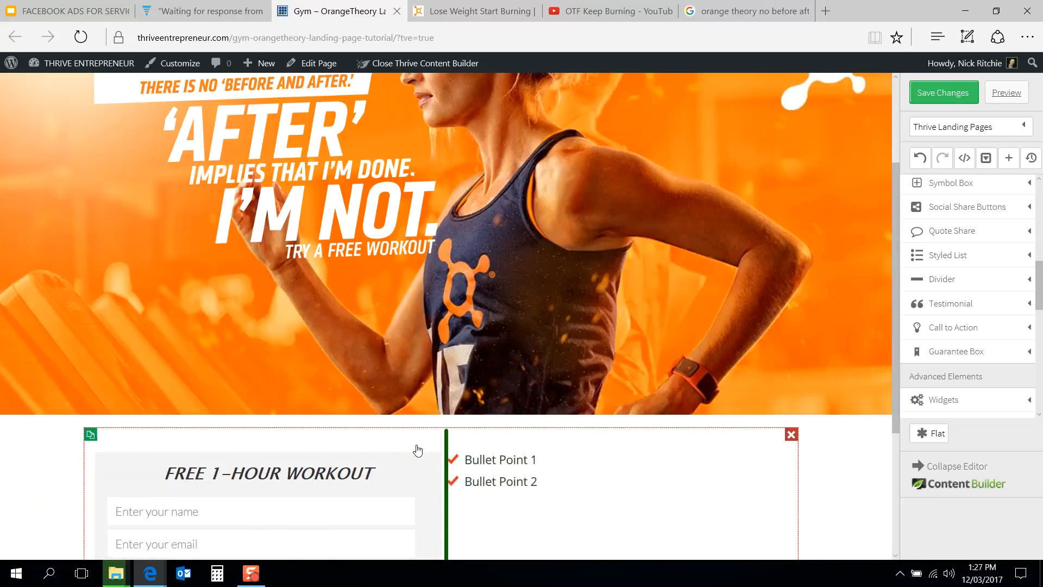
Step: Delete the signup content box and undo the deletion
{"action": "left_click", "coordinate": [431, 458]}
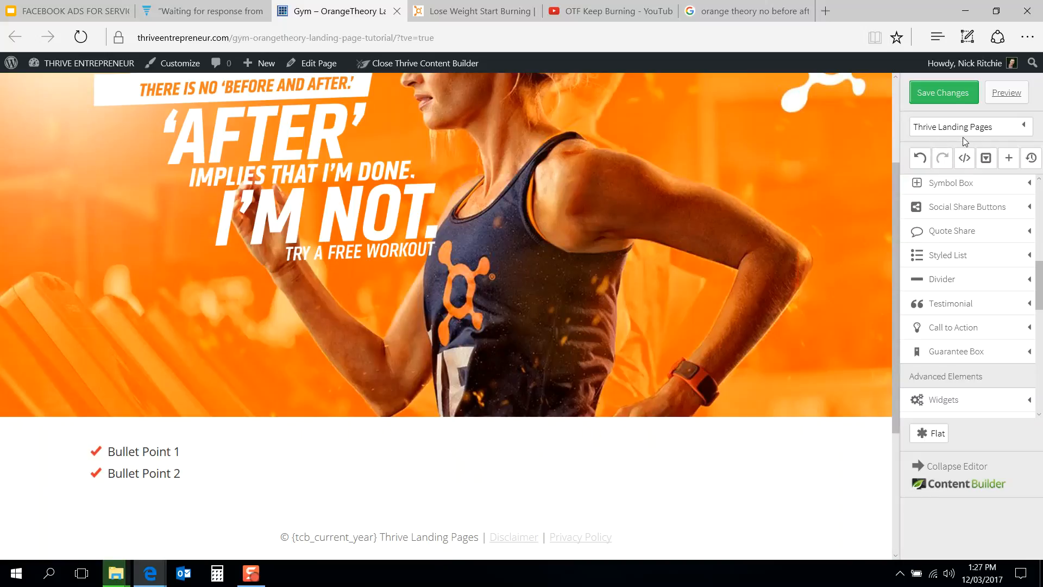
{"action": "left_click", "coordinate": [918, 160]}
{"action": "scroll", "coordinate": [455, 363], "scroll_direction": "down", "scroll_amount": 3}
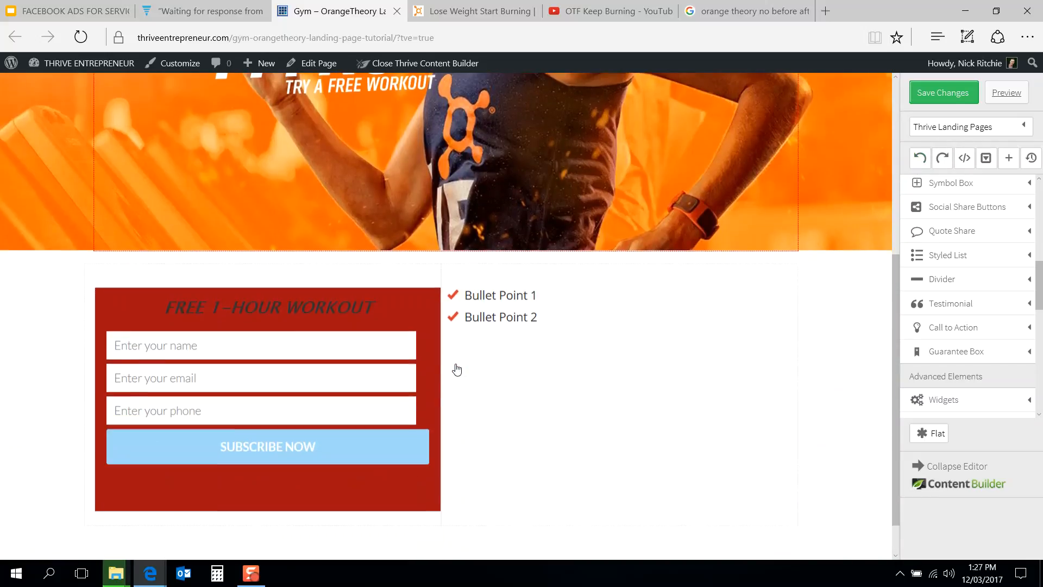
Step: Set the signup content box's background color to rgba(242,242,242,1)
{"action": "left_click", "coordinate": [406, 298]}
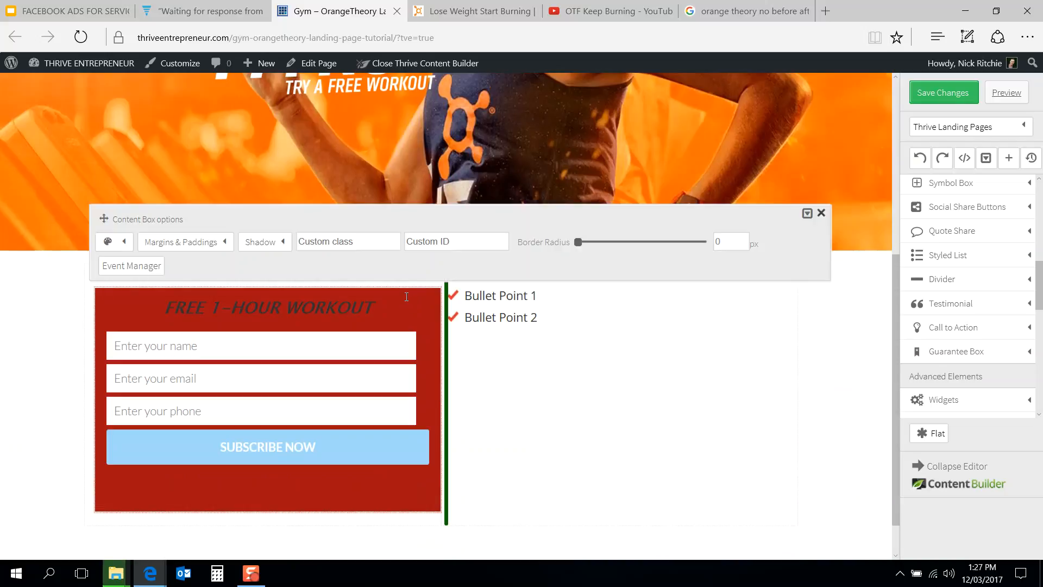
{"action": "left_click", "coordinate": [122, 241]}
{"action": "left_click", "coordinate": [209, 289]}
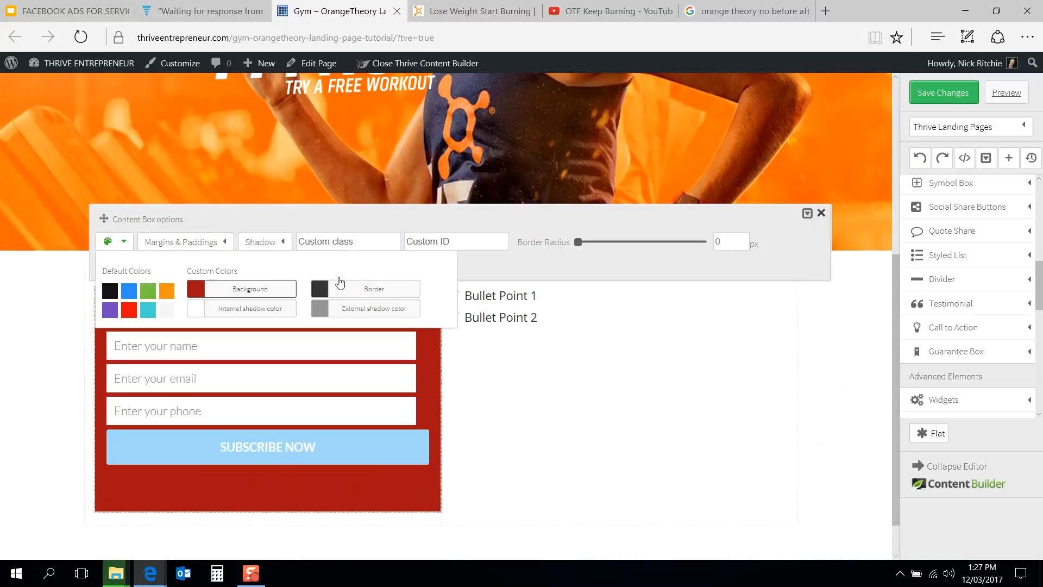
{"action": "left_click", "coordinate": [382, 198]}
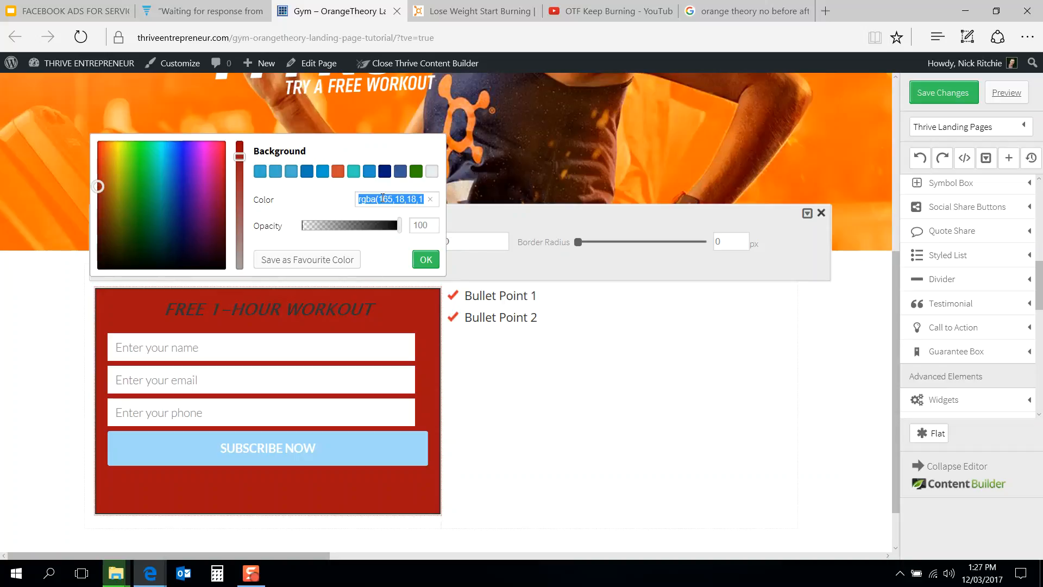
{"action": "type", "text": "rgba(242,242,242,1)"}
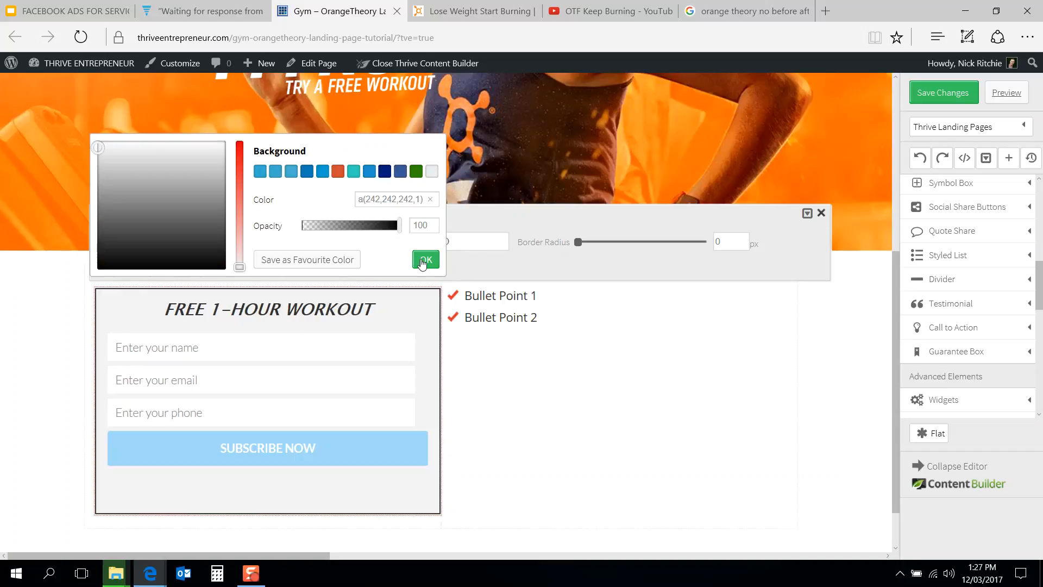
{"action": "left_click", "coordinate": [424, 259]}
Step: Set the signup content box's border color to #f2f2f2
{"action": "left_click", "coordinate": [317, 292]}
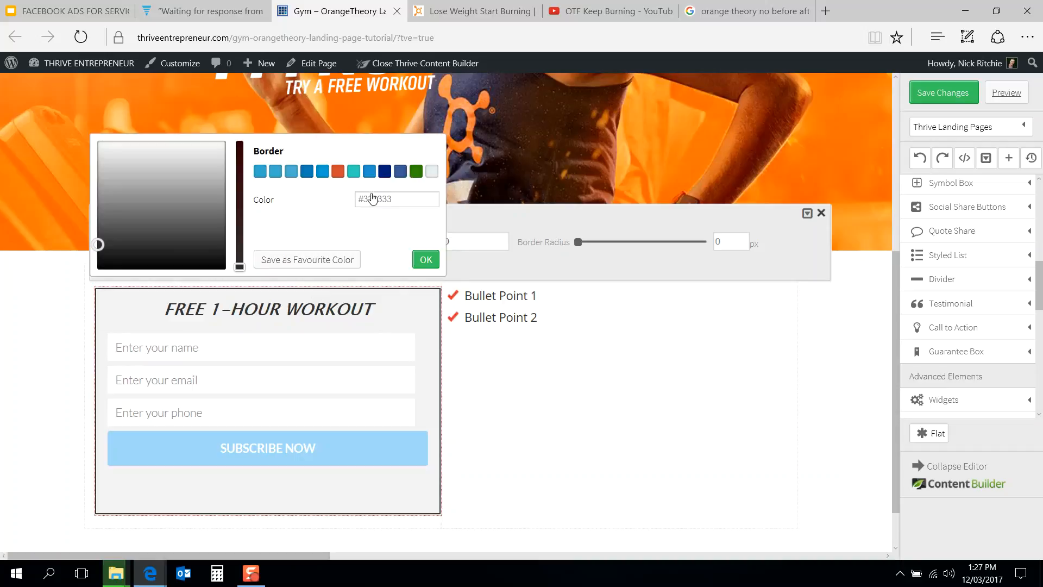
{"action": "triple_click", "coordinate": [382, 198]}
{"action": "type", "text": "rgba(242,242,242,1)"}
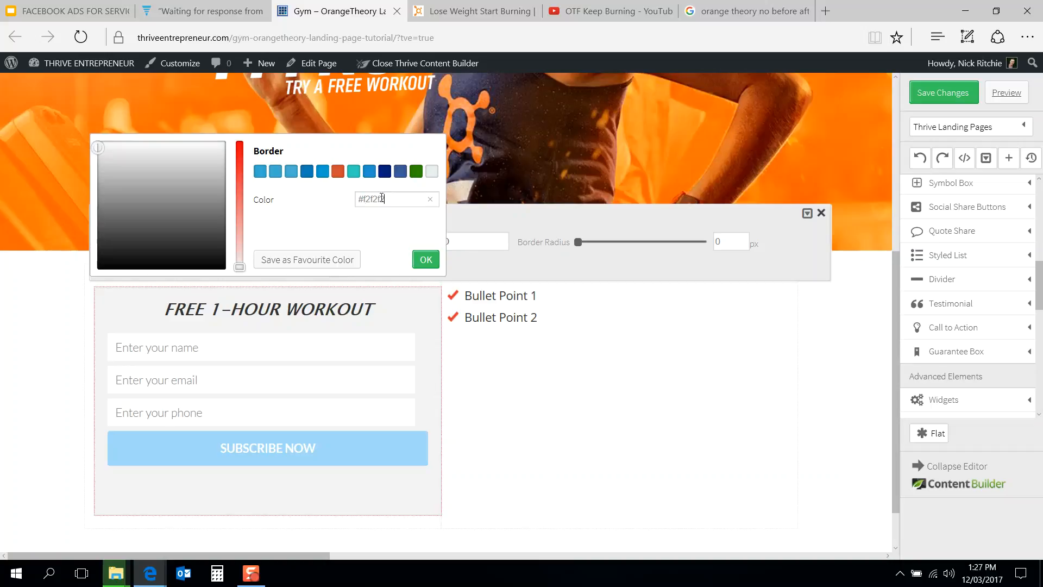
{"action": "left_click", "coordinate": [419, 260]}
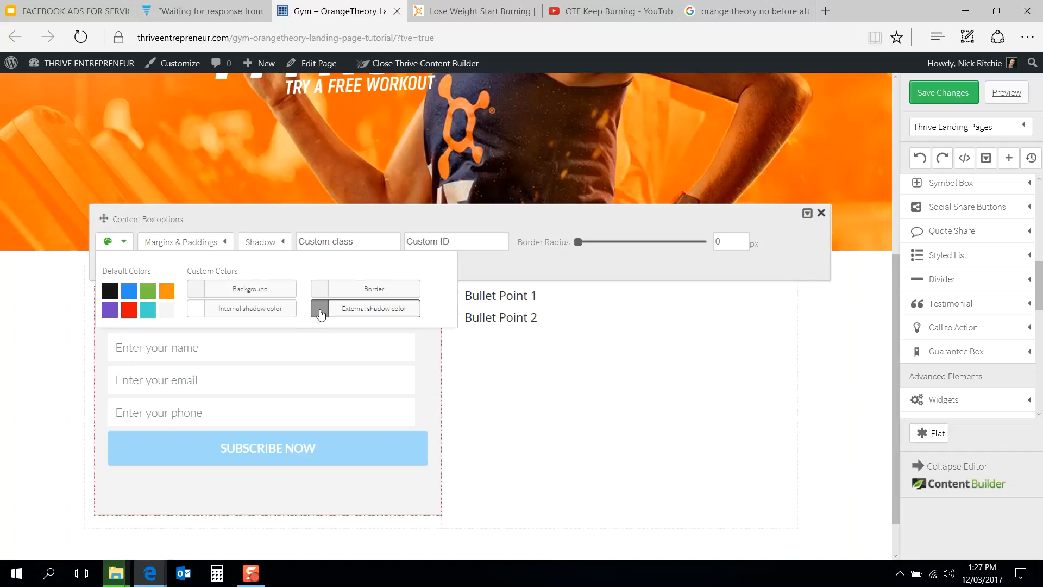
Step: Set the content box's external shadow color to rgba(242,242,242) and save the changes
{"action": "left_click", "coordinate": [320, 309]}
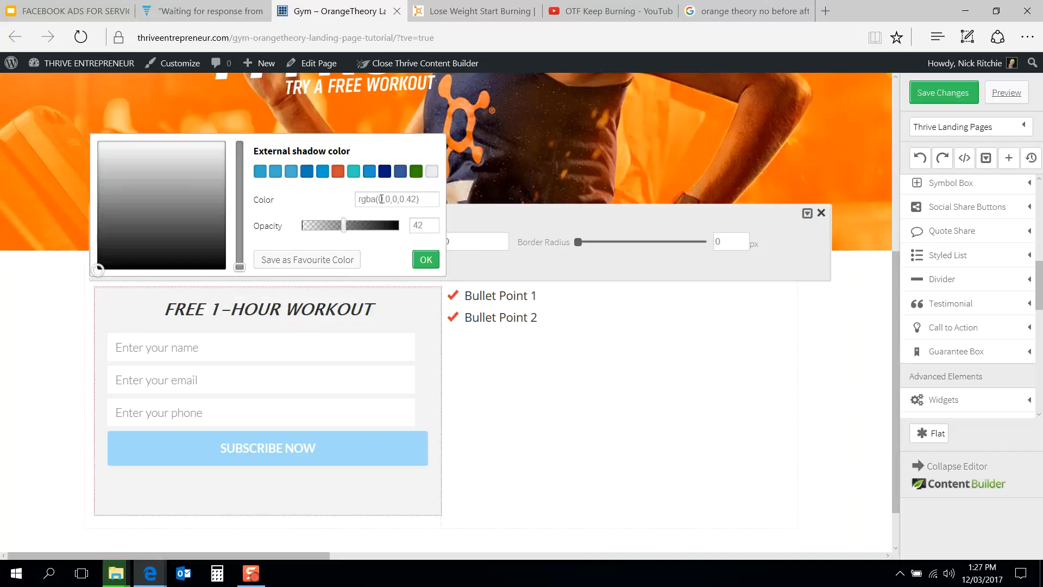
{"action": "triple_click", "coordinate": [392, 199]}
{"action": "type", "text": "rgba(242,242,242,0.42)"}
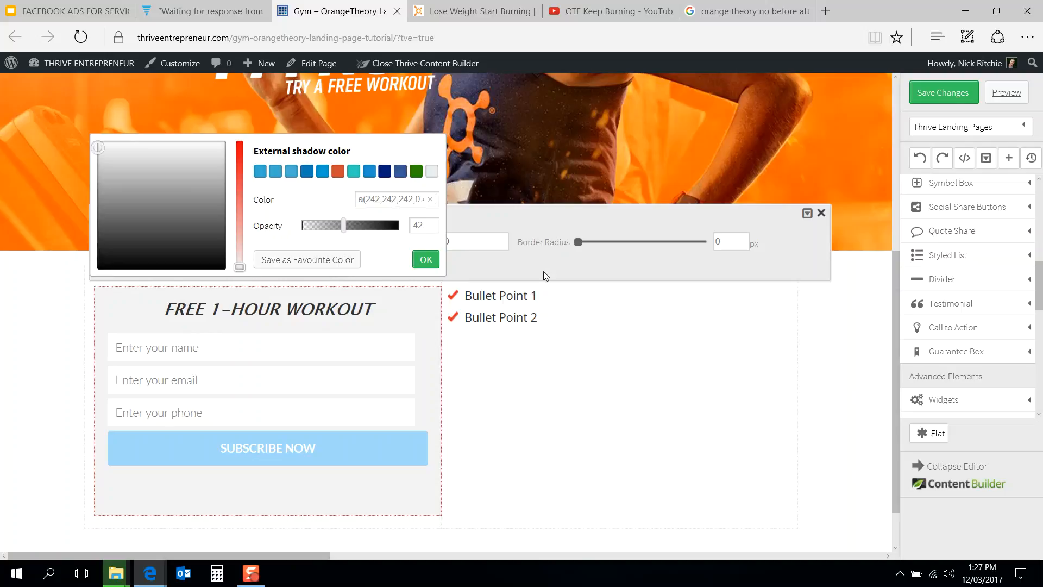
{"action": "left_click", "coordinate": [546, 276]}
{"action": "left_click", "coordinate": [700, 313]}
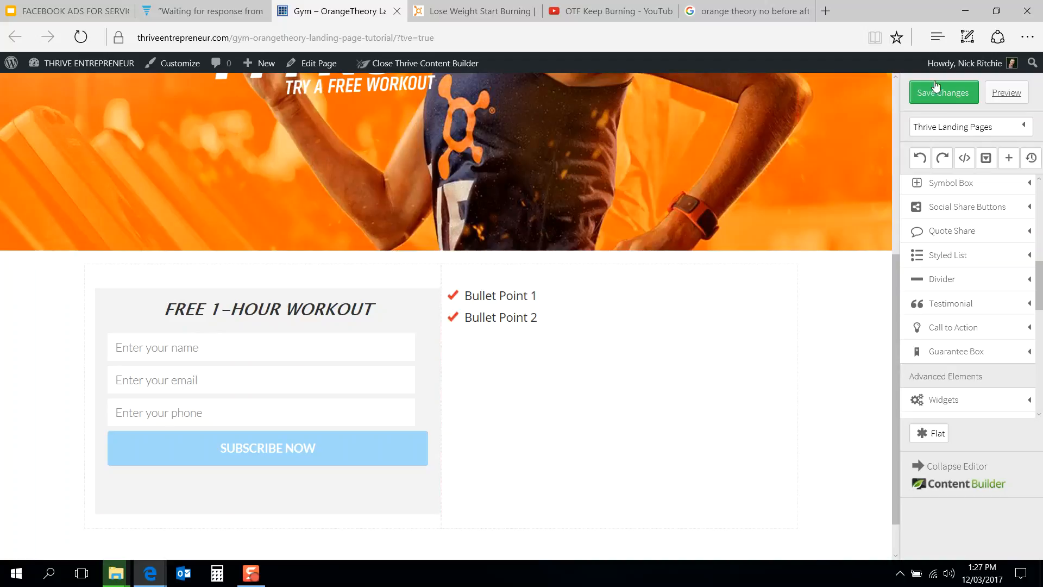
{"action": "left_click", "coordinate": [944, 93]}
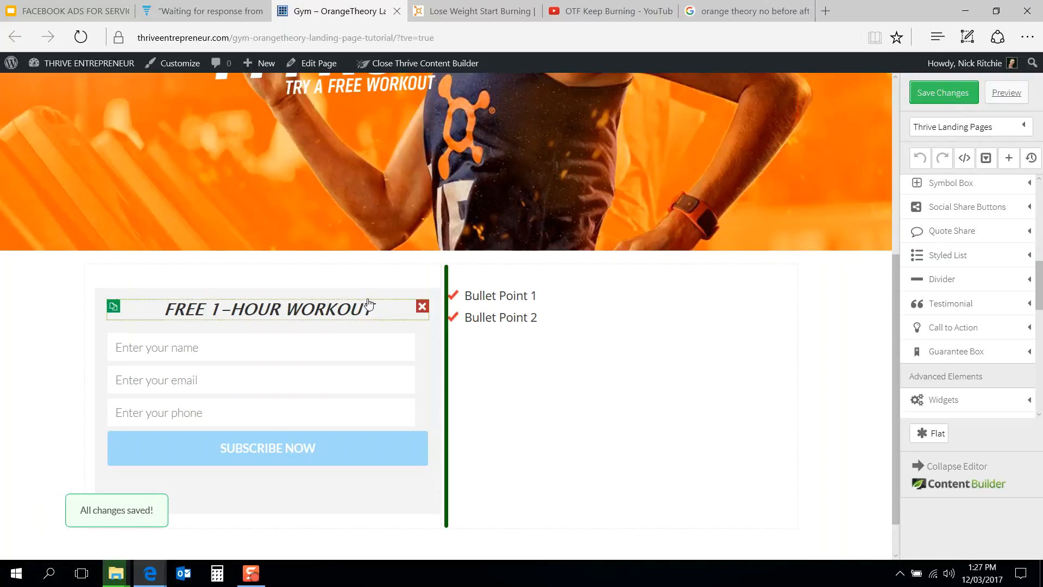
Step: Set the signup content box's top margin to -200 px so it overlaps the hero image
{"action": "left_click", "coordinate": [385, 294]}
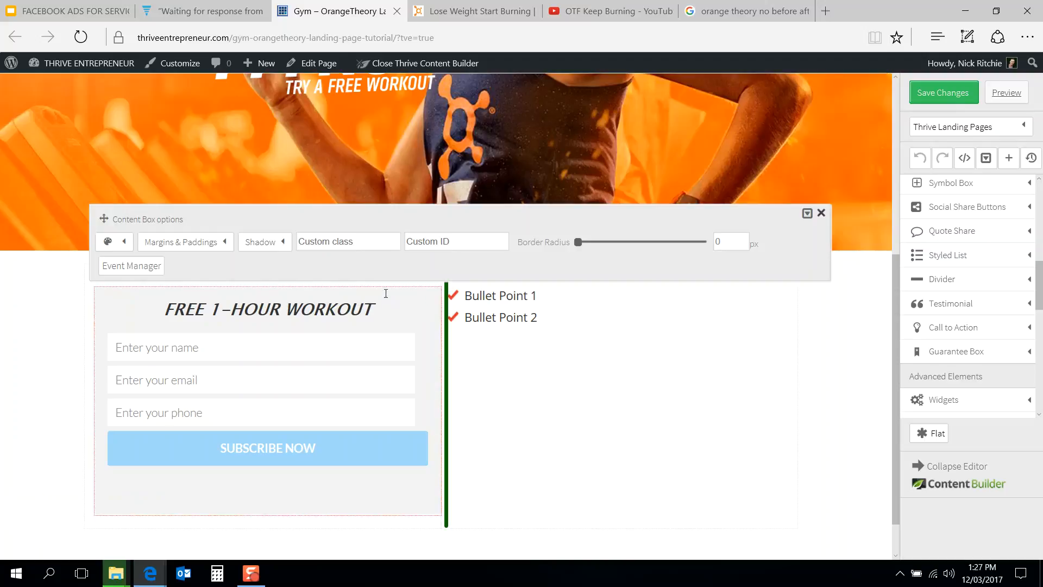
{"action": "left_click", "coordinate": [170, 245]}
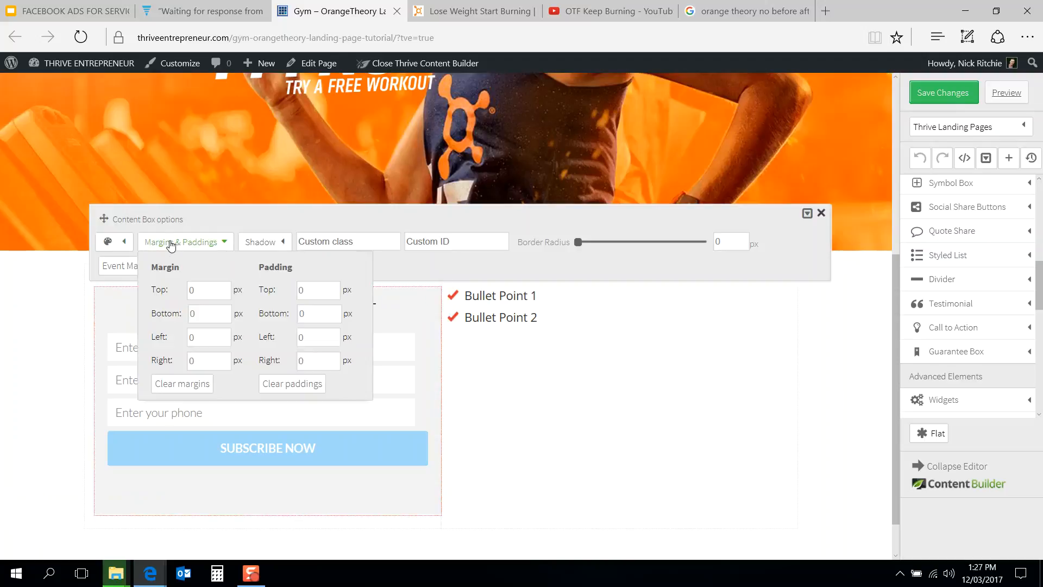
{"action": "left_click", "coordinate": [191, 289]}
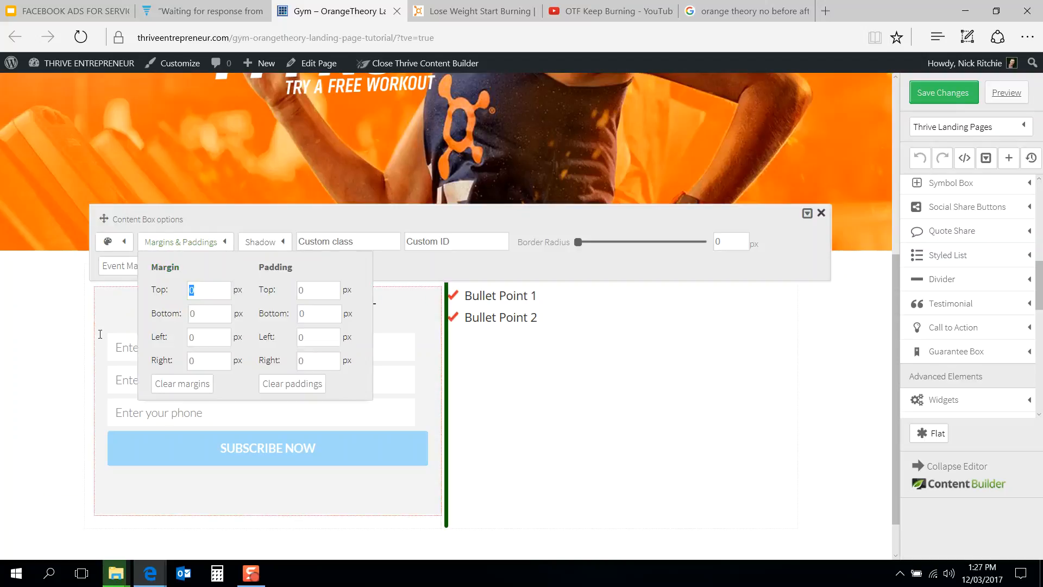
{"action": "type", "text": "-200"}
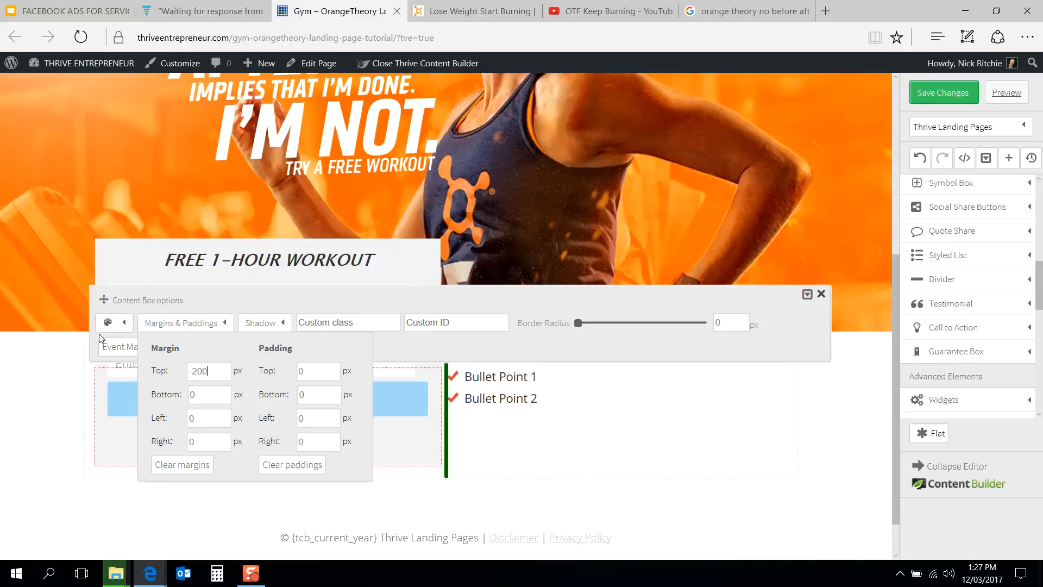
Step: Compare the overlapping signup box with the Orangetheory reference page
{"action": "scroll", "coordinate": [23, 395], "scroll_direction": "up", "scroll_amount": 4}
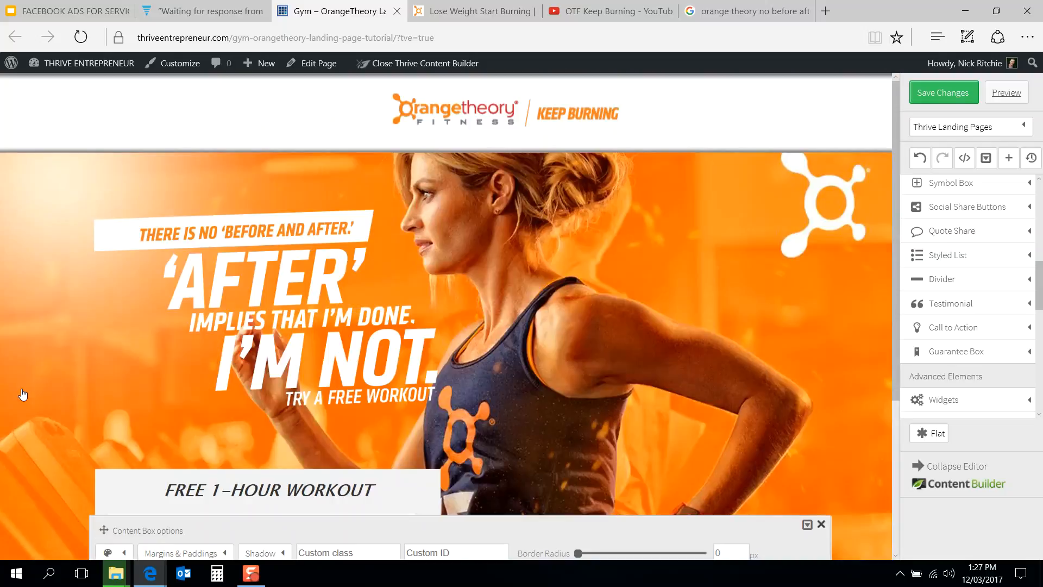
{"action": "left_click", "coordinate": [473, 7]}
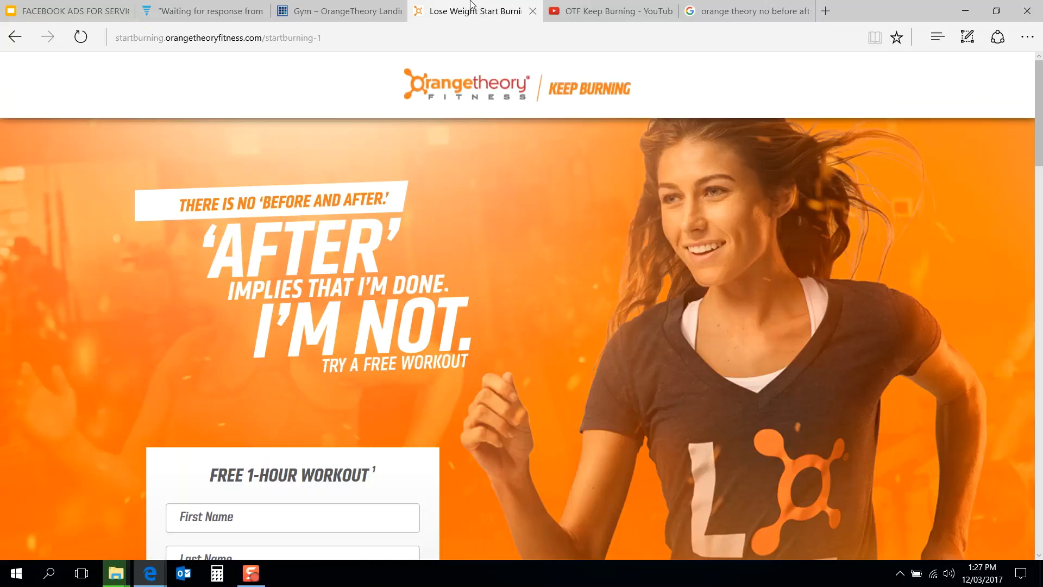
{"action": "left_click", "coordinate": [353, 5]}
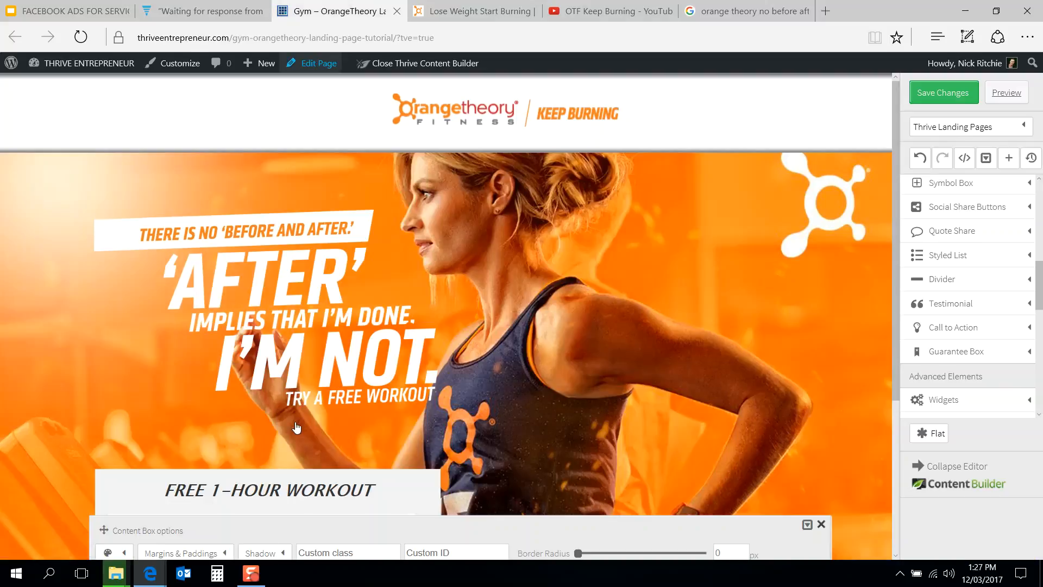
{"action": "left_click", "coordinate": [433, 4]}
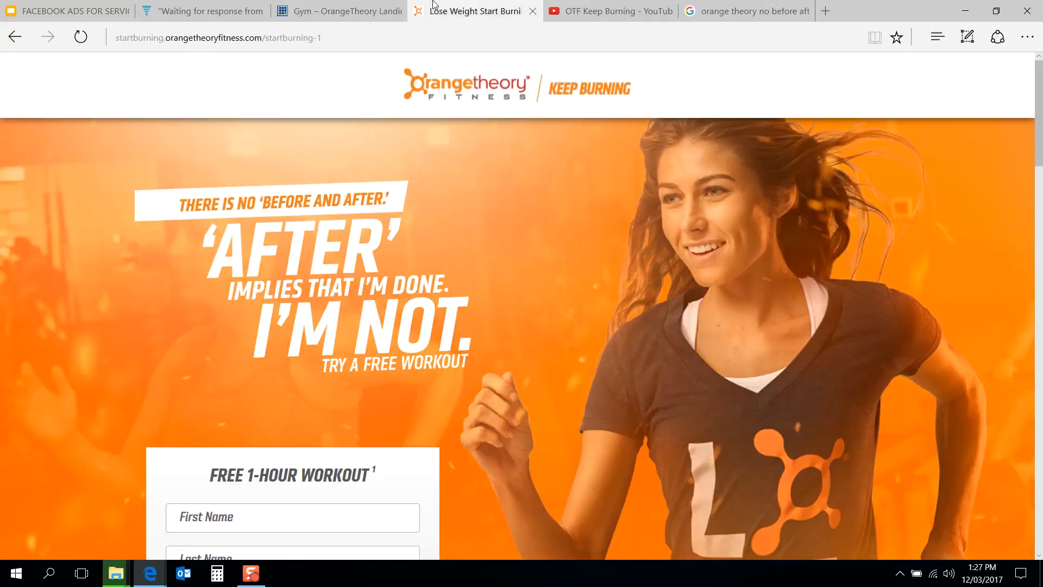
{"action": "left_click", "coordinate": [329, 6]}
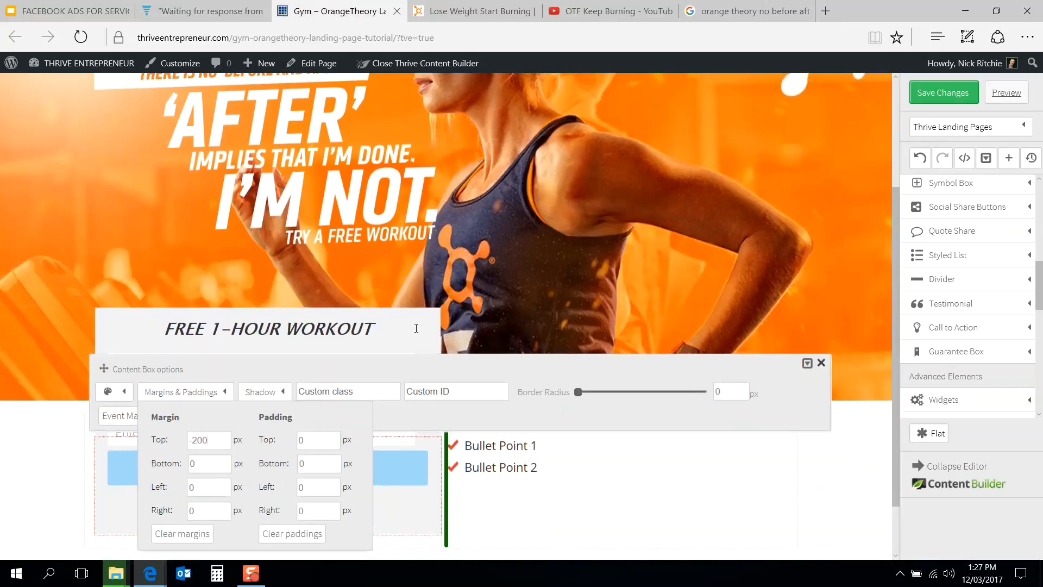
Step: Set the signup content box's left and right margins to 20 px
{"action": "left_click", "coordinate": [821, 362]}
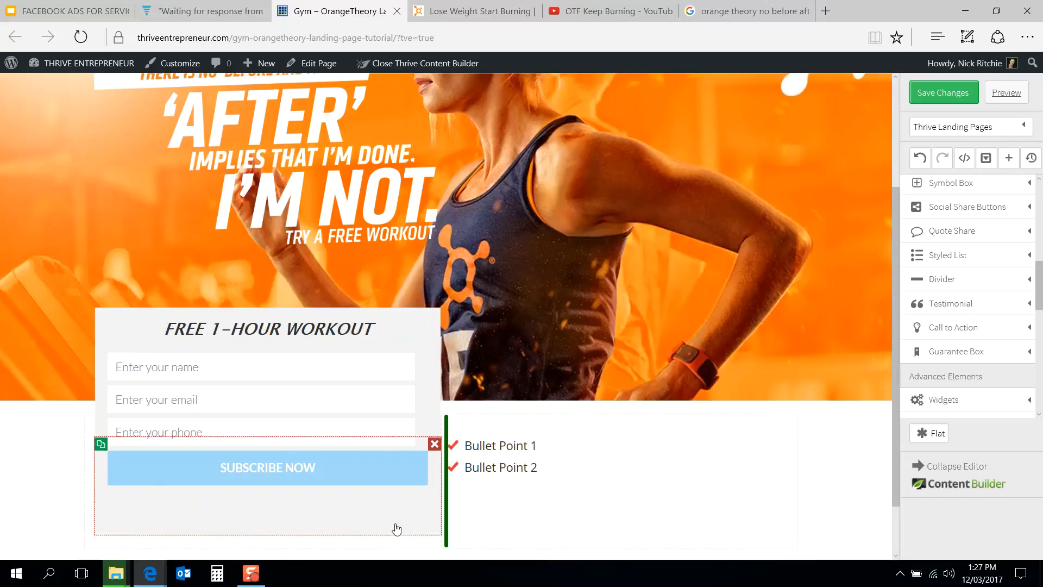
{"action": "left_click", "coordinate": [396, 528]}
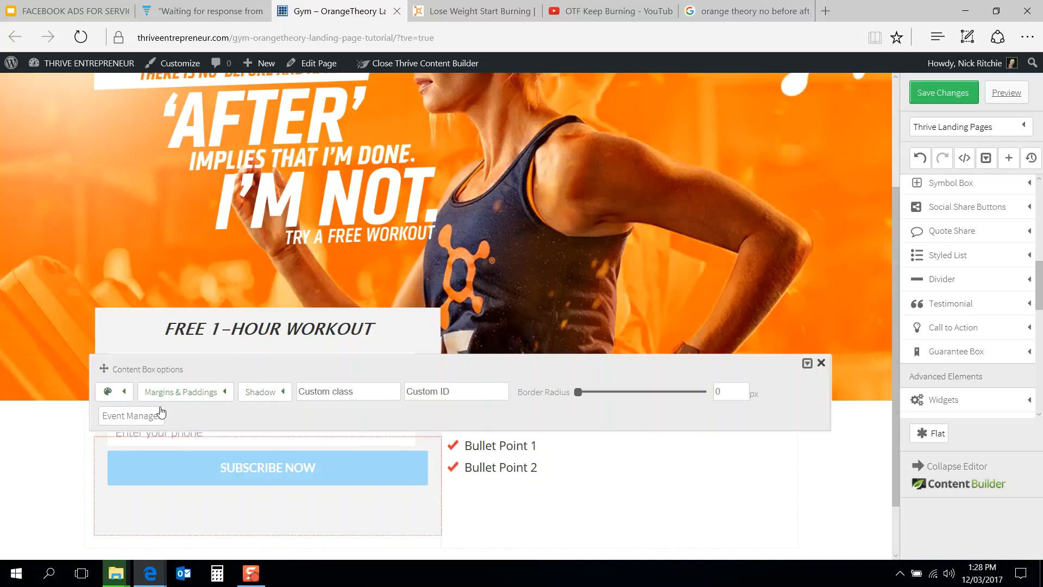
{"action": "left_click", "coordinate": [217, 392]}
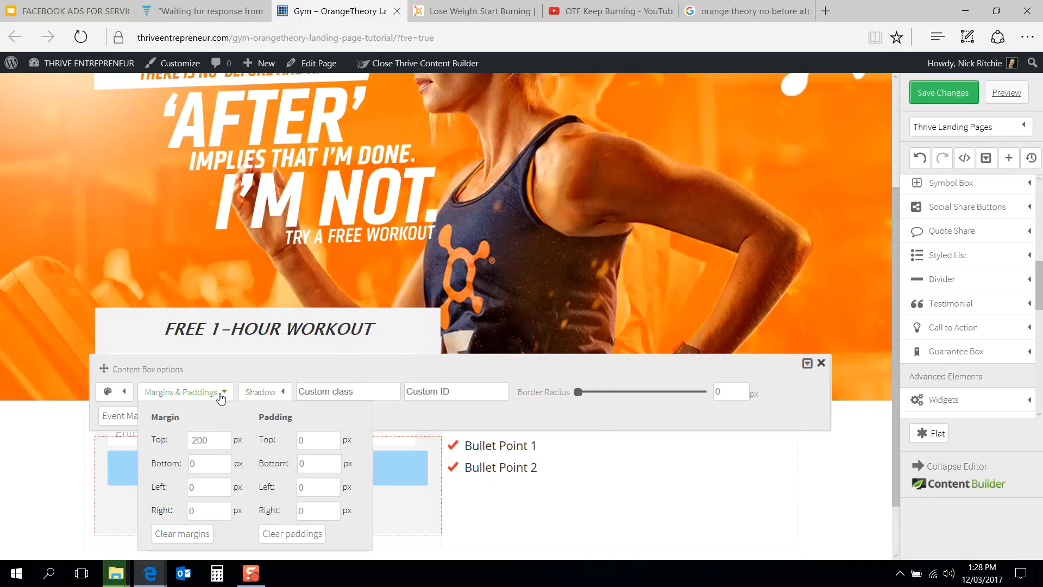
{"action": "left_click", "coordinate": [206, 485]}
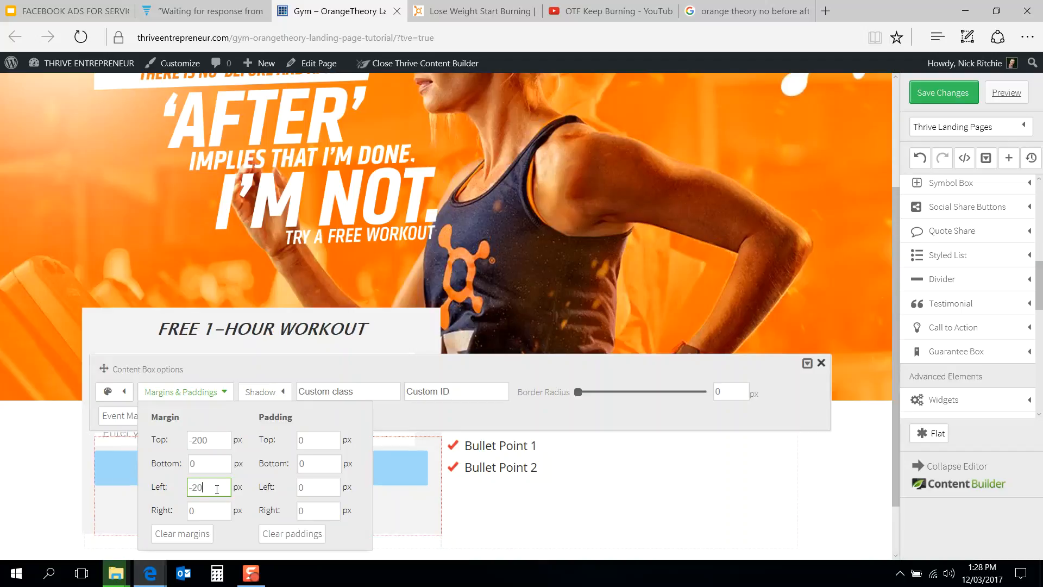
{"action": "left_click_drag", "start_coordinate": [191, 487], "coordinate": [181, 493]}
{"action": "type", "text": "20"}
{"action": "left_click_drag", "start_coordinate": [217, 510], "coordinate": [170, 516]}
{"action": "type", "text": "20"}
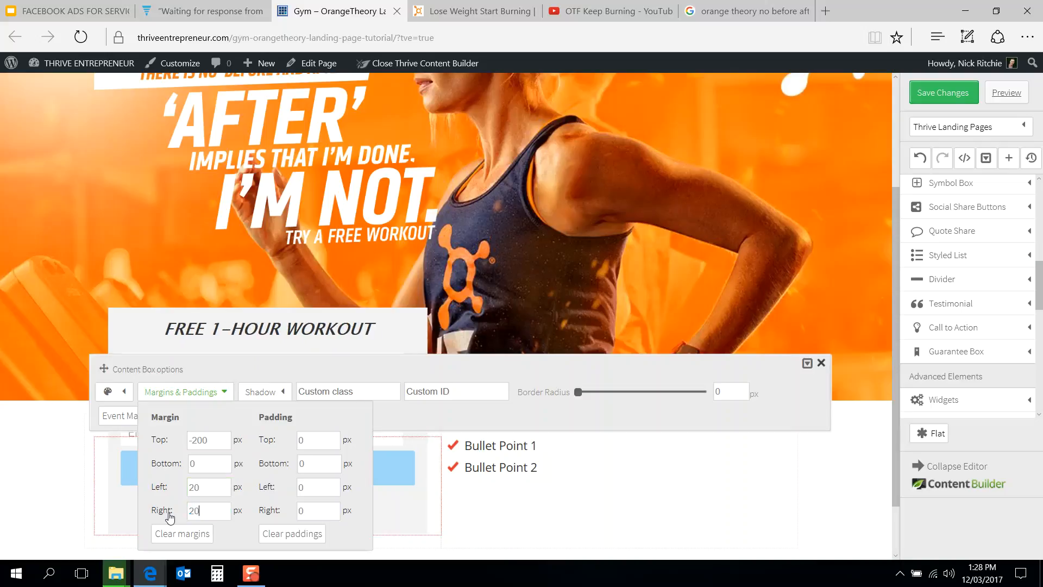
{"action": "left_click", "coordinate": [458, 6]}
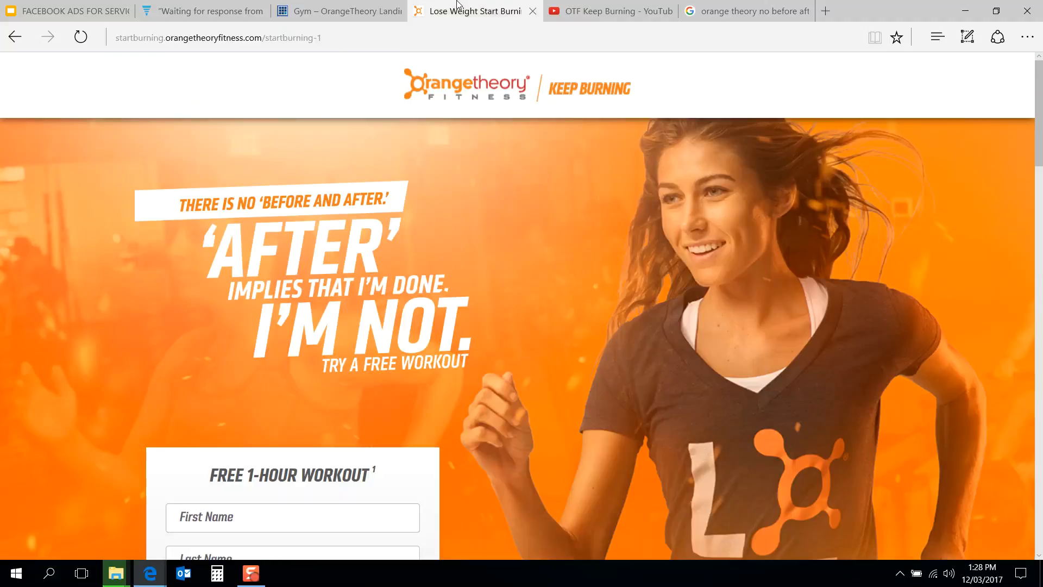
{"action": "left_click", "coordinate": [331, 11]}
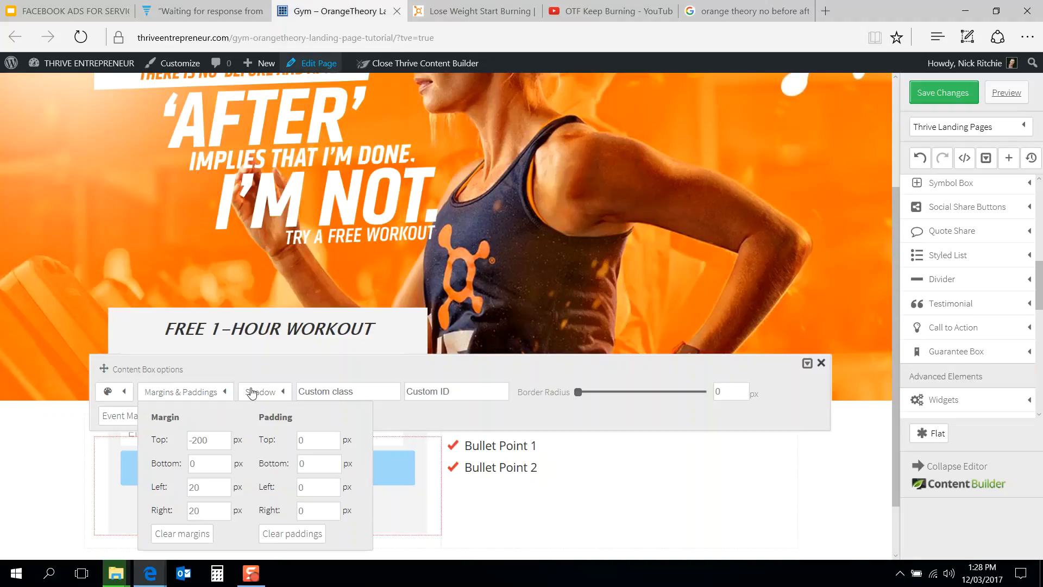
Step: Set the signup content box's left and right margins to 40 px
{"action": "left_click", "coordinate": [179, 494]}
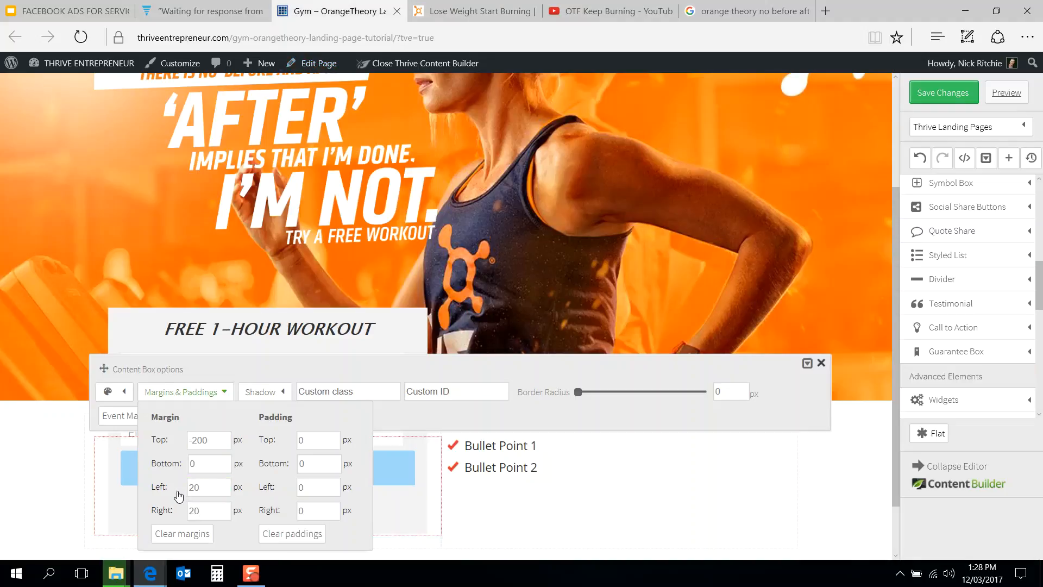
{"action": "double_click", "coordinate": [192, 486]}
{"action": "left_click", "coordinate": [211, 505]}
{"action": "double_click", "coordinate": [211, 507]}
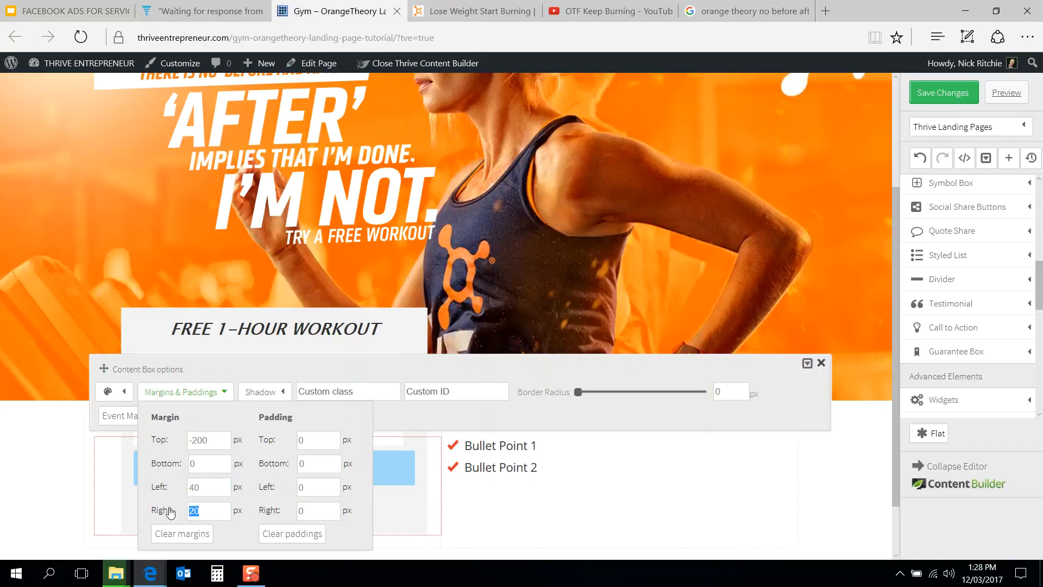
{"action": "type", "text": "40"}
Step: Compare the signup box's width and position with the Orangetheory reference page
{"action": "scroll", "coordinate": [326, 310], "scroll_direction": "up", "scroll_amount": 3}
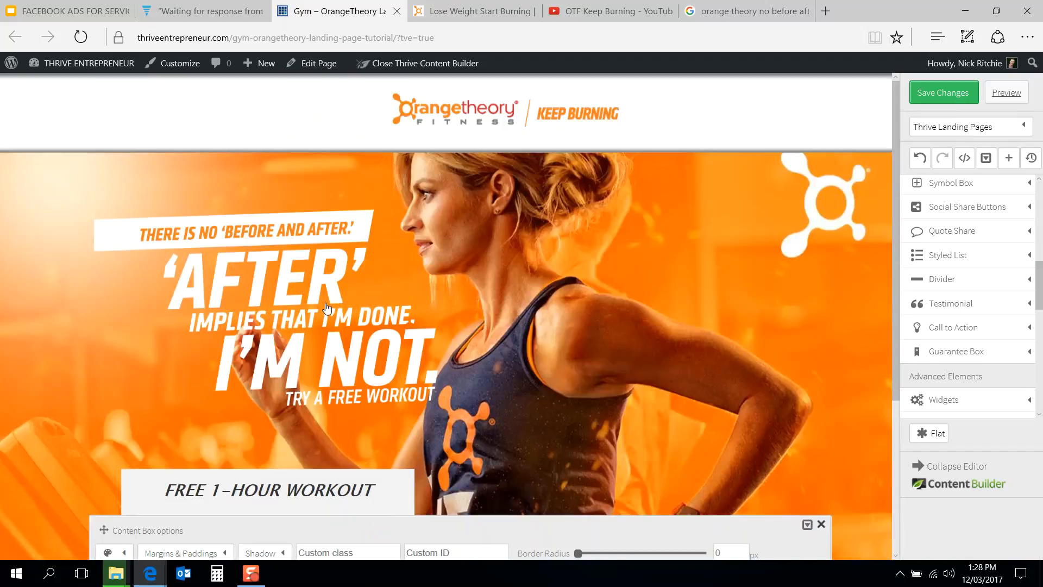
{"action": "left_click", "coordinate": [476, 7]}
{"action": "left_click", "coordinate": [348, 11]}
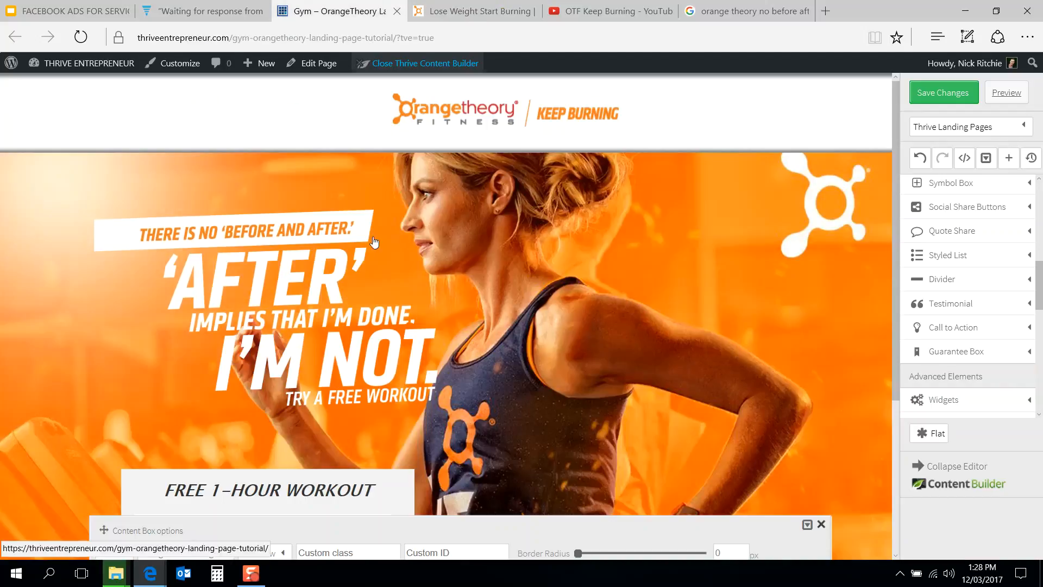
{"action": "left_click", "coordinate": [472, 10]}
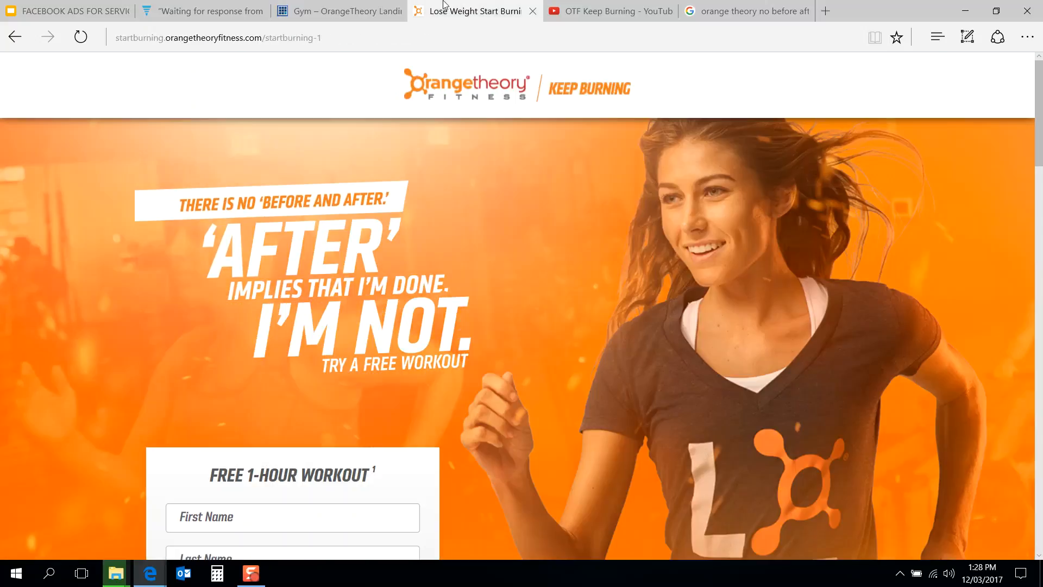
{"action": "left_click", "coordinate": [348, 6]}
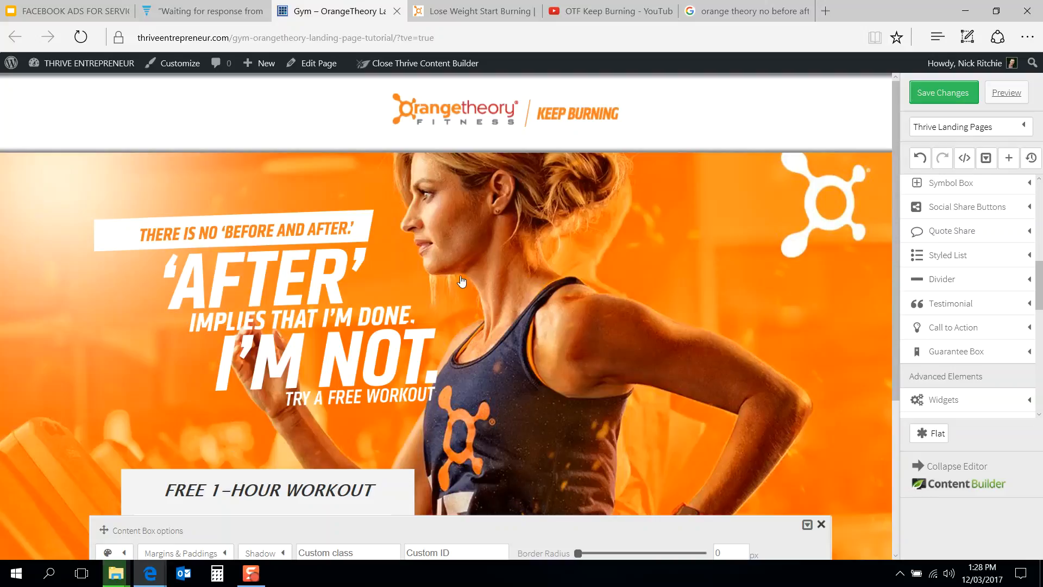
{"action": "left_click", "coordinate": [472, 7]}
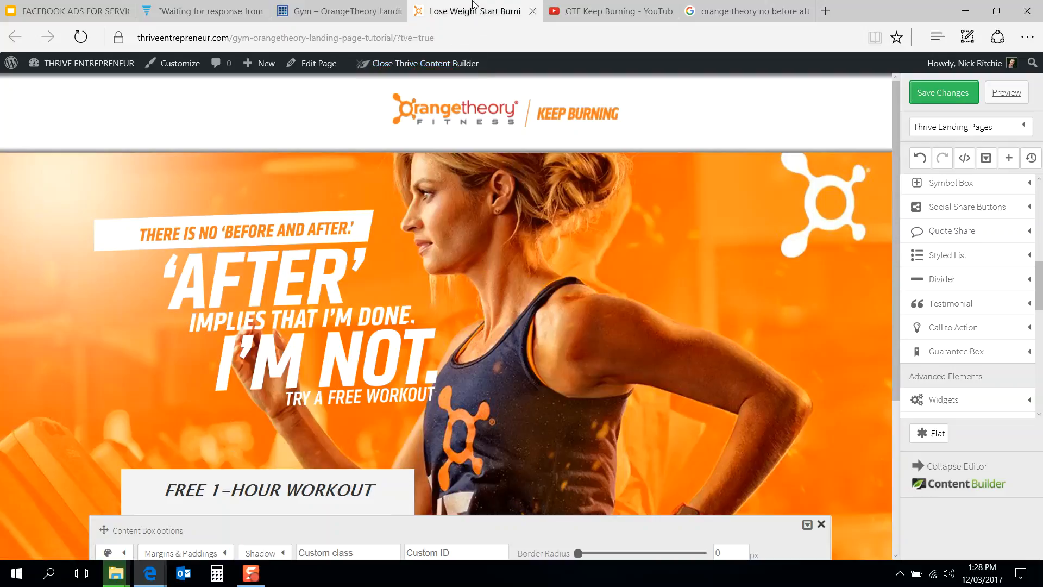
{"action": "left_click", "coordinate": [378, 5]}
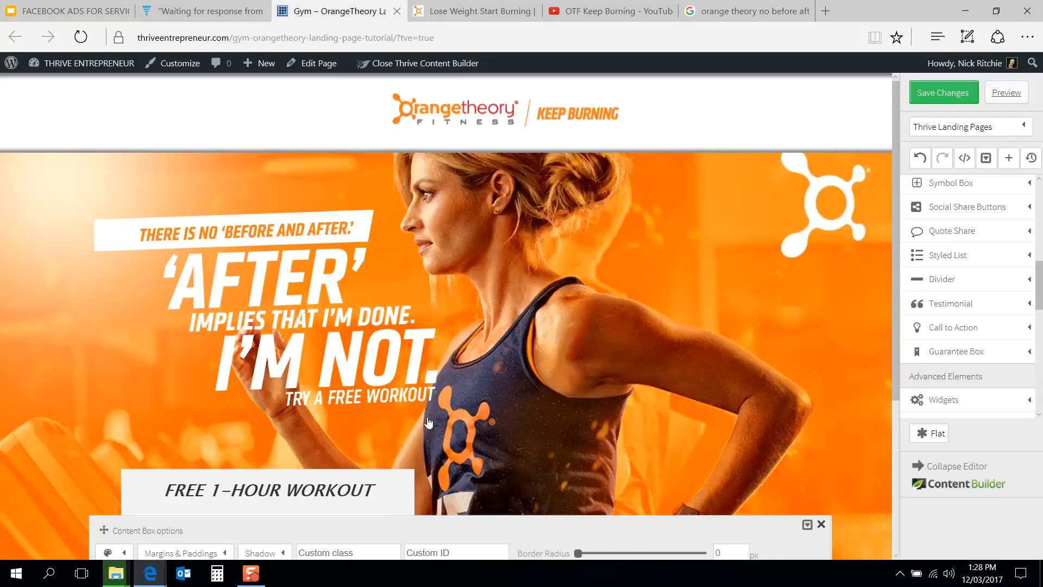
Step: Set the signup content box's background color to rgba(247,247,247)
{"action": "scroll", "coordinate": [425, 422], "scroll_direction": "down", "scroll_amount": 4}
{"action": "left_click", "coordinate": [122, 324]}
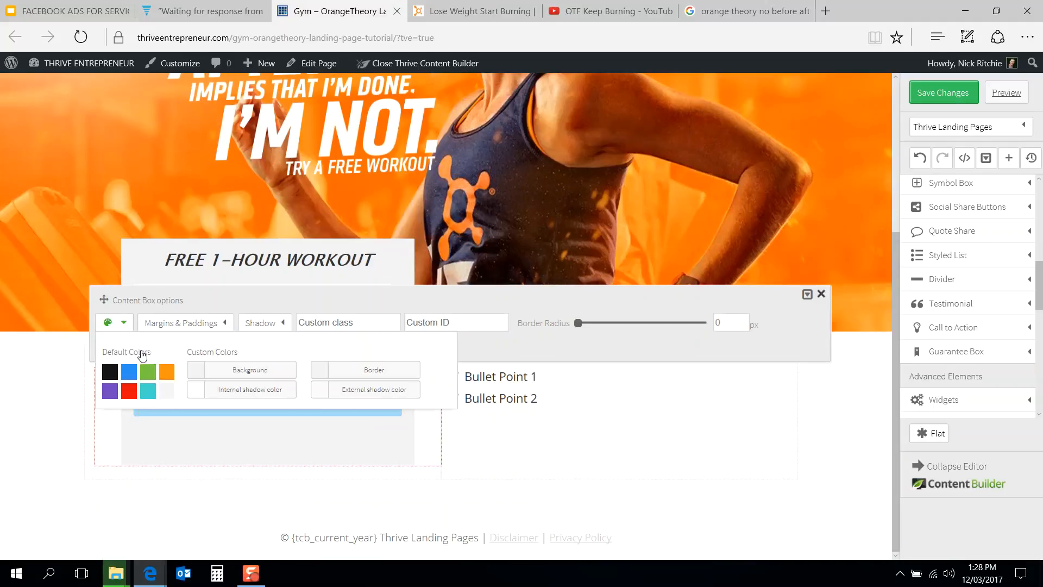
{"action": "left_click", "coordinate": [197, 374]}
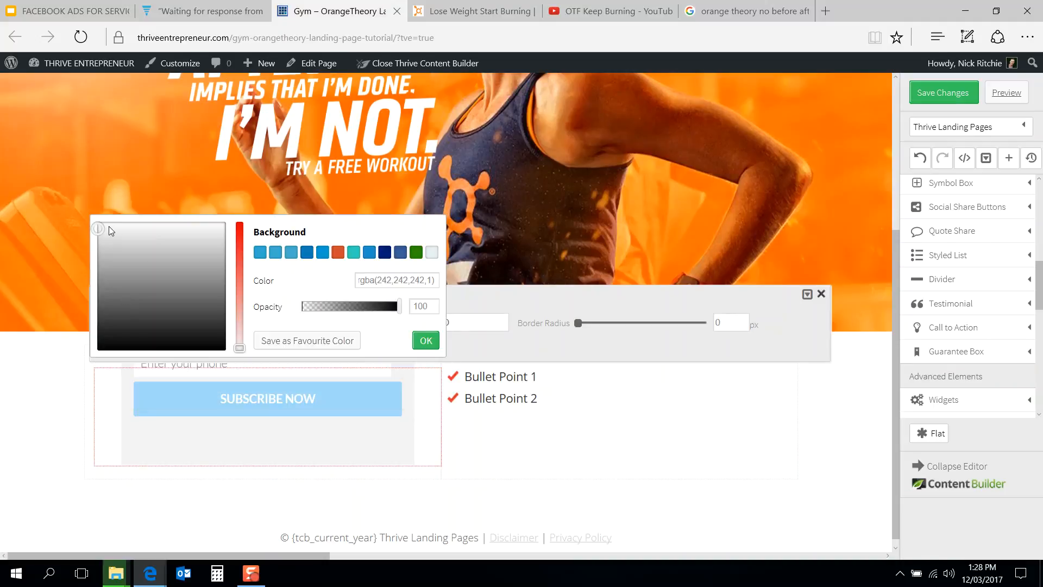
{"action": "left_click_drag", "start_coordinate": [96, 224], "coordinate": [96, 222]}
{"action": "triple_click", "coordinate": [388, 280]}
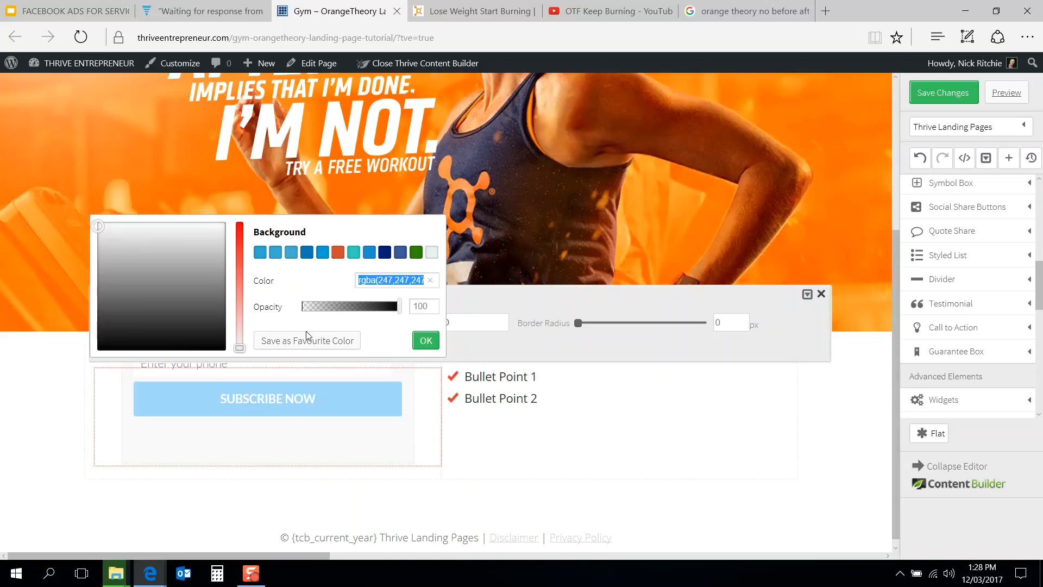
{"action": "left_click", "coordinate": [431, 344]}
Step: Set the signup content box's border color to #f7f7f7
{"action": "left_click", "coordinate": [320, 371]}
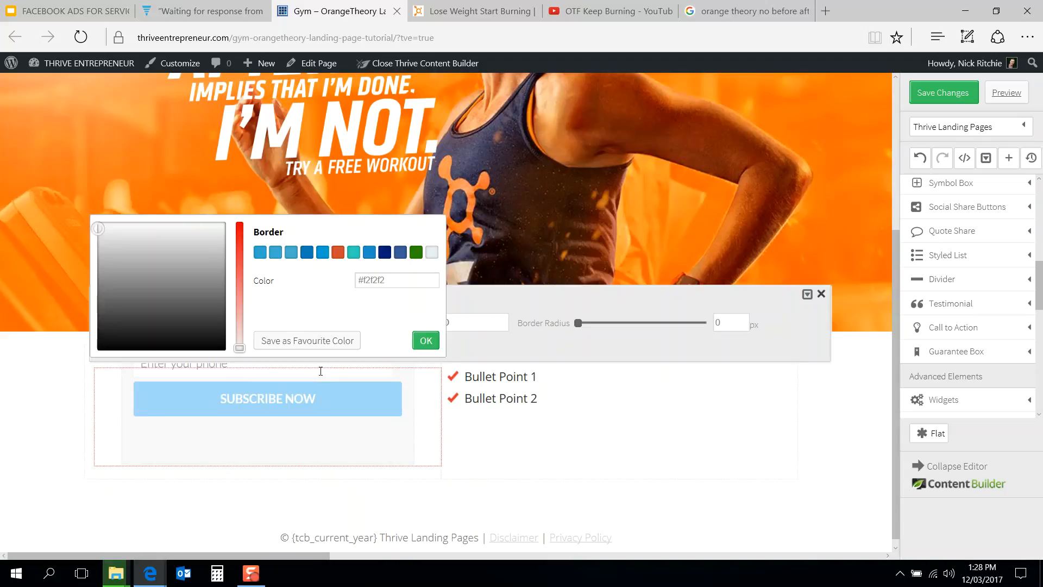
{"action": "triple_click", "coordinate": [381, 280]}
{"action": "type", "text": "#f7f7f7"}
{"action": "left_click", "coordinate": [426, 340]}
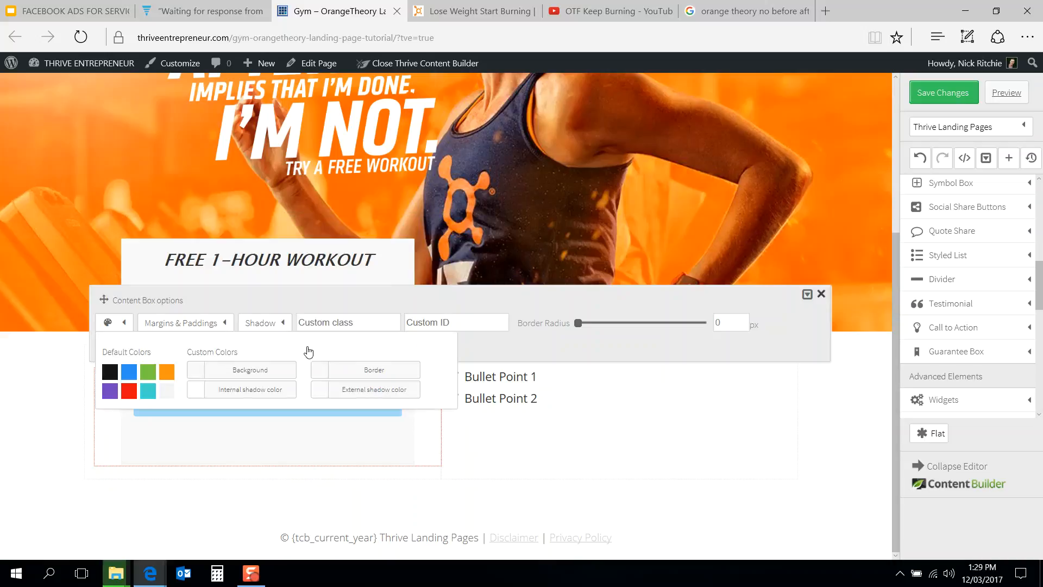
Step: Set the signup box's external shadow color to the pasted rgba(247,247,247) color
{"action": "left_click", "coordinate": [320, 392]}
{"action": "triple_click", "coordinate": [388, 278]}
{"action": "type", "text": "rgba(247,247,247,0.42)"}
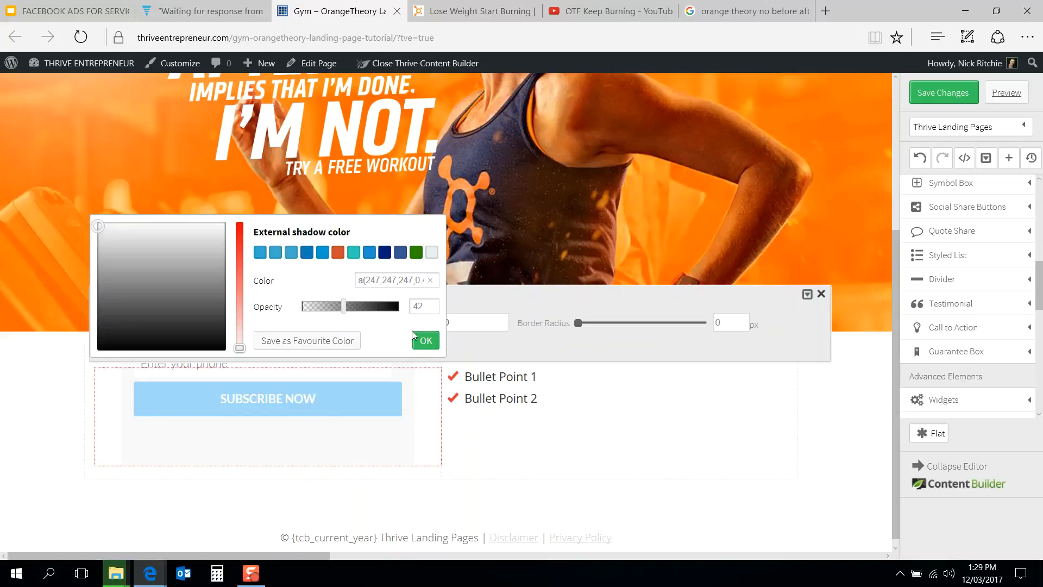
{"action": "left_click", "coordinate": [424, 340]}
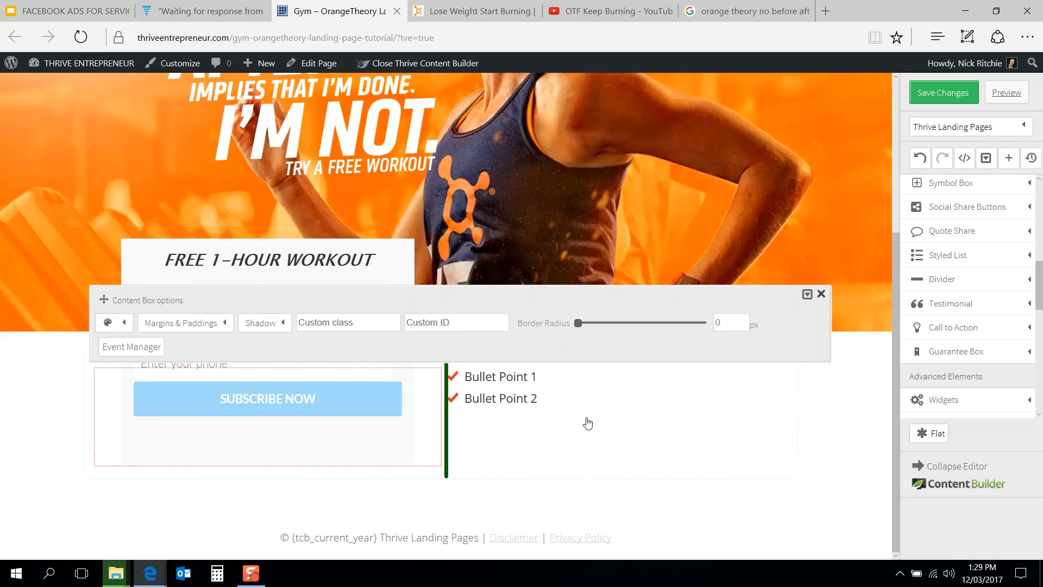
Step: Change the opt-in form's color scheme from Blue to Orange
{"action": "left_click", "coordinate": [587, 422]}
{"action": "scroll", "coordinate": [484, 235], "scroll_direction": "up", "scroll_amount": 4}
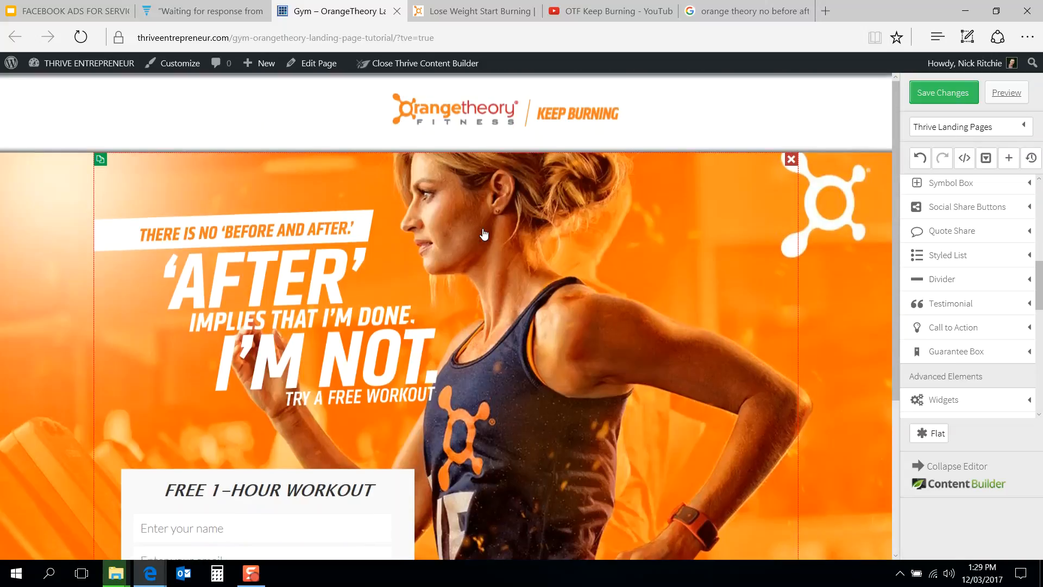
{"action": "scroll", "coordinate": [484, 234], "scroll_direction": "down", "scroll_amount": 3}
{"action": "left_click", "coordinate": [364, 324]}
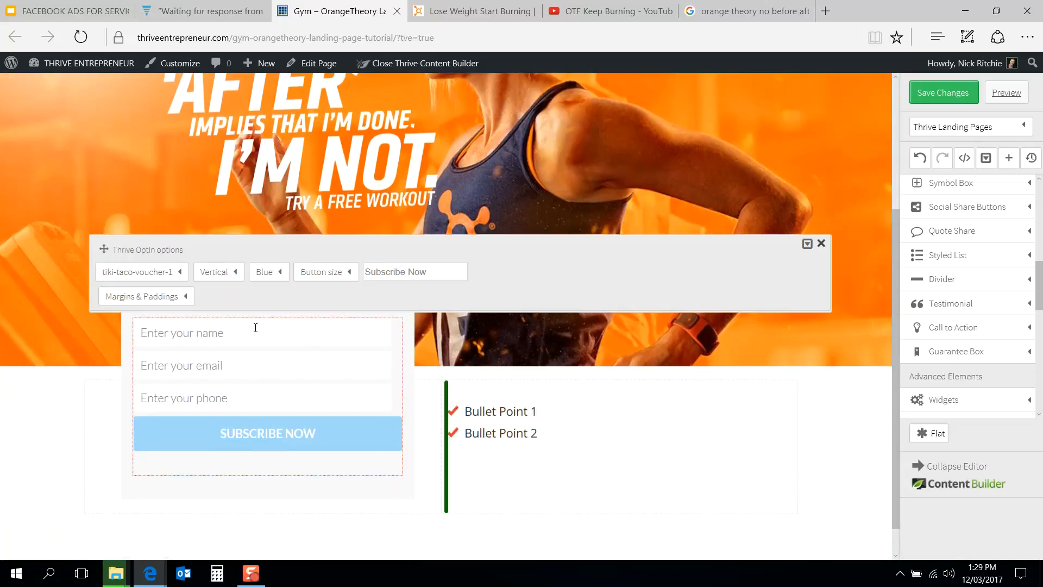
{"action": "left_click", "coordinate": [275, 280]}
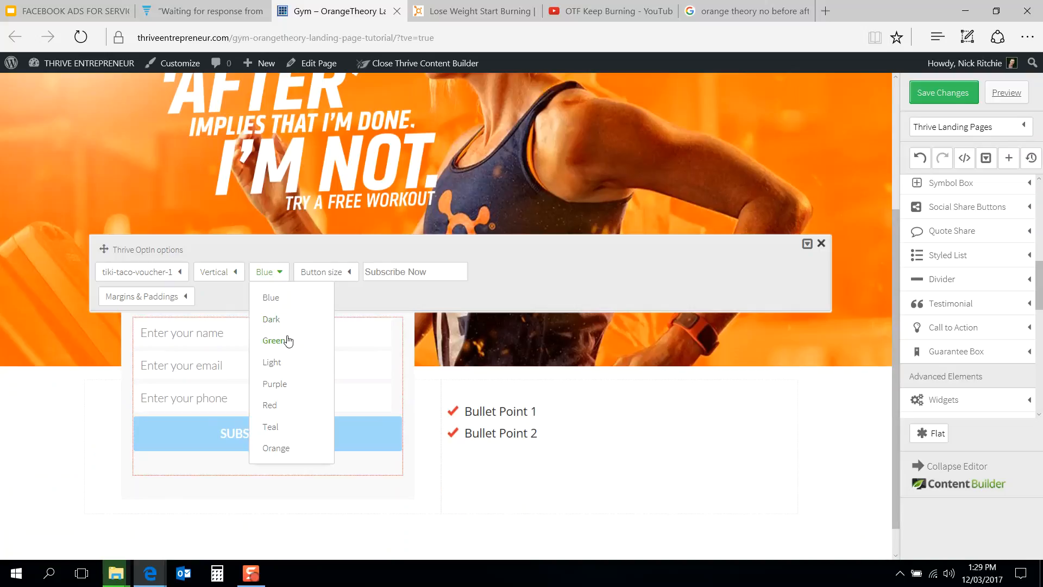
{"action": "left_click", "coordinate": [290, 446]}
{"action": "left_click", "coordinate": [104, 472]}
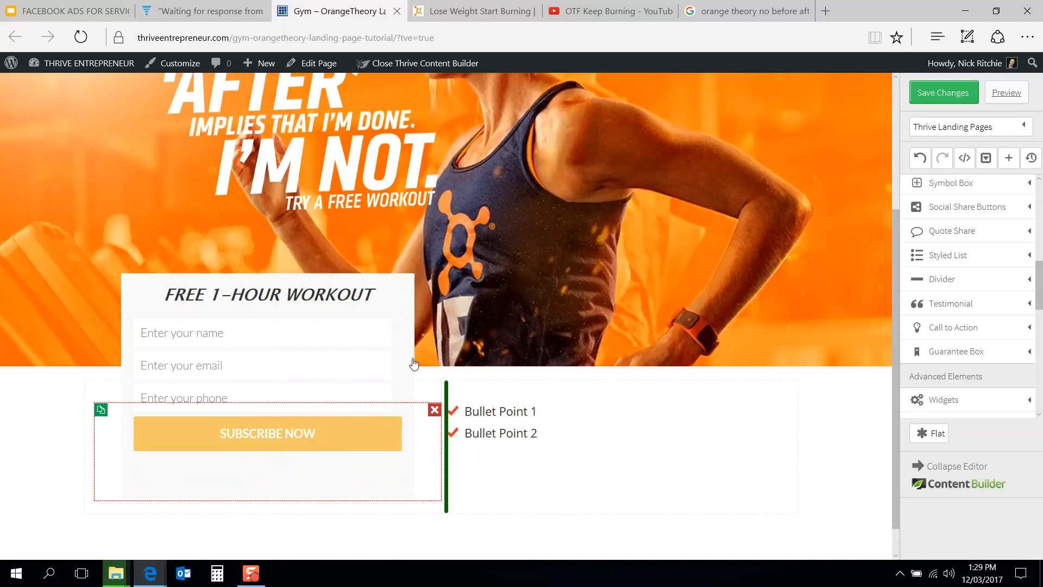
Step: Compare the signup form with the Orangetheory reference page's form
{"action": "scroll", "coordinate": [471, 341], "scroll_direction": "up", "scroll_amount": 3}
{"action": "scroll", "coordinate": [470, 341], "scroll_direction": "down", "scroll_amount": 2}
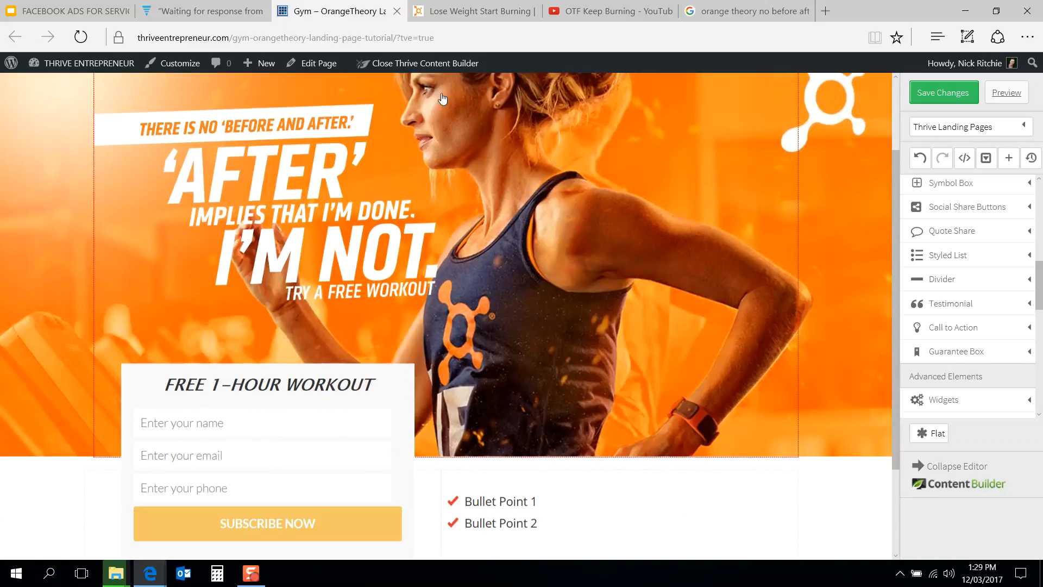
{"action": "left_click", "coordinate": [473, 11]}
{"action": "scroll", "coordinate": [419, 270], "scroll_direction": "down", "scroll_amount": 3}
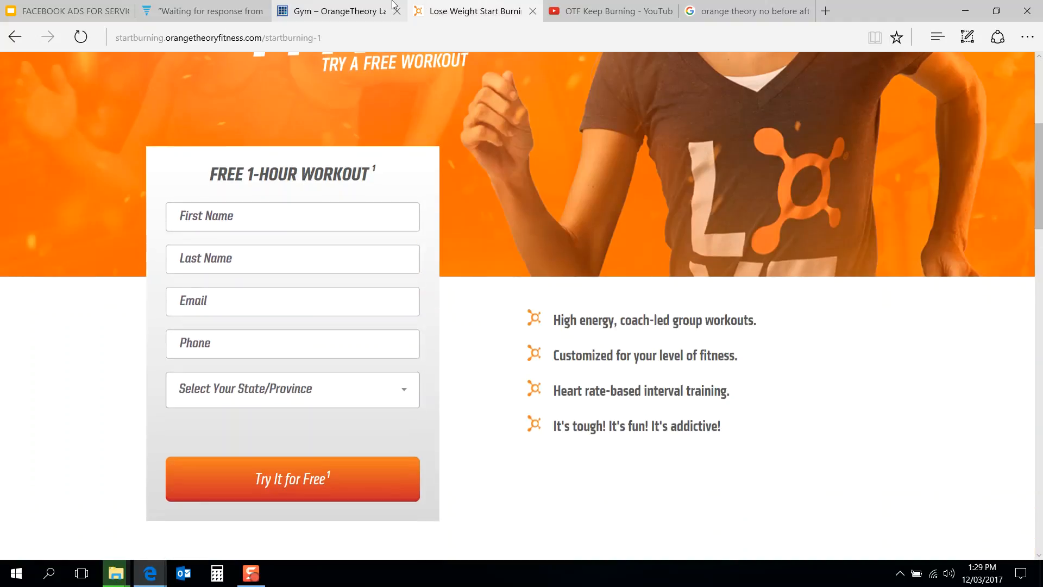
{"action": "left_click", "coordinate": [340, 10]}
{"action": "scroll", "coordinate": [315, 413], "scroll_direction": "down", "scroll_amount": 3}
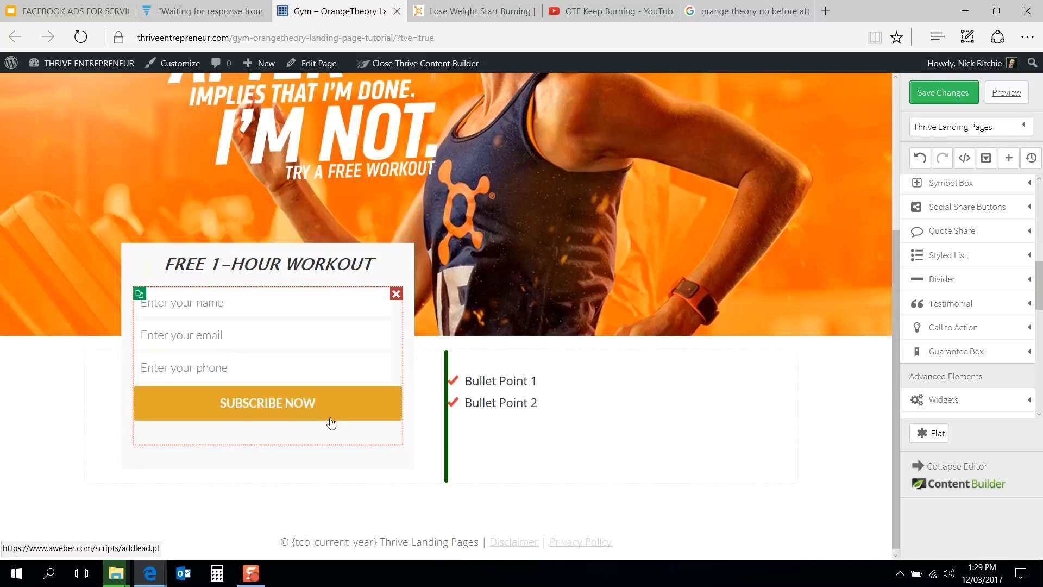
Step: Change the opt-in form's button text to TRY IT FOR FREE
{"action": "left_click", "coordinate": [254, 402]}
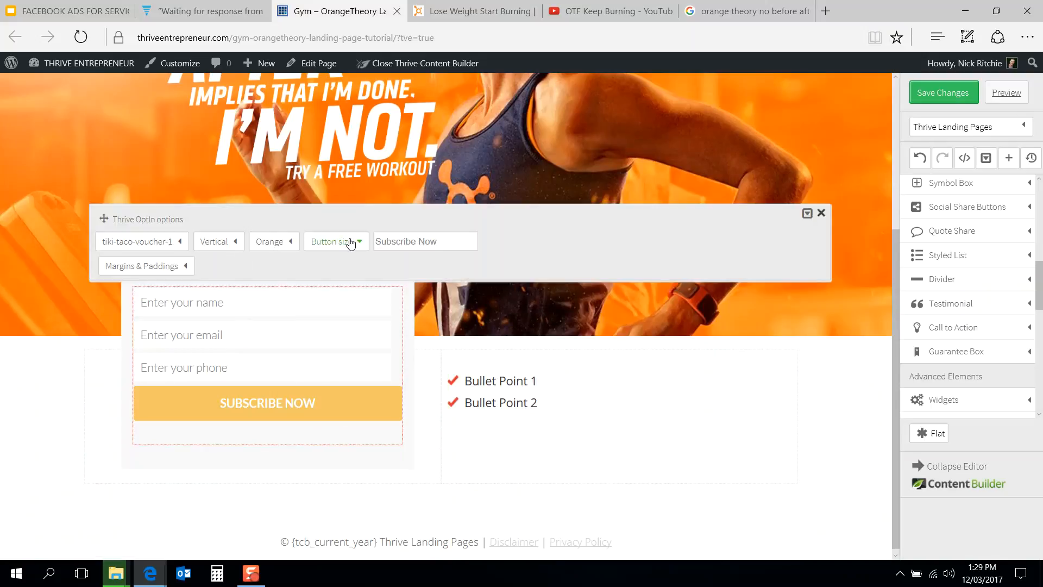
{"action": "triple_click", "coordinate": [418, 242]}
{"action": "type", "text": "tRY IT FOR"}
{"action": "left_click", "coordinate": [419, 265]}
{"action": "left_click", "coordinate": [427, 351]}
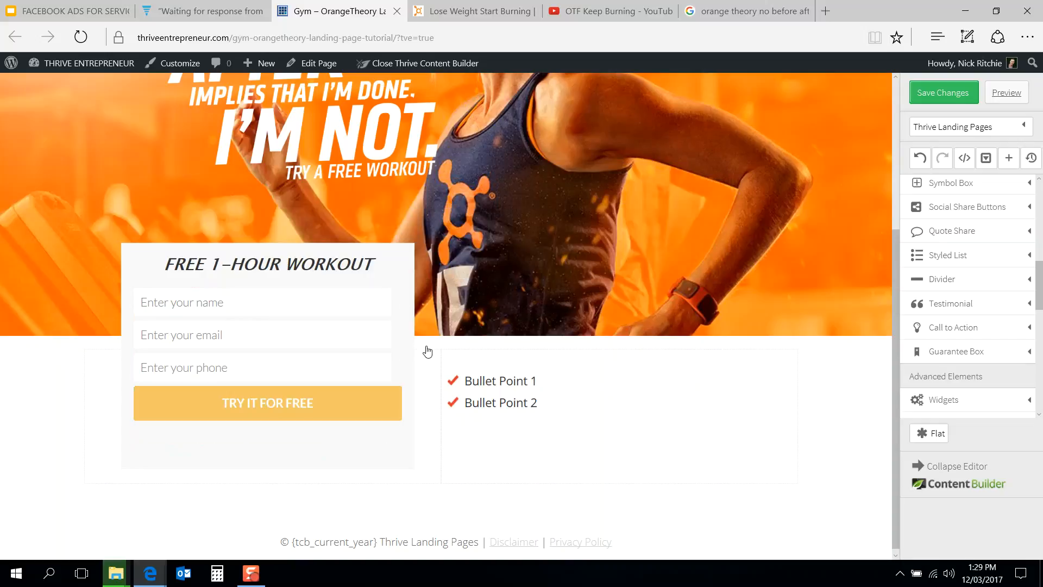
Step: Compare the bullet section beside the form with the reference page's feature list
{"action": "left_click", "coordinate": [473, 10]}
{"action": "left_click", "coordinate": [358, 7]}
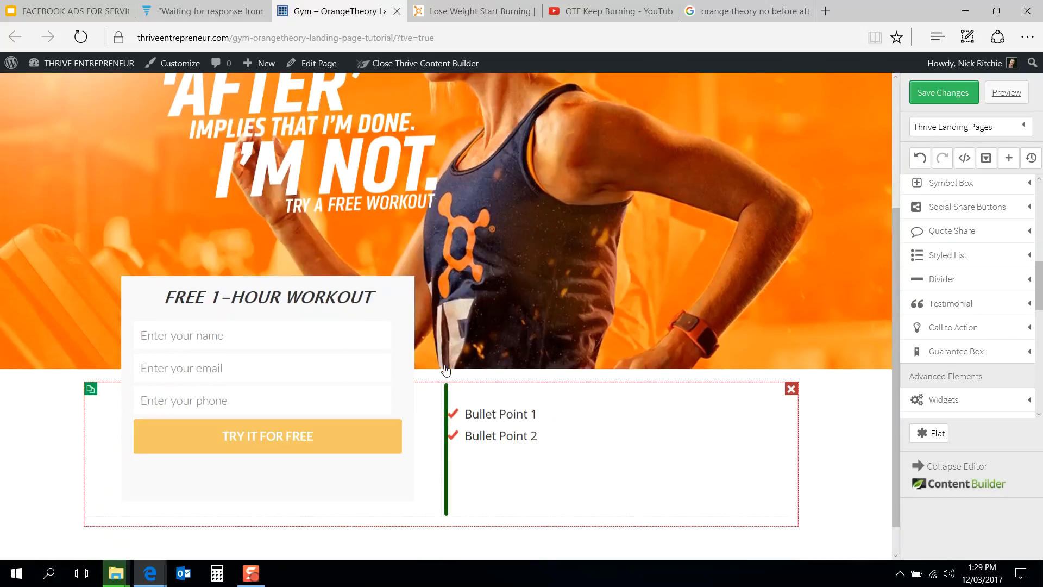
{"action": "left_click", "coordinate": [468, 10]}
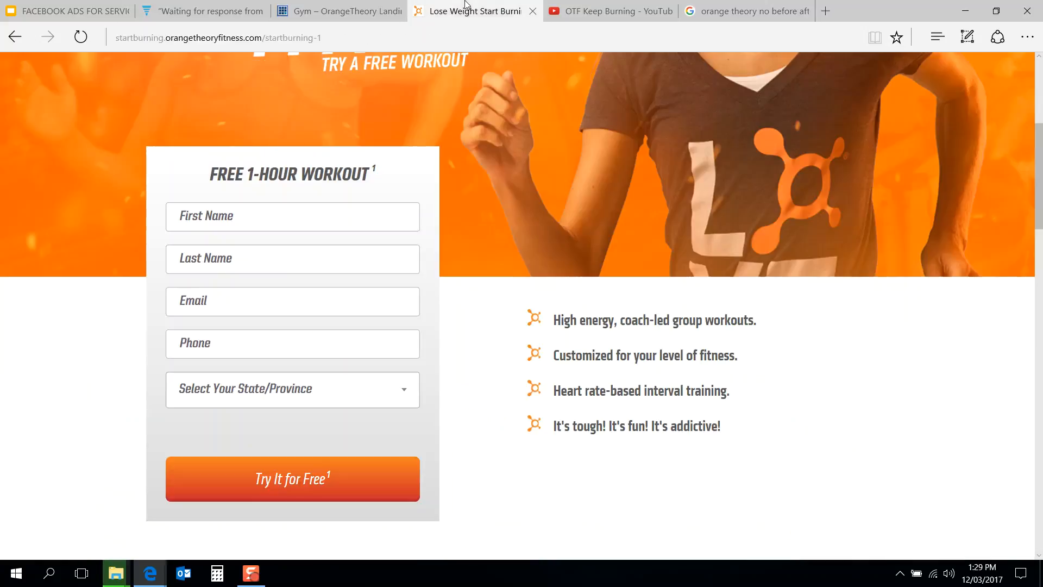
{"action": "left_click", "coordinate": [356, 10]}
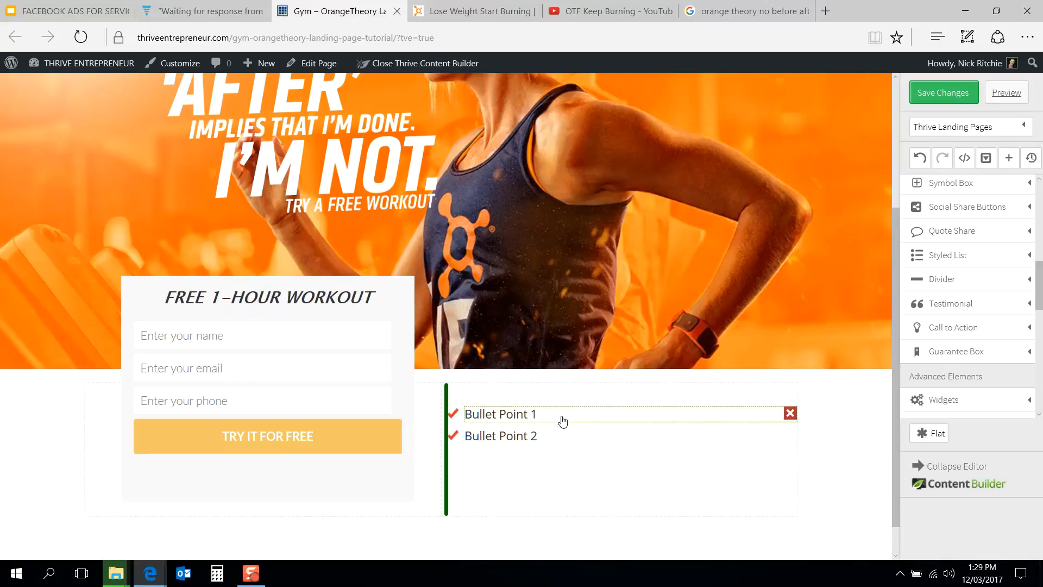
Step: Set the bullet list's left margin to 60 px
{"action": "left_click", "coordinate": [567, 430]}
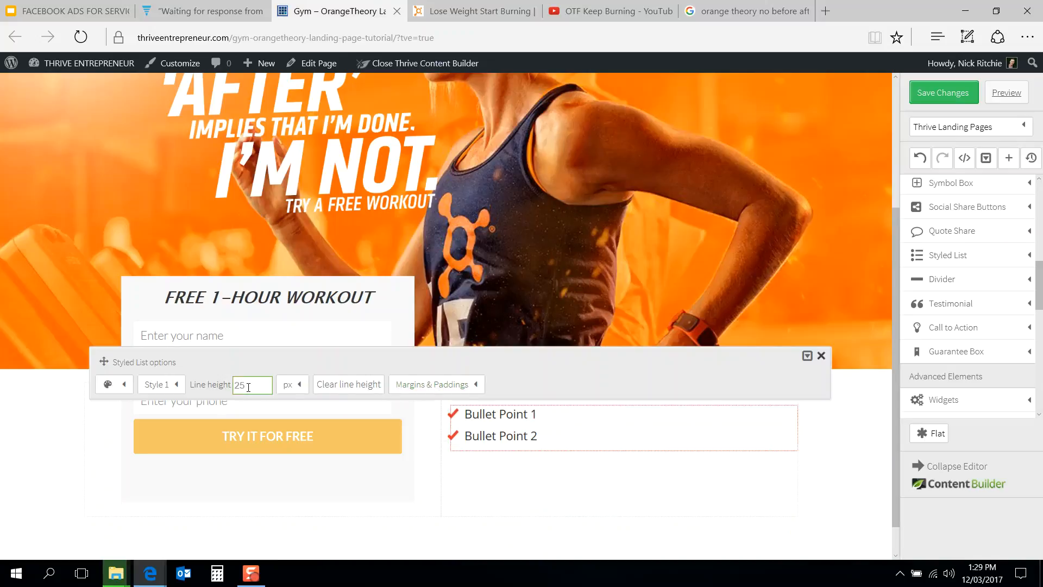
{"action": "left_click", "coordinate": [468, 9]}
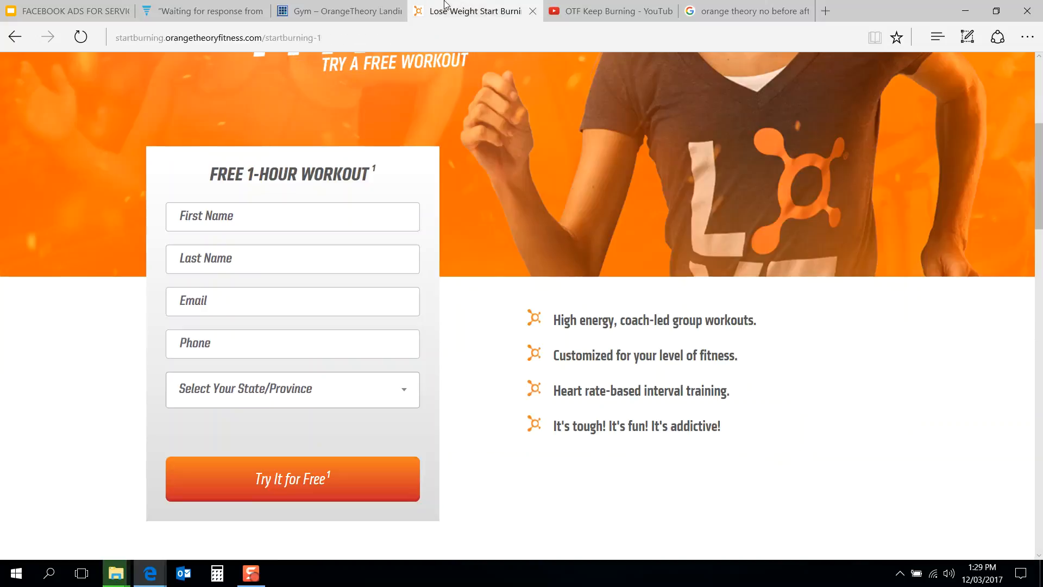
{"action": "left_click", "coordinate": [334, 10]}
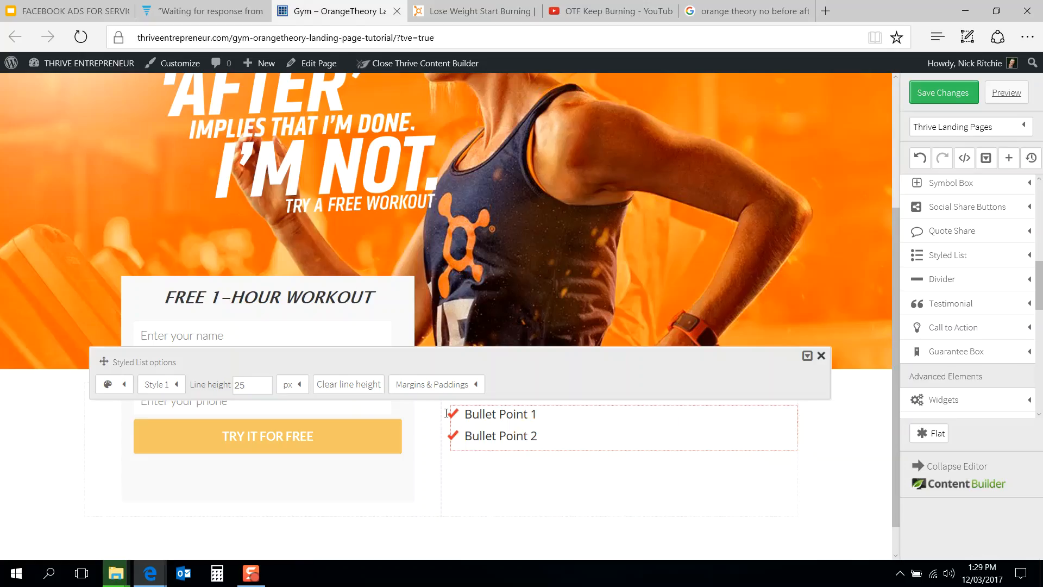
{"action": "left_click", "coordinate": [429, 385]}
{"action": "left_click", "coordinate": [449, 435]}
{"action": "left_click", "coordinate": [455, 477]}
{"action": "key", "text": "ctrl+a"}
{"action": "type", "text": "5"}
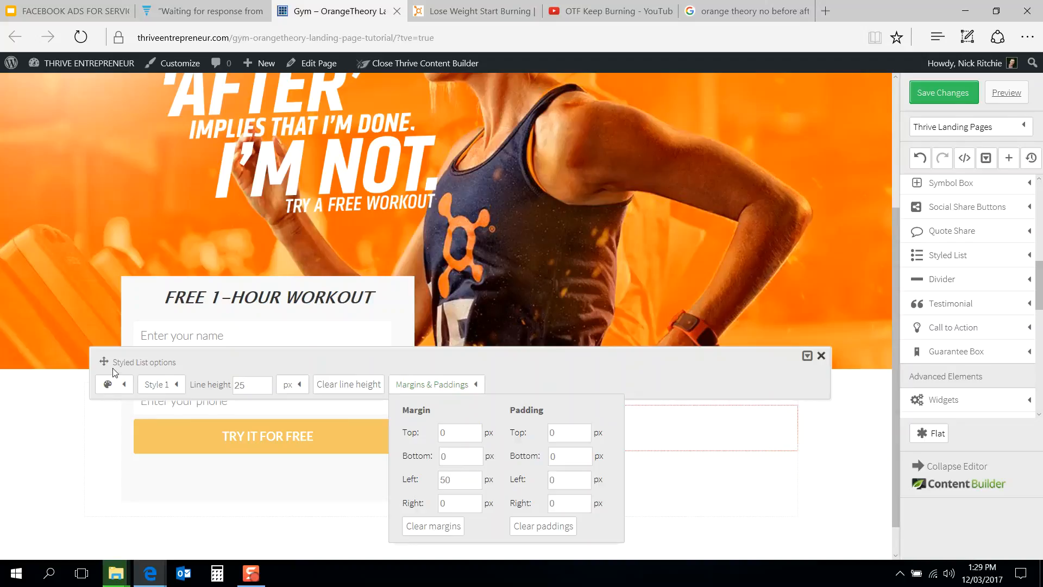
{"action": "left_click_drag", "start_coordinate": [106, 361], "coordinate": [117, 108]}
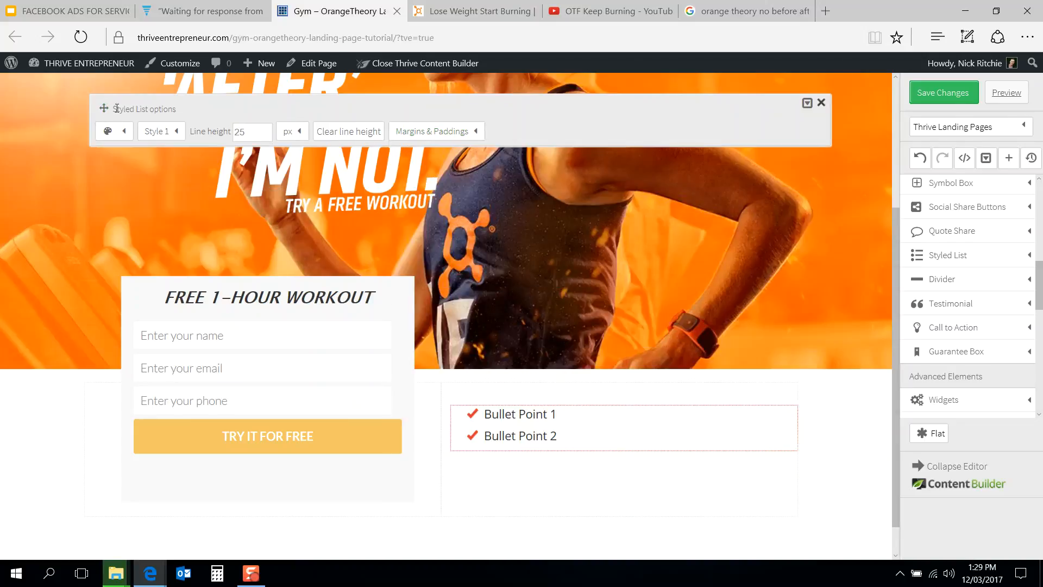
{"action": "left_click", "coordinate": [445, 132]}
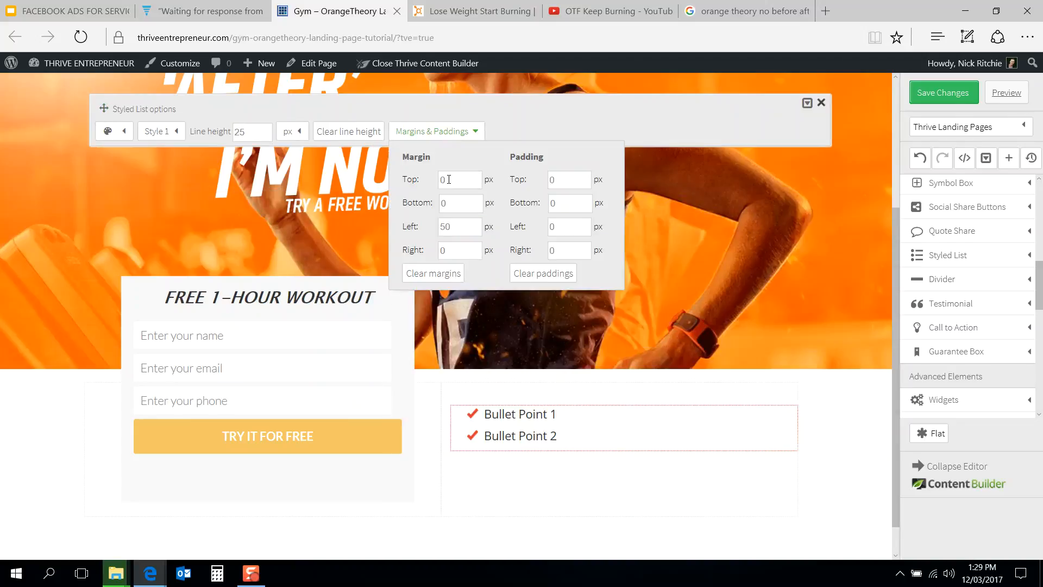
{"action": "left_click_drag", "start_coordinate": [461, 227], "coordinate": [428, 234]}
{"action": "type", "text": "60"}
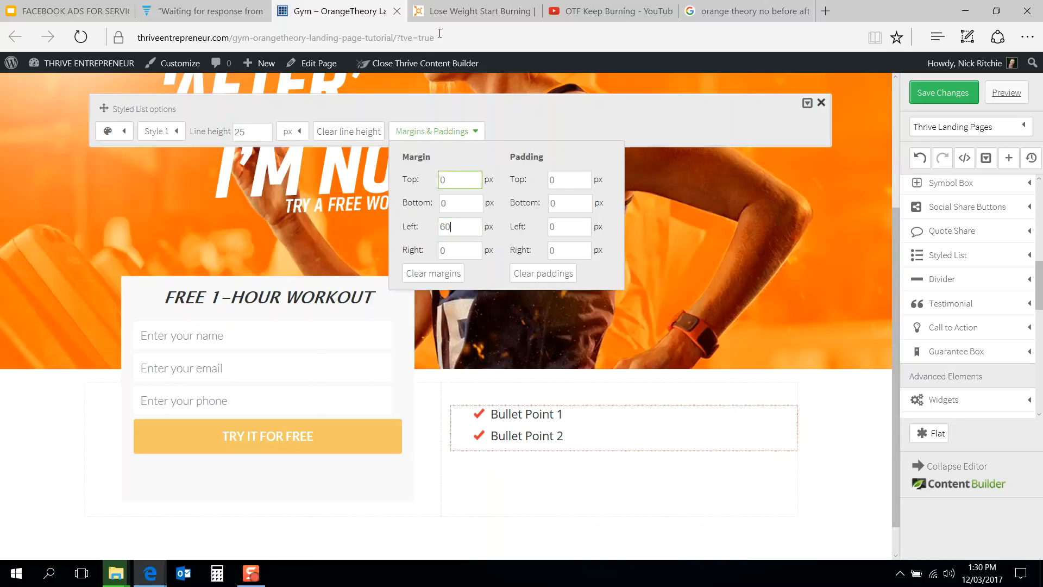
Step: Set the bullet list's left margin to 100 px
{"action": "left_click", "coordinate": [470, 11]}
{"action": "left_click", "coordinate": [343, 6]}
{"action": "left_click_drag", "start_coordinate": [461, 226], "coordinate": [417, 233]}
{"action": "type", "text": "100"}
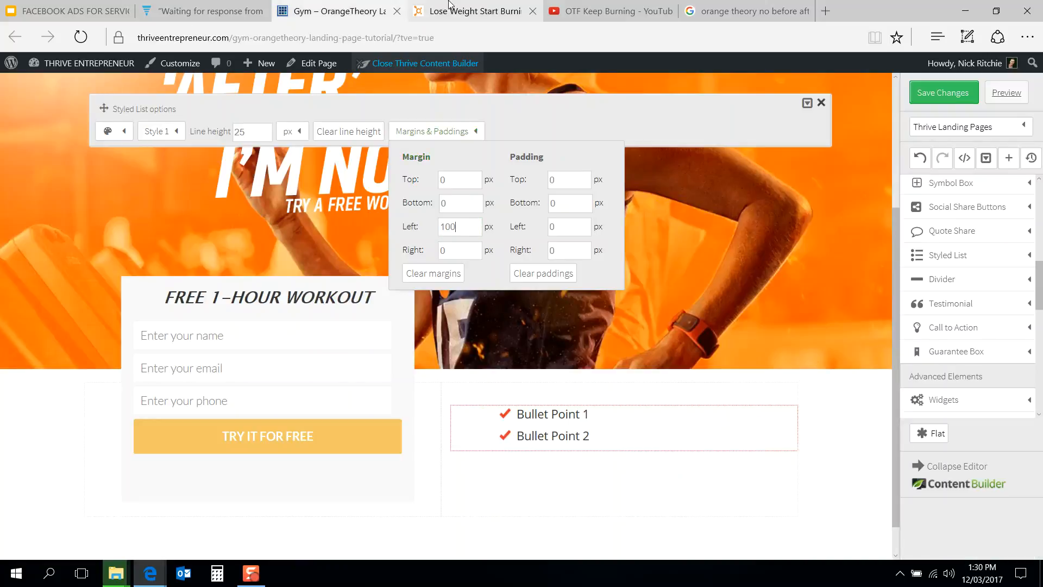
Step: Set the bullet list's check icon color to orange
{"action": "left_click", "coordinate": [449, 6]}
{"action": "left_click", "coordinate": [337, 10]}
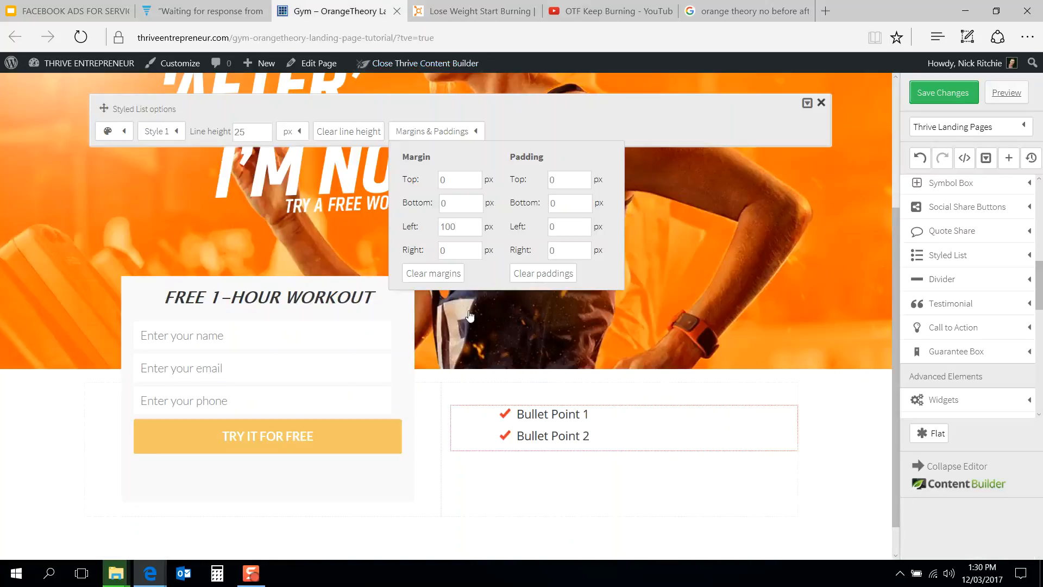
{"action": "left_click", "coordinate": [473, 11]}
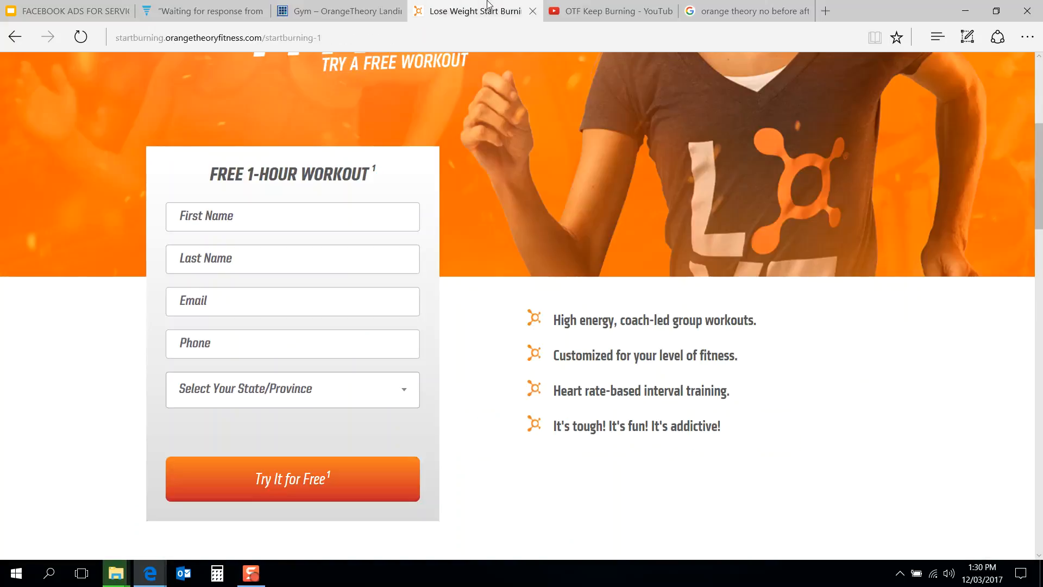
{"action": "left_click", "coordinate": [353, 5]}
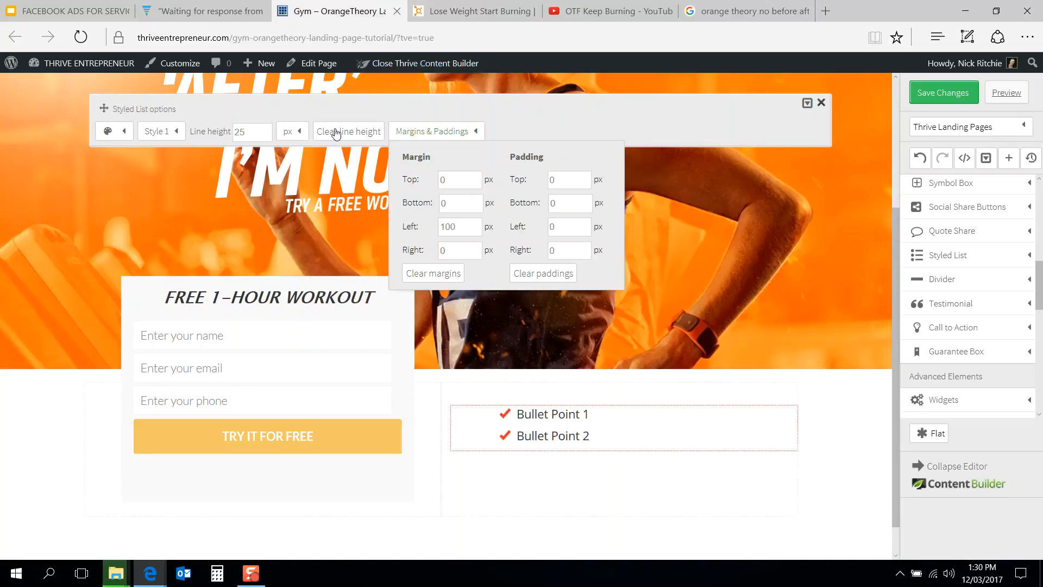
{"action": "left_click", "coordinate": [123, 133]}
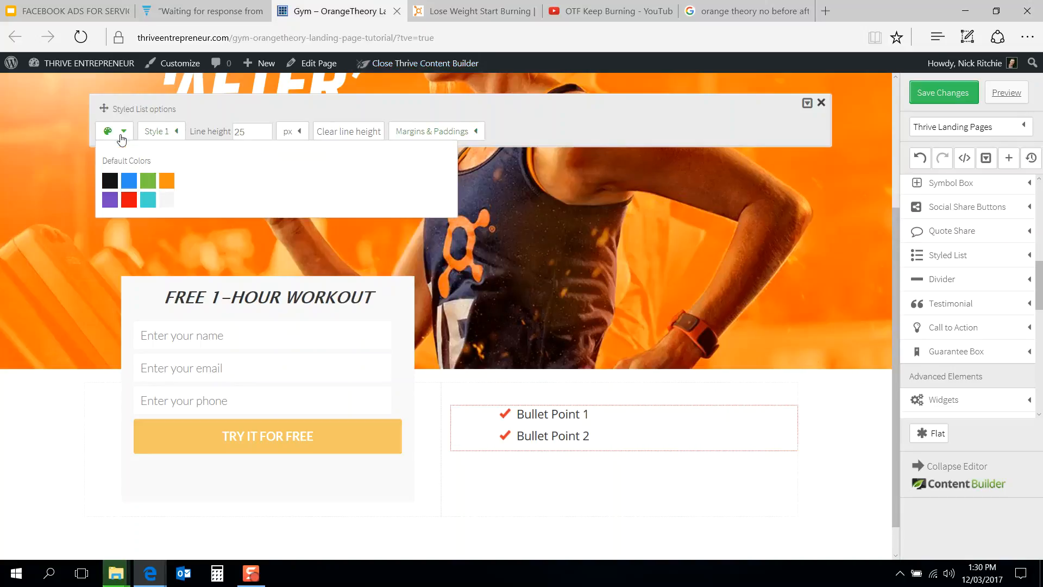
{"action": "left_click", "coordinate": [468, 11]}
{"action": "left_click", "coordinate": [336, 7]}
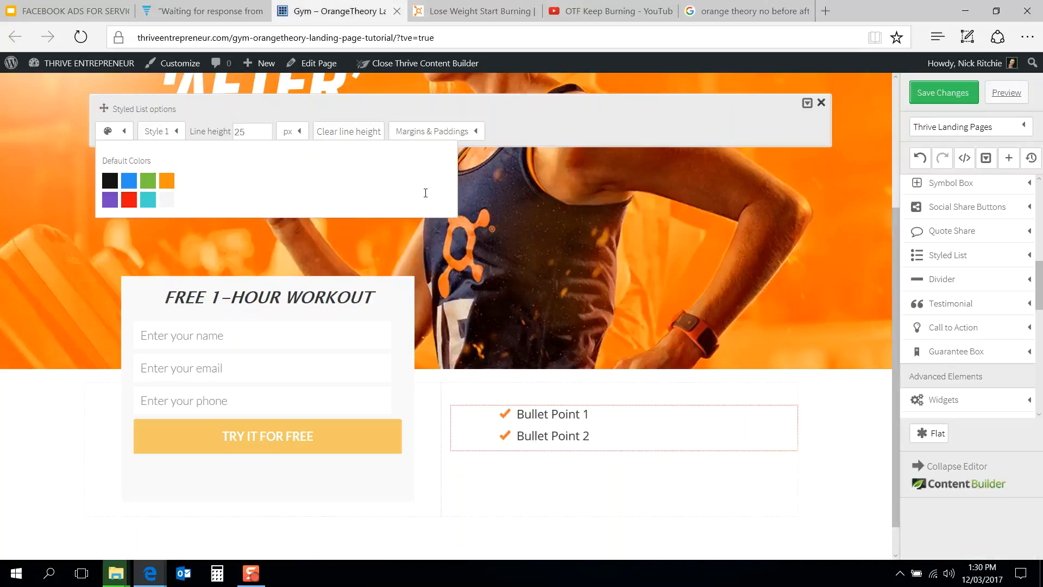
Step: Copy "High energy, coach-led group workouts." from the reference page into the first bullet point
{"action": "left_click", "coordinate": [461, 8]}
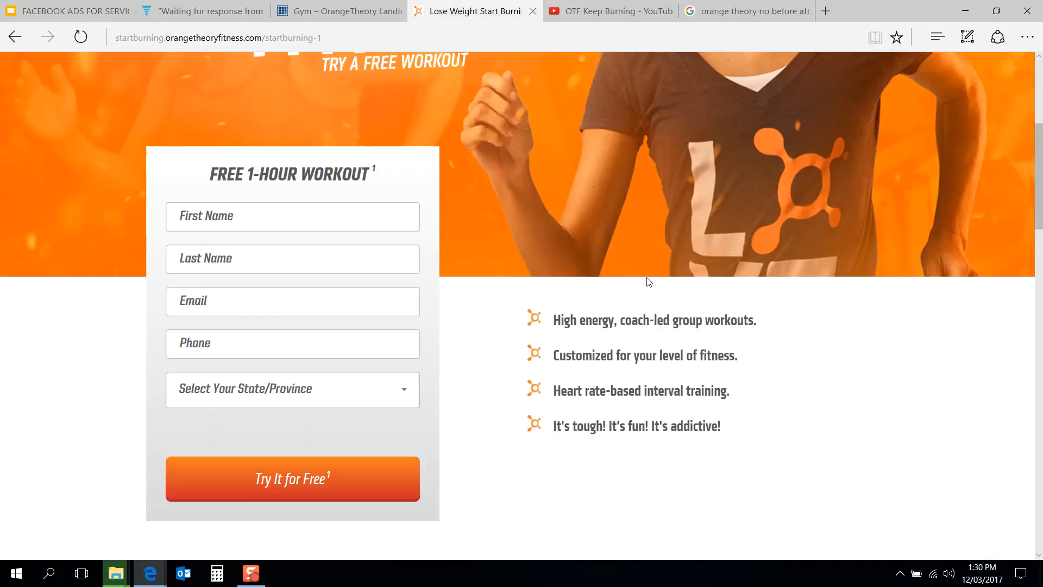
{"action": "left_click_drag", "start_coordinate": [750, 322], "coordinate": [568, 324]}
{"action": "key", "text": "ctrl+c"}
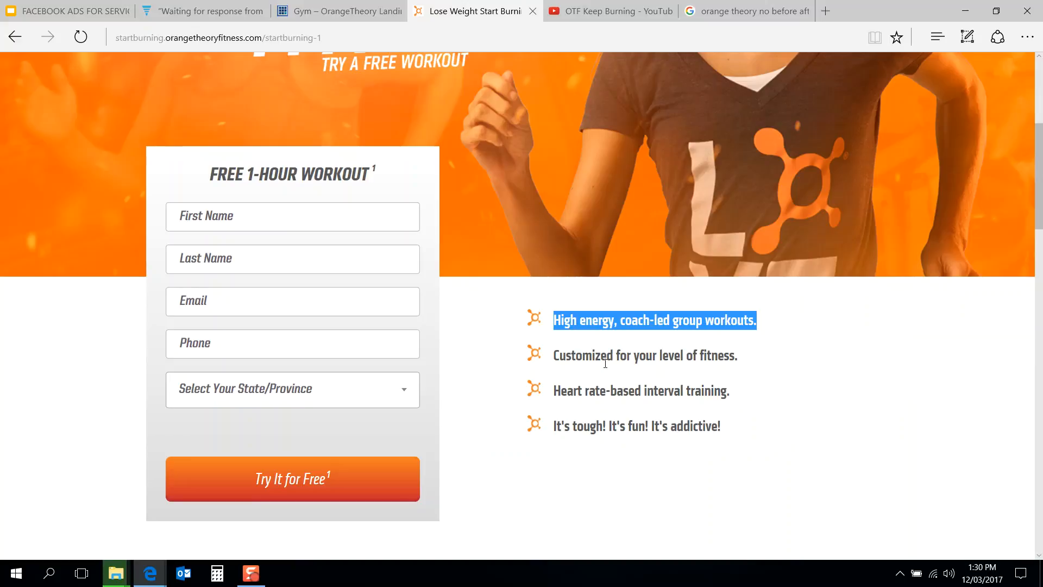
{"action": "left_click", "coordinate": [340, 11]}
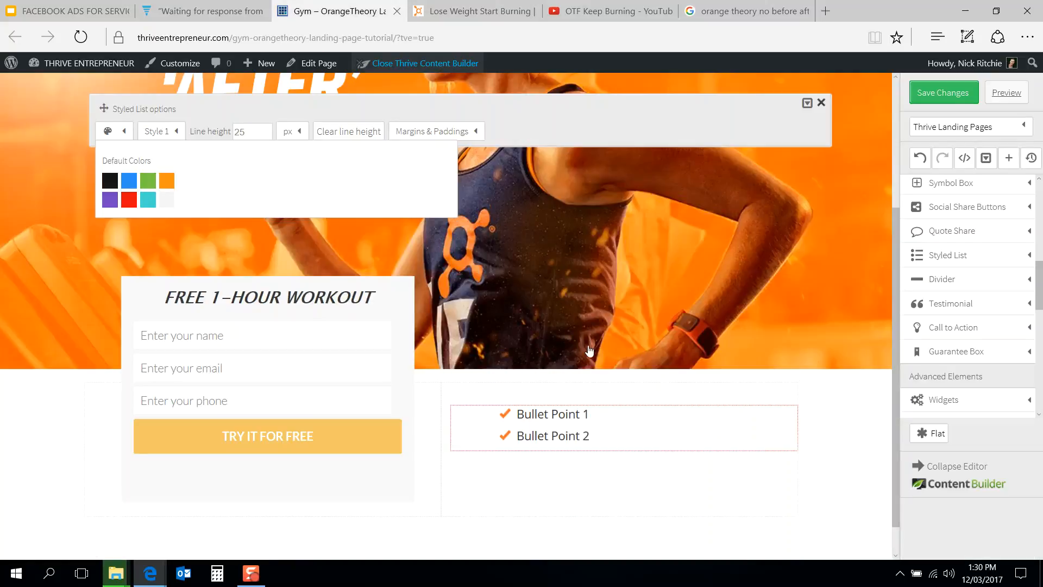
{"action": "left_click", "coordinate": [572, 417]}
{"action": "left_click", "coordinate": [564, 419]}
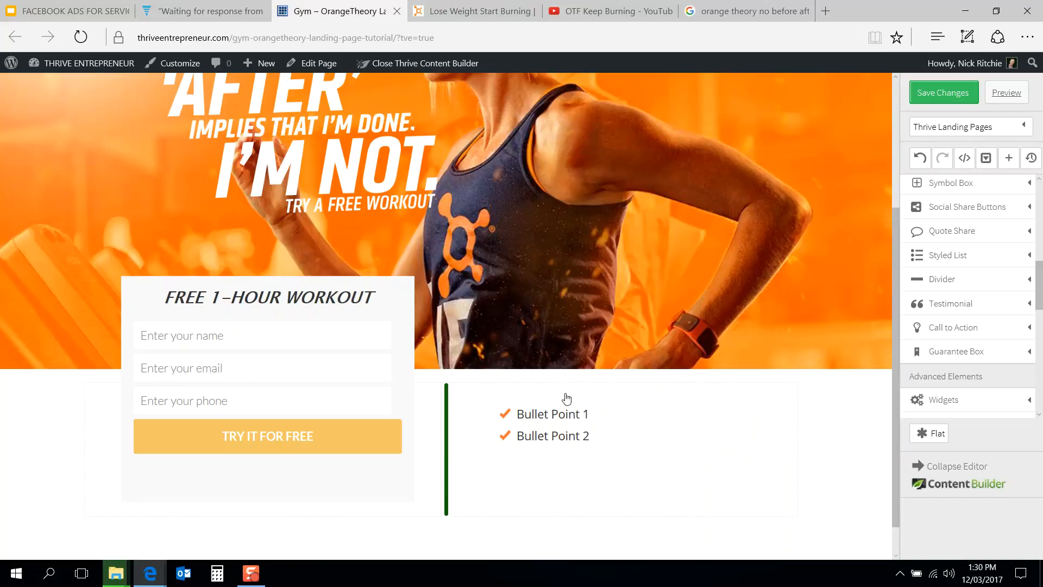
{"action": "left_click", "coordinate": [564, 420]}
{"action": "double_click", "coordinate": [569, 419]}
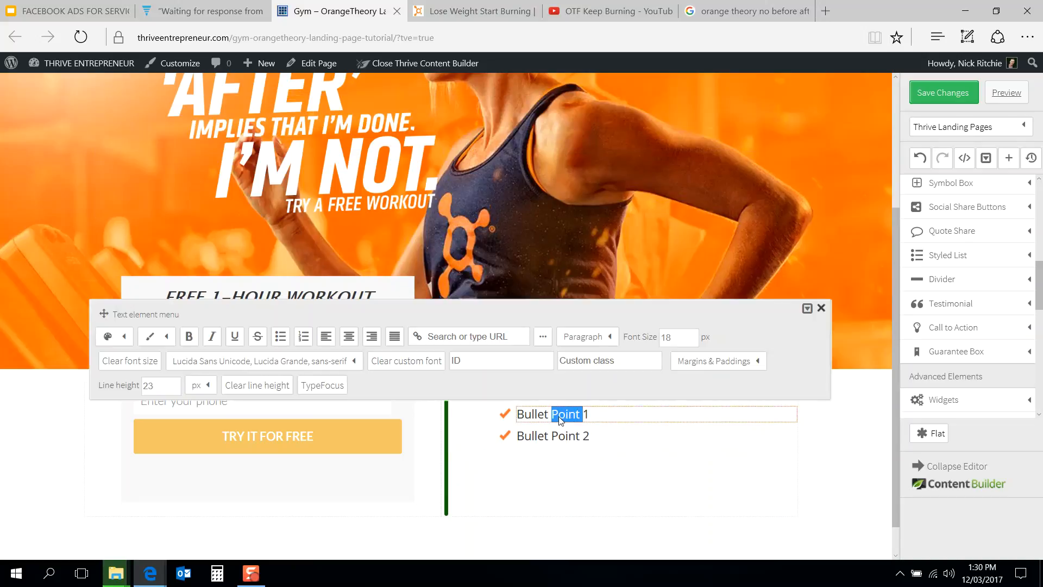
{"action": "left_click_drag", "start_coordinate": [587, 415], "coordinate": [518, 422]}
{"action": "key", "text": "ctrl+v"}
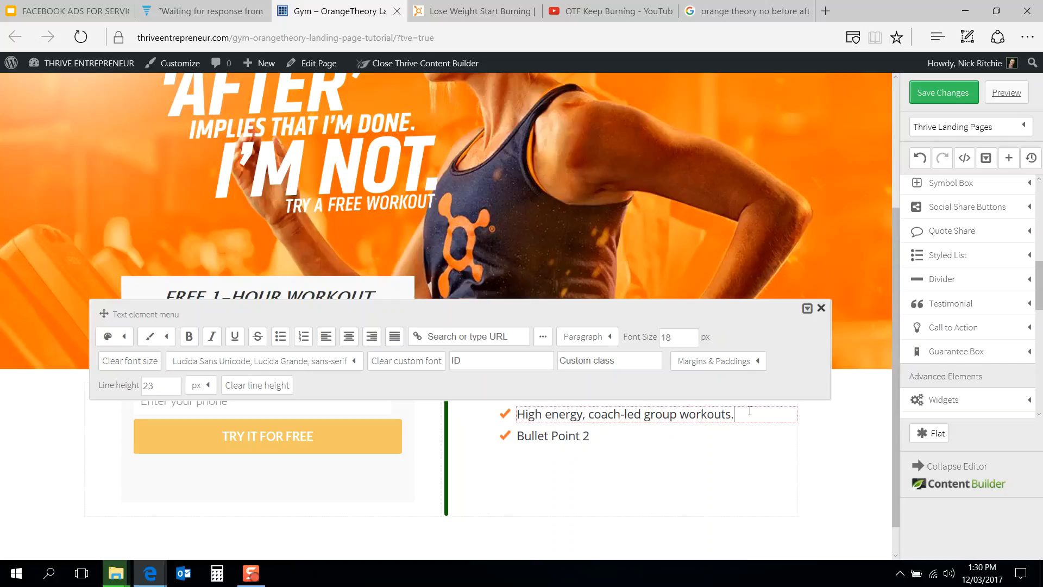
Step: Copy "Customized for your level of fitness." from the reference page into the second bullet point
{"action": "left_click", "coordinate": [473, 11]}
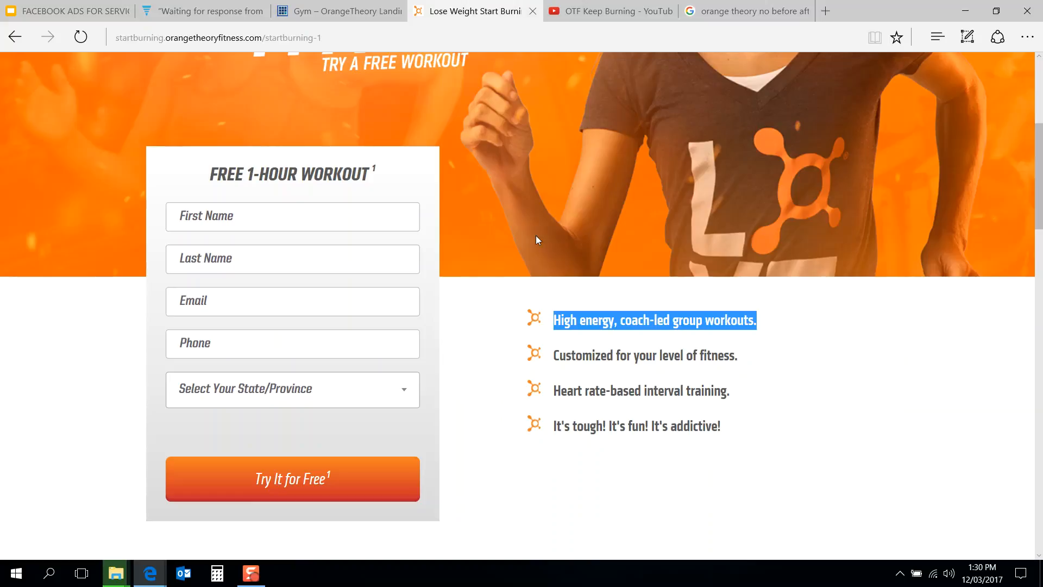
{"action": "left_click_drag", "start_coordinate": [752, 356], "coordinate": [587, 361]}
{"action": "key", "text": "ctrl+c"}
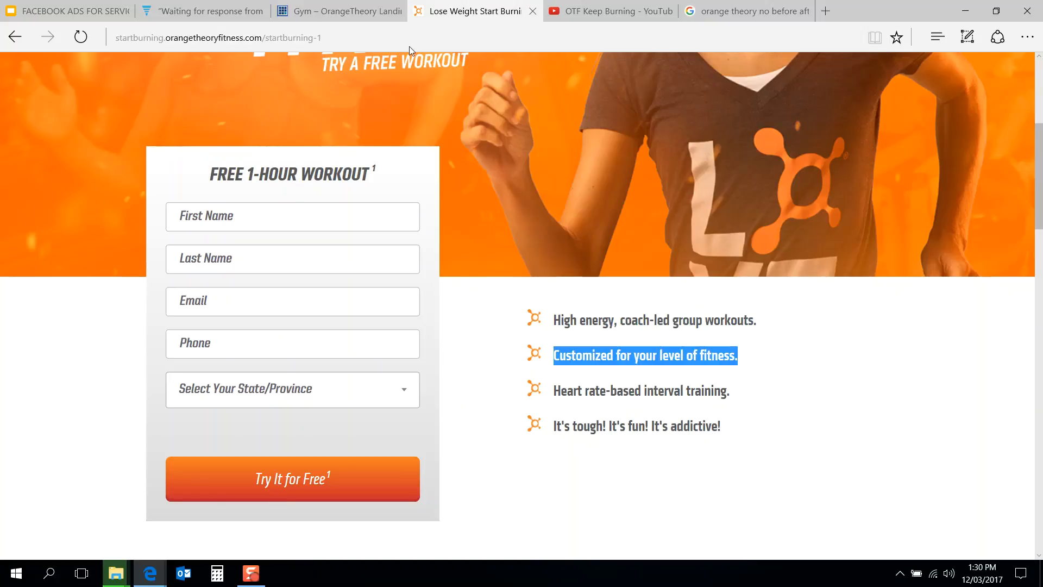
{"action": "left_click", "coordinate": [383, 6]}
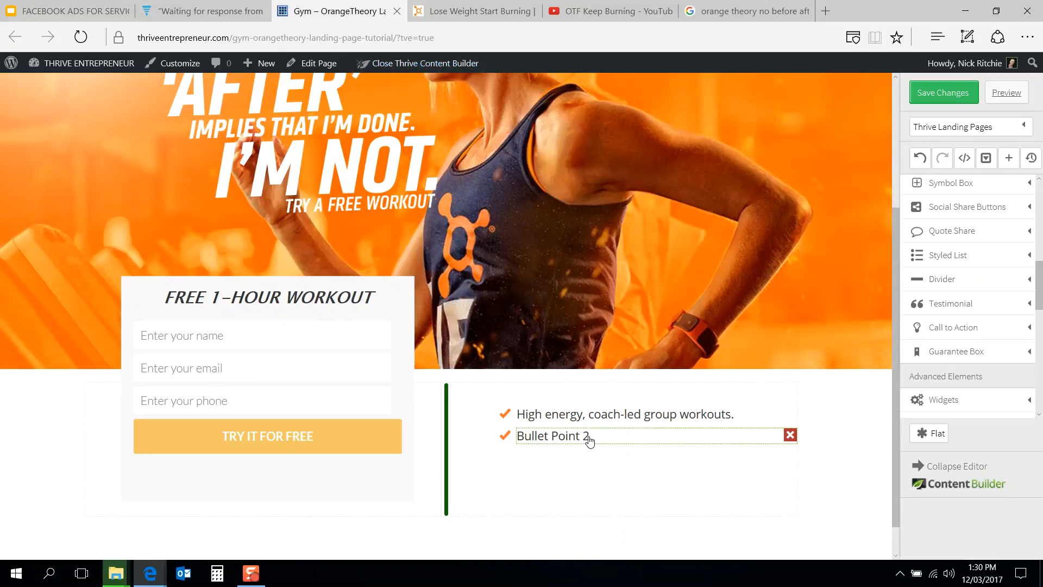
{"action": "left_click", "coordinate": [589, 437]}
{"action": "left_click_drag", "start_coordinate": [590, 438], "coordinate": [515, 438]}
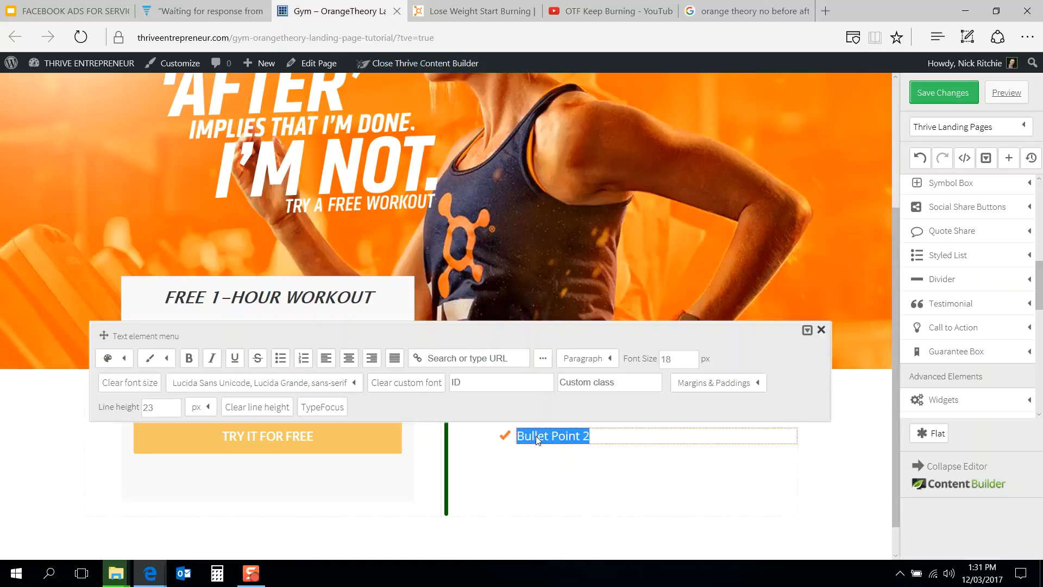
{"action": "key", "text": "ctrl+v"}
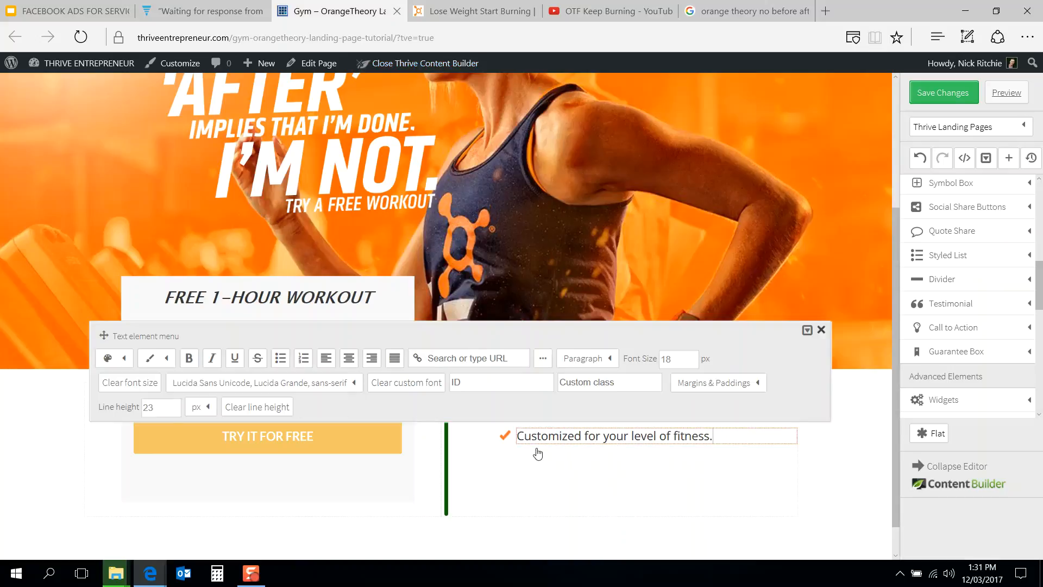
{"action": "left_click", "coordinate": [822, 331]}
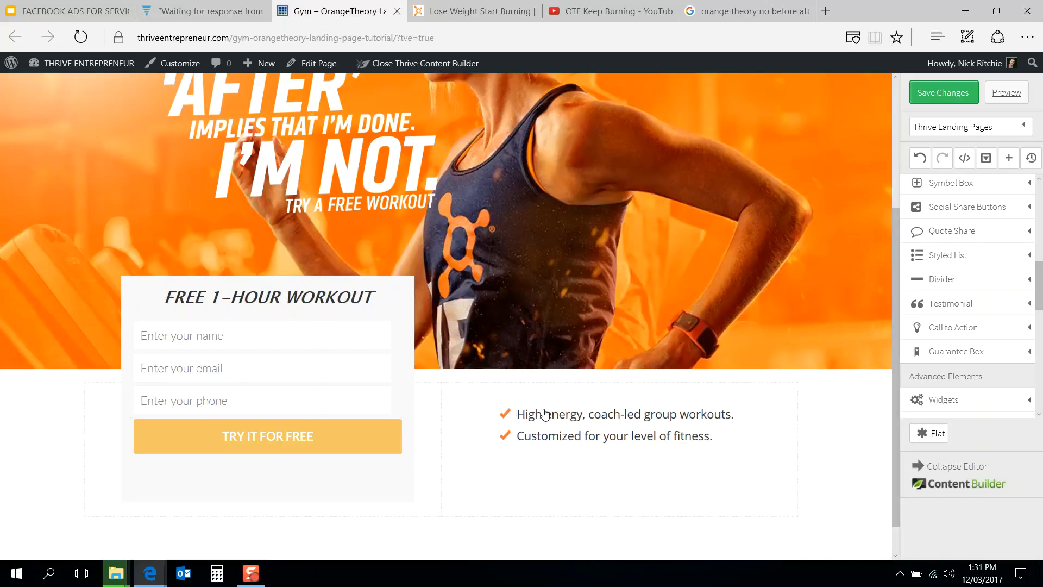
Step: Duplicate the bullet list and copy "Heart rate-based interval training." from the reference page
{"action": "left_click", "coordinate": [457, 414]}
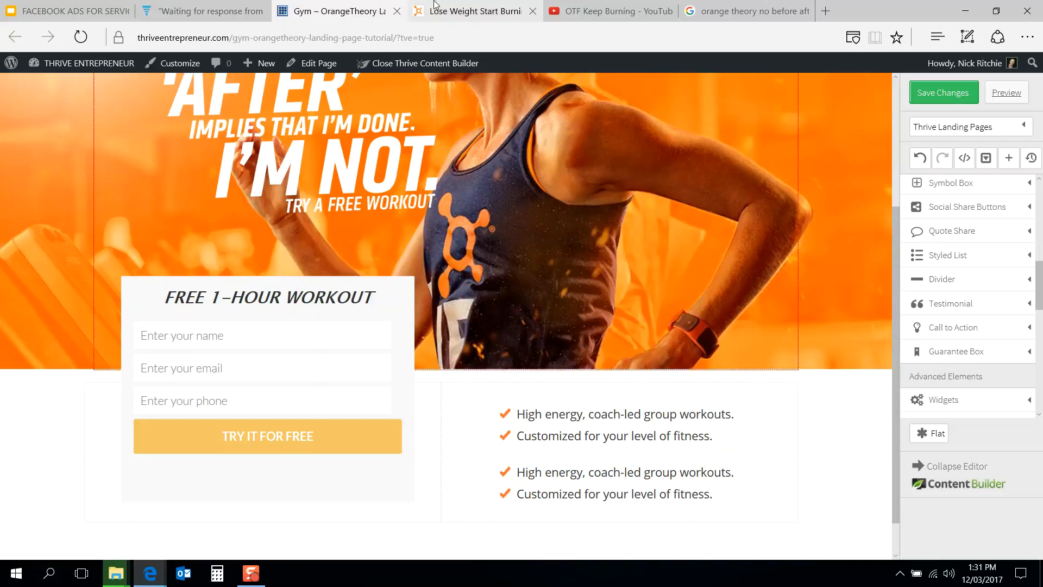
{"action": "left_click", "coordinate": [470, 11]}
{"action": "left_click", "coordinate": [737, 398]}
{"action": "left_click_drag", "start_coordinate": [736, 397], "coordinate": [556, 395]}
{"action": "key", "text": "ctrl+c"}
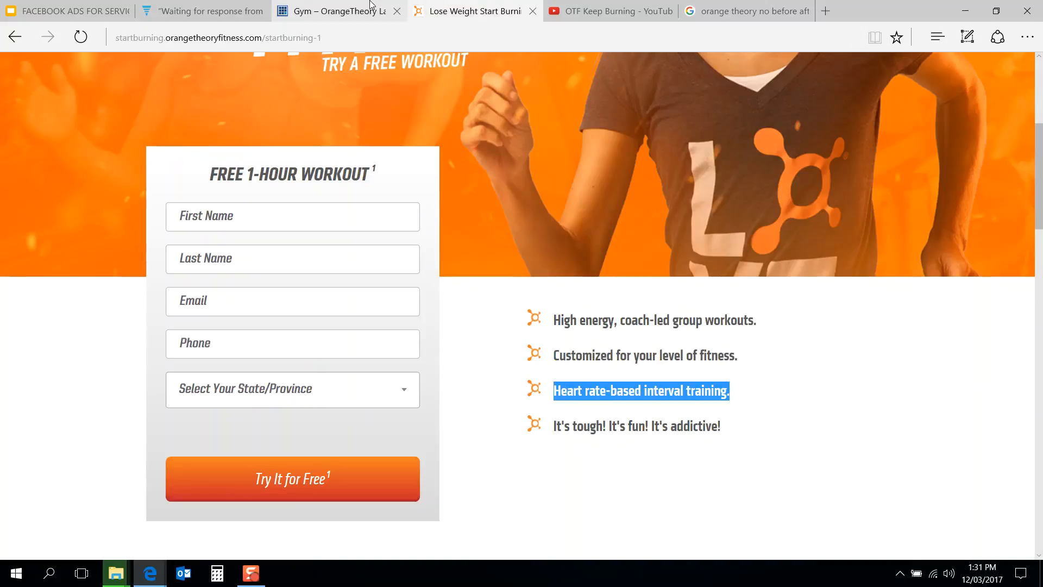
{"action": "left_click", "coordinate": [395, 5]}
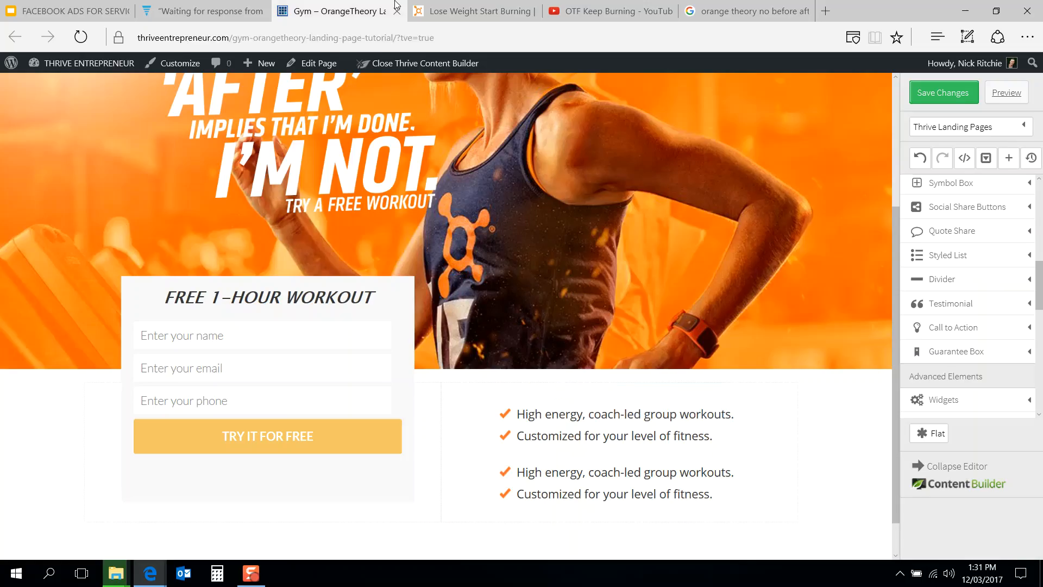
Step: Replace the text of the duplicated list's first bullet with "Heart rate-based interval training."
{"action": "left_click", "coordinate": [593, 475]}
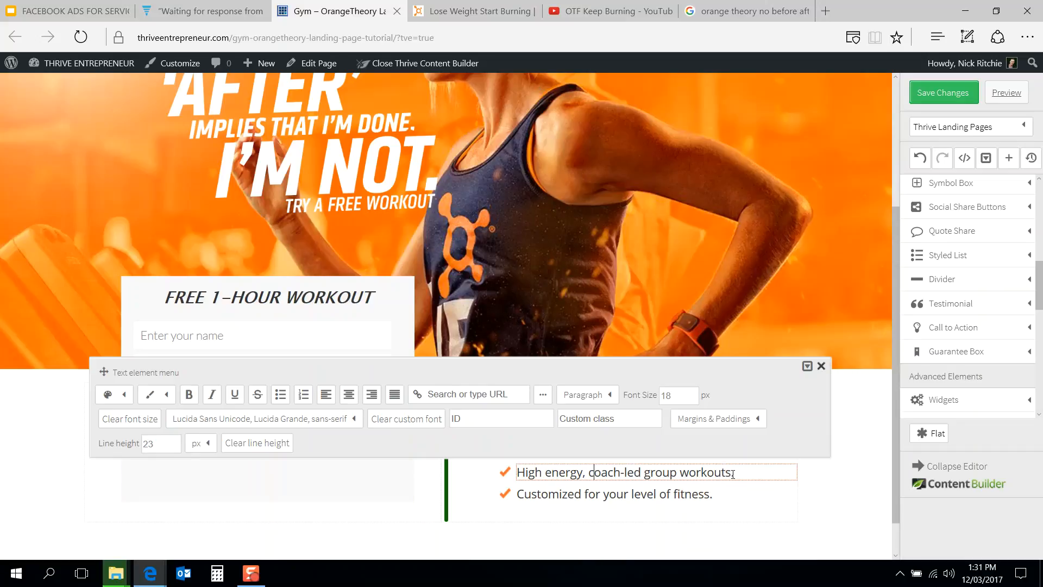
{"action": "left_click", "coordinate": [821, 366]}
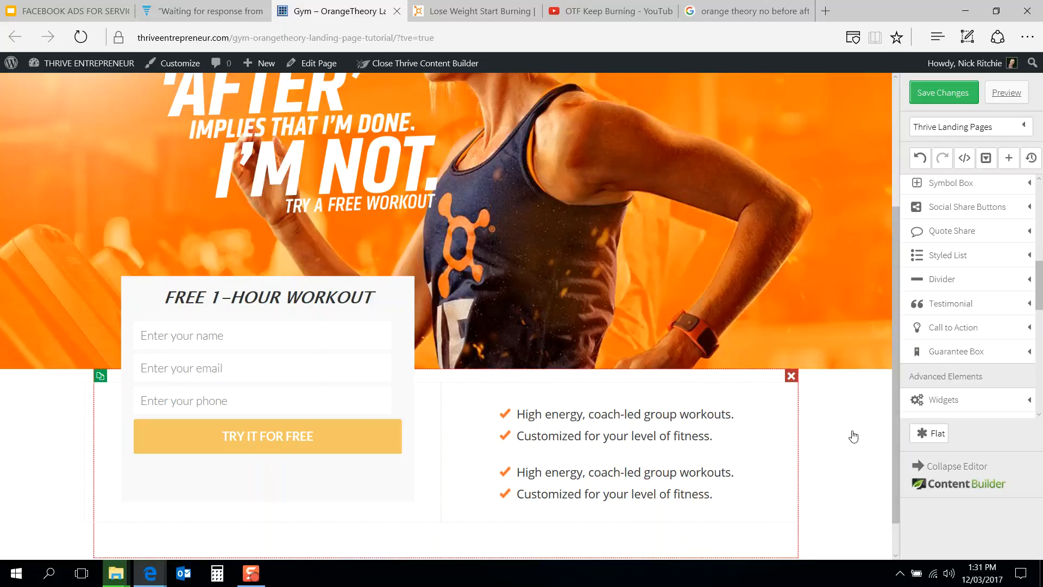
{"action": "left_click", "coordinate": [853, 436]}
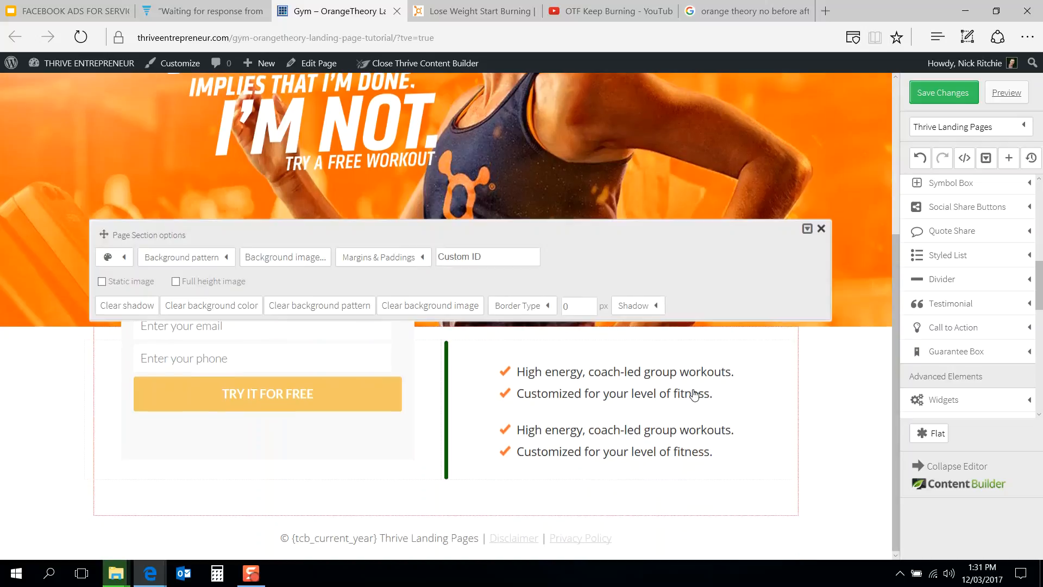
{"action": "left_click", "coordinate": [821, 228]}
{"action": "left_click", "coordinate": [726, 431]}
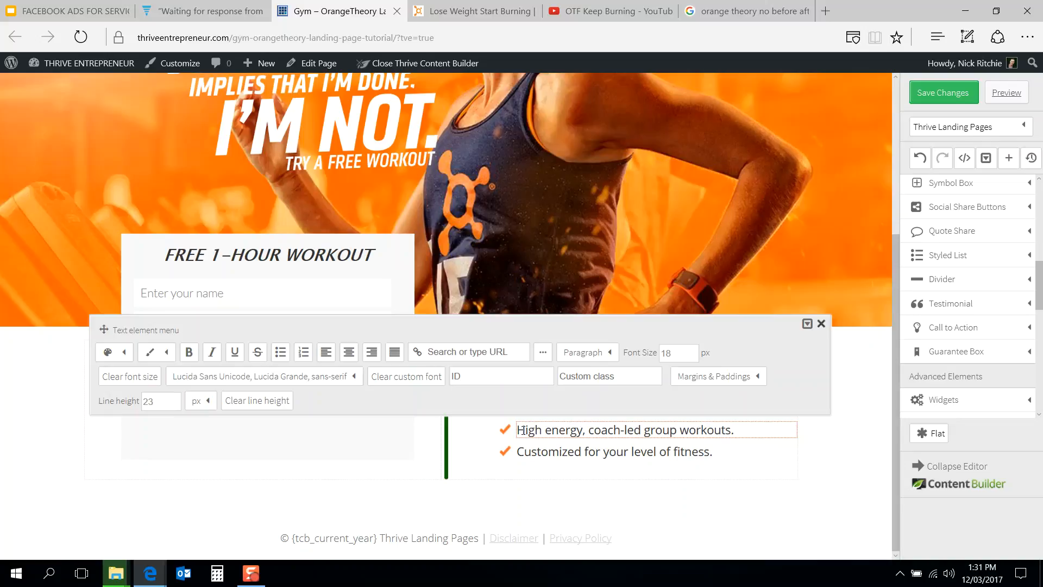
{"action": "key", "text": "BackSpace"}
{"action": "key", "text": "BackSpace"}
{"action": "key", "text": "BackSpace"}
{"action": "key", "text": "BackSpace"}
{"action": "key", "text": "BackSpace"}
{"action": "key", "text": "BackSpace"}
{"action": "key", "text": "BackSpace"}
{"action": "key", "text": "BackSpace"}
{"action": "key", "text": "BackSpace"}
{"action": "key", "text": "BackSpace"}
{"action": "key", "text": "BackSpace"}
{"action": "key", "text": "BackSpace"}
{"action": "key", "text": "BackSpace"}
{"action": "key", "text": "BackSpace"}
{"action": "key", "text": "BackSpace"}
{"action": "key", "text": "BackSpace"}
{"action": "key", "text": "BackSpace"}
{"action": "key", "text": "BackSpace"}
{"action": "key", "text": "BackSpace"}
{"action": "key", "text": "BackSpace"}
{"action": "key", "text": "BackSpace"}
{"action": "key", "text": "BackSpace"}
{"action": "key", "text": "BackSpace"}
{"action": "key", "text": "BackSpace"}
{"action": "key", "text": "ctrl+v"}
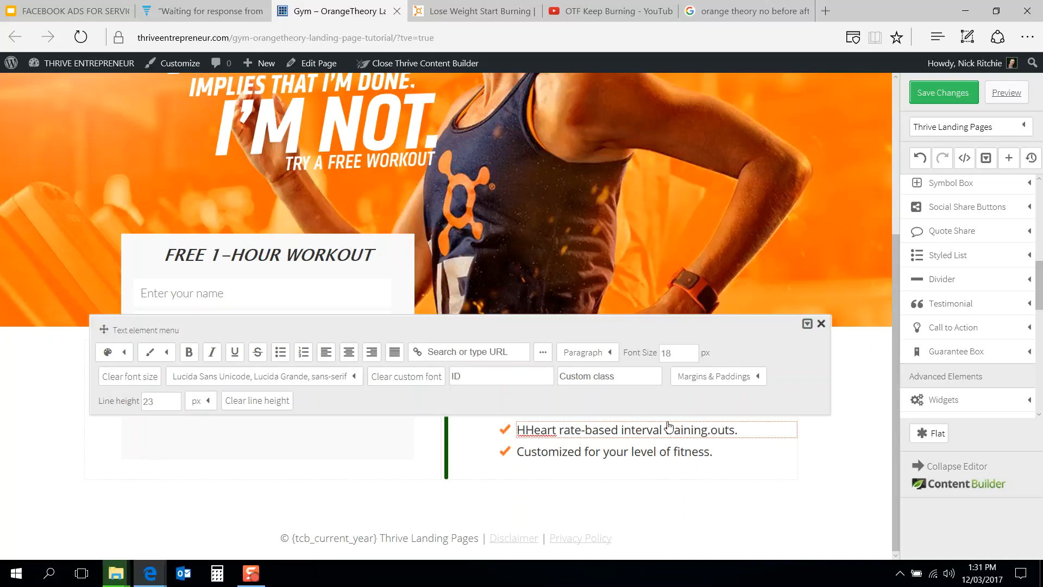
{"action": "key", "text": "BackSpace"}
{"action": "key", "text": "BackSpace"}
{"action": "key", "text": "BackSpace"}
{"action": "key", "text": "BackSpace"}
{"action": "key", "text": "BackSpace"}
{"action": "key", "text": "BackSpace"}
{"action": "key", "text": "BackSpace"}
{"action": "key", "text": "BackSpace"}
{"action": "key", "text": "BackSpace"}
{"action": "key", "text": "BackSpace"}
{"action": "key", "text": "BackSpace"}
{"action": "key", "text": "BackSpace"}
{"action": "key", "text": "BackSpace"}
{"action": "key", "text": "BackSpace"}
{"action": "key", "text": "BackSpace"}
{"action": "key", "text": "BackSpace"}
{"action": "key", "text": "BackSpace"}
{"action": "key", "text": "BackSpace"}
{"action": "key", "text": "BackSpace"}
{"action": "key", "text": "BackSpace"}
{"action": "key", "text": "BackSpace"}
{"action": "key", "text": "BackSpace"}
{"action": "key", "text": "BackSpace"}
{"action": "key", "text": "BackSpace"}
{"action": "key", "text": "ctrl+v"}
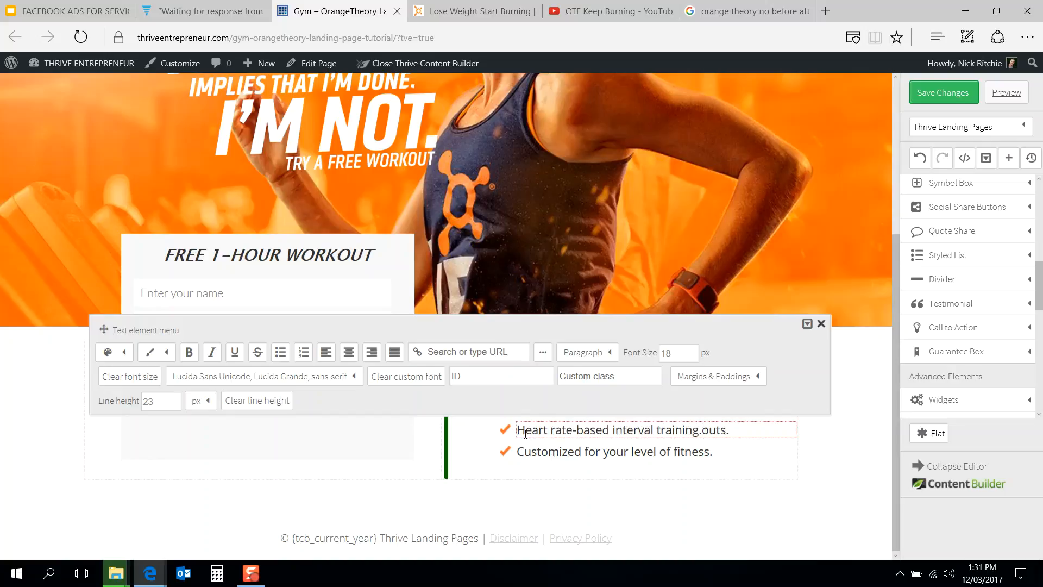
{"action": "key", "text": "Delete"}
{"action": "key", "text": "Delete"}
{"action": "left_click", "coordinate": [849, 449]}
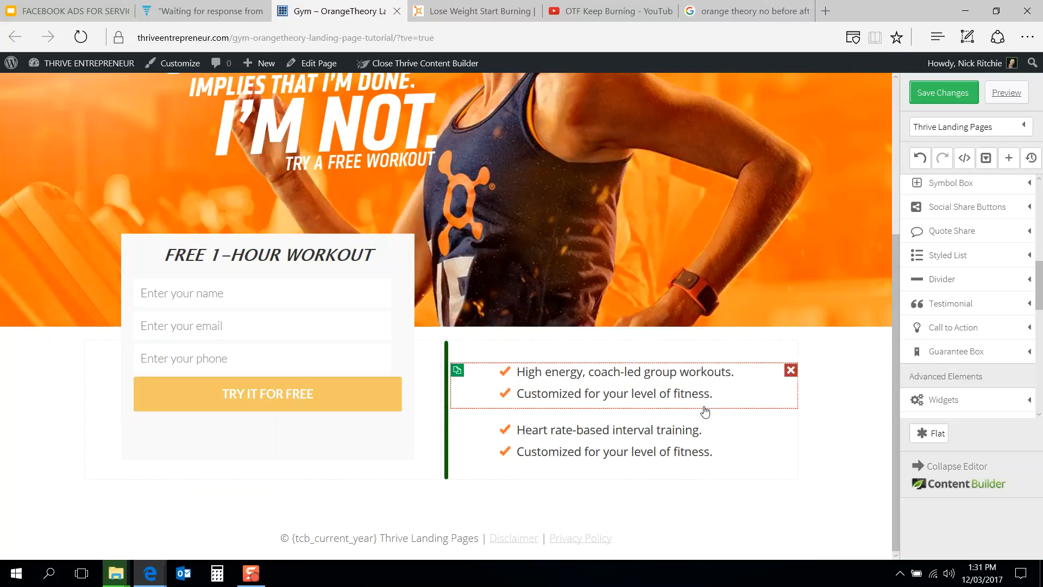
Step: Set the first bullet list's bottom margin to -20 px to close the gap between the lists
{"action": "left_click", "coordinate": [705, 409]}
{"action": "left_click", "coordinate": [414, 342]}
{"action": "left_click", "coordinate": [447, 392]}
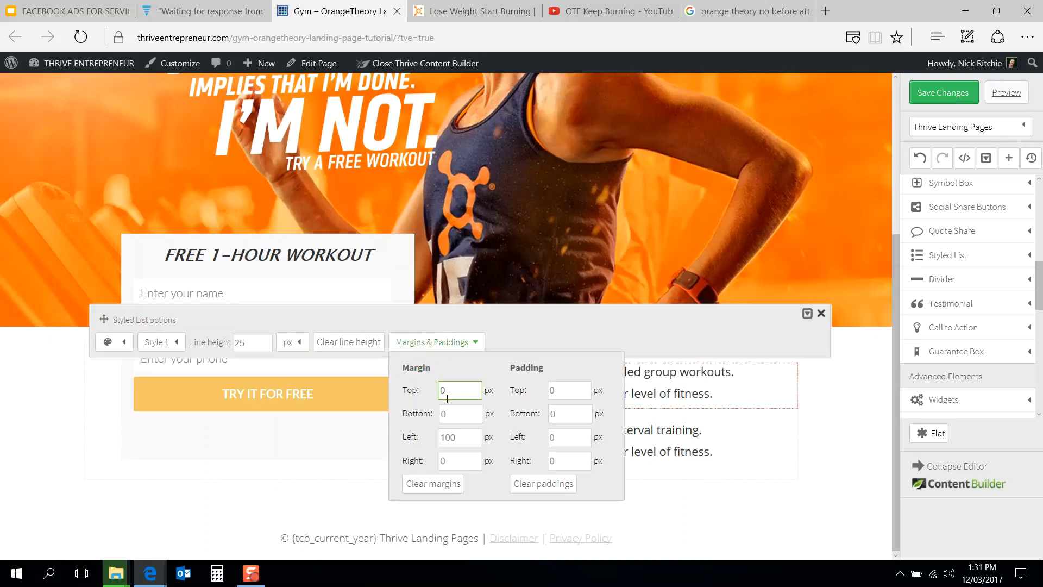
{"action": "key", "text": "Tab"}
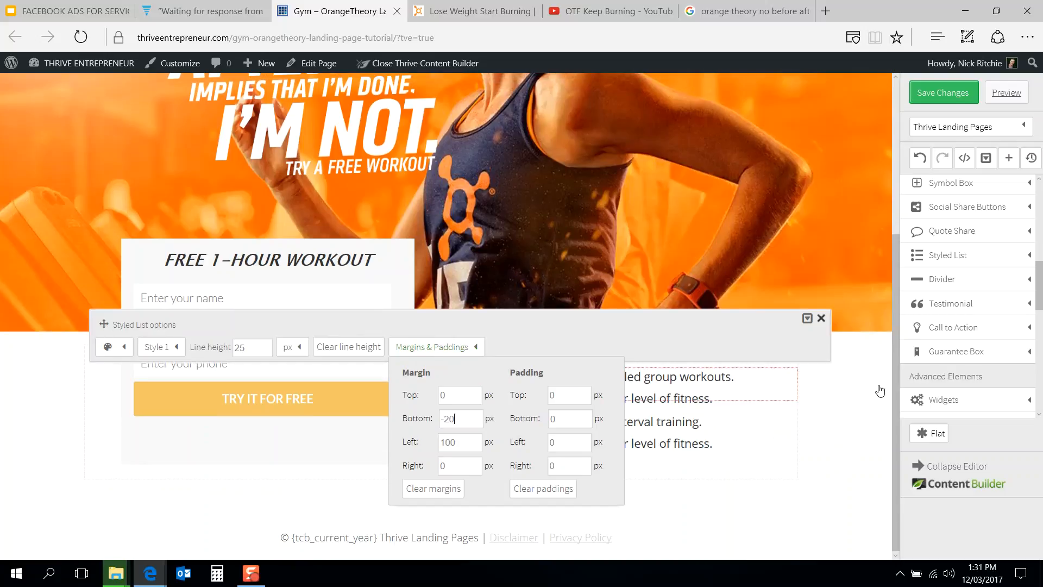
{"action": "left_click", "coordinate": [880, 391]}
{"action": "scroll", "coordinate": [605, 263], "scroll_direction": "up", "scroll_amount": 4}
{"action": "scroll", "coordinate": [605, 264], "scroll_direction": "down", "scroll_amount": 2}
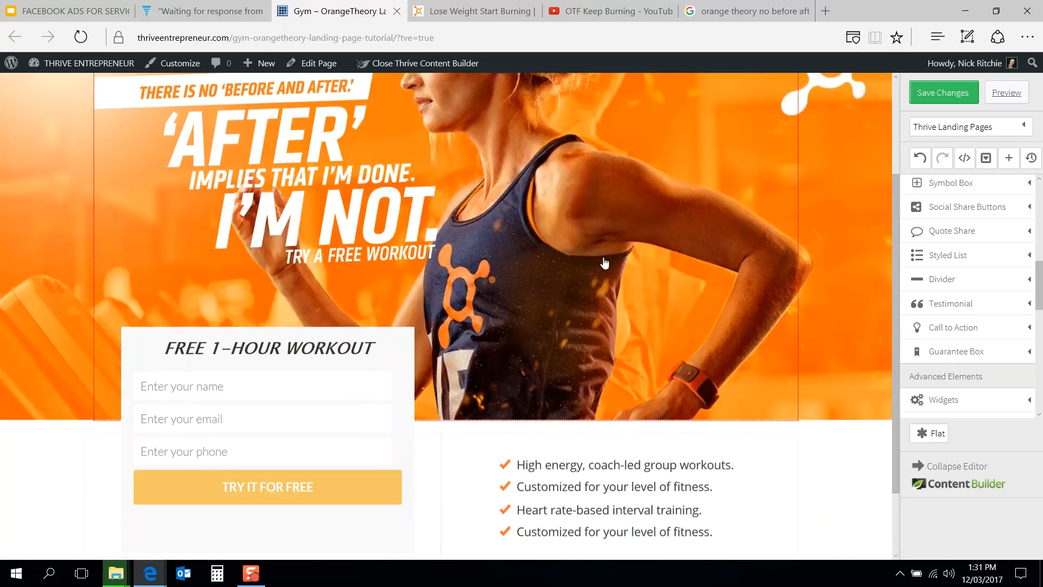
Step: Set the first bullet list's line height to 30 px
{"action": "left_click", "coordinate": [445, 6]}
{"action": "left_click", "coordinate": [321, 8]}
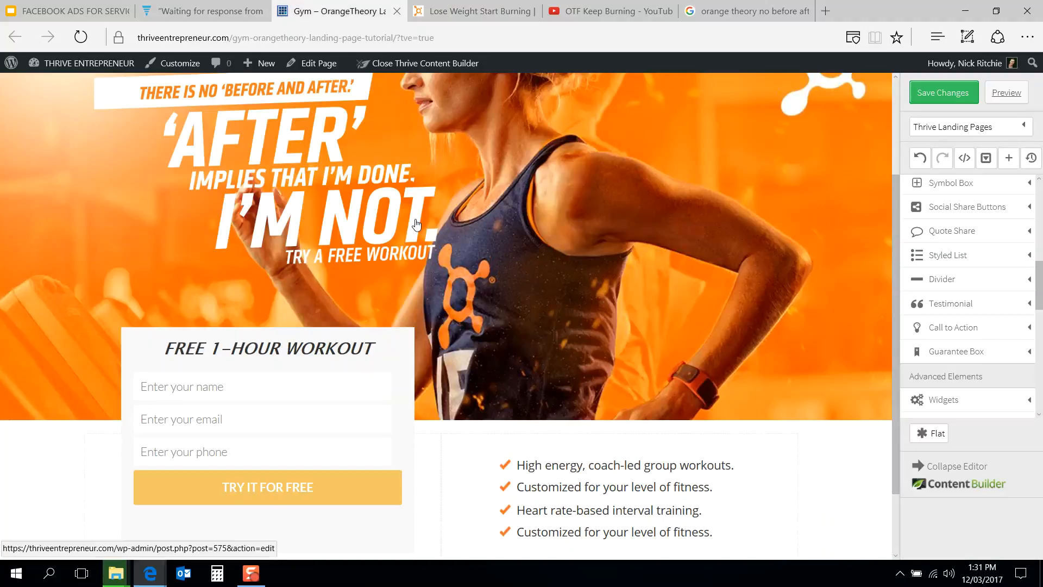
{"action": "left_click", "coordinate": [601, 475]}
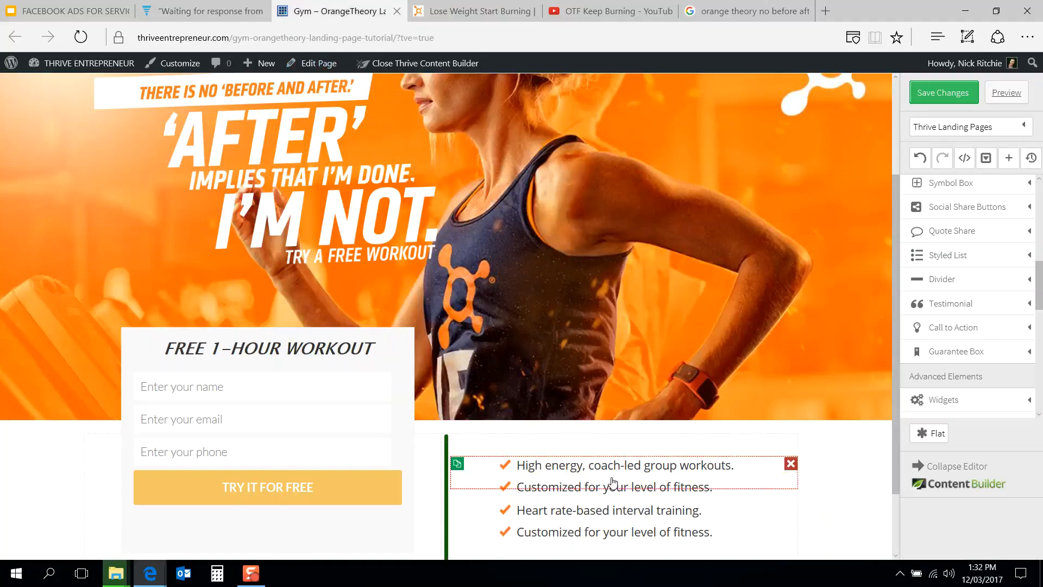
{"action": "left_click", "coordinate": [261, 438]}
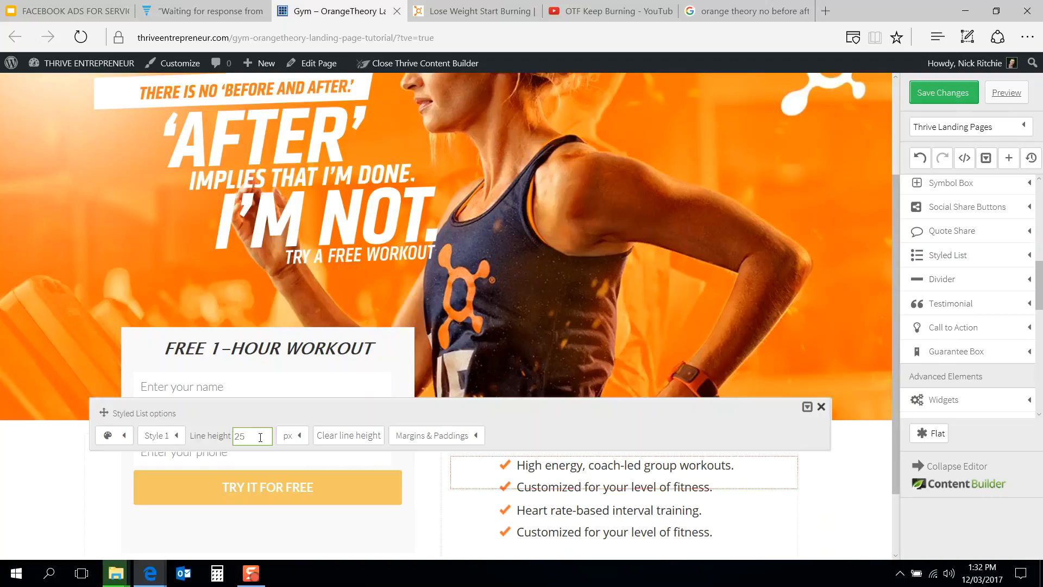
{"action": "left_click_drag", "start_coordinate": [251, 436], "coordinate": [212, 440]}
{"action": "type", "text": "50"}
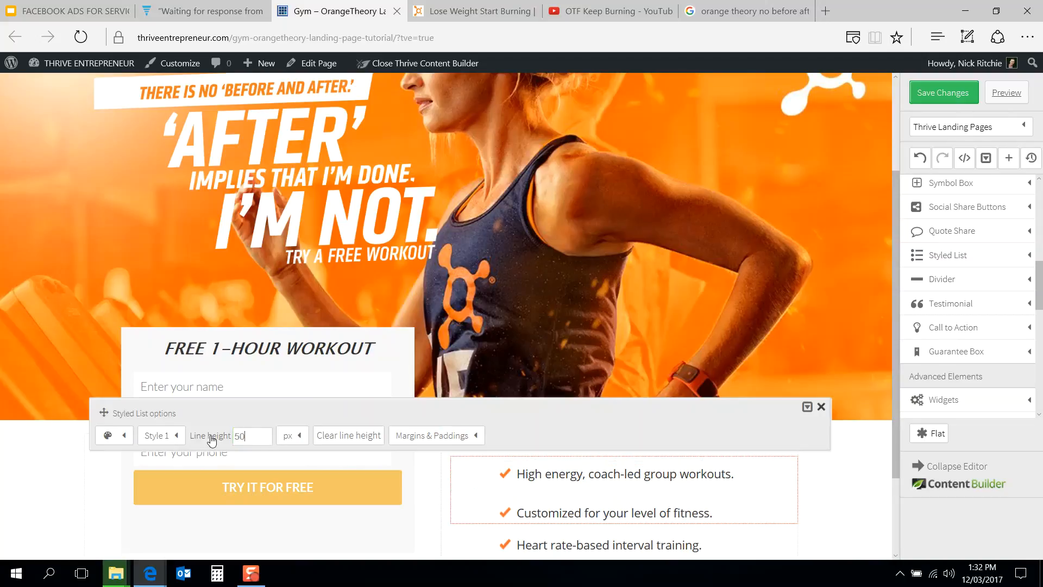
{"action": "left_click_drag", "start_coordinate": [245, 436], "coordinate": [204, 443]}
{"action": "type", "text": "30"}
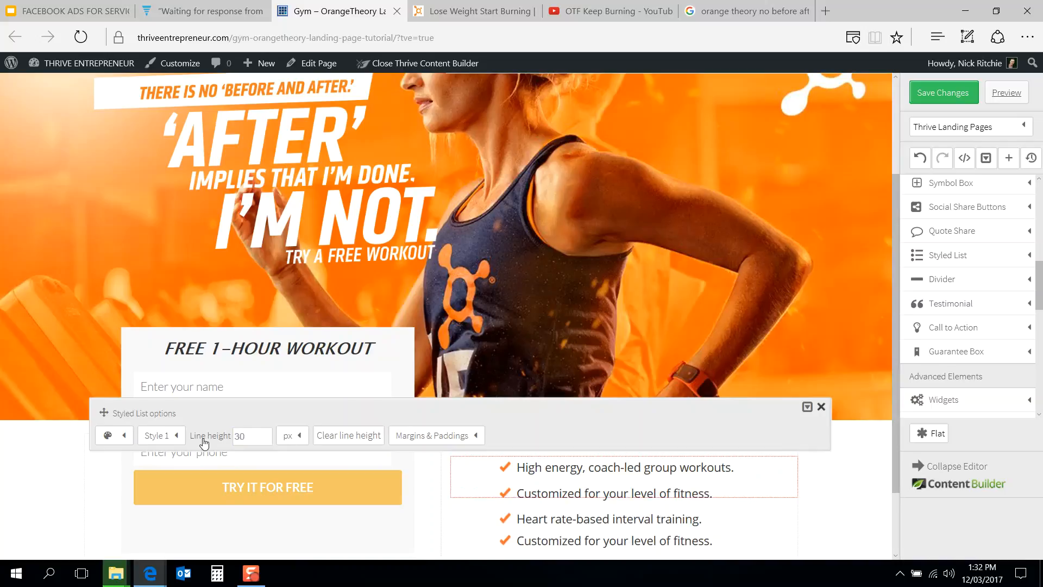
Step: Set the second bullet list's line height to 30 px
{"action": "left_click", "coordinate": [472, 11]}
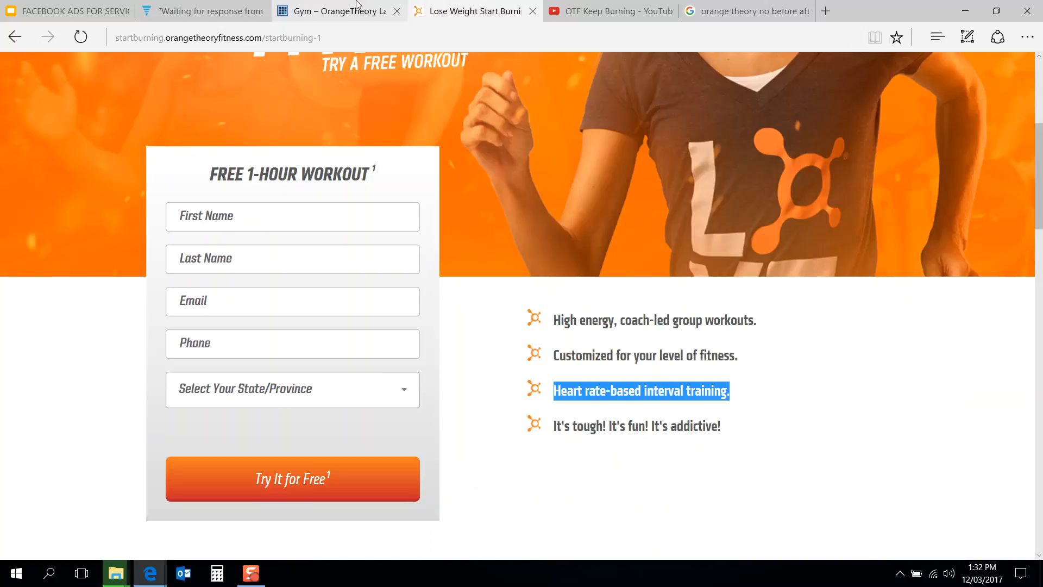
{"action": "left_click", "coordinate": [331, 11]}
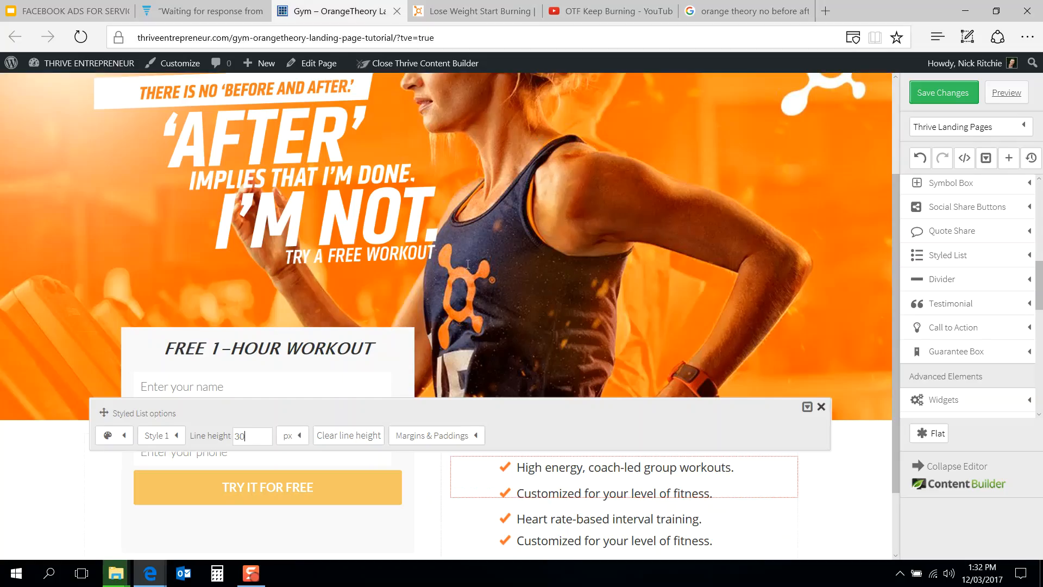
{"action": "left_click", "coordinate": [659, 530]}
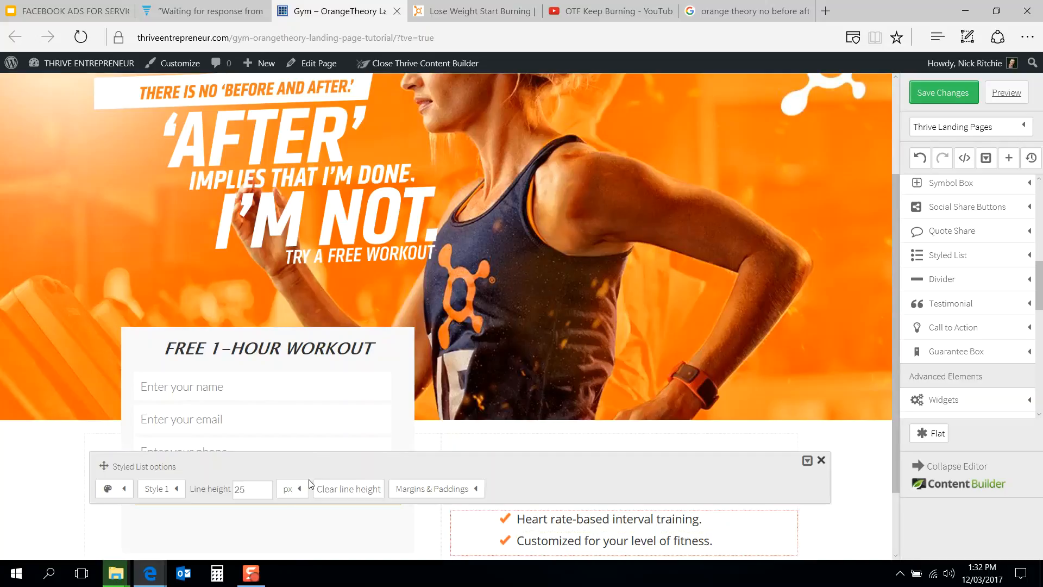
{"action": "double_click", "coordinate": [239, 489]}
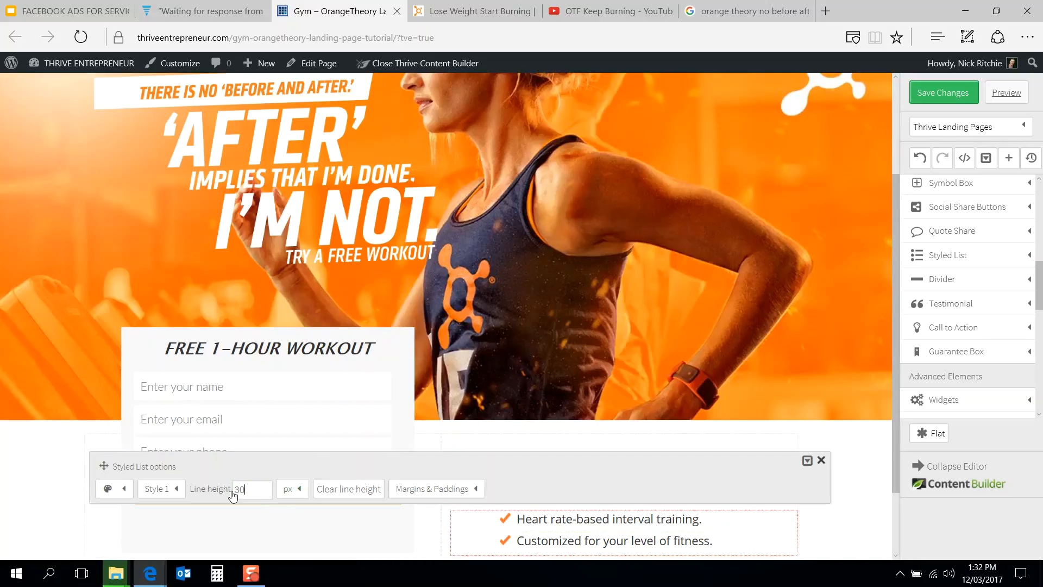
{"action": "left_click", "coordinate": [704, 310]}
{"action": "scroll", "coordinate": [703, 310], "scroll_direction": "down", "scroll_amount": 2}
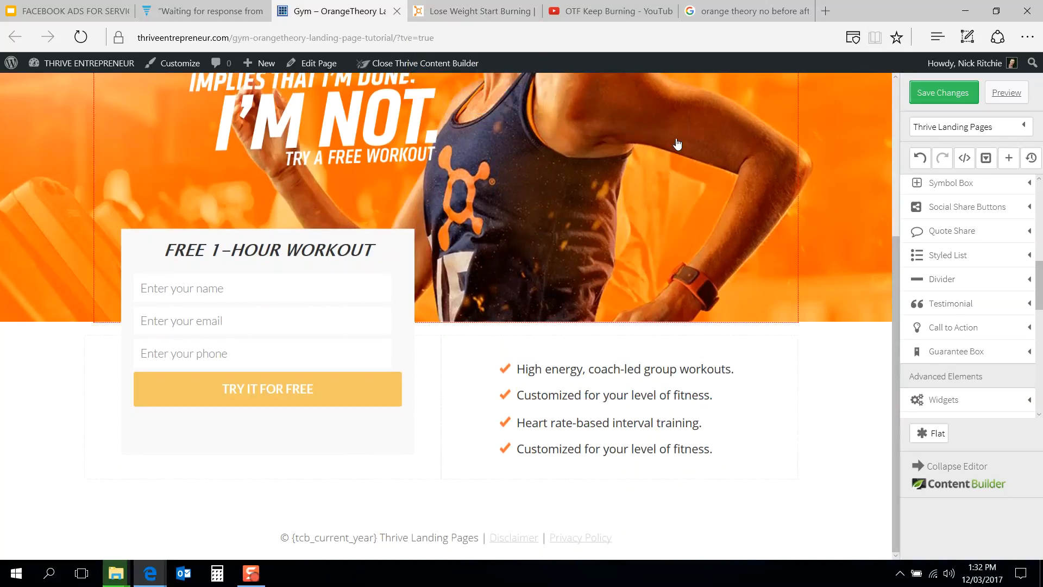
Step: Compare the built signup box and bullet section against the reference page's layout
{"action": "left_click", "coordinate": [472, 11]}
{"action": "left_click", "coordinate": [527, 354]}
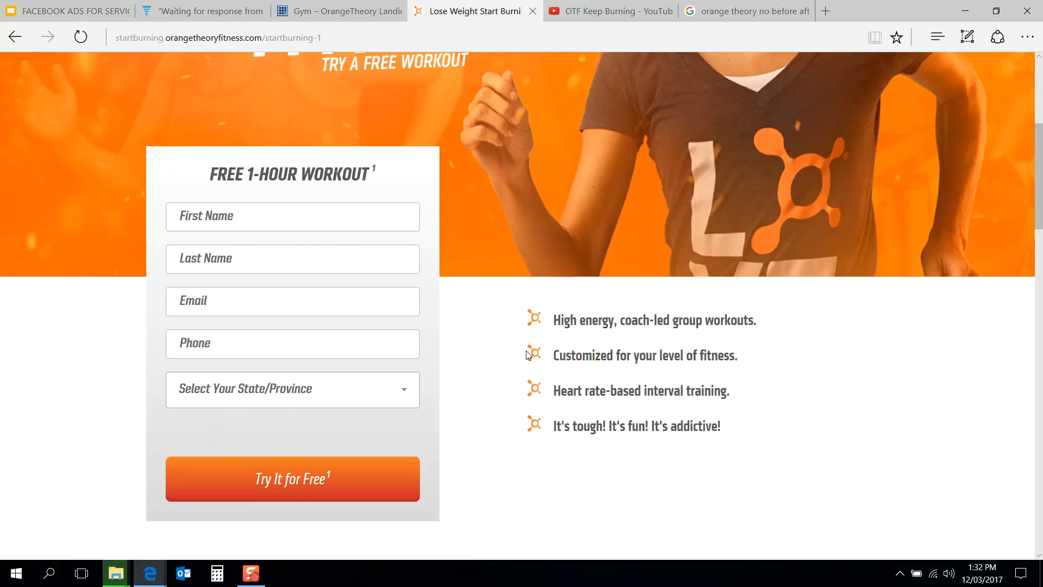
{"action": "scroll", "coordinate": [525, 354], "scroll_direction": "down", "scroll_amount": 4}
{"action": "scroll", "coordinate": [525, 353], "scroll_direction": "up", "scroll_amount": 9}
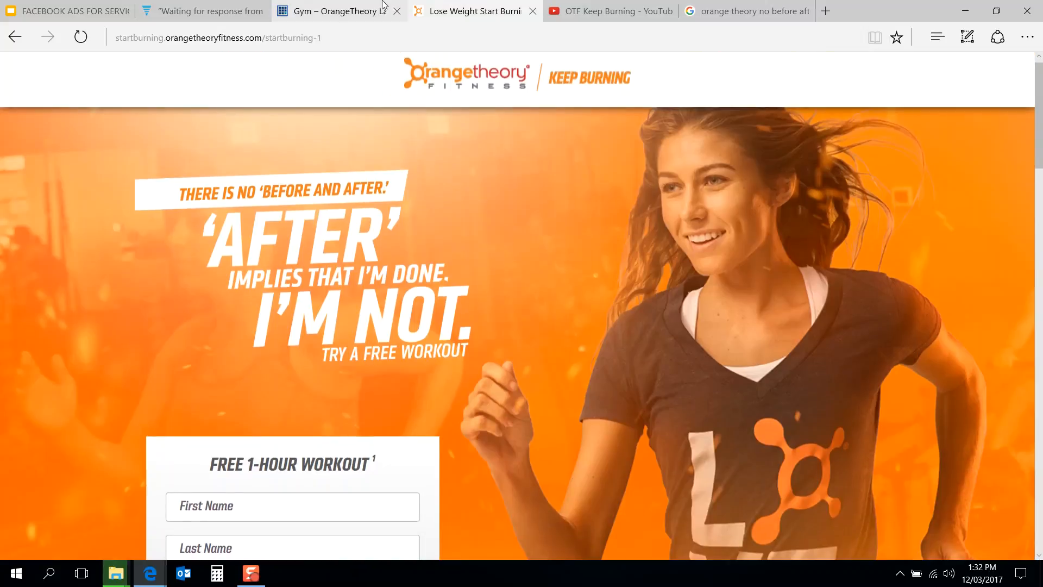
{"action": "left_click", "coordinate": [382, 4]}
{"action": "scroll", "coordinate": [549, 283], "scroll_direction": "up", "scroll_amount": 5}
{"action": "scroll", "coordinate": [548, 283], "scroll_direction": "down", "scroll_amount": 5}
{"action": "scroll", "coordinate": [549, 284], "scroll_direction": "up", "scroll_amount": 5}
{"action": "scroll", "coordinate": [549, 283], "scroll_direction": "down", "scroll_amount": 4}
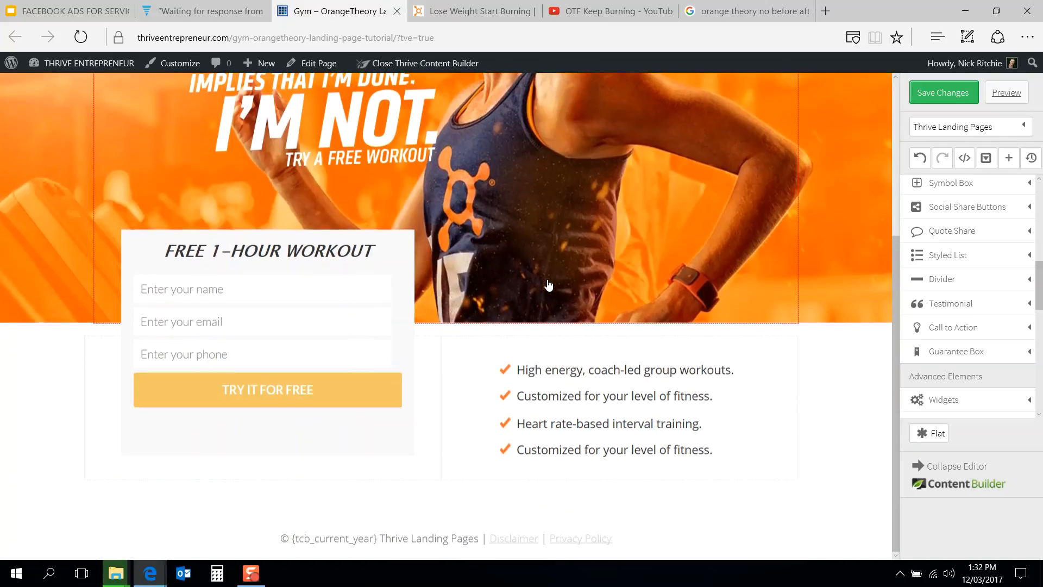
{"action": "left_click", "coordinate": [472, 11]}
{"action": "scroll", "coordinate": [436, 363], "scroll_direction": "down", "scroll_amount": 12}
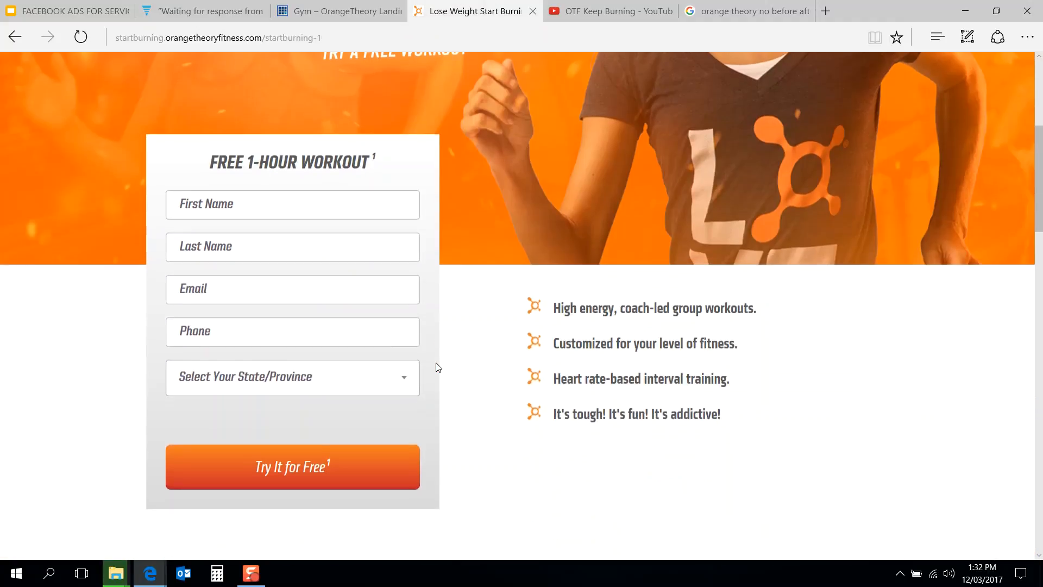
{"action": "scroll", "coordinate": [704, 235], "scroll_direction": "down", "scroll_amount": 4}
{"action": "scroll", "coordinate": [705, 235], "scroll_direction": "up", "scroll_amount": 4}
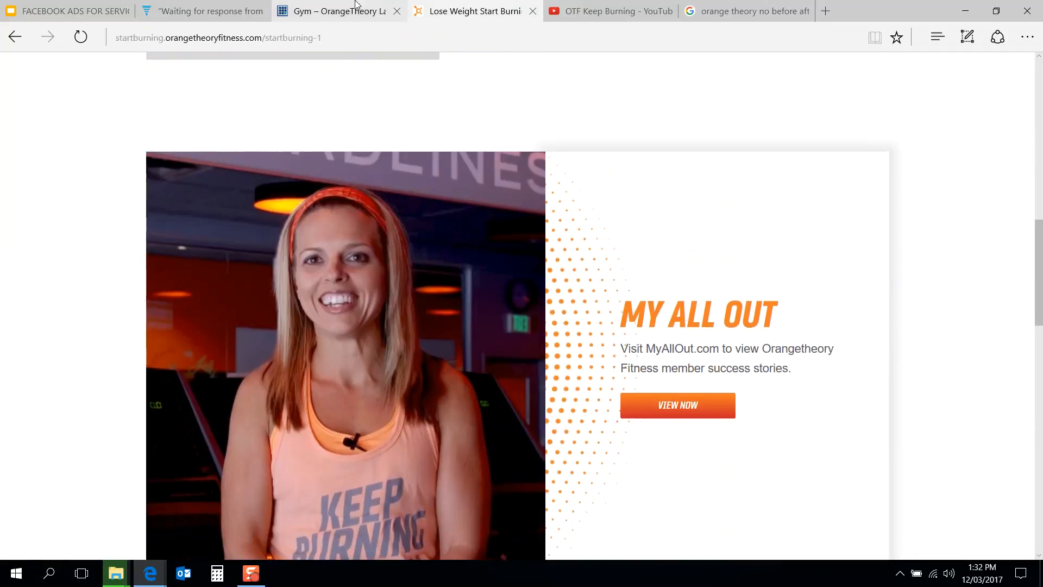
{"action": "left_click", "coordinate": [355, 7]}
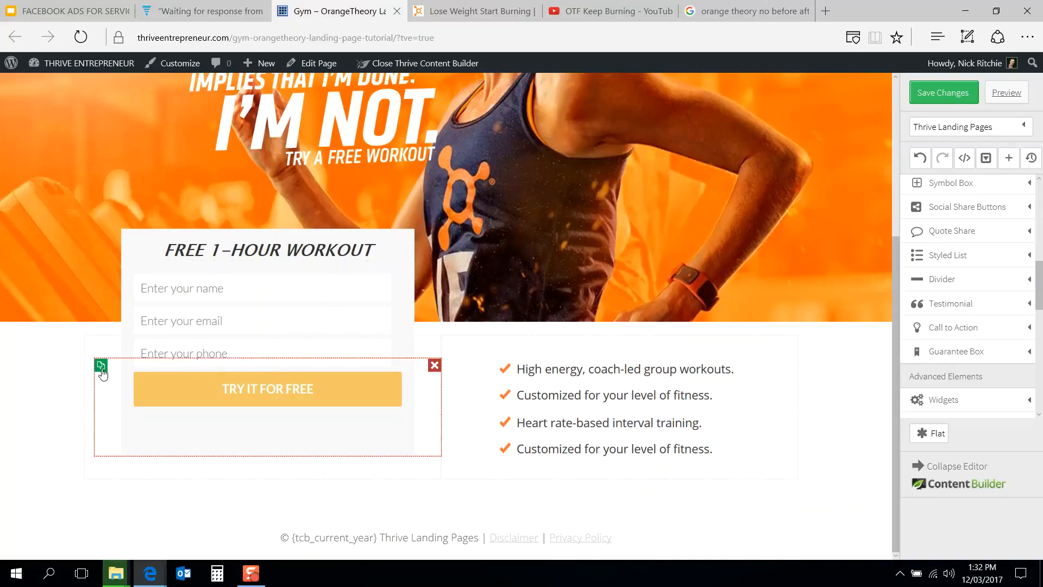
Step: Duplicate the signup box and move the copy below the feature section
{"action": "left_click", "coordinate": [100, 365]}
{"action": "scroll", "coordinate": [261, 356], "scroll_direction": "down", "scroll_amount": 2}
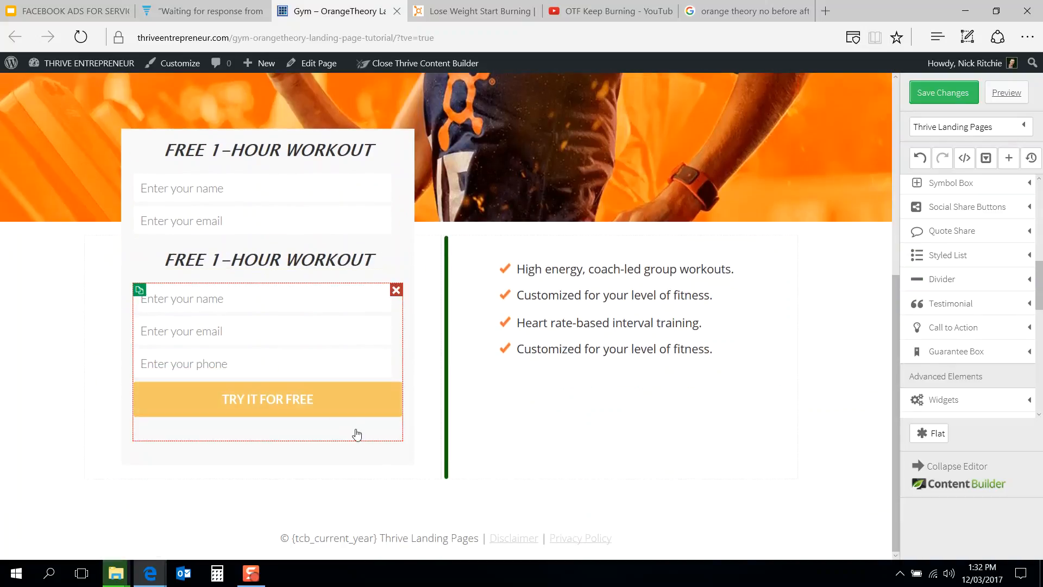
{"action": "left_click_drag", "start_coordinate": [362, 452], "coordinate": [511, 490]}
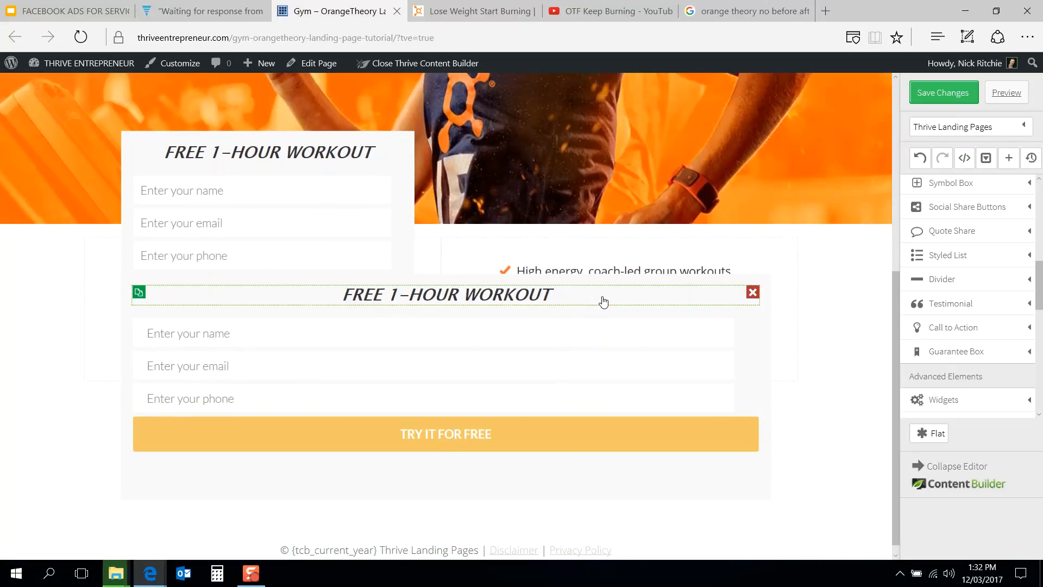
Step: Insert a Page Section element below the existing content
{"action": "scroll", "coordinate": [1006, 281], "scroll_direction": "down", "scroll_amount": 5}
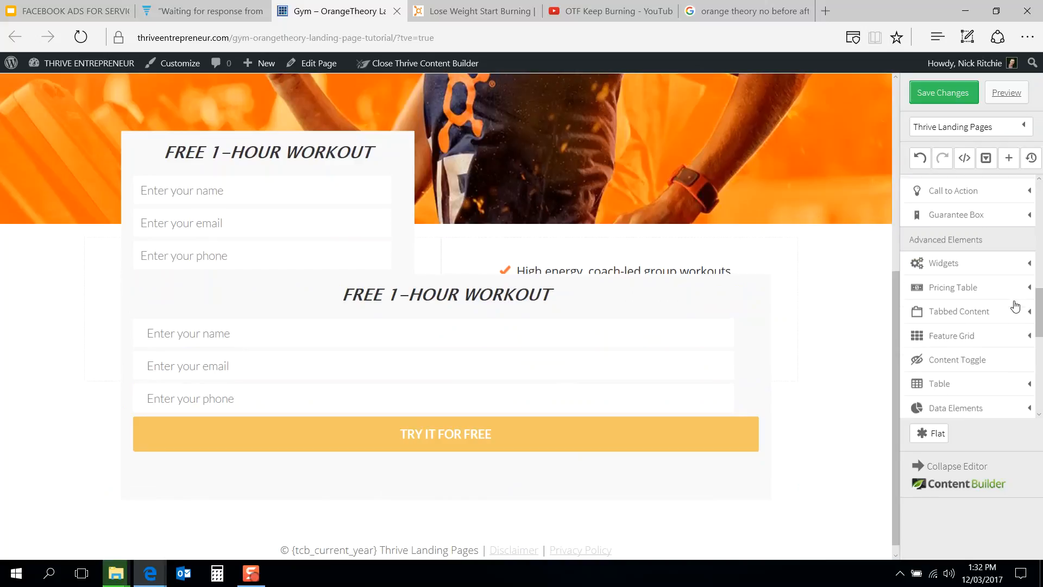
{"action": "scroll", "coordinate": [1015, 305], "scroll_direction": "down", "scroll_amount": 5}
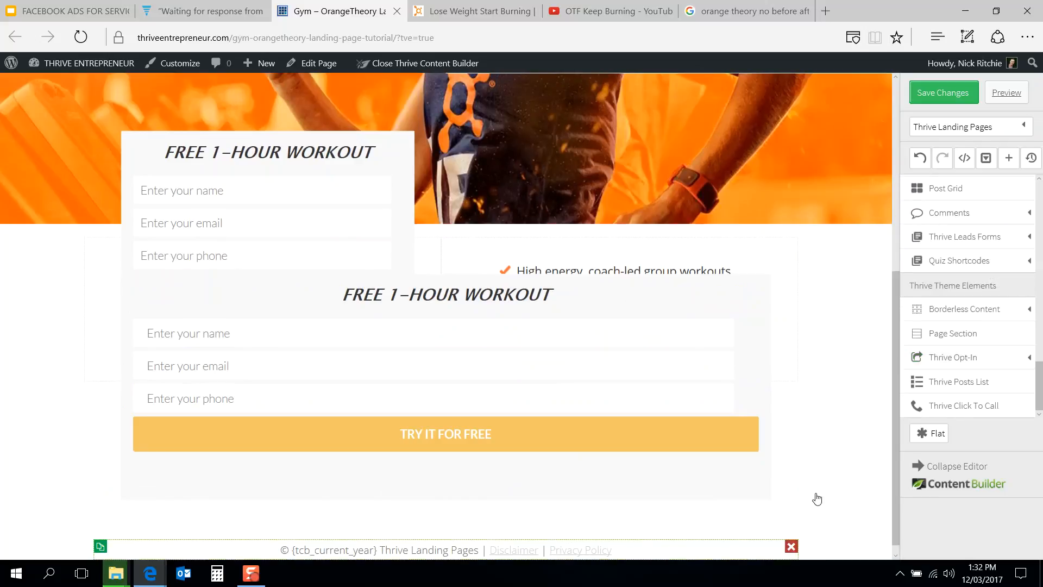
{"action": "left_click", "coordinate": [923, 334]}
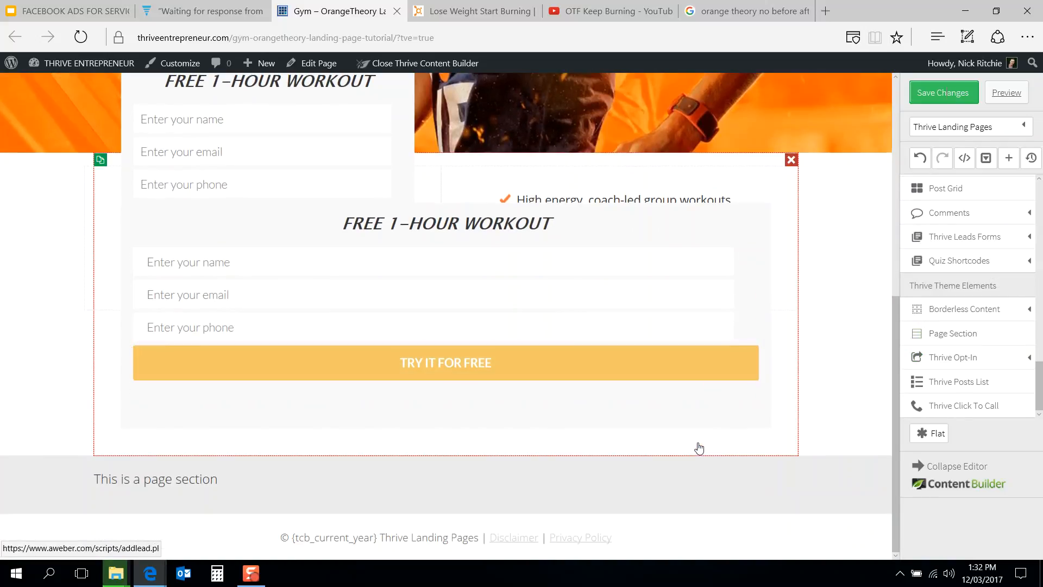
{"action": "left_click_drag", "start_coordinate": [699, 448], "coordinate": [673, 493]}
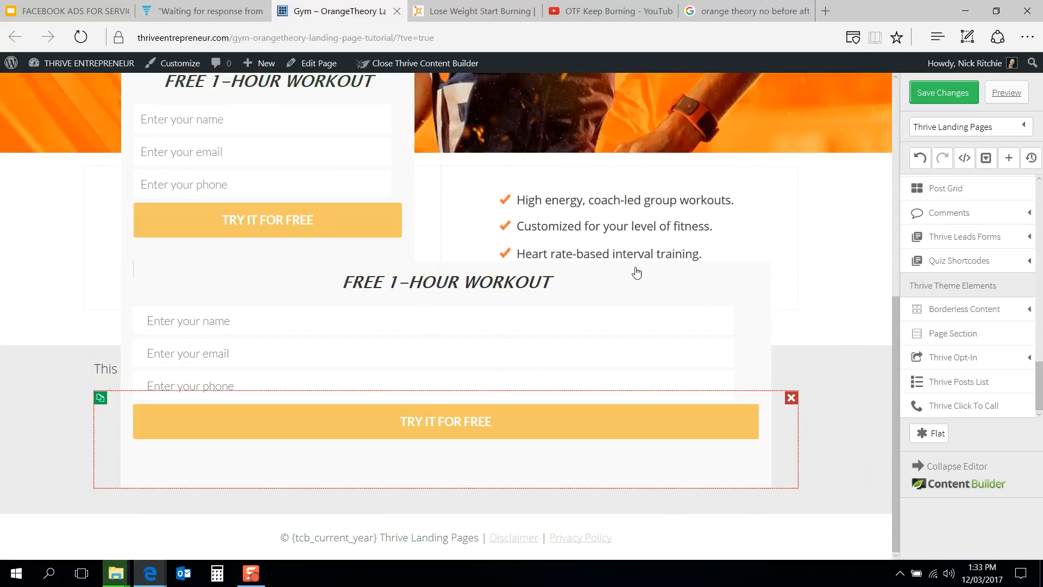
Step: Set the duplicated content box's top margin to 0 px
{"action": "left_click", "coordinate": [712, 488]}
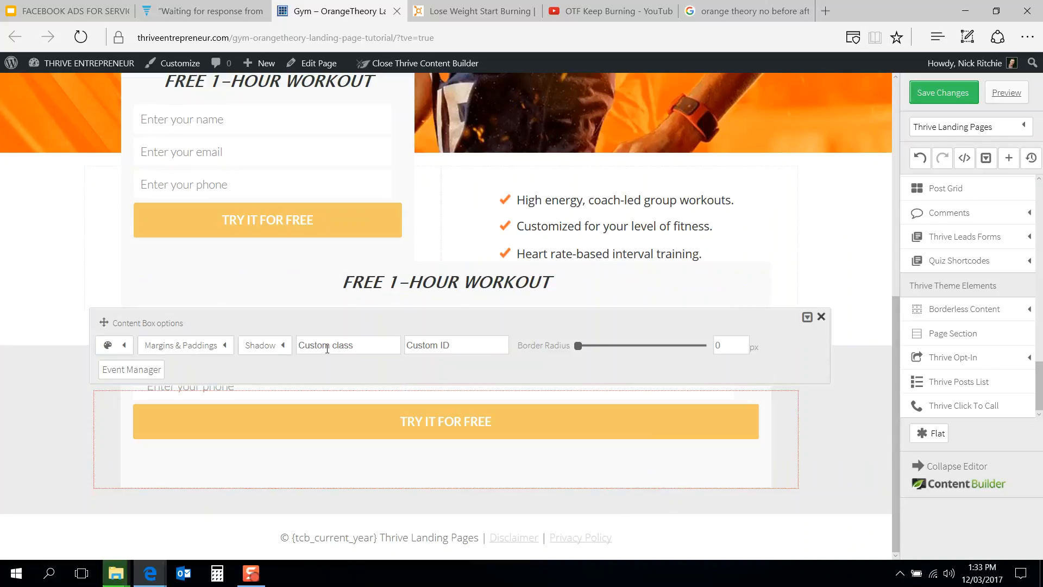
{"action": "left_click", "coordinate": [220, 351]}
{"action": "double_click", "coordinate": [198, 394]}
{"action": "type", "text": "0"}
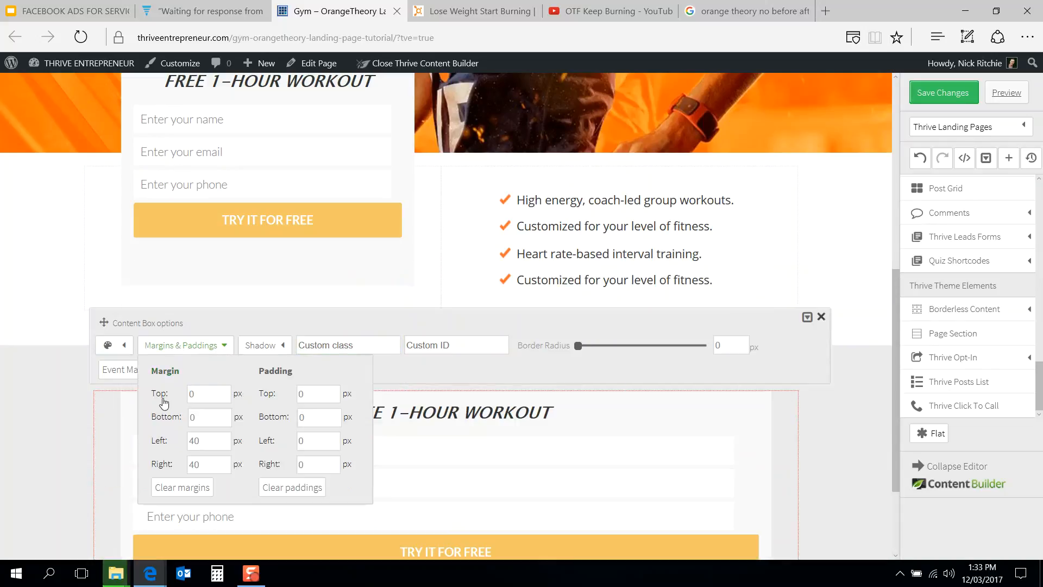
{"action": "left_click", "coordinate": [49, 391]}
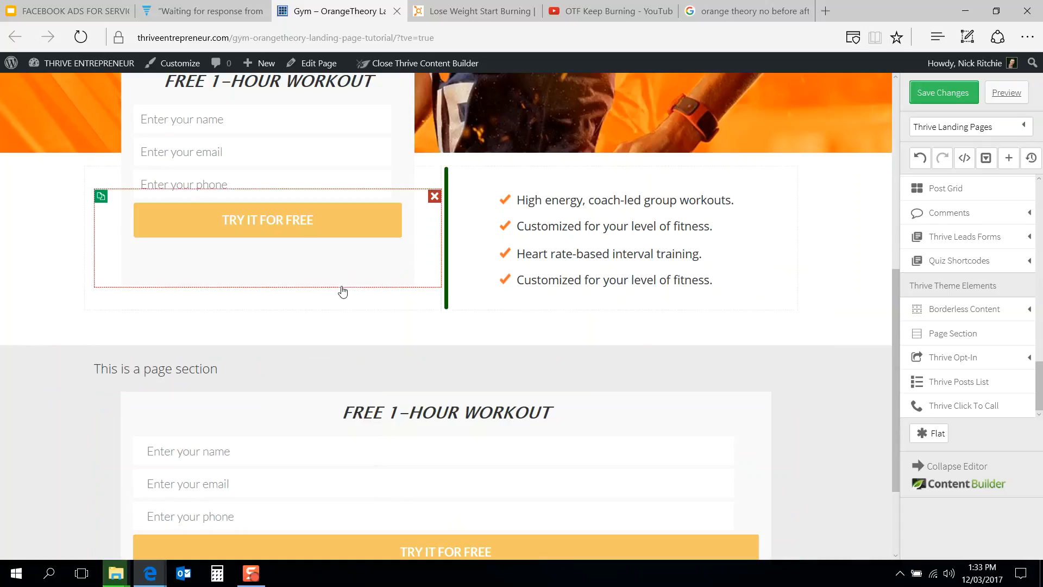
Step: Compare with the reference page, then set the new page section's background colour to white
{"action": "scroll", "coordinate": [342, 282], "scroll_direction": "down", "scroll_amount": 1}
{"action": "left_click", "coordinate": [487, 4]}
{"action": "scroll", "coordinate": [381, 282], "scroll_direction": "up", "scroll_amount": 1}
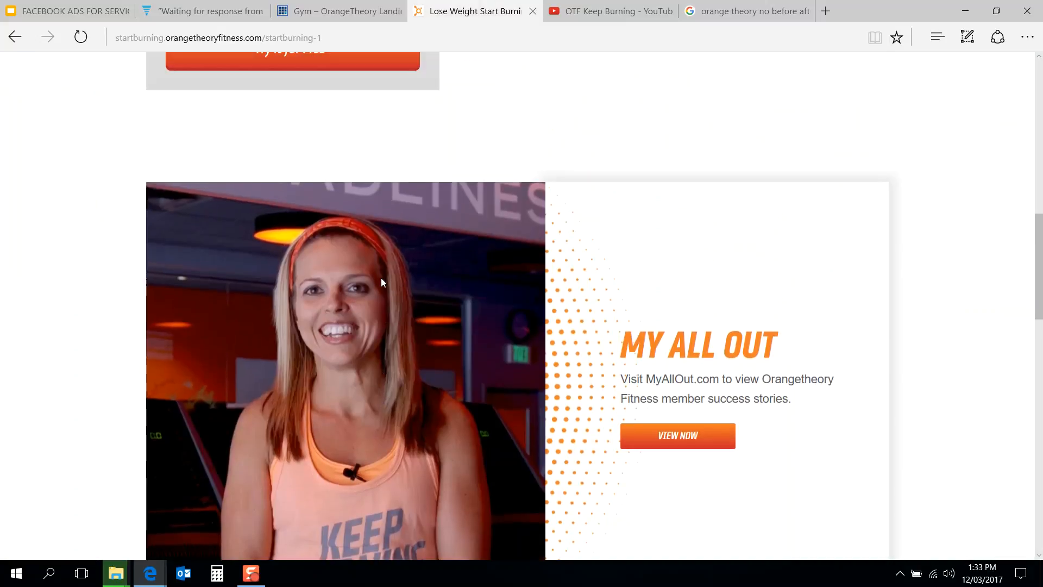
{"action": "left_click", "coordinate": [345, 9]}
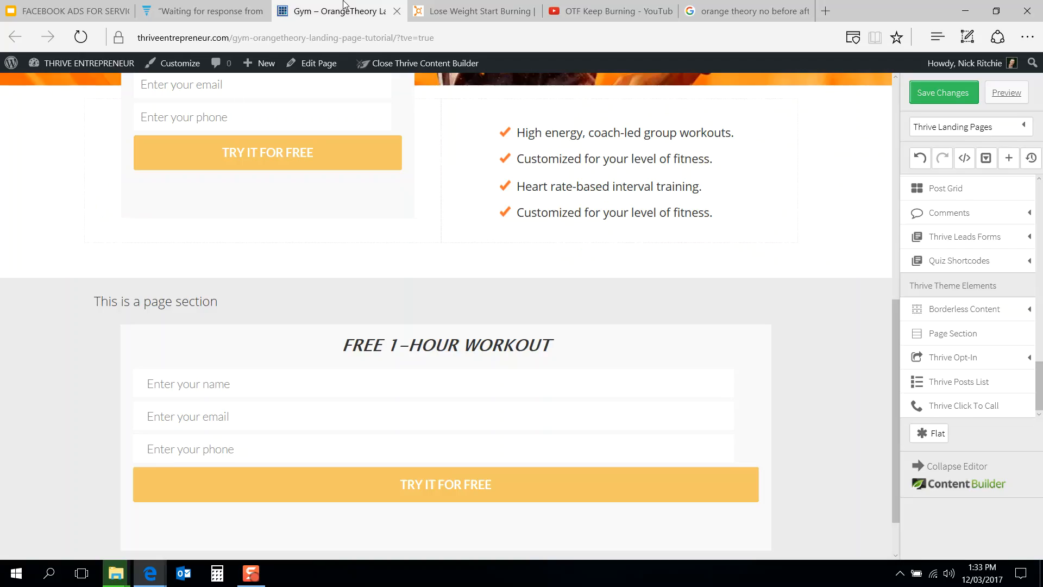
{"action": "left_click", "coordinate": [44, 315]}
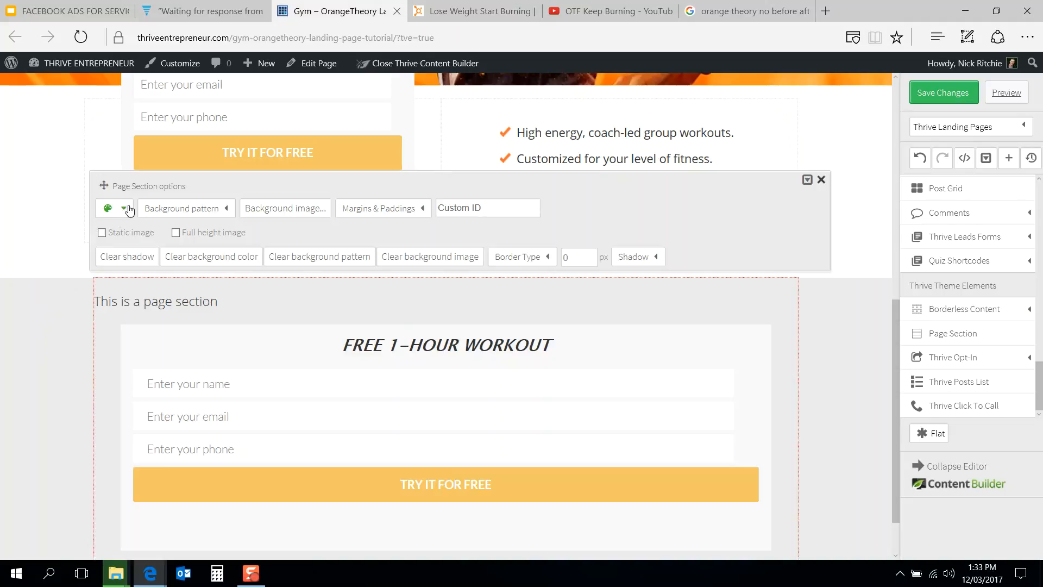
{"action": "left_click", "coordinate": [124, 208]}
{"action": "left_click", "coordinate": [111, 255]}
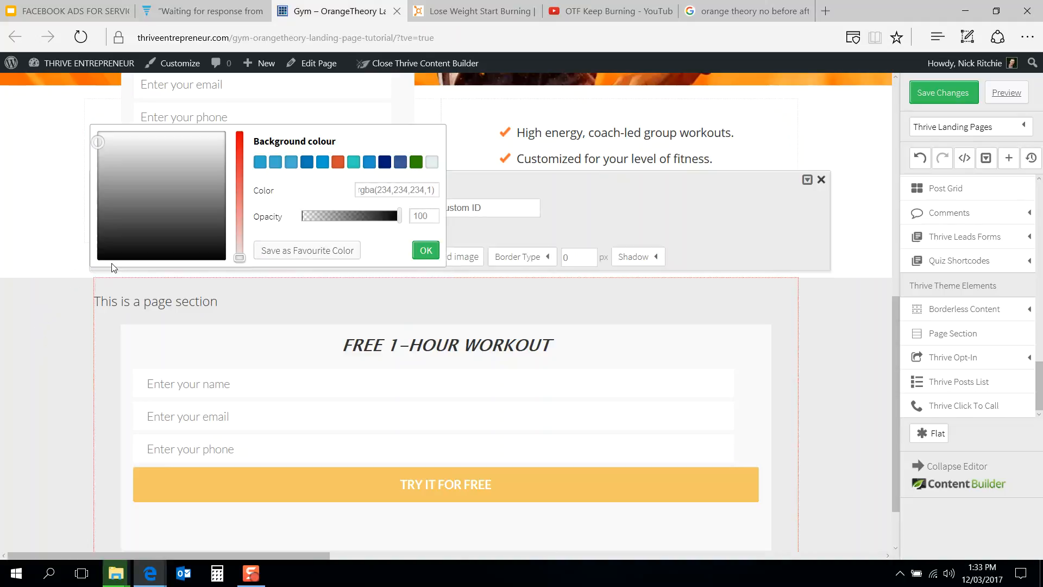
{"action": "left_click_drag", "start_coordinate": [96, 139], "coordinate": [94, 127]}
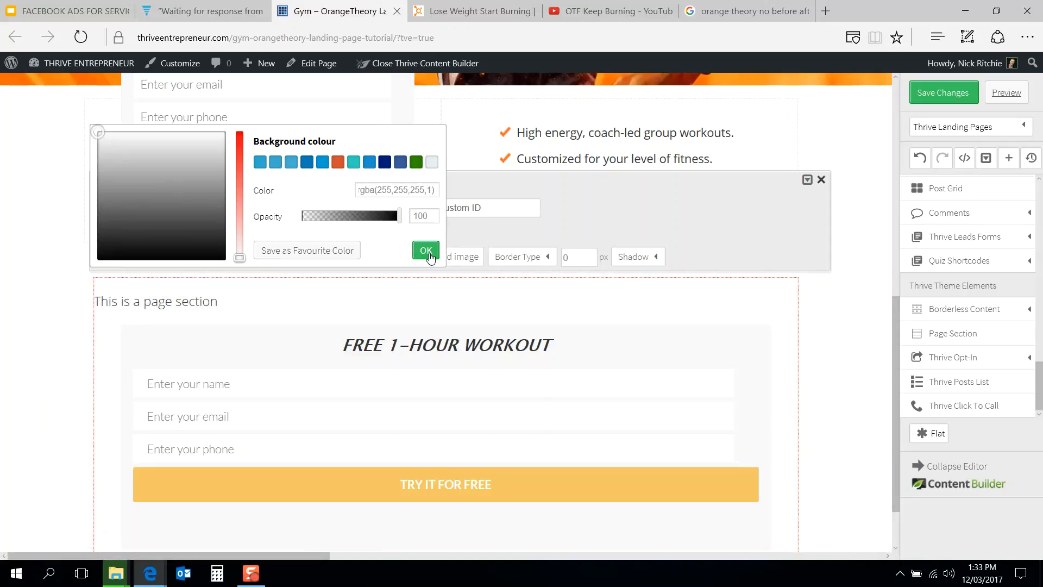
{"action": "left_click", "coordinate": [427, 251]}
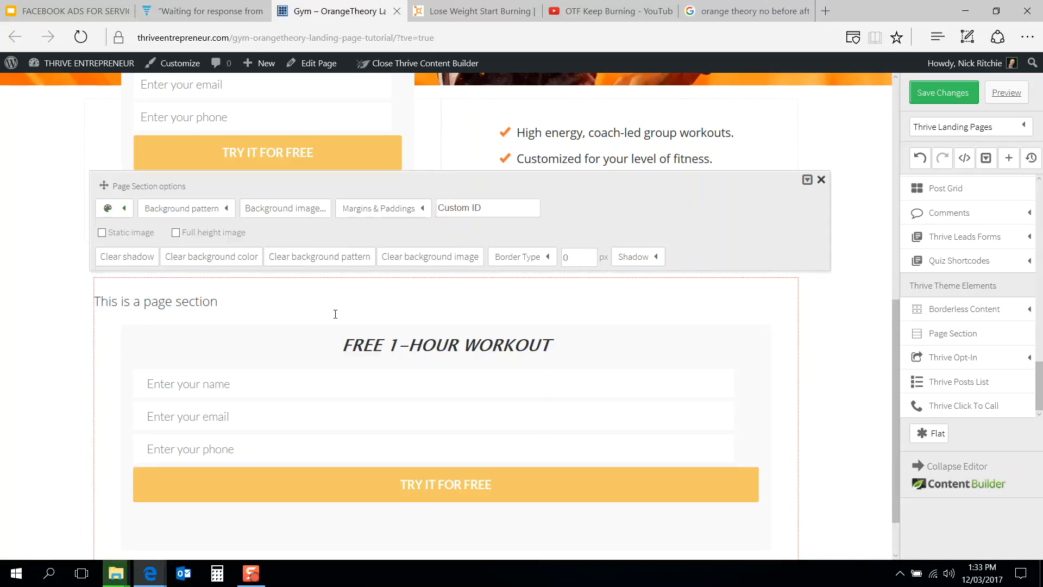
{"action": "left_click", "coordinate": [822, 180]}
Step: Move the page section's placeholder text into the right column beside the duplicated signup box
{"action": "left_click", "coordinate": [472, 11]}
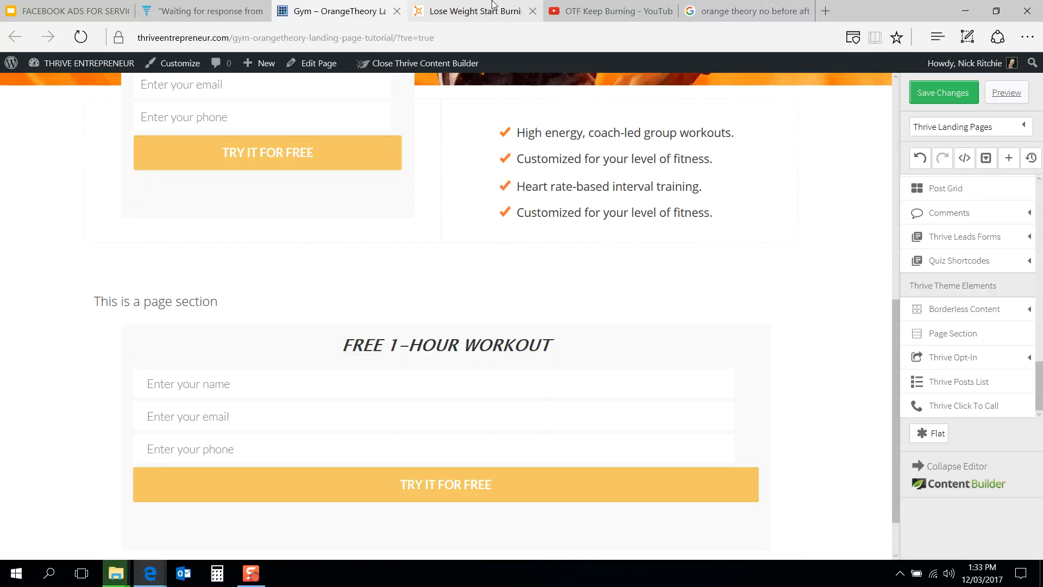
{"action": "left_click", "coordinate": [332, 7]}
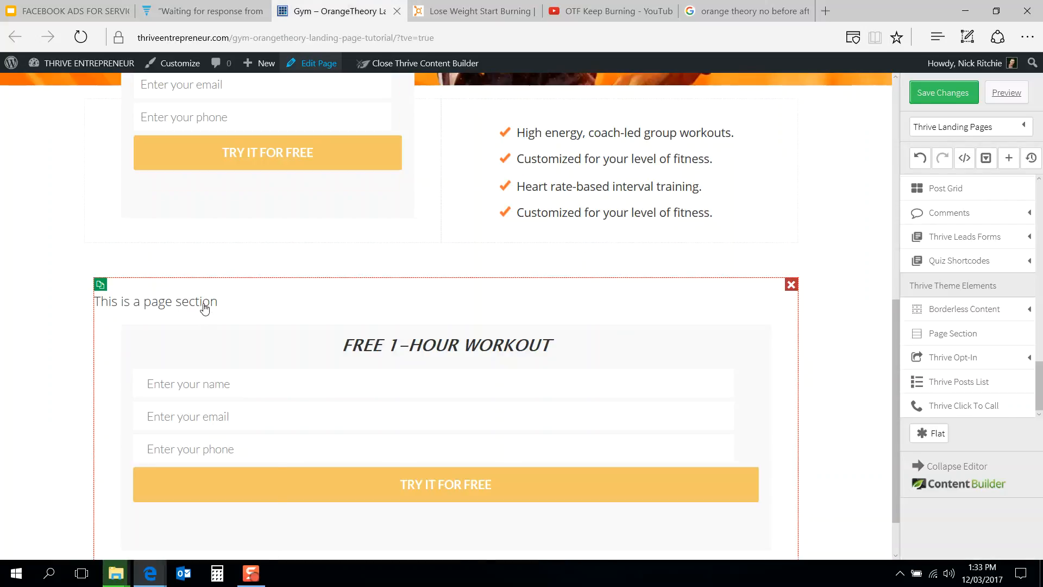
{"action": "left_click_drag", "start_coordinate": [204, 302], "coordinate": [796, 367]}
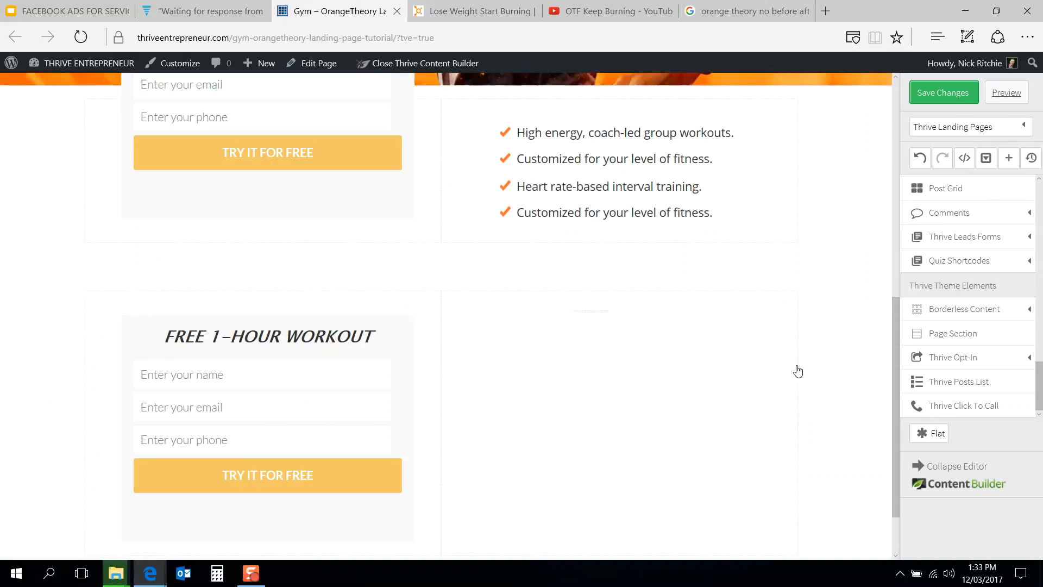
Step: Add a button element to the right column of the new section
{"action": "left_click", "coordinate": [472, 11]}
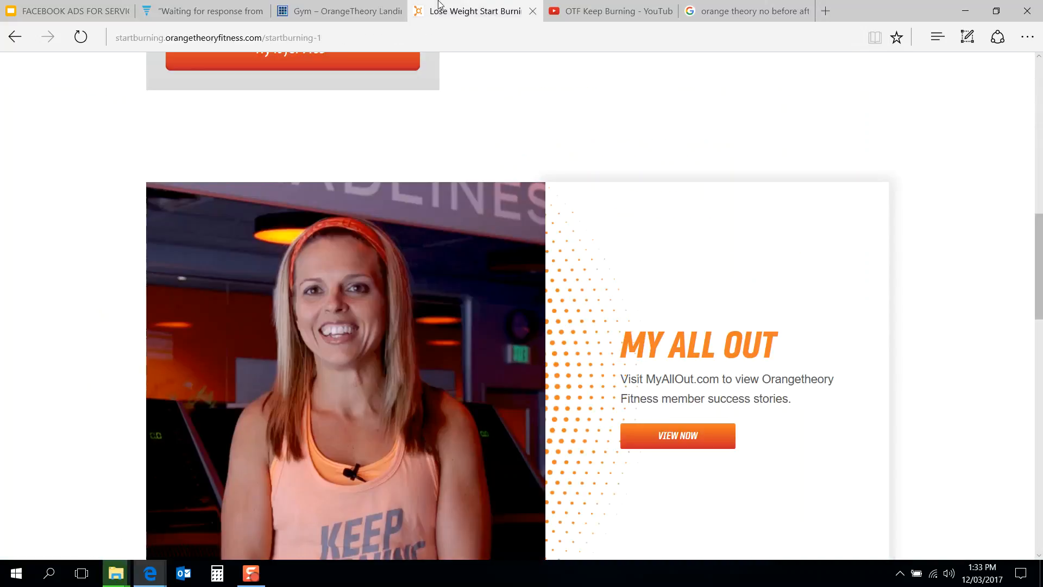
{"action": "left_click", "coordinate": [343, 6]}
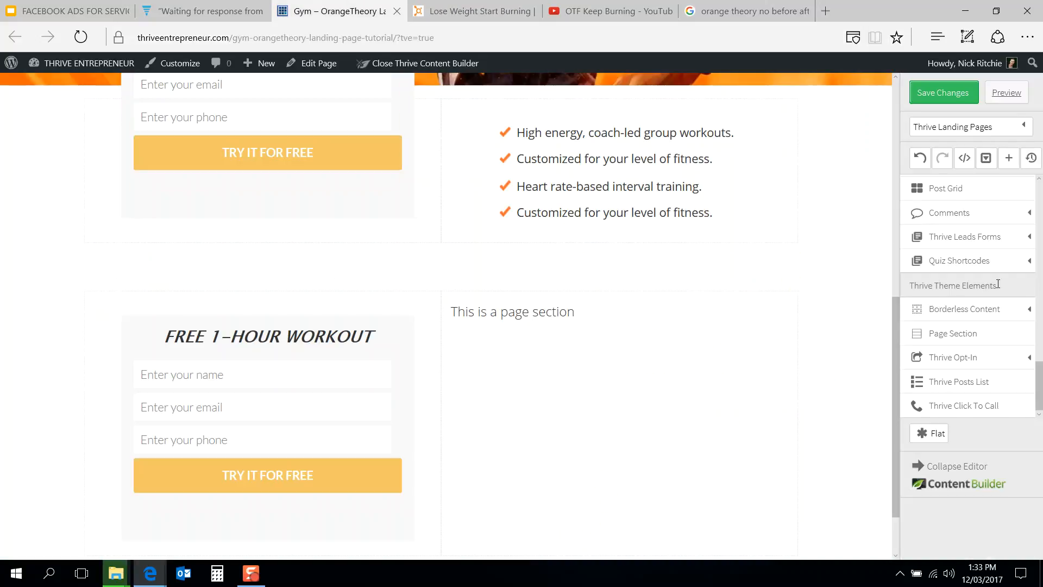
{"action": "left_click_drag", "start_coordinate": [1040, 397], "coordinate": [1039, 217]}
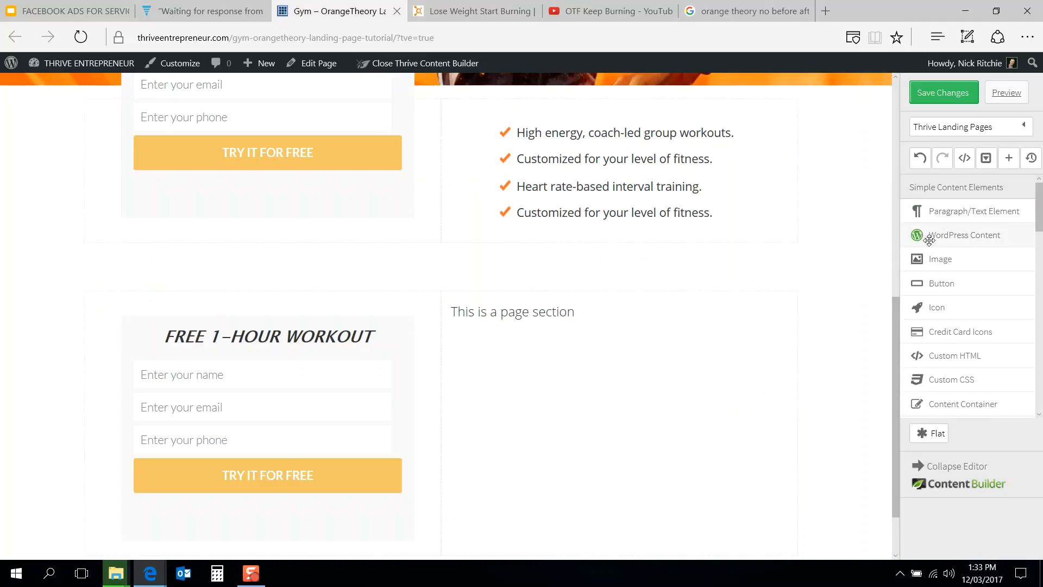
{"action": "left_click_drag", "start_coordinate": [924, 283], "coordinate": [529, 327]}
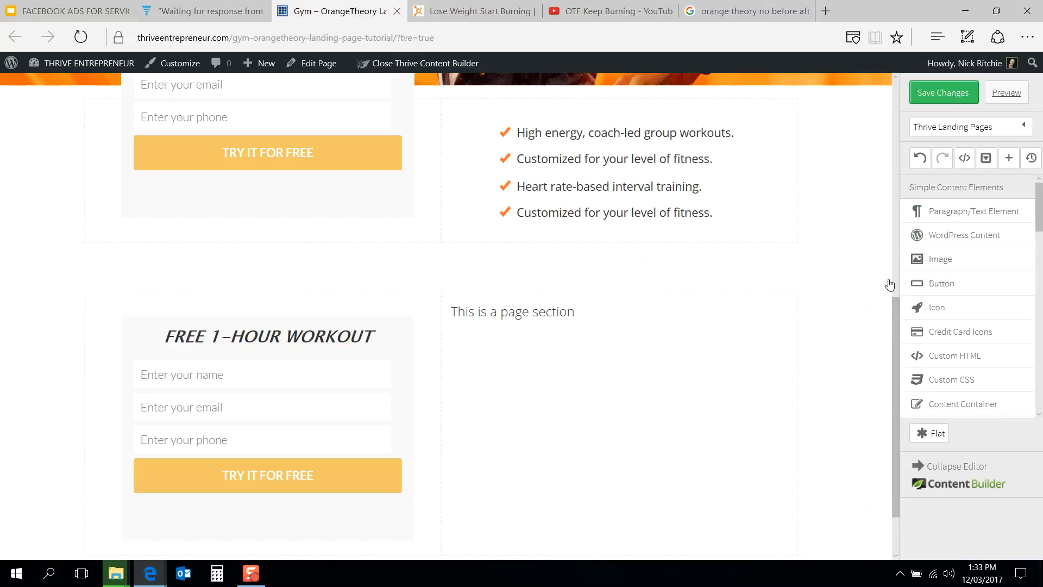
{"action": "left_click_drag", "start_coordinate": [947, 282], "coordinate": [529, 342]}
{"action": "left_click_drag", "start_coordinate": [226, 472], "coordinate": [561, 163]}
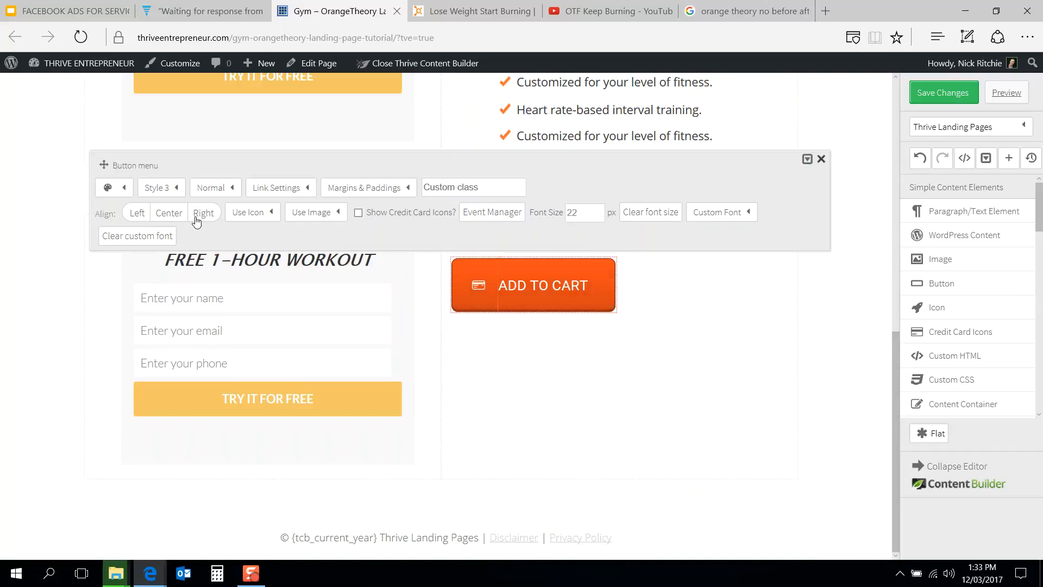
Step: Try out the button's style presets, Style 1 through Style 6
{"action": "left_click", "coordinate": [164, 187]}
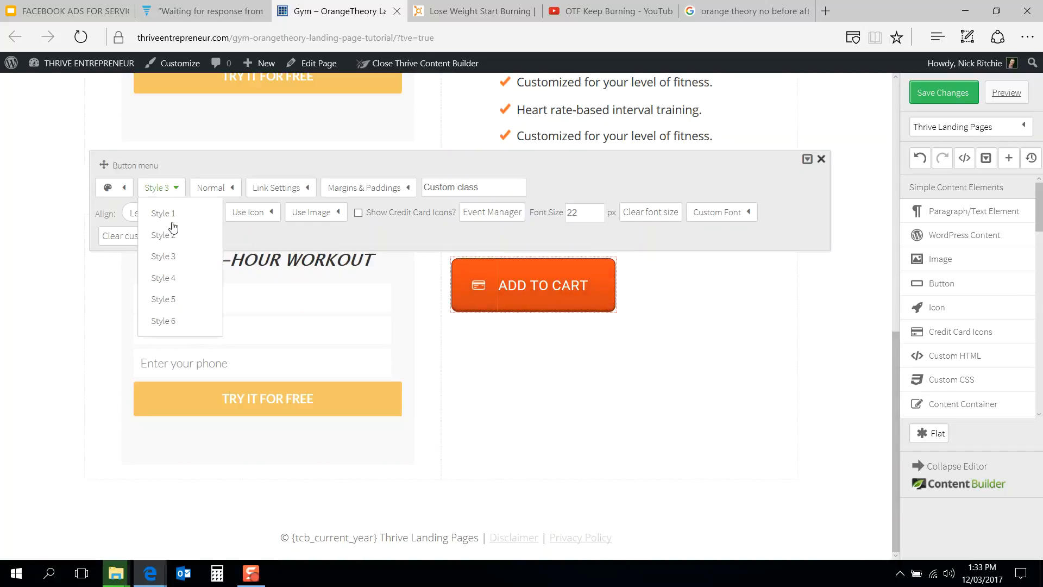
{"action": "left_click", "coordinate": [172, 214]}
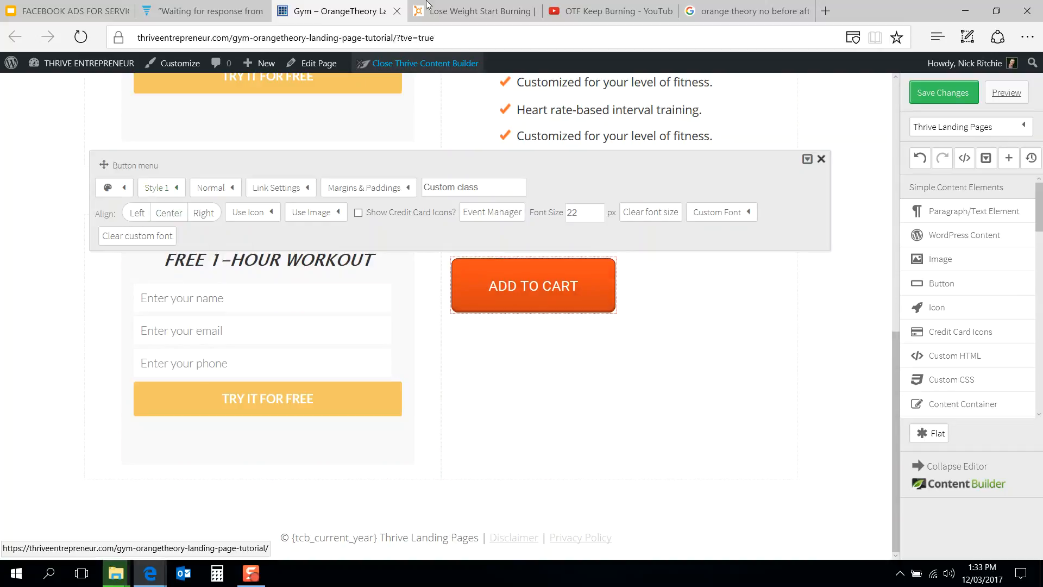
{"action": "left_click", "coordinate": [478, 10]}
{"action": "left_click", "coordinate": [349, 5]}
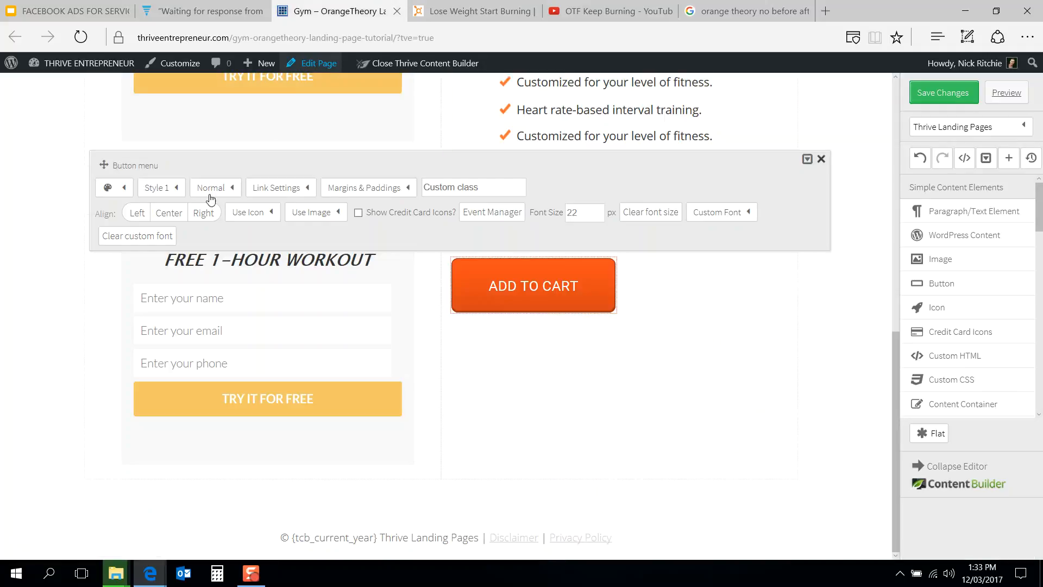
{"action": "left_click", "coordinate": [174, 189]}
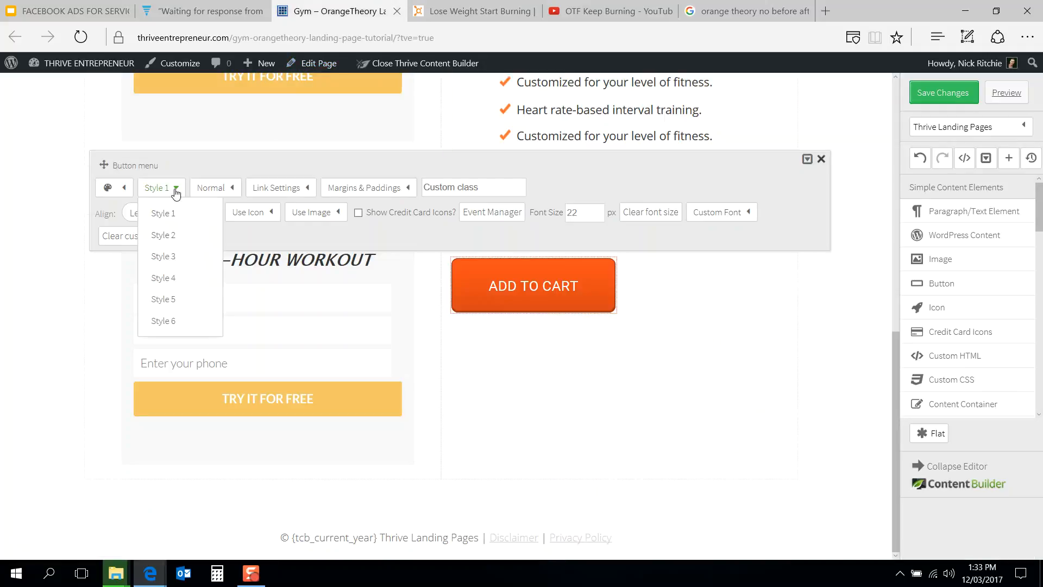
{"action": "left_click", "coordinate": [174, 256]}
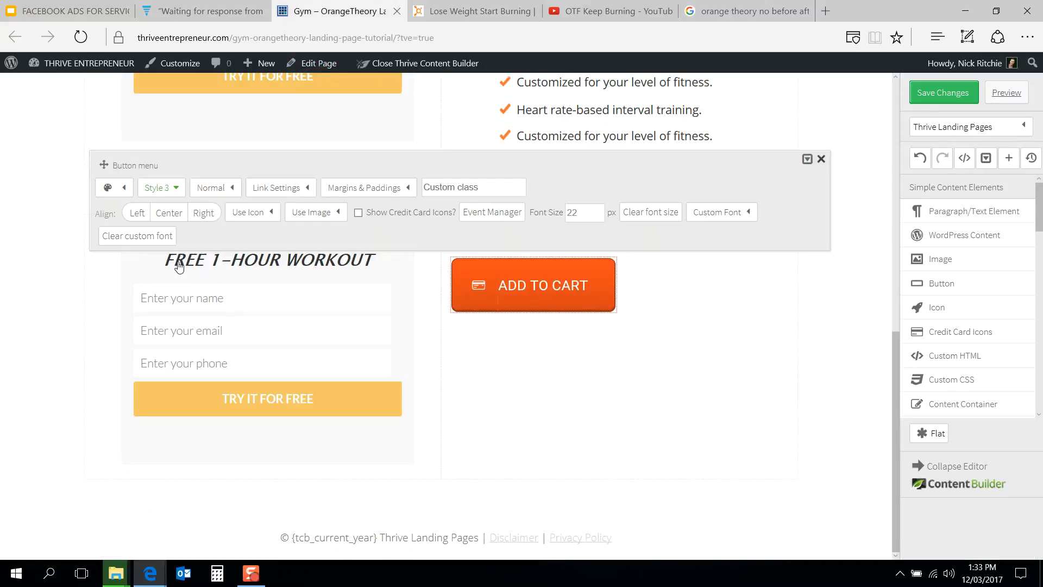
{"action": "left_click", "coordinate": [165, 187]}
{"action": "left_click", "coordinate": [170, 236]}
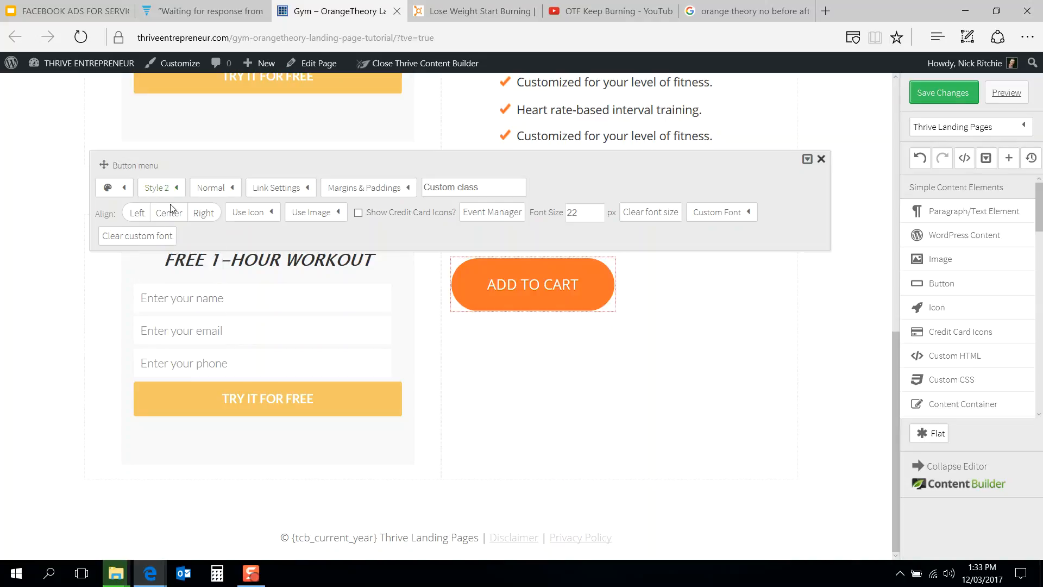
{"action": "left_click", "coordinate": [176, 189]}
{"action": "left_click", "coordinate": [182, 276]}
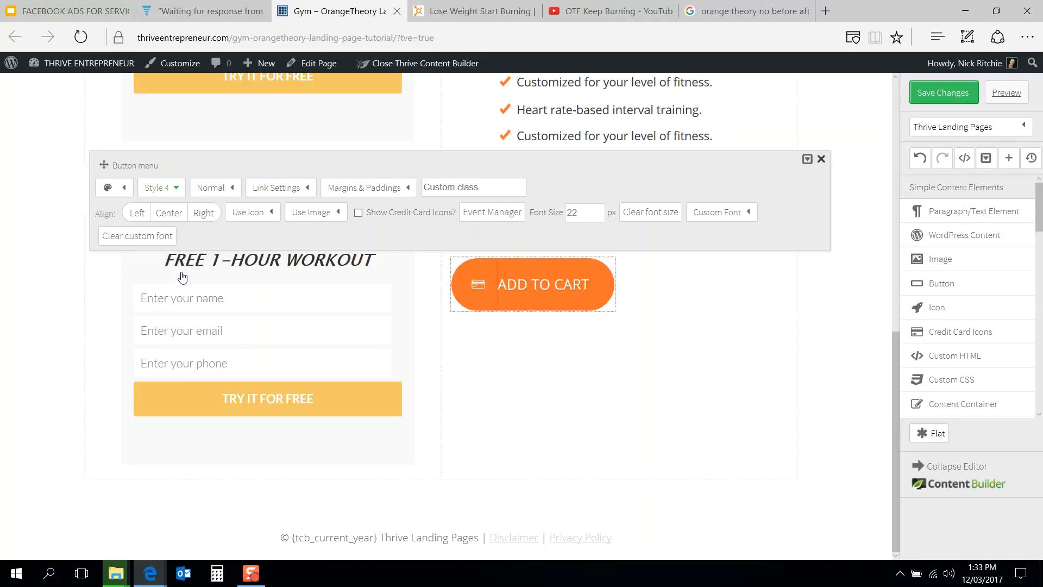
{"action": "left_click", "coordinate": [159, 189]}
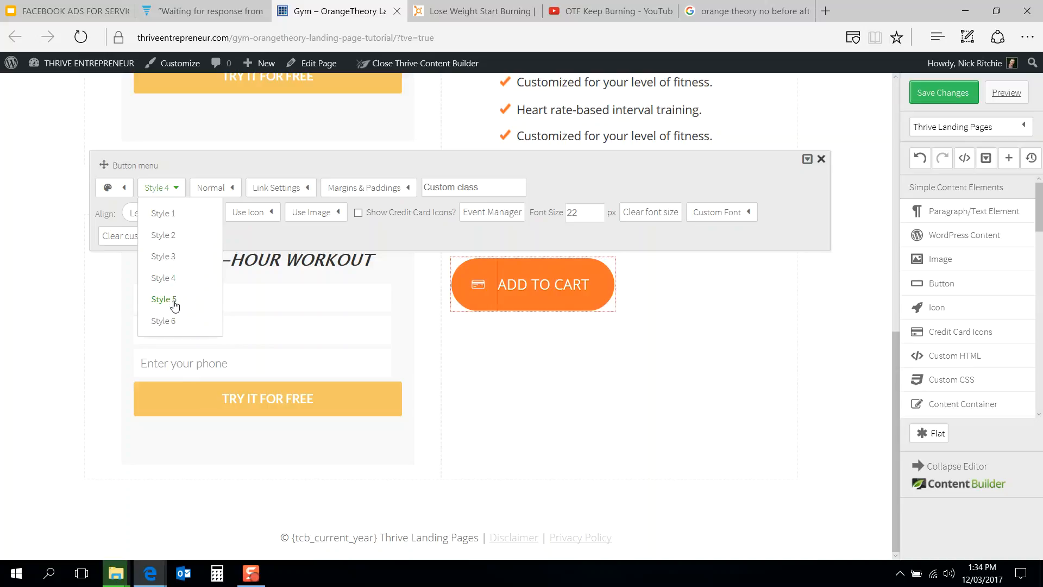
{"action": "left_click", "coordinate": [172, 300]}
{"action": "left_click", "coordinate": [174, 188]}
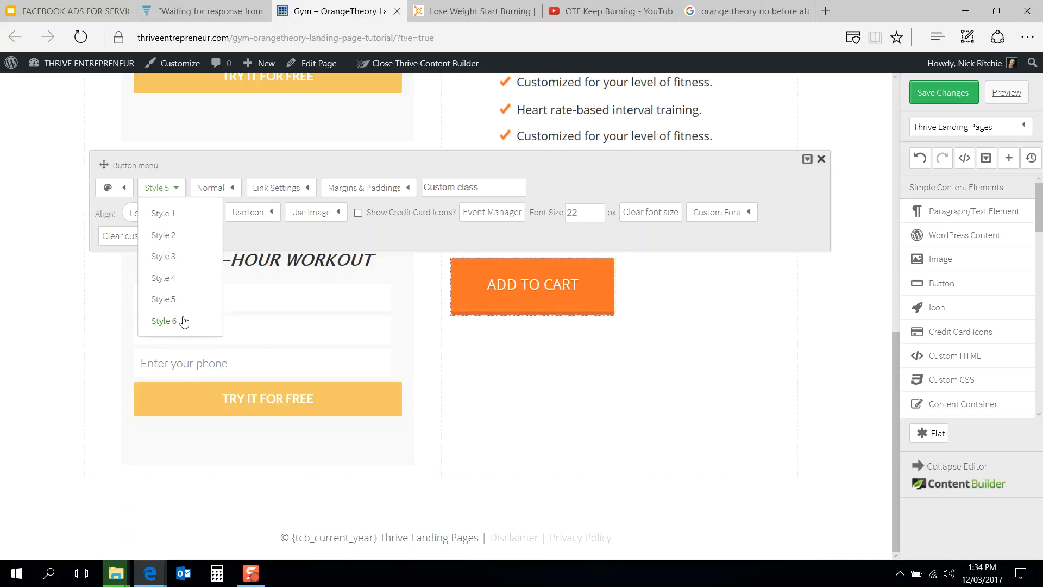
{"action": "left_click", "coordinate": [183, 320]}
{"action": "left_click", "coordinate": [169, 190]}
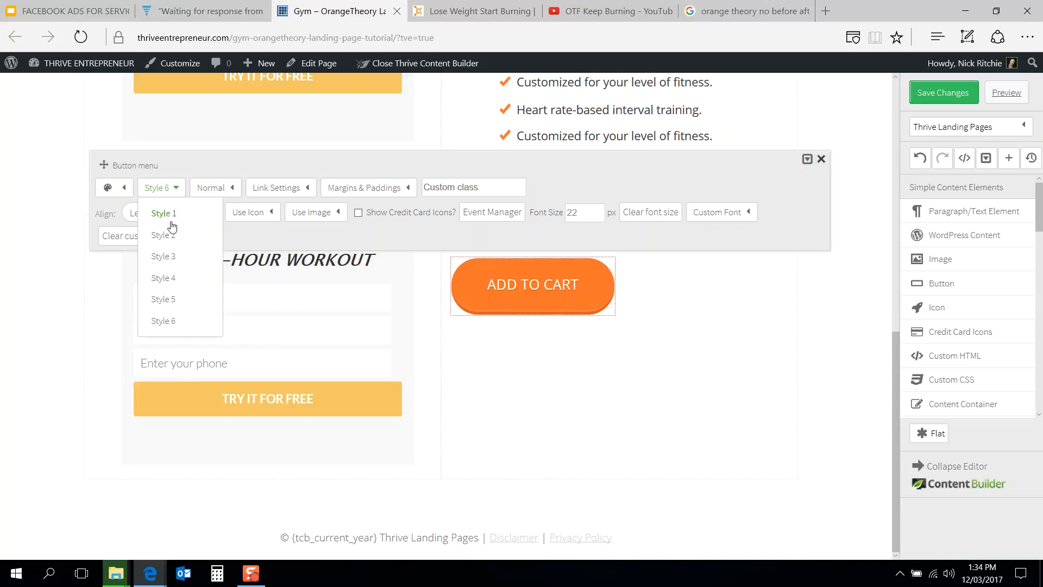
{"action": "left_click", "coordinate": [171, 235]}
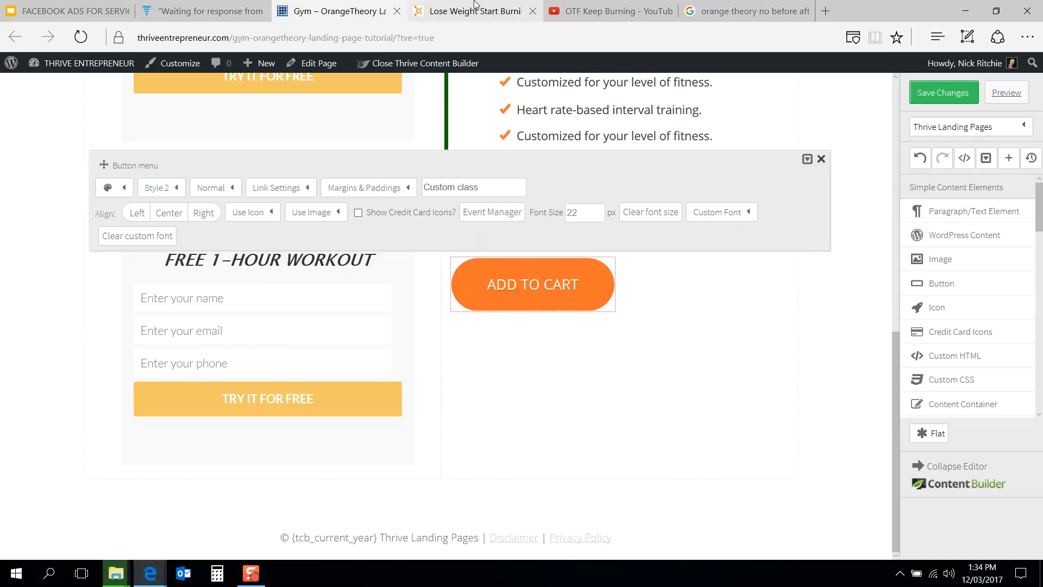
Step: Set the button's style to Style 1 after checking the reference page
{"action": "left_click", "coordinate": [477, 11]}
{"action": "left_click", "coordinate": [331, 11]}
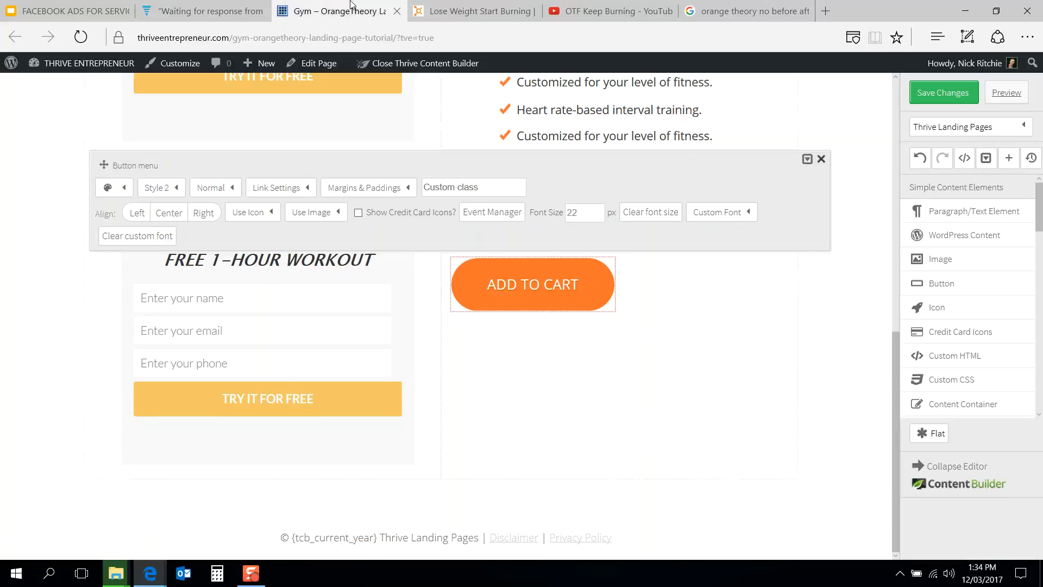
{"action": "left_click", "coordinate": [165, 189]}
{"action": "left_click", "coordinate": [170, 212]}
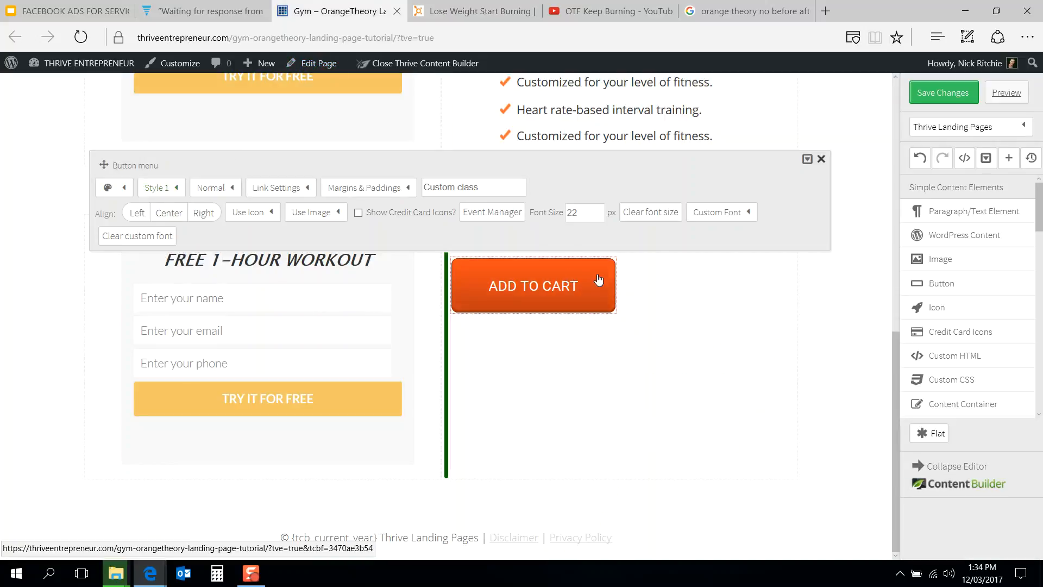
Step: Open the button's colour settings
{"action": "left_click", "coordinate": [494, 5]}
{"action": "left_click", "coordinate": [325, 8]}
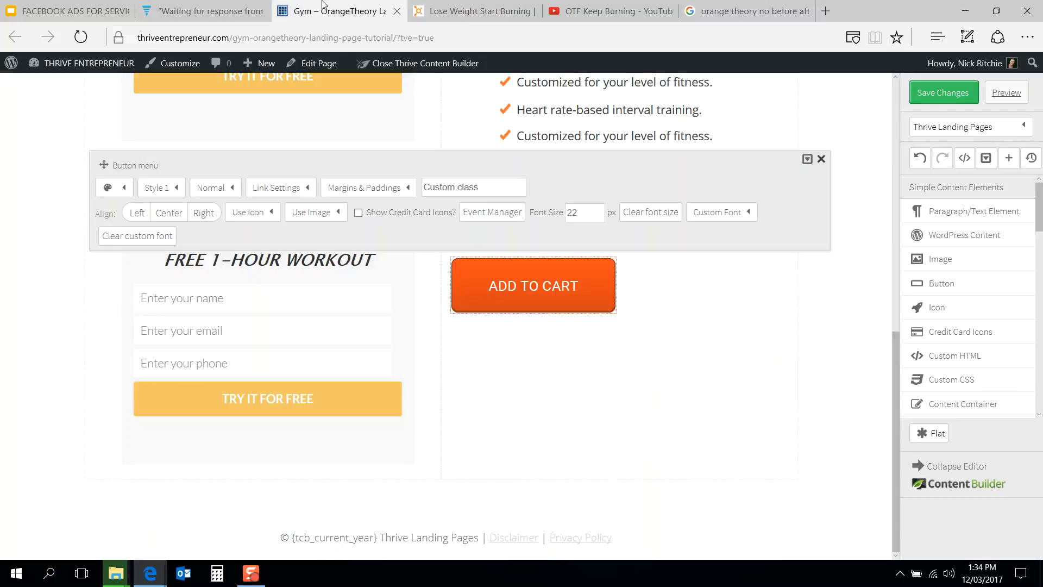
{"action": "left_click", "coordinate": [125, 190]}
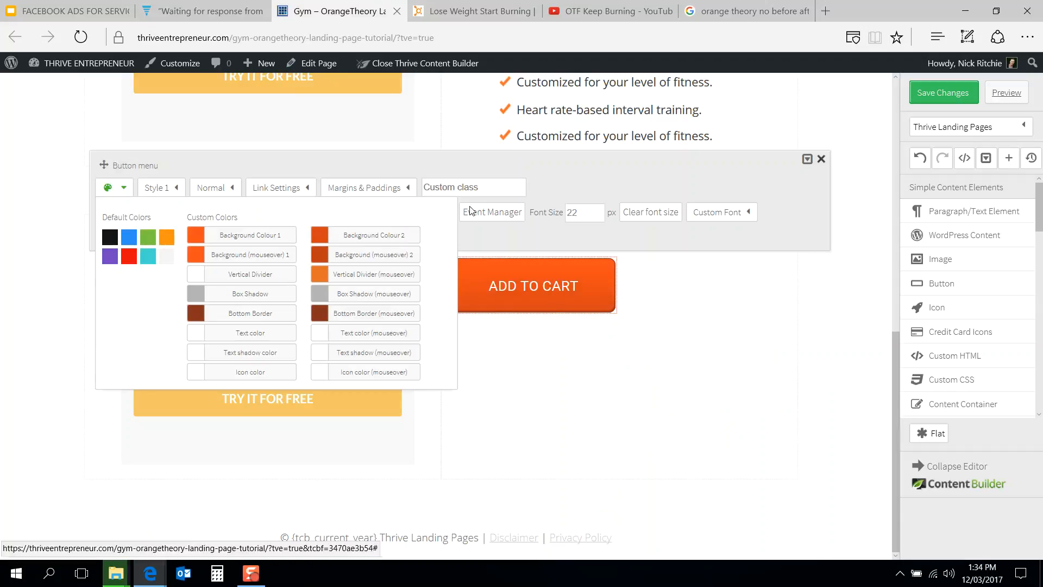
Step: Close the button menu, save the page changes and reload the editor page
{"action": "left_click", "coordinate": [741, 331]}
{"action": "left_click", "coordinate": [821, 158]}
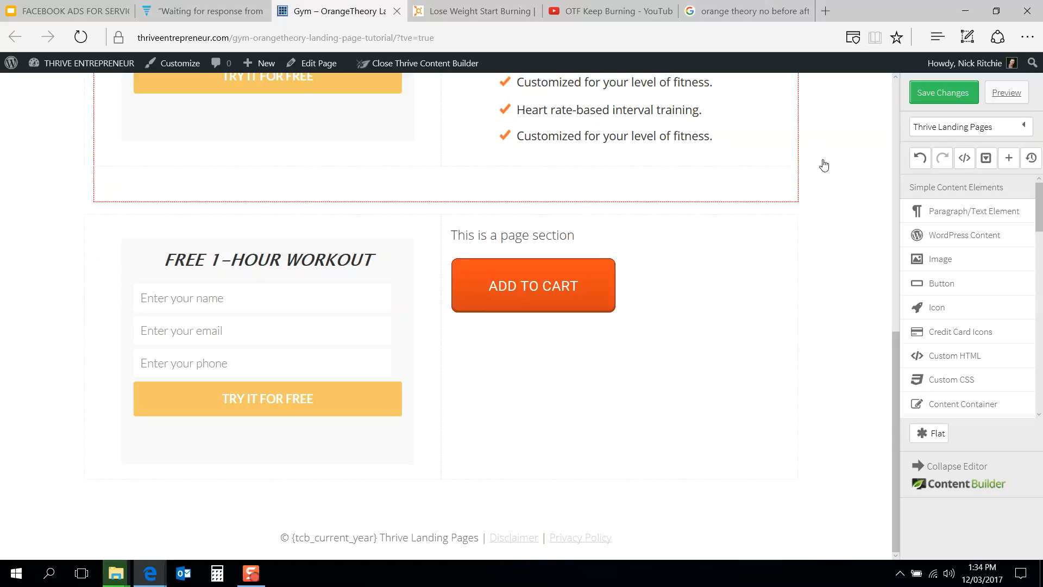
{"action": "left_click", "coordinate": [948, 96]}
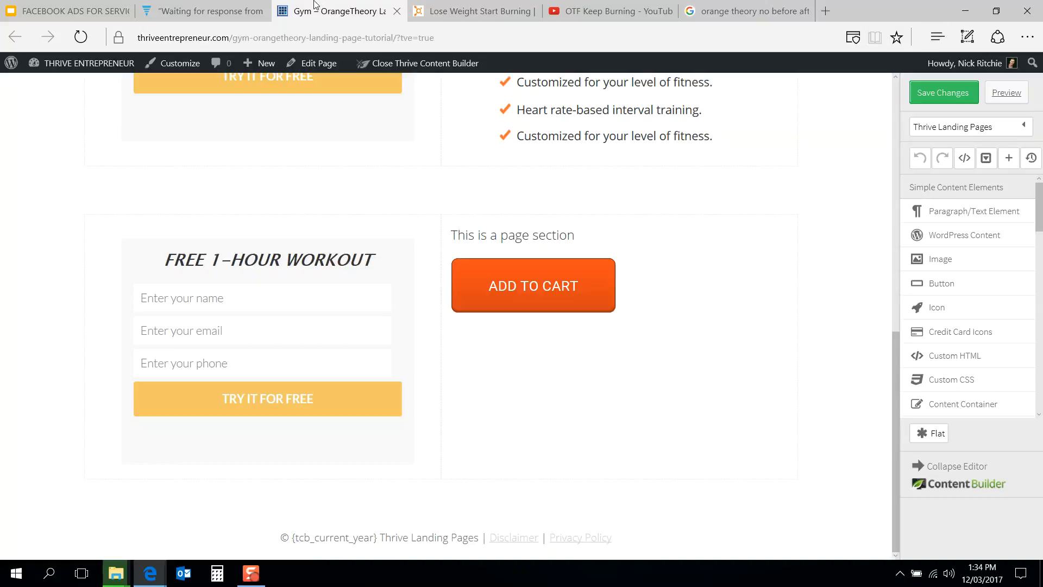
{"action": "left_click", "coordinate": [787, 37]}
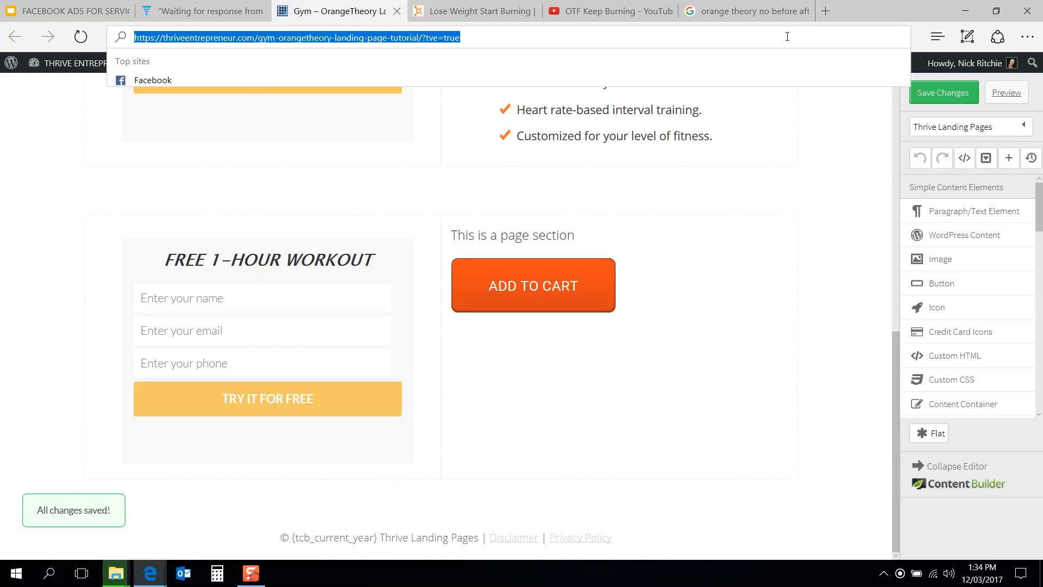
{"action": "key", "text": "Return"}
{"action": "mouse_move", "coordinate": [448, 4]}
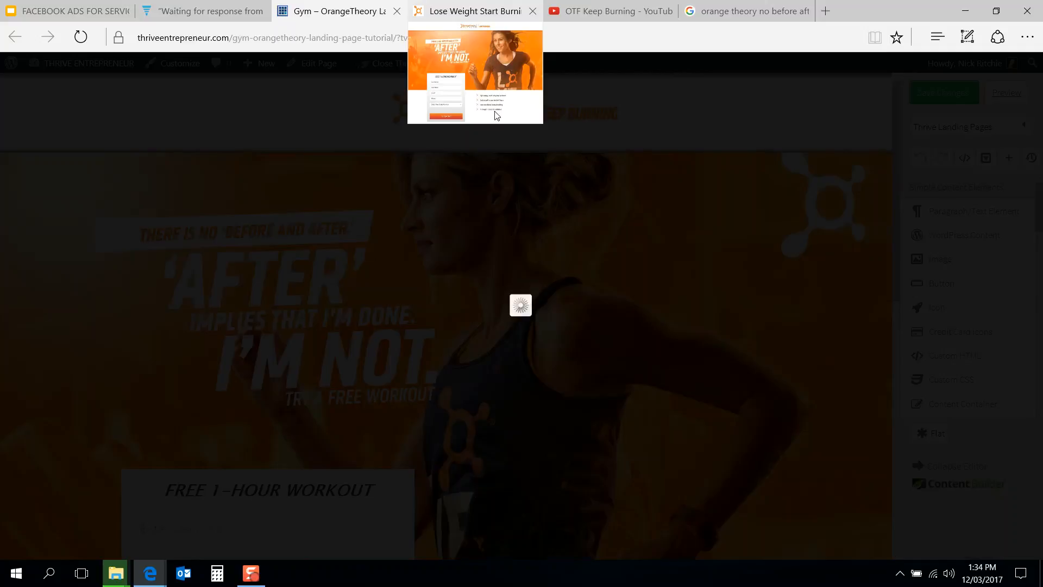
{"action": "scroll", "coordinate": [592, 310], "scroll_direction": "down", "scroll_amount": 10}
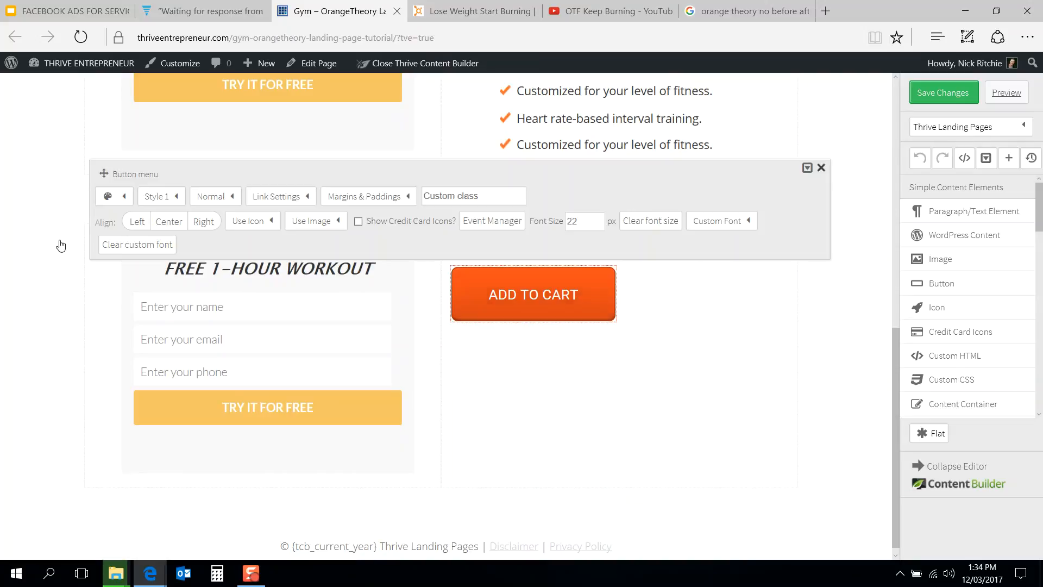
Step: Apply the orange default colour to the button after briefly trying black
{"action": "left_click", "coordinate": [123, 197]}
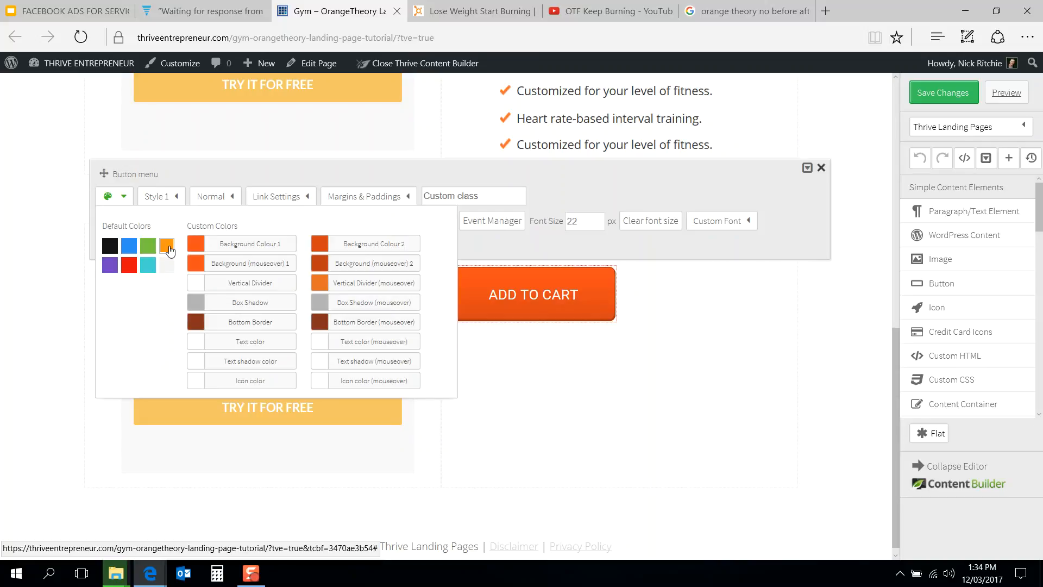
{"action": "left_click", "coordinate": [168, 247]}
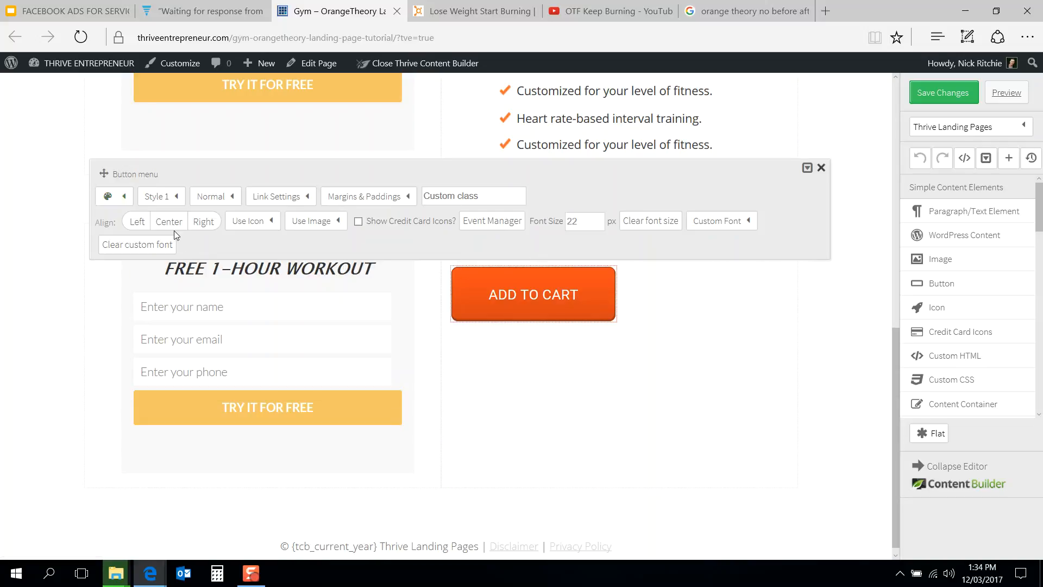
{"action": "left_click", "coordinate": [118, 201]}
{"action": "left_click", "coordinate": [109, 246]}
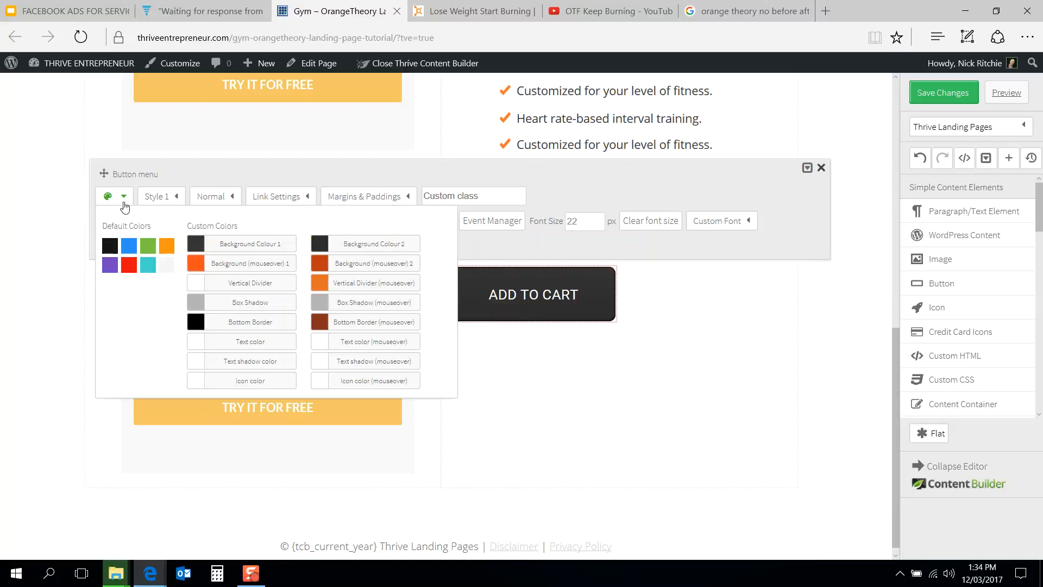
{"action": "left_click", "coordinate": [127, 198]}
{"action": "left_click", "coordinate": [125, 197]}
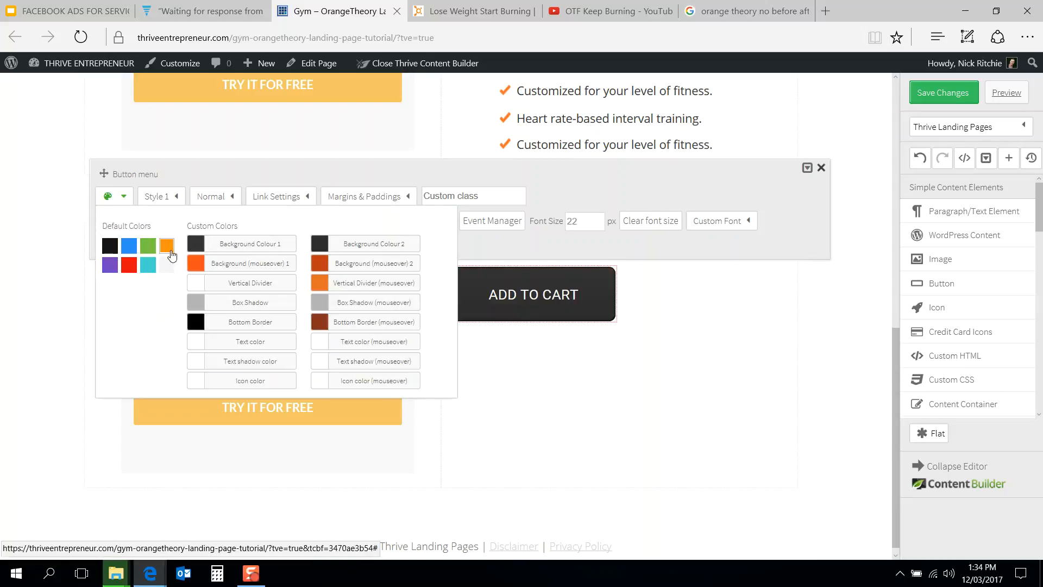
{"action": "left_click", "coordinate": [167, 246]}
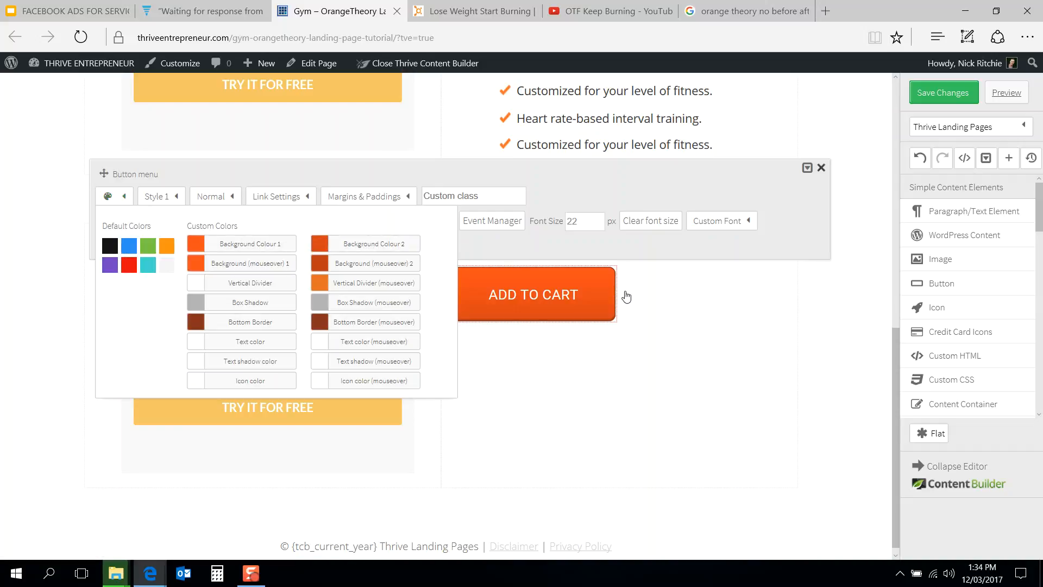
Step: Deselect the button and review the reference Orangetheory page
{"action": "left_click", "coordinate": [732, 294]}
{"action": "left_click", "coordinate": [494, 8]}
{"action": "scroll", "coordinate": [467, 233], "scroll_direction": "down", "scroll_amount": 2}
{"action": "left_click", "coordinate": [339, 9]}
Step: Duplicate the paragraph text in the right column
{"action": "left_click", "coordinate": [476, 248]}
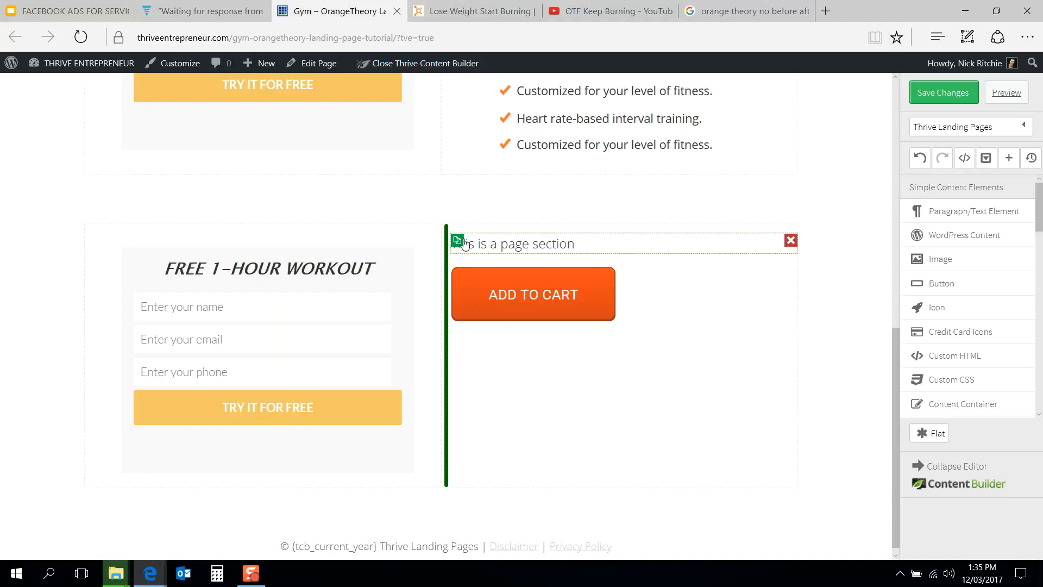
{"action": "left_click", "coordinate": [456, 240]}
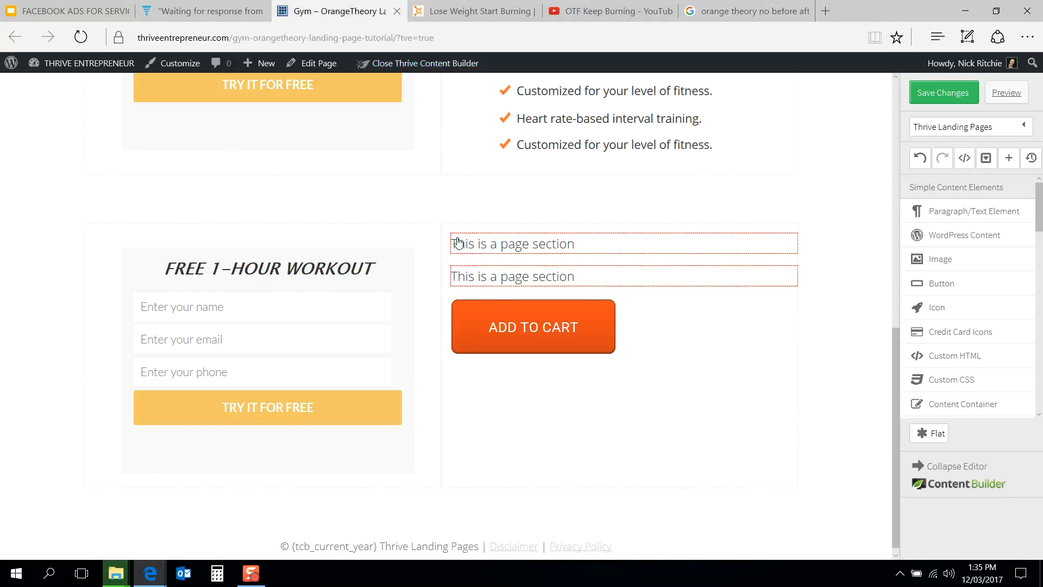
{"action": "left_click", "coordinate": [507, 240]}
{"action": "left_click", "coordinate": [189, 188]}
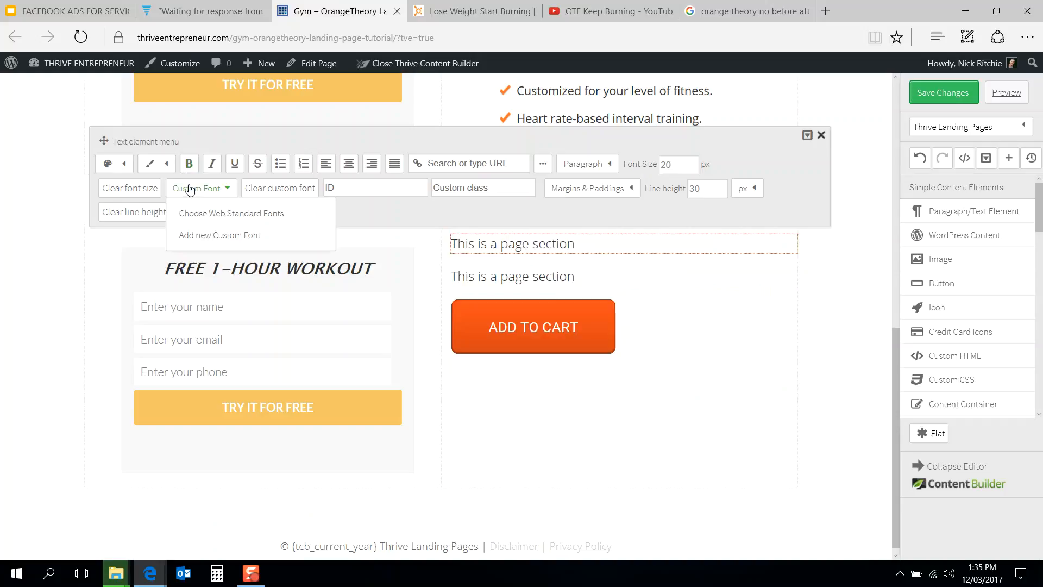
Step: Copy the FREE 1-HOUR WORKOUT heading into the right column and delete the extra paragraph above it
{"action": "left_click", "coordinate": [162, 275]}
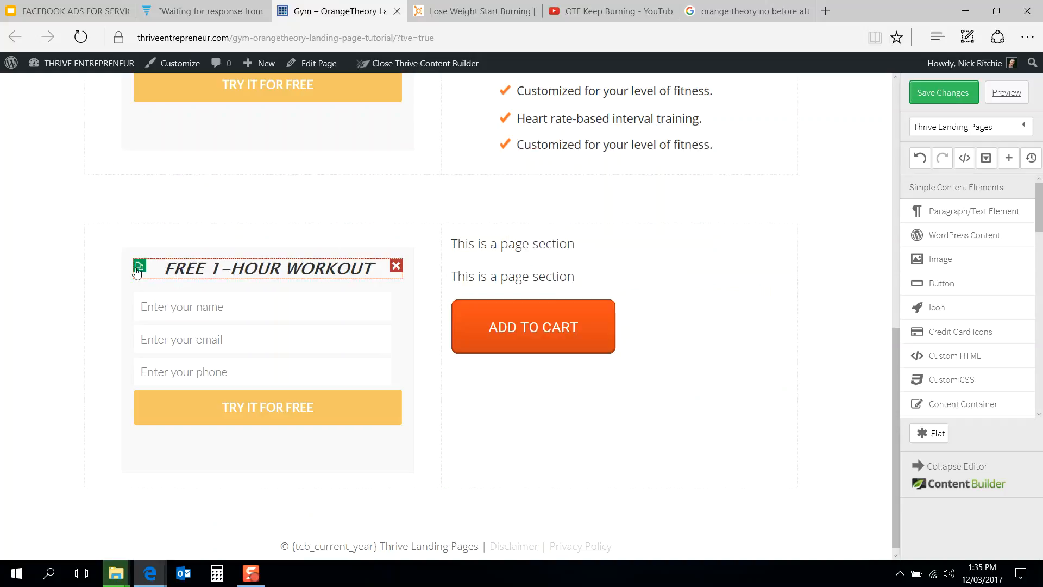
{"action": "left_click_drag", "start_coordinate": [137, 267], "coordinate": [547, 260]}
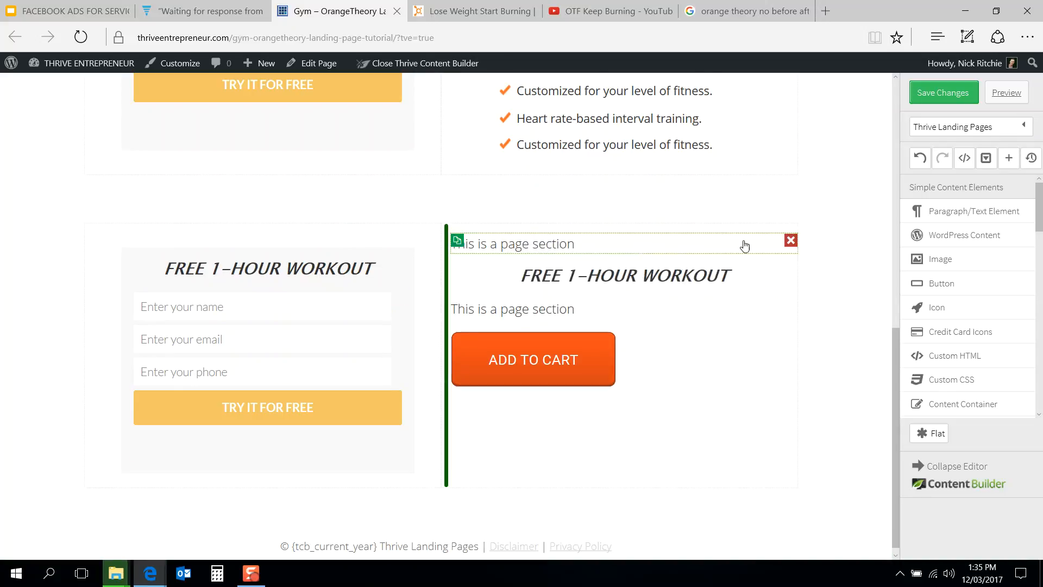
{"action": "left_click", "coordinate": [790, 241]}
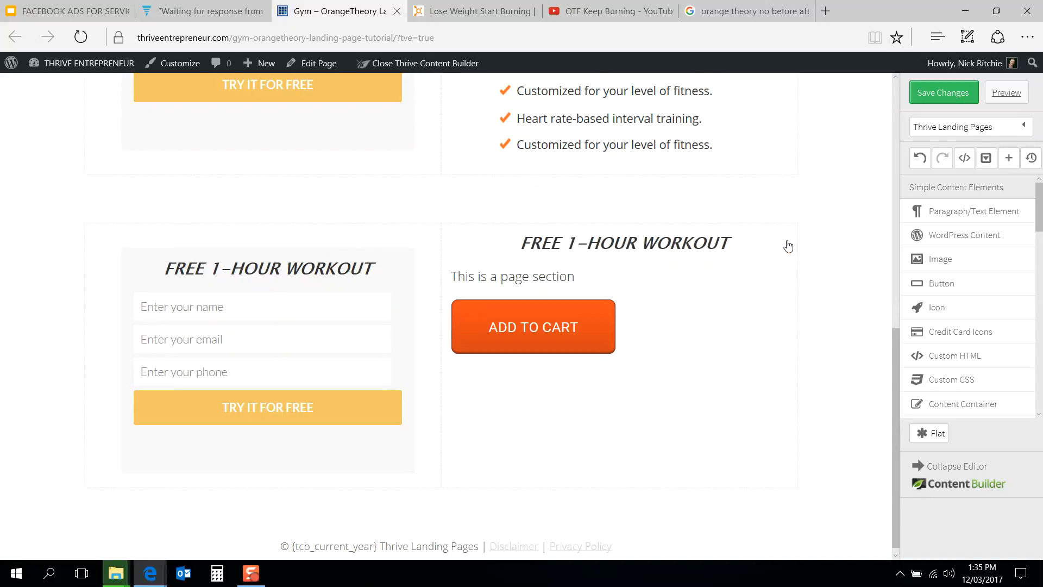
Step: Set the copied heading's font size to 32 px
{"action": "left_click", "coordinate": [476, 7]}
{"action": "left_click", "coordinate": [353, 7]}
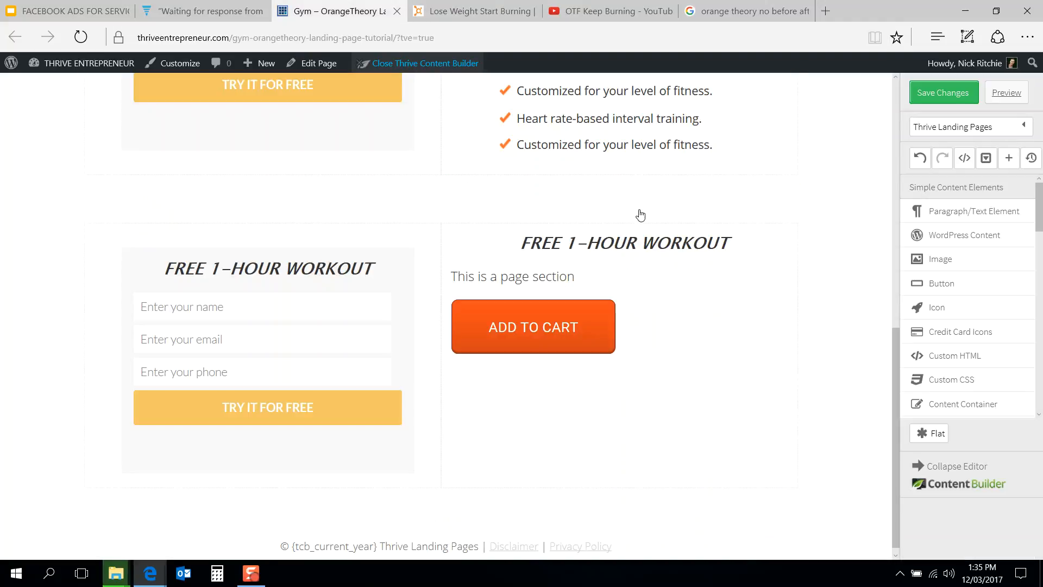
{"action": "left_click", "coordinate": [648, 249]}
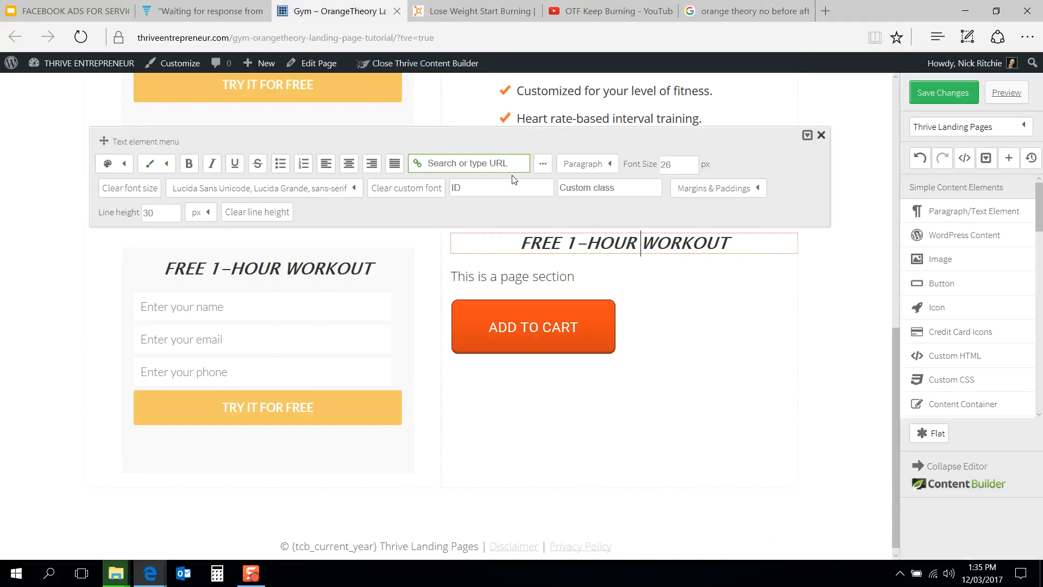
{"action": "left_click", "coordinate": [670, 164]}
{"action": "type", "text": "3"}
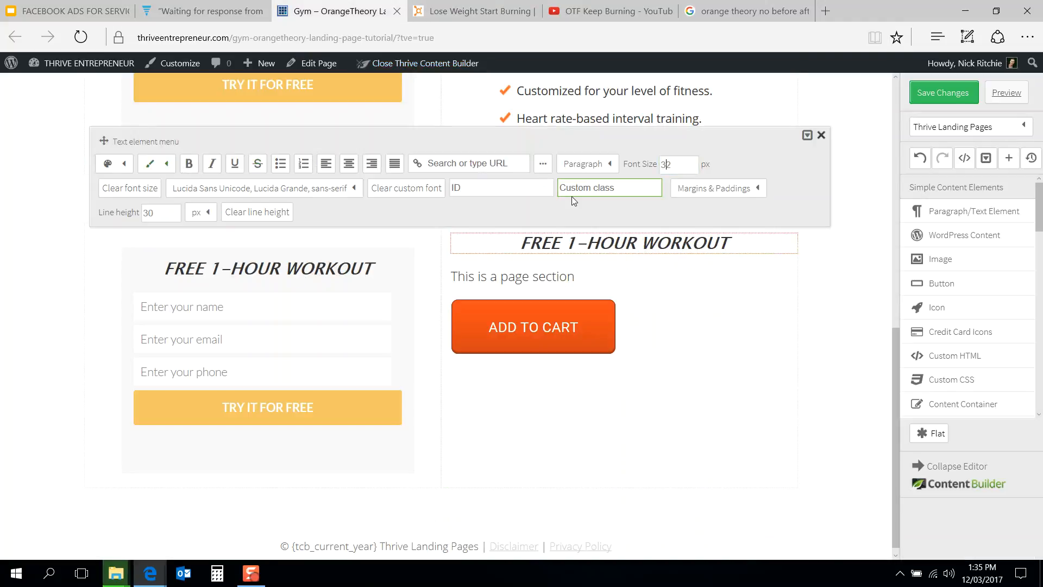
{"action": "type", "text": "2"}
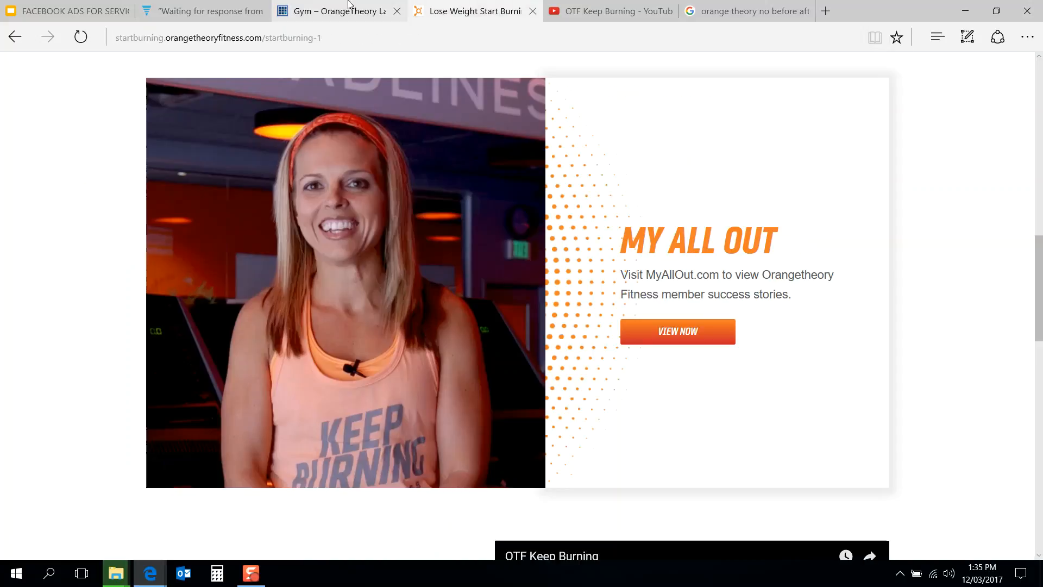
Step: Compare the heading with the reference page's title
{"action": "left_click", "coordinate": [350, 5]}
{"action": "left_click", "coordinate": [191, 167]}
{"action": "left_click", "coordinate": [191, 168]}
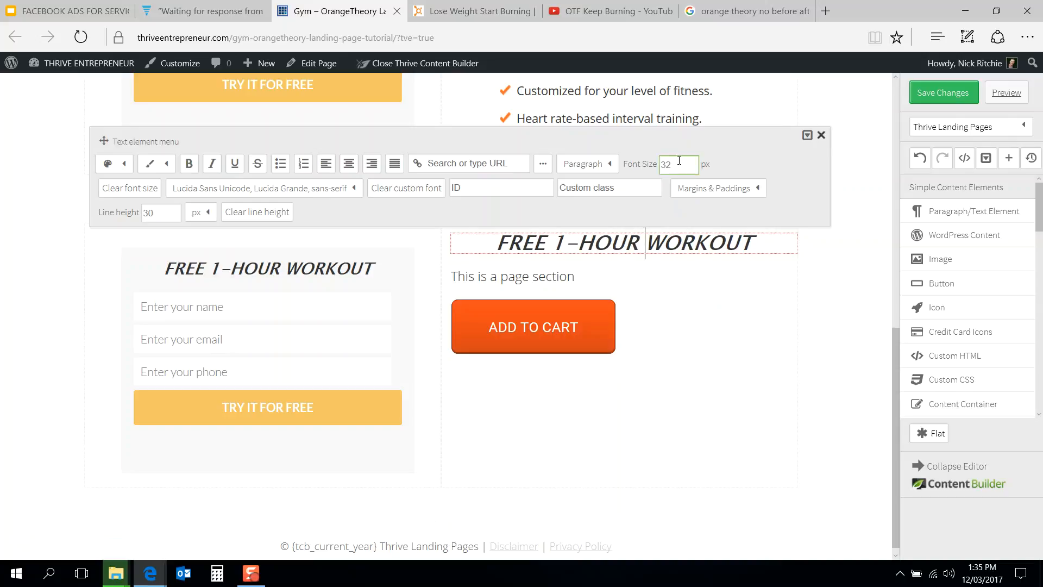
{"action": "left_click", "coordinate": [469, 11]}
{"action": "left_click", "coordinate": [375, 11]}
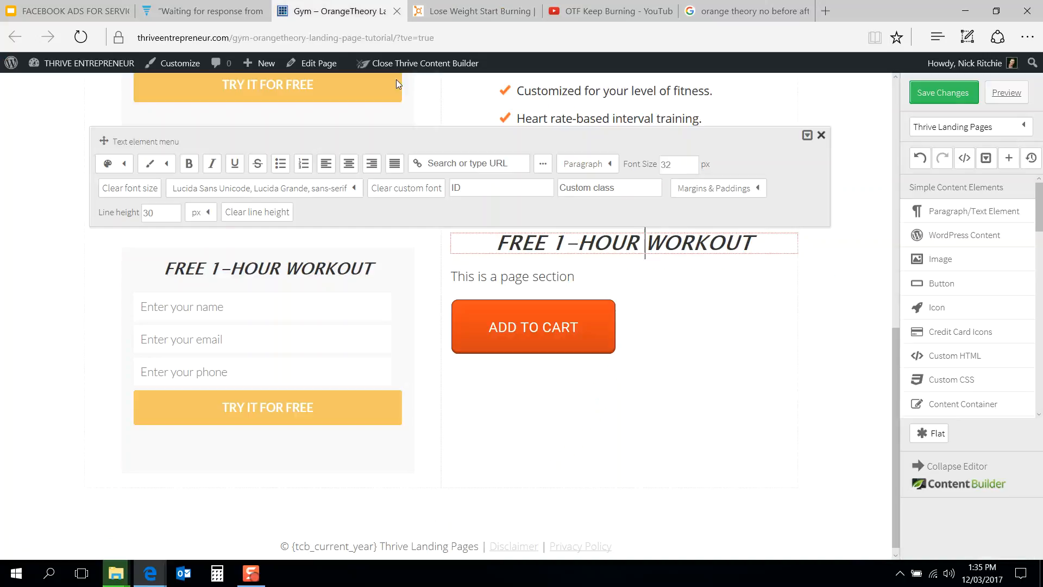
Step: Replace the right column heading's text with "MY ALL OUT"
{"action": "double_click", "coordinate": [651, 244]}
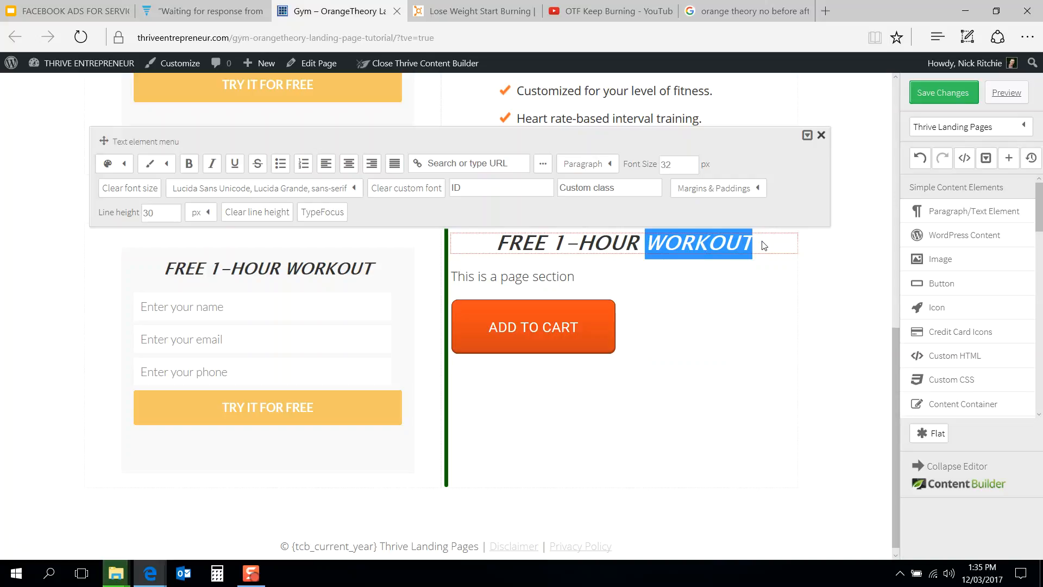
{"action": "left_click", "coordinate": [738, 240]}
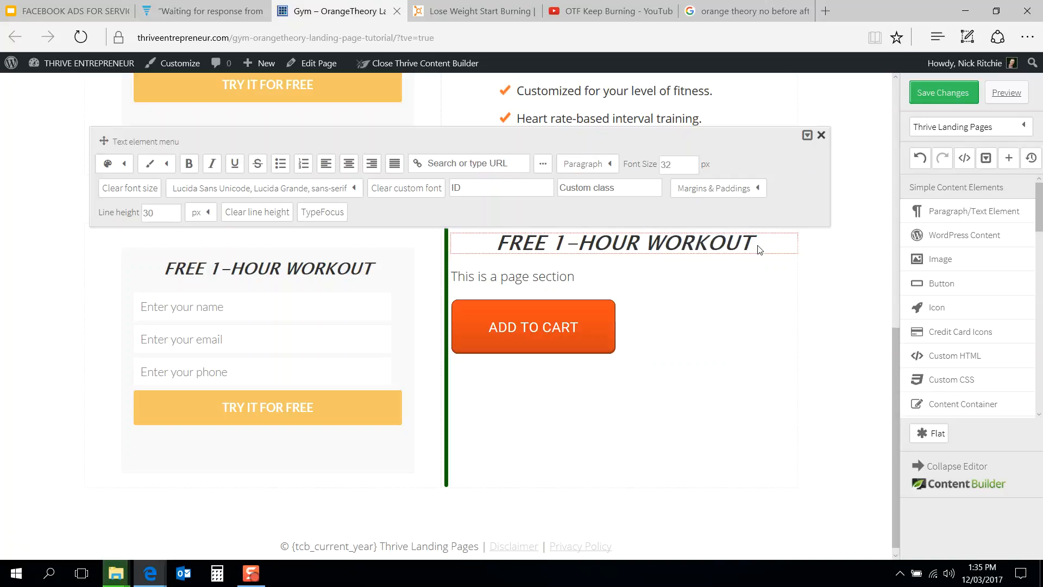
{"action": "left_click_drag", "start_coordinate": [738, 240], "coordinate": [520, 242]}
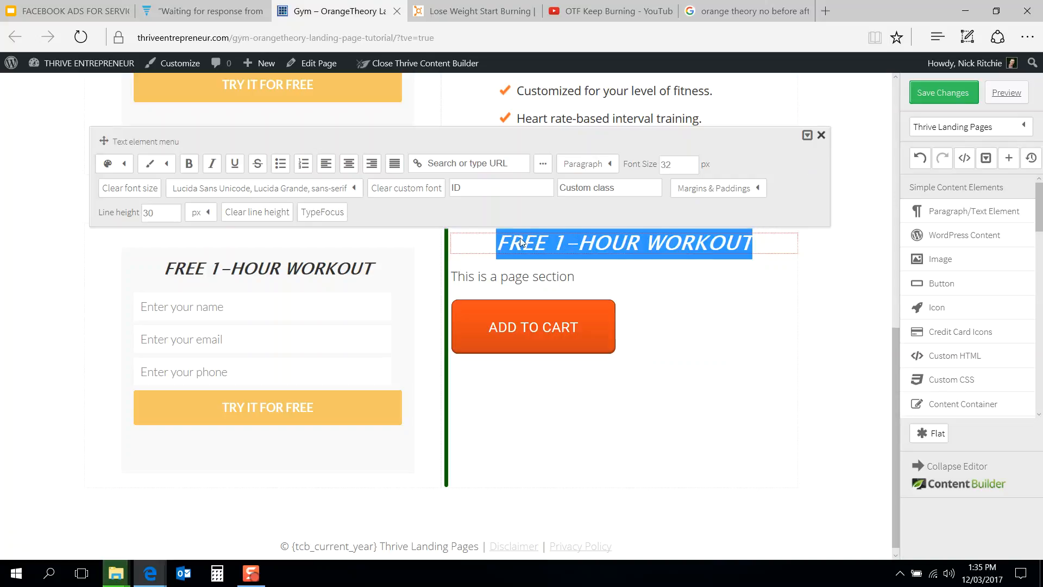
{"action": "type", "text": "MY ALL UOT"}
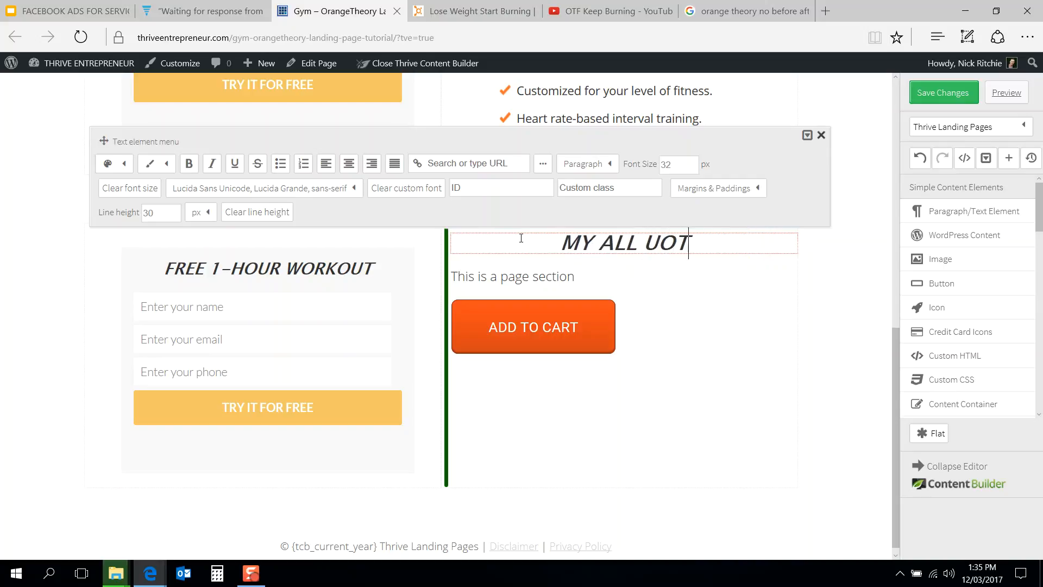
{"action": "key", "text": "BackSpace"}
{"action": "key", "text": "BackSpace"}
{"action": "key", "text": "BackSpace"}
{"action": "type", "text": "OUT"}
Step: Set the heading's font size to 42 px, comparing it against the reference page
{"action": "left_click", "coordinate": [450, 10]}
{"action": "left_click", "coordinate": [331, 11]}
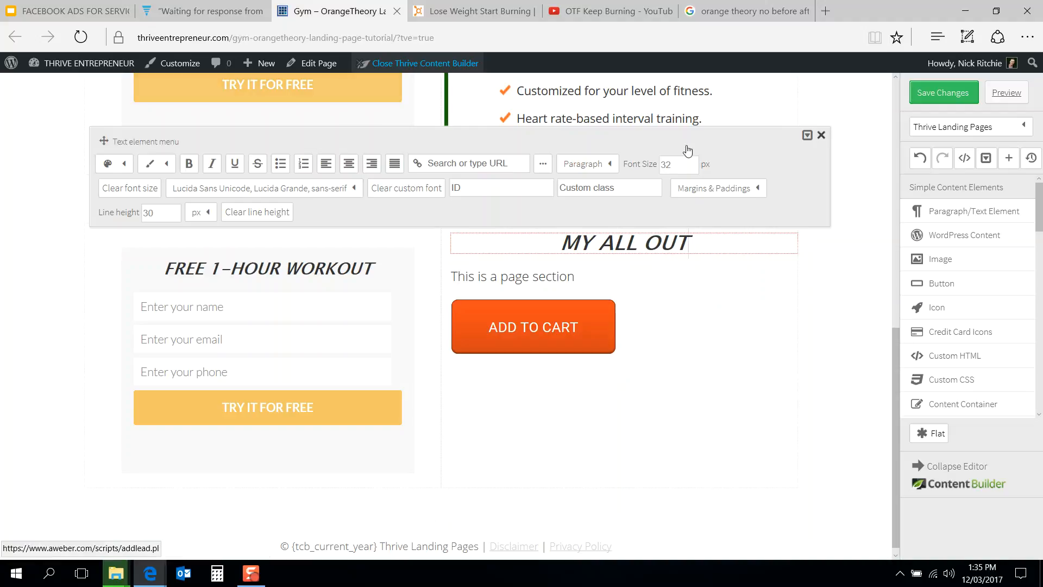
{"action": "left_click", "coordinate": [633, 170]}
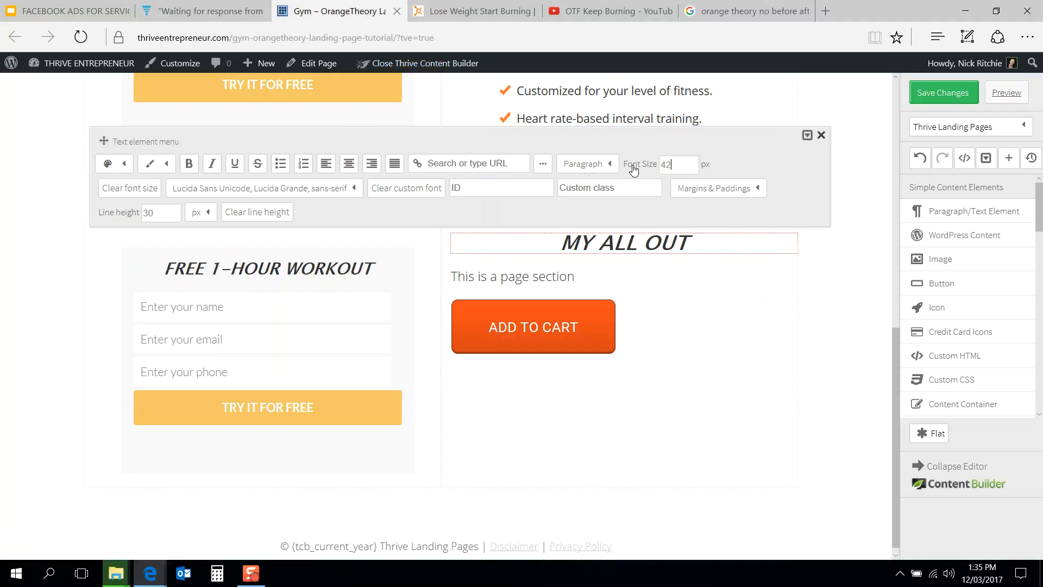
{"action": "type", "text": "42"}
{"action": "left_click", "coordinate": [462, 12]}
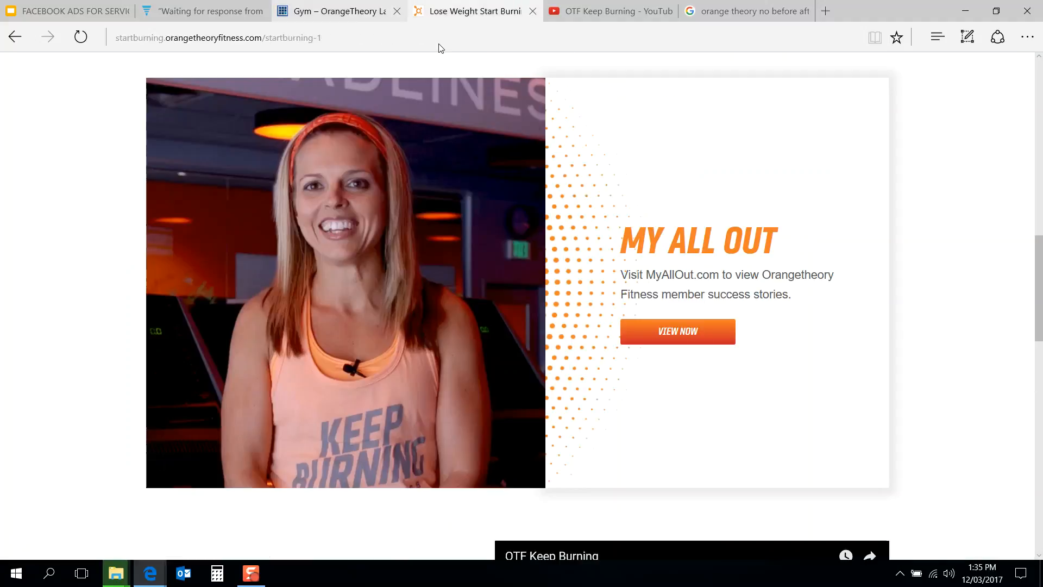
{"action": "left_click", "coordinate": [331, 11]}
{"action": "left_click", "coordinate": [625, 167]}
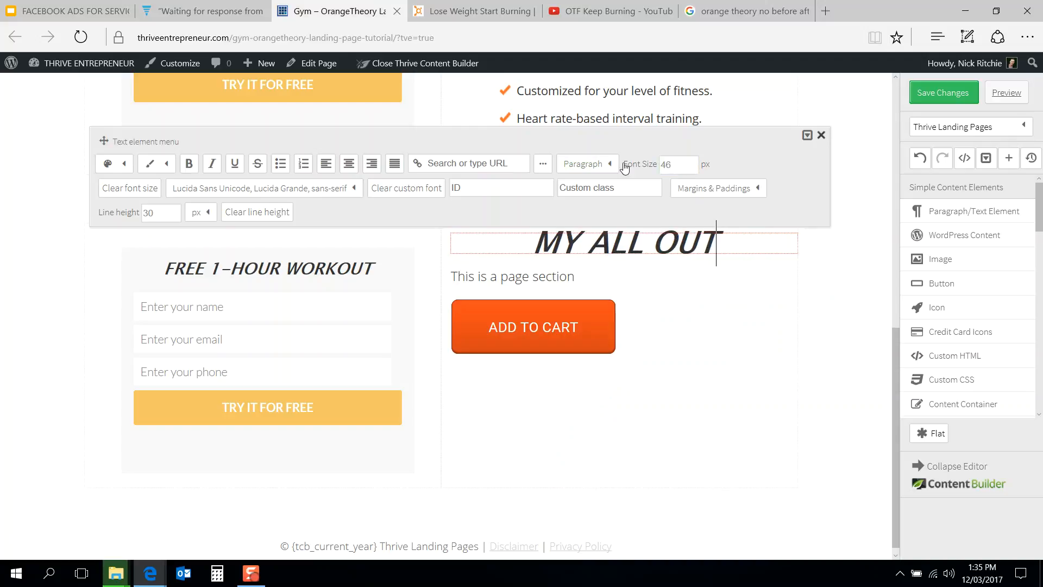
{"action": "left_click", "coordinate": [473, 11]}
{"action": "left_click", "coordinate": [340, 11]}
{"action": "left_click_drag", "start_coordinate": [679, 163], "coordinate": [611, 168]}
{"action": "type", "text": "42"}
{"action": "left_click", "coordinate": [472, 11]}
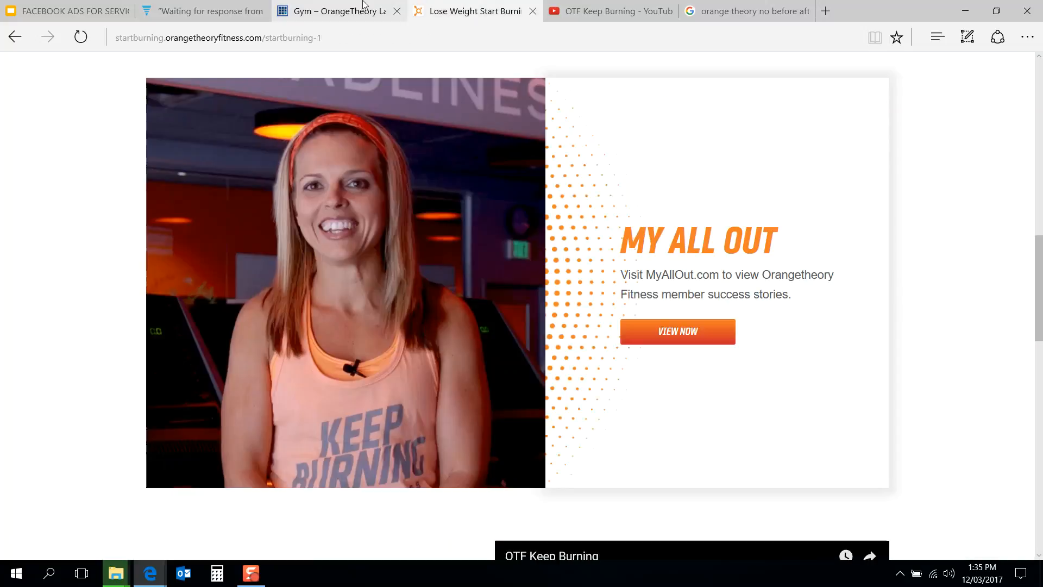
{"action": "left_click", "coordinate": [347, 10]}
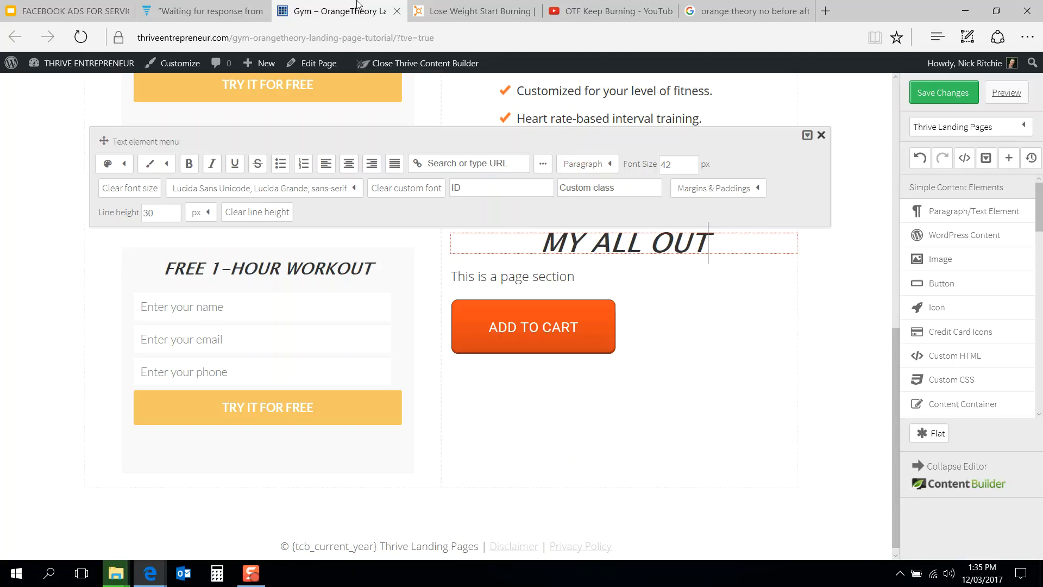
Step: Left-align the MY ALL OUT heading to match the reference page
{"action": "left_click", "coordinate": [326, 163]}
{"action": "left_click", "coordinate": [505, 5]}
{"action": "left_click", "coordinate": [337, 10]}
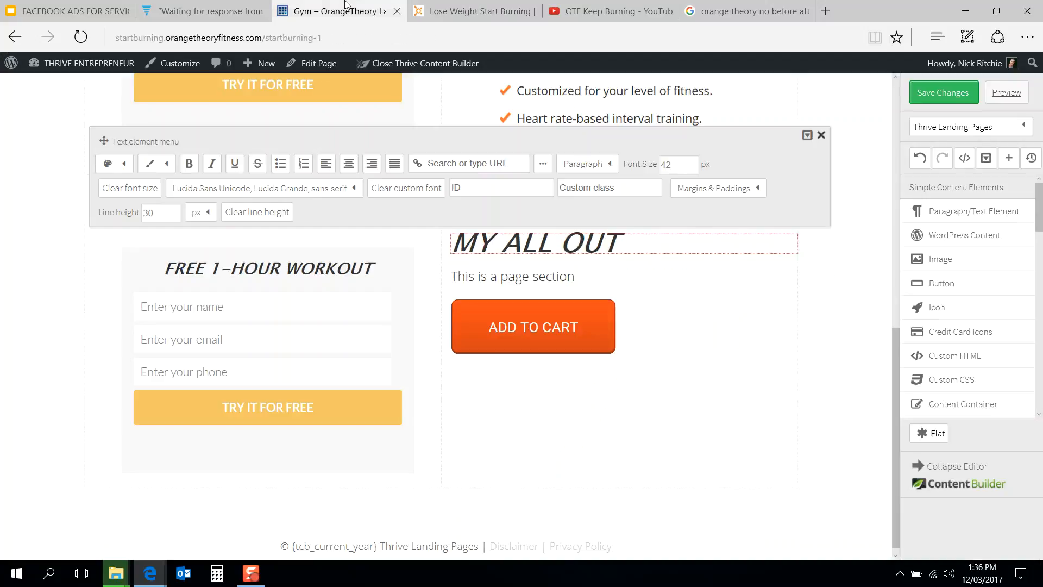
{"action": "left_click", "coordinate": [449, 20]}
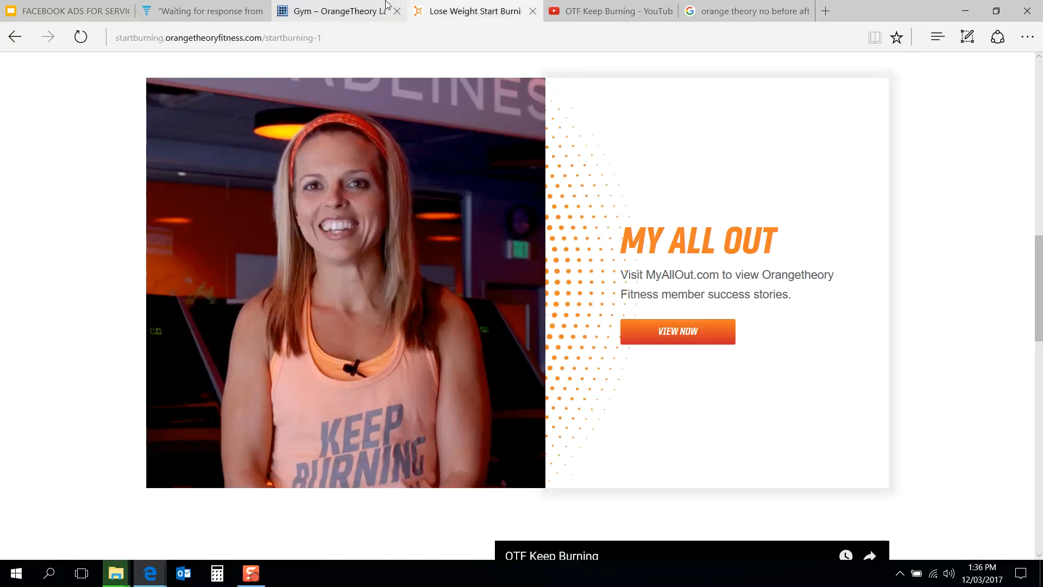
{"action": "left_click", "coordinate": [386, 6]}
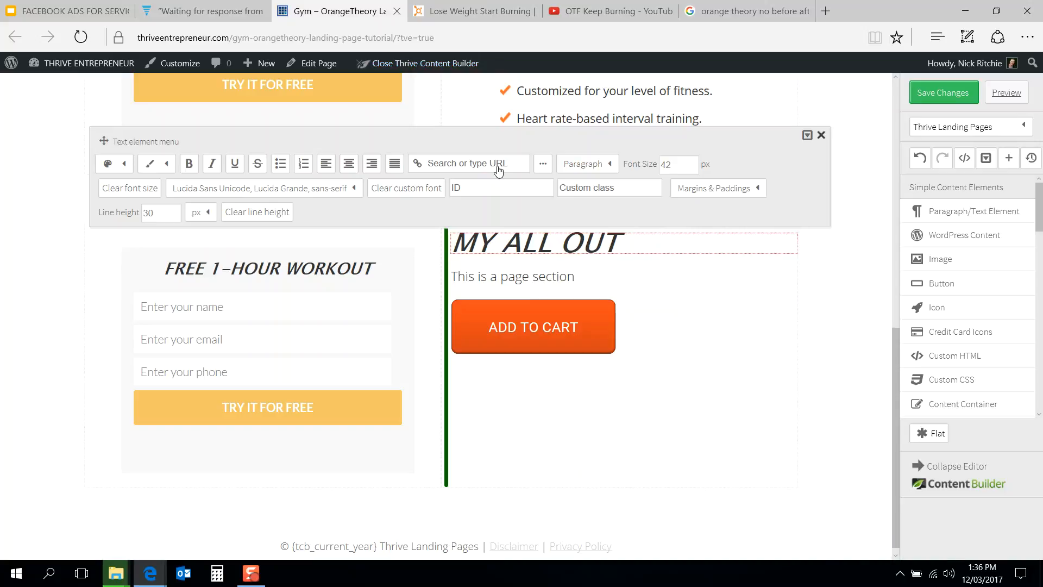
Step: Copy the reference page's description text and paste it over the placeholder paragraph under MY ALL OUT
{"action": "left_click", "coordinate": [495, 7]}
{"action": "left_click_drag", "start_coordinate": [805, 294], "coordinate": [624, 274]}
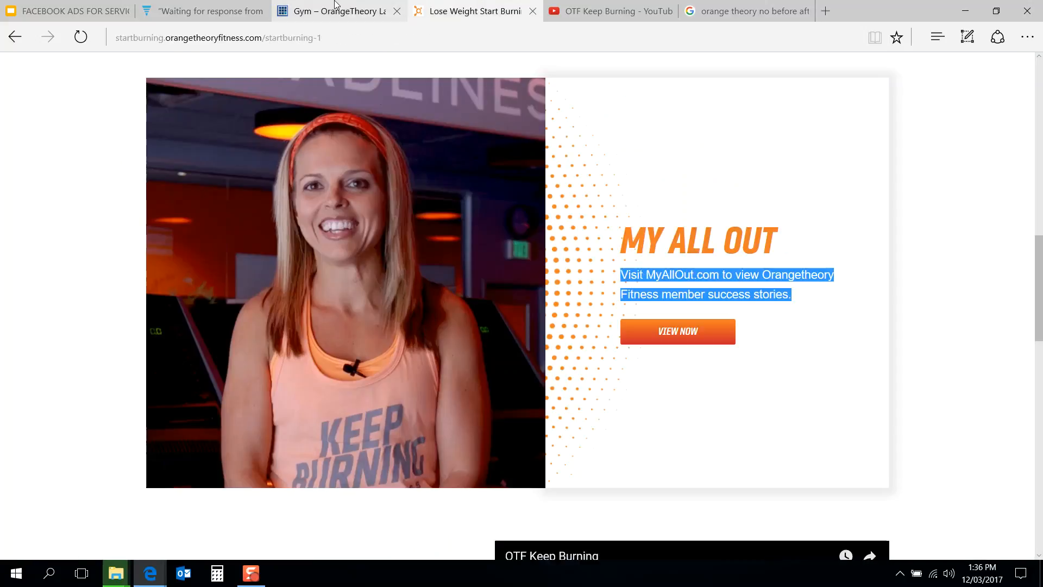
{"action": "left_click", "coordinate": [245, 38]}
{"action": "left_click", "coordinate": [358, 4]}
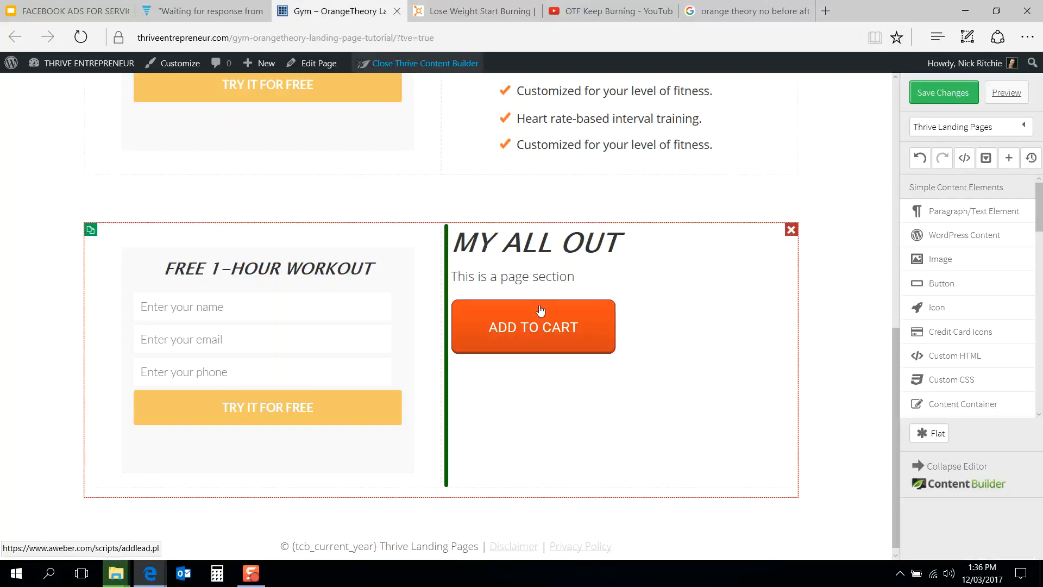
{"action": "left_click", "coordinate": [558, 280]}
{"action": "left_click_drag", "start_coordinate": [571, 276], "coordinate": [451, 277]}
{"action": "type", "text": "MY ALL OUT Visit MyAllOut.com to view Orangetheory Fitness member success stories."}
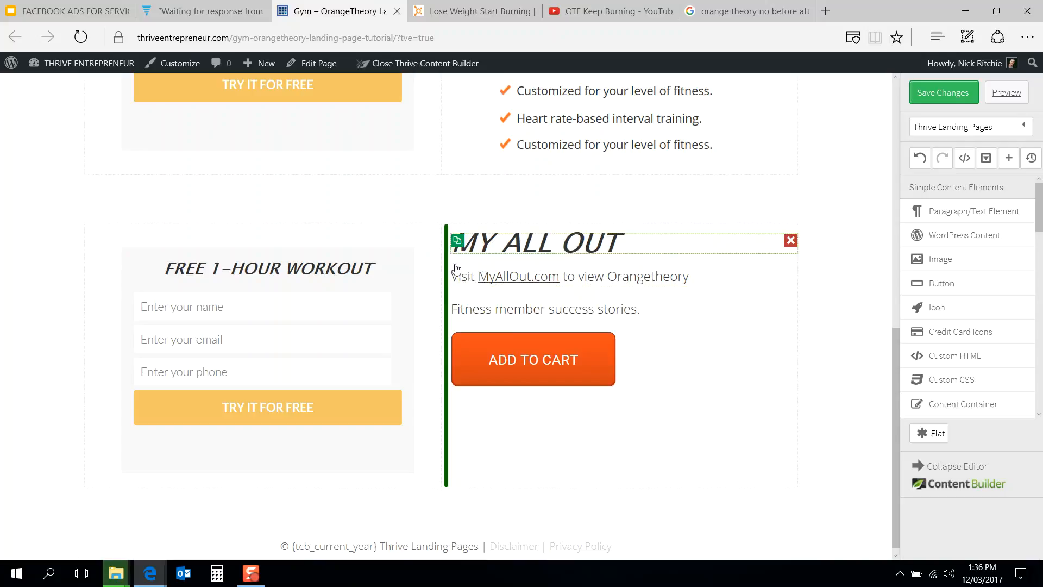
Step: Set the first description line's bottom margin to 0 px so the two lines sit together
{"action": "left_click", "coordinate": [473, 11]}
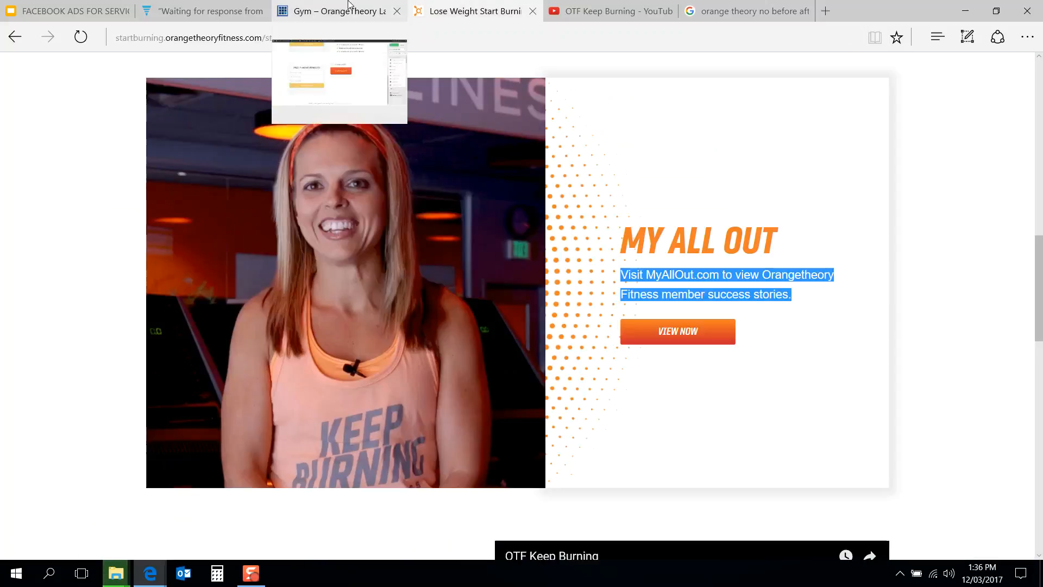
{"action": "left_click", "coordinate": [348, 8]}
{"action": "left_click", "coordinate": [340, 293]}
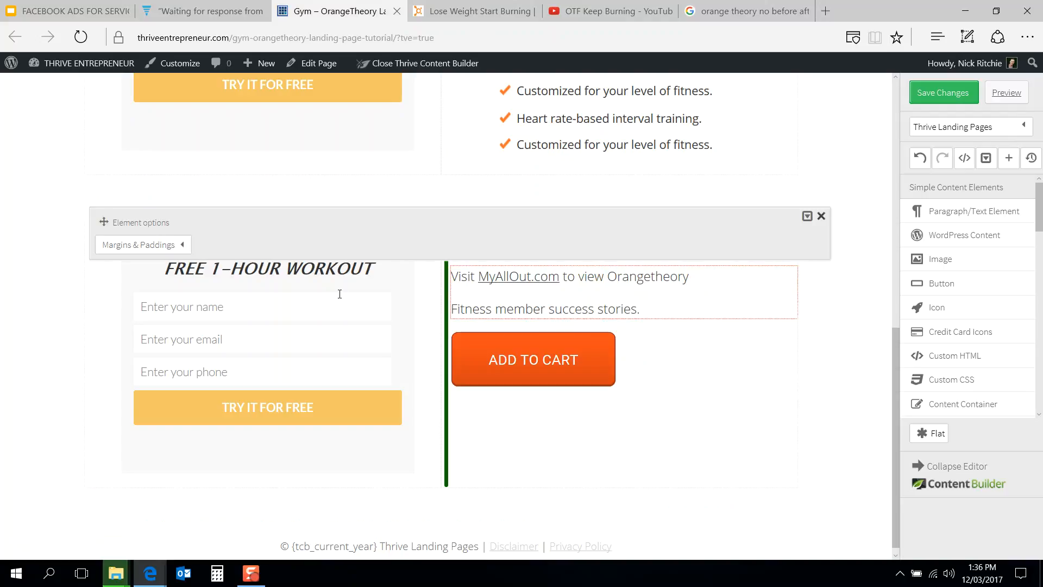
{"action": "left_click", "coordinate": [757, 359]}
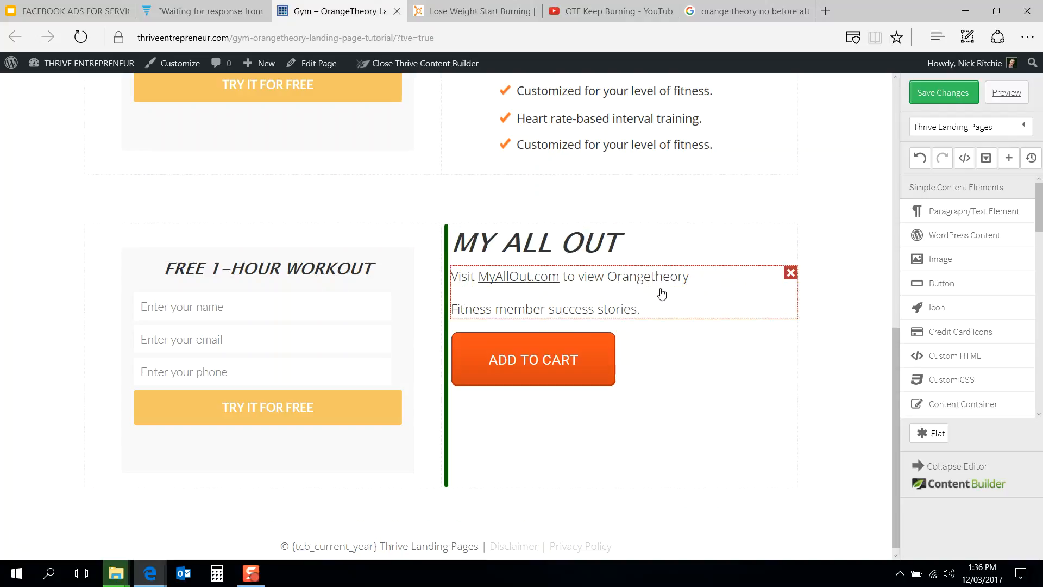
{"action": "left_click", "coordinate": [507, 274]}
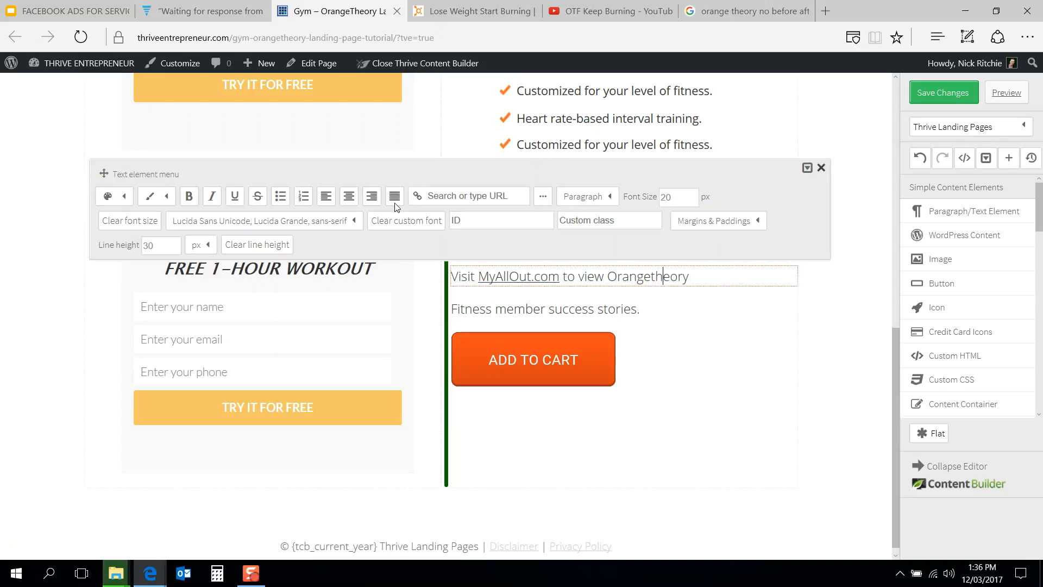
{"action": "left_click", "coordinate": [713, 221]}
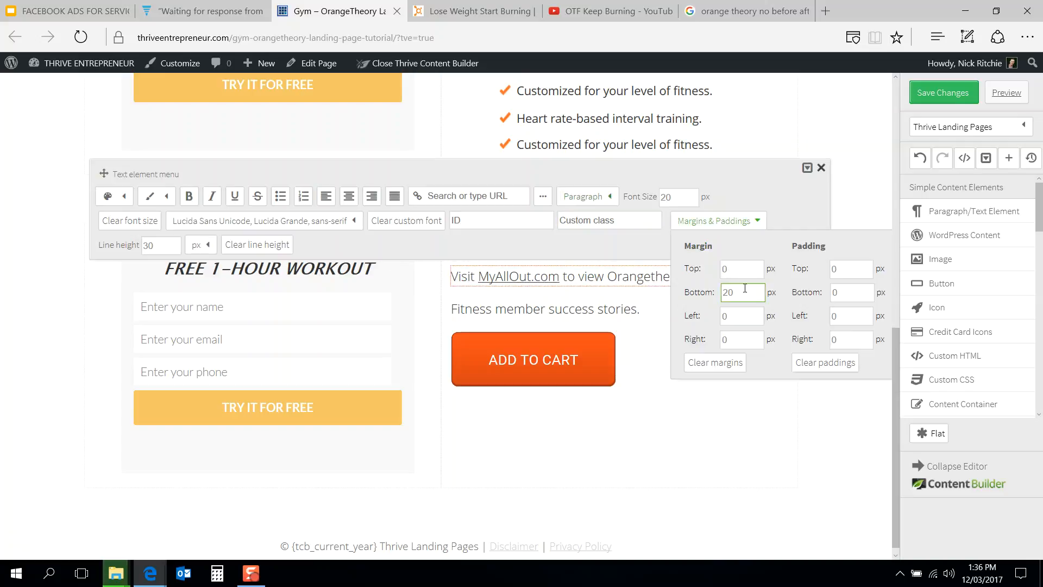
{"action": "double_click", "coordinate": [728, 292]}
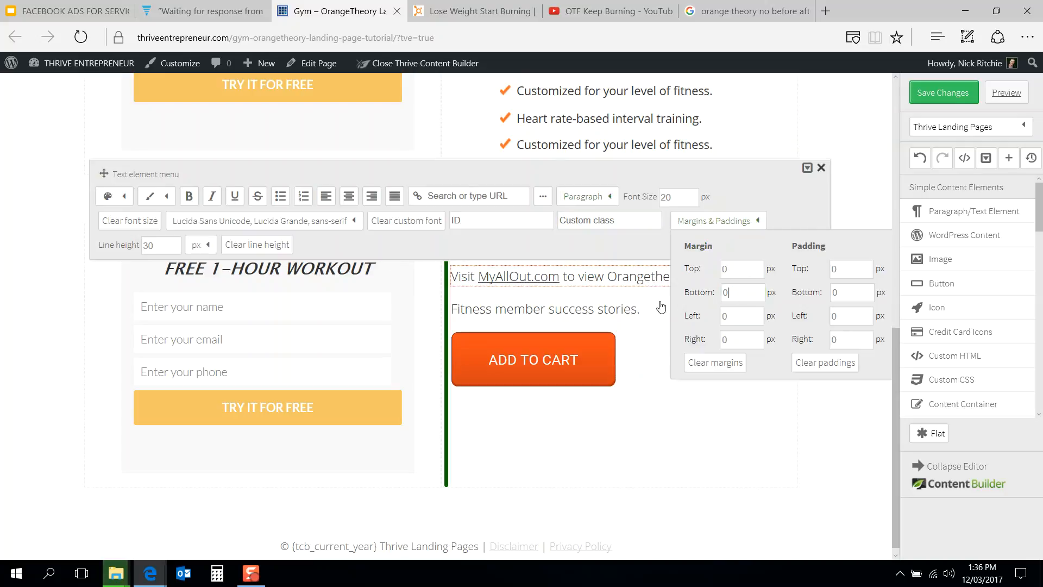
{"action": "left_click", "coordinate": [653, 329]}
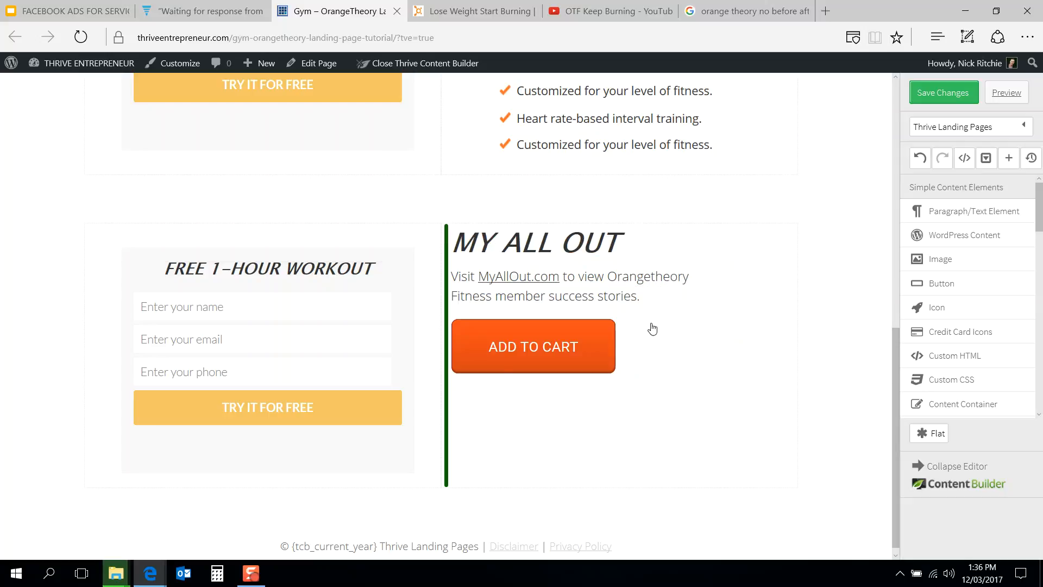
Step: Set the font size of both description lines to 18 px
{"action": "left_click", "coordinate": [450, 5]}
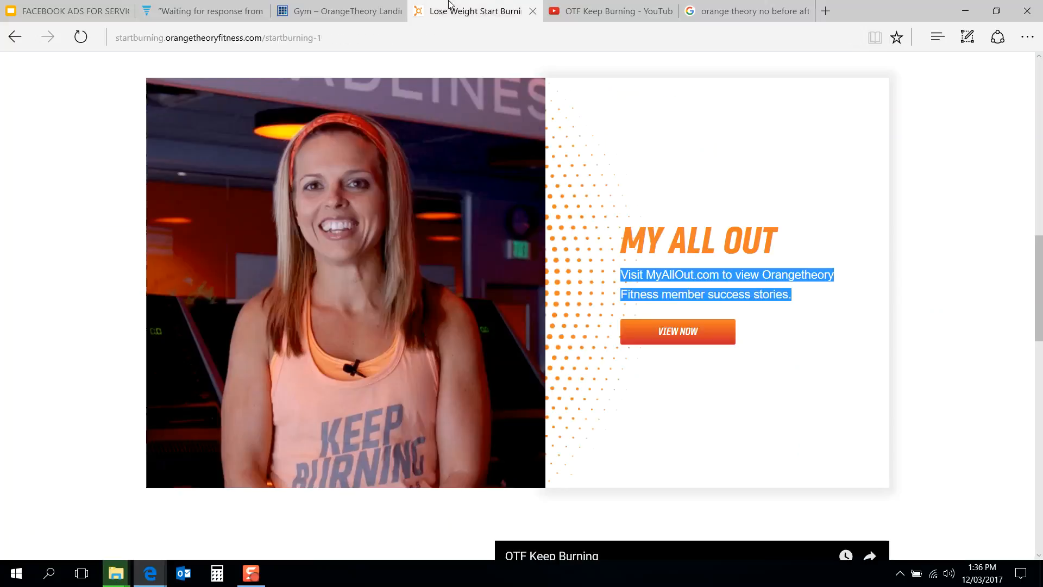
{"action": "left_click", "coordinate": [327, 5]}
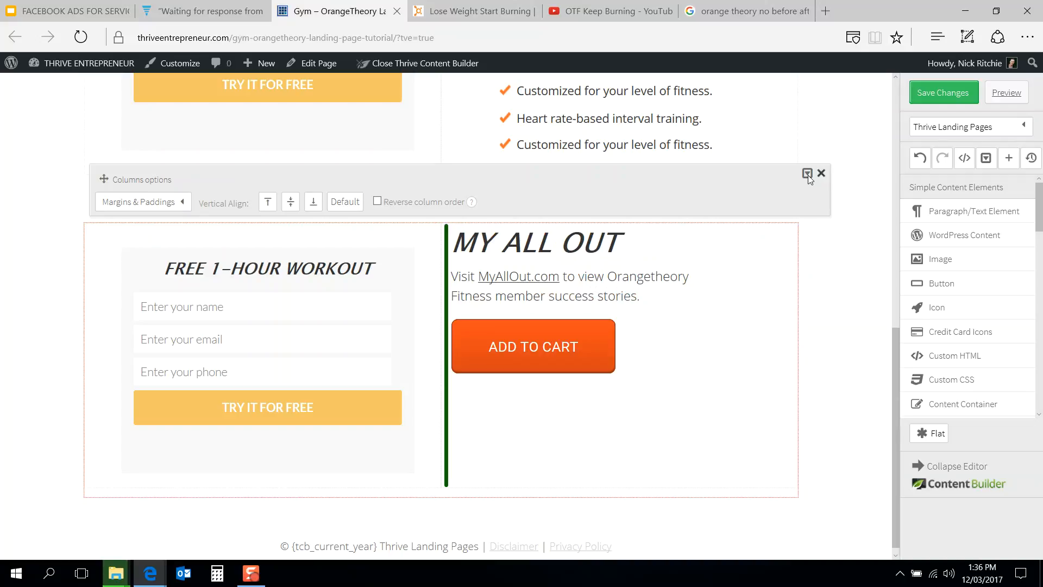
{"action": "left_click", "coordinate": [612, 288]}
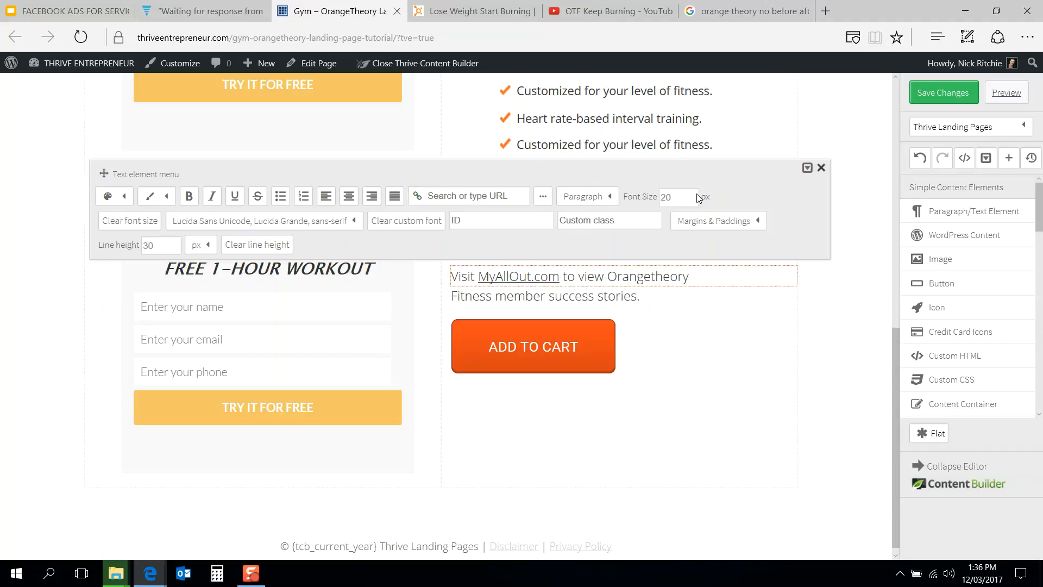
{"action": "double_click", "coordinate": [672, 197]}
{"action": "type", "text": "18"}
{"action": "key", "text": "Return"}
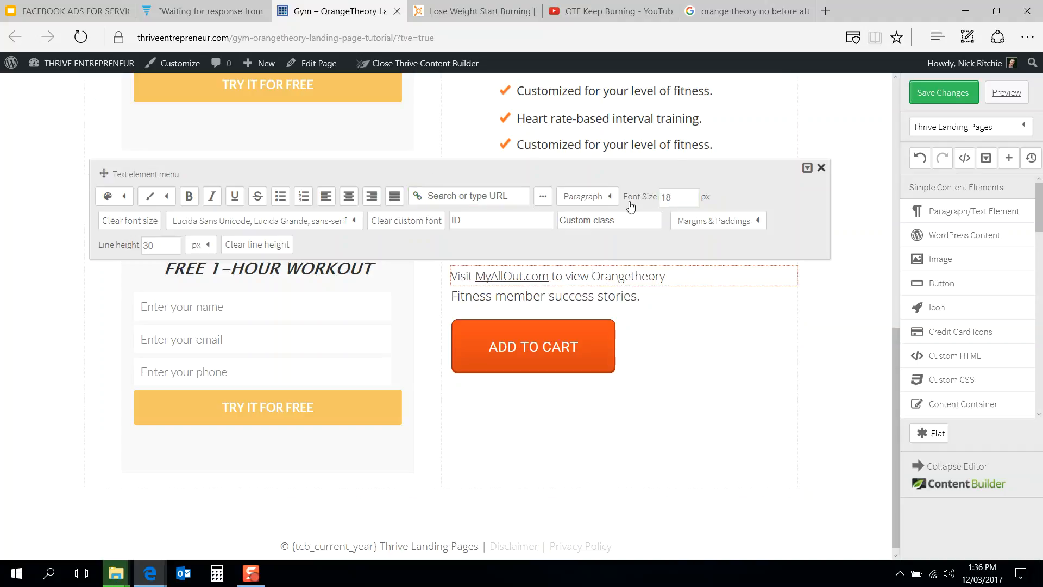
{"action": "left_click", "coordinate": [629, 306]}
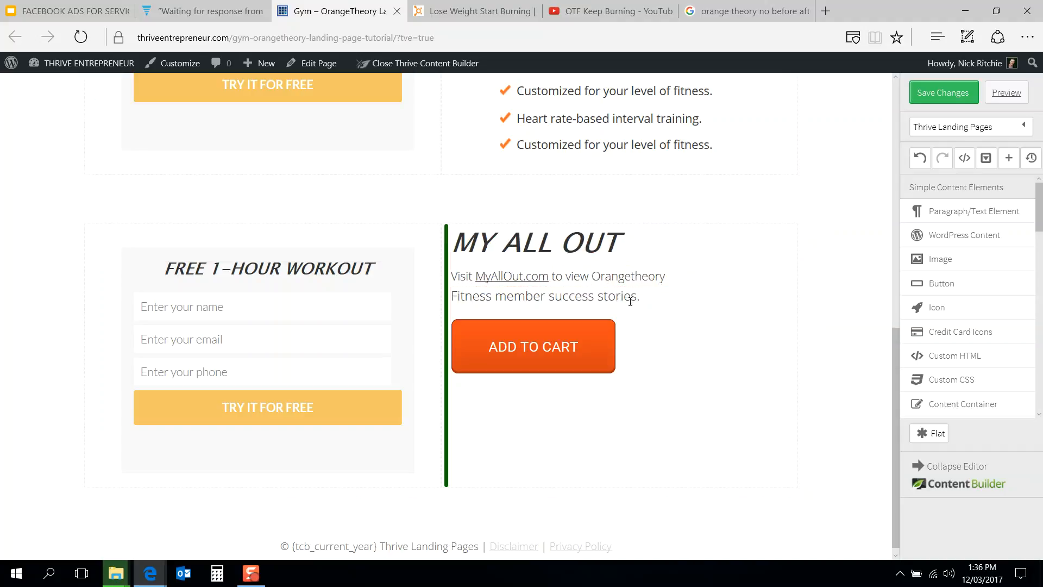
{"action": "left_click", "coordinate": [630, 301]}
{"action": "double_click", "coordinate": [667, 216]}
{"action": "key", "text": "Return"}
Step: Change the orange button's text to "VIEW NOW" to match the reference page
{"action": "left_click", "coordinate": [521, 7]}
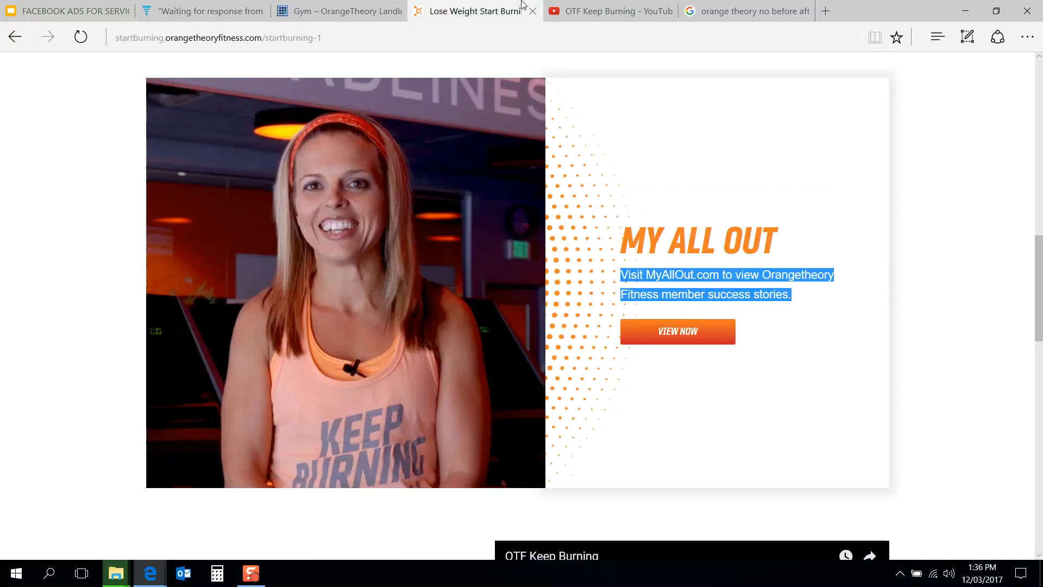
{"action": "left_click", "coordinate": [356, 7]}
{"action": "left_click", "coordinate": [565, 351]}
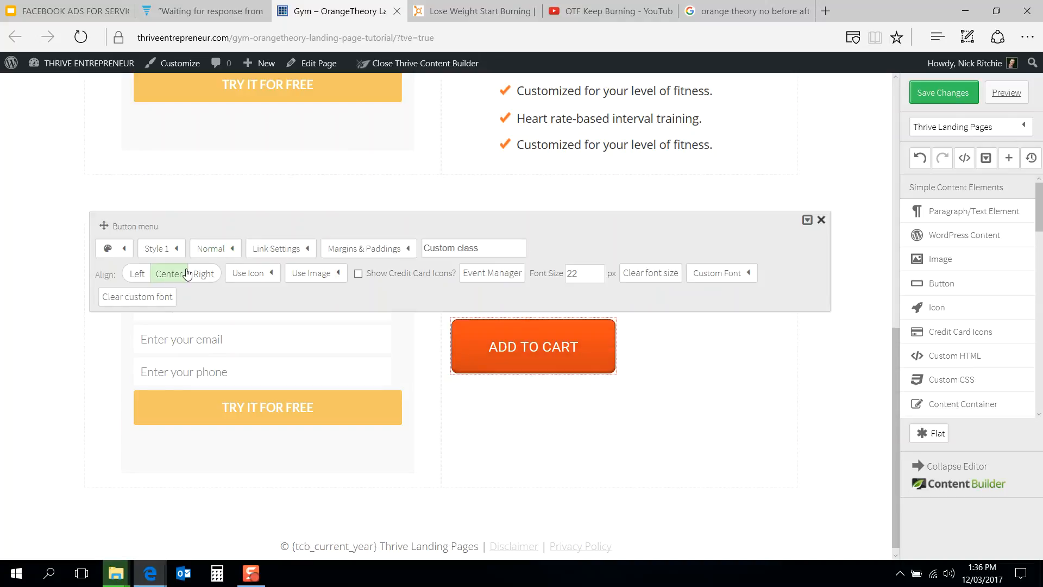
{"action": "left_click", "coordinate": [285, 254]}
{"action": "left_click", "coordinate": [466, 9]}
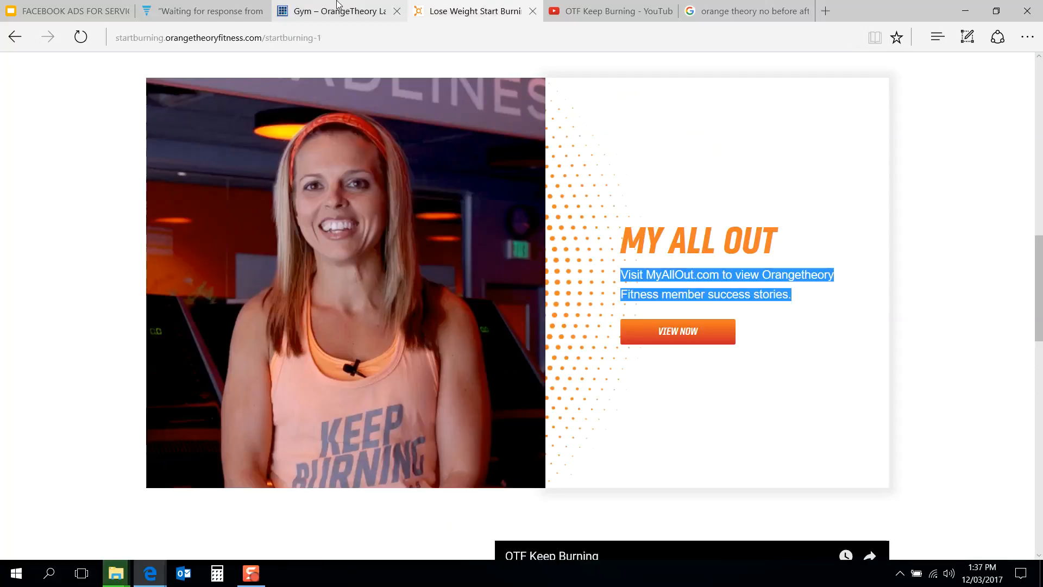
{"action": "left_click", "coordinate": [338, 7]}
{"action": "left_click", "coordinate": [296, 297]}
{"action": "triple_click", "coordinate": [306, 295]}
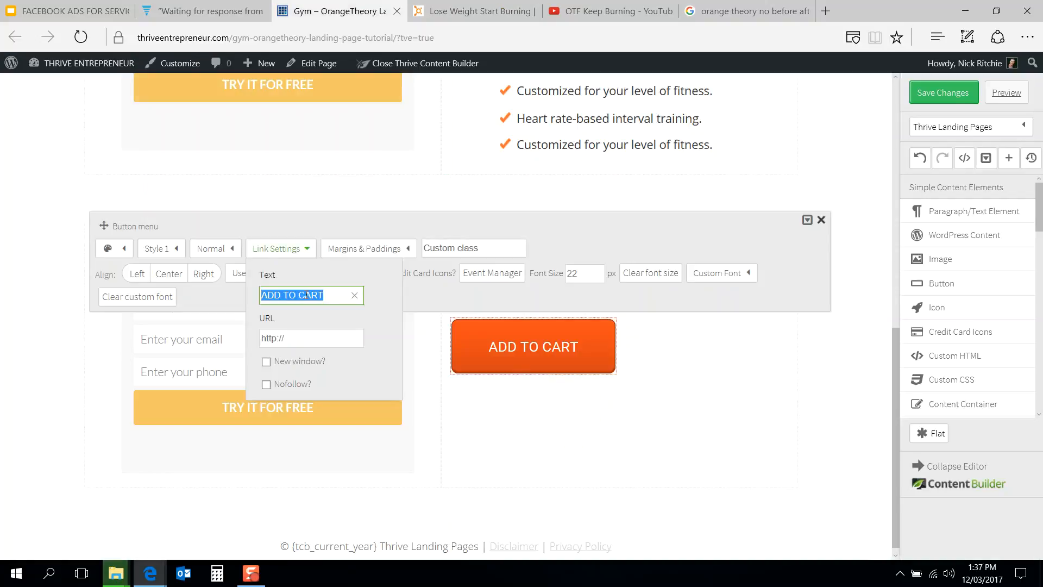
{"action": "type", "text": "VIEW NOW"}
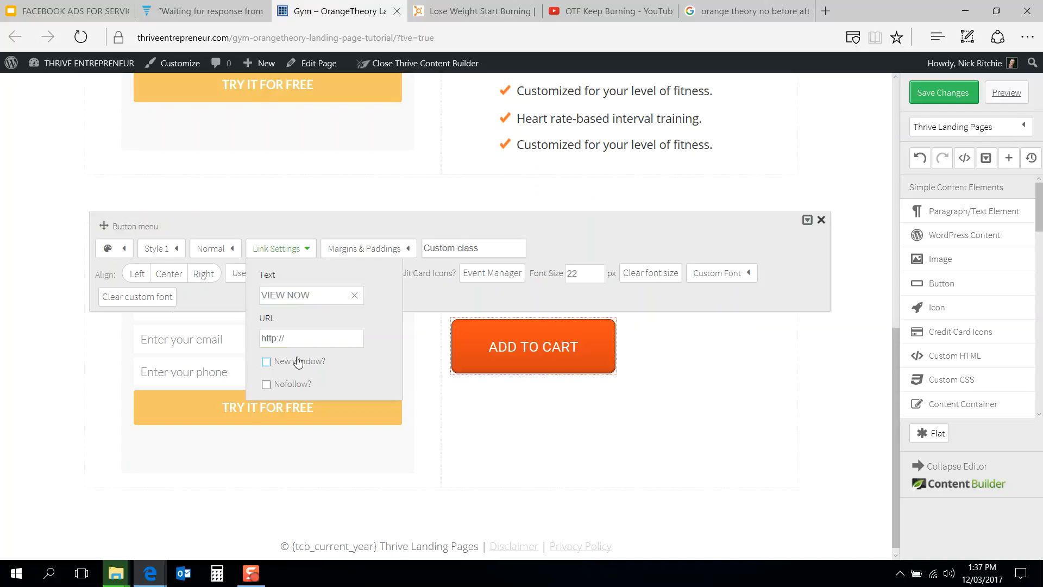
{"action": "left_click", "coordinate": [314, 340]}
{"action": "left_click", "coordinate": [464, 297]}
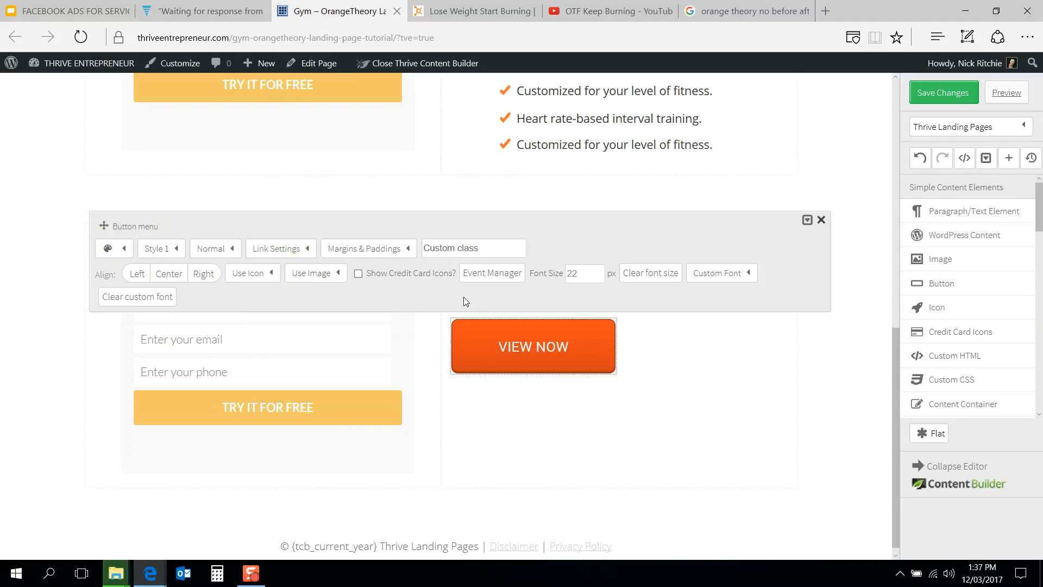
Step: Set the VIEW NOW button's size to Small and its font size to 18 px
{"action": "left_click", "coordinate": [472, 11]}
{"action": "left_click", "coordinate": [334, 7]}
{"action": "left_click", "coordinate": [219, 250]}
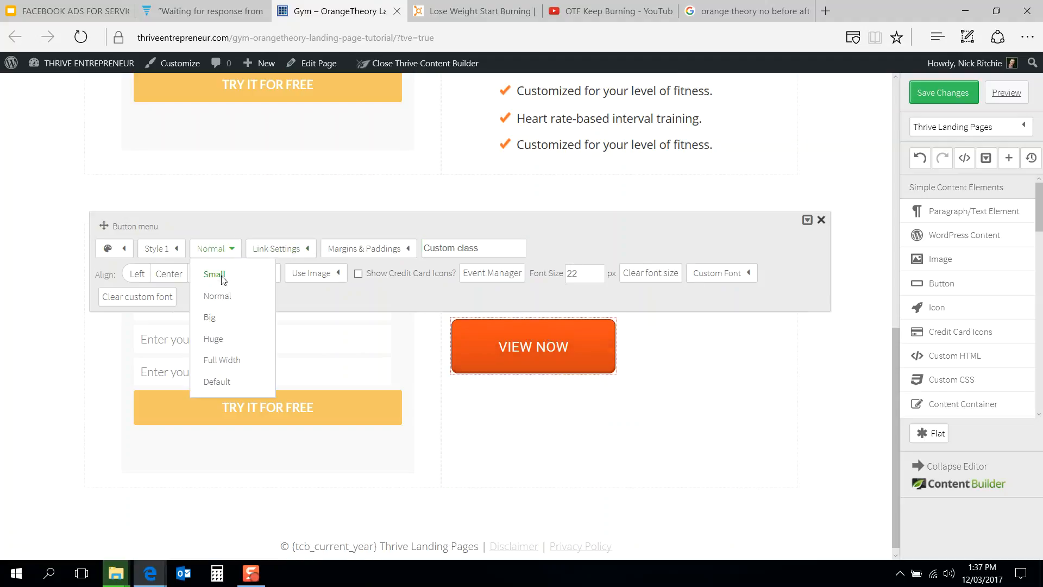
{"action": "left_click", "coordinate": [215, 274]}
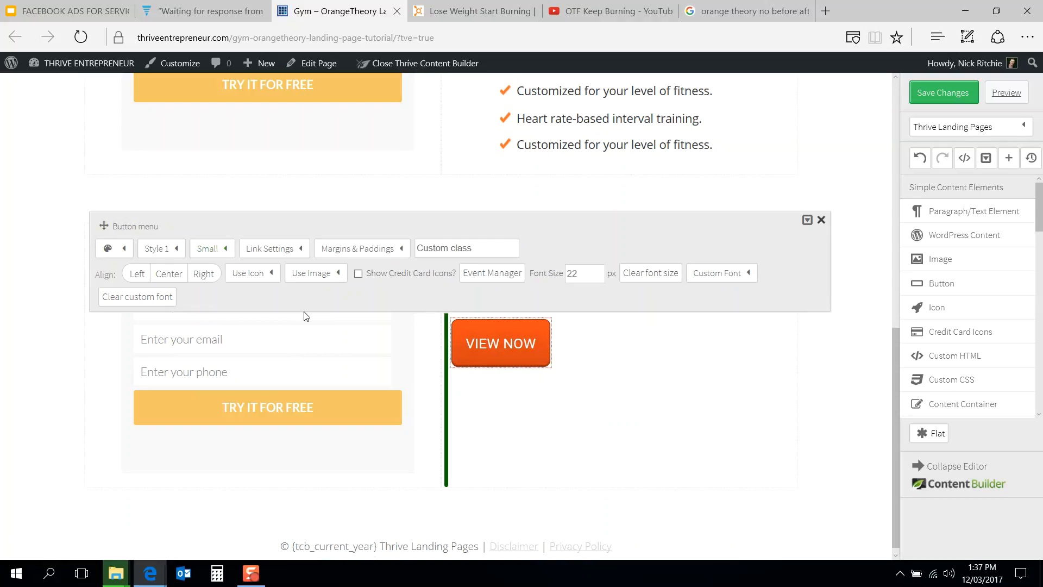
{"action": "left_click_drag", "start_coordinate": [583, 274], "coordinate": [557, 280]}
{"action": "type", "text": "1"}
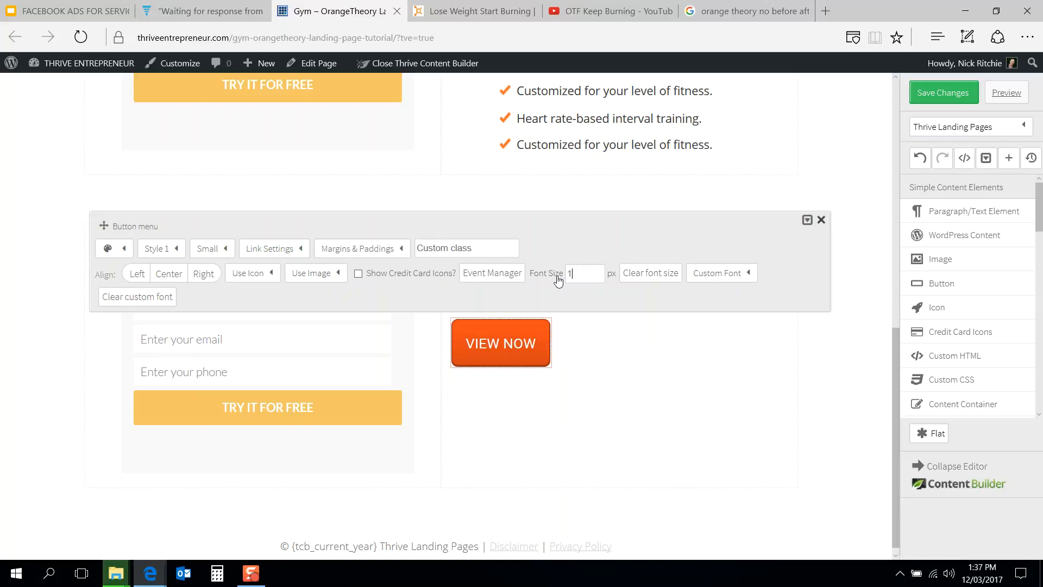
{"action": "type", "text": "8"}
Step: Compare the MY ALL OUT section with the reference page's section
{"action": "left_click", "coordinate": [492, 9]}
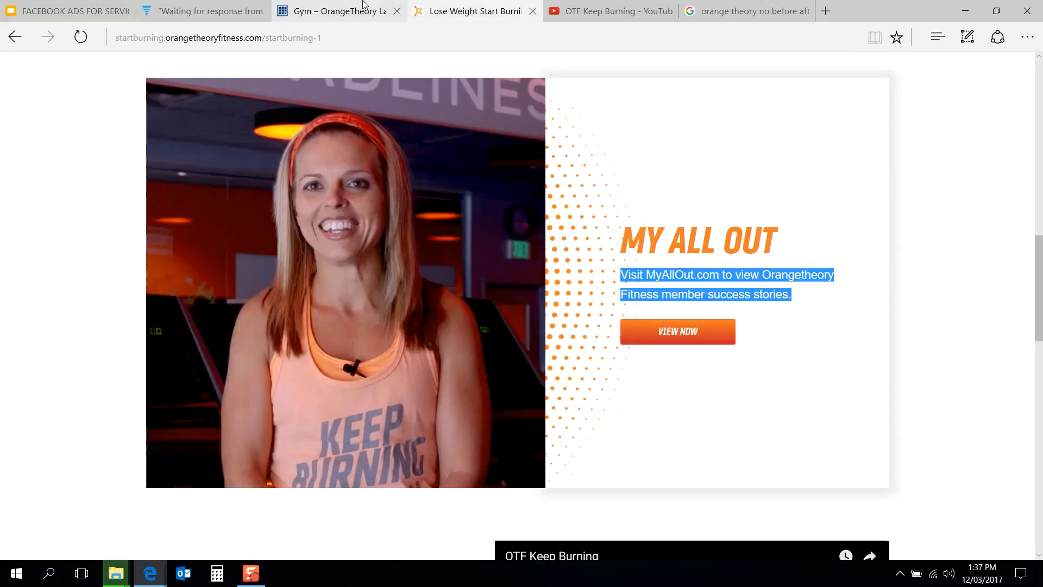
{"action": "left_click", "coordinate": [349, 10]}
{"action": "left_click", "coordinate": [646, 354]}
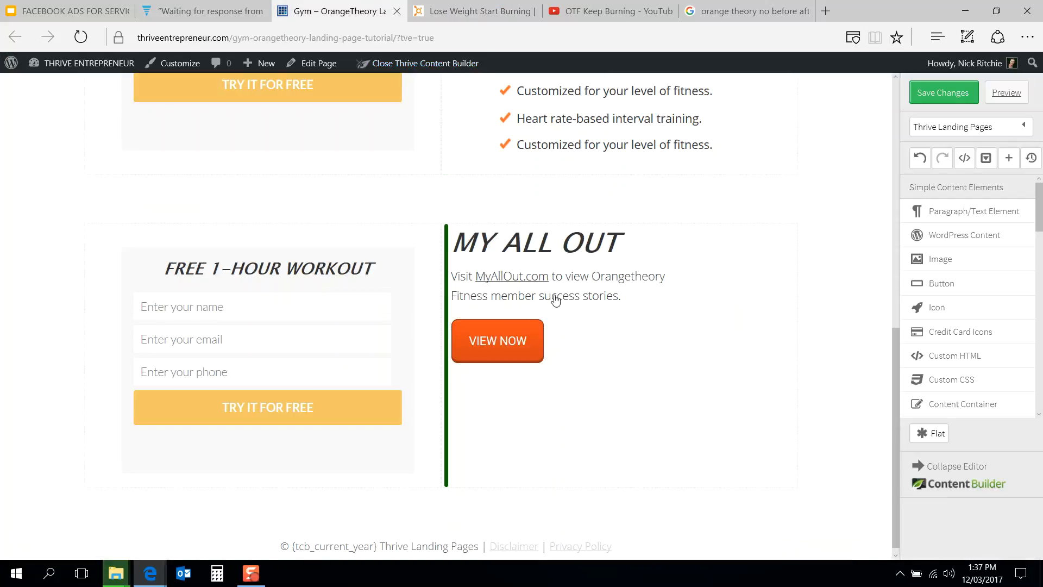
{"action": "left_click", "coordinate": [571, 297]}
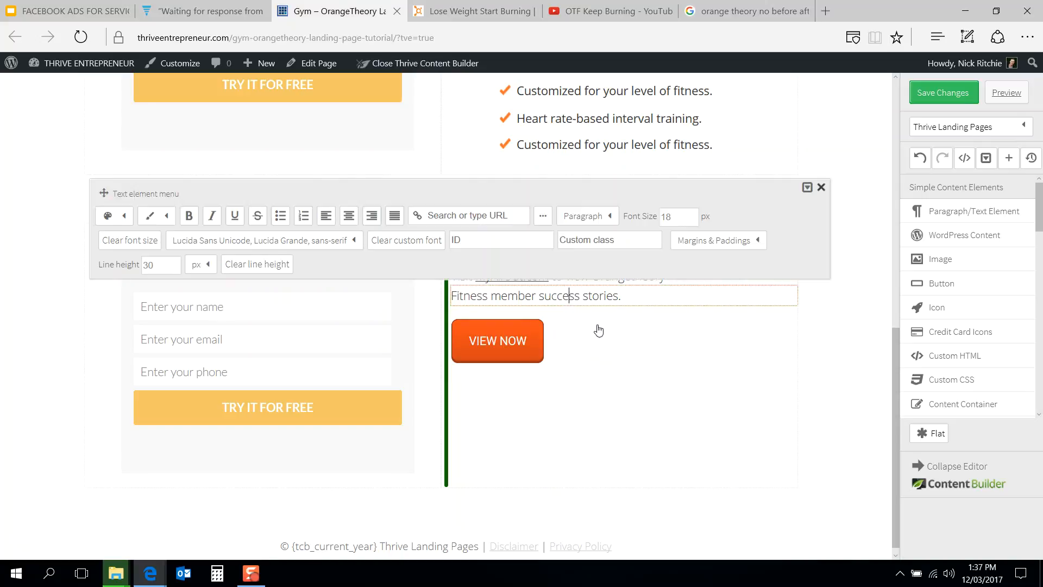
{"action": "left_click", "coordinate": [599, 344]}
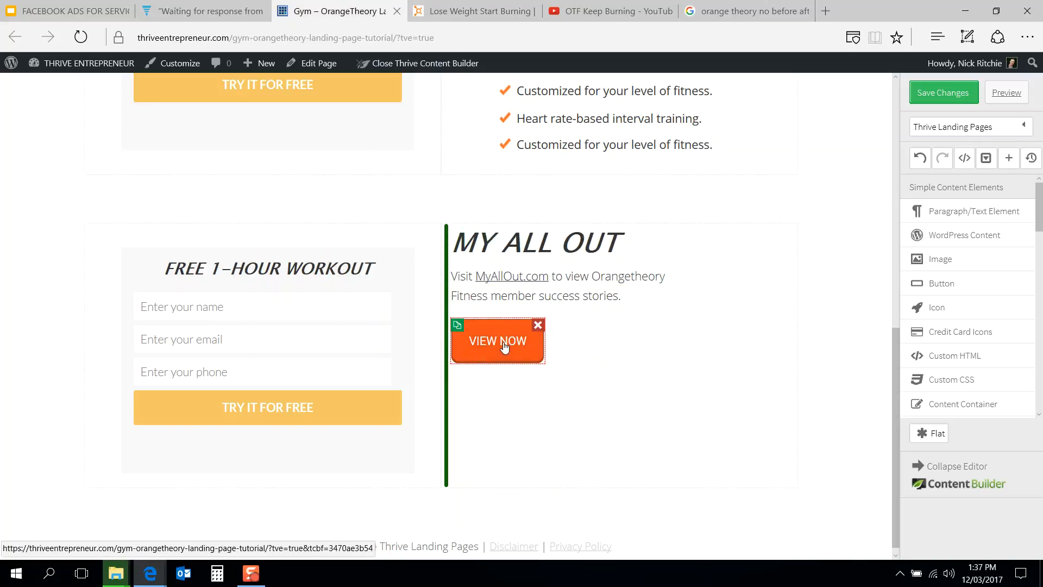
{"action": "left_click", "coordinate": [503, 346]}
{"action": "left_click", "coordinate": [648, 352]}
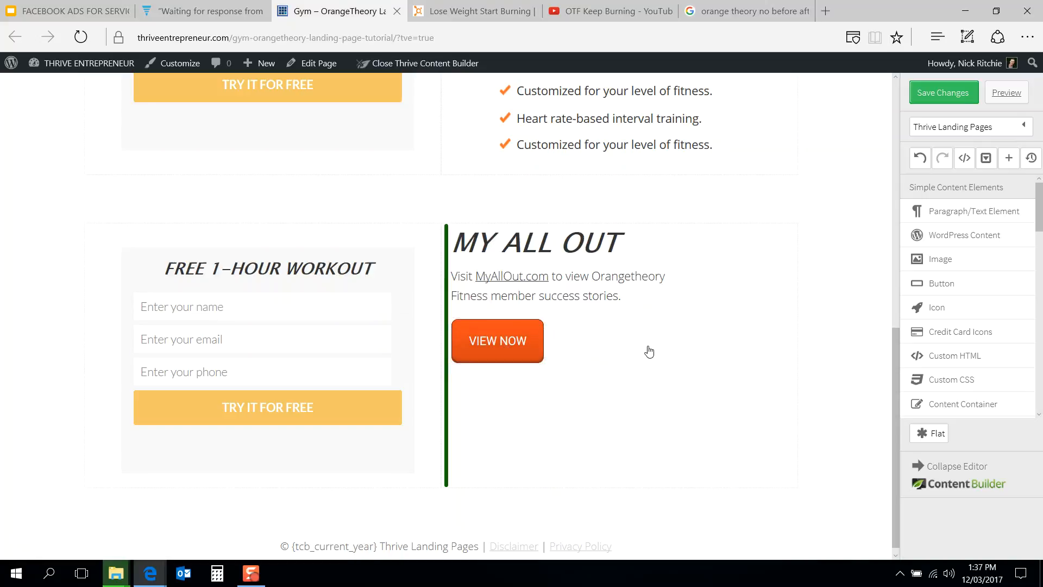
{"action": "left_click", "coordinate": [477, 4]}
{"action": "left_click", "coordinate": [337, 8]}
{"action": "scroll", "coordinate": [312, 265], "scroll_direction": "up", "scroll_amount": 6}
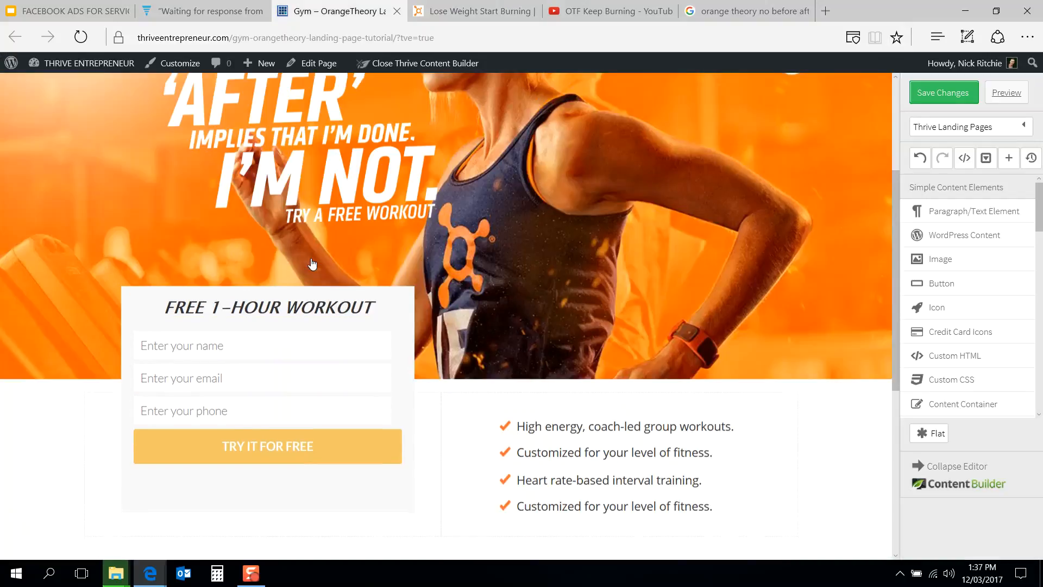
{"action": "scroll", "coordinate": [312, 265], "scroll_direction": "down", "scroll_amount": 9}
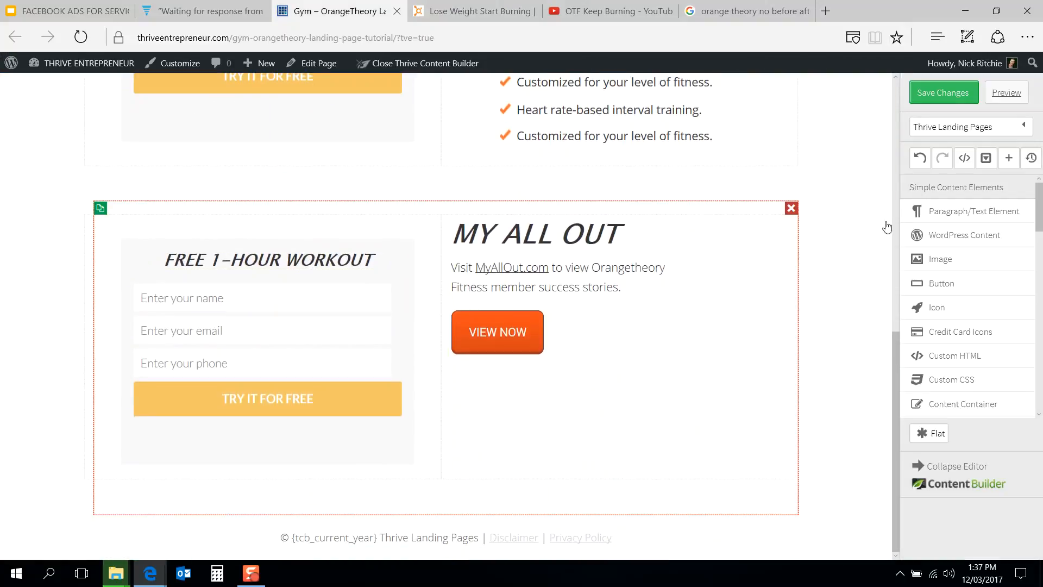
Step: Add an image element to the left column above the signup box, then delete the signup box
{"action": "left_click", "coordinate": [929, 259]}
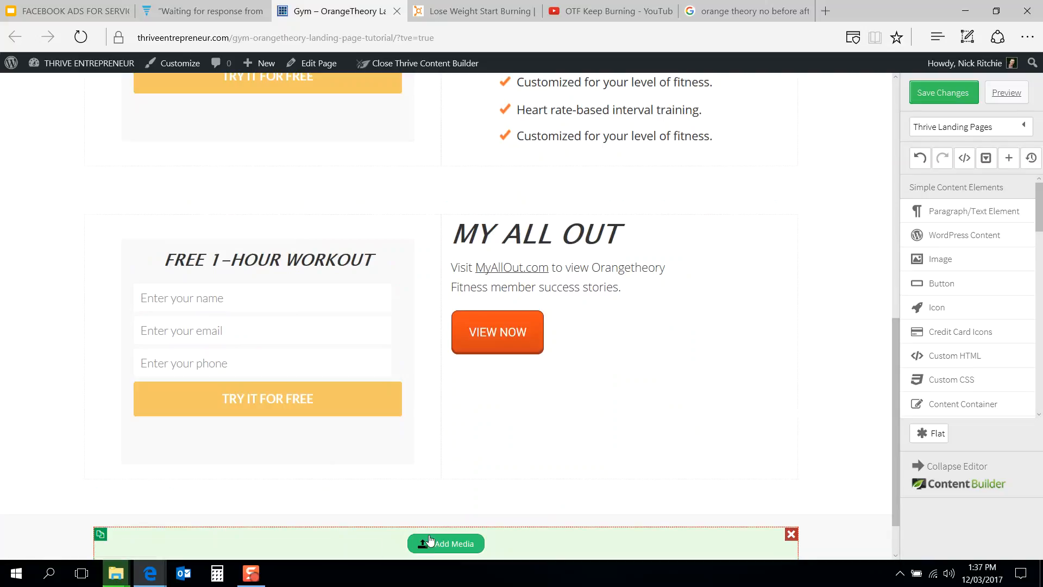
{"action": "left_click_drag", "start_coordinate": [385, 541], "coordinate": [330, 249]}
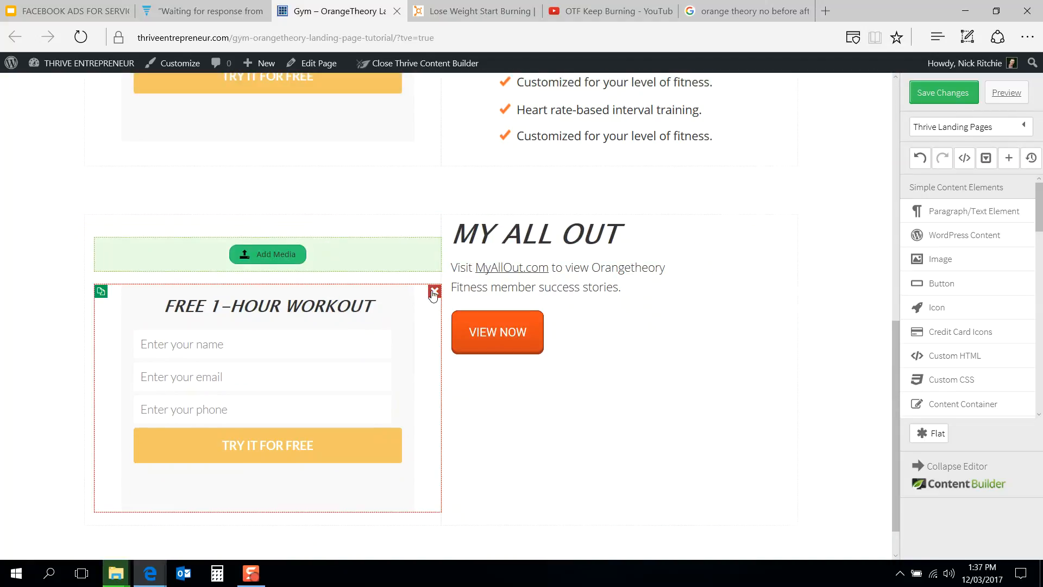
{"action": "left_click", "coordinate": [433, 294]}
Step: Insert the smiling woman photo from the Media Library into the image element
{"action": "left_click", "coordinate": [296, 362]}
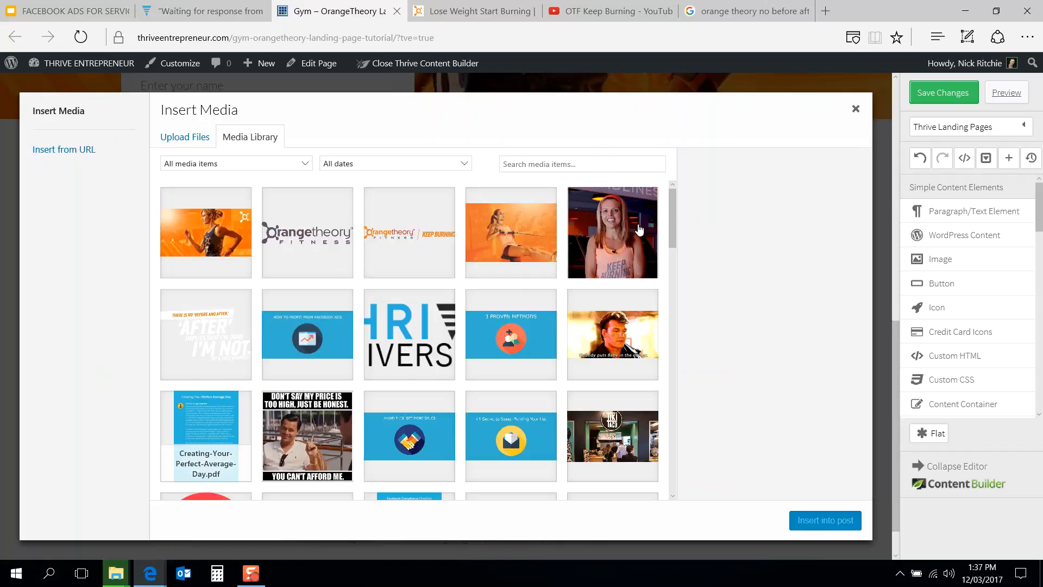
{"action": "left_click", "coordinate": [614, 228]}
{"action": "left_click", "coordinate": [816, 523]}
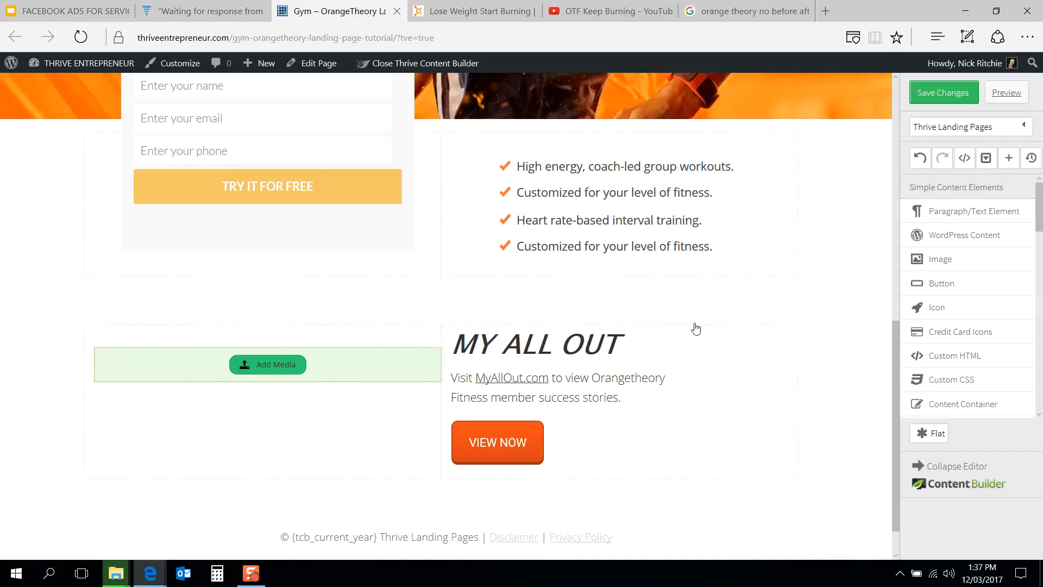
Step: Inspect the MY ALL OUT heading's margin and padding settings
{"action": "scroll", "coordinate": [787, 340], "scroll_direction": "down", "scroll_amount": 2}
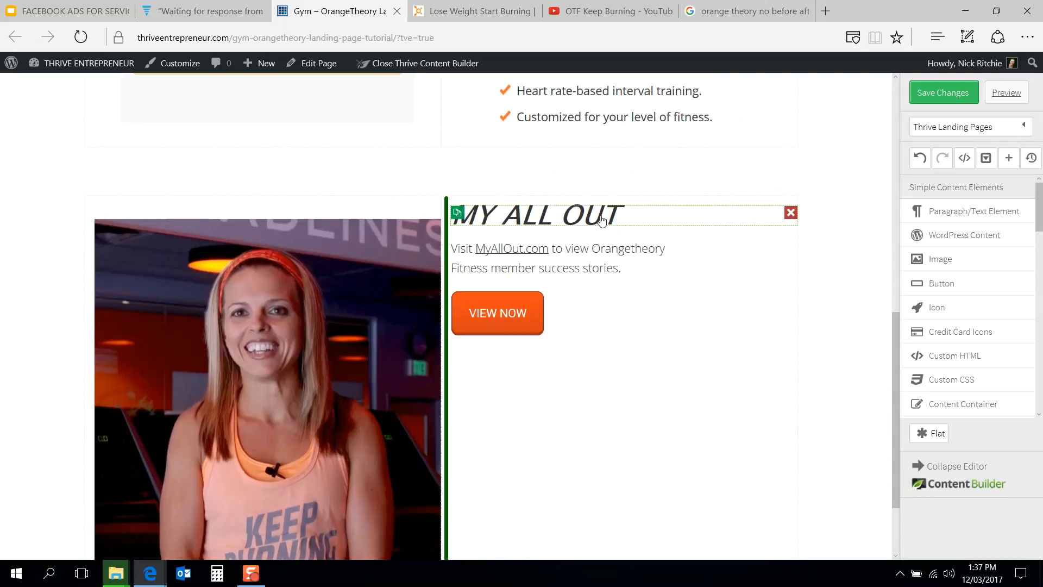
{"action": "left_click", "coordinate": [602, 216]}
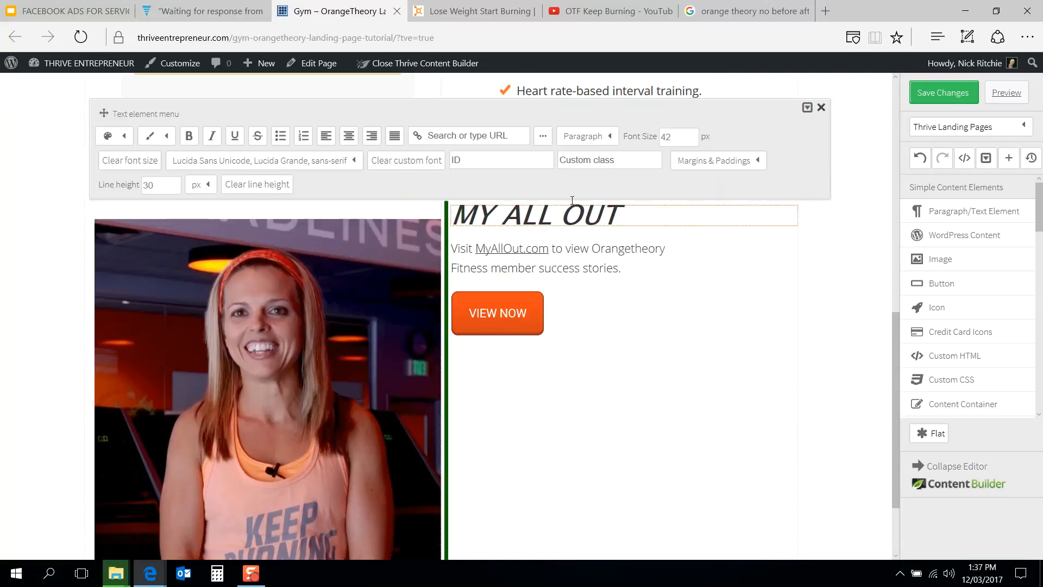
{"action": "left_click", "coordinate": [693, 162]}
{"action": "left_click", "coordinate": [740, 209]}
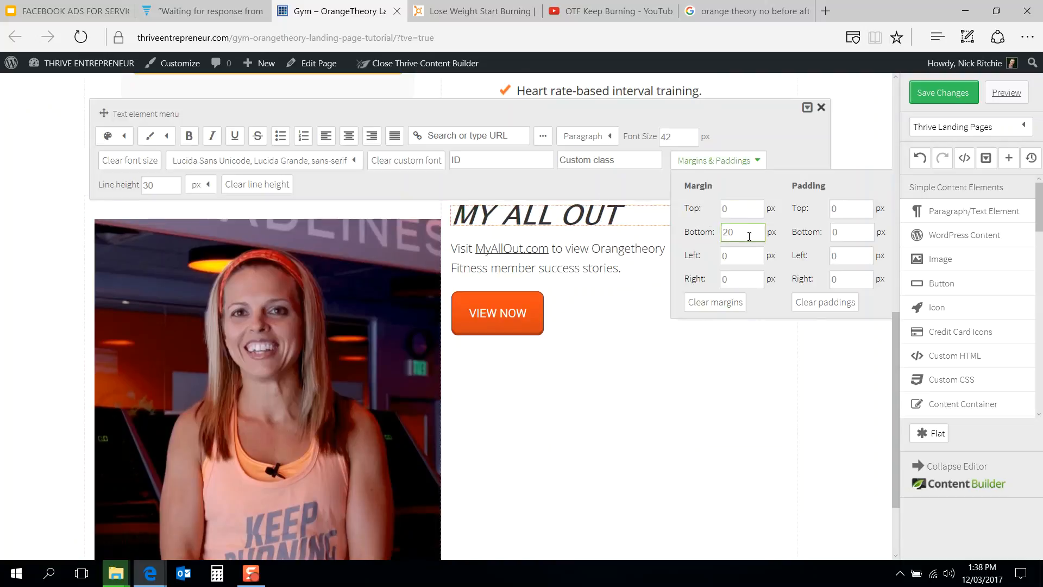
{"action": "left_click", "coordinate": [884, 148]}
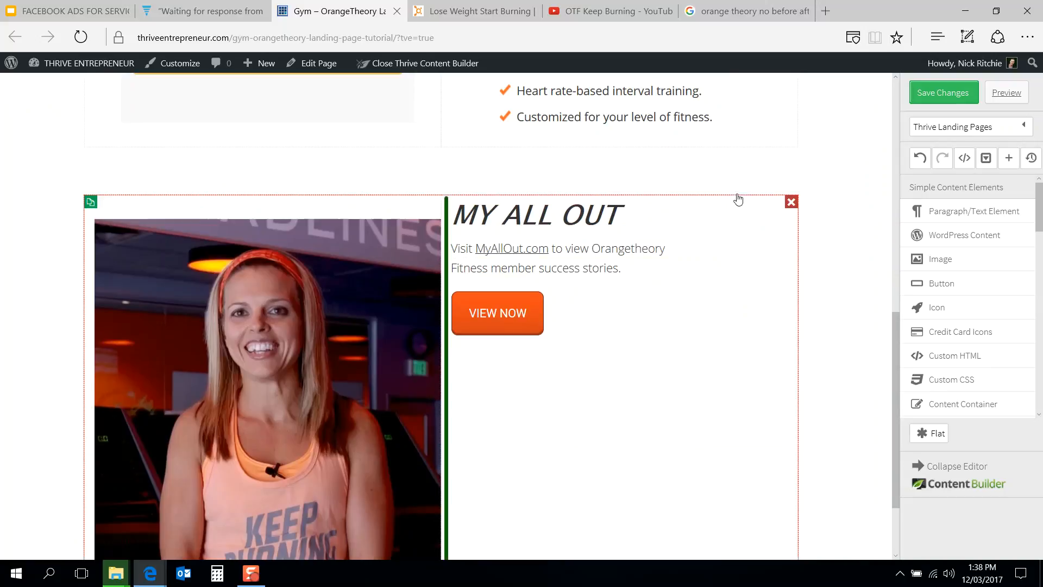
Step: Undo the photo insertion and the signup box deletion in the left column
{"action": "scroll", "coordinate": [740, 212], "scroll_direction": "up", "scroll_amount": 3}
{"action": "scroll", "coordinate": [739, 213], "scroll_direction": "down", "scroll_amount": 2}
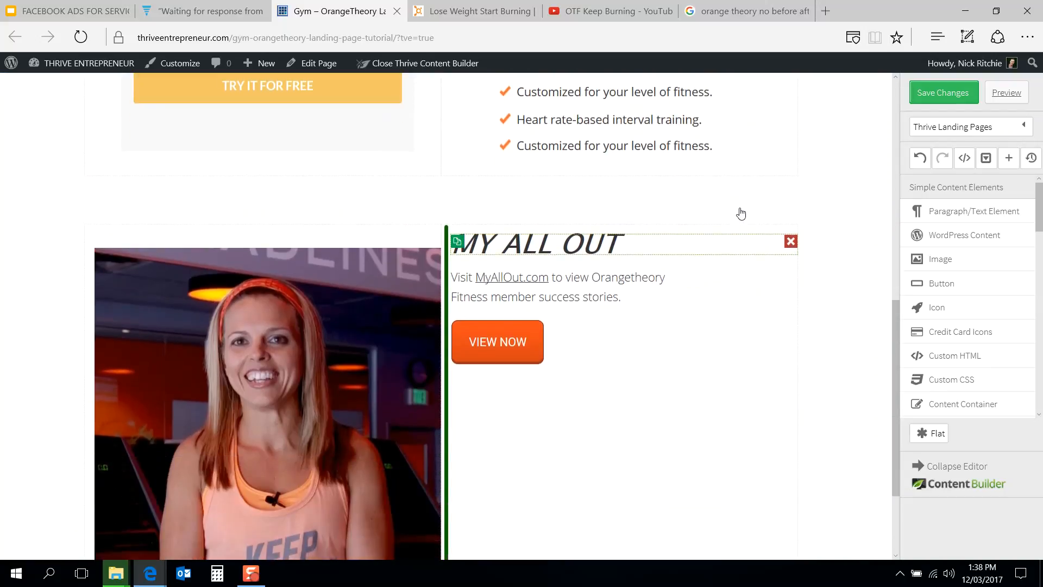
{"action": "left_click", "coordinate": [921, 161]}
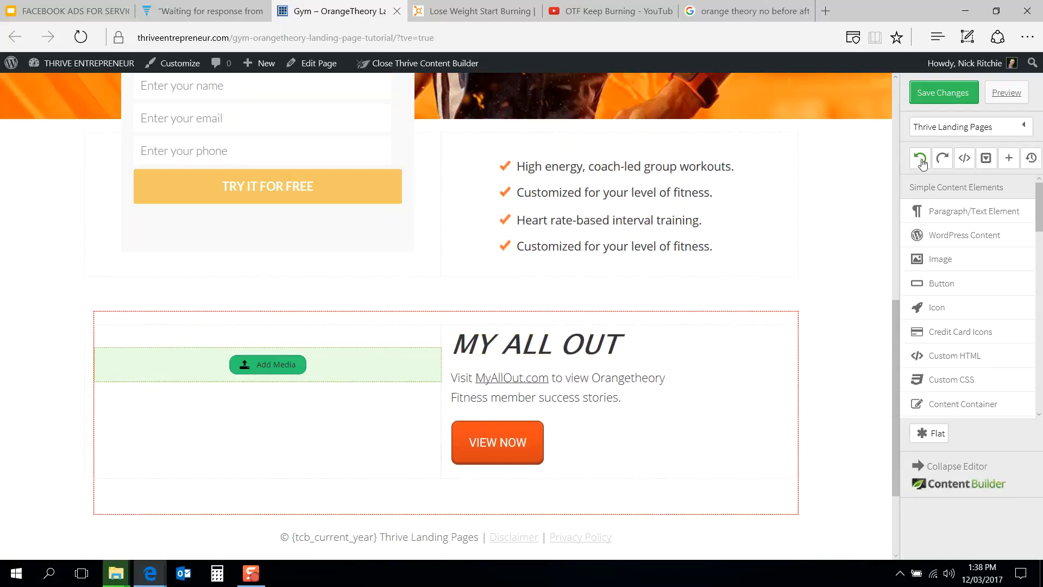
{"action": "left_click", "coordinate": [921, 161]}
{"action": "scroll", "coordinate": [424, 312], "scroll_direction": "down", "scroll_amount": 2}
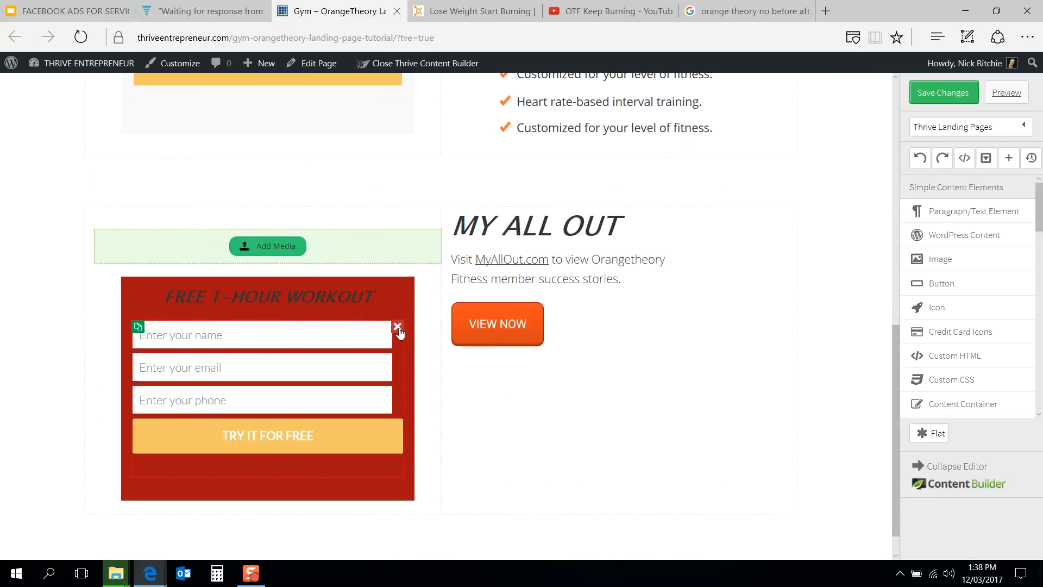
Step: Delete the signup form fields, keeping the red FREE 1-HOUR WORKOUT box, and try placing it around the section
{"action": "left_click", "coordinate": [397, 327]}
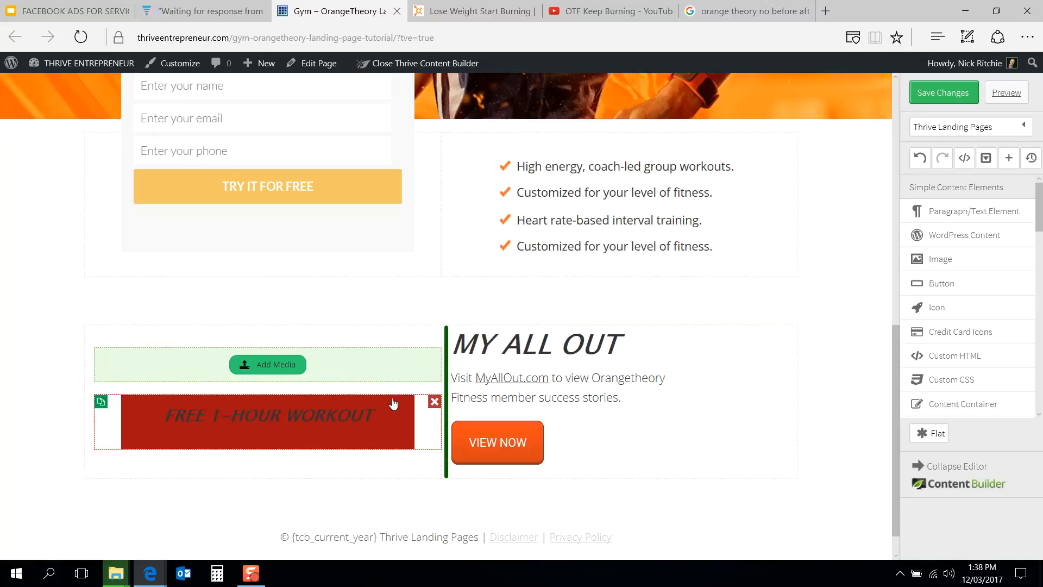
{"action": "left_click_drag", "start_coordinate": [400, 411], "coordinate": [462, 322]}
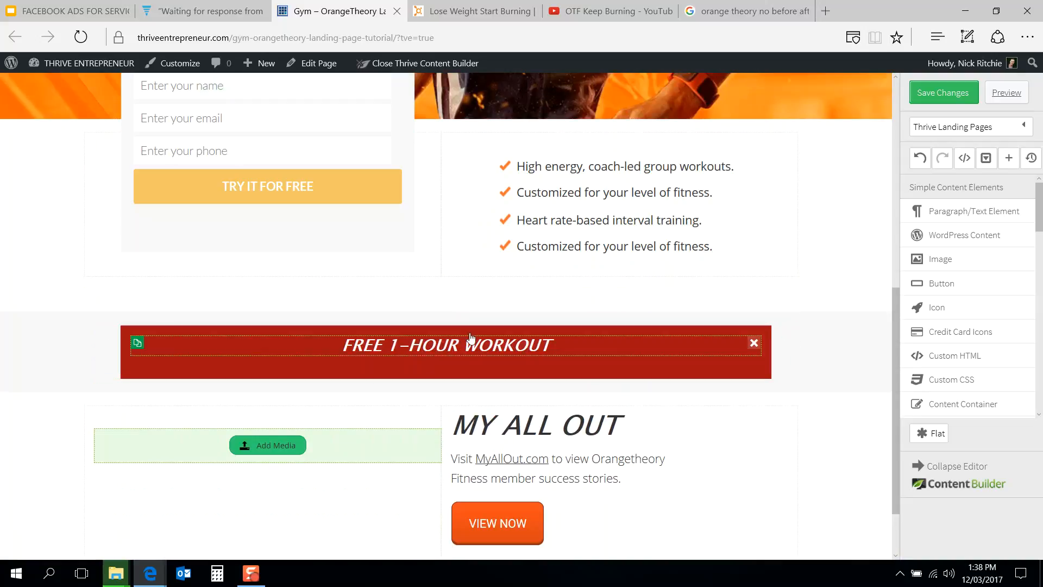
{"action": "left_click_drag", "start_coordinate": [773, 353], "coordinate": [712, 423]}
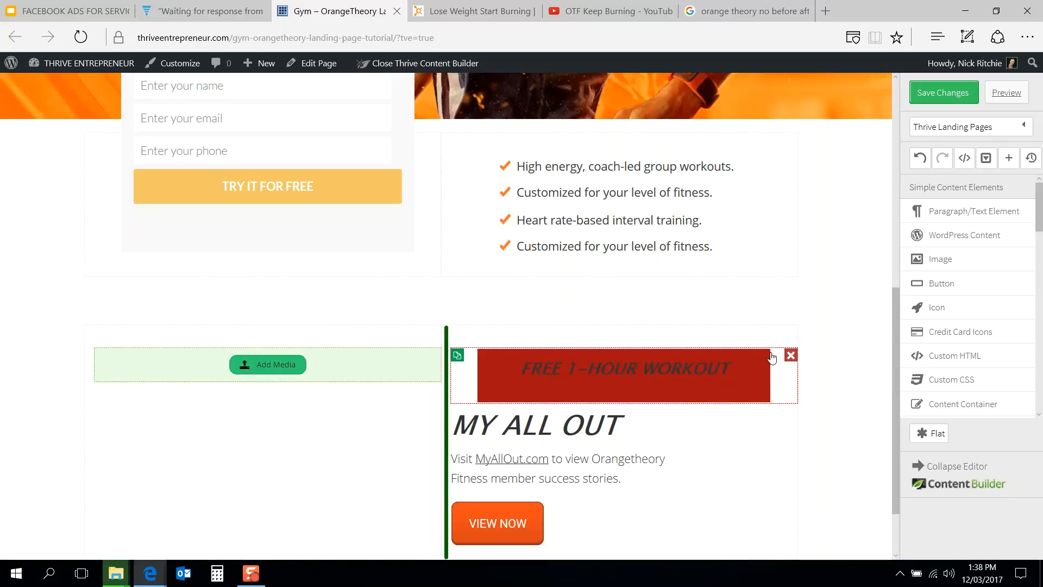
{"action": "left_click_drag", "start_coordinate": [774, 359], "coordinate": [608, 327]}
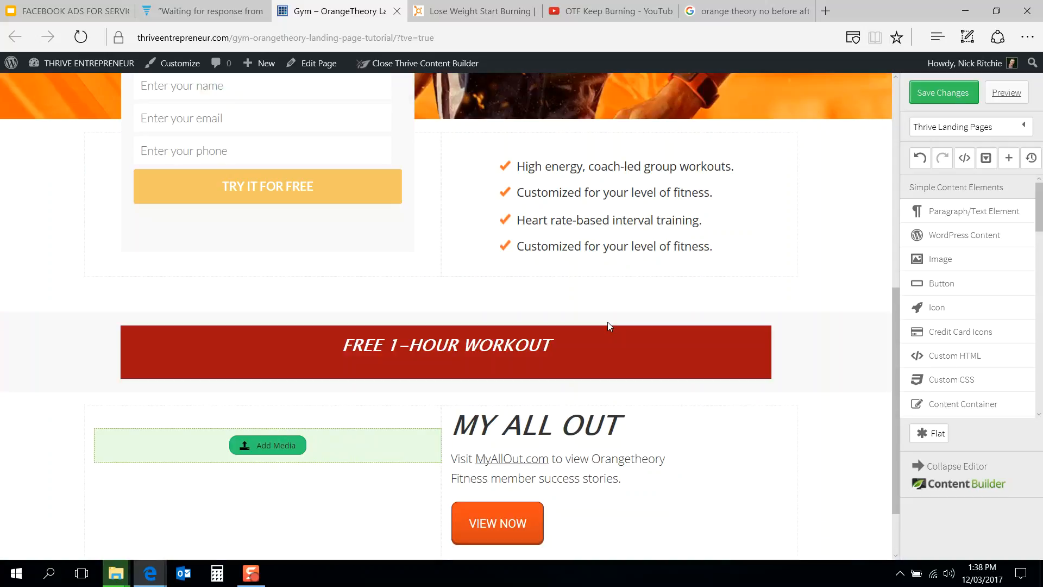
{"action": "left_click_drag", "start_coordinate": [783, 343], "coordinate": [756, 400]}
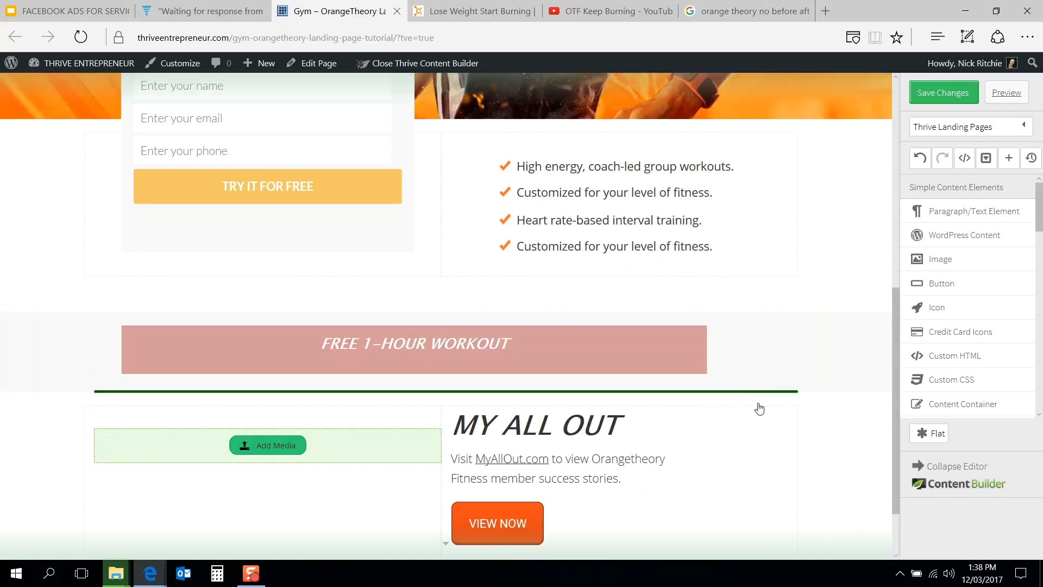
{"action": "left_click_drag", "start_coordinate": [782, 354], "coordinate": [771, 421]}
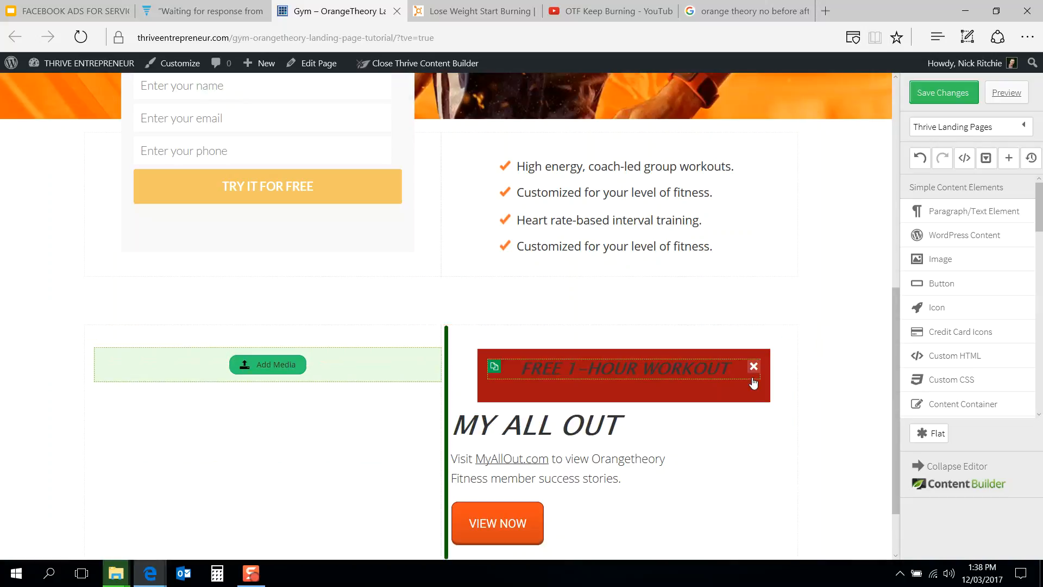
Step: Drag the FREE 1-HOUR WORKOUT heading out of the red box, place the empty box above the section, and delete the heading
{"action": "left_click_drag", "start_coordinate": [728, 367], "coordinate": [719, 333]}
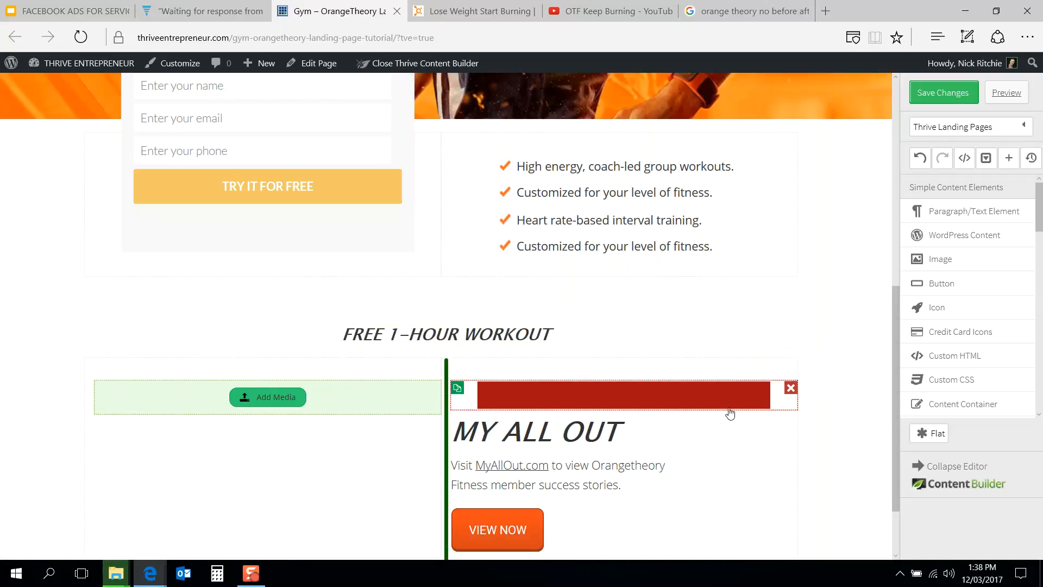
{"action": "left_click_drag", "start_coordinate": [737, 402], "coordinate": [695, 356]}
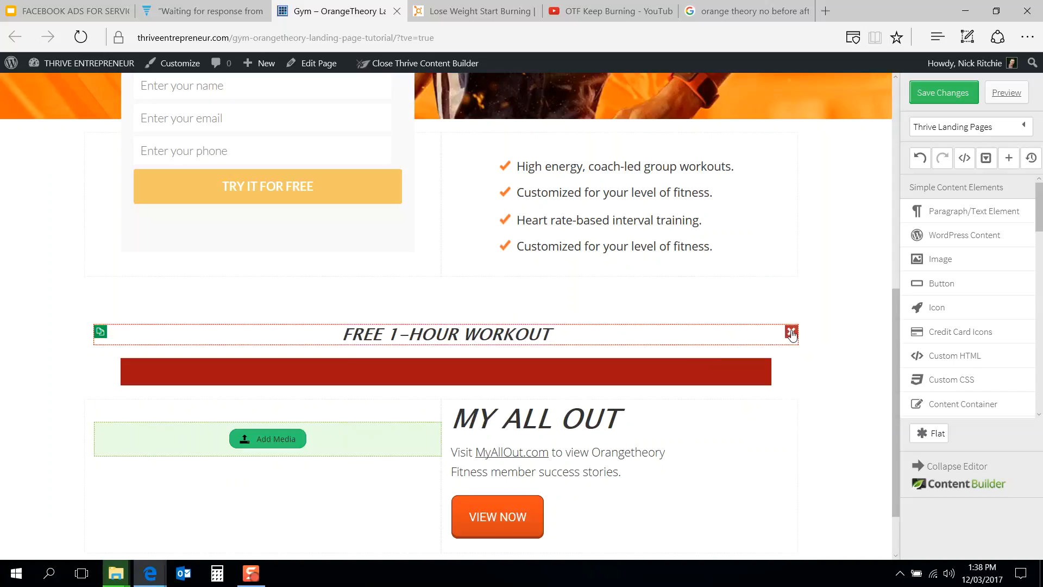
{"action": "left_click", "coordinate": [791, 332]}
Step: Insert the smiling woman photo from the Media Library into the image element and move it into the red box
{"action": "left_click", "coordinate": [283, 420]}
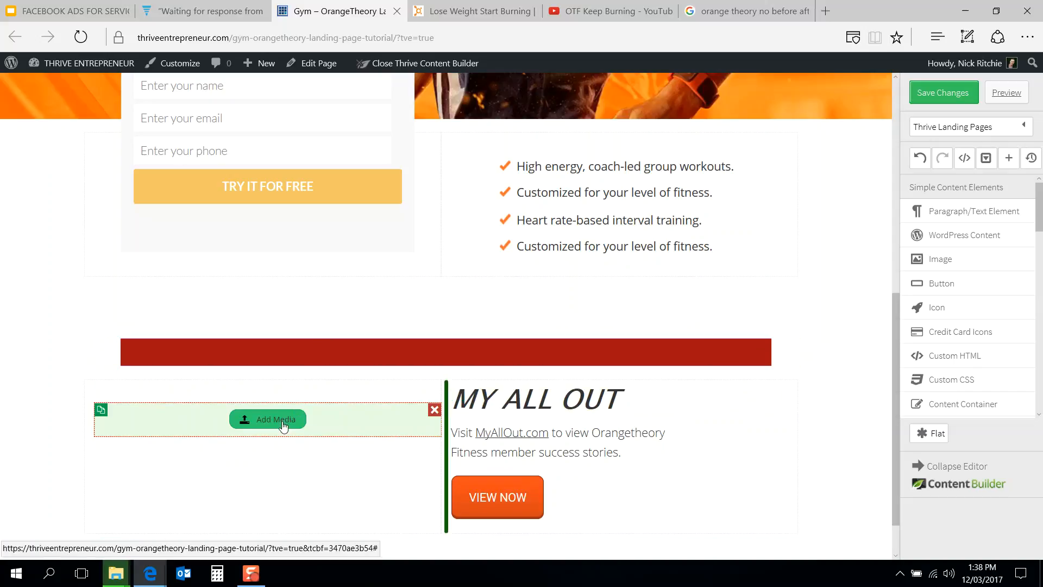
{"action": "left_click", "coordinate": [615, 248]}
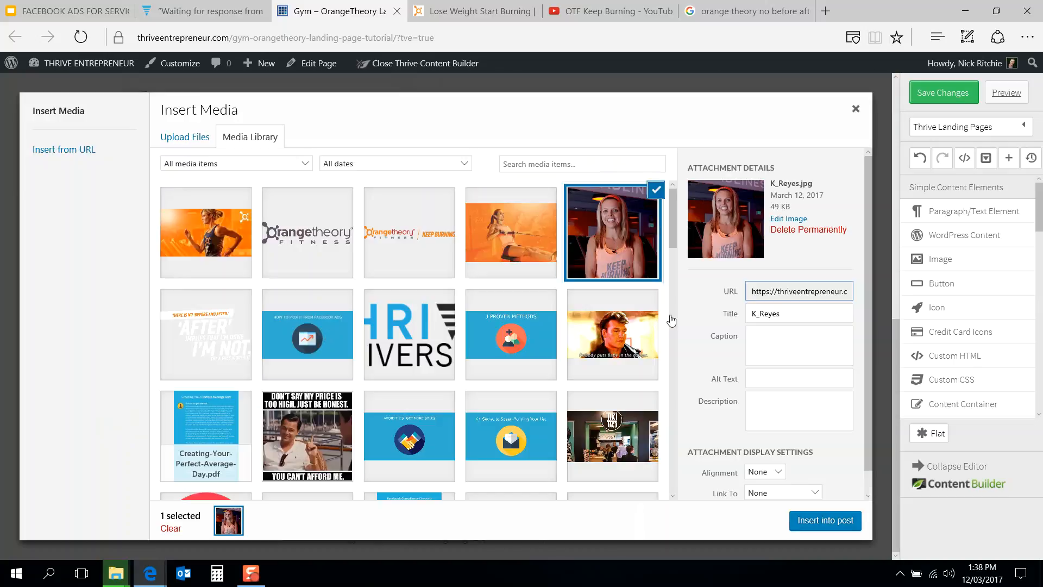
{"action": "left_click", "coordinate": [826, 521]}
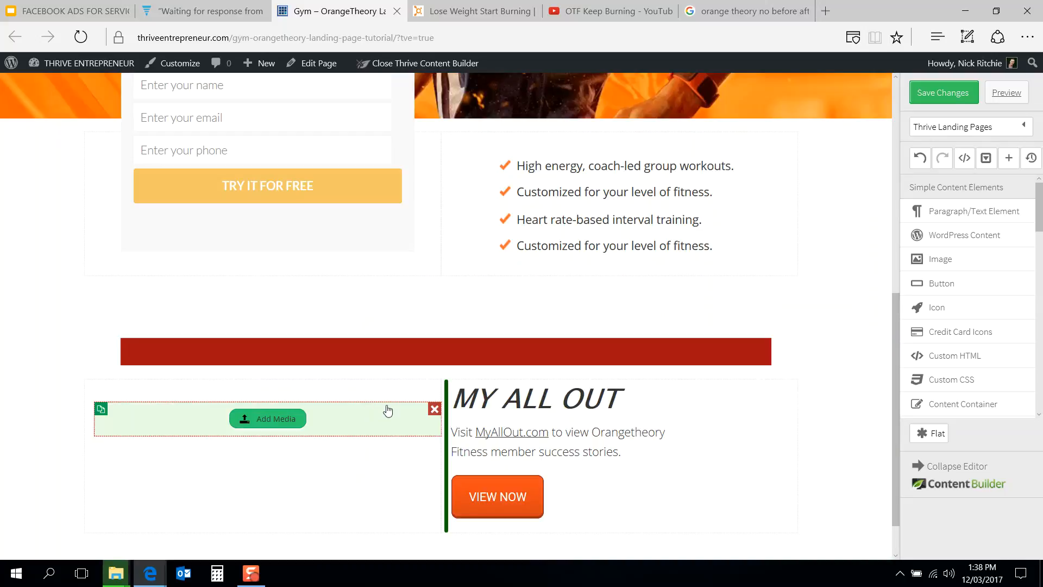
{"action": "left_click_drag", "start_coordinate": [394, 428], "coordinate": [379, 357]}
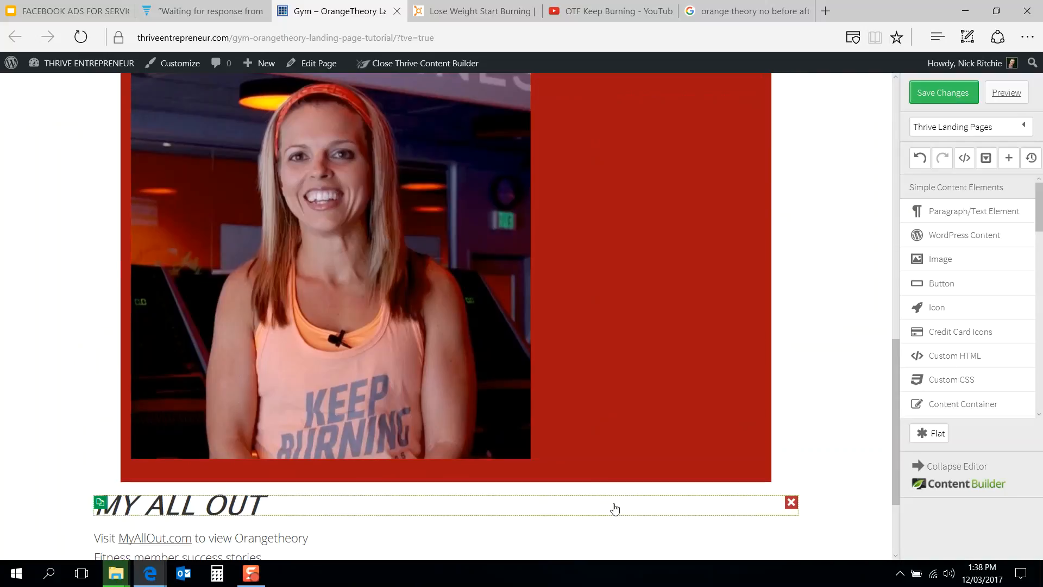
Step: Move the MY ALL OUT heading, text and VIEW NOW button into the red box beside the photo
{"action": "left_click_drag", "start_coordinate": [544, 516], "coordinate": [592, 226]}
{"action": "left_click_drag", "start_coordinate": [243, 453], "coordinate": [580, 217]}
{"action": "scroll", "coordinate": [562, 319], "scroll_direction": "down", "scroll_amount": 3}
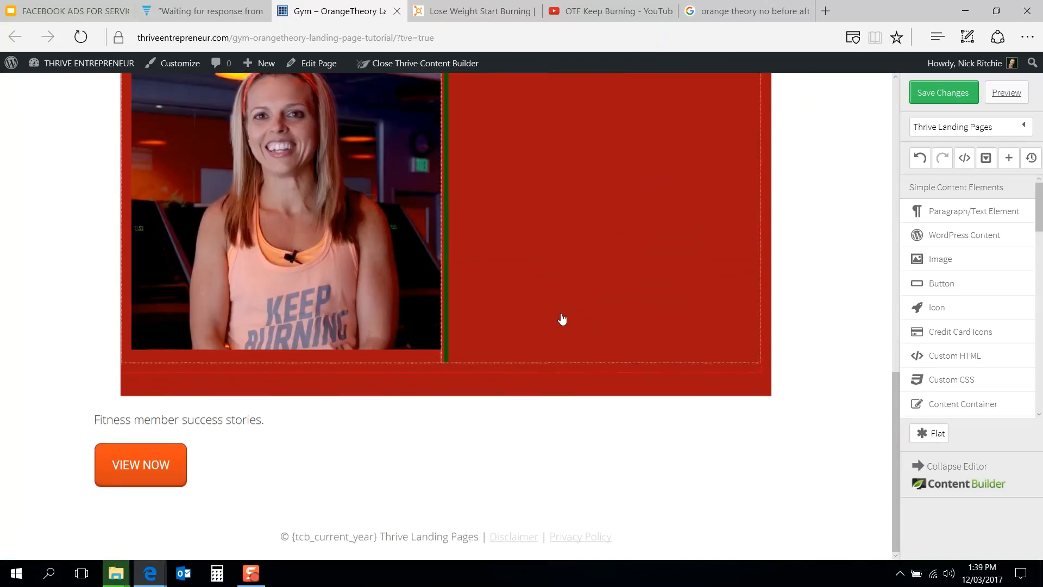
{"action": "left_click_drag", "start_coordinate": [207, 436], "coordinate": [593, 158]}
{"action": "left_click_drag", "start_coordinate": [153, 543], "coordinate": [559, 175]}
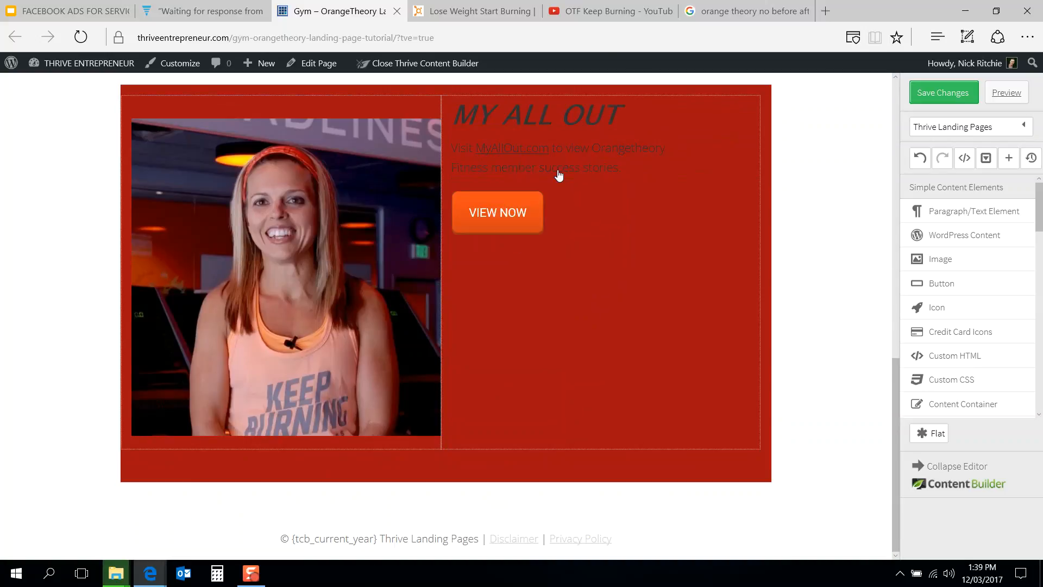
Step: Change the red content box's background colour to a brighter red
{"action": "left_click", "coordinate": [390, 96]}
{"action": "left_click", "coordinate": [129, 125]}
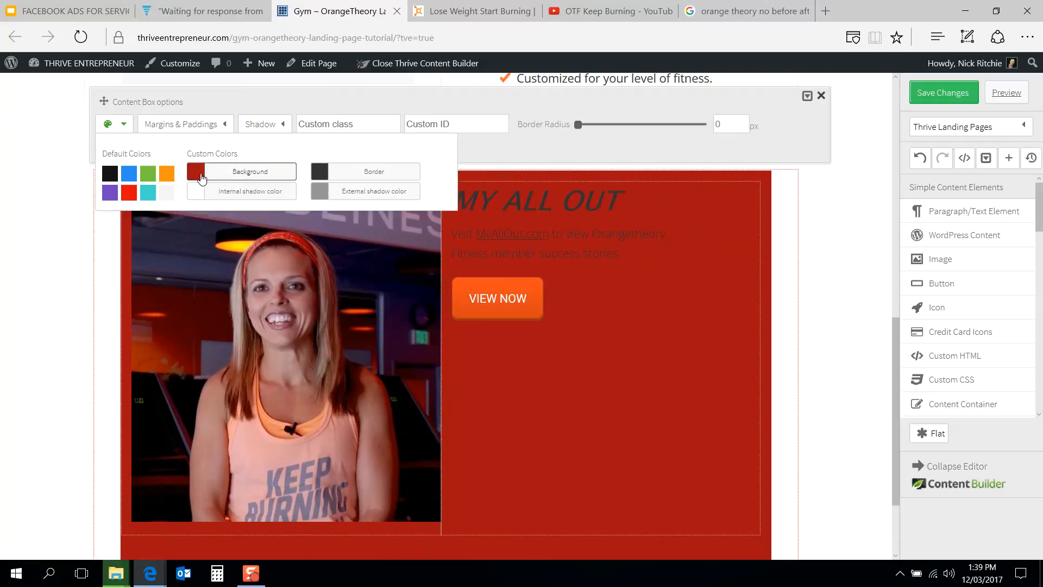
{"action": "left_click", "coordinate": [197, 172]}
{"action": "scroll", "coordinate": [408, 102], "scroll_direction": "up", "scroll_amount": 3}
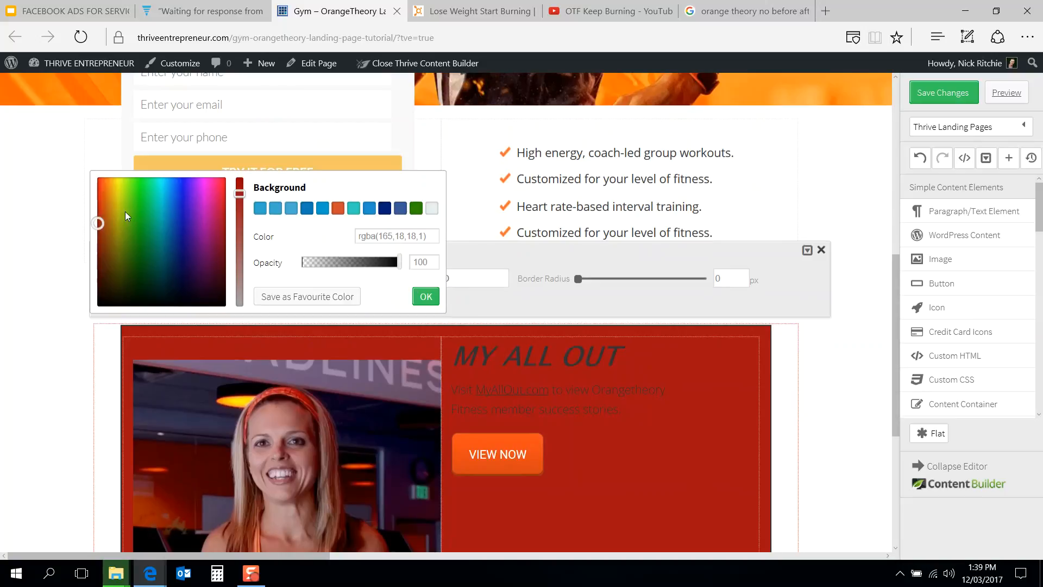
{"action": "left_click", "coordinate": [97, 176]}
{"action": "left_click_drag", "start_coordinate": [96, 175], "coordinate": [716, 338]}
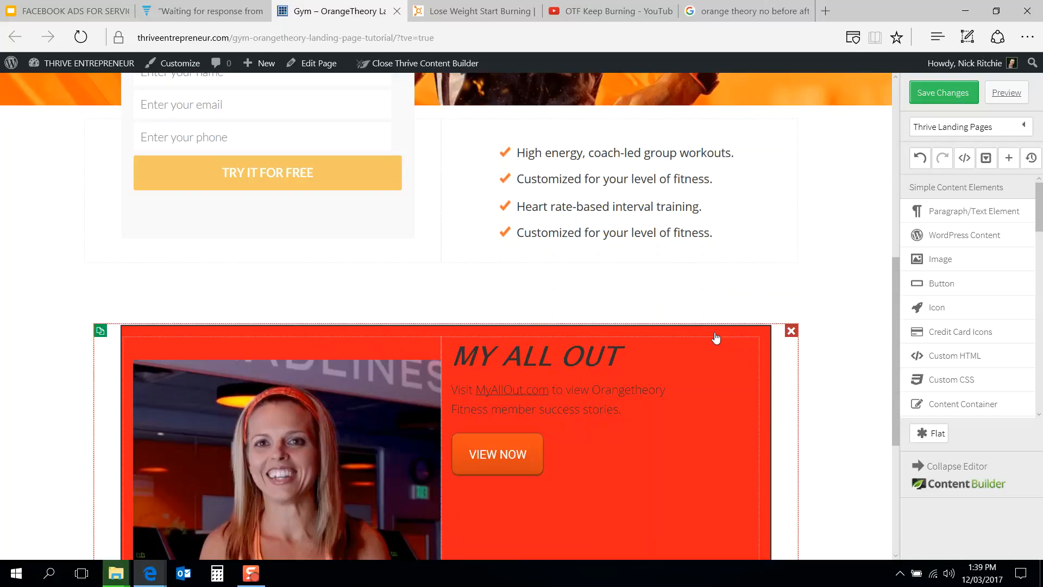
{"action": "left_click", "coordinate": [714, 338]}
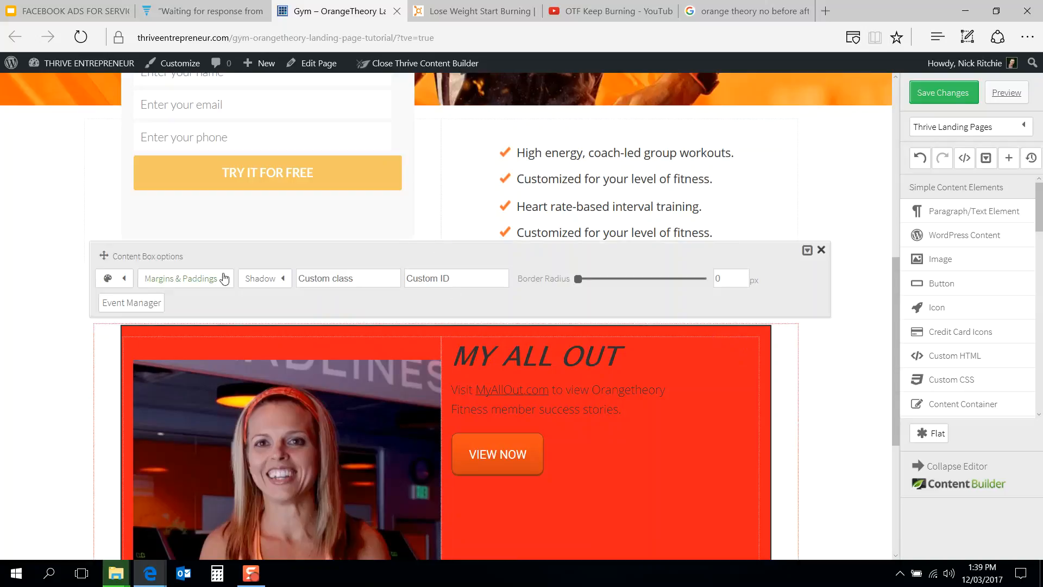
Step: Try to change the content box's background colour by entering 000 and then picking white
{"action": "left_click", "coordinate": [124, 281]}
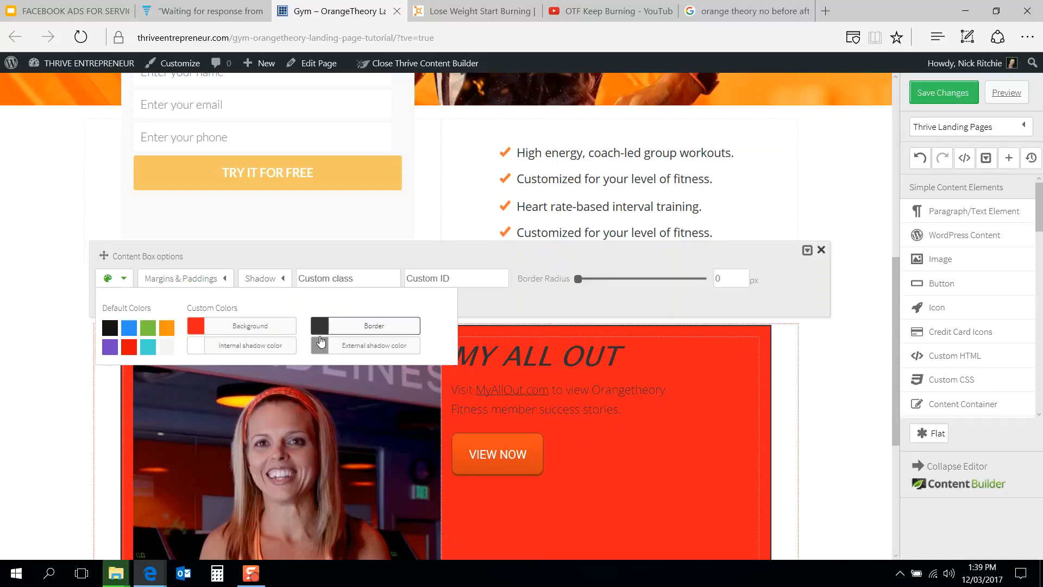
{"action": "left_click", "coordinate": [195, 326]}
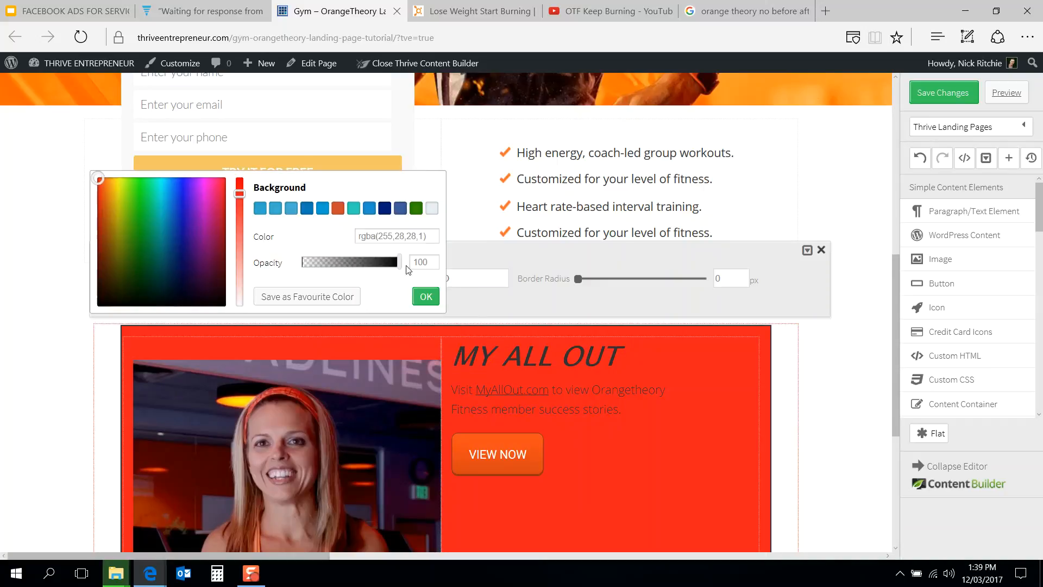
{"action": "key", "text": "ctrl+a"}
{"action": "type", "text": "Visit MyAllOut.com to view Orangetheory Fitness member success stories"}
{"action": "key", "text": "ctrl+z"}
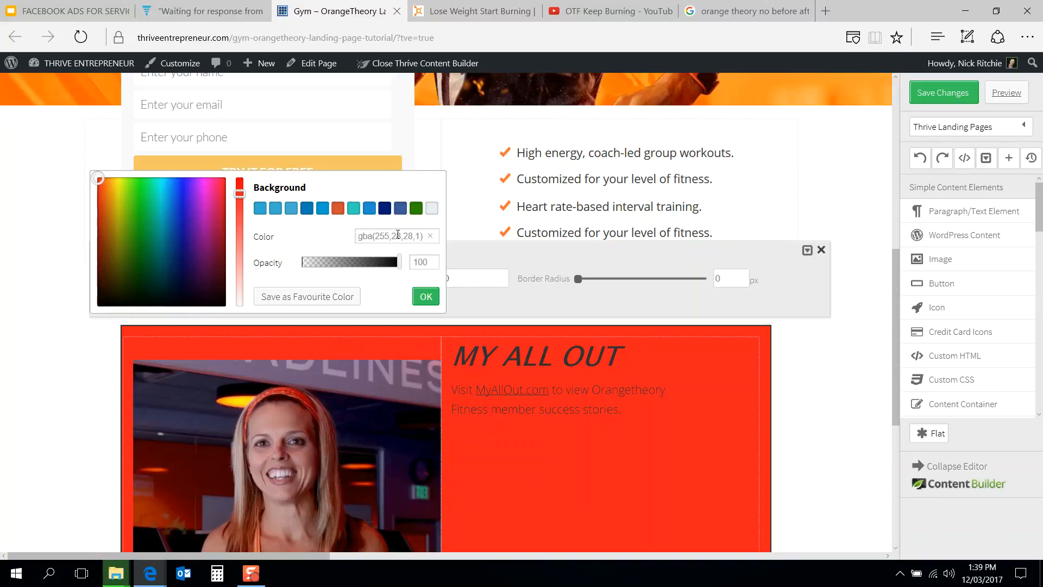
{"action": "key", "text": "ctrl+a"}
{"action": "type", "text": "000"}
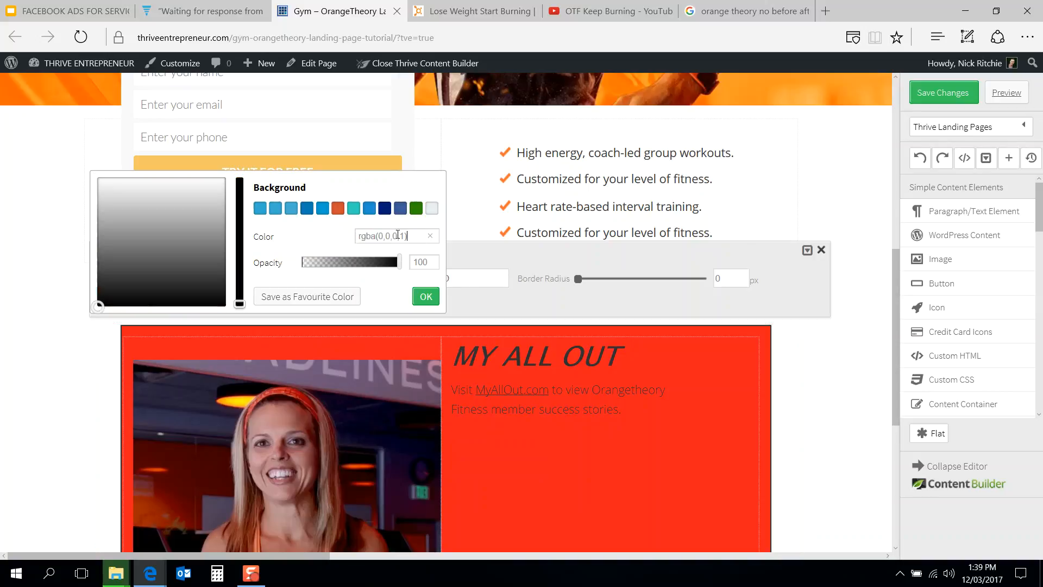
{"action": "left_click_drag", "start_coordinate": [103, 304], "coordinate": [98, 177]}
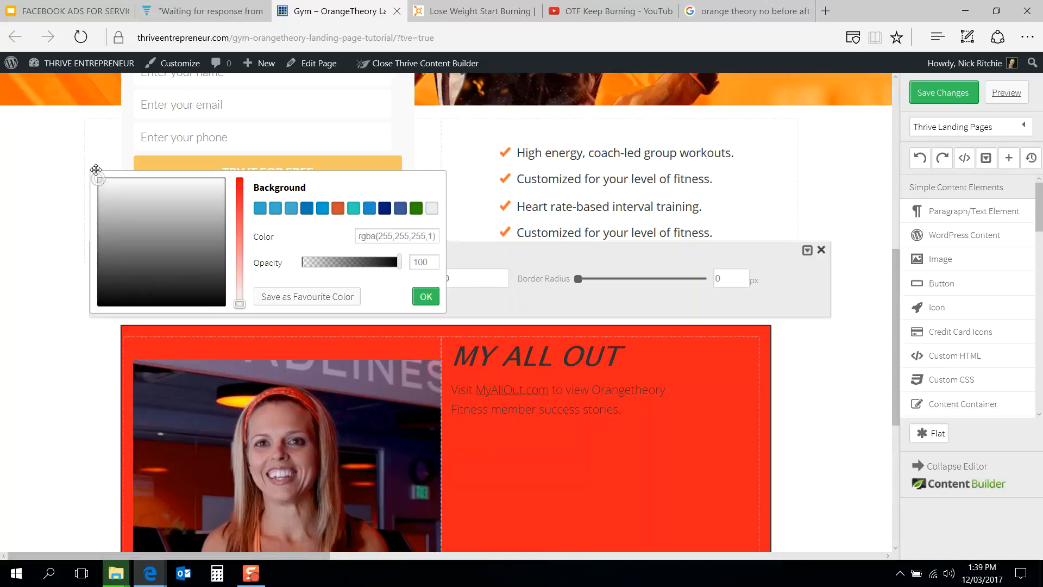
{"action": "left_click", "coordinate": [425, 296]}
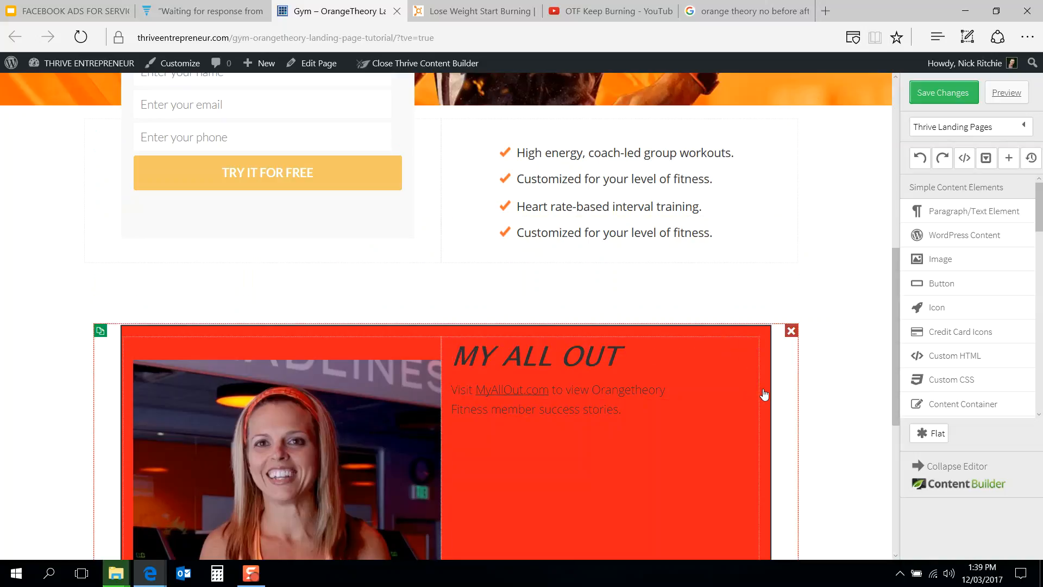
Step: Try to set the content box's background colour to 00000
{"action": "left_click", "coordinate": [530, 309]}
{"action": "left_click", "coordinate": [123, 280]}
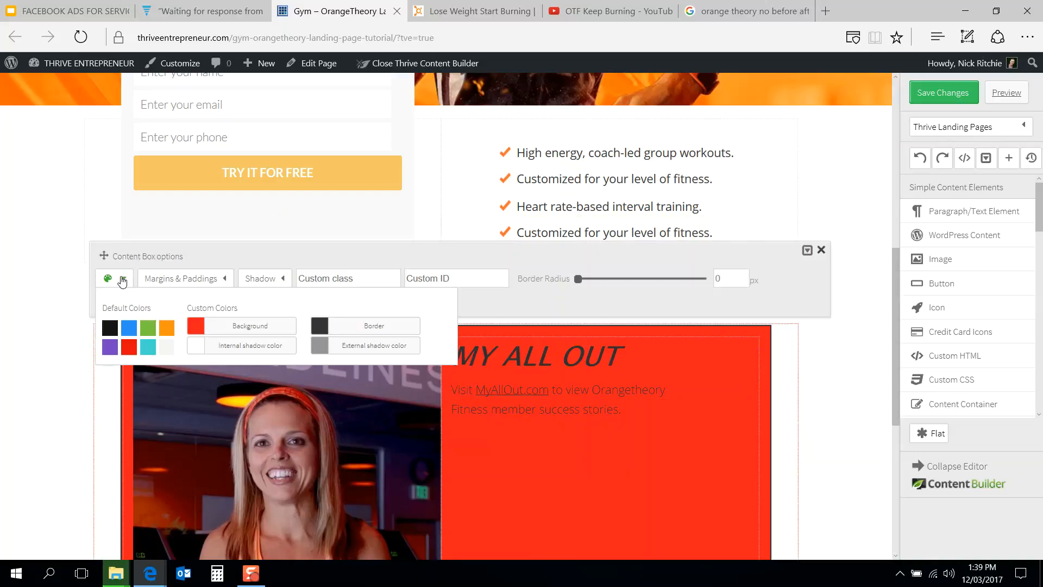
{"action": "left_click", "coordinate": [198, 329]}
{"action": "left_click", "coordinate": [387, 235]}
{"action": "type", "text": "00000"}
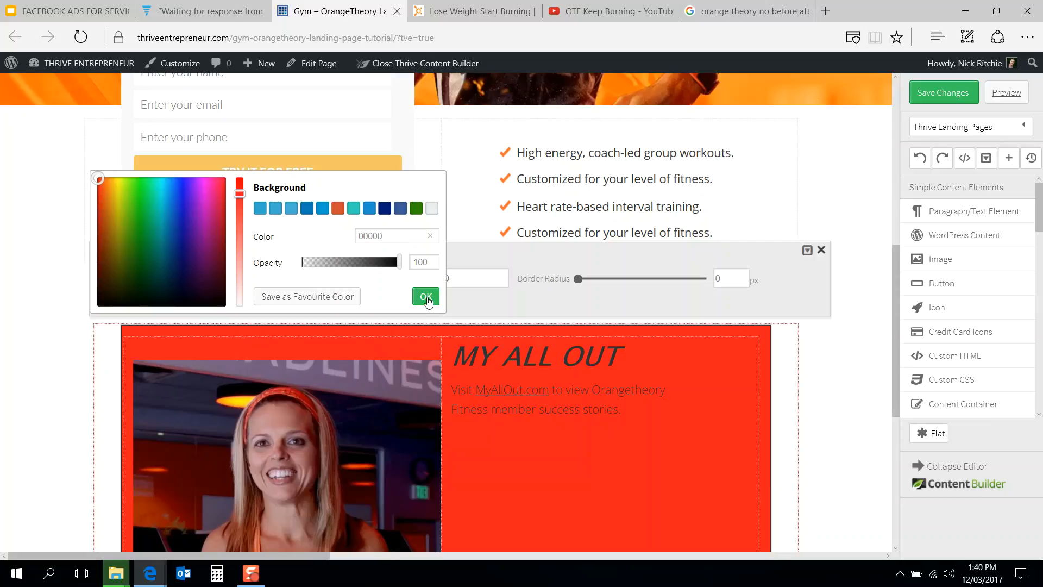
{"action": "left_click", "coordinate": [427, 297]}
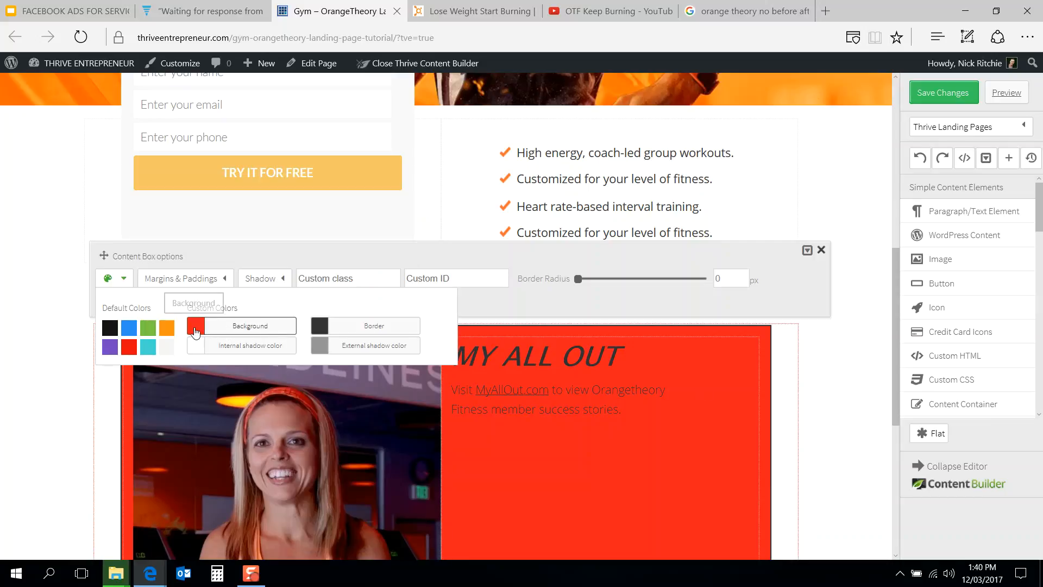
Step: Set the content box's background colour to an off-white, rgba(255,247,247,1)
{"action": "left_click", "coordinate": [196, 327]}
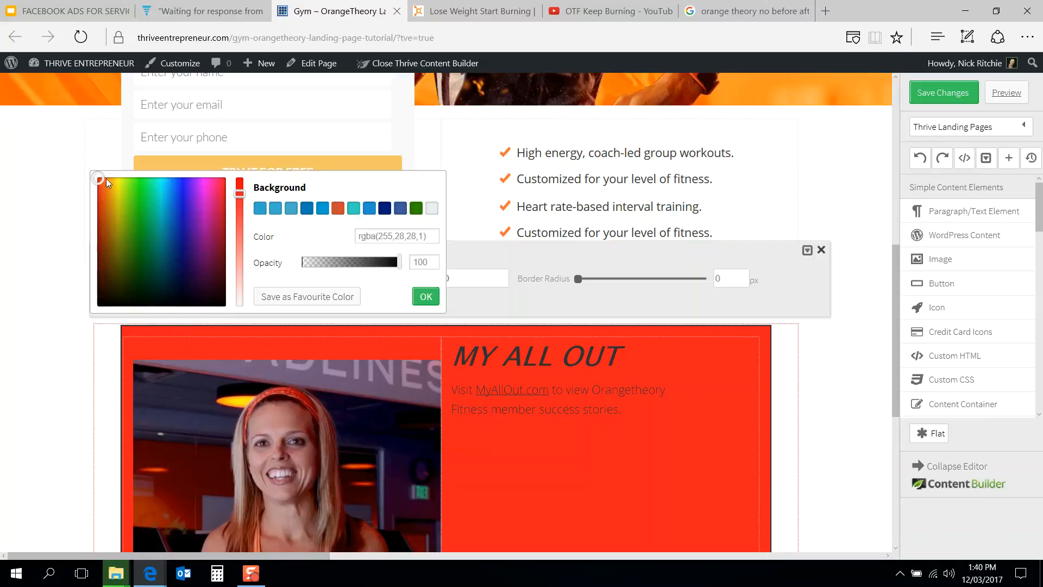
{"action": "left_click", "coordinate": [191, 216]}
{"action": "triple_click", "coordinate": [403, 234]}
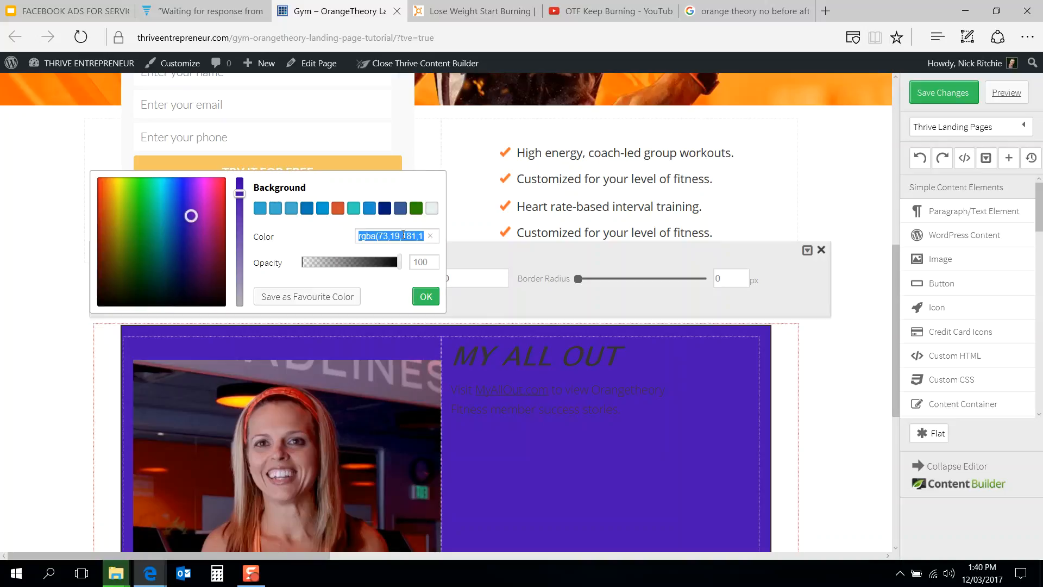
{"action": "type", "text": "0000"}
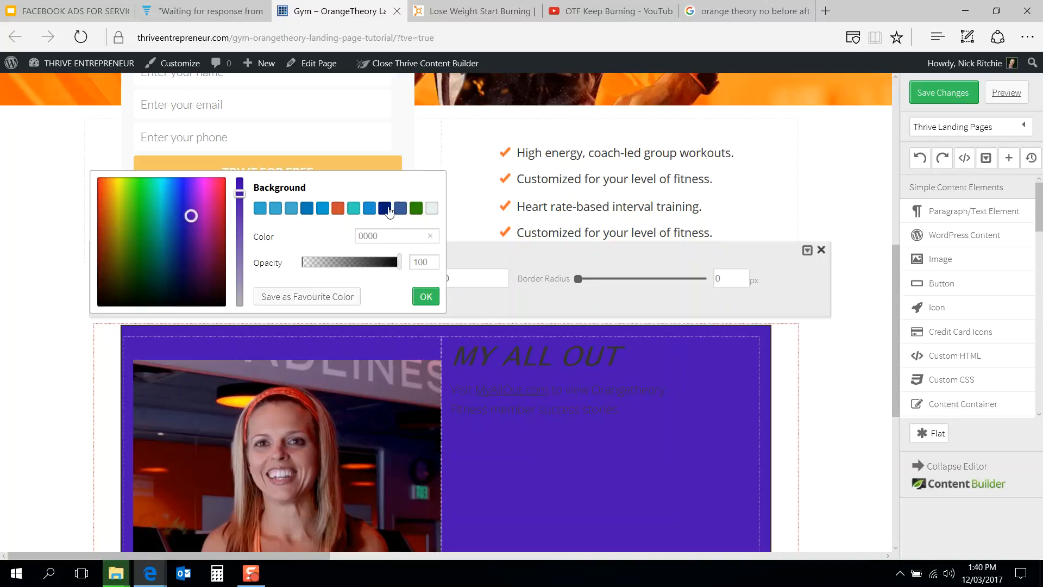
{"action": "left_click", "coordinate": [433, 208]}
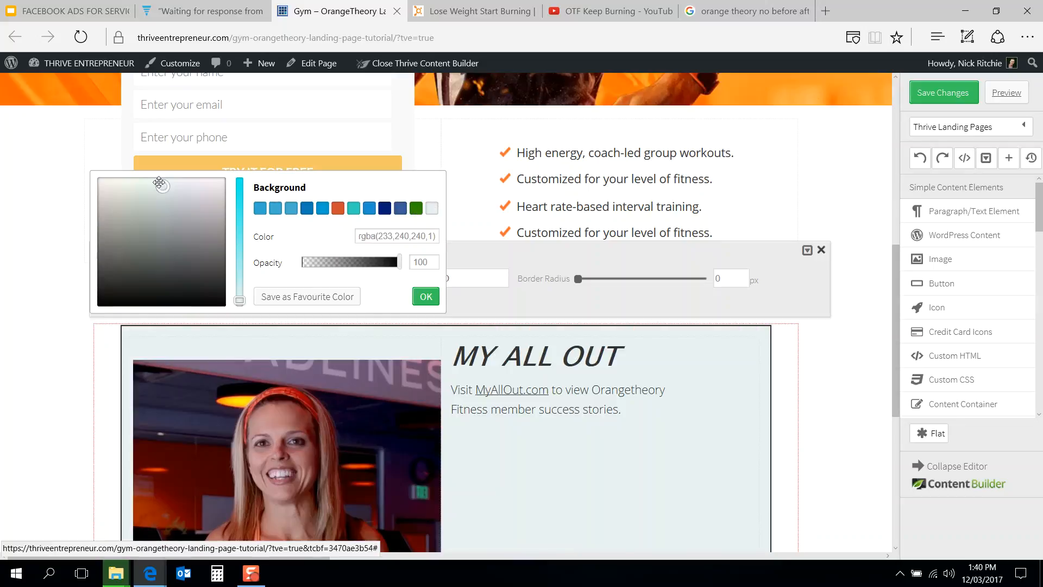
{"action": "left_click_drag", "start_coordinate": [83, 174], "coordinate": [84, 173]}
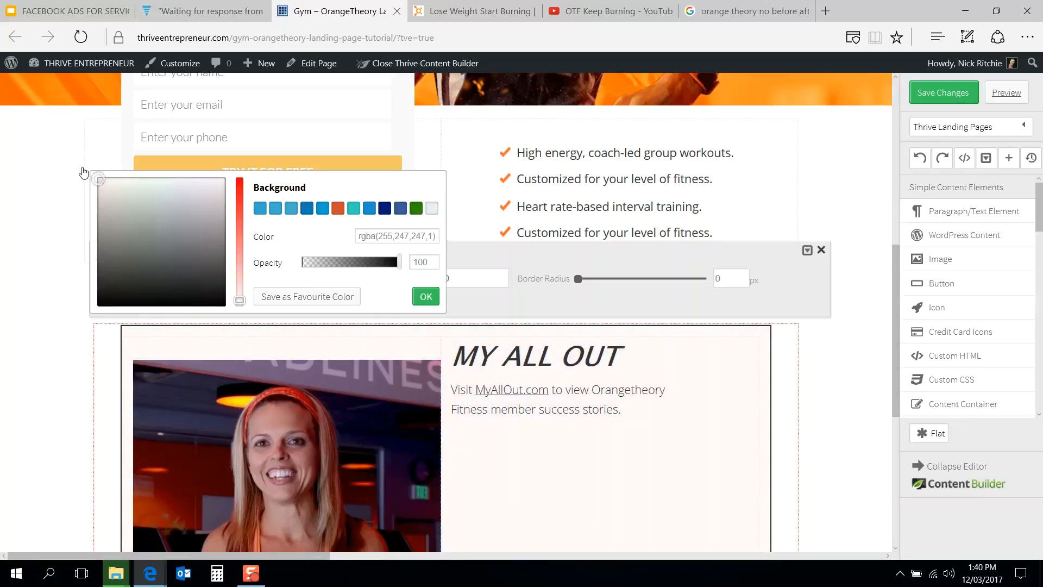
{"action": "left_click", "coordinate": [425, 296]}
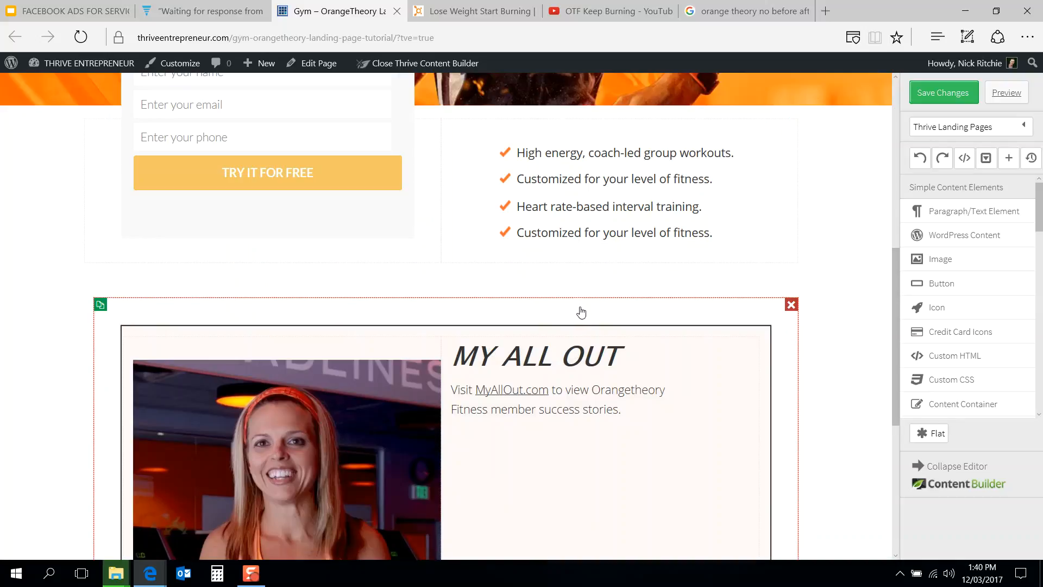
Step: Compare the styled section with the MY ALL OUT block on the Orangetheory page
{"action": "scroll", "coordinate": [581, 312], "scroll_direction": "down", "scroll_amount": 3}
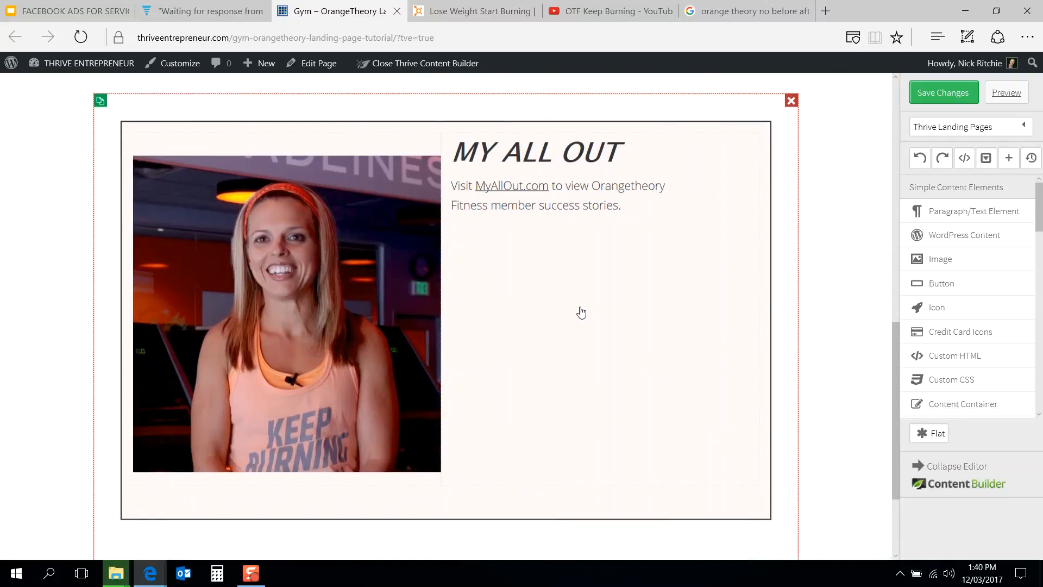
{"action": "left_click", "coordinate": [446, 4]}
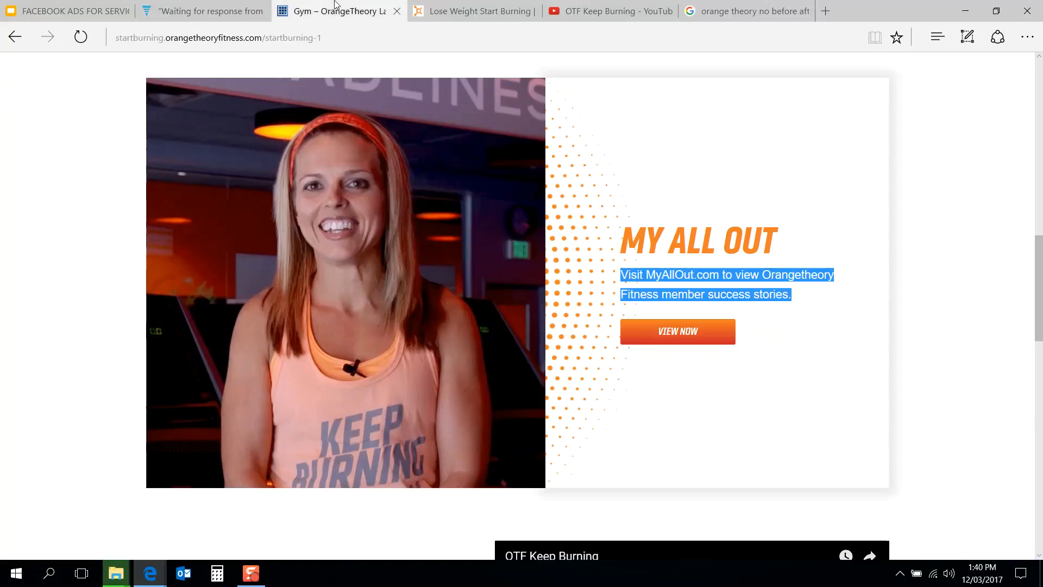
{"action": "left_click", "coordinate": [331, 10]}
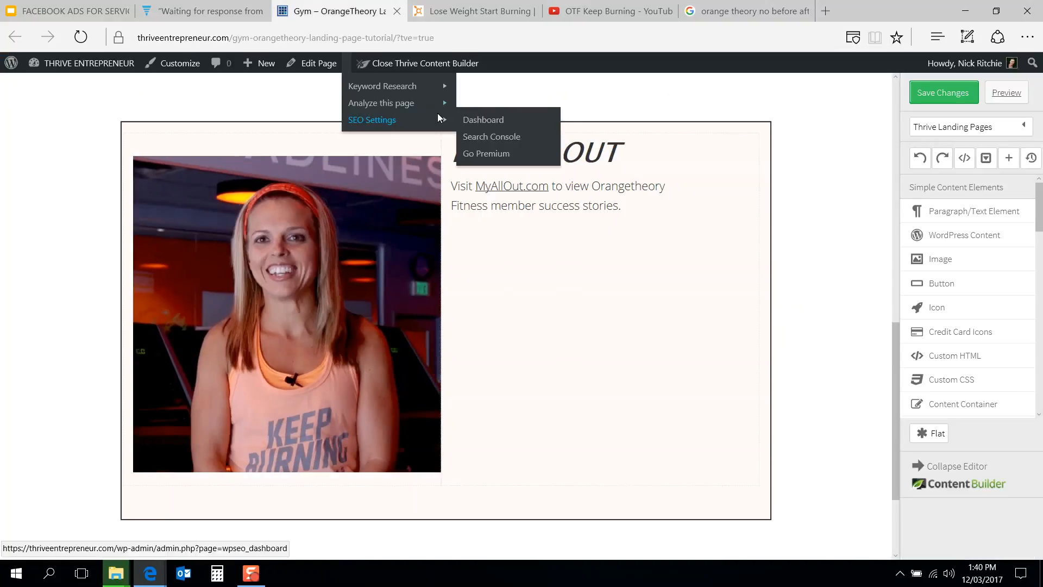
Step: Set the content box's external shadow colour to a dark grey, rgba(58,58,58,0.42), keeping the border radius at 0
{"action": "left_click", "coordinate": [780, 186]}
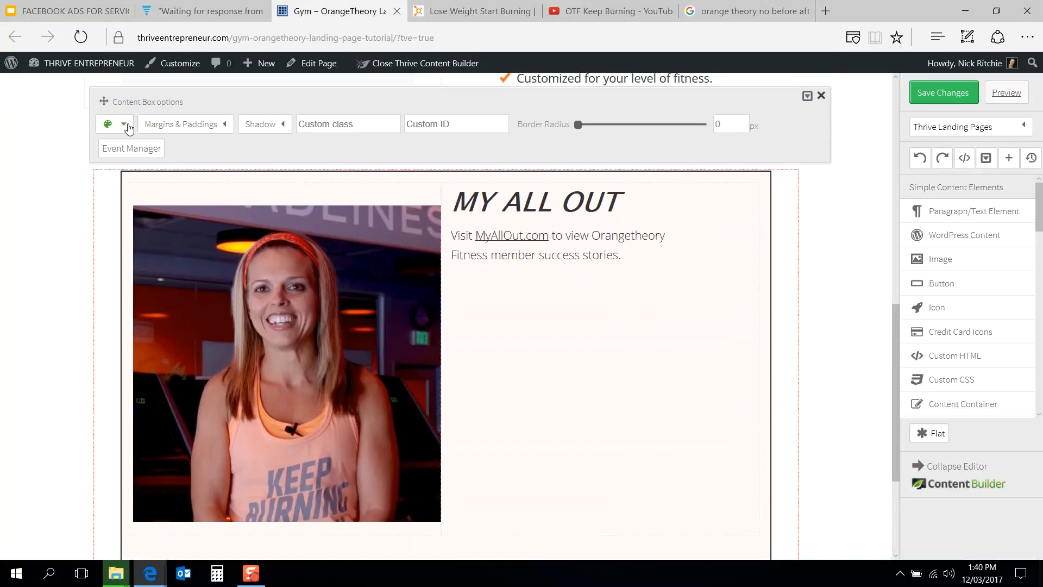
{"action": "left_click", "coordinate": [126, 125]}
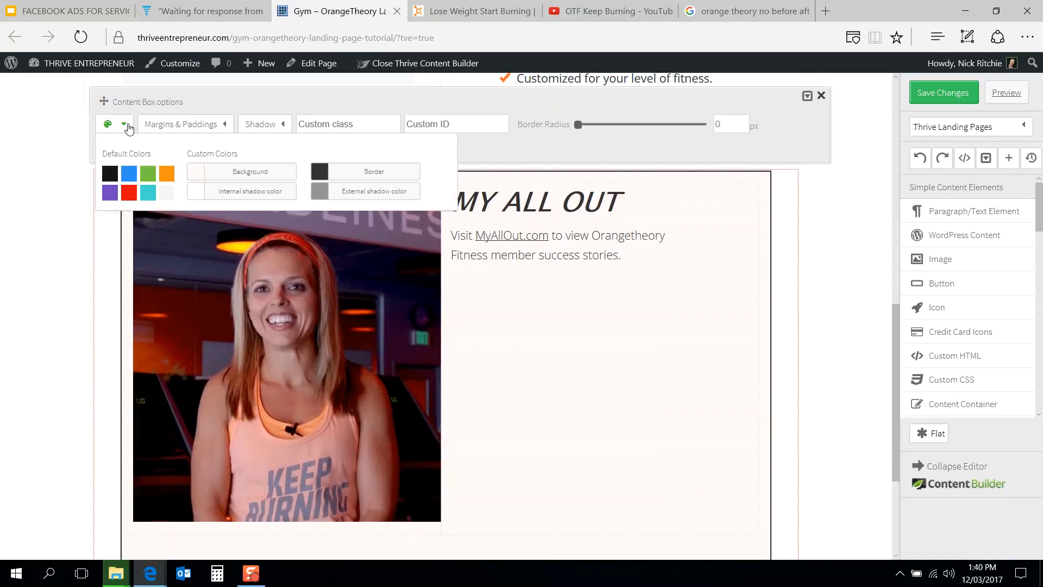
{"action": "left_click", "coordinate": [259, 193]}
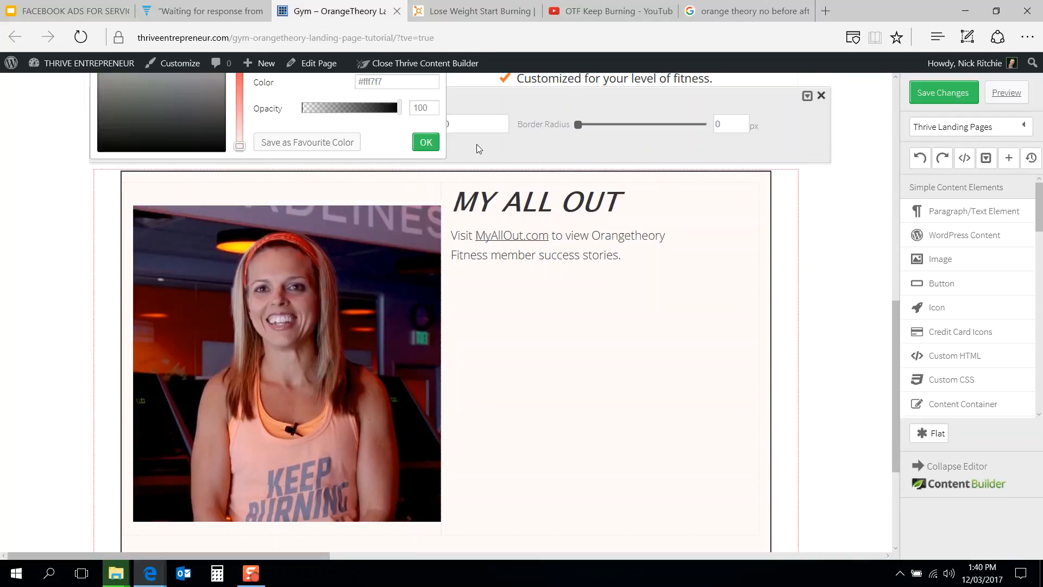
{"action": "left_click", "coordinate": [425, 141]}
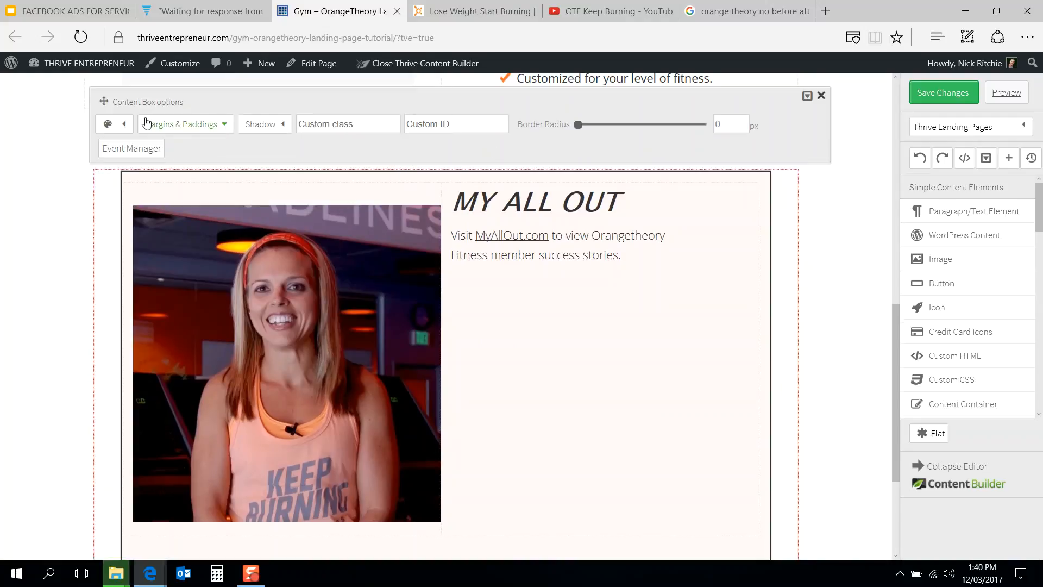
{"action": "left_click", "coordinate": [114, 126]}
{"action": "left_click", "coordinate": [325, 197]}
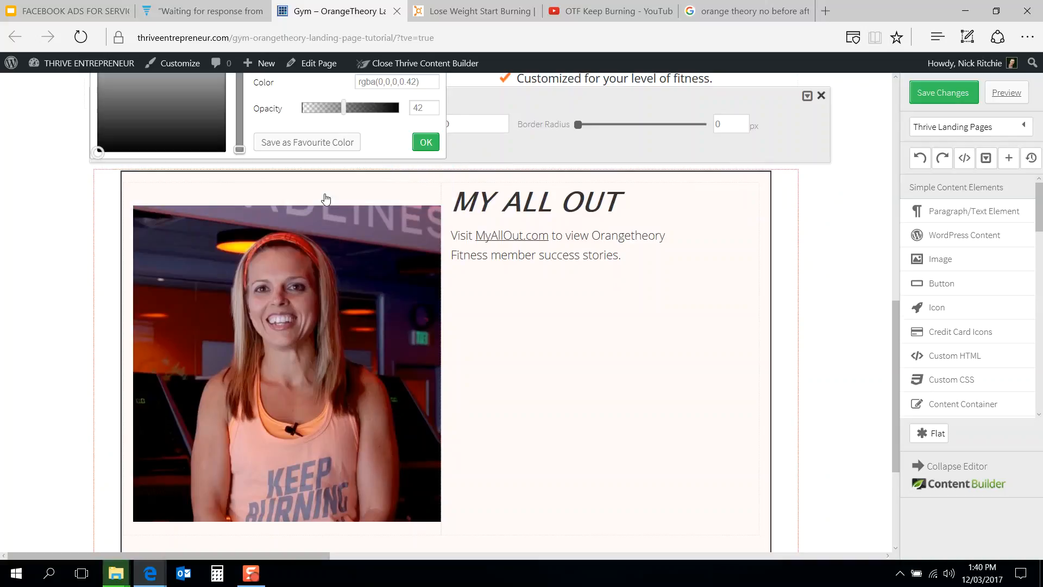
{"action": "left_click", "coordinate": [100, 125]}
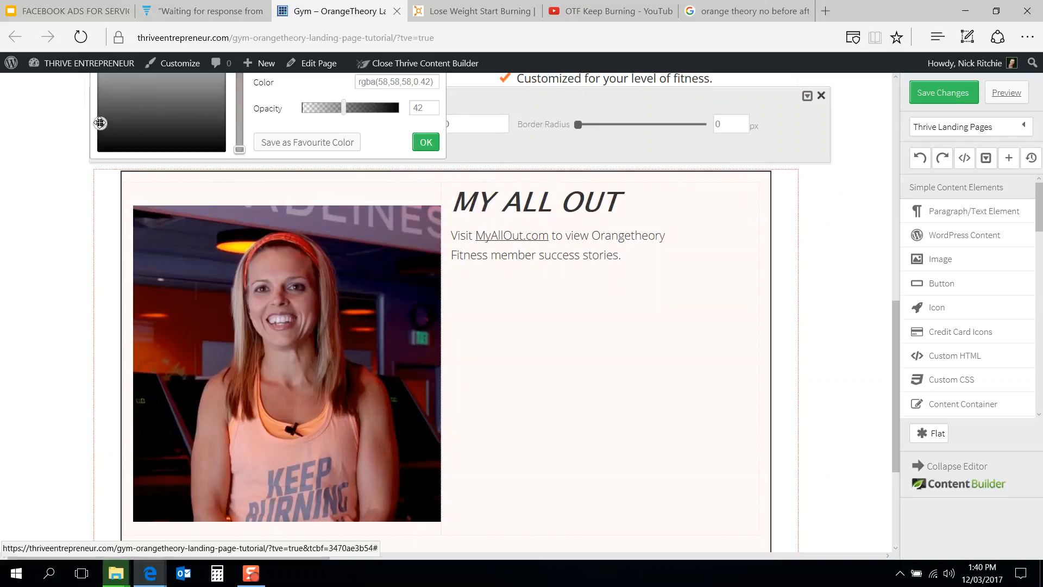
{"action": "left_click", "coordinate": [432, 150]}
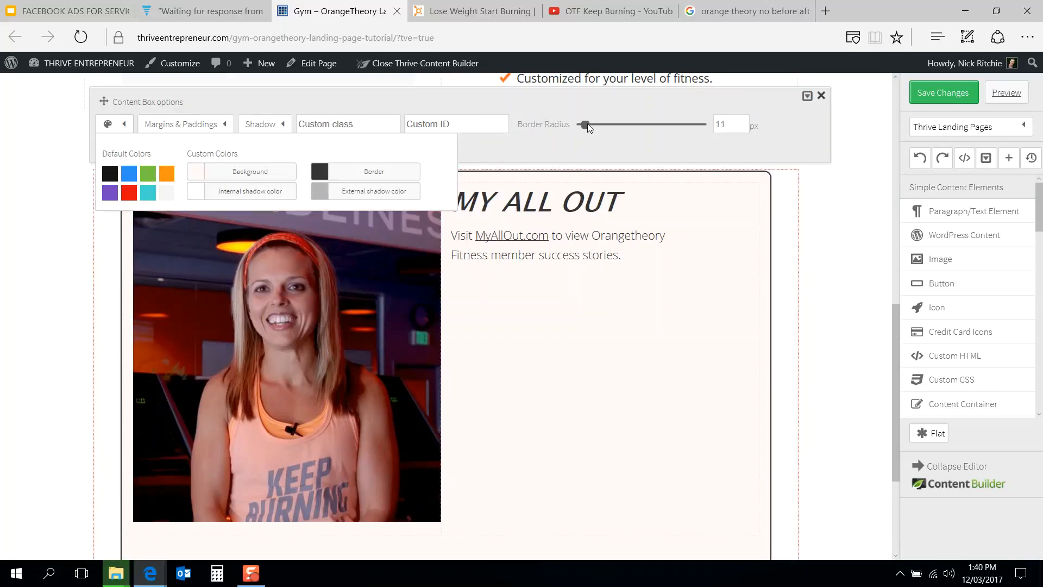
{"action": "left_click_drag", "start_coordinate": [587, 123], "coordinate": [575, 122]}
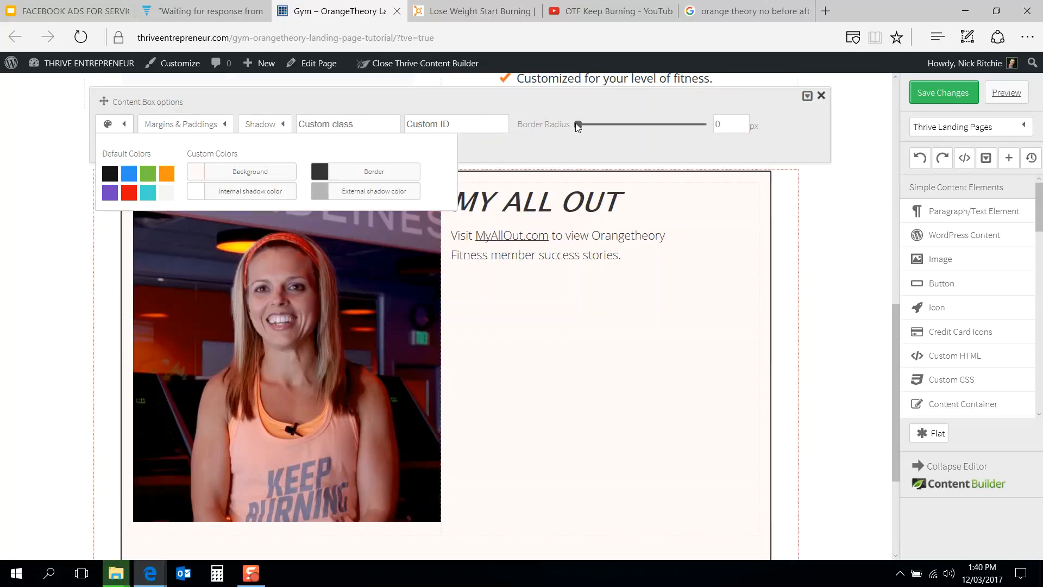
Step: Apply a medium external shadow to the content box, clearing the internal shadow
{"action": "left_click", "coordinate": [262, 122]}
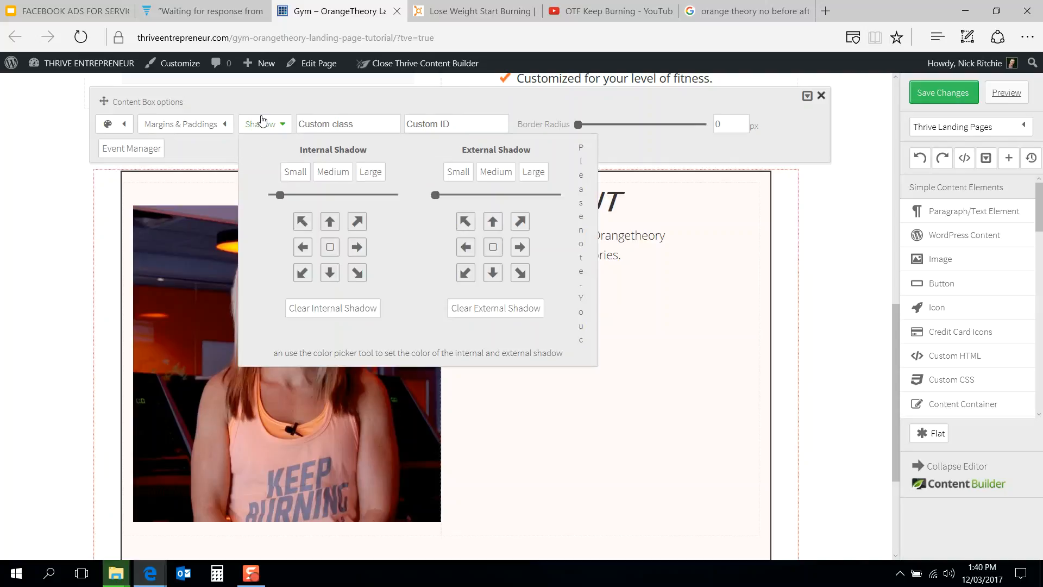
{"action": "left_click", "coordinate": [328, 184]}
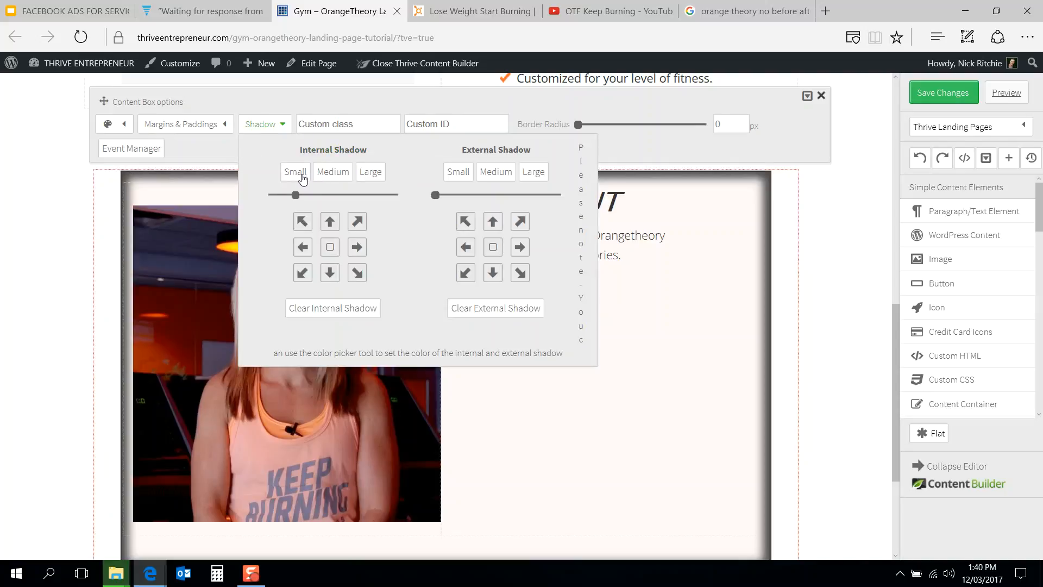
{"action": "left_click", "coordinate": [342, 311]}
{"action": "left_click", "coordinate": [497, 172]}
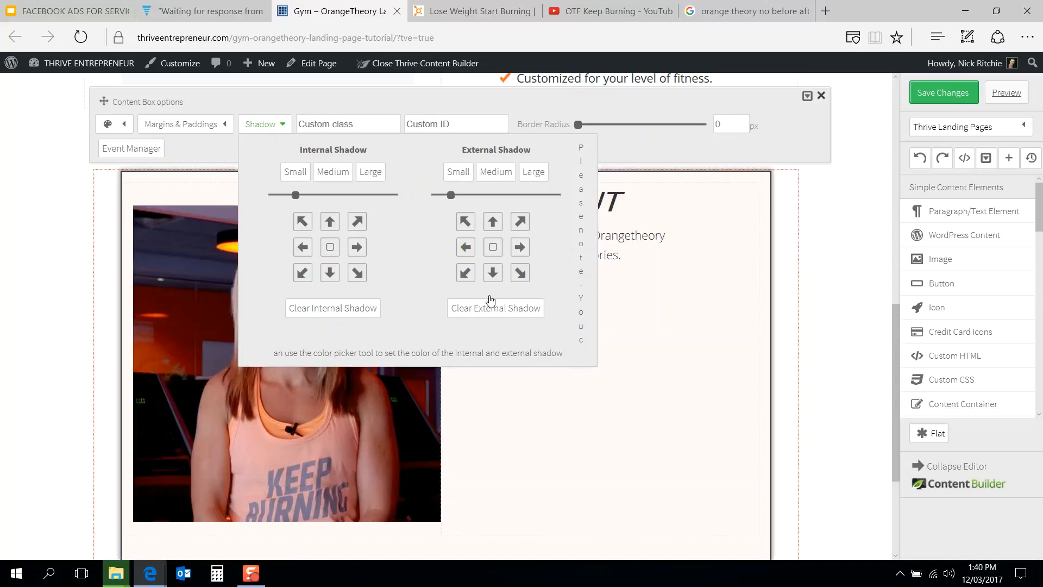
Step: Set the content box's border colour to white #ffffff and save it as a favourite colour
{"action": "left_click", "coordinate": [123, 126]}
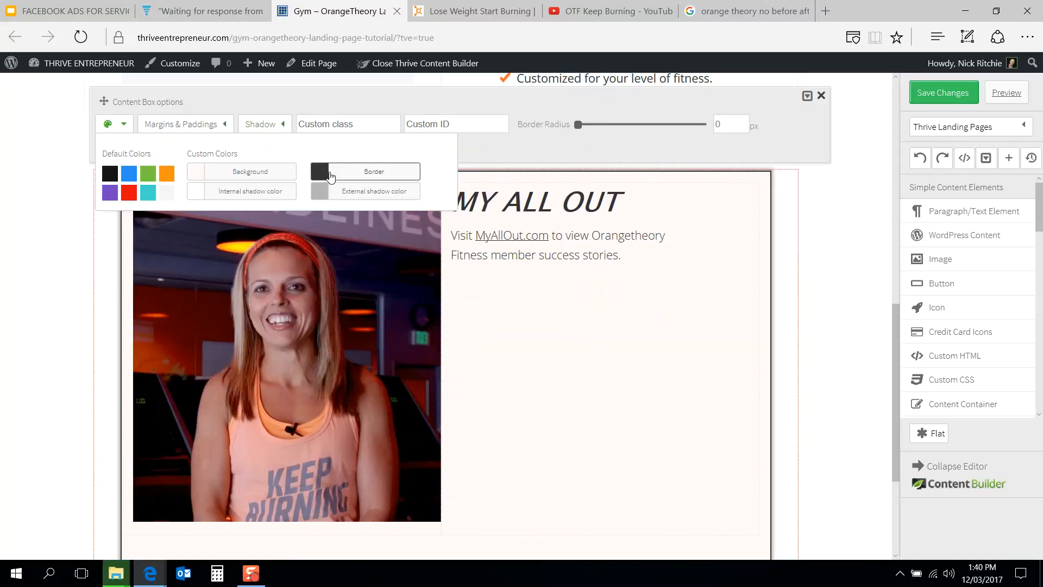
{"action": "left_click", "coordinate": [330, 177]}
{"action": "scroll", "coordinate": [356, 133], "scroll_direction": "up", "scroll_amount": 3}
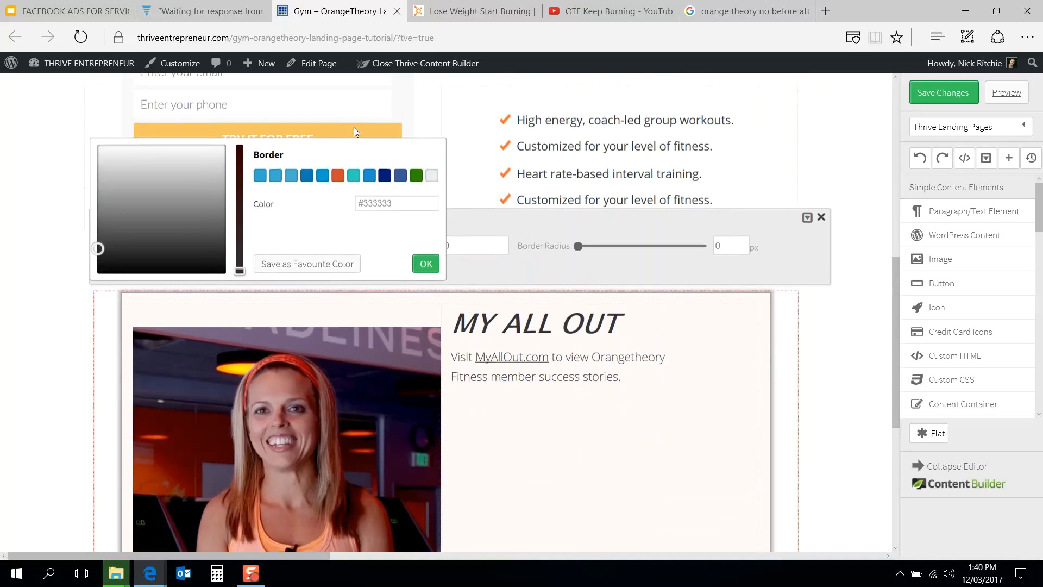
{"action": "left_click_drag", "start_coordinate": [101, 248], "coordinate": [95, 141]}
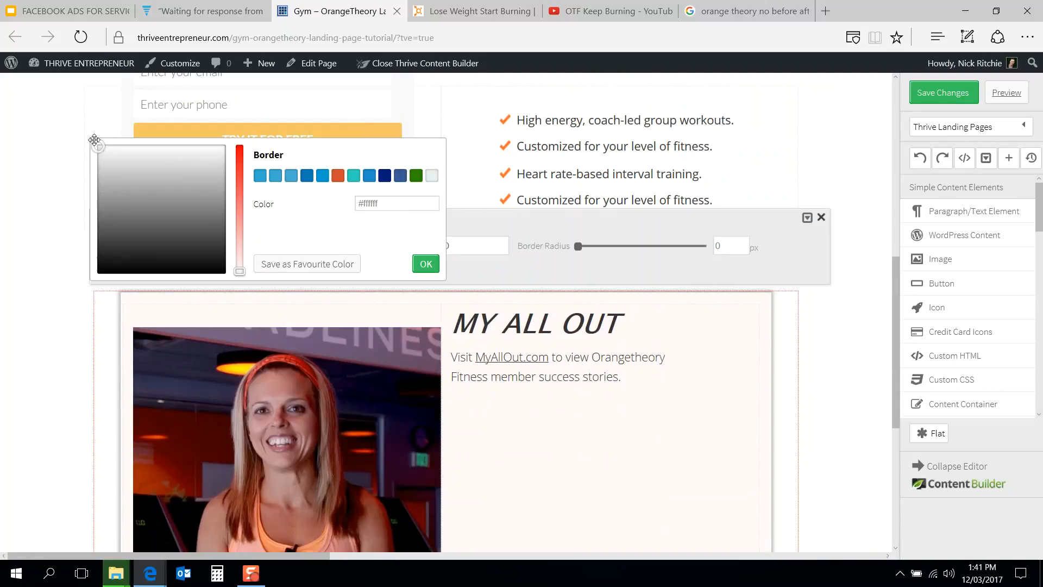
{"action": "left_click", "coordinate": [310, 265]}
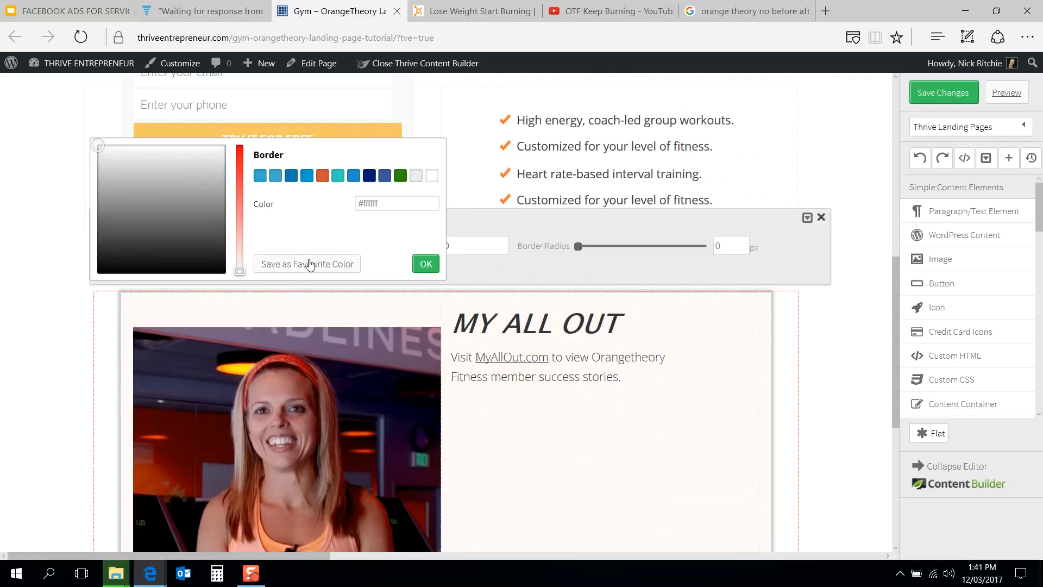
{"action": "left_click", "coordinate": [426, 264]}
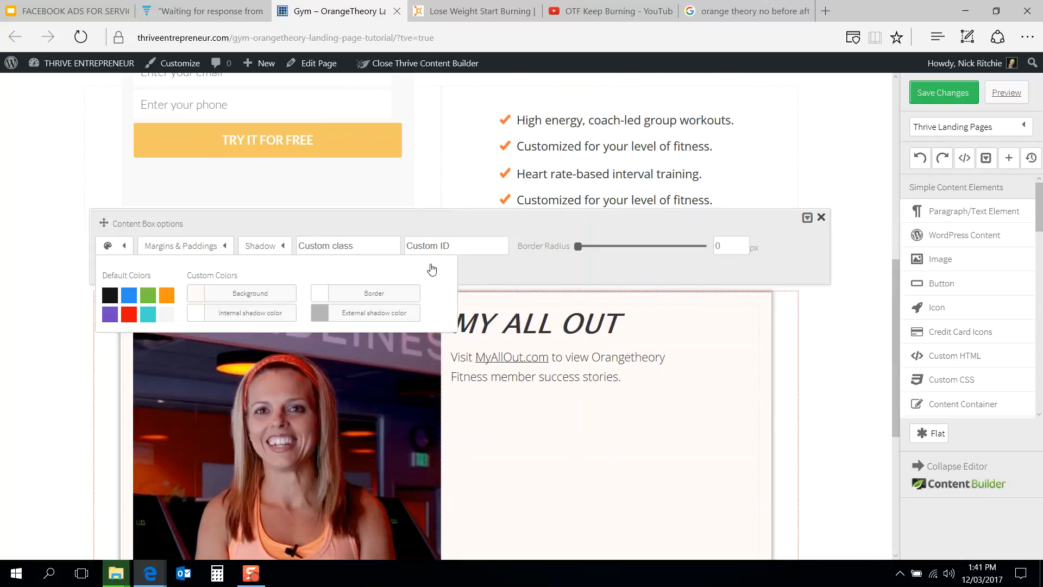
Step: Set the content box's background colour to pure white
{"action": "left_click", "coordinate": [205, 299]}
{"action": "left_click", "coordinate": [432, 177]}
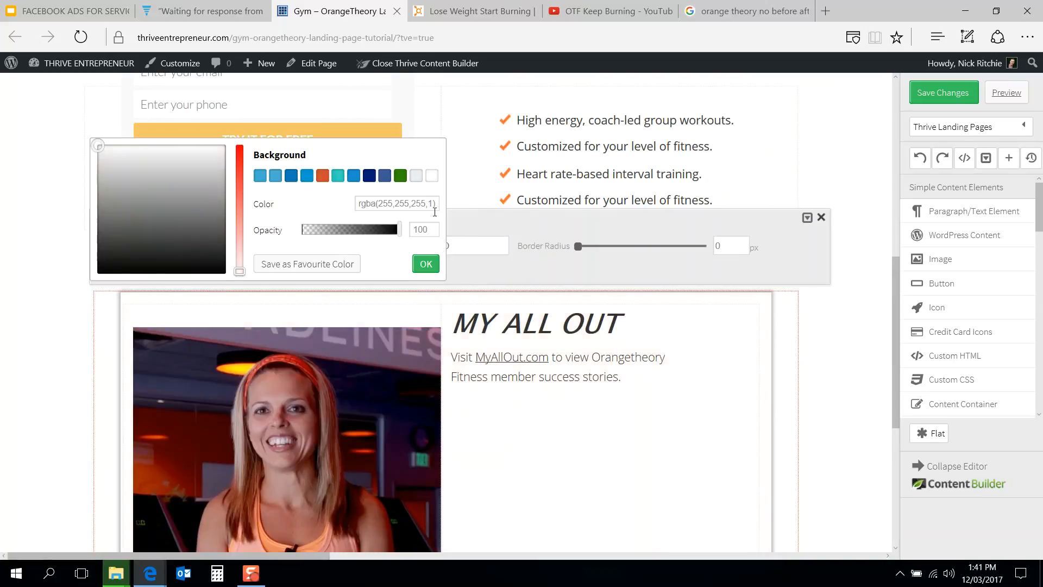
{"action": "left_click", "coordinate": [426, 264]}
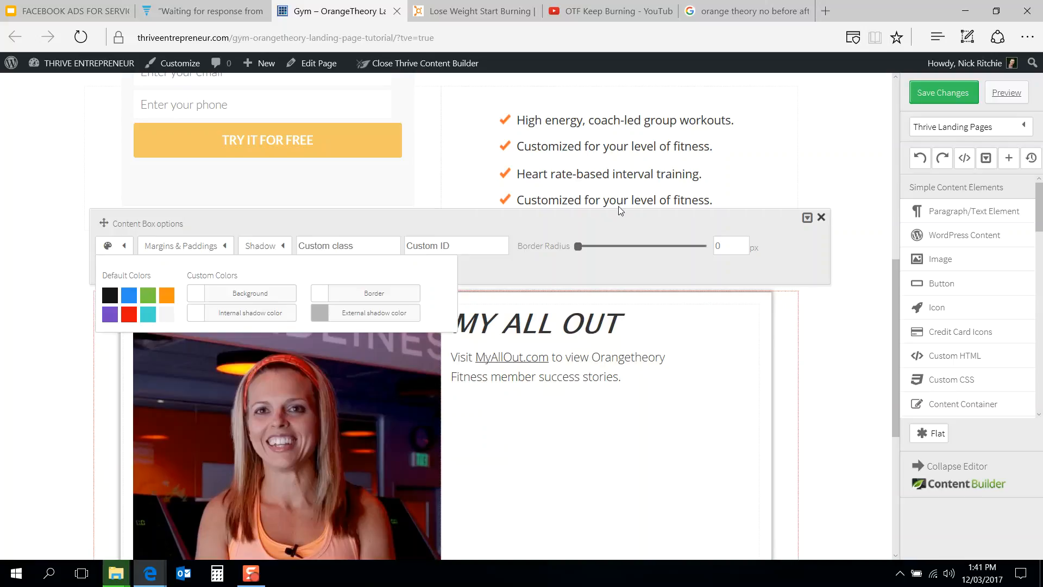
Step: Set the content box's external shadow to Large after checking the reference page
{"action": "left_click", "coordinate": [459, 8]}
{"action": "left_click", "coordinate": [332, 10]}
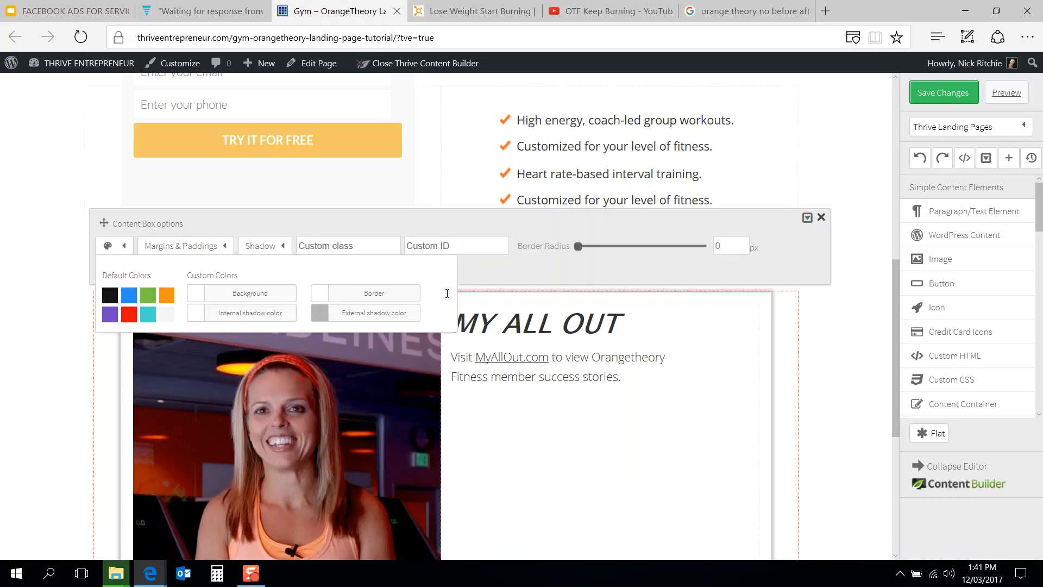
{"action": "left_click", "coordinate": [270, 250]}
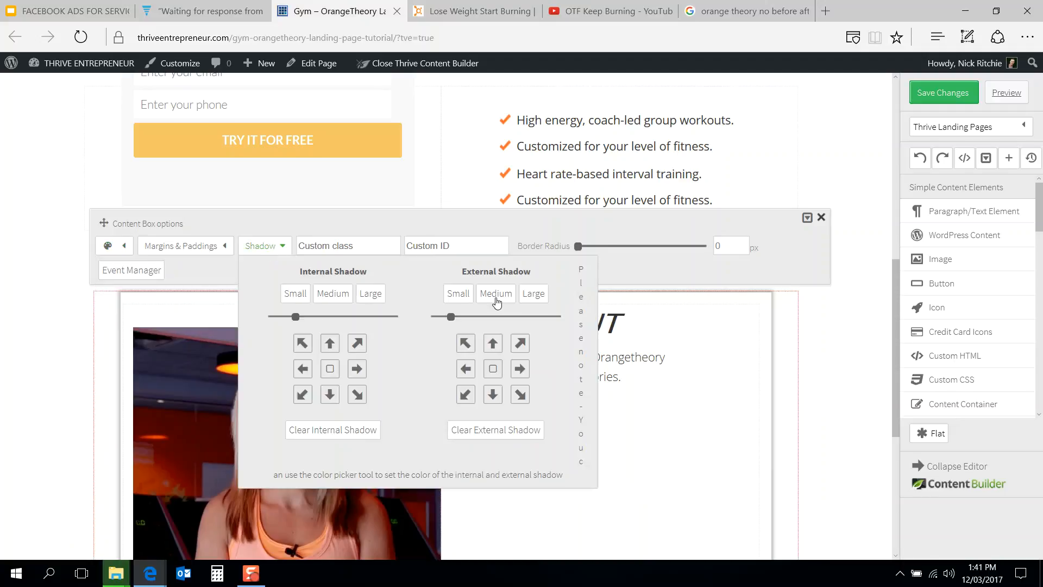
{"action": "left_click", "coordinate": [532, 294]}
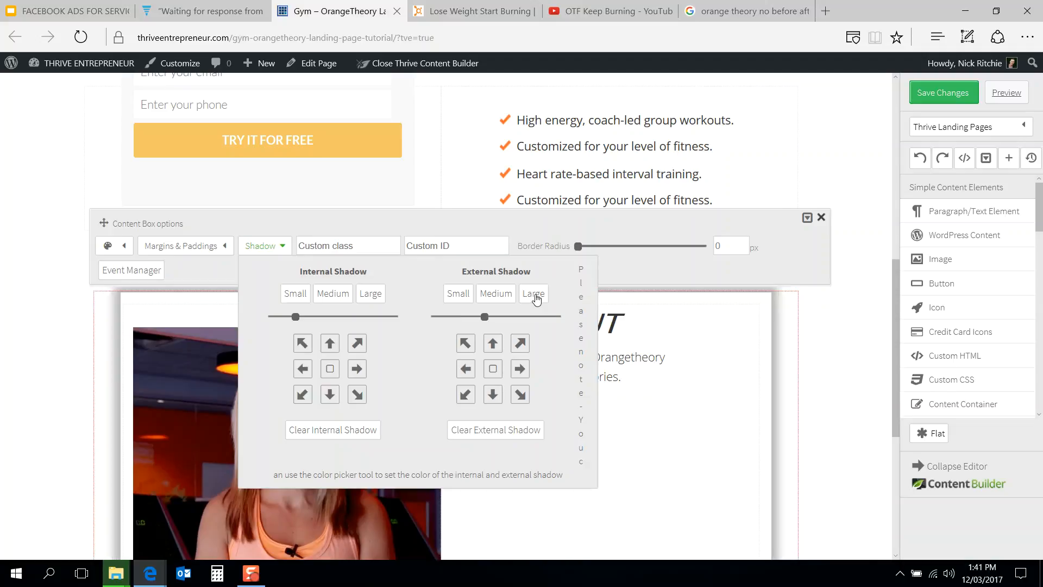
Step: Lighten the content box's external shadow colour to a light grey, about rgba(183,183,183) at 42 opacity, matching the reference page
{"action": "left_click", "coordinate": [468, 11]}
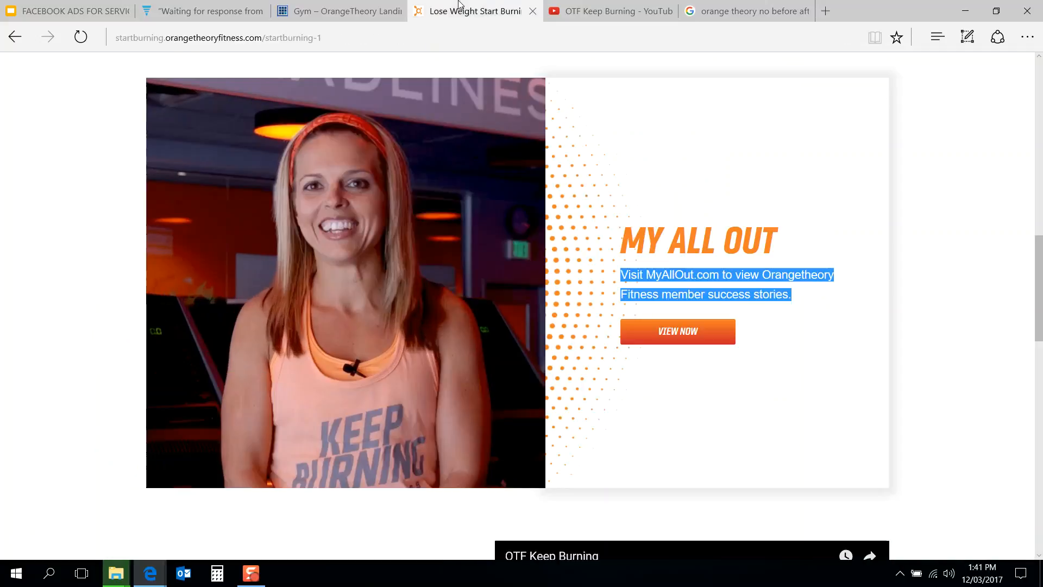
{"action": "left_click", "coordinate": [365, 4]}
{"action": "left_click", "coordinate": [125, 248]}
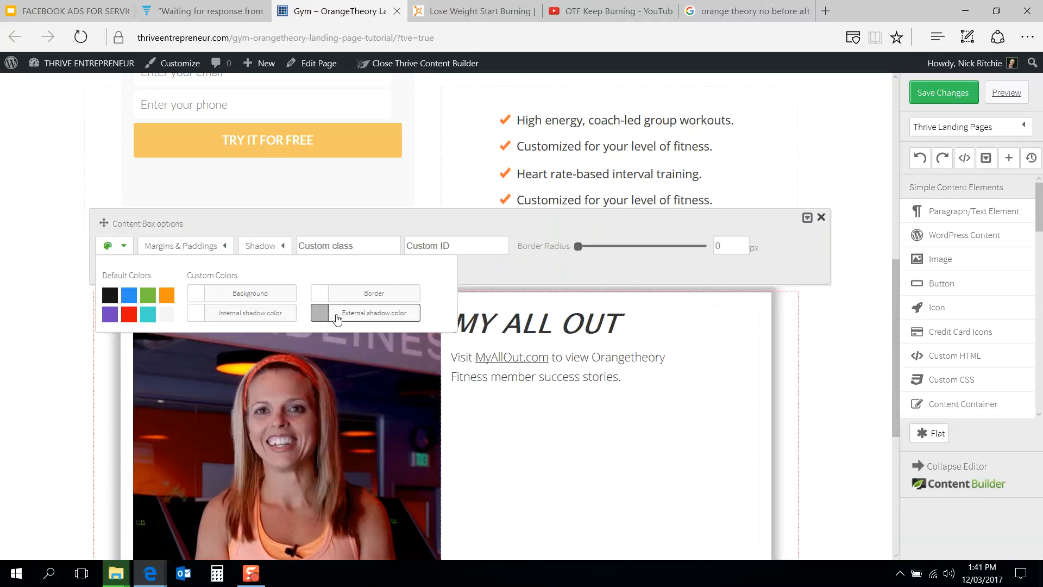
{"action": "left_click", "coordinate": [319, 313]}
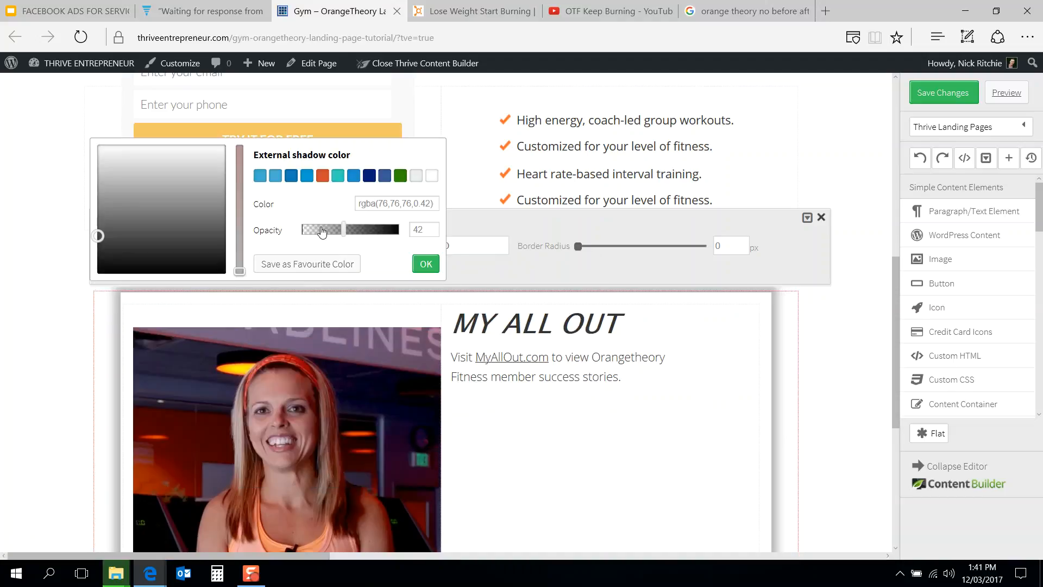
{"action": "left_click_drag", "start_coordinate": [96, 236], "coordinate": [98, 182]}
{"action": "left_click", "coordinate": [472, 11]}
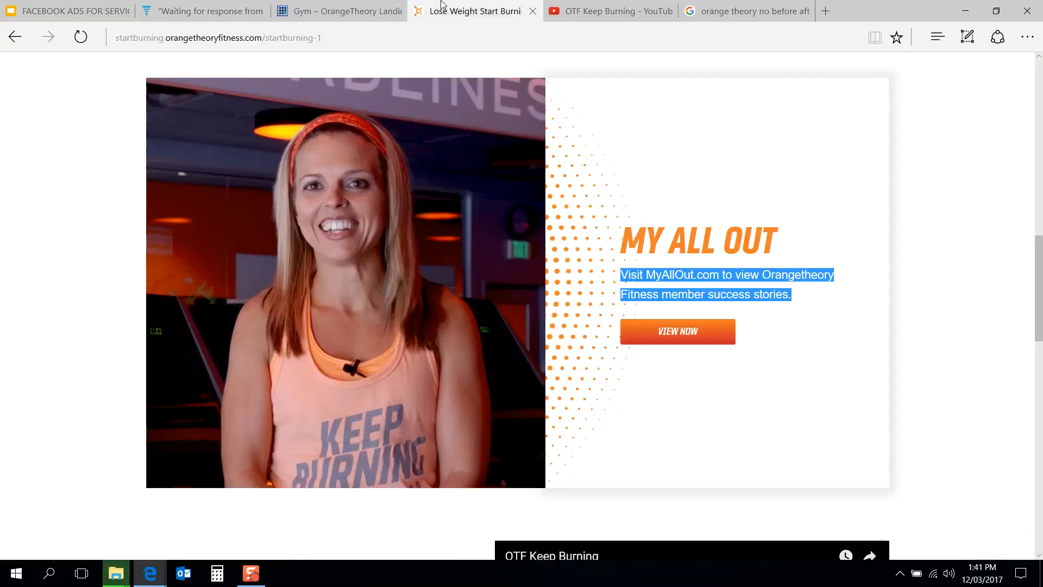
{"action": "left_click", "coordinate": [375, 10]}
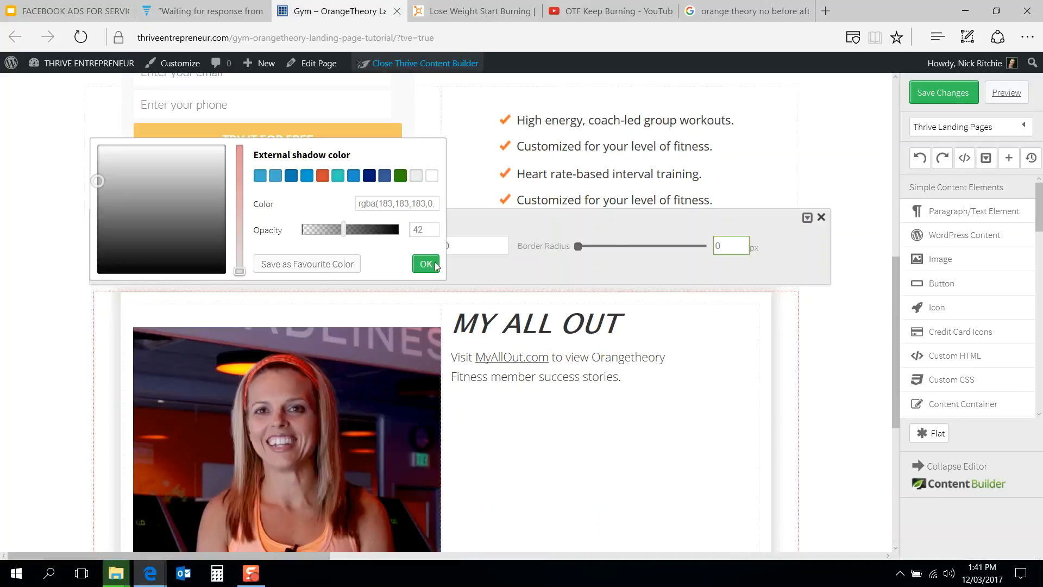
{"action": "left_click", "coordinate": [427, 264]}
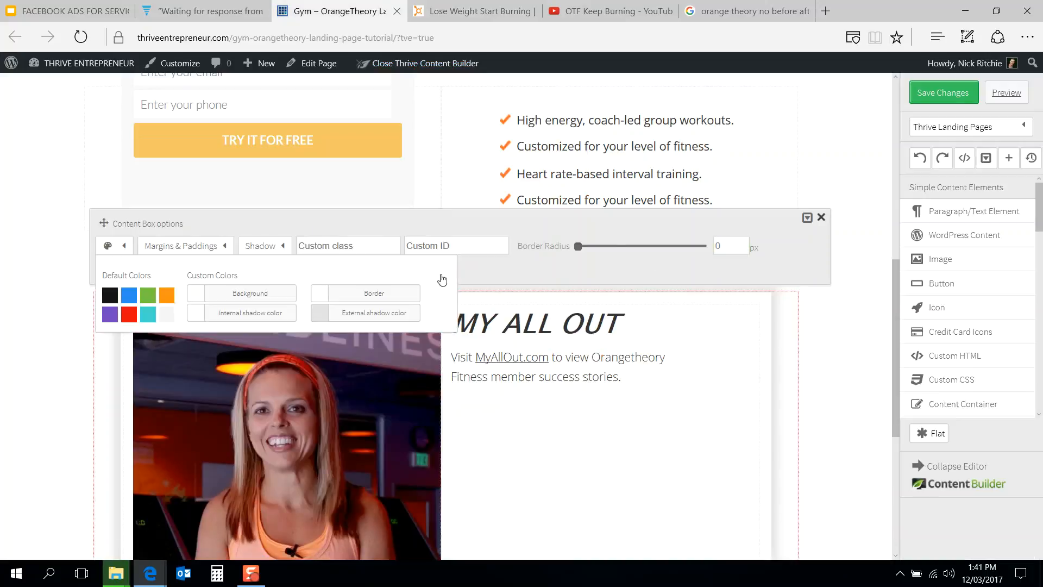
{"action": "left_click", "coordinate": [869, 345]}
Step: Compare the content box's layout with the MY ALL OUT section on the Orangetheory reference page
{"action": "left_click", "coordinate": [602, 315]}
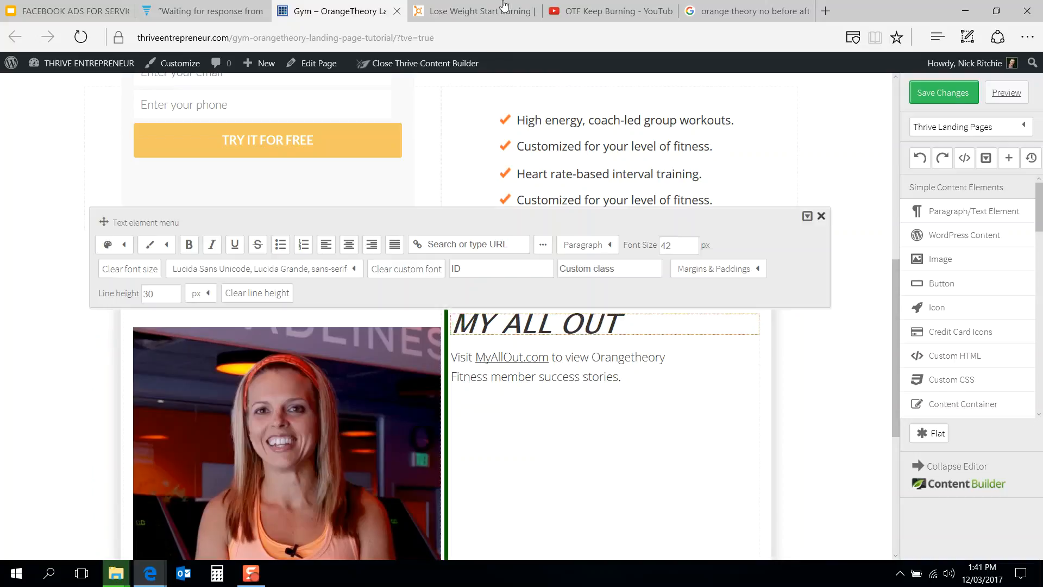
{"action": "left_click", "coordinate": [429, 8]}
{"action": "left_click", "coordinate": [368, 5]}
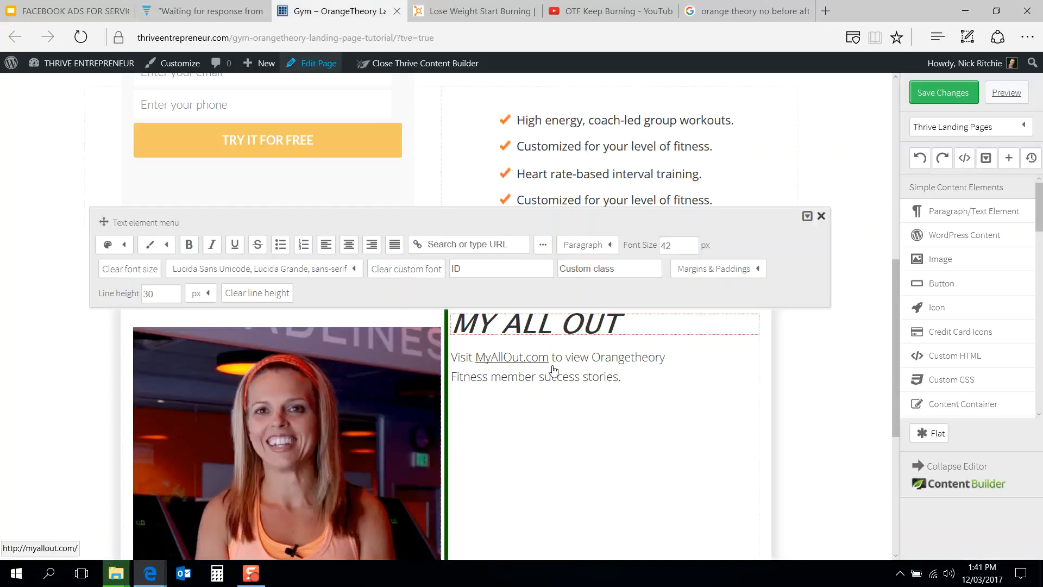
{"action": "left_click", "coordinate": [818, 379]}
{"action": "scroll", "coordinate": [817, 378], "scroll_direction": "down", "scroll_amount": 2}
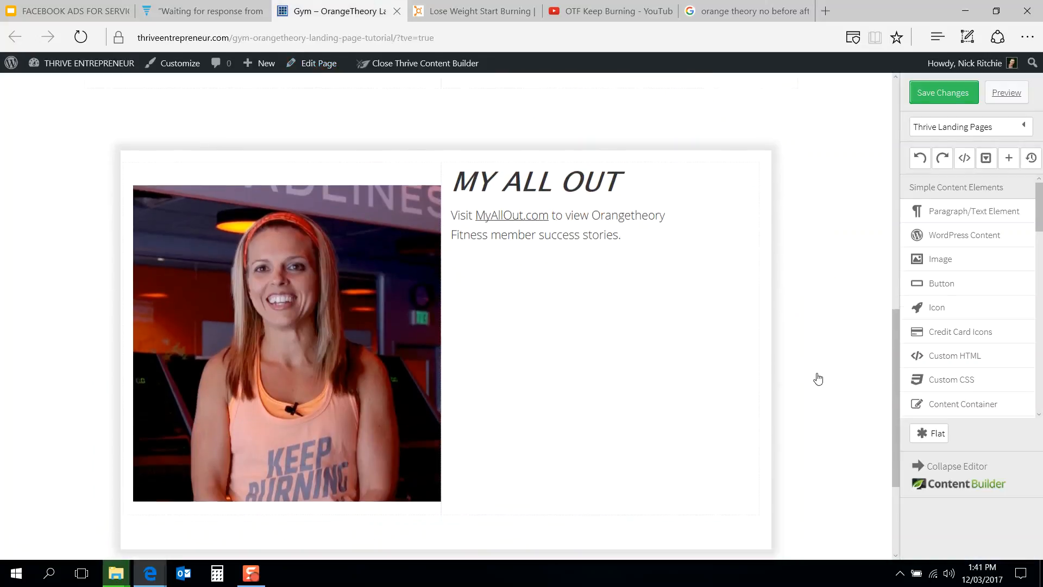
{"action": "left_click", "coordinate": [466, 4]}
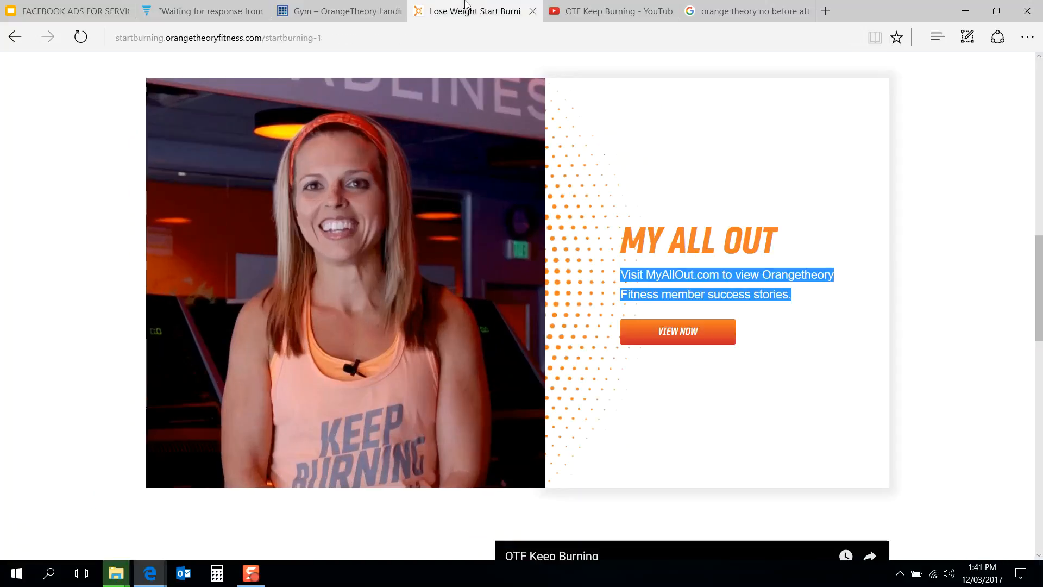
{"action": "left_click", "coordinate": [337, 10]}
{"action": "scroll", "coordinate": [330, 228], "scroll_direction": "up", "scroll_amount": 2}
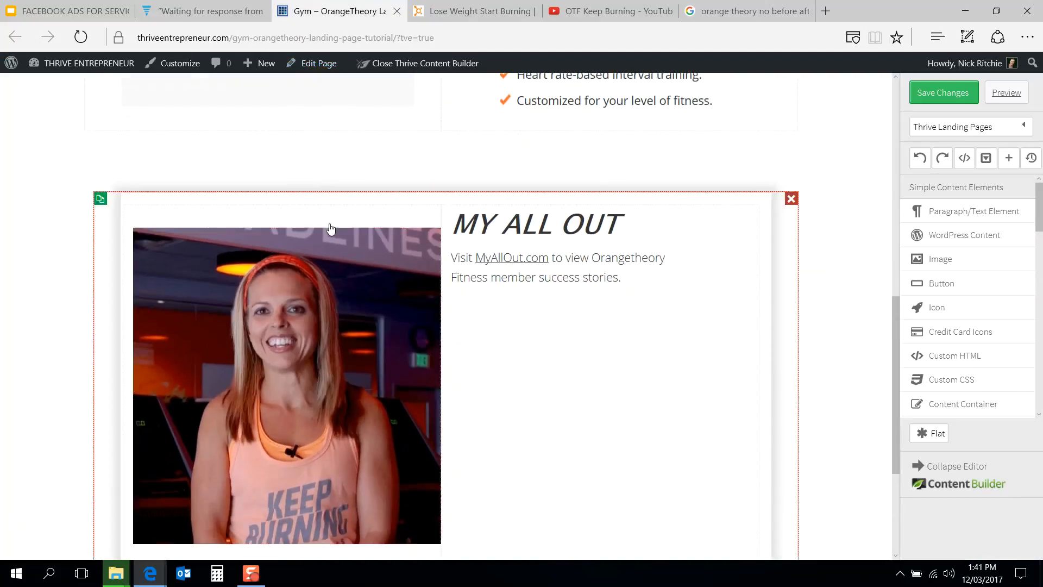
Step: Set the image's bottom margin to 0 px
{"action": "left_click", "coordinate": [346, 257]}
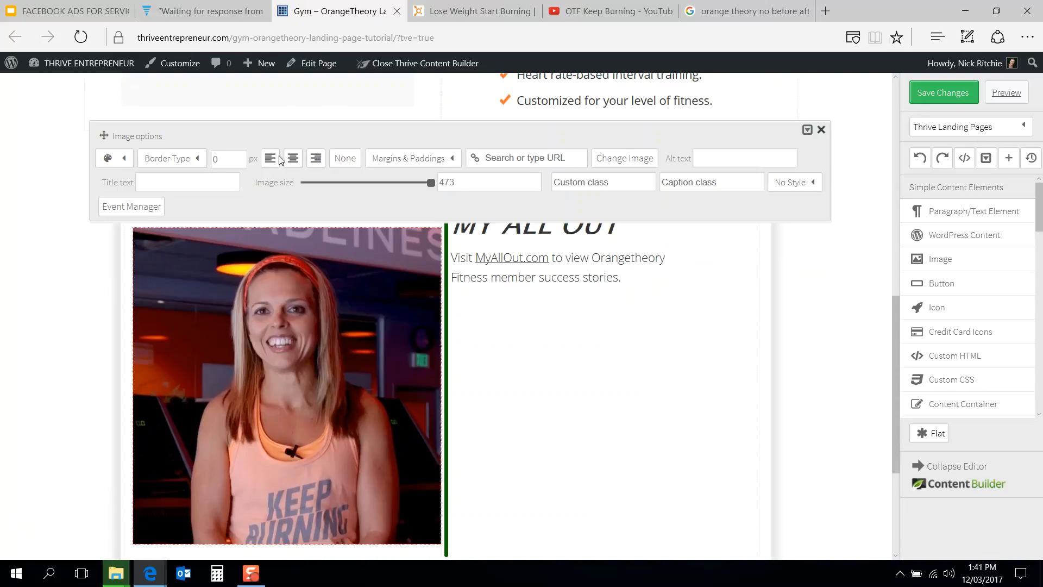
{"action": "left_click", "coordinate": [393, 157]}
{"action": "left_click_drag", "start_coordinate": [433, 207], "coordinate": [398, 233]}
{"action": "type", "text": "0"}
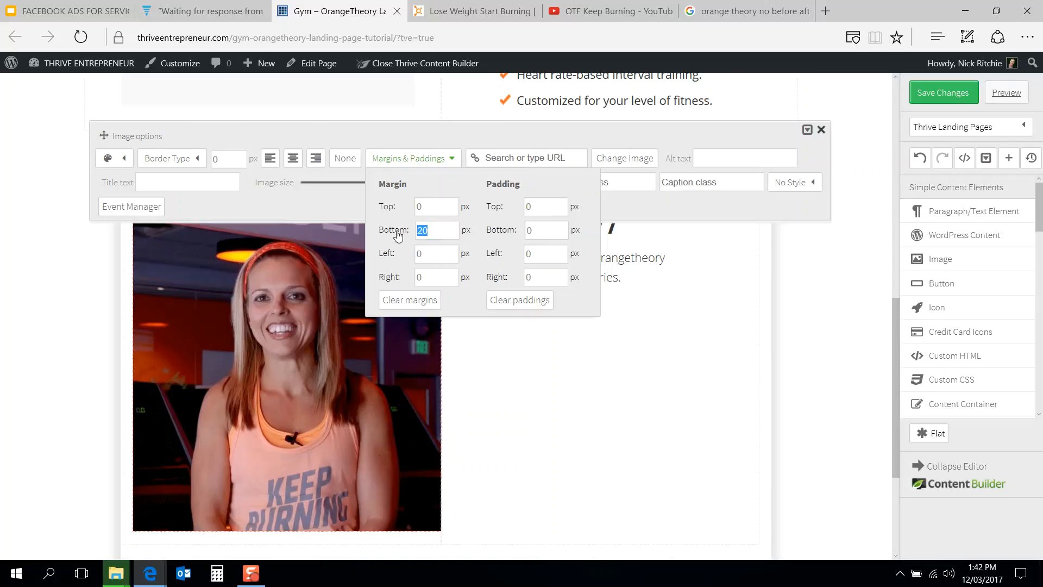
{"action": "left_click", "coordinate": [27, 363]}
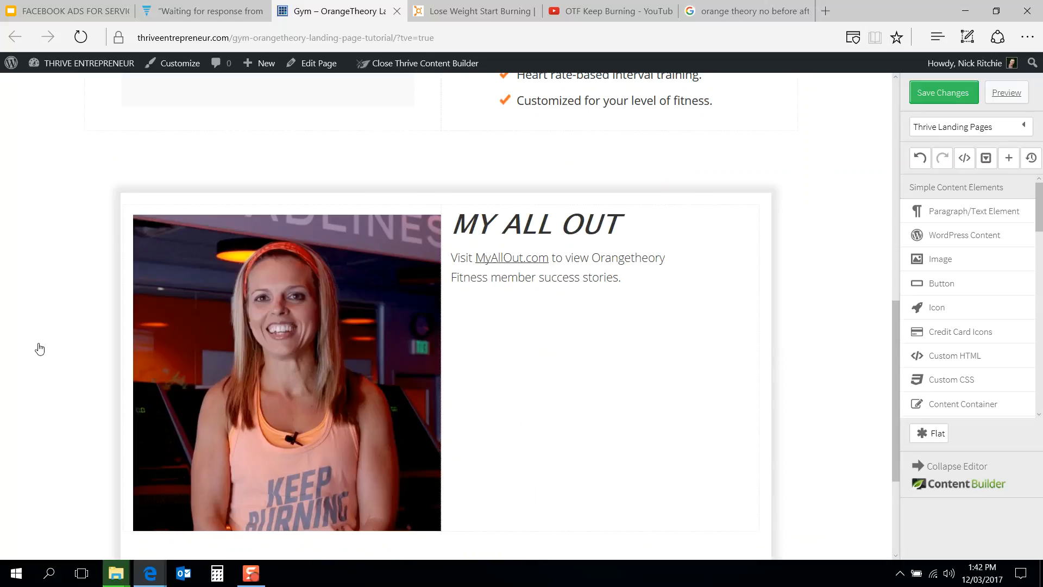
Step: Set the columns row's bottom margin to 0 px
{"action": "left_click", "coordinate": [253, 216]}
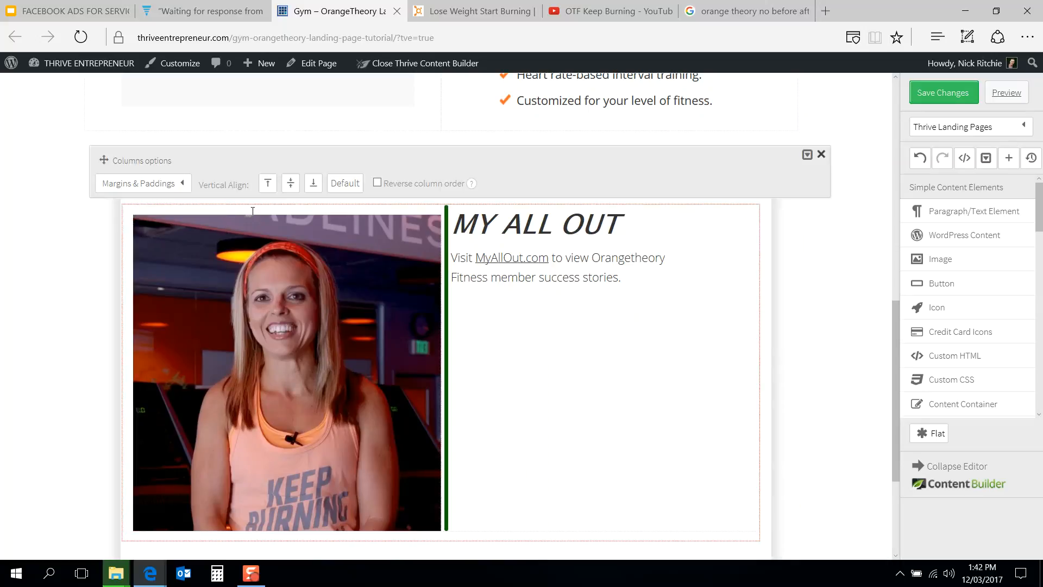
{"action": "left_click", "coordinate": [175, 185]}
{"action": "left_click", "coordinate": [124, 262]}
{"action": "type", "text": "0"}
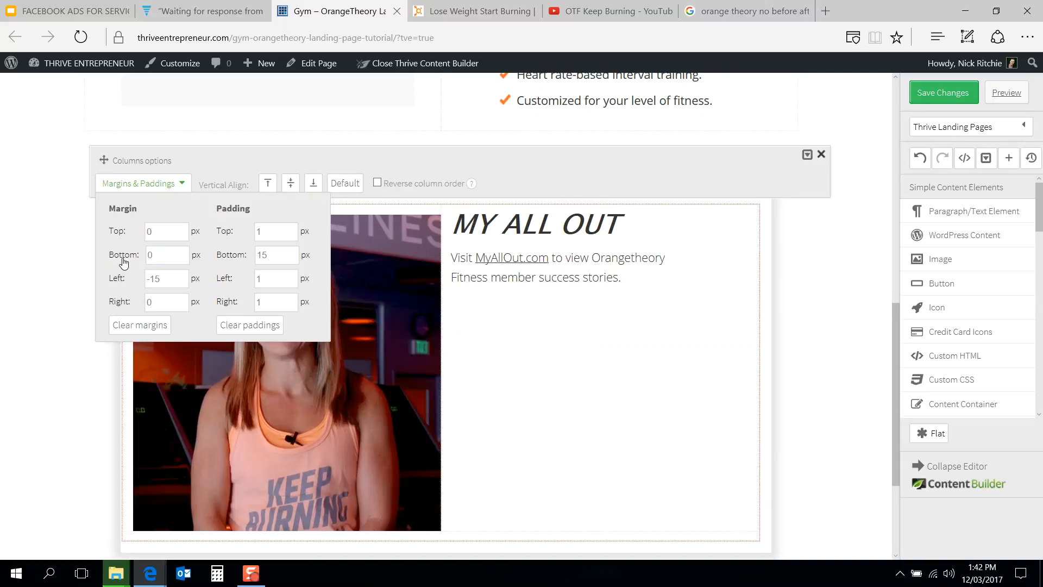
{"action": "left_click", "coordinate": [51, 284]}
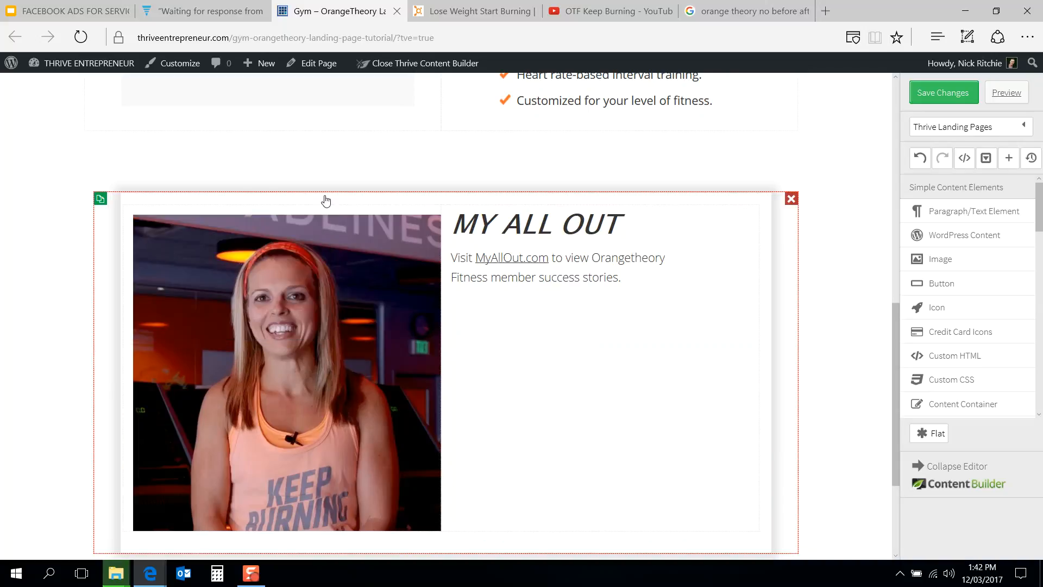
Step: Set the content box's left and right margins to 0 px, checking the reference page in between
{"action": "left_click", "coordinate": [326, 201]}
{"action": "left_click", "coordinate": [205, 147]}
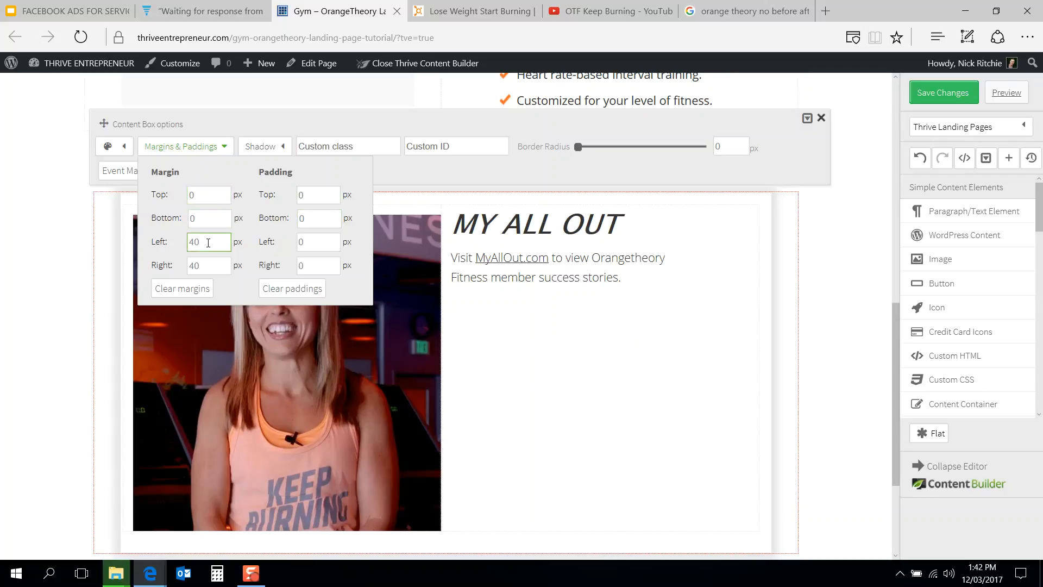
{"action": "left_click_drag", "start_coordinate": [208, 243], "coordinate": [180, 250]}
{"action": "type", "text": "0"}
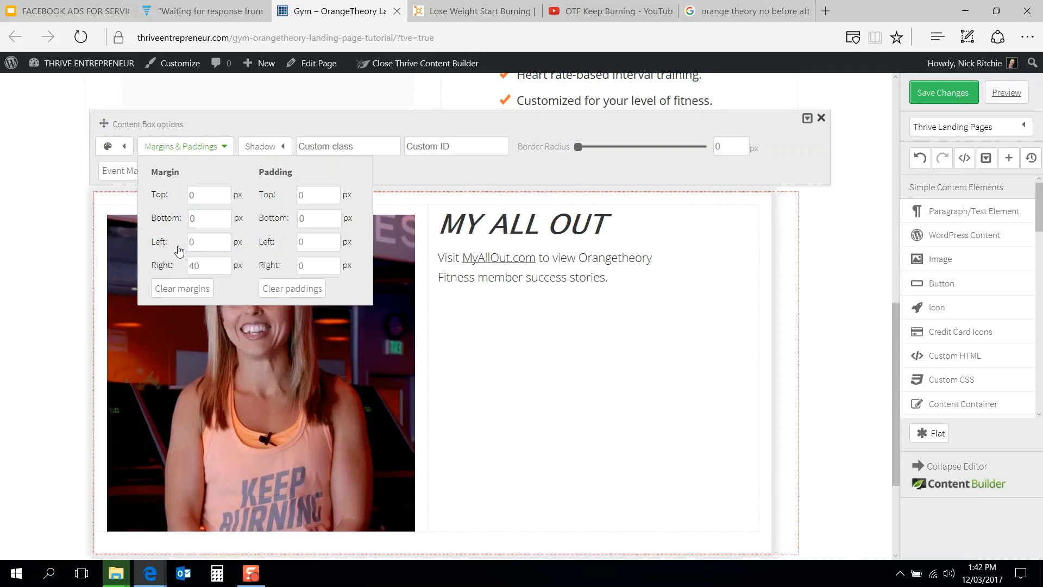
{"action": "left_click", "coordinate": [457, 10]}
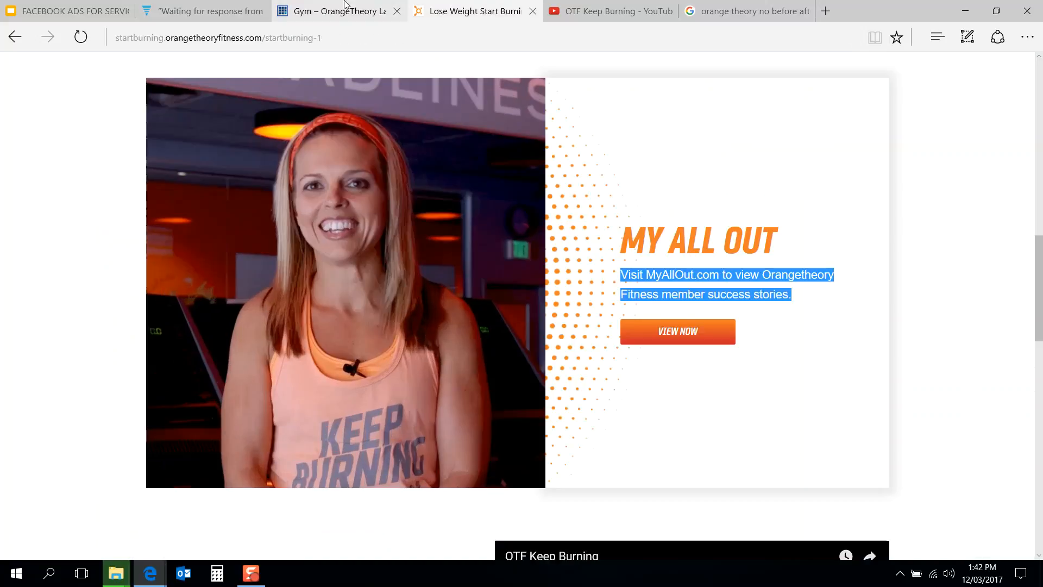
{"action": "scroll", "coordinate": [354, 167], "scroll_direction": "up", "scroll_amount": 5}
{"action": "scroll", "coordinate": [353, 164], "scroll_direction": "down", "scroll_amount": 4}
{"action": "scroll", "coordinate": [354, 166], "scroll_direction": "up", "scroll_amount": 2}
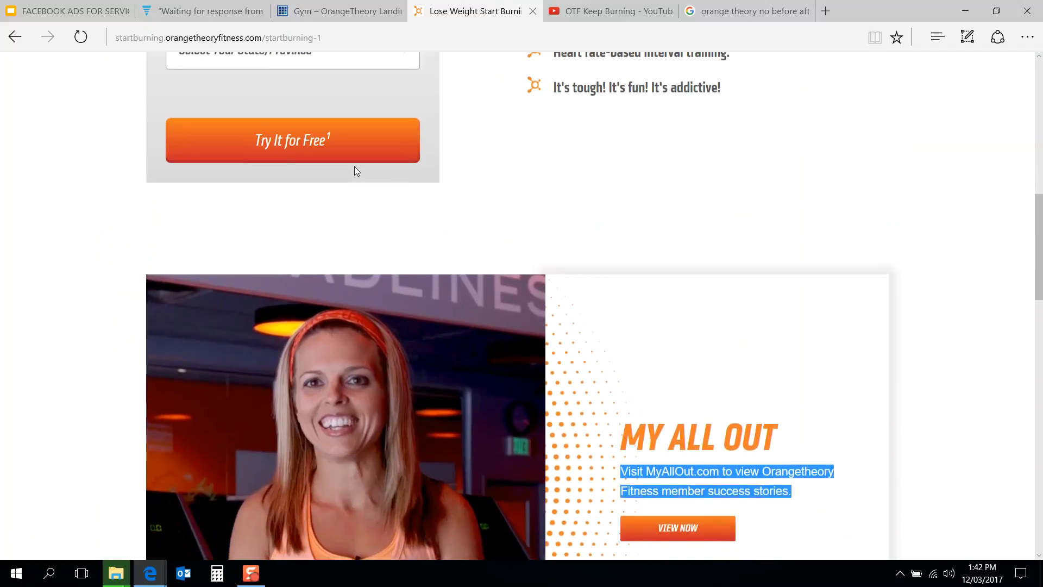
{"action": "left_click", "coordinate": [369, 5]}
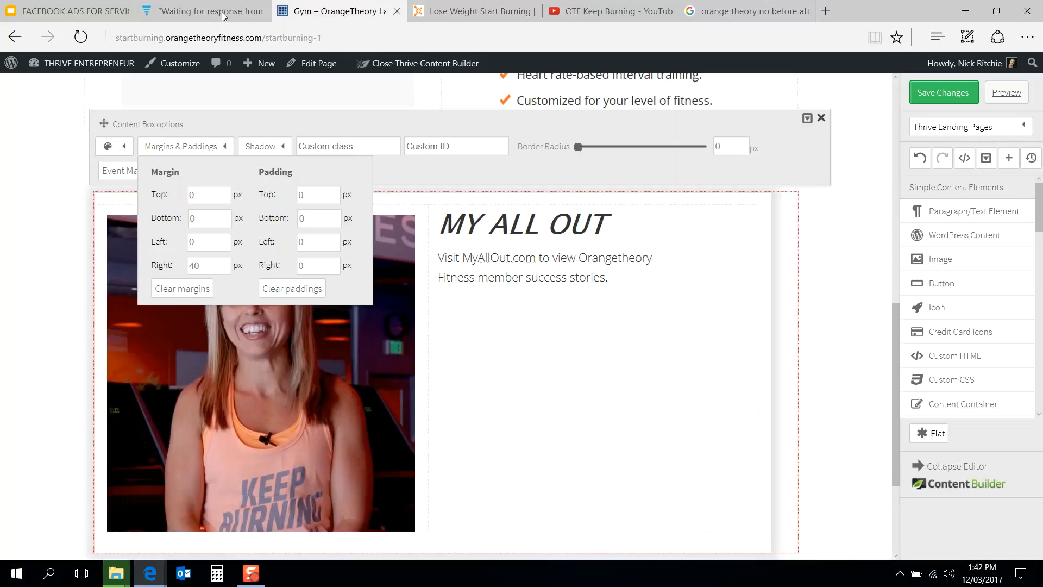
{"action": "left_click", "coordinate": [222, 16]}
{"action": "left_click", "coordinate": [320, 7]}
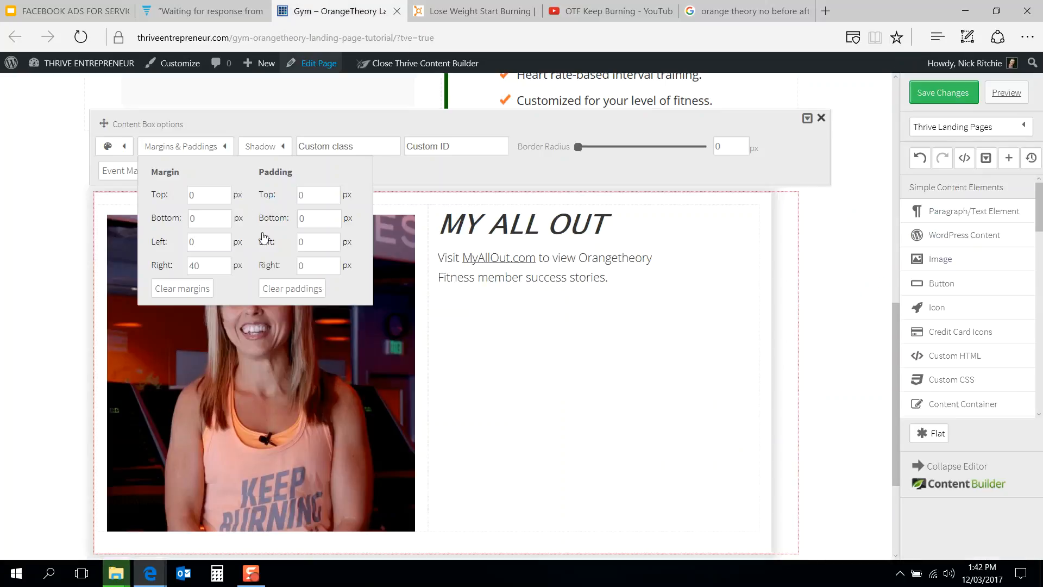
{"action": "left_click", "coordinate": [209, 264]}
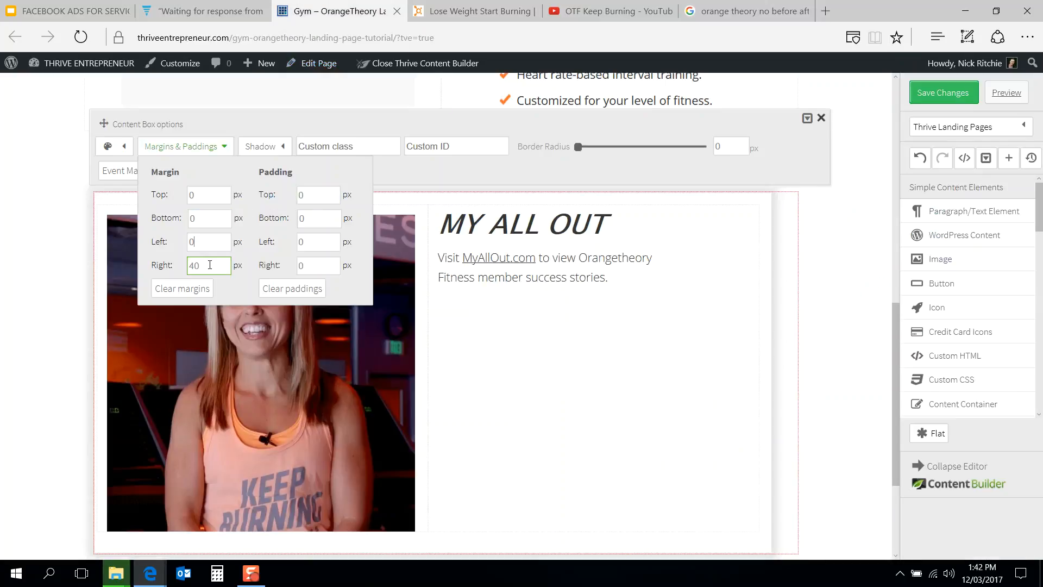
{"action": "left_click_drag", "start_coordinate": [209, 265], "coordinate": [170, 269]}
{"action": "type", "text": "0"}
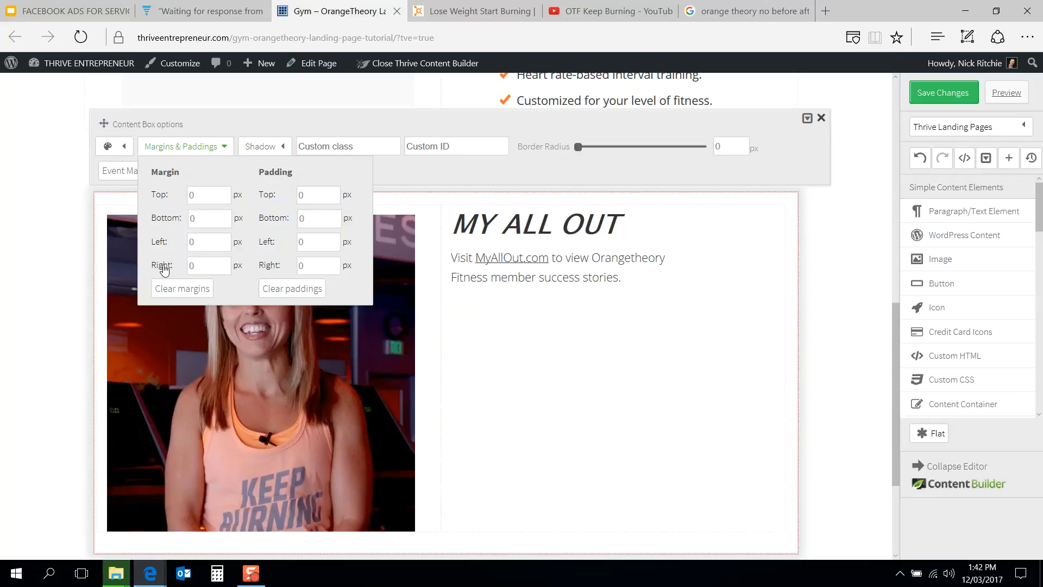
Step: Give the MY ALL OUT heading a top margin of 150 px after rechecking the reference page
{"action": "left_click", "coordinate": [466, 10]}
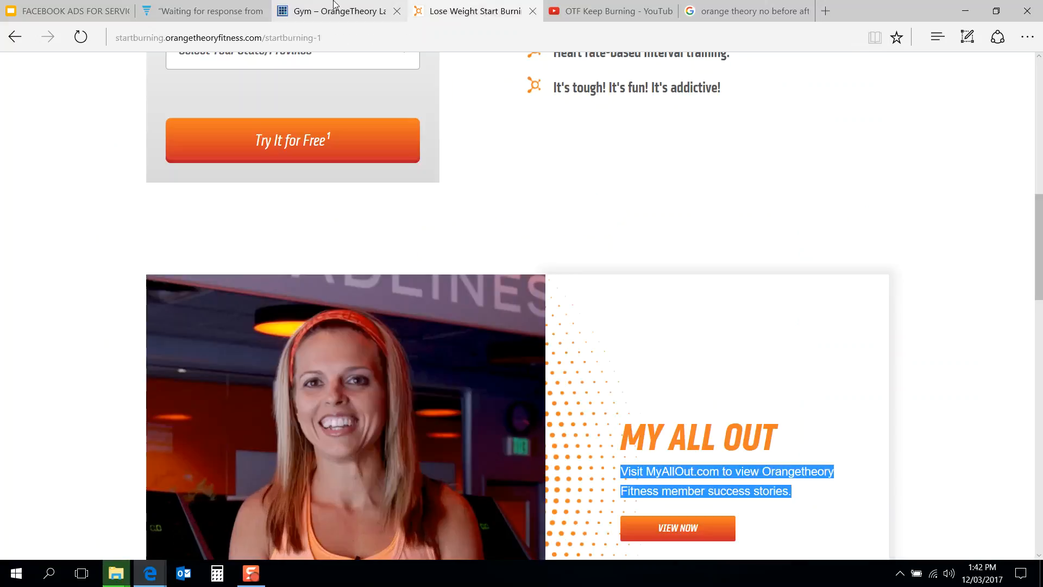
{"action": "scroll", "coordinate": [391, 270], "scroll_direction": "down", "scroll_amount": 4}
{"action": "scroll", "coordinate": [391, 269], "scroll_direction": "up", "scroll_amount": 2}
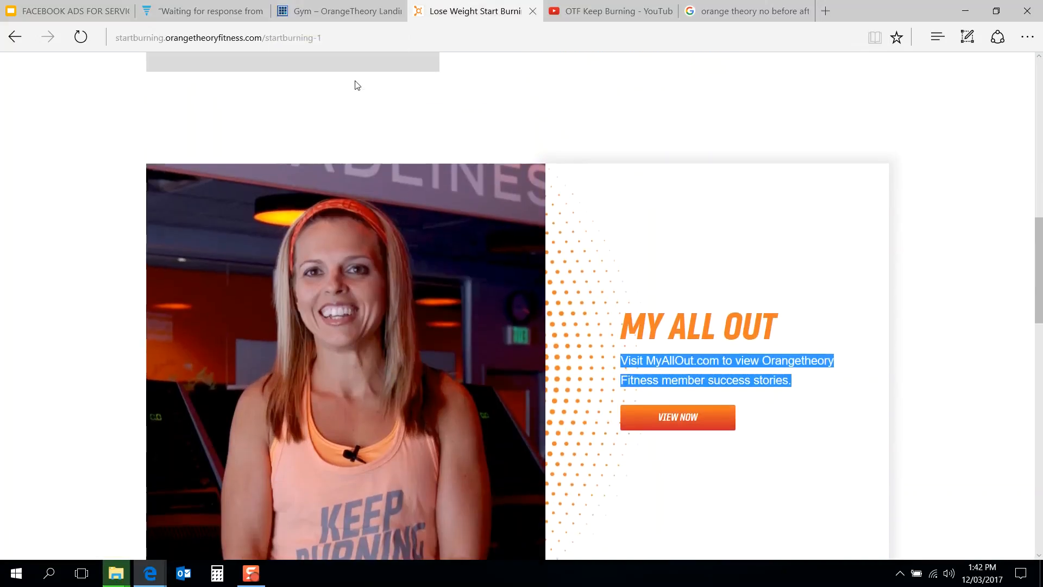
{"action": "left_click", "coordinate": [367, 4]}
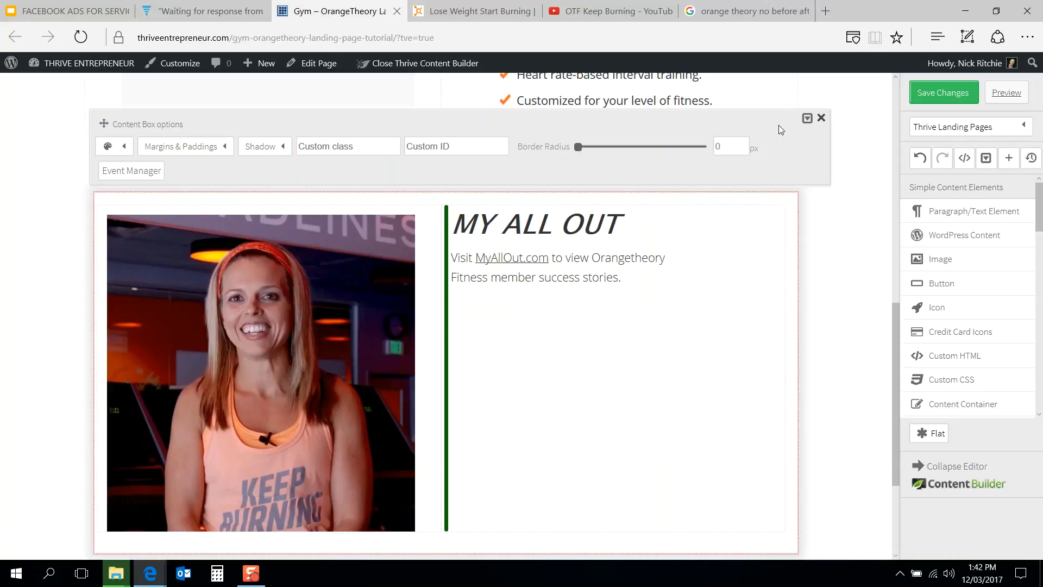
{"action": "left_click", "coordinate": [822, 118]}
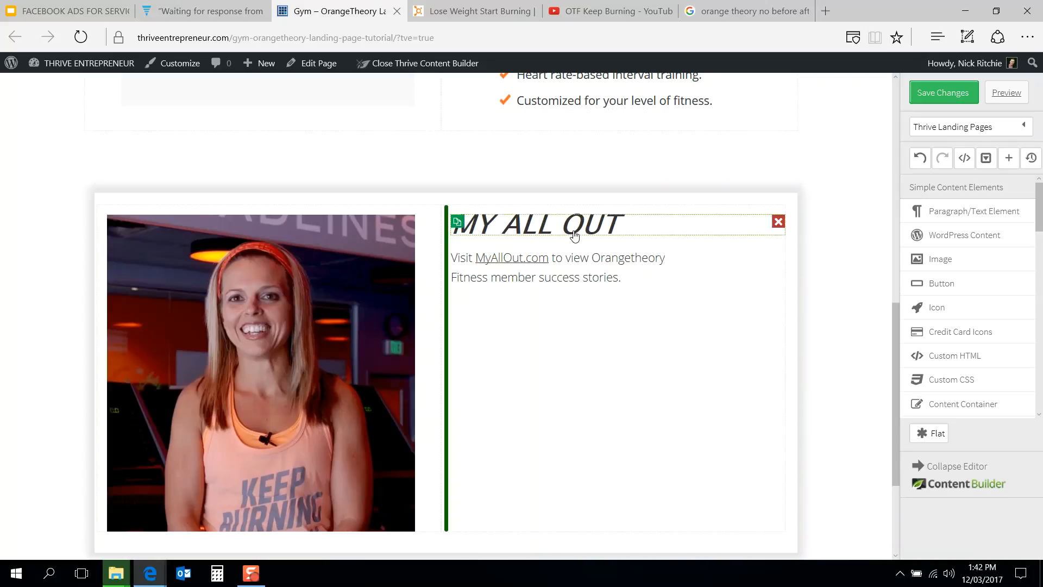
{"action": "left_click", "coordinate": [576, 234]}
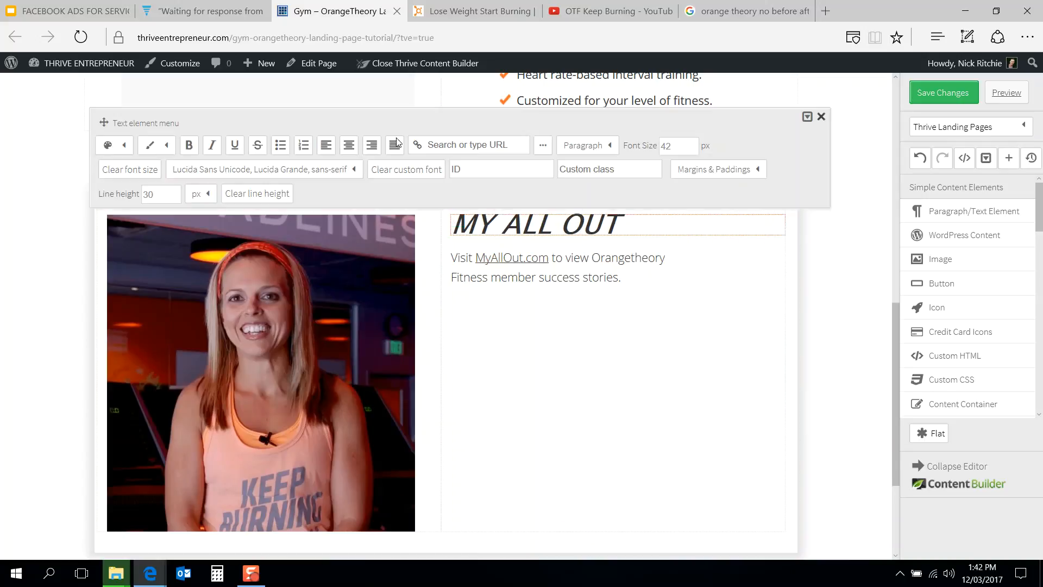
{"action": "left_click", "coordinate": [724, 170]}
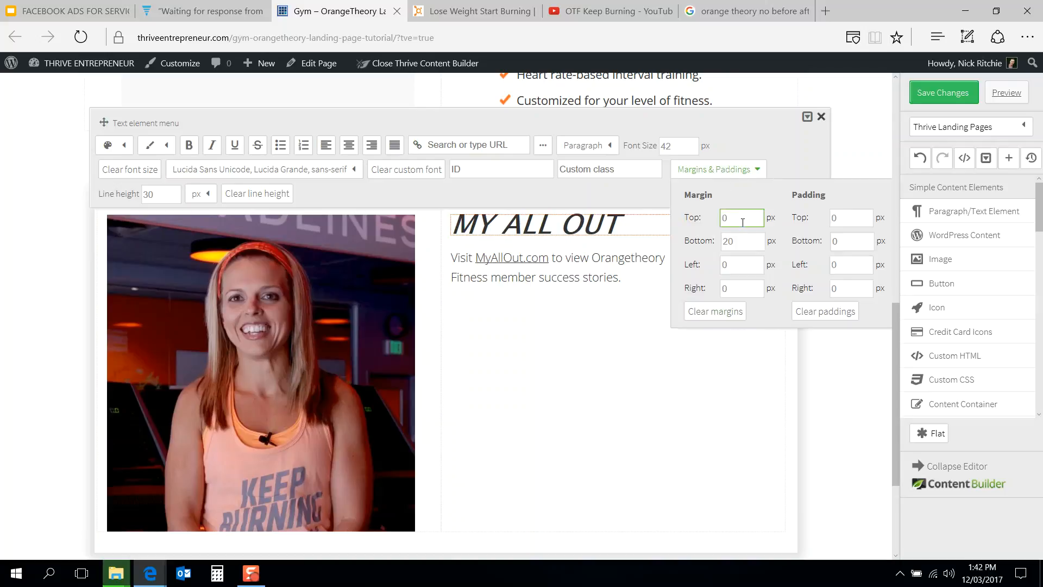
{"action": "left_click_drag", "start_coordinate": [739, 223], "coordinate": [695, 217]}
{"action": "type", "text": "50"}
{"action": "type", "text": "100"}
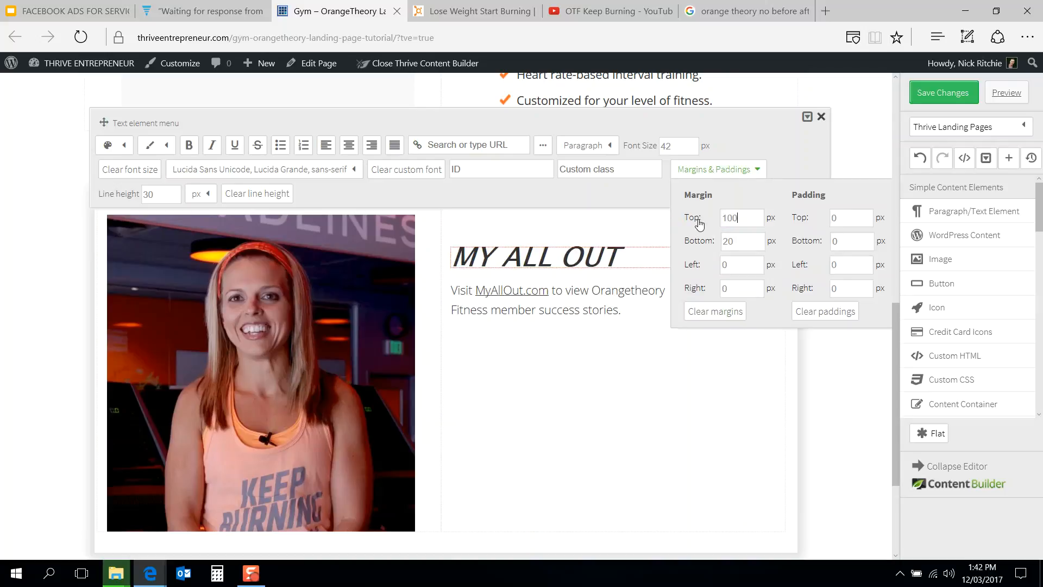
{"action": "left_click_drag", "start_coordinate": [755, 217], "coordinate": [691, 227]}
{"action": "type", "text": "150"}
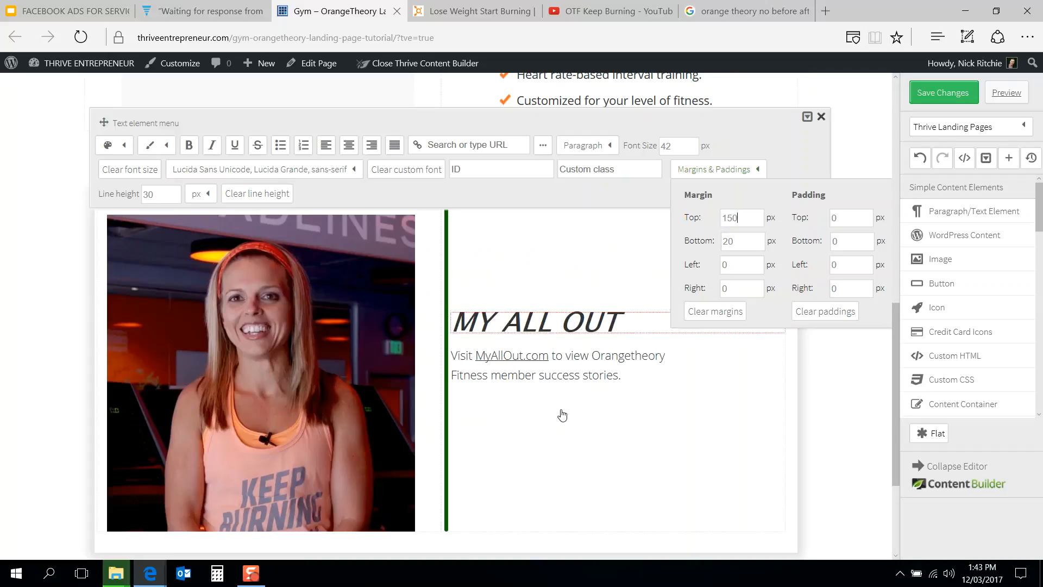
Step: Move the orange VIEW NOW button into the content box beneath the success stories text
{"action": "left_click", "coordinate": [560, 418]}
{"action": "scroll", "coordinate": [561, 419], "scroll_direction": "down", "scroll_amount": 3}
{"action": "scroll", "coordinate": [561, 419], "scroll_direction": "up", "scroll_amount": 1}
{"action": "scroll", "coordinate": [261, 471], "scroll_direction": "down", "scroll_amount": 1}
{"action": "left_click_drag", "start_coordinate": [163, 472], "coordinate": [512, 214]}
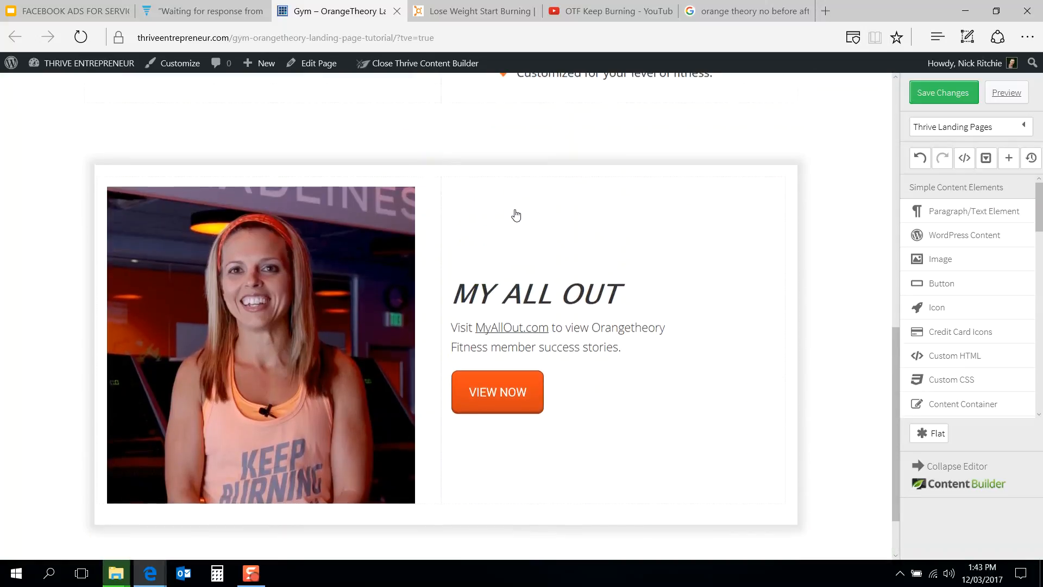
Step: Set the MY ALL OUT heading's top margin to 140 px
{"action": "left_click", "coordinate": [618, 294]}
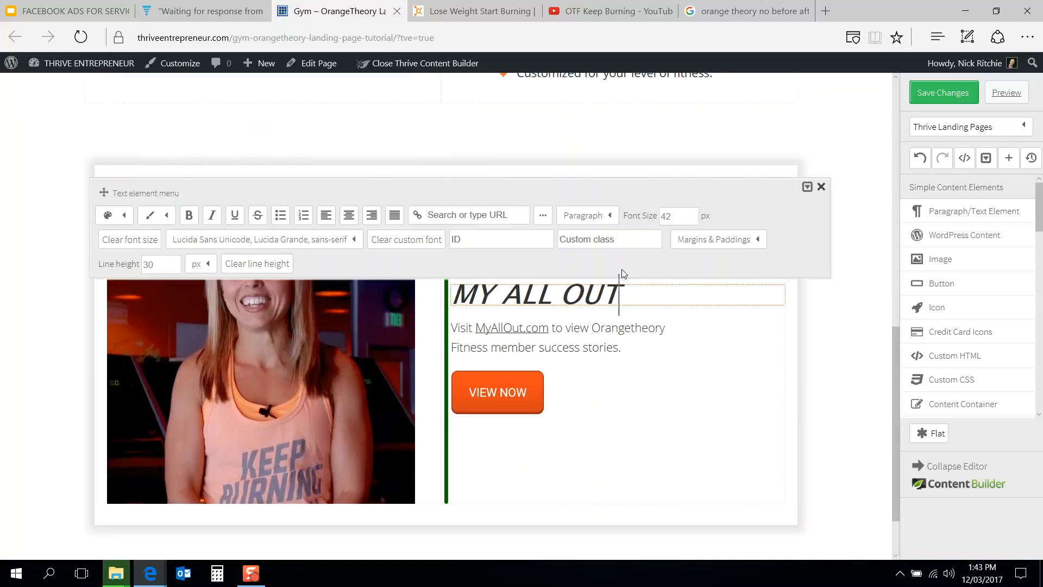
{"action": "left_click", "coordinate": [724, 239]}
{"action": "left_click", "coordinate": [733, 289]}
{"action": "left_click_drag", "start_coordinate": [696, 297], "coordinate": [670, 297]}
{"action": "type", "text": "120"}
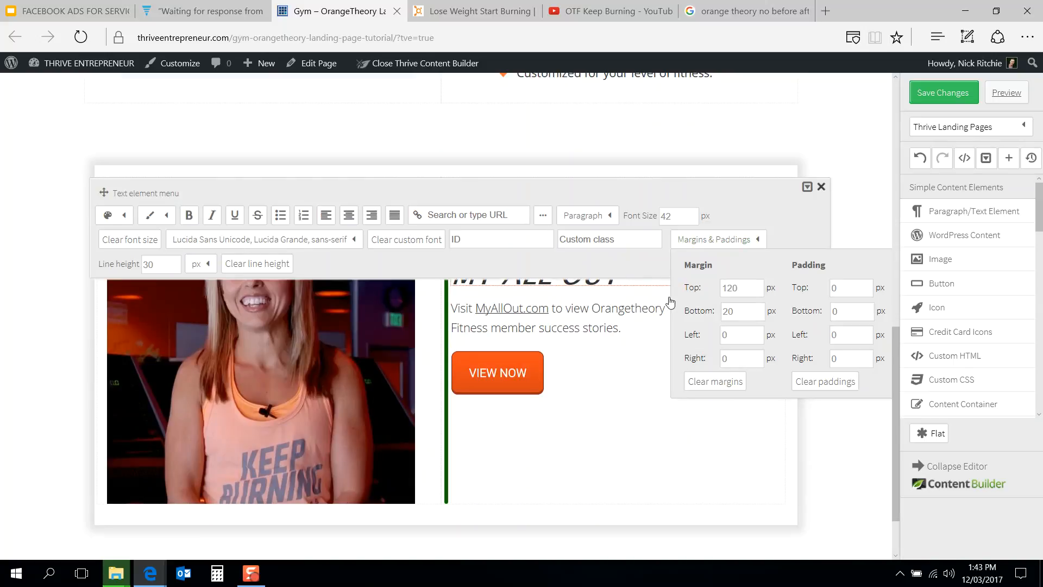
{"action": "left_click_drag", "start_coordinate": [747, 288], "coordinate": [706, 292]}
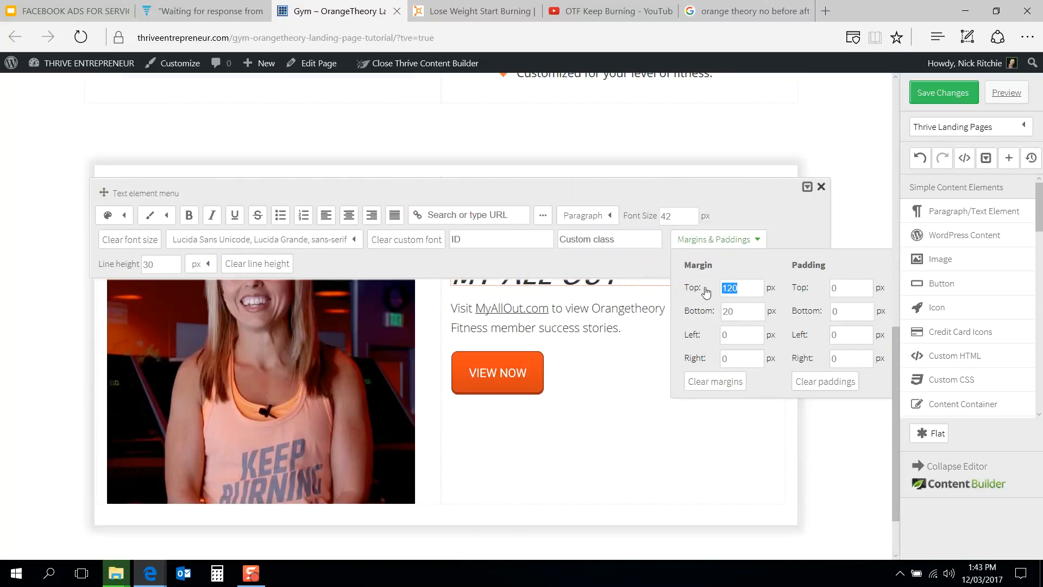
{"action": "type", "text": "140"}
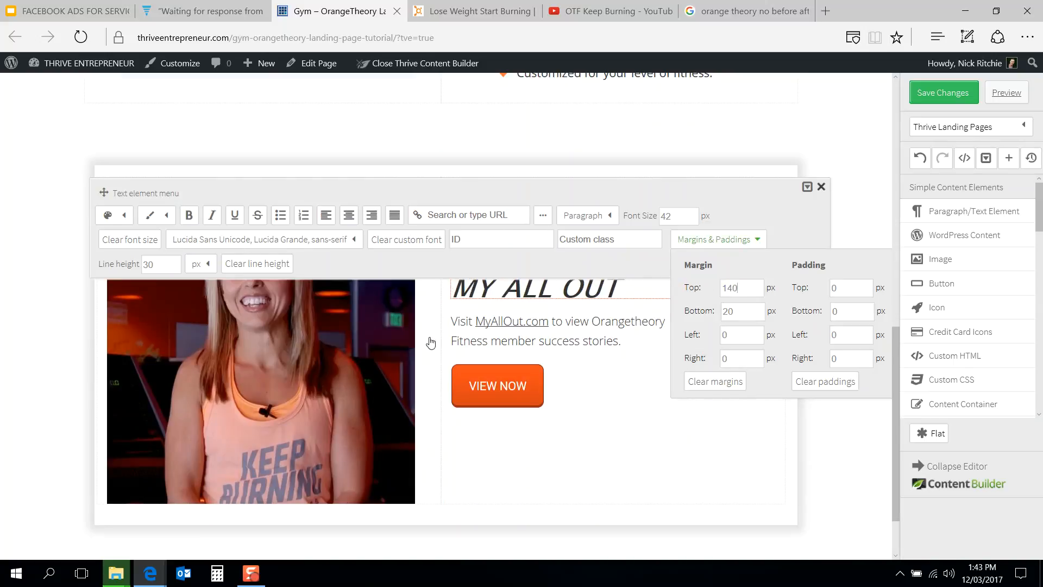
{"action": "left_click", "coordinate": [62, 320]}
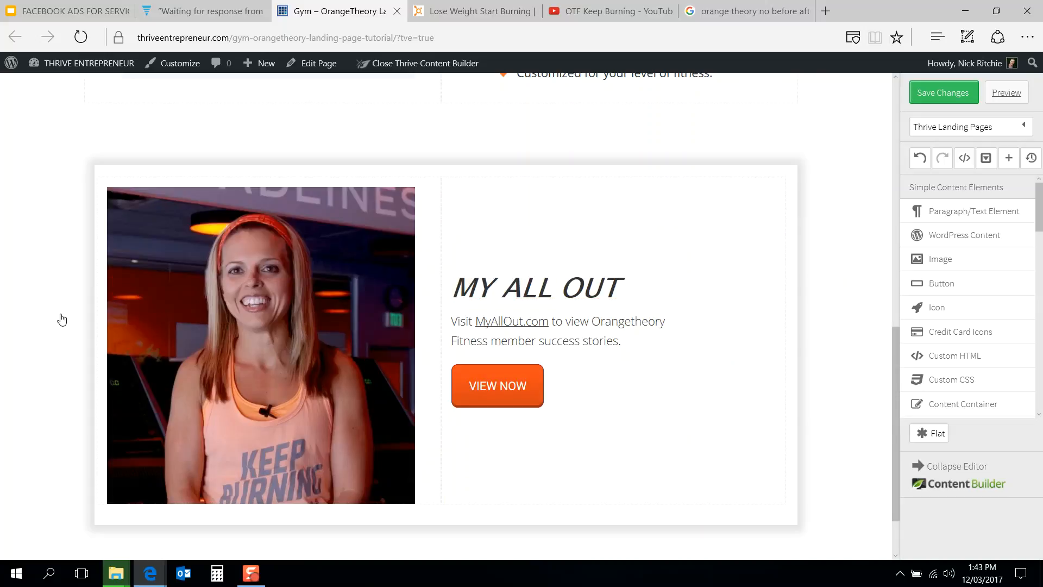
Step: Try a top margin of -20 px on the content box
{"action": "scroll", "coordinate": [62, 320], "scroll_direction": "up", "scroll_amount": 1}
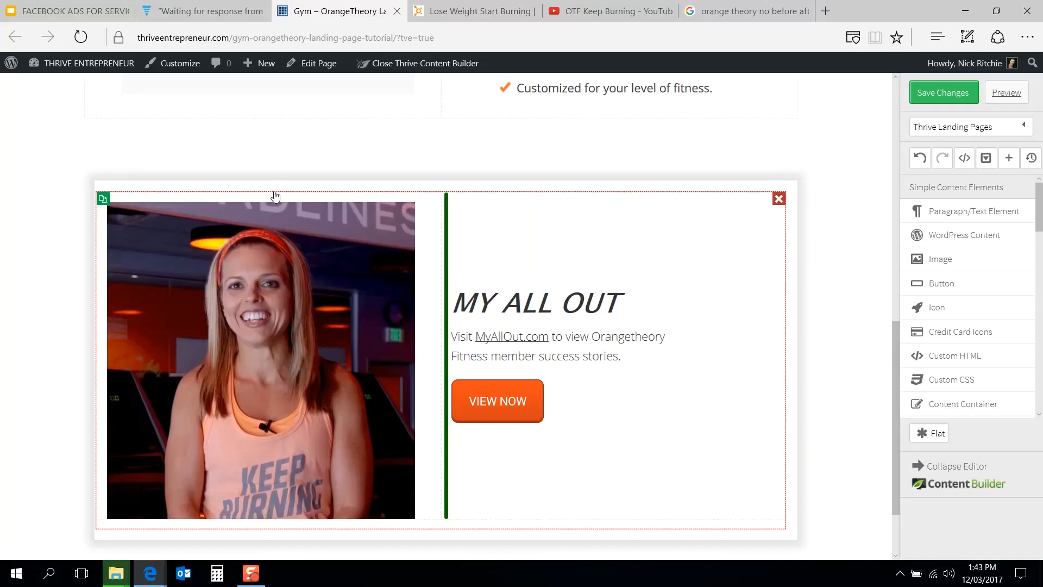
{"action": "left_click", "coordinate": [278, 192]}
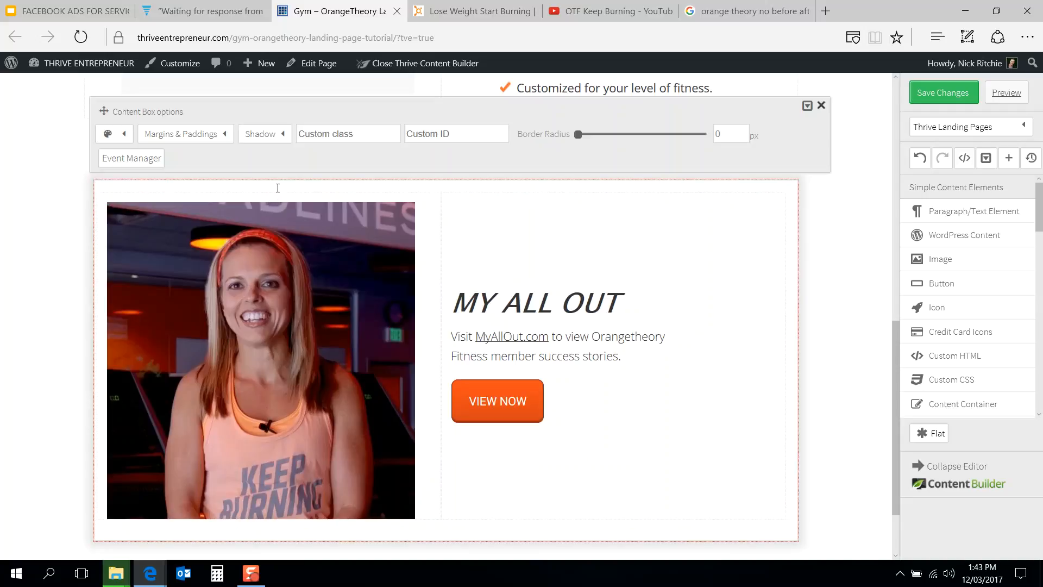
{"action": "left_click", "coordinate": [200, 137]}
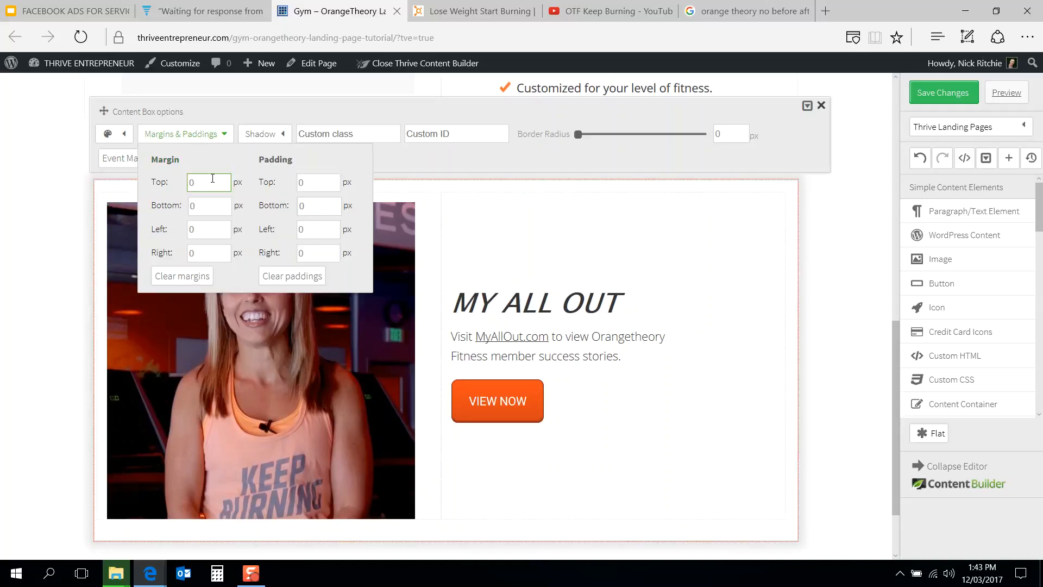
{"action": "left_click", "coordinate": [315, 181]}
{"action": "left_click", "coordinate": [302, 182]}
{"action": "type", "text": "0"}
{"action": "left_click", "coordinate": [215, 182]}
{"action": "type", "text": "-20"}
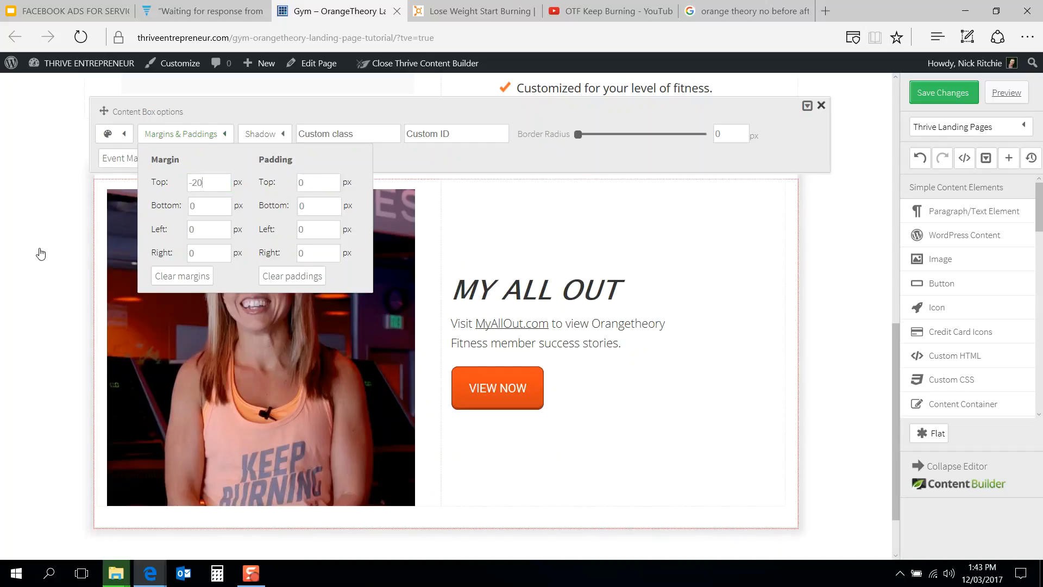
{"action": "left_click", "coordinate": [40, 250]}
{"action": "scroll", "coordinate": [39, 249], "scroll_direction": "up", "scroll_amount": 1}
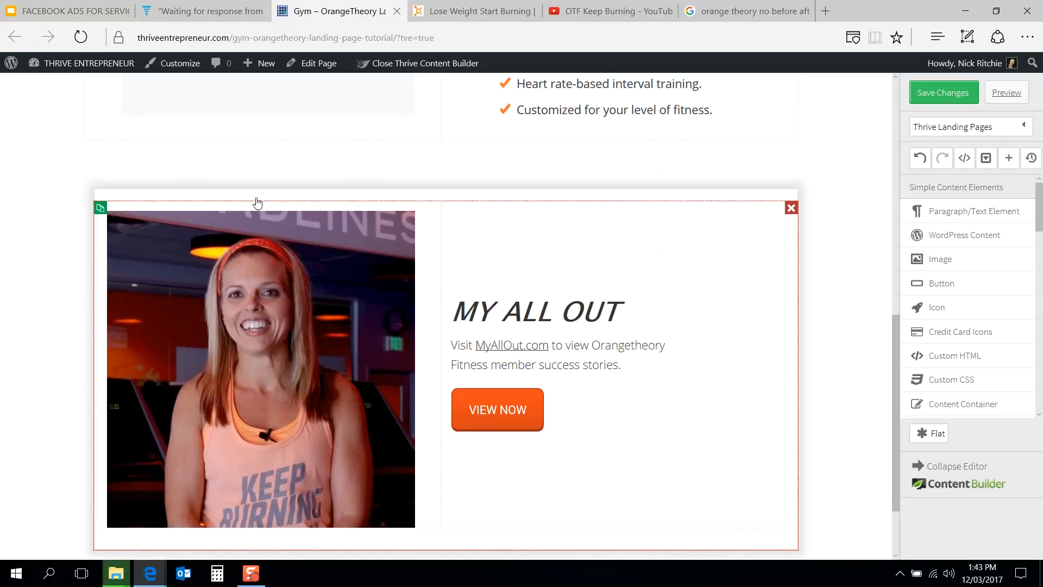
Step: Reset the content box's top margin to 0 px
{"action": "left_click", "coordinate": [303, 199]}
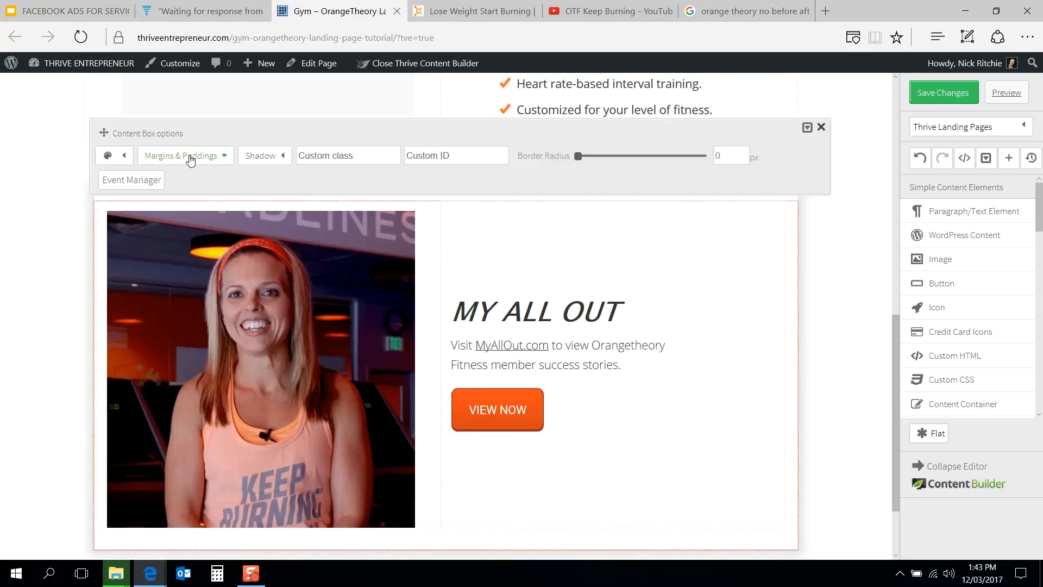
{"action": "left_click", "coordinate": [88, 211]}
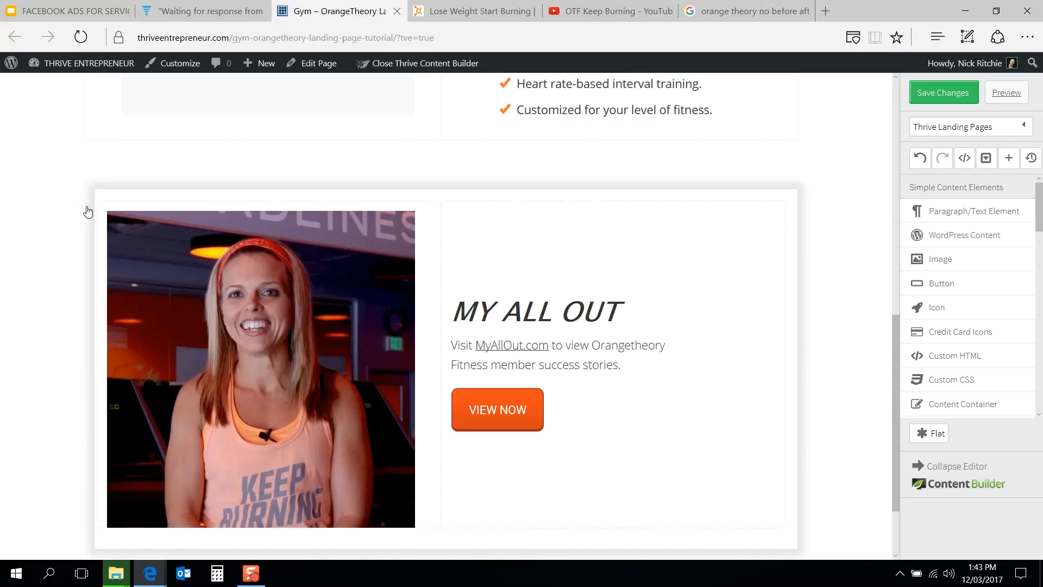
{"action": "left_click", "coordinate": [228, 198]}
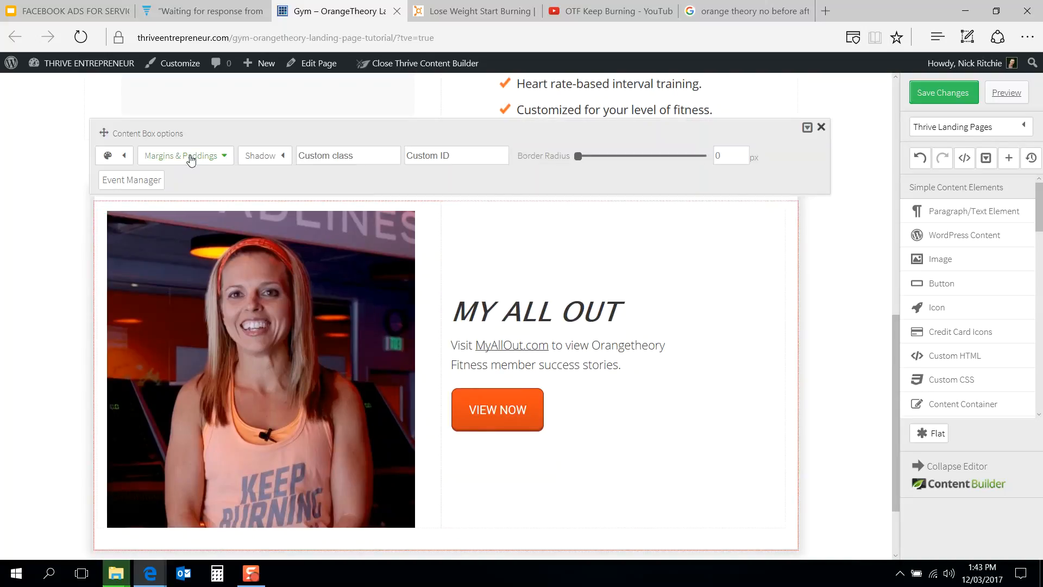
{"action": "left_click", "coordinate": [187, 157]}
{"action": "double_click", "coordinate": [215, 201]}
{"action": "type", "text": "0"}
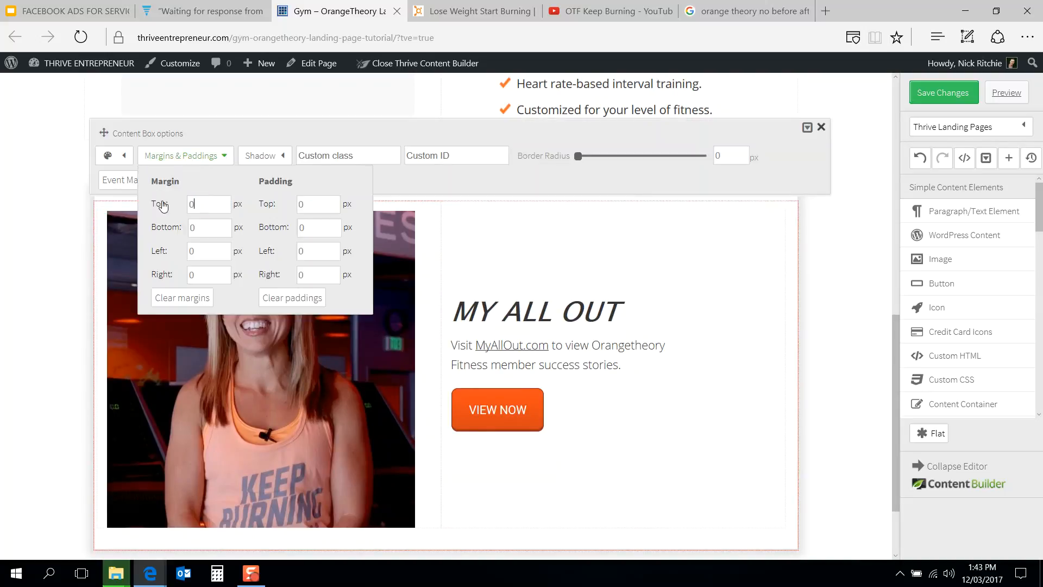
{"action": "left_click", "coordinate": [3, 285]}
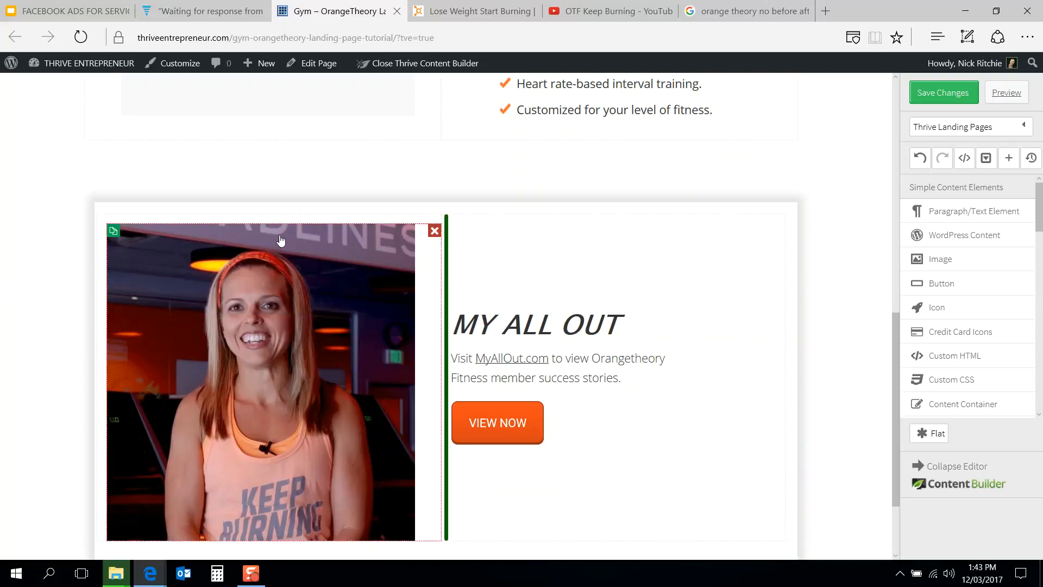
Step: Set the image's top and bottom margins to -32 px
{"action": "left_click", "coordinate": [280, 241]}
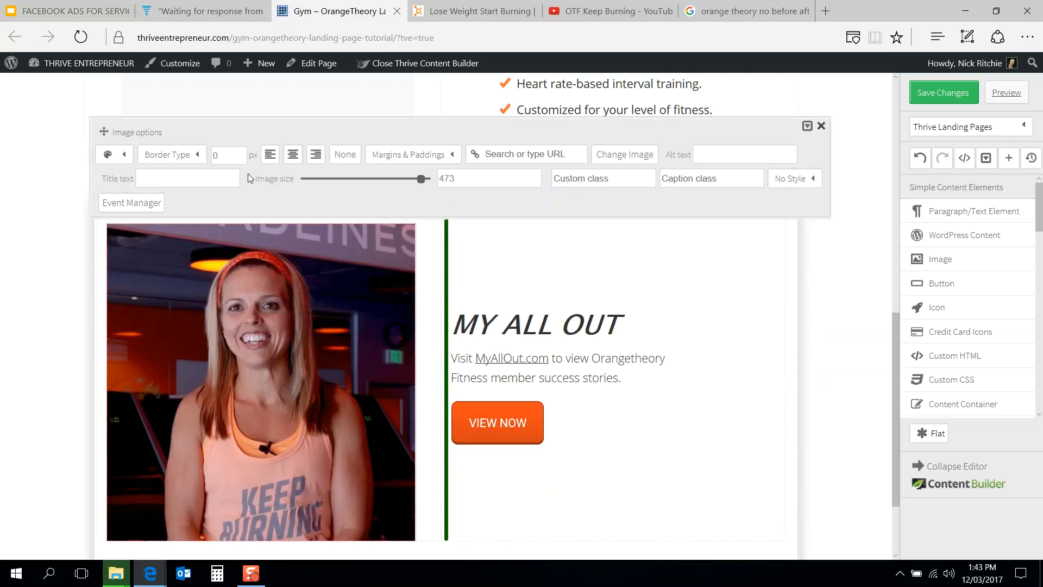
{"action": "left_click", "coordinate": [417, 158]}
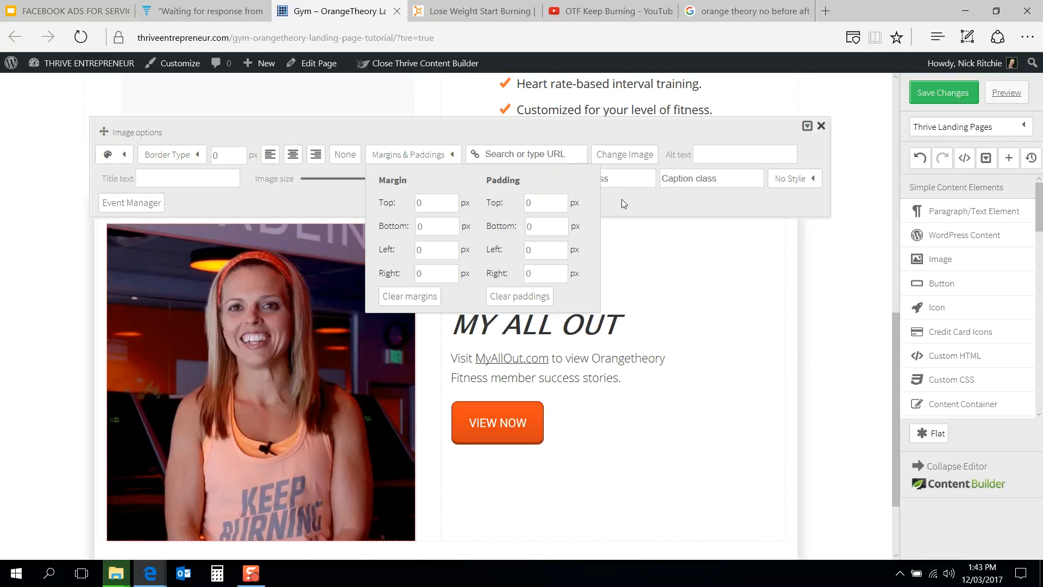
{"action": "left_click", "coordinate": [386, 204]}
{"action": "type", "text": "-20"}
{"action": "key", "text": "Tab"}
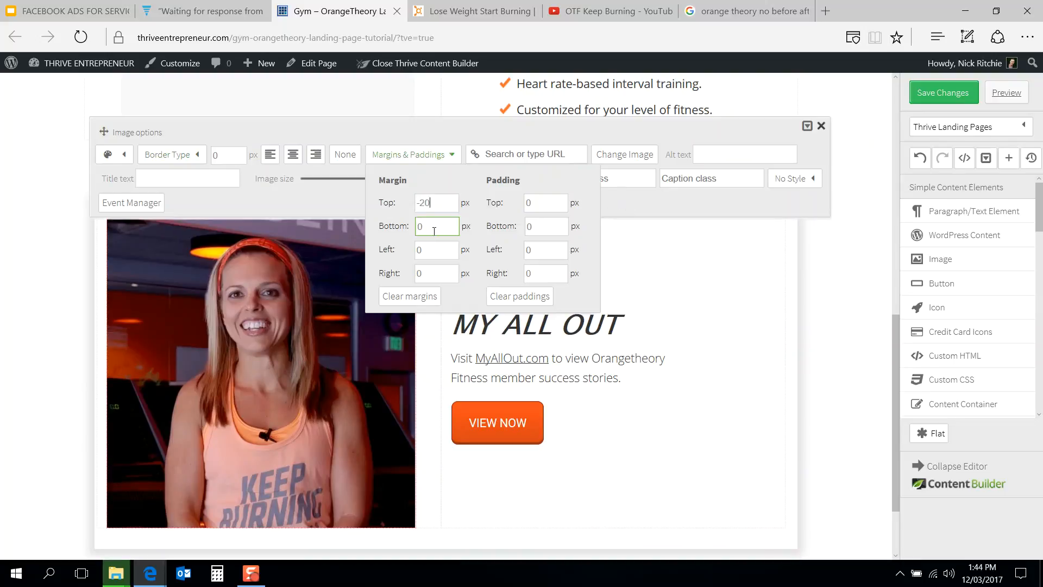
{"action": "type", "text": "-20"}
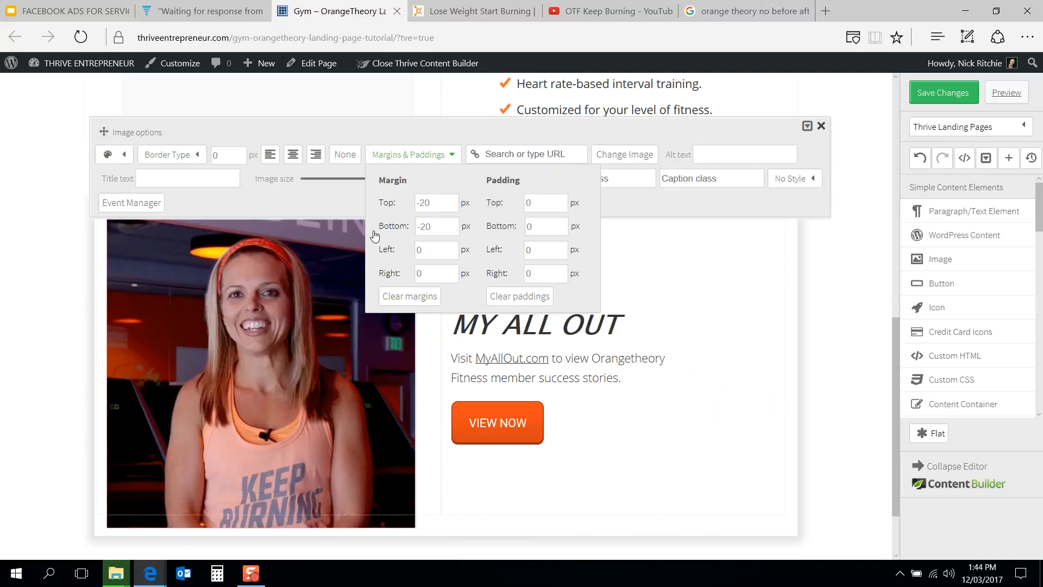
{"action": "left_click_drag", "start_coordinate": [445, 226], "coordinate": [375, 238]}
{"action": "type", "text": "-30"}
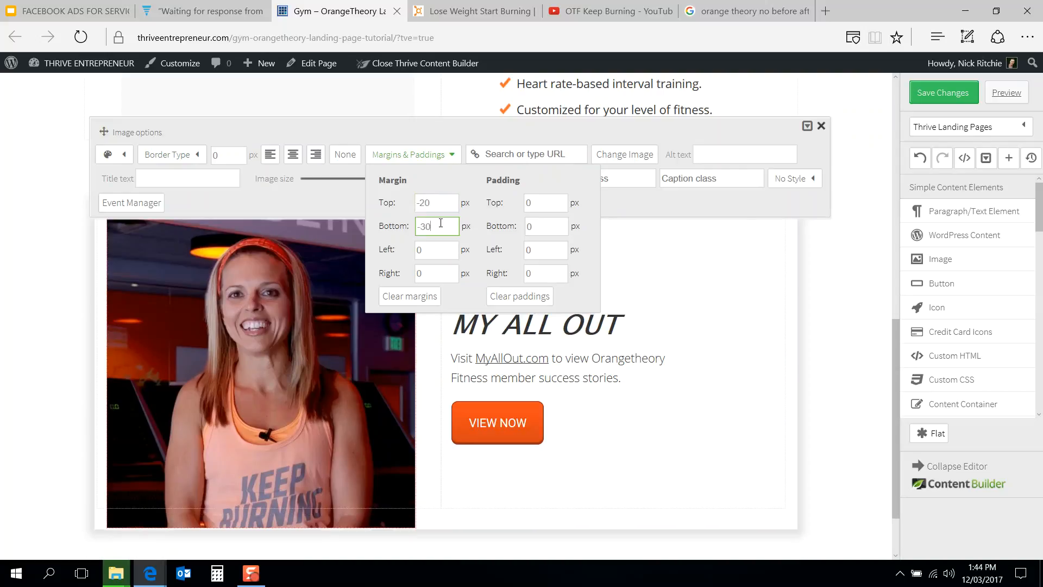
{"action": "left_click", "coordinate": [426, 226]}
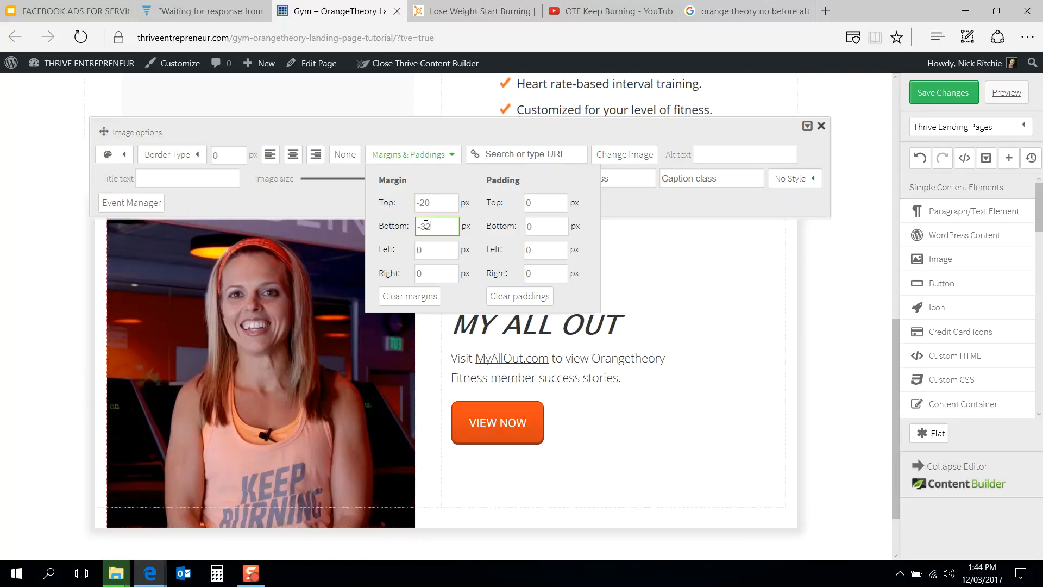
{"action": "left_click_drag", "start_coordinate": [441, 201], "coordinate": [425, 201]}
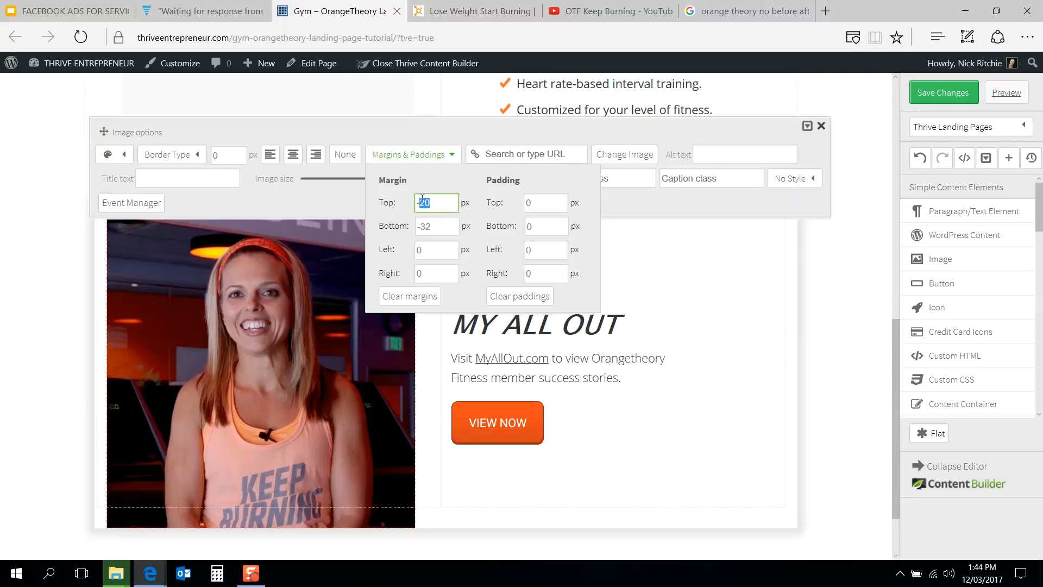
{"action": "type", "text": "32"}
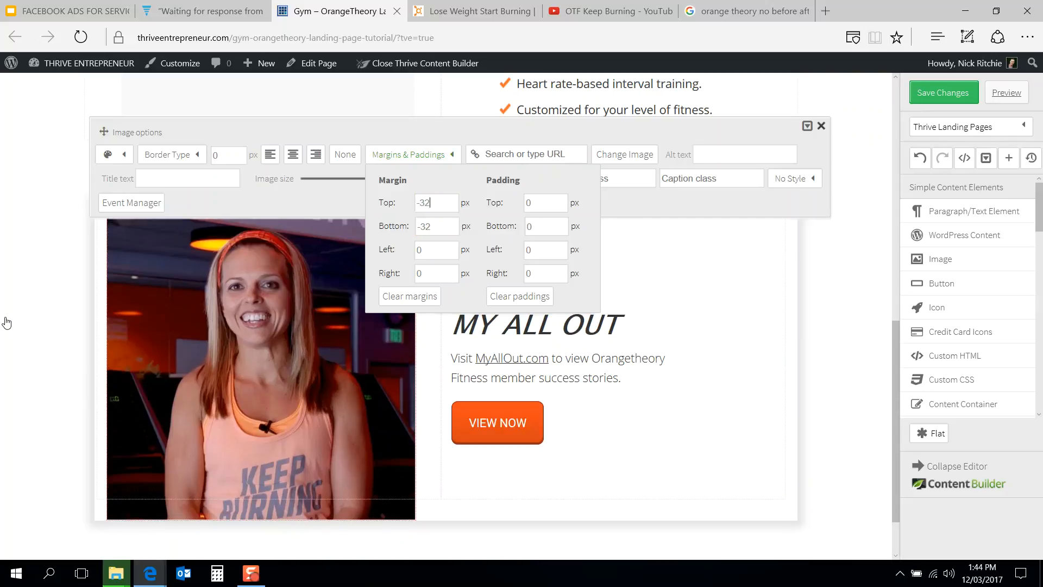
{"action": "left_click", "coordinate": [6, 323]}
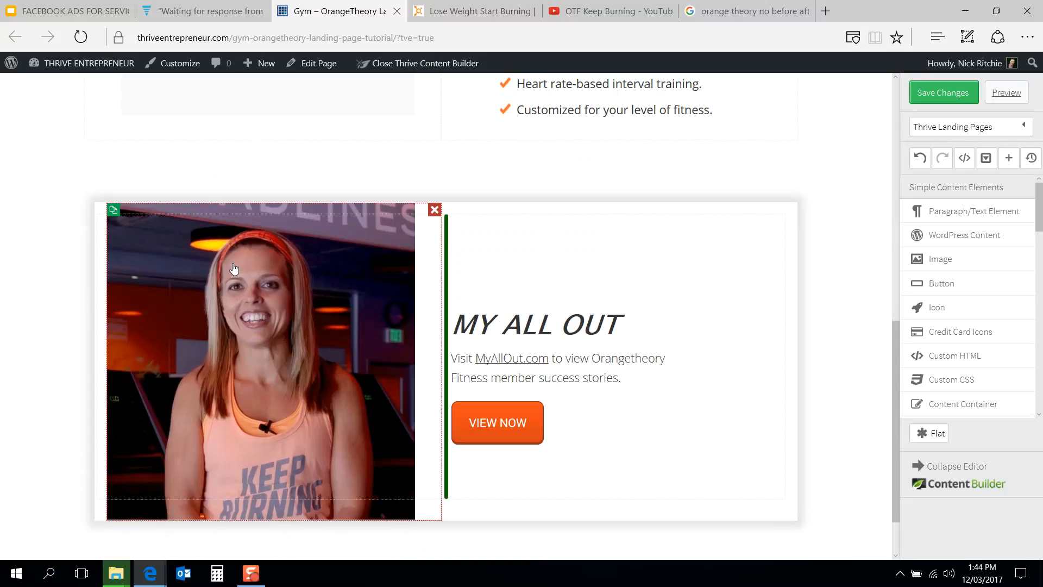
Step: Set the image's top and bottom margins to -34 px
{"action": "left_click", "coordinate": [315, 326]}
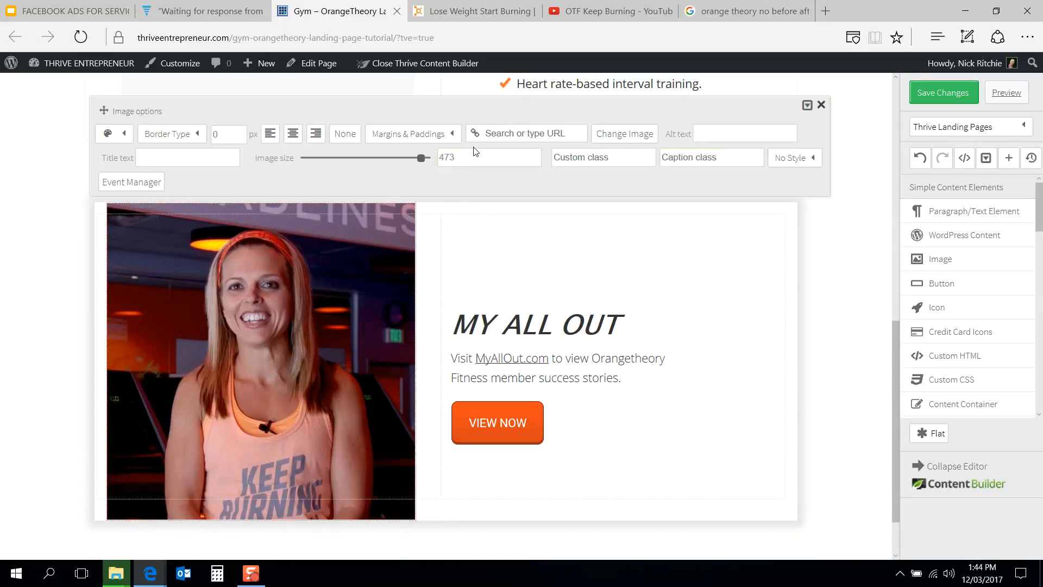
{"action": "left_click", "coordinate": [376, 135]}
{"action": "left_click", "coordinate": [441, 183]}
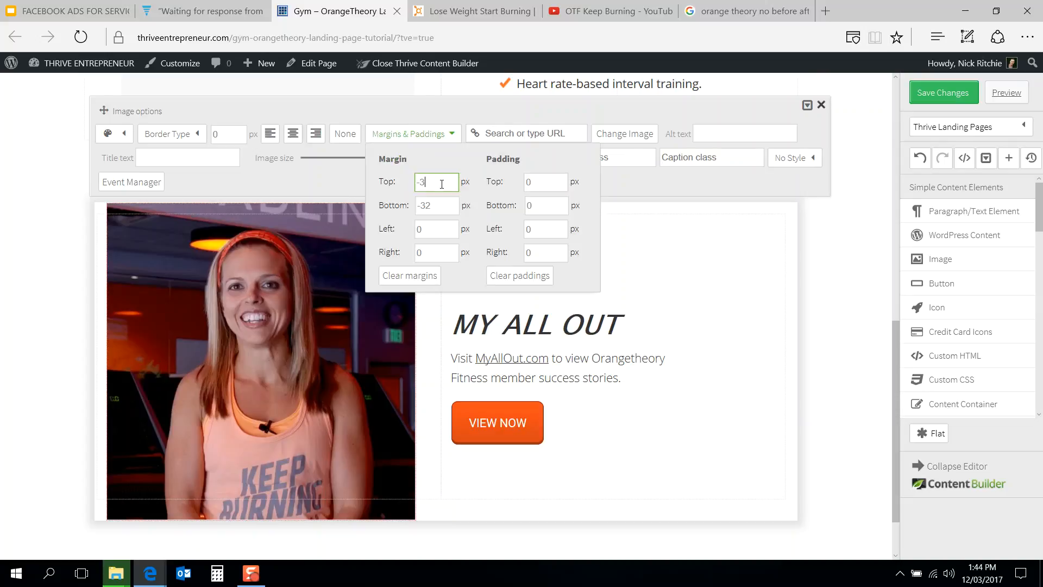
{"action": "type", "text": "4"}
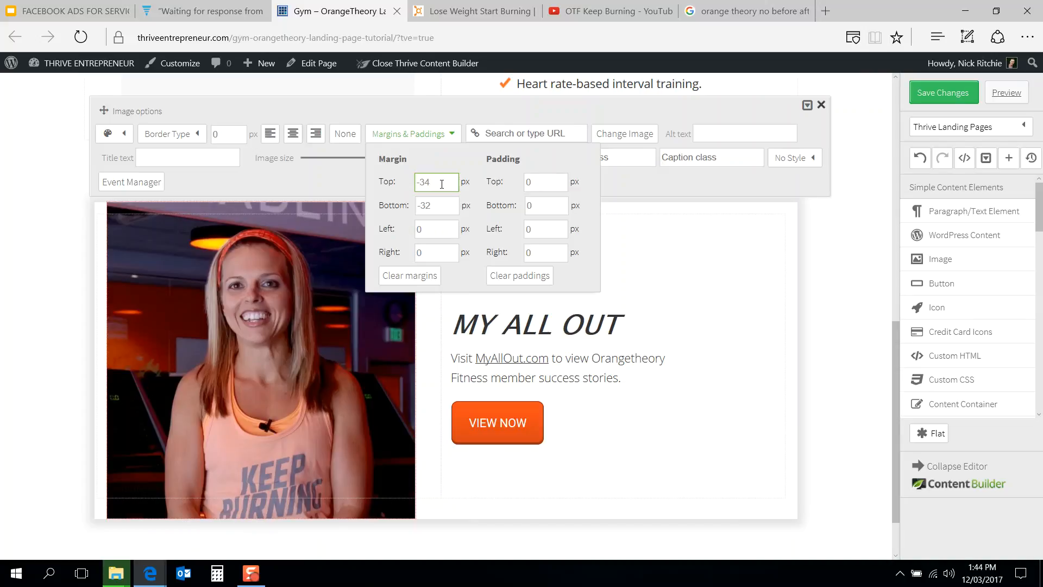
{"action": "left_click", "coordinate": [450, 204]}
{"action": "left_click", "coordinate": [8, 405]}
Step: Set the image's top and bottom margins to -33 px
{"action": "left_click", "coordinate": [112, 476]}
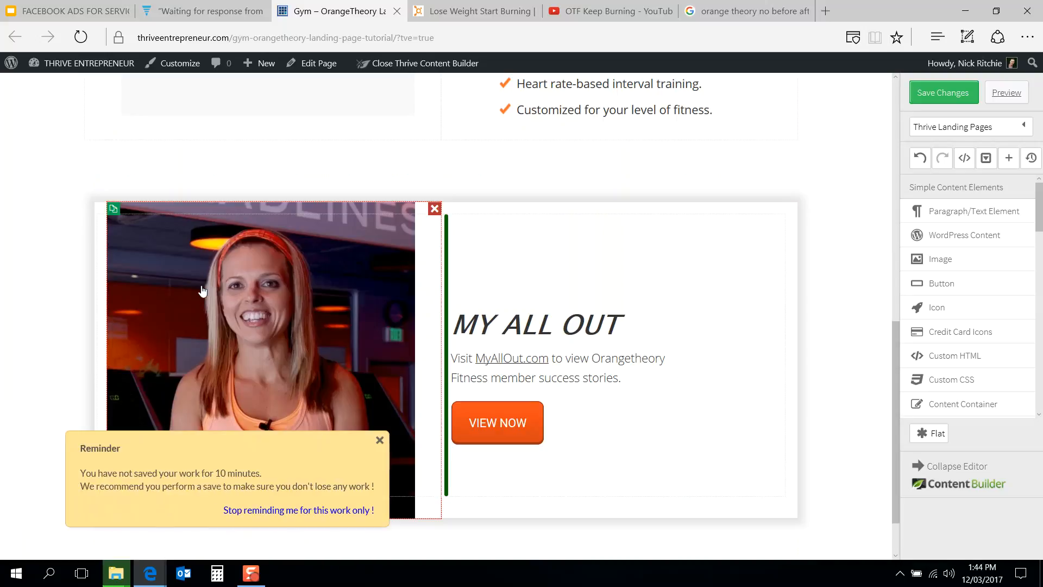
{"action": "left_click", "coordinate": [202, 290]}
{"action": "left_click", "coordinate": [403, 133]}
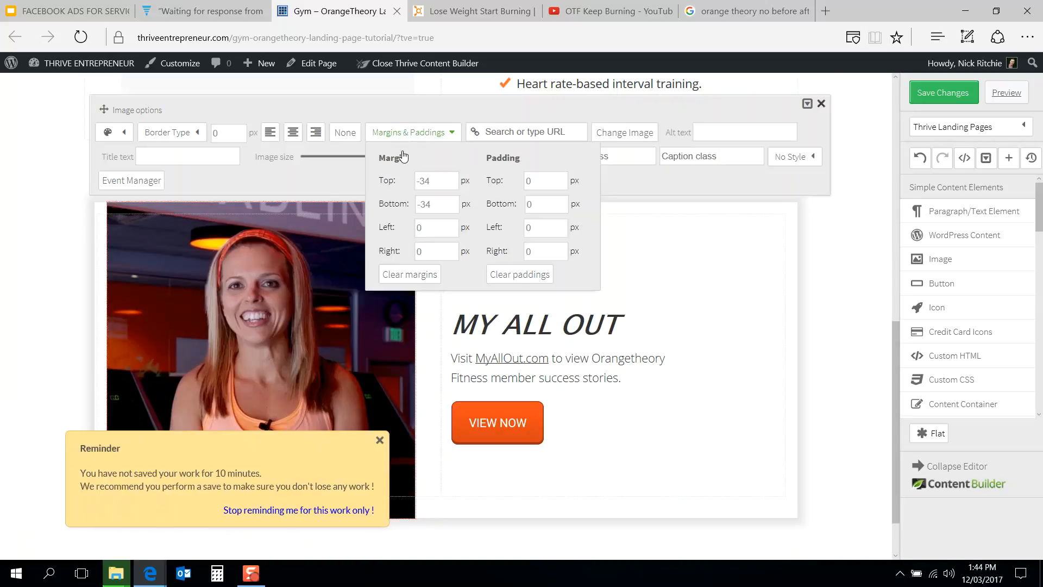
{"action": "left_click", "coordinate": [438, 181]}
{"action": "left_click", "coordinate": [439, 204]}
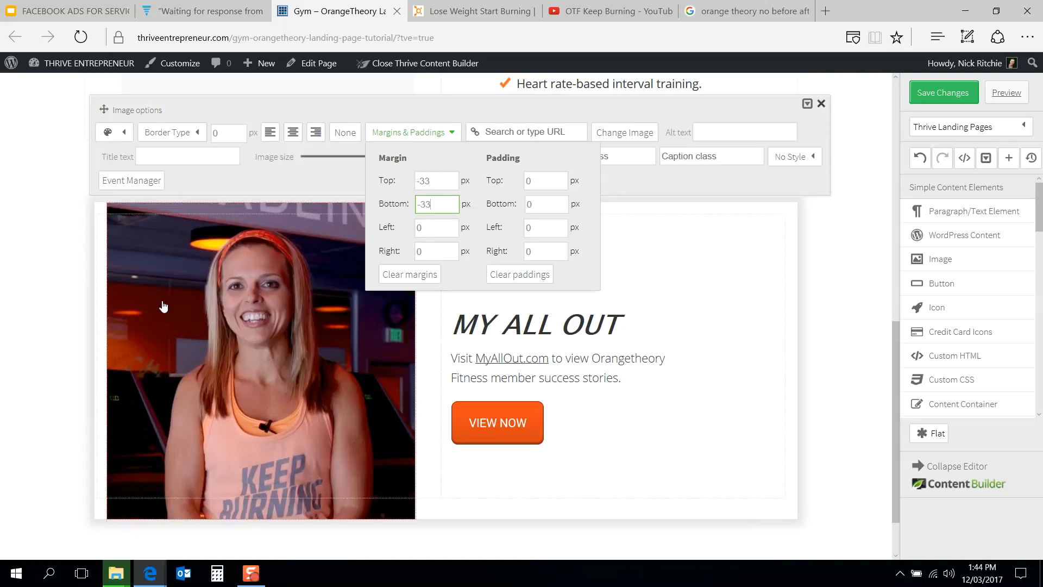
{"action": "left_click", "coordinate": [38, 348]}
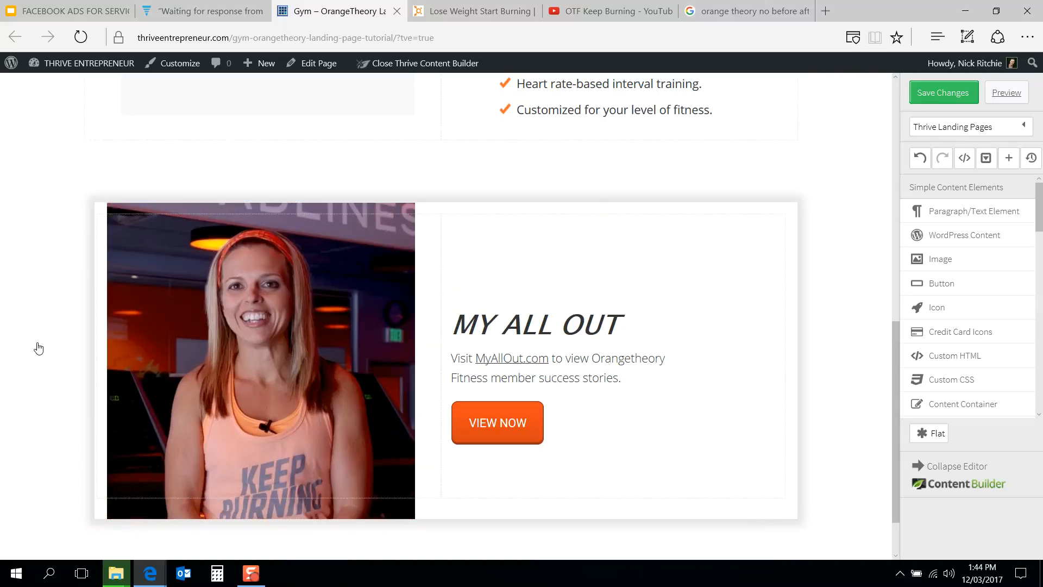
Step: Compare the content box and image with the Orangetheory reference page
{"action": "left_click", "coordinate": [227, 309]}
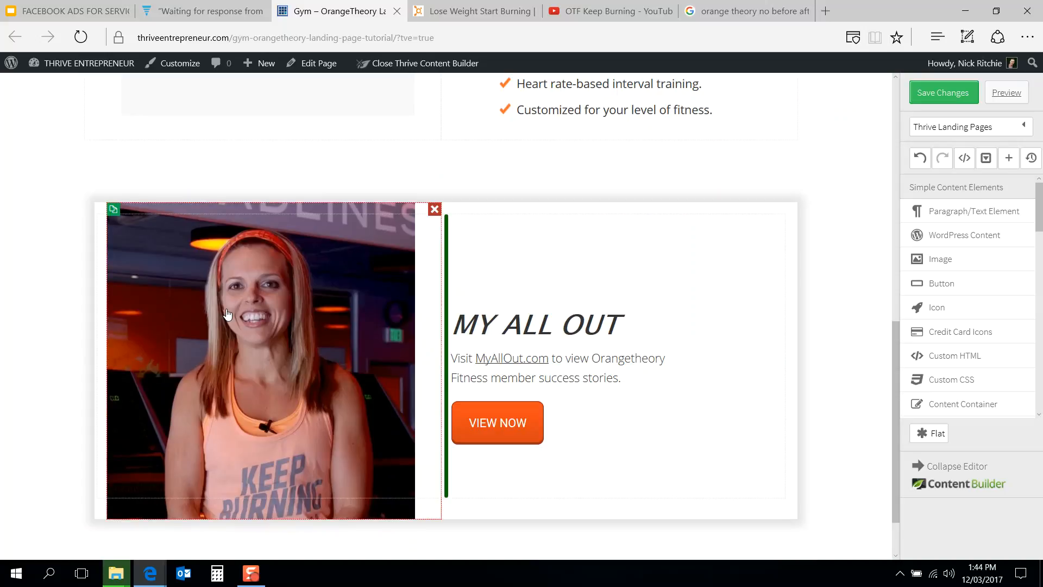
{"action": "left_click", "coordinate": [38, 306]}
{"action": "left_click", "coordinate": [451, 7]}
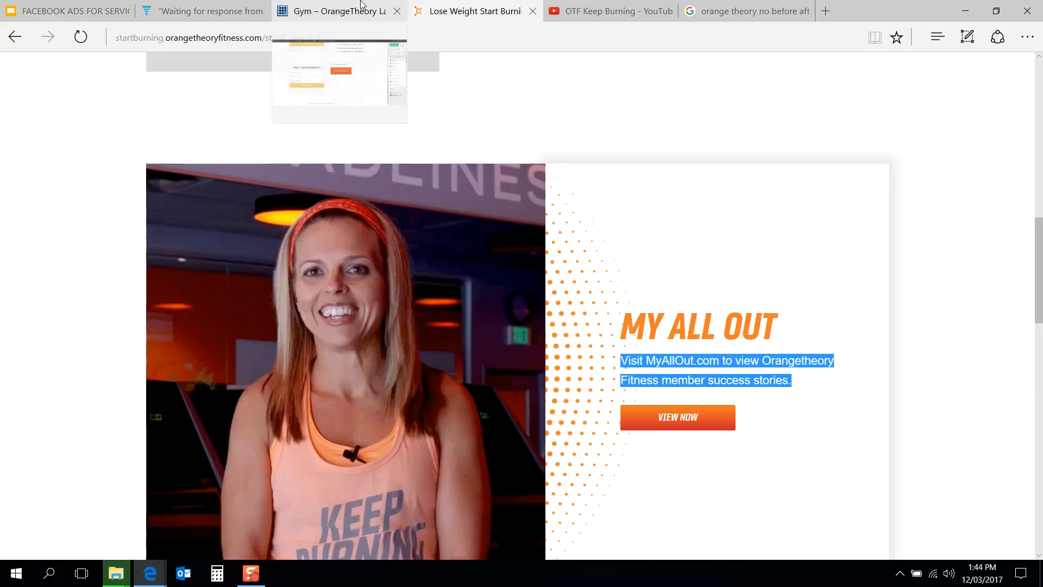
{"action": "left_click", "coordinate": [337, 11]}
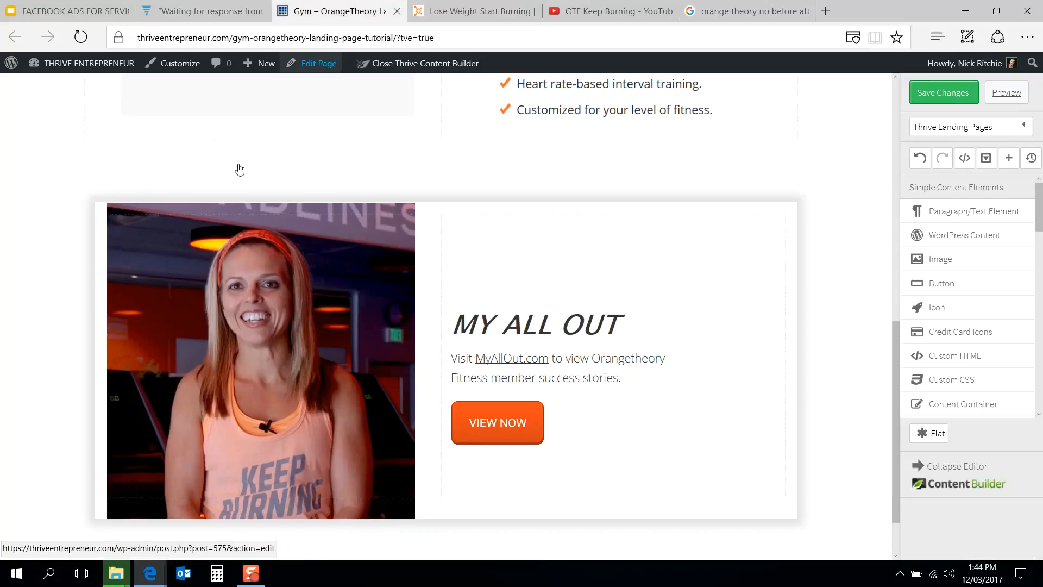
Step: Set the image's bottom and left margins to -34 px
{"action": "left_click", "coordinate": [247, 213]}
{"action": "left_click", "coordinate": [417, 133]}
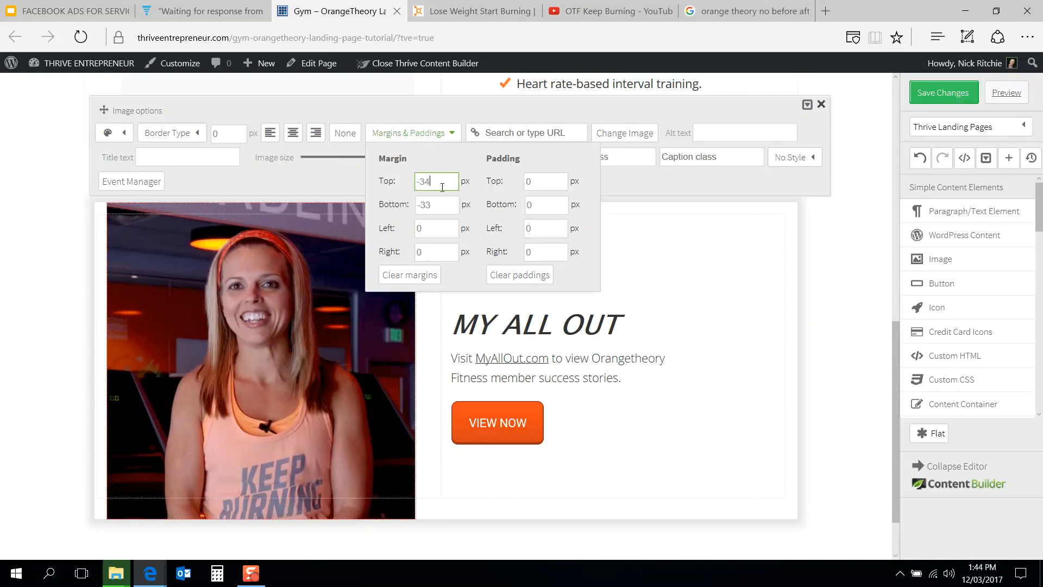
{"action": "left_click", "coordinate": [444, 205]}
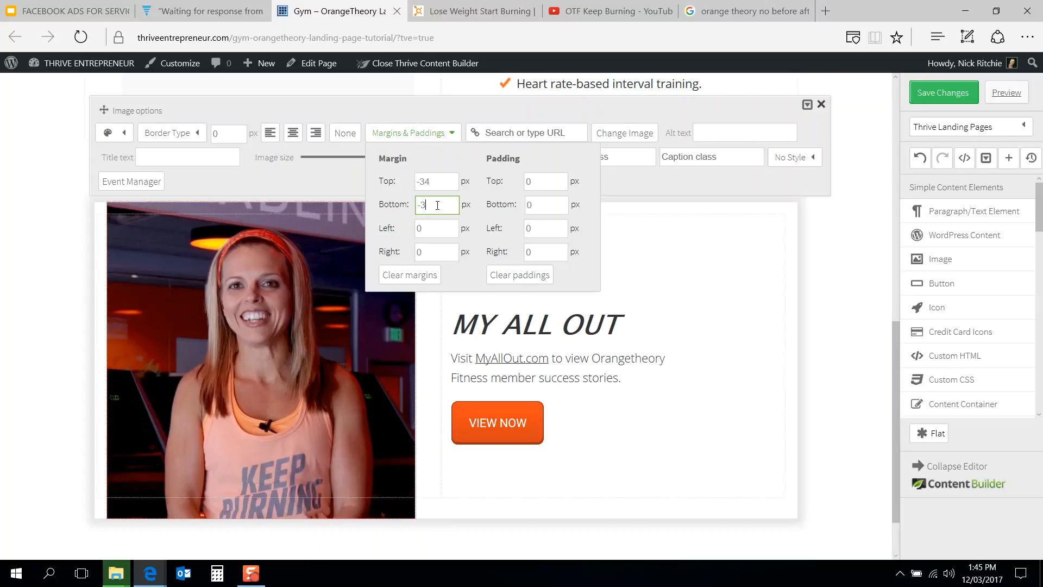
{"action": "left_click", "coordinate": [437, 225]}
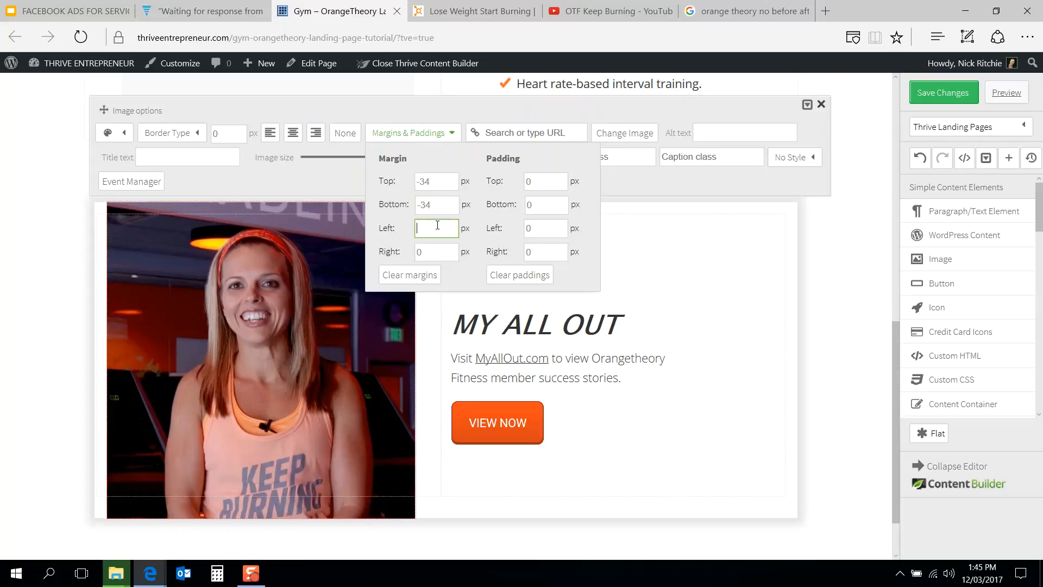
{"action": "type", "text": "-34"}
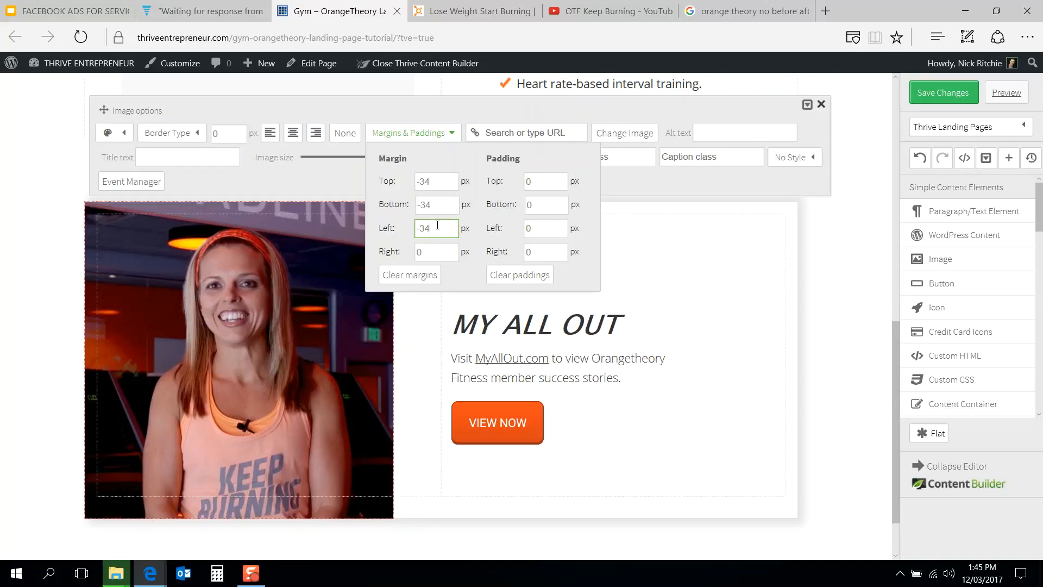
{"action": "left_click", "coordinate": [18, 323]}
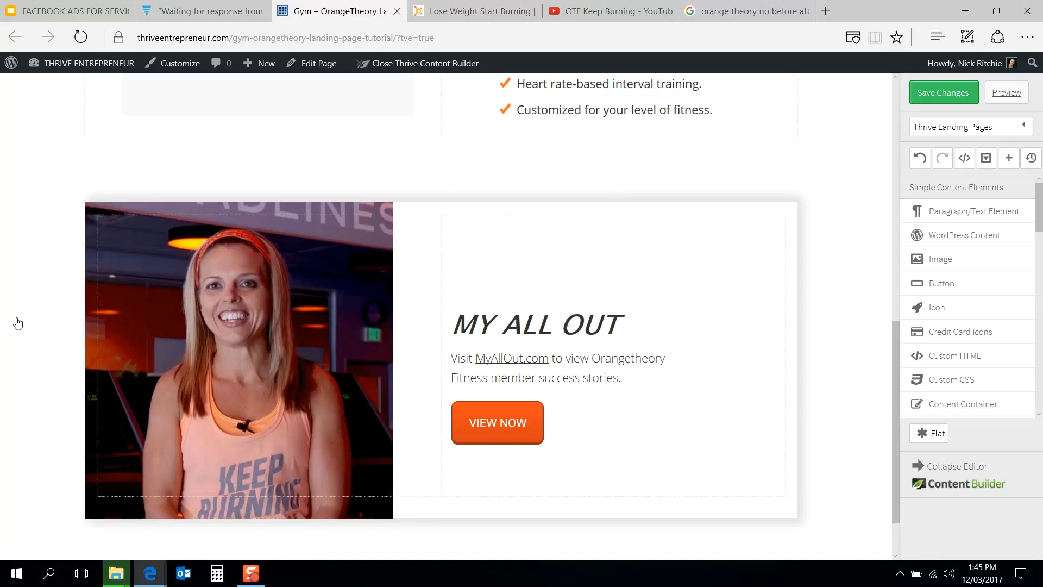
Step: Compare the content box with the Orangetheory reference page and save the changes
{"action": "left_click", "coordinate": [465, 5]}
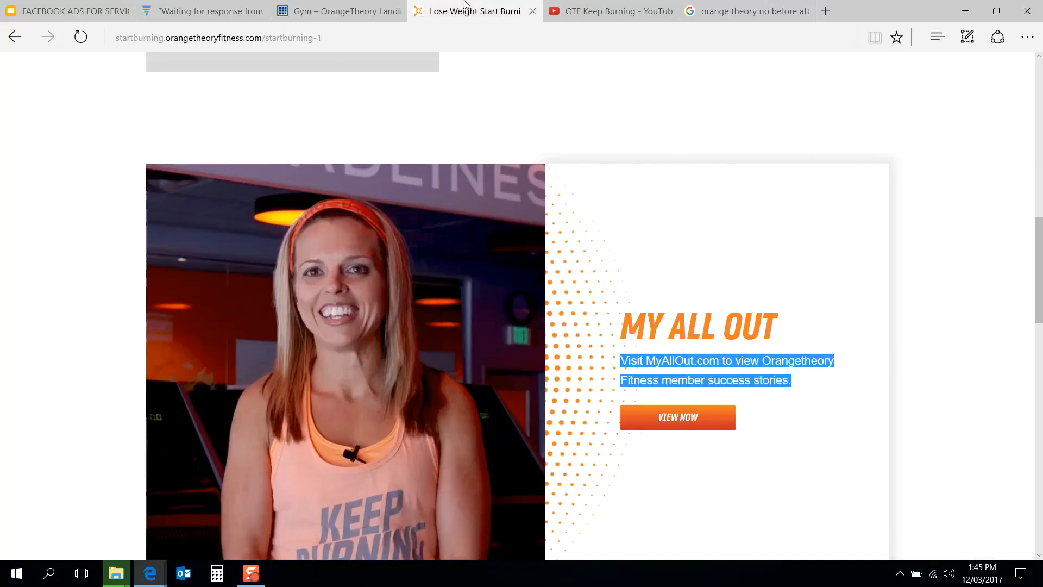
{"action": "left_click", "coordinate": [340, 7]}
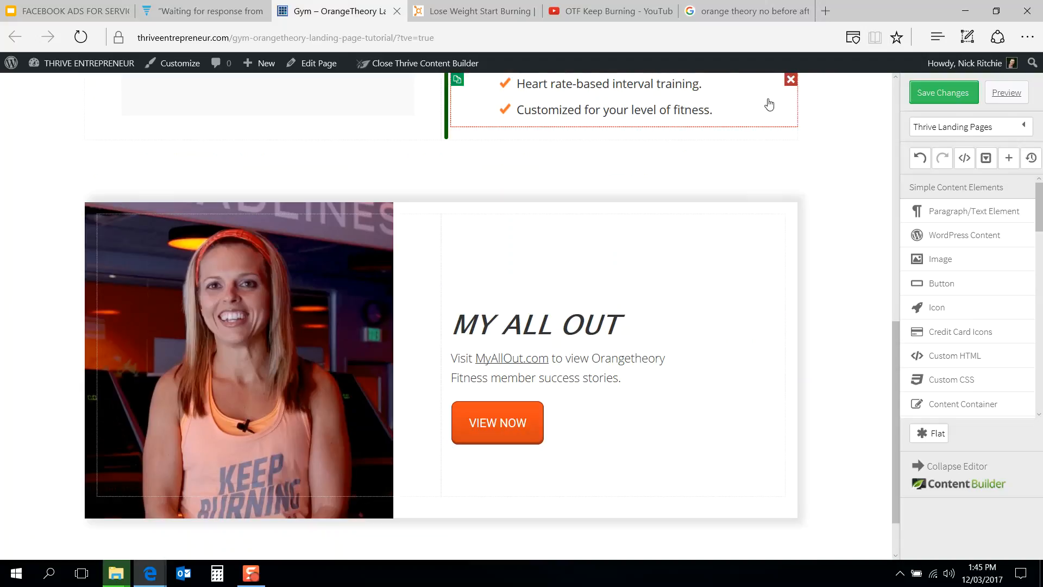
{"action": "left_click", "coordinate": [440, 6]}
{"action": "left_click", "coordinate": [328, 4]}
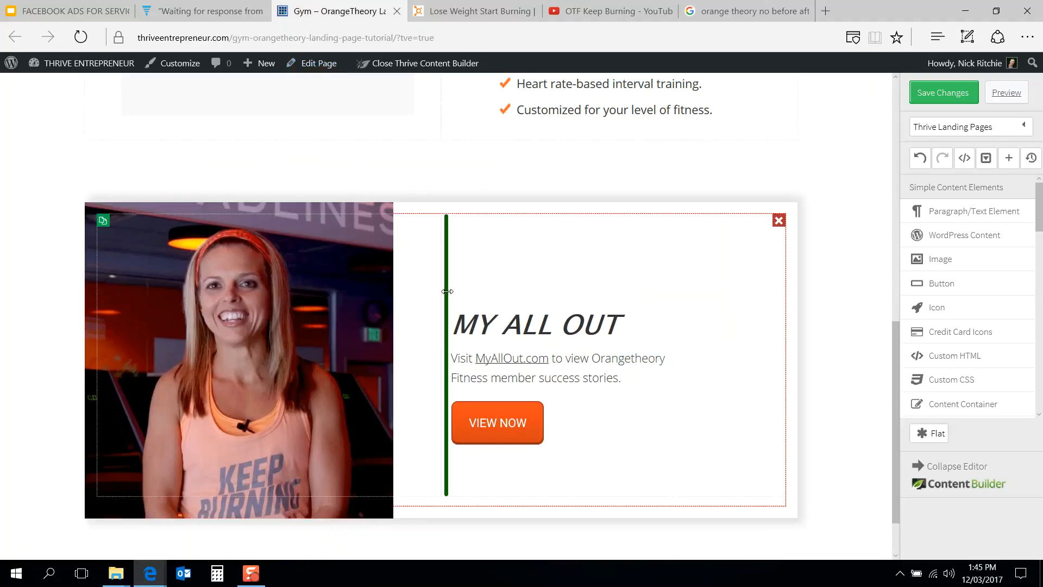
{"action": "left_click_drag", "start_coordinate": [447, 291], "coordinate": [512, 298]}
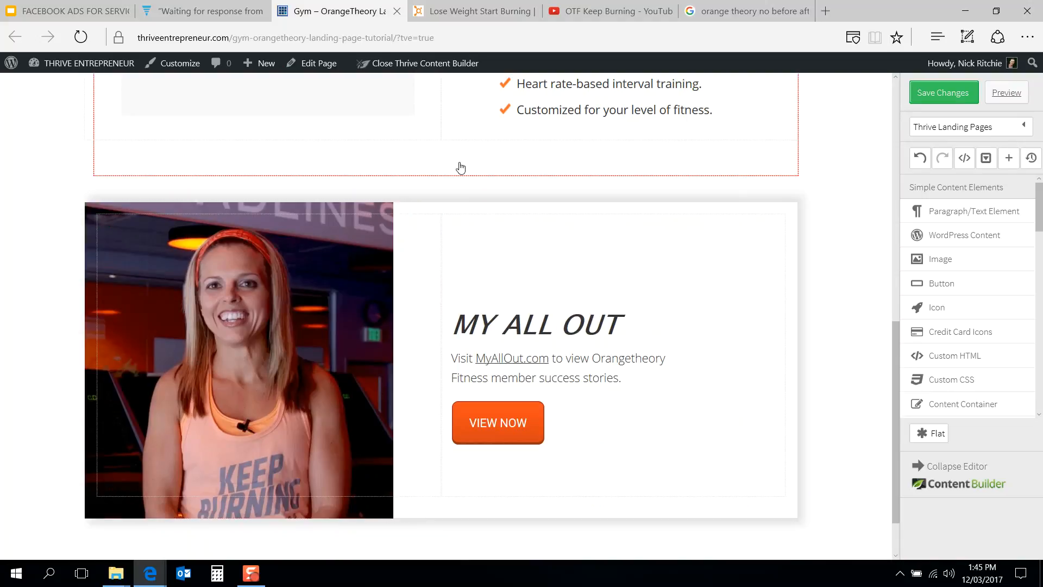
{"action": "left_click", "coordinate": [938, 98]}
Step: Review the MY ALL OUT and KEEP BURNING sections on the Orangetheory reference page
{"action": "left_click", "coordinate": [469, 11]}
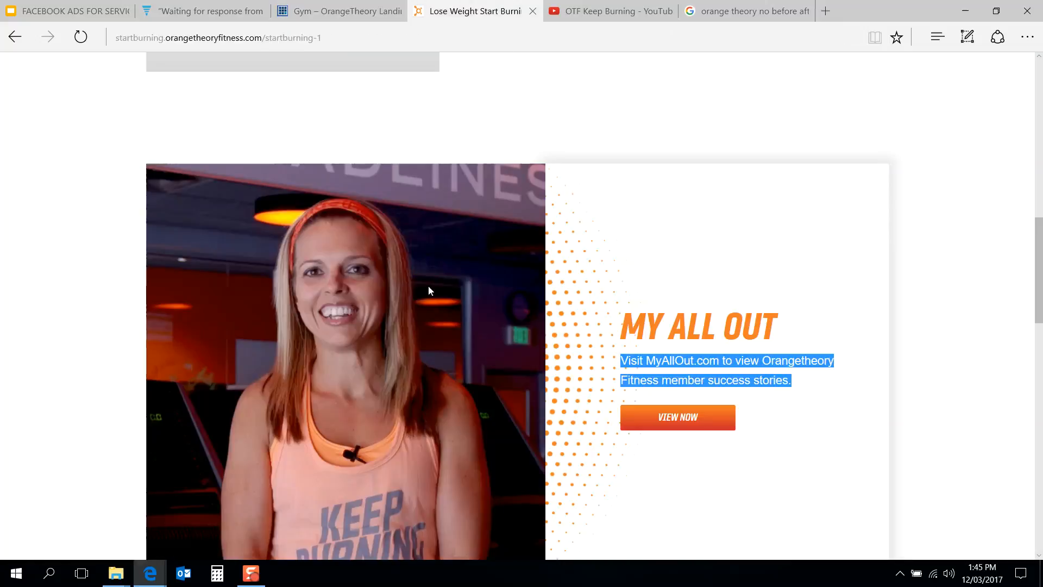
{"action": "scroll", "coordinate": [430, 294], "scroll_direction": "down", "scroll_amount": 2}
{"action": "scroll", "coordinate": [432, 298], "scroll_direction": "up", "scroll_amount": 2}
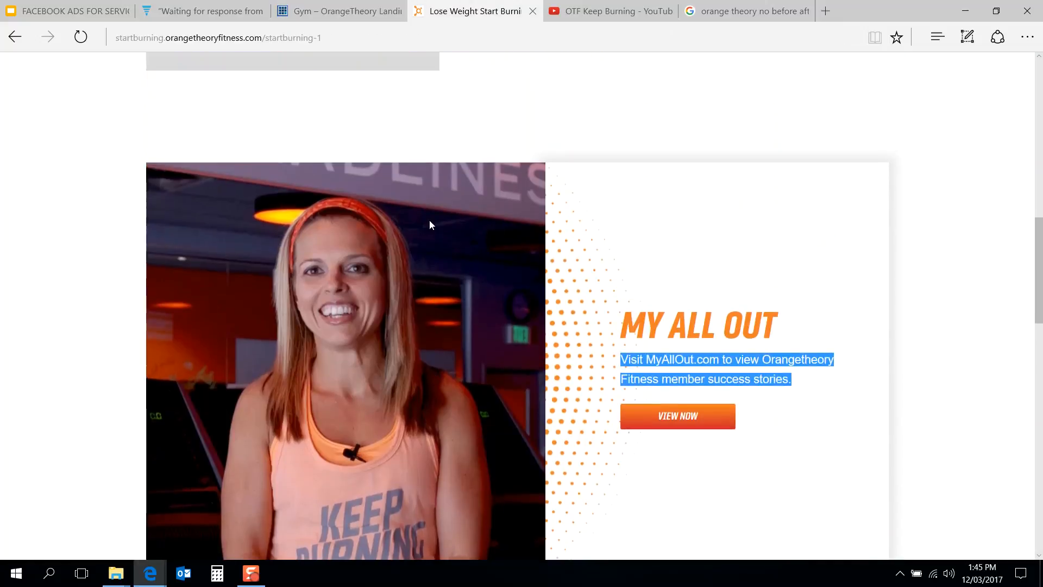
{"action": "left_click", "coordinate": [641, 239]}
{"action": "scroll", "coordinate": [642, 239], "scroll_direction": "down", "scroll_amount": 8}
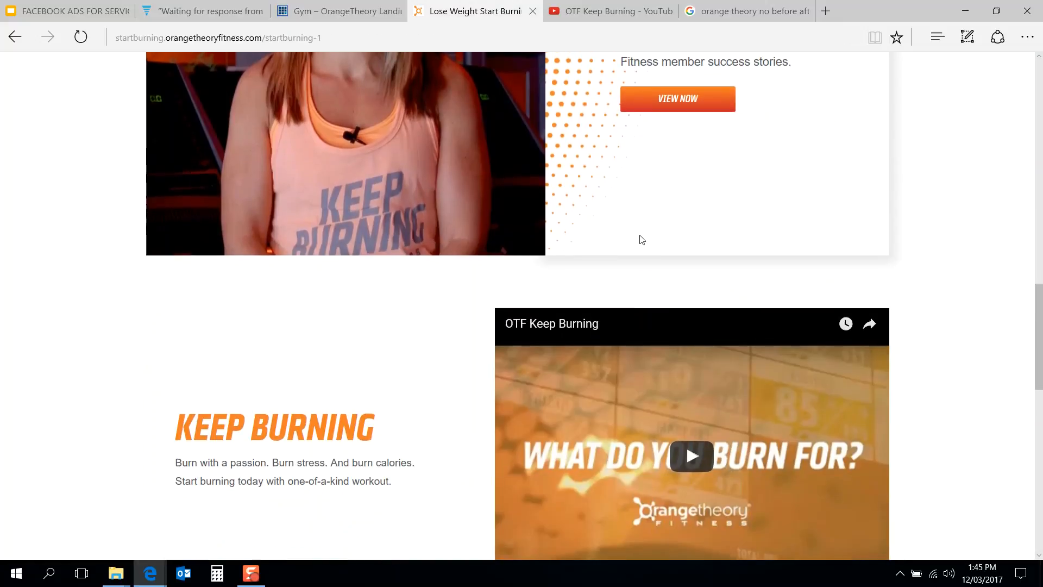
{"action": "left_click", "coordinate": [355, 9]}
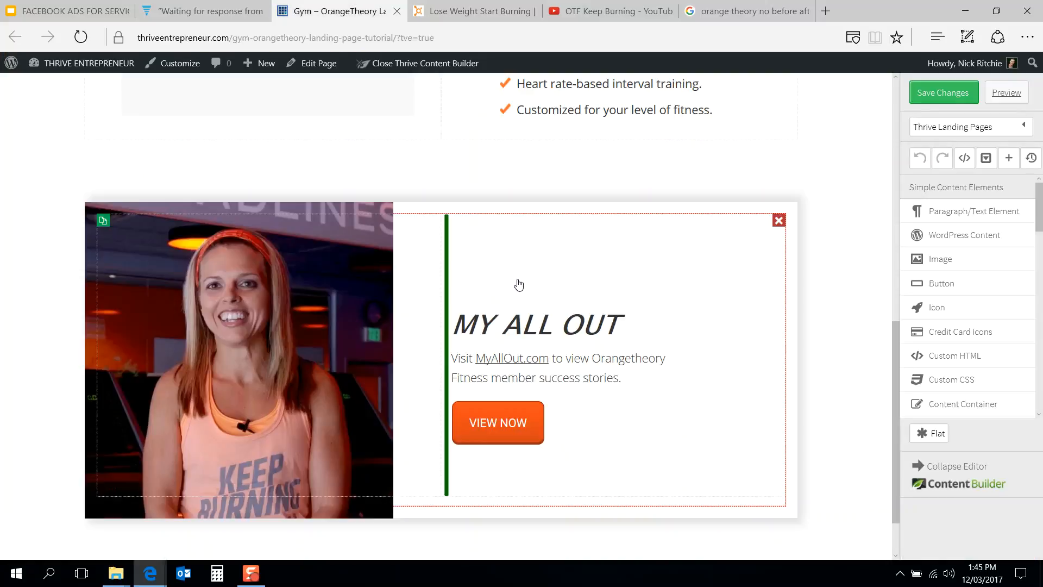
Step: Duplicate the MY ALL OUT heading and the description paragraph twice
{"action": "left_click", "coordinate": [457, 322]}
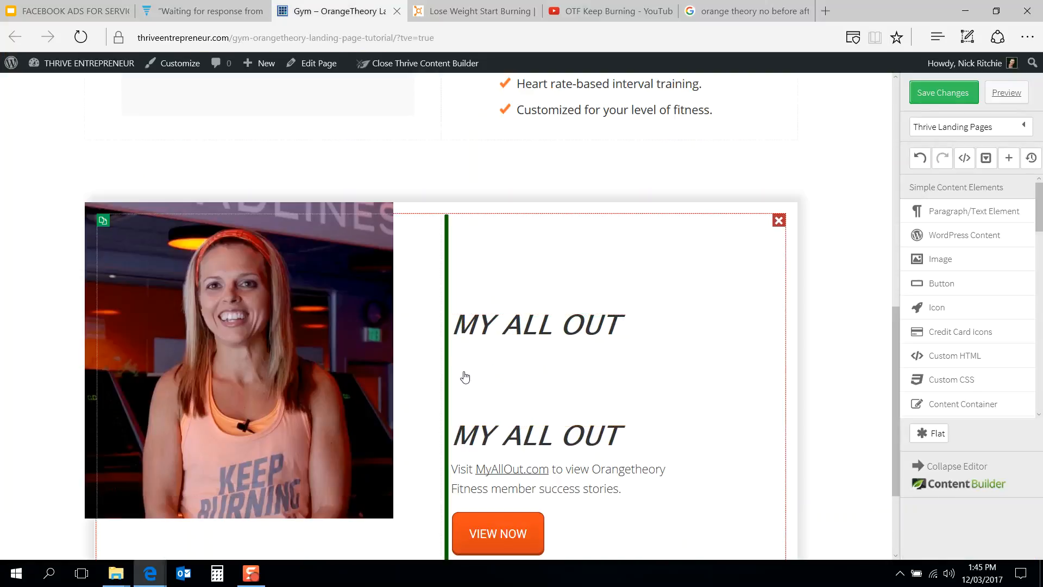
{"action": "left_click", "coordinate": [457, 465]}
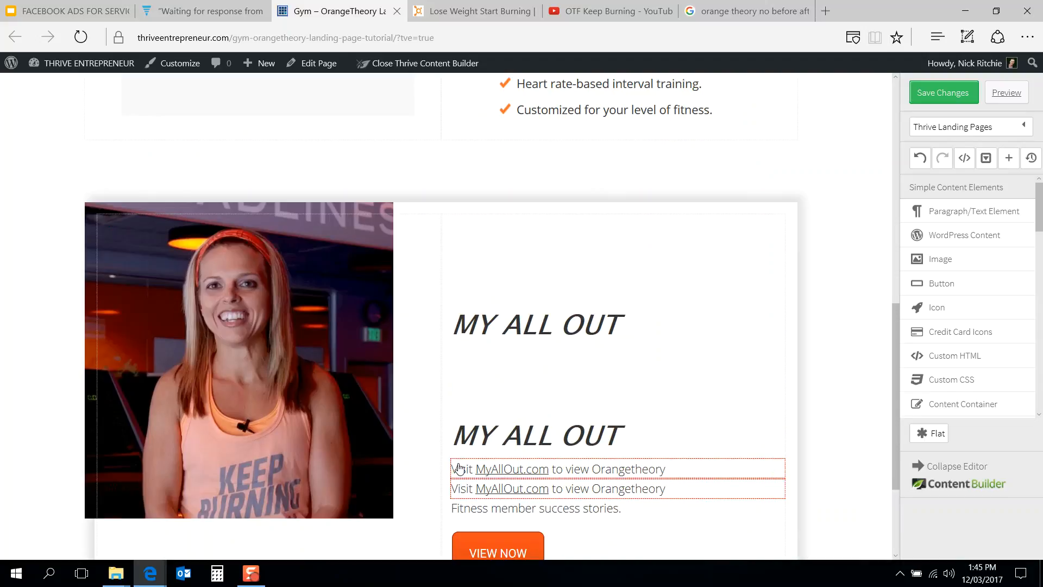
{"action": "left_click", "coordinate": [457, 484]}
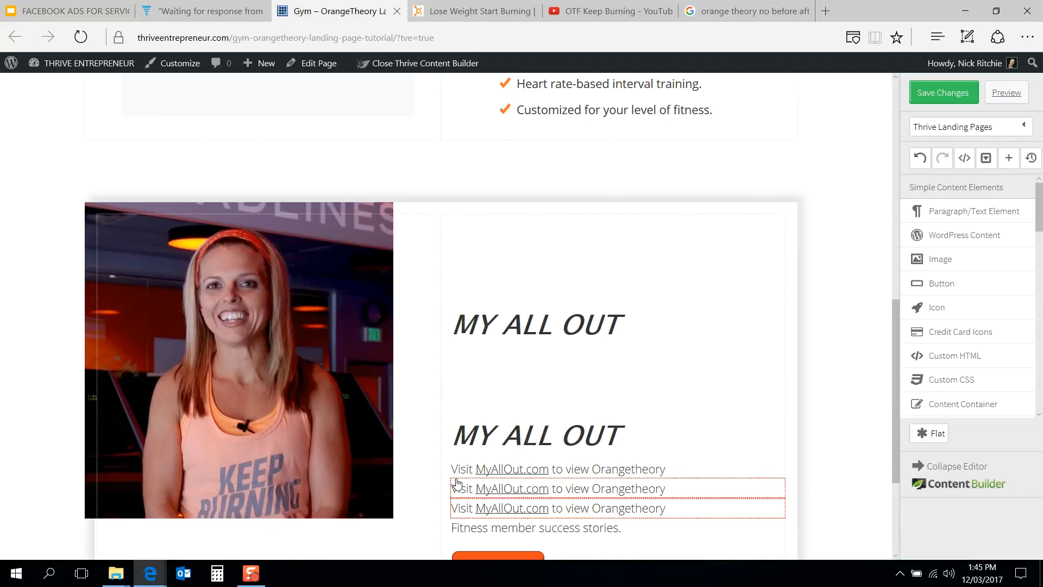
{"action": "scroll", "coordinate": [489, 435], "scroll_direction": "down", "scroll_amount": 3}
{"action": "left_click", "coordinate": [473, 11]}
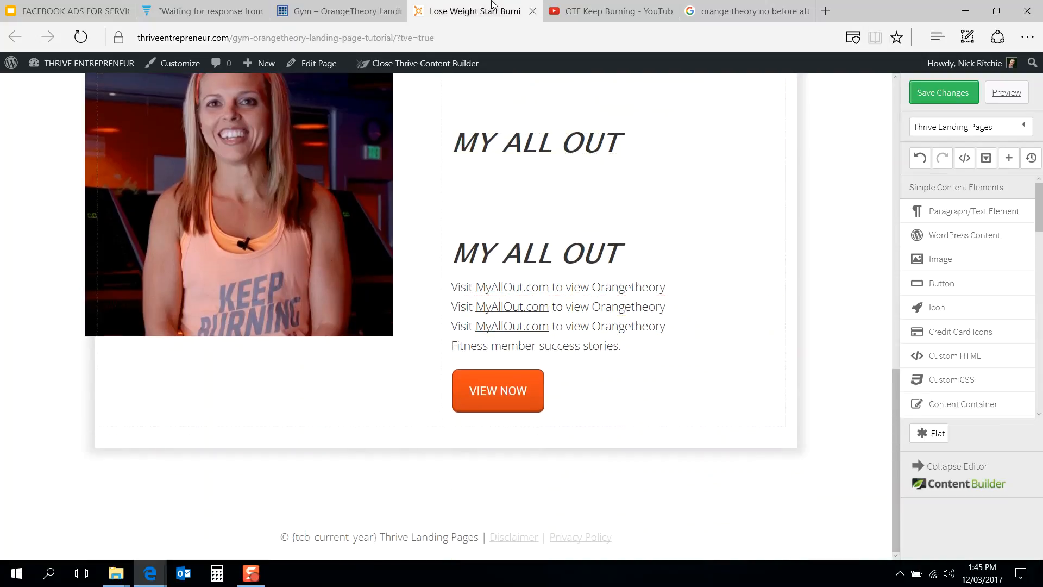
{"action": "scroll", "coordinate": [370, 331], "scroll_direction": "down", "scroll_amount": 1}
{"action": "left_click", "coordinate": [314, 4]}
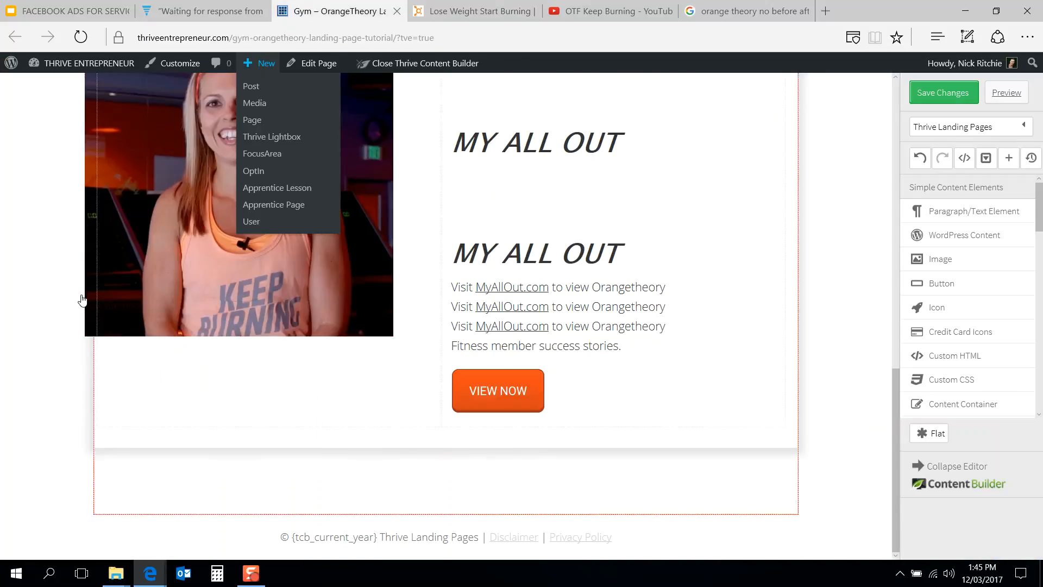
{"action": "scroll", "coordinate": [92, 228], "scroll_direction": "up", "scroll_amount": 4}
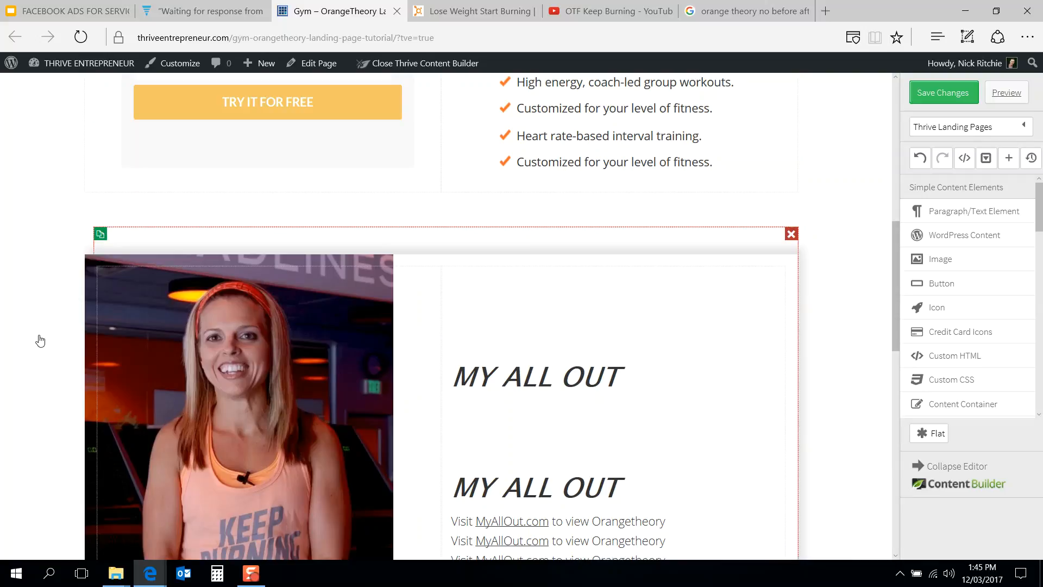
{"action": "scroll", "coordinate": [39, 345], "scroll_direction": "down", "scroll_amount": 9}
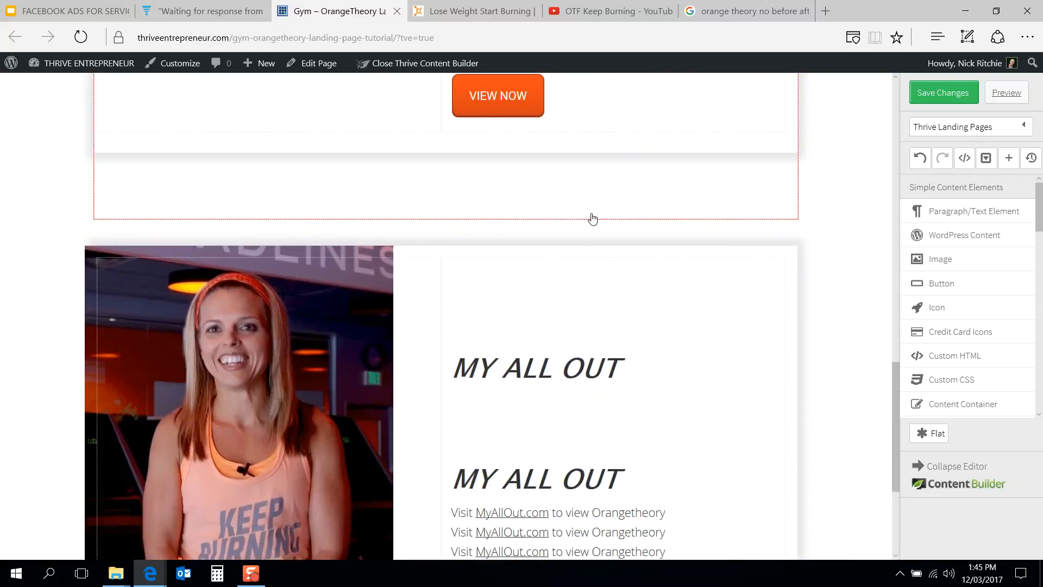
{"action": "scroll", "coordinate": [592, 218], "scroll_direction": "up", "scroll_amount": 2}
{"action": "scroll", "coordinate": [625, 147], "scroll_direction": "up", "scroll_amount": 2}
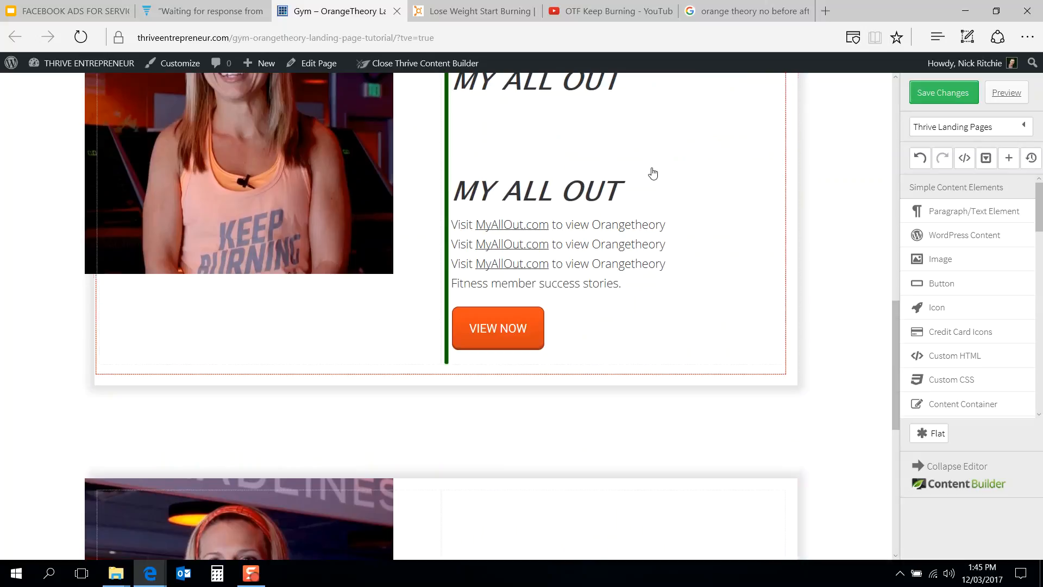
Step: Delete the duplicated heading and the extra paragraph copies from the first MY ALL OUT content box
{"action": "left_click", "coordinate": [778, 190]}
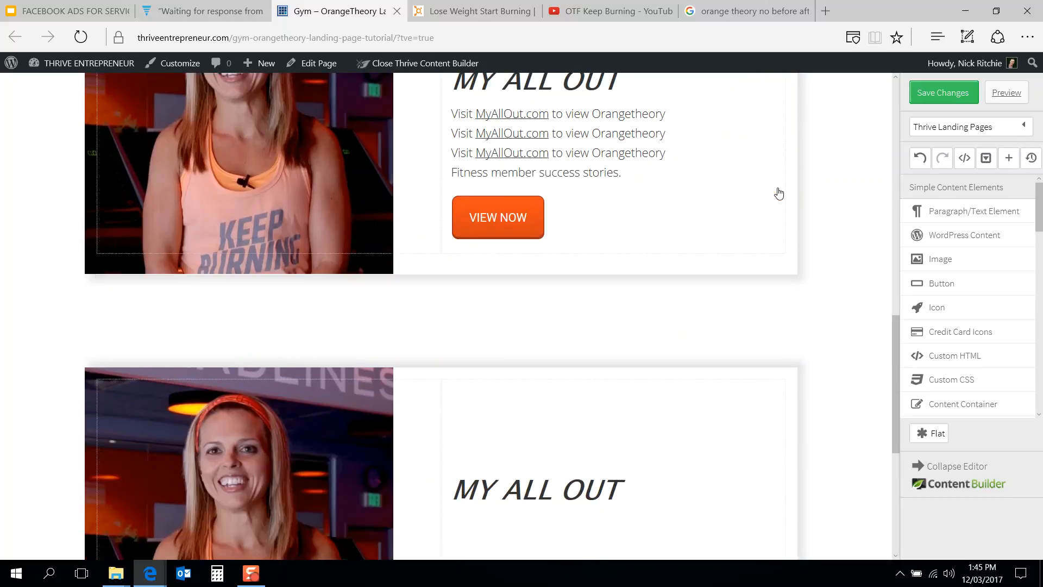
{"action": "scroll", "coordinate": [691, 191], "scroll_direction": "up", "scroll_amount": 1}
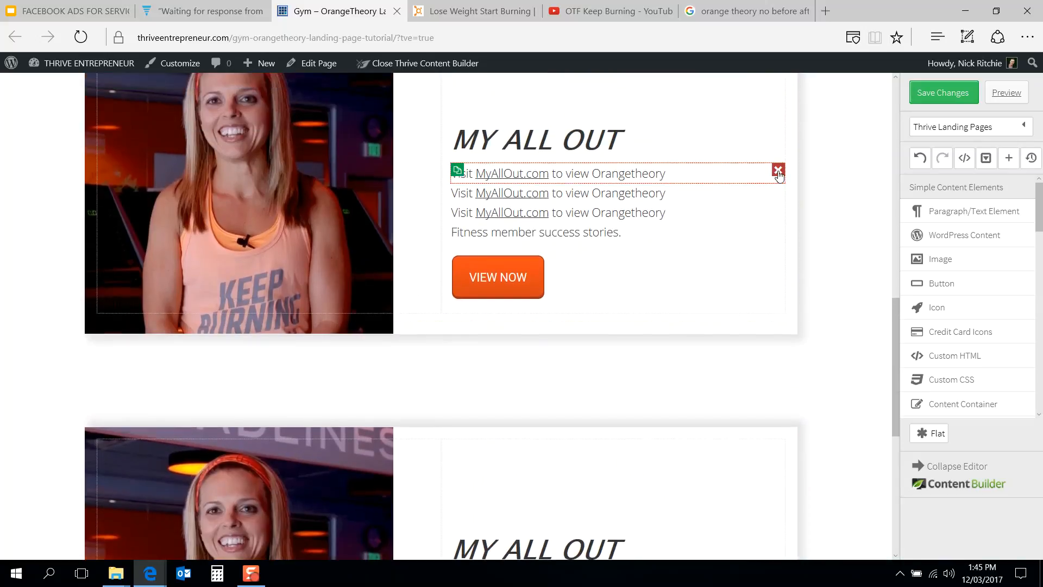
{"action": "left_click", "coordinate": [777, 171]}
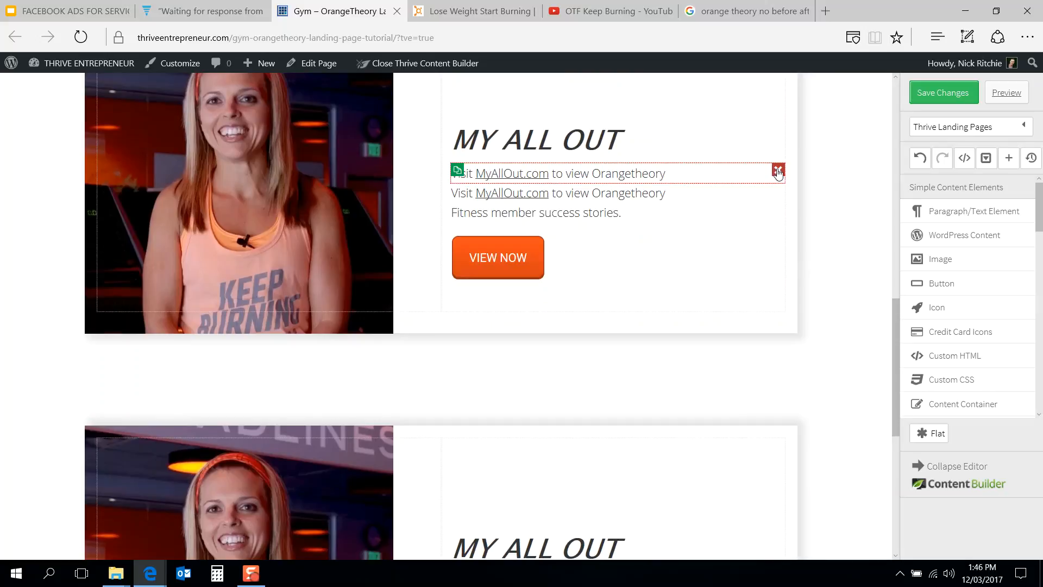
{"action": "left_click", "coordinate": [778, 170]}
{"action": "scroll", "coordinate": [610, 233], "scroll_direction": "up", "scroll_amount": 1}
{"action": "scroll", "coordinate": [612, 233], "scroll_direction": "down", "scroll_amount": 3}
{"action": "scroll", "coordinate": [612, 233], "scroll_direction": "up", "scroll_amount": 4}
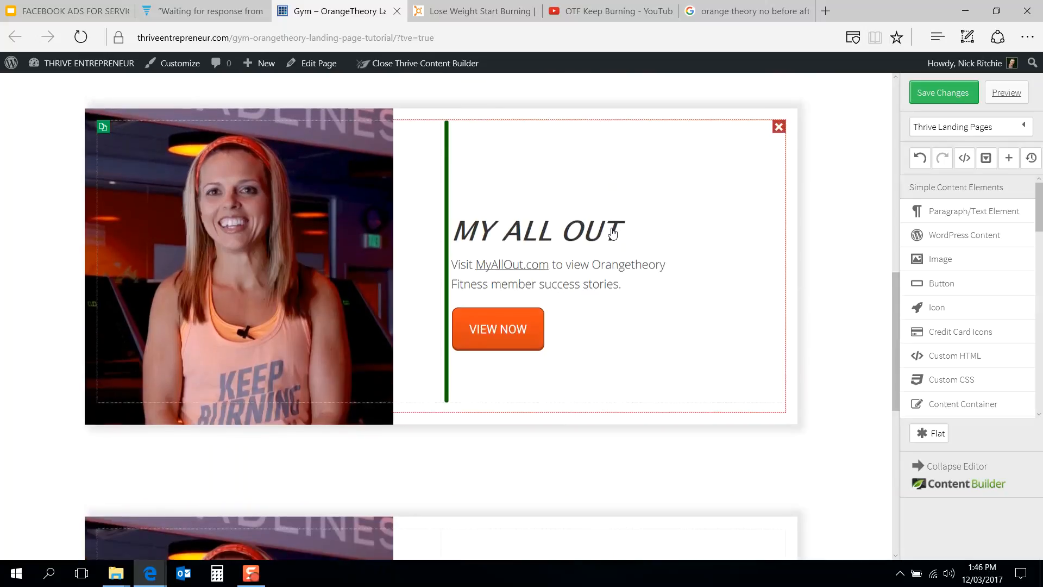
{"action": "scroll", "coordinate": [456, 242], "scroll_direction": "up", "scroll_amount": 2}
{"action": "scroll", "coordinate": [456, 242], "scroll_direction": "down", "scroll_amount": 9}
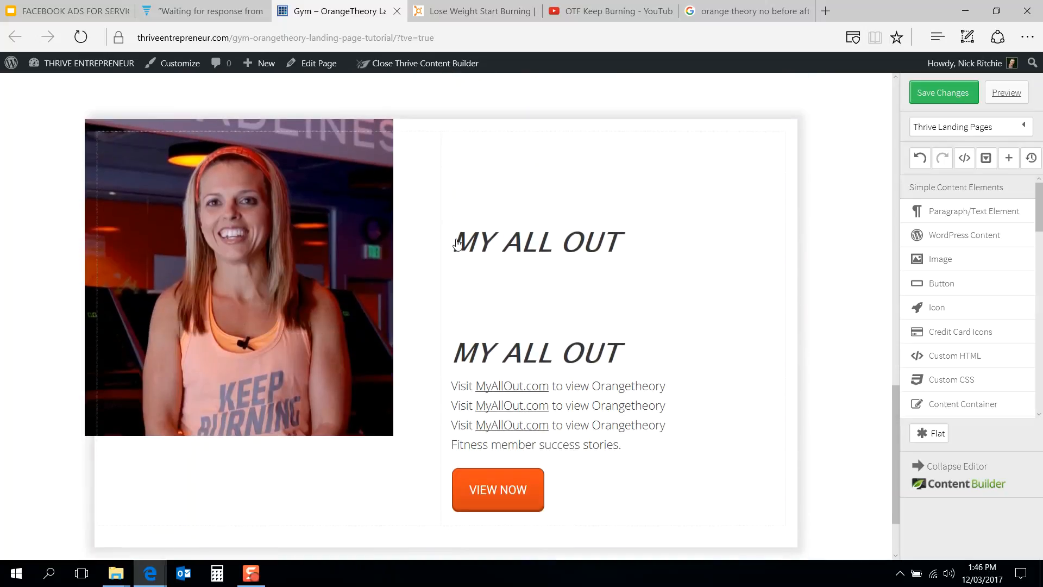
Step: Compare the page's MY ALL OUT boxes with the Orangetheory reference page
{"action": "left_click", "coordinate": [484, 10]}
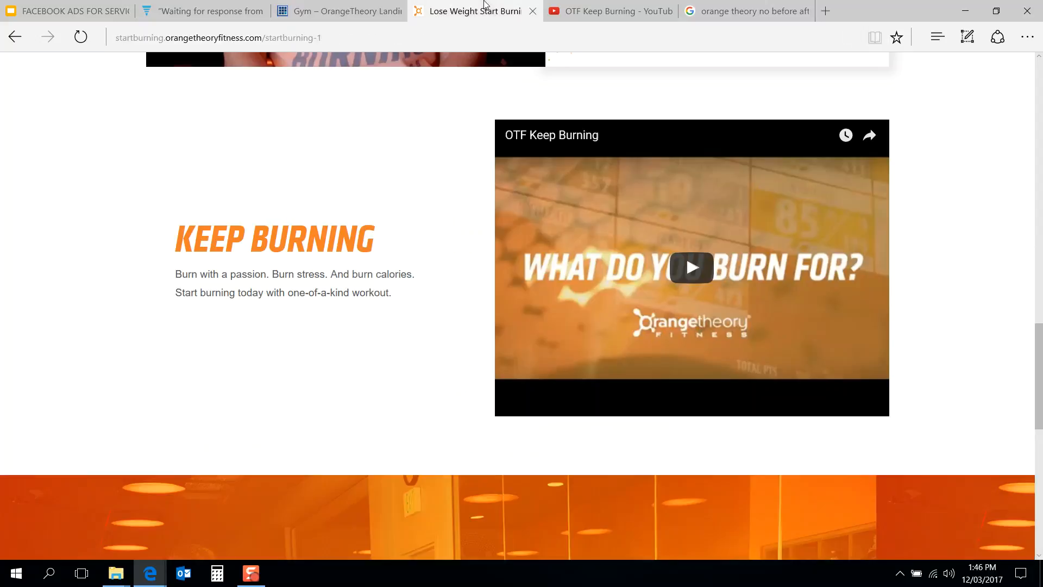
{"action": "scroll", "coordinate": [418, 274], "scroll_direction": "up", "scroll_amount": 1}
{"action": "left_click", "coordinate": [356, 5]}
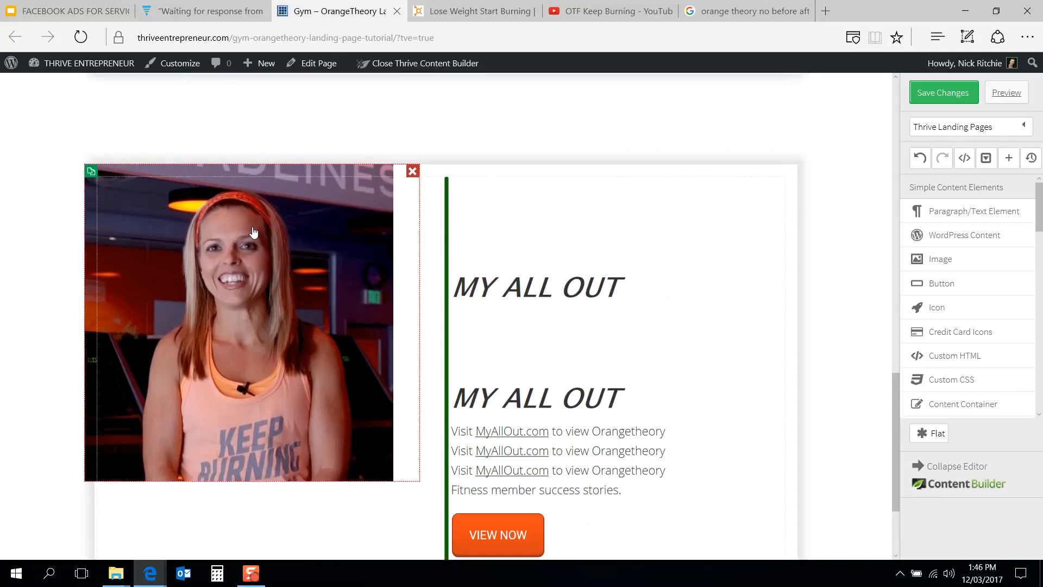
{"action": "scroll", "coordinate": [252, 233], "scroll_direction": "up", "scroll_amount": 1}
{"action": "scroll", "coordinate": [948, 288], "scroll_direction": "down", "scroll_amount": 6}
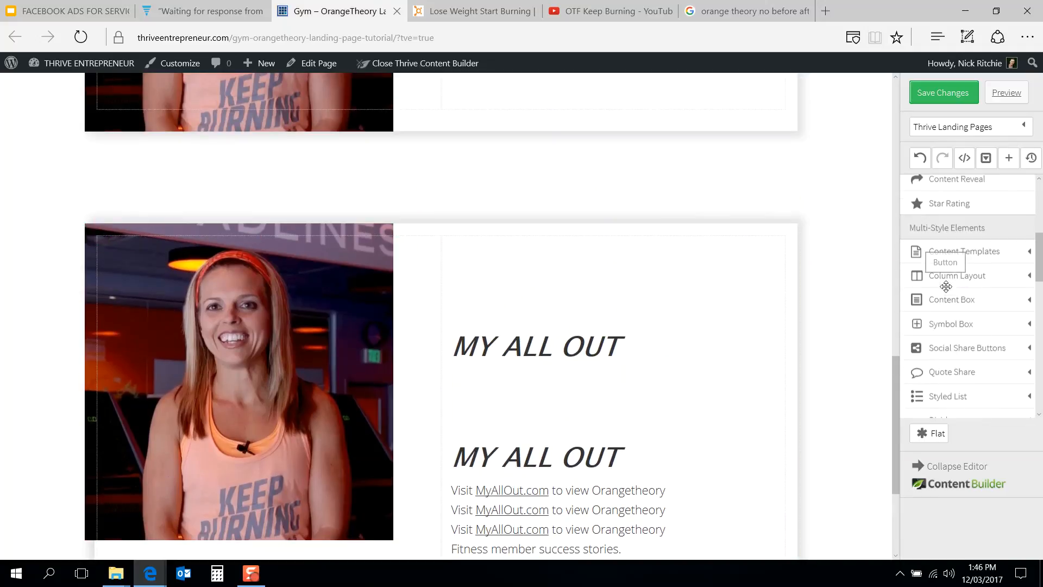
{"action": "scroll", "coordinate": [948, 291], "scroll_direction": "down", "scroll_amount": 6}
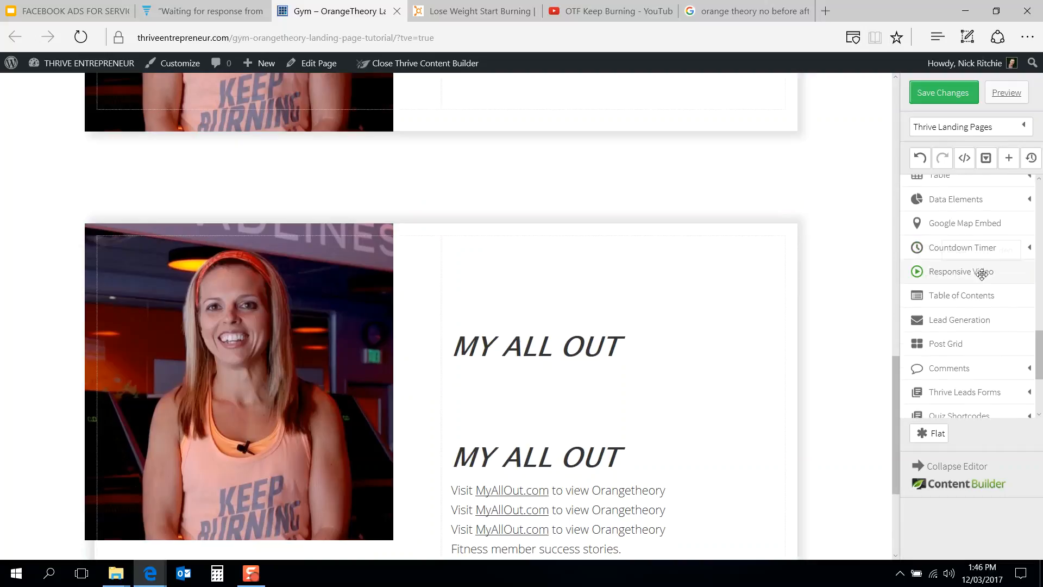
{"action": "left_click", "coordinate": [507, 5]}
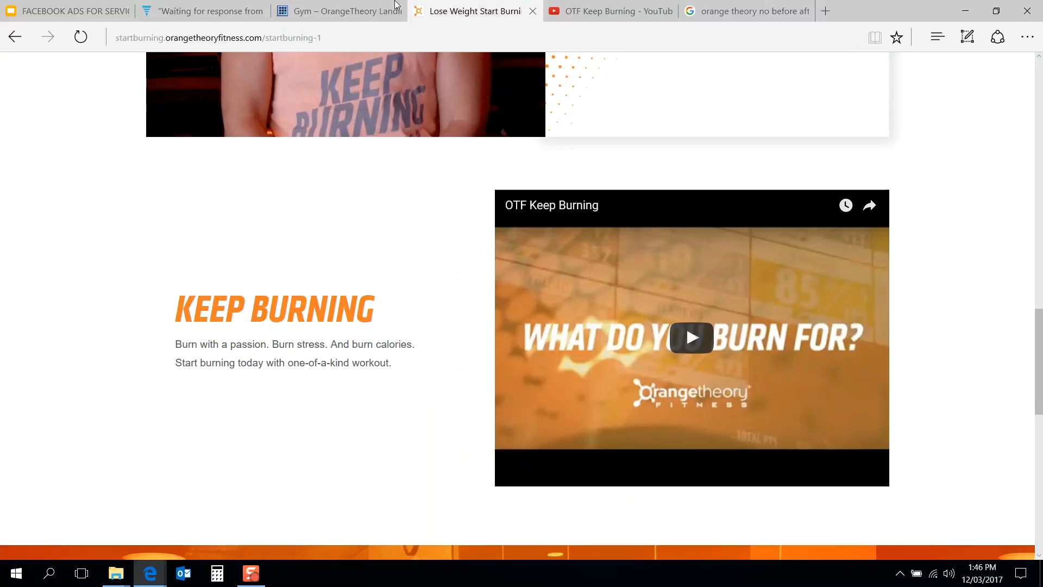
{"action": "left_click", "coordinate": [310, 4]}
{"action": "scroll", "coordinate": [488, 368], "scroll_direction": "down", "scroll_amount": 3}
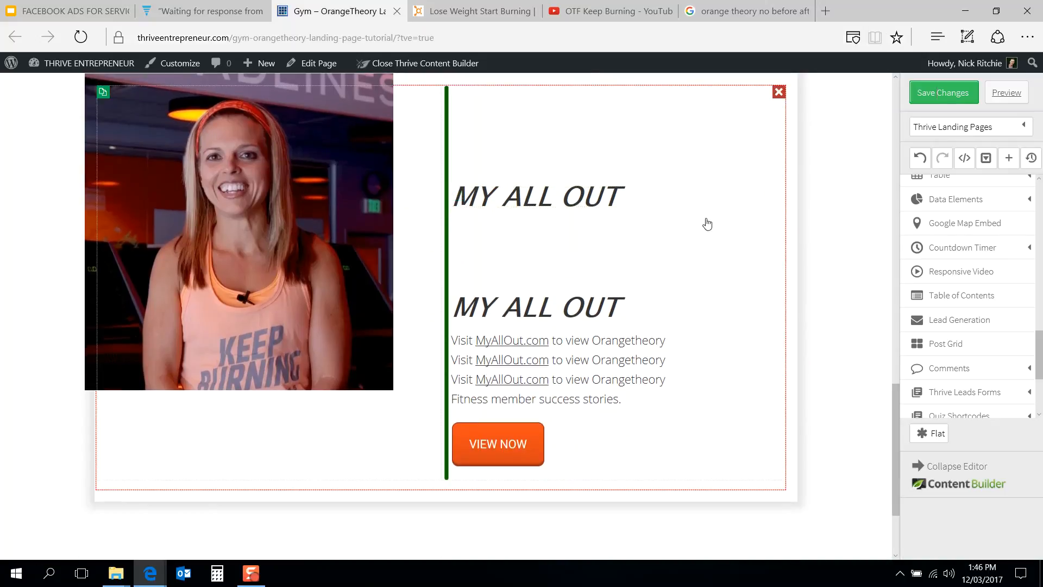
Step: Delete the duplicated heading and the extra paragraph copies from the second MY ALL OUT content box
{"action": "left_click", "coordinate": [779, 194]}
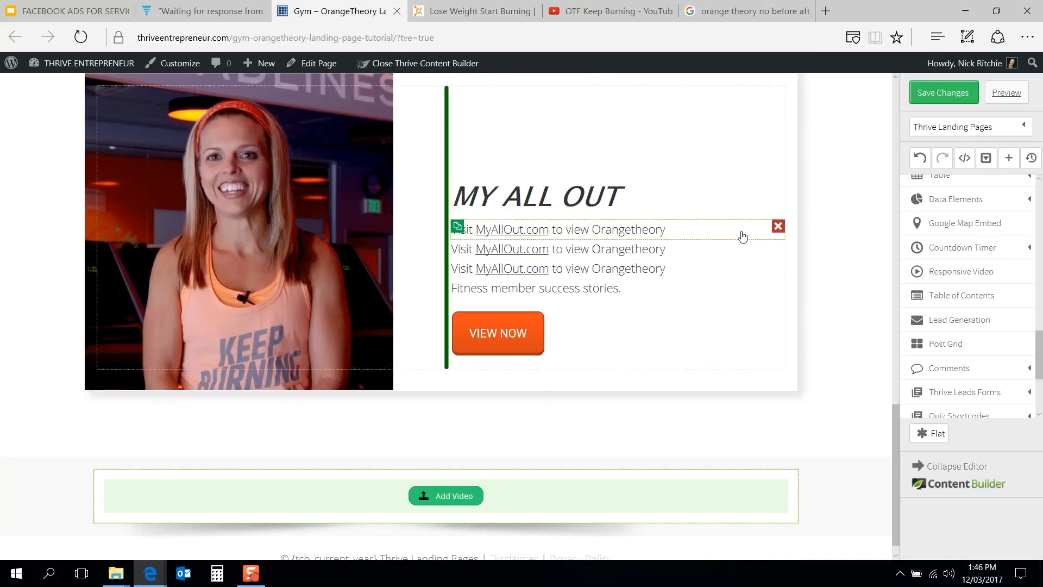
{"action": "left_click", "coordinate": [779, 228]}
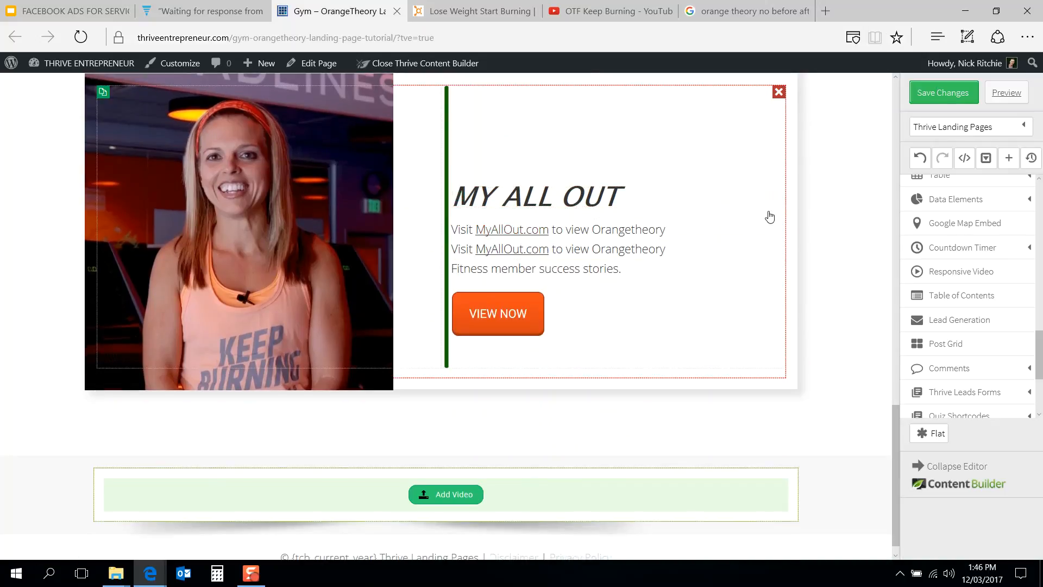
{"action": "left_click", "coordinate": [779, 229]}
{"action": "scroll", "coordinate": [368, 233], "scroll_direction": "up", "scroll_amount": 3}
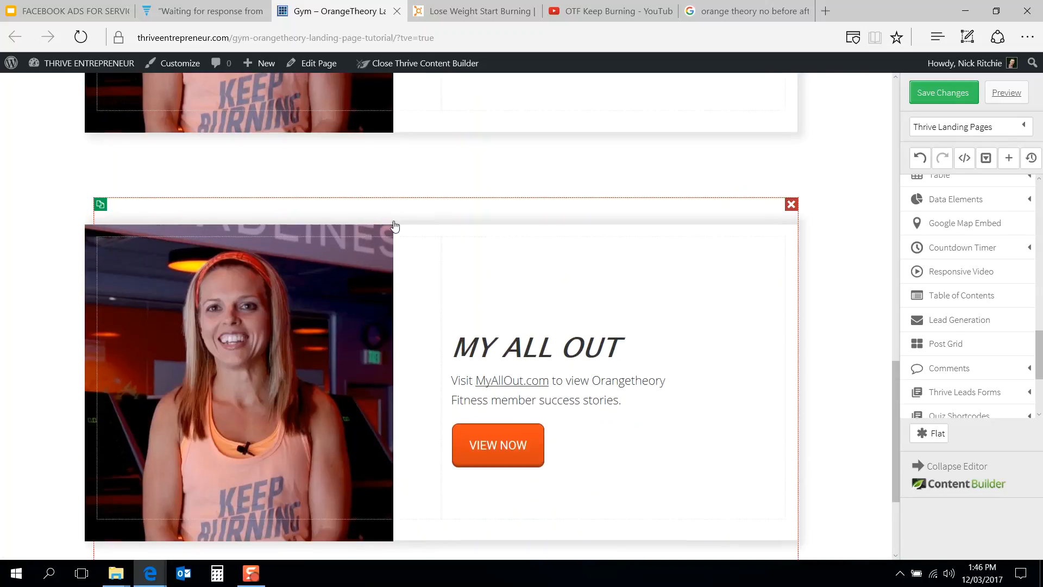
Step: Move the MY ALL OUT heading and the description text out of the third content box to below it
{"action": "scroll", "coordinate": [532, 354], "scroll_direction": "down", "scroll_amount": 3}
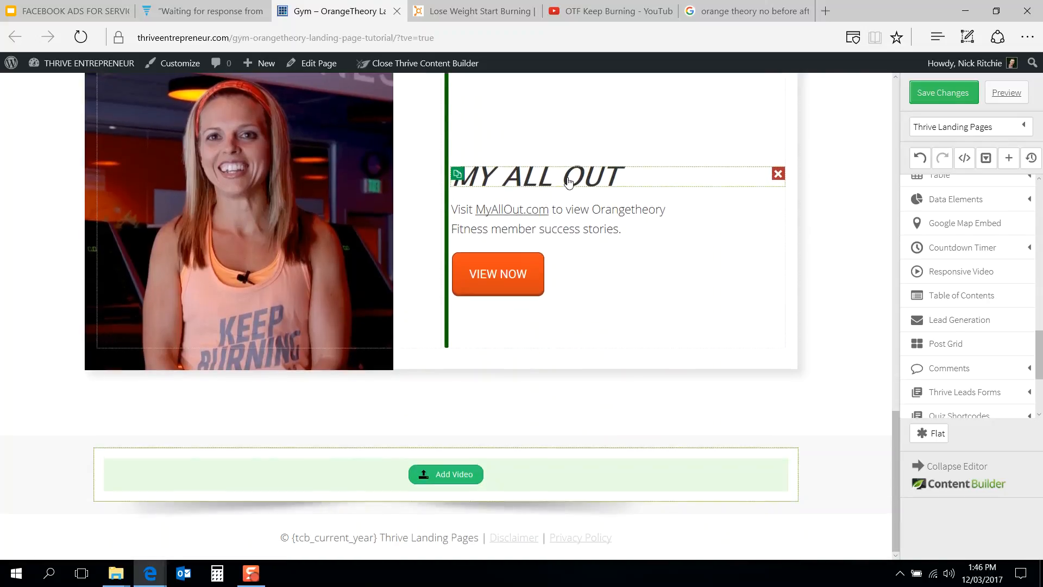
{"action": "left_click_drag", "start_coordinate": [566, 185], "coordinate": [507, 401]}
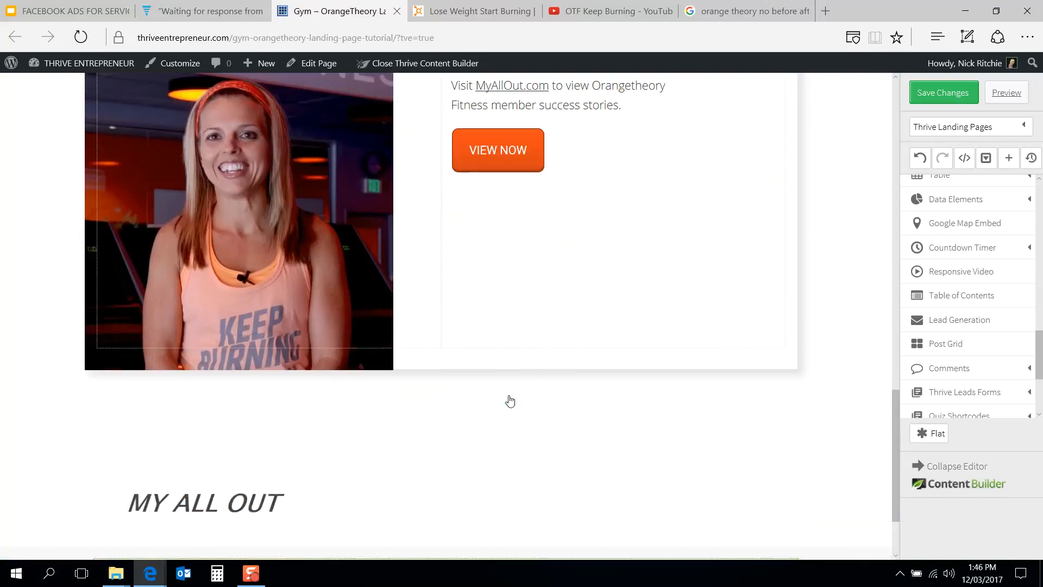
{"action": "scroll", "coordinate": [527, 238], "scroll_direction": "up", "scroll_amount": 1}
{"action": "left_click_drag", "start_coordinate": [588, 140], "coordinate": [255, 404]}
{"action": "scroll", "coordinate": [489, 313], "scroll_direction": "up", "scroll_amount": 3}
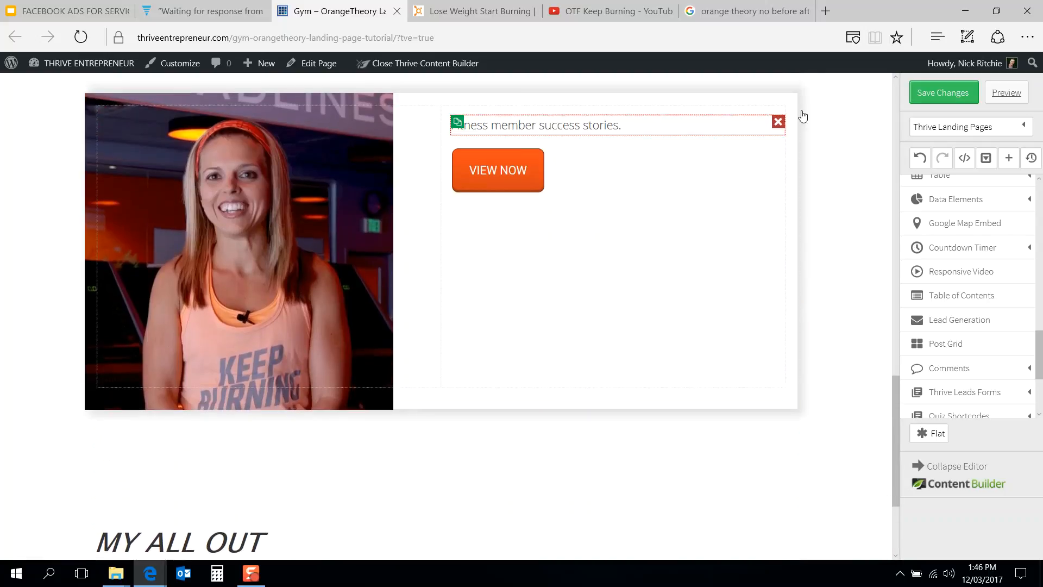
Step: Delete the remaining paragraph fragment and the VIEW NOW button from the third content box
{"action": "left_click", "coordinate": [778, 121]}
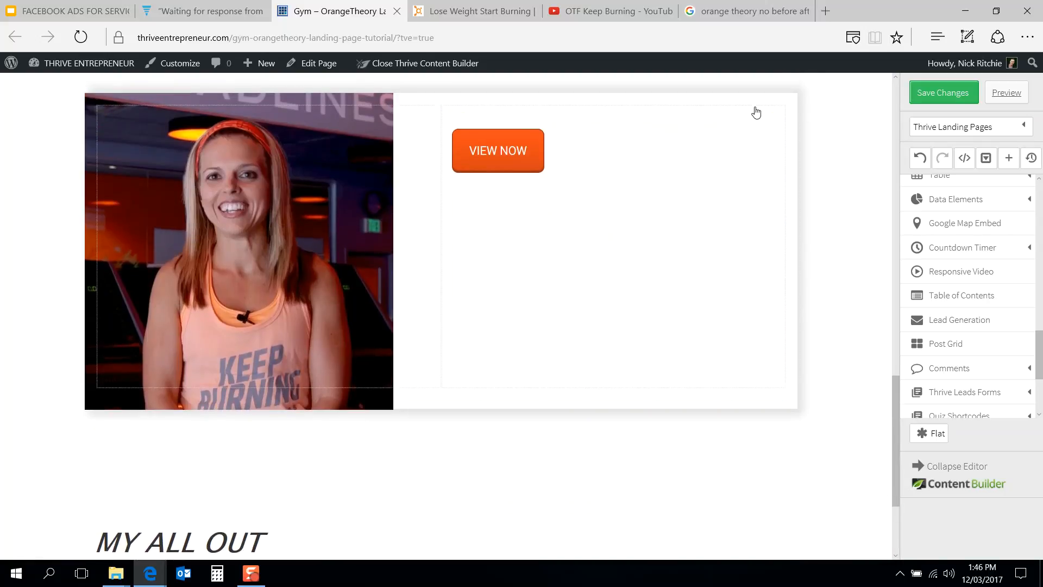
{"action": "left_click", "coordinate": [459, 5]}
{"action": "left_click", "coordinate": [318, 11]}
{"action": "mouse_move", "coordinate": [346, 63]}
{"action": "mouse_move", "coordinate": [391, 103]}
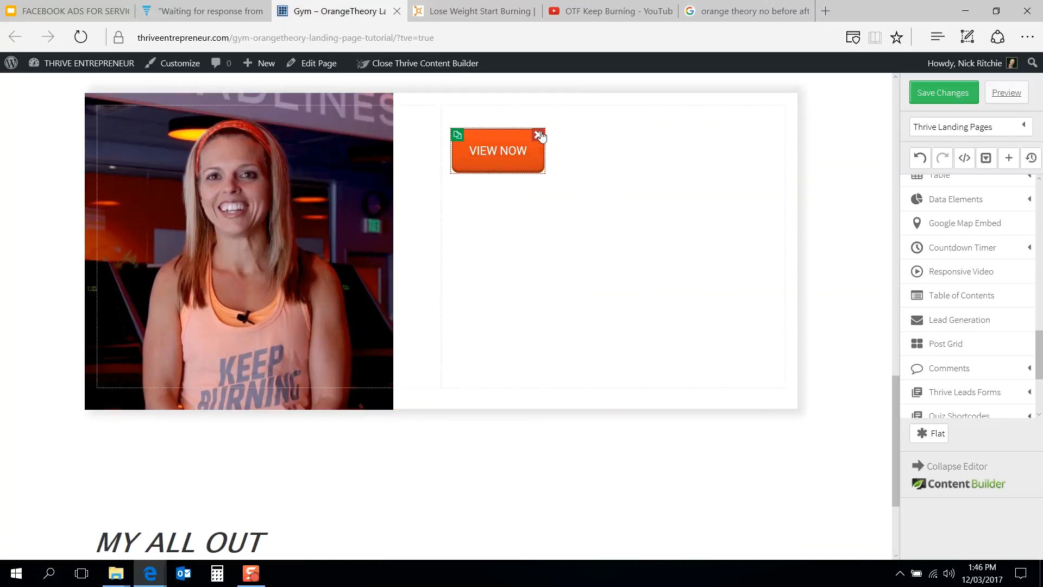
{"action": "left_click", "coordinate": [539, 134]}
{"action": "scroll", "coordinate": [507, 226], "scroll_direction": "up", "scroll_amount": 2}
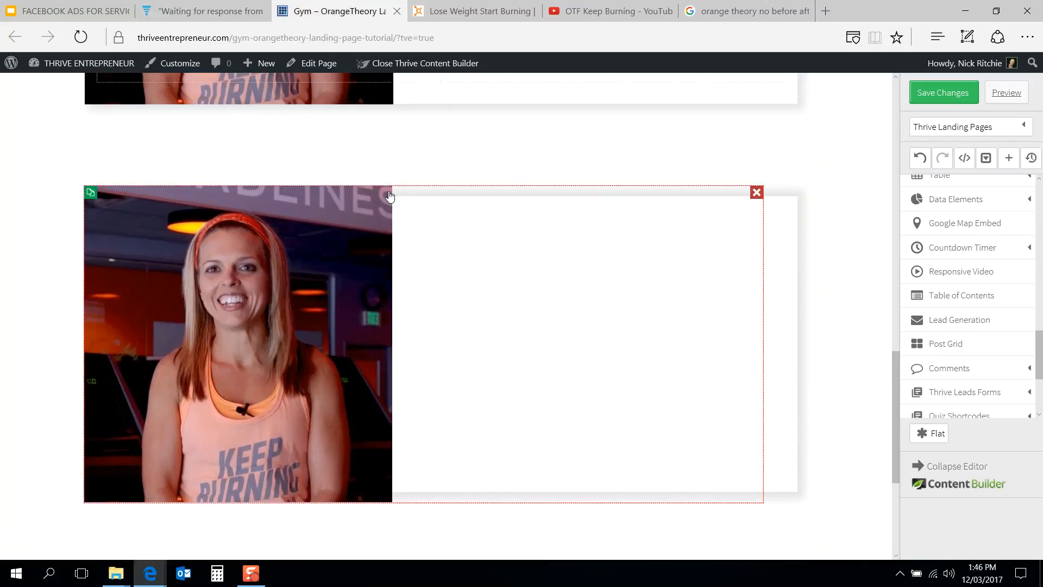
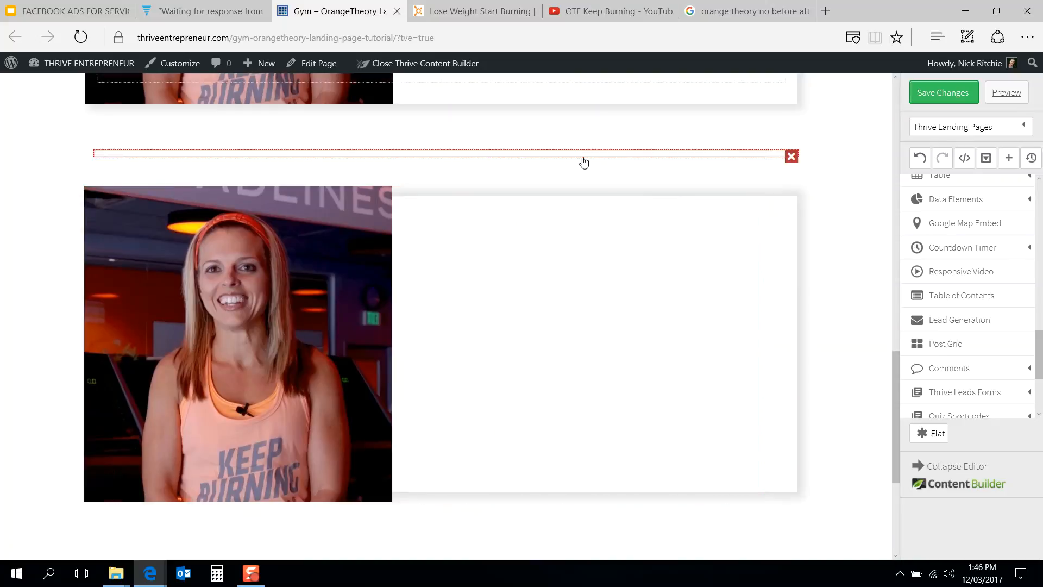
Step: Delete the empty element and the image content box above the moved MY ALL OUT heading
{"action": "left_click", "coordinate": [790, 156]}
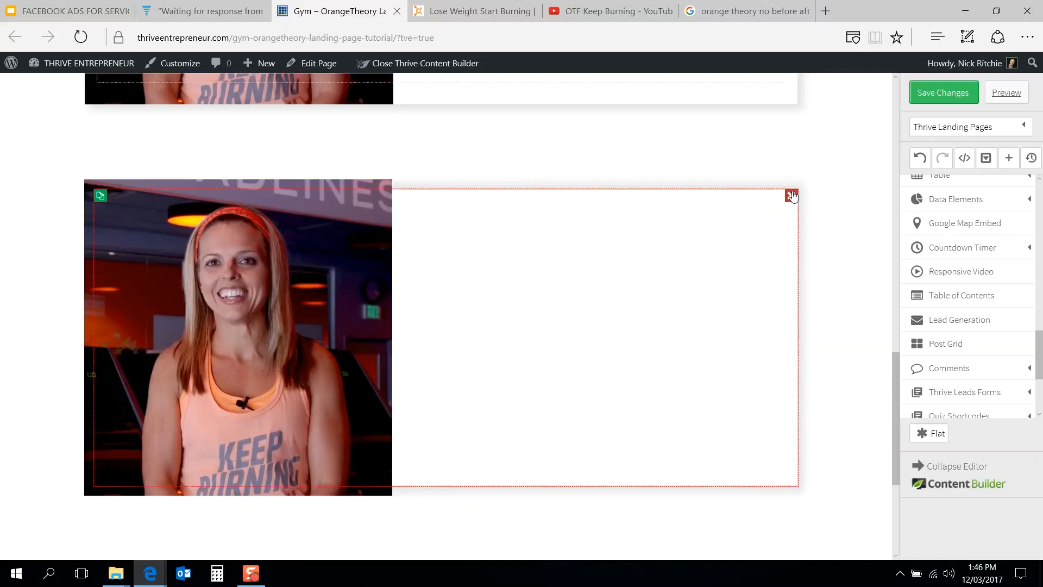
{"action": "left_click", "coordinate": [791, 196]}
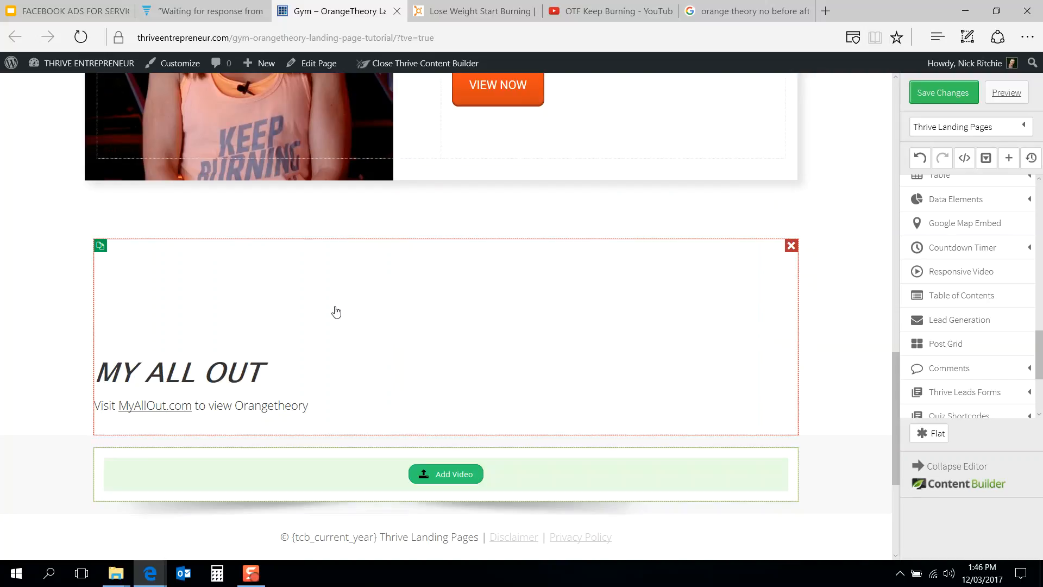
{"action": "key", "text": "ctrl+z"}
{"action": "scroll", "coordinate": [462, 234], "scroll_direction": "up", "scroll_amount": 7}
{"action": "scroll", "coordinate": [463, 233], "scroll_direction": "down", "scroll_amount": 11}
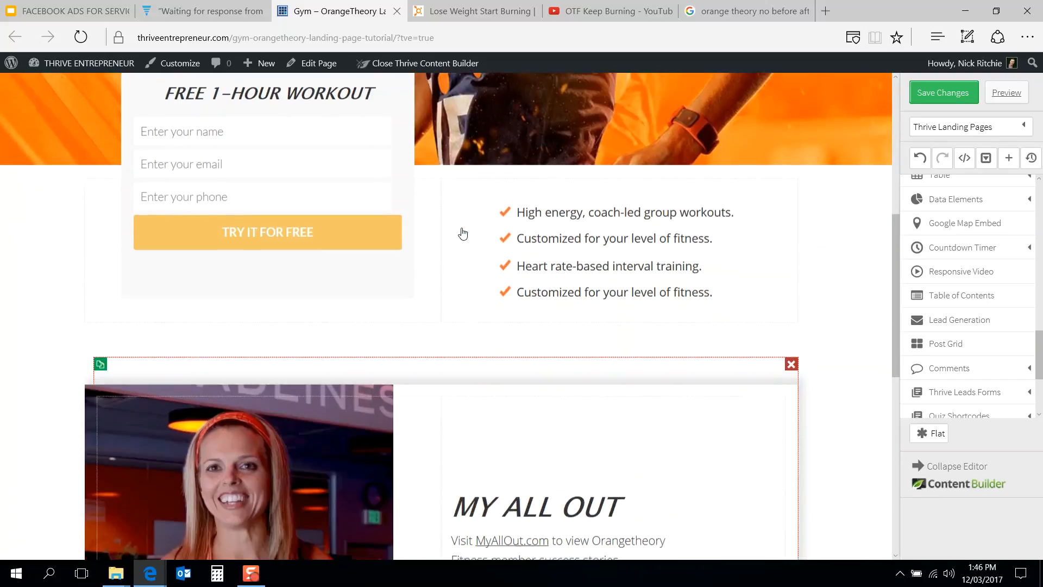
{"action": "scroll", "coordinate": [18, 354], "scroll_direction": "down", "scroll_amount": 2}
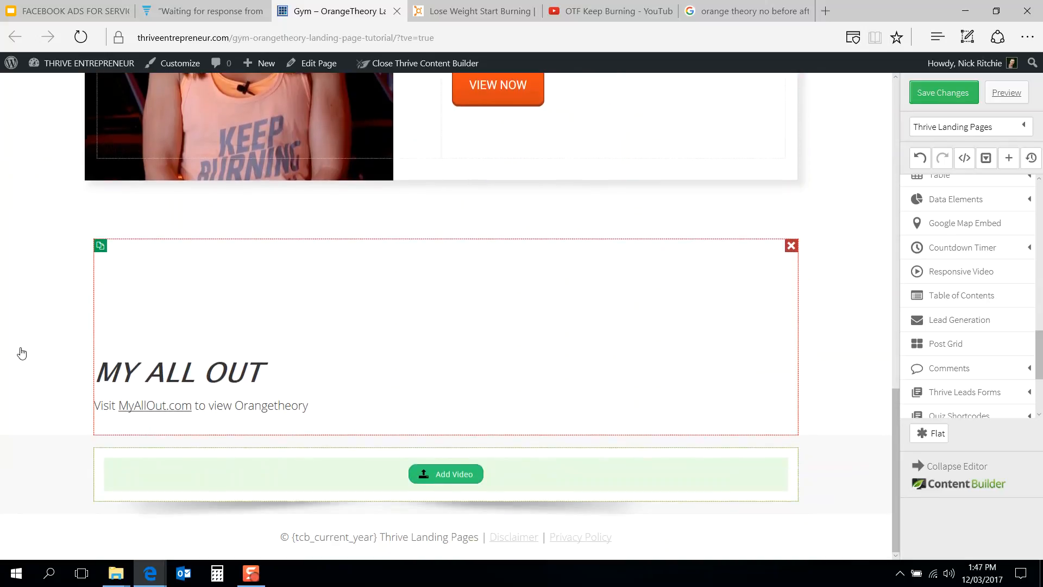
Step: Insert a half-and-half two-column layout above the MY ALL OUT heading
{"action": "left_click_drag", "start_coordinate": [384, 472], "coordinate": [377, 373]}
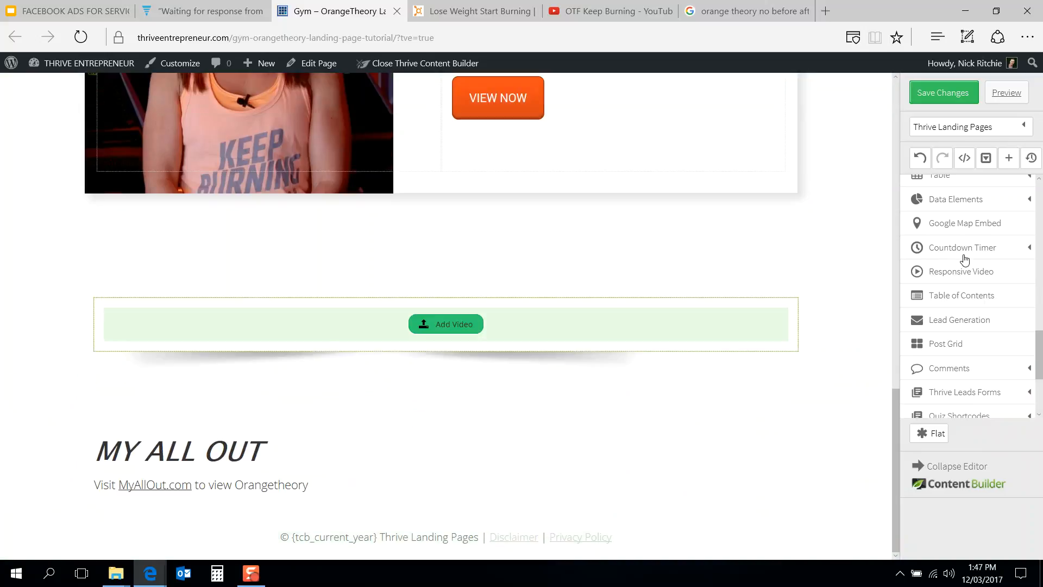
{"action": "scroll", "coordinate": [948, 296], "scroll_direction": "up", "scroll_amount": 7}
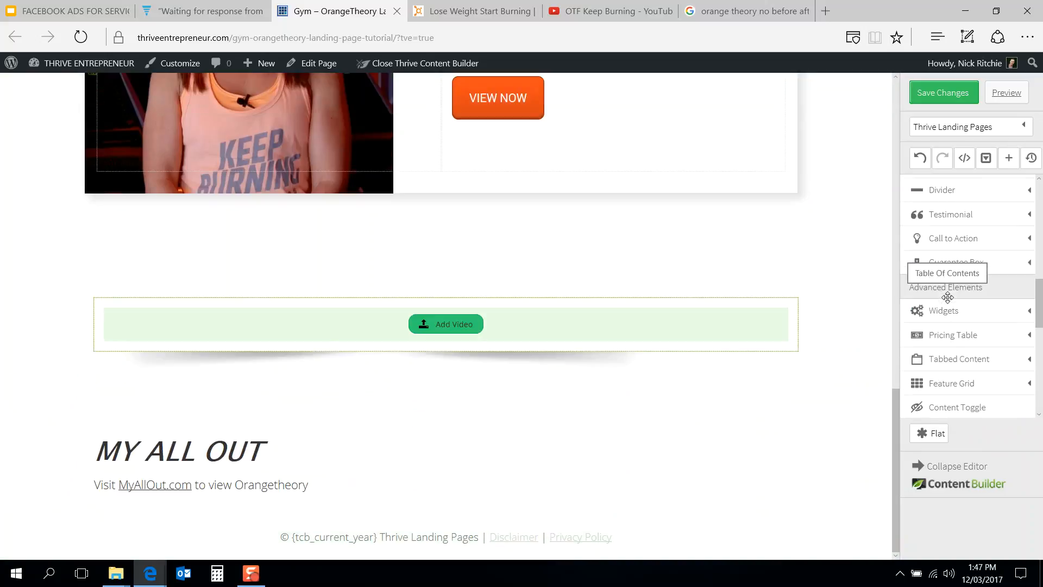
{"action": "scroll", "coordinate": [948, 298], "scroll_direction": "up", "scroll_amount": 1}
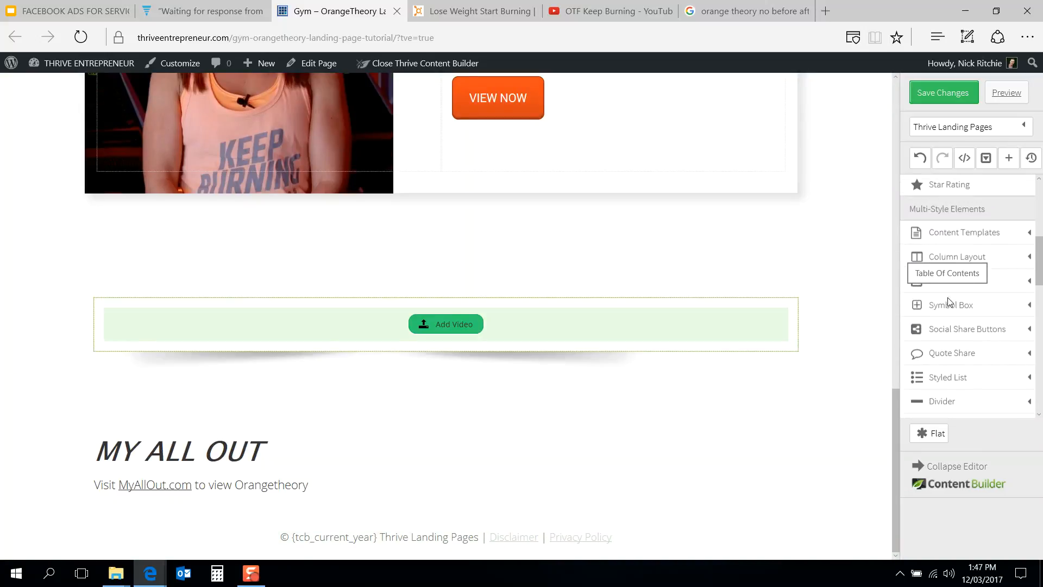
{"action": "left_click", "coordinate": [965, 259]}
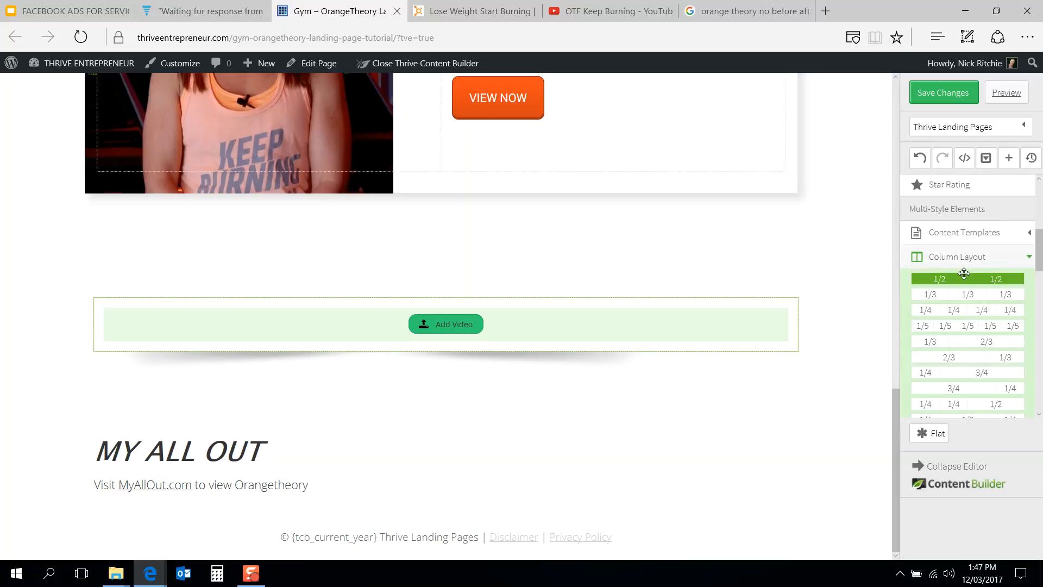
{"action": "left_click_drag", "start_coordinate": [963, 277], "coordinate": [579, 403]}
{"action": "left_click_drag", "start_coordinate": [925, 284], "coordinate": [586, 355]}
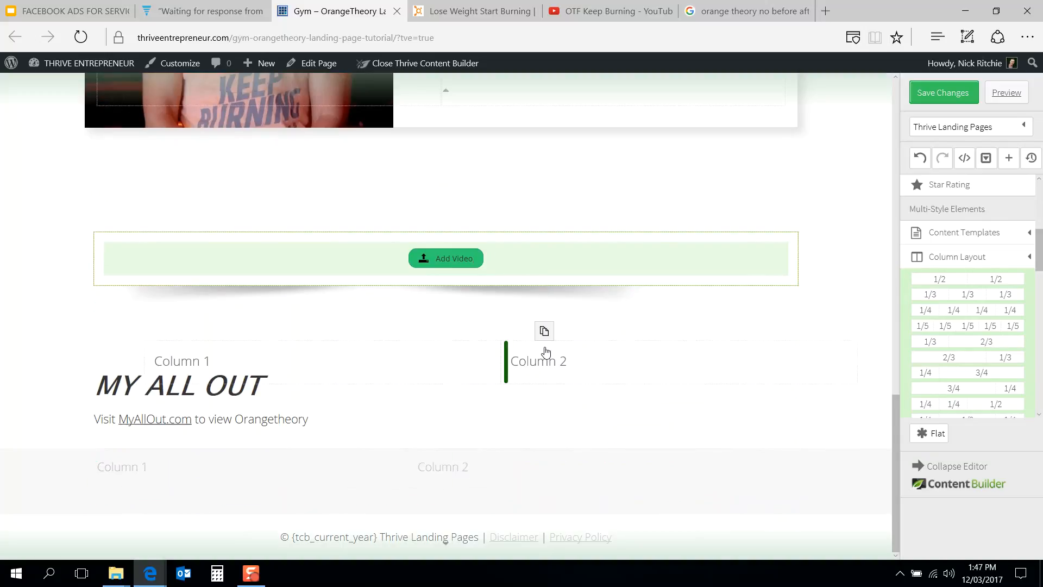
{"action": "left_click_drag", "start_coordinate": [547, 356], "coordinate": [537, 379]}
Step: Move the video element into the right column and delete that column's placeholder text
{"action": "left_click_drag", "start_coordinate": [582, 296], "coordinate": [608, 322]}
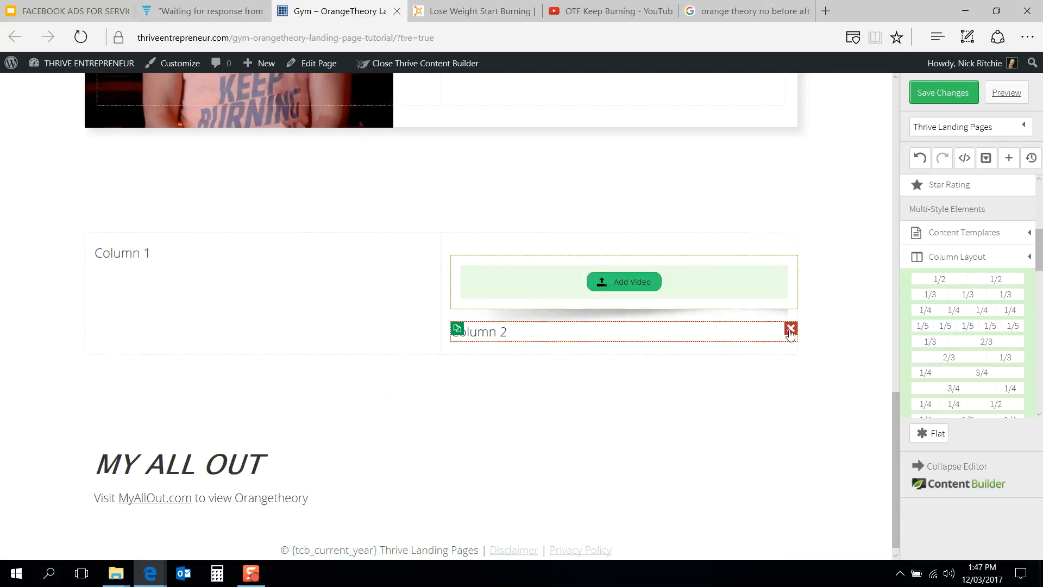
{"action": "left_click", "coordinate": [790, 330]}
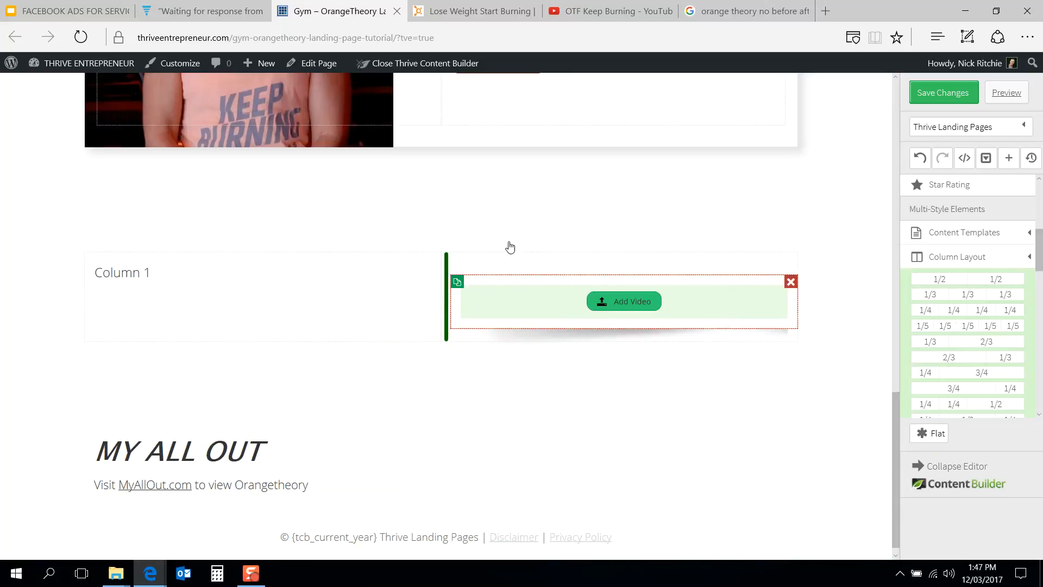
Step: Set the video element's style to No Style
{"action": "left_click", "coordinate": [652, 274]}
{"action": "left_click", "coordinate": [387, 234]}
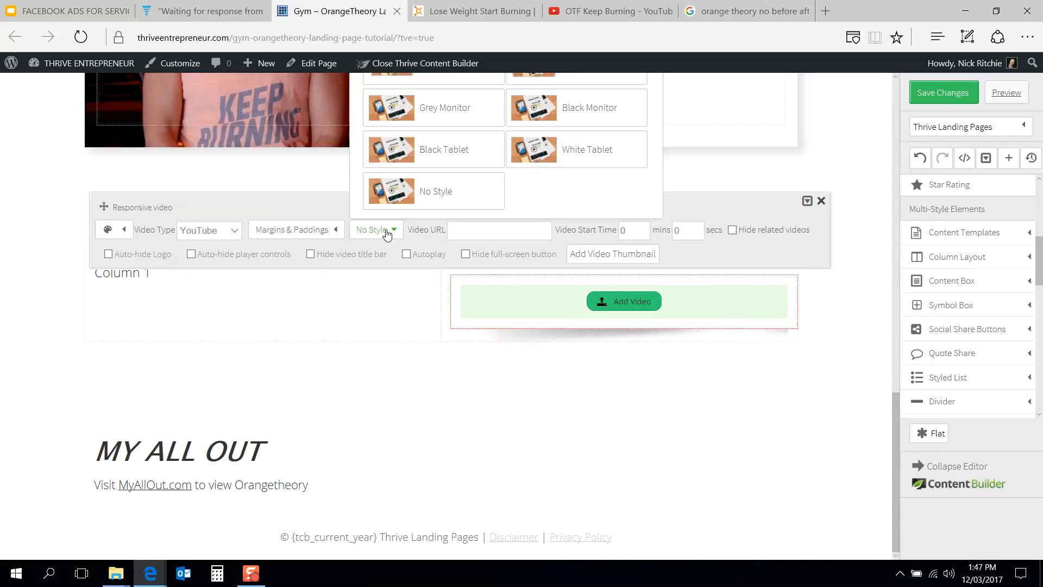
{"action": "scroll", "coordinate": [463, 164], "scroll_direction": "up", "scroll_amount": 5}
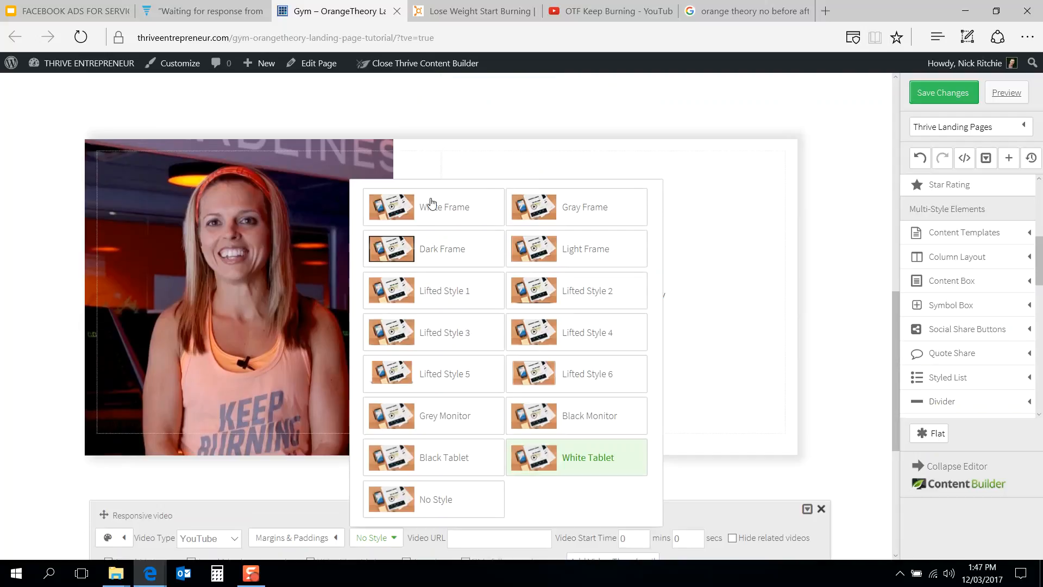
{"action": "scroll", "coordinate": [450, 212], "scroll_direction": "down", "scroll_amount": 1}
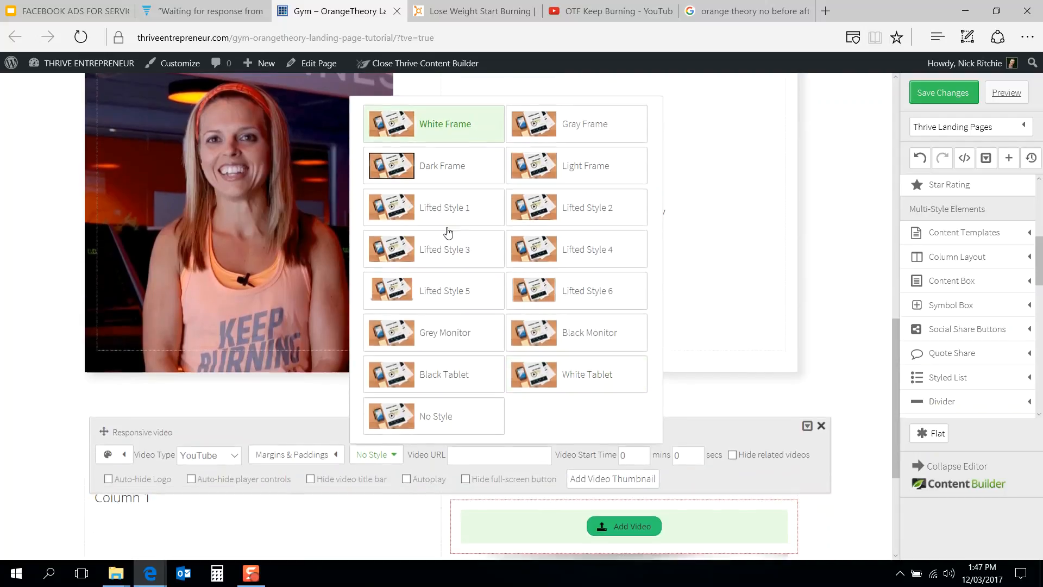
{"action": "left_click", "coordinate": [462, 418]}
{"action": "scroll", "coordinate": [598, 404], "scroll_direction": "down", "scroll_amount": 3}
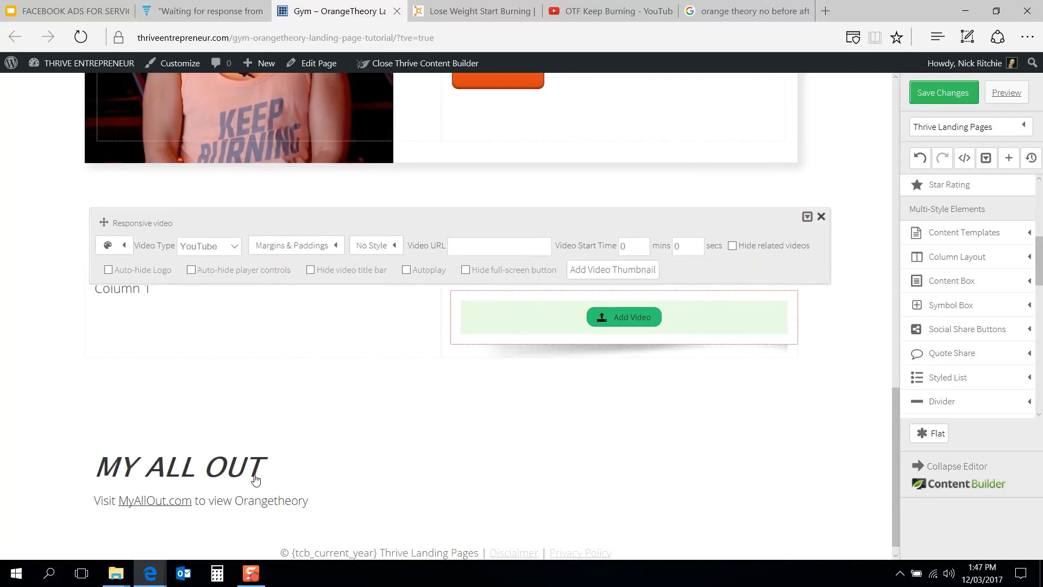
Step: Move the MY ALL OUT heading into the left column
{"action": "left_click", "coordinate": [231, 399]}
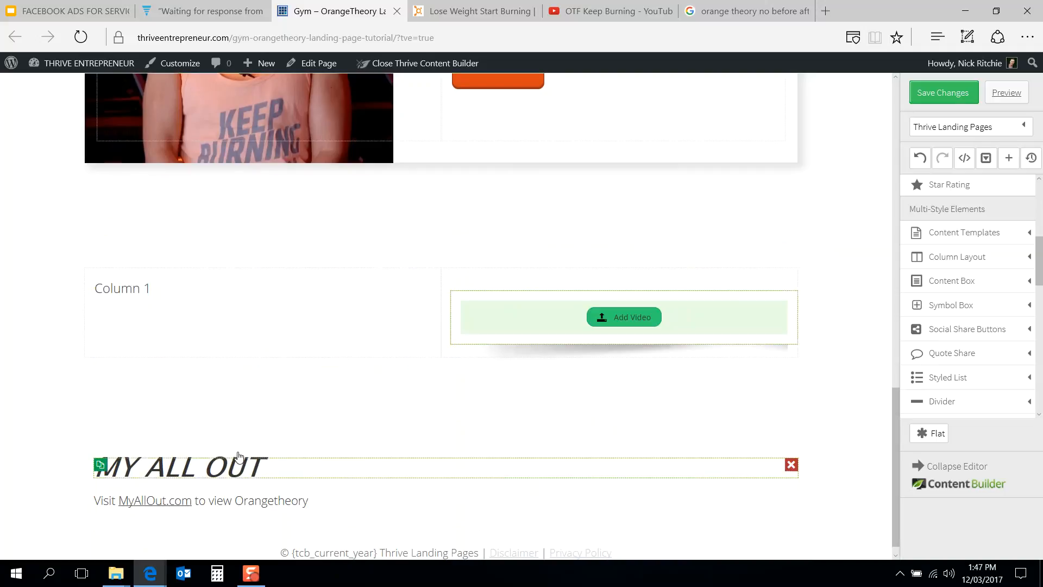
{"action": "mouse_move", "coordinate": [257, 302]}
{"action": "left_mouse_down"}
{"action": "mouse_move", "coordinate": [265, 296]}
{"action": "mouse_move", "coordinate": [266, 305]}
{"action": "left_mouse_up"}
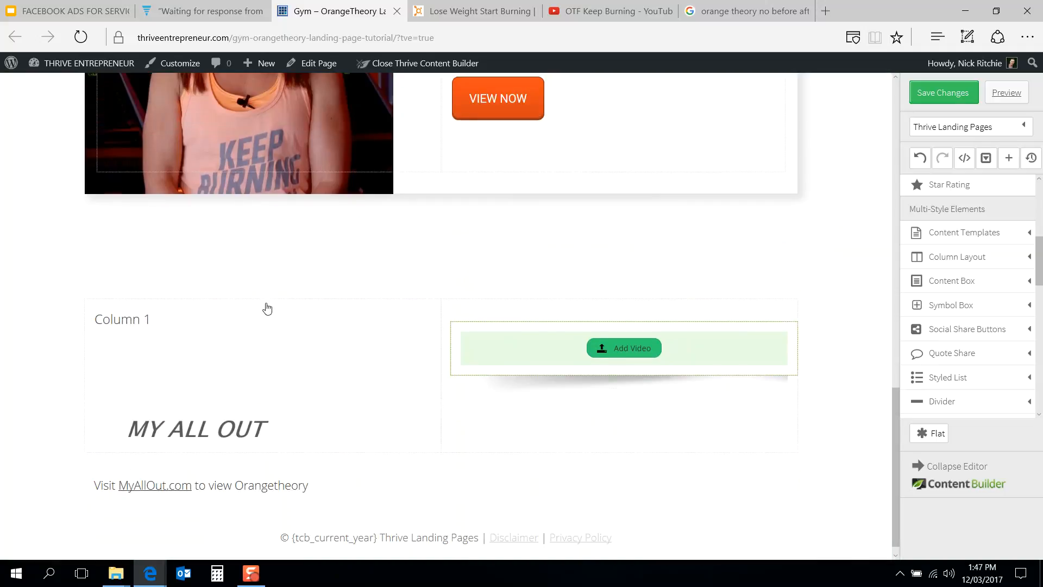
{"action": "left_click", "coordinate": [522, 362]}
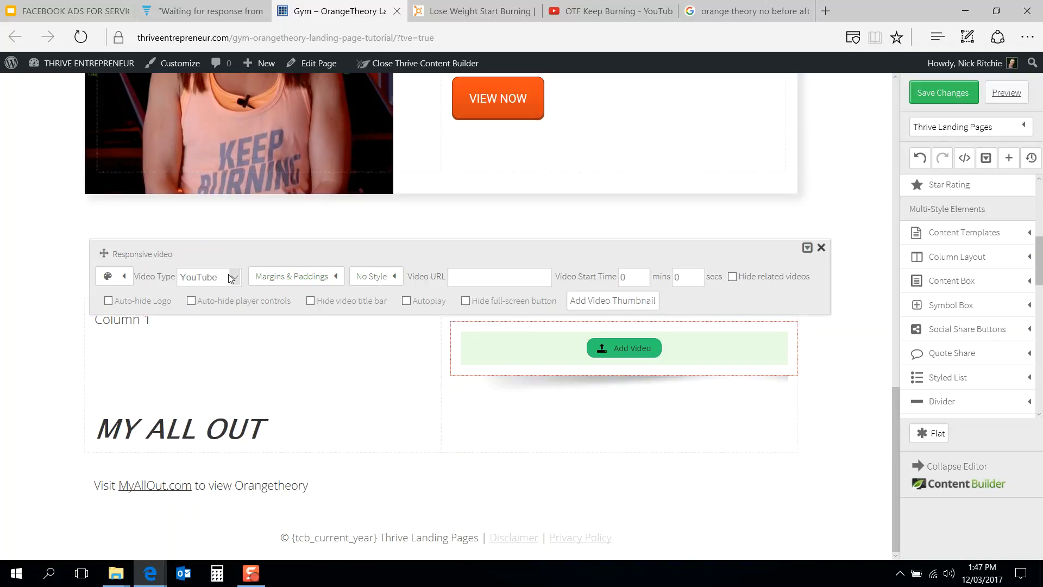
{"action": "left_click", "coordinate": [125, 277]}
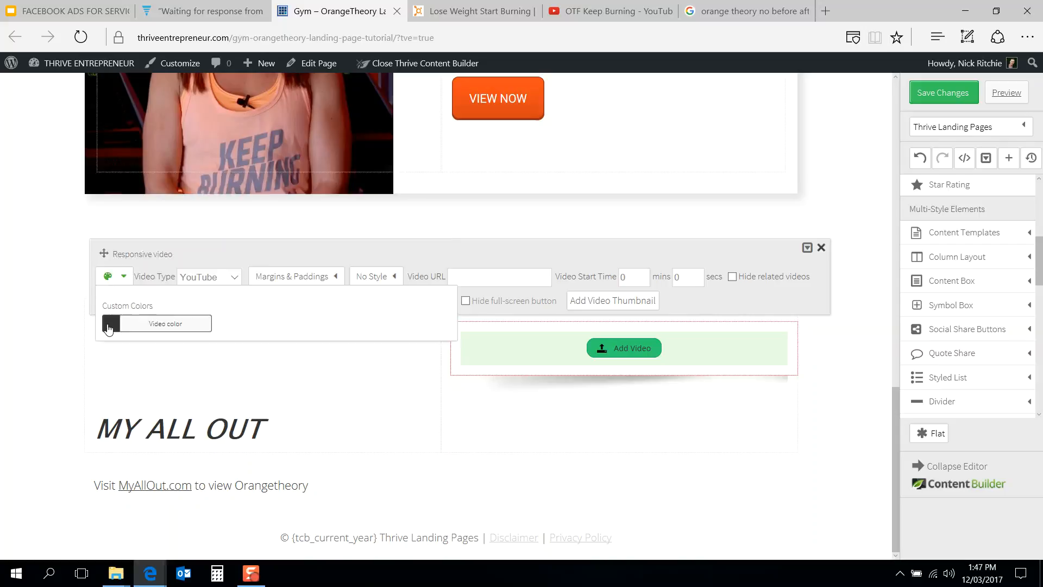
{"action": "left_click", "coordinate": [109, 324]}
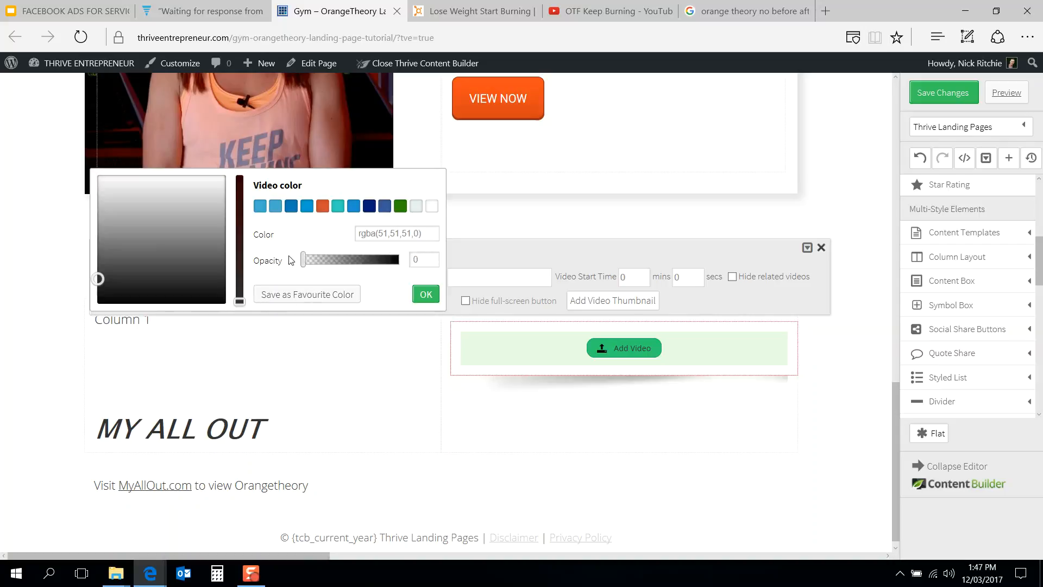
{"action": "left_click", "coordinate": [500, 249]}
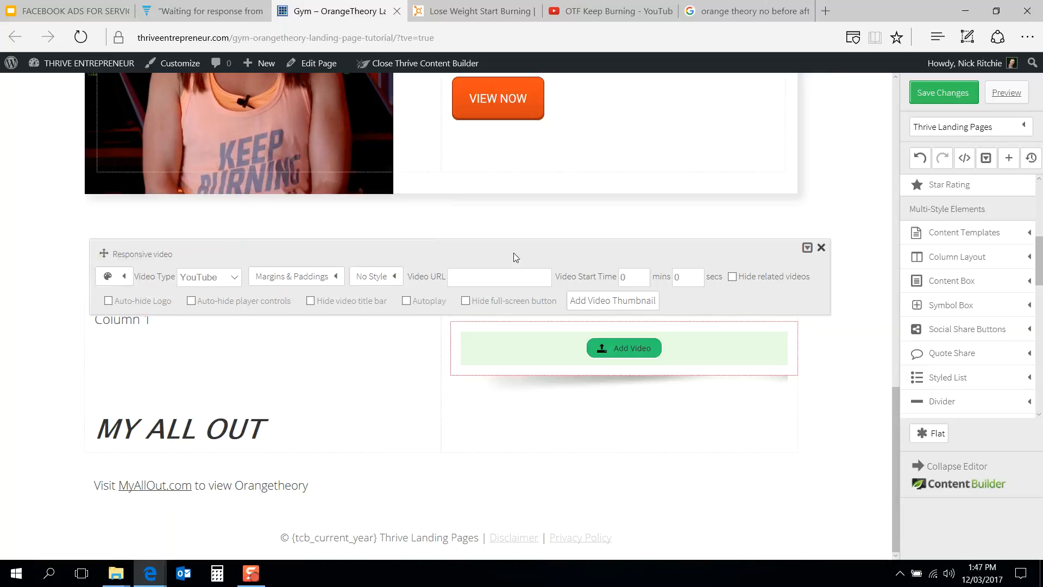
{"action": "left_click", "coordinate": [377, 278]}
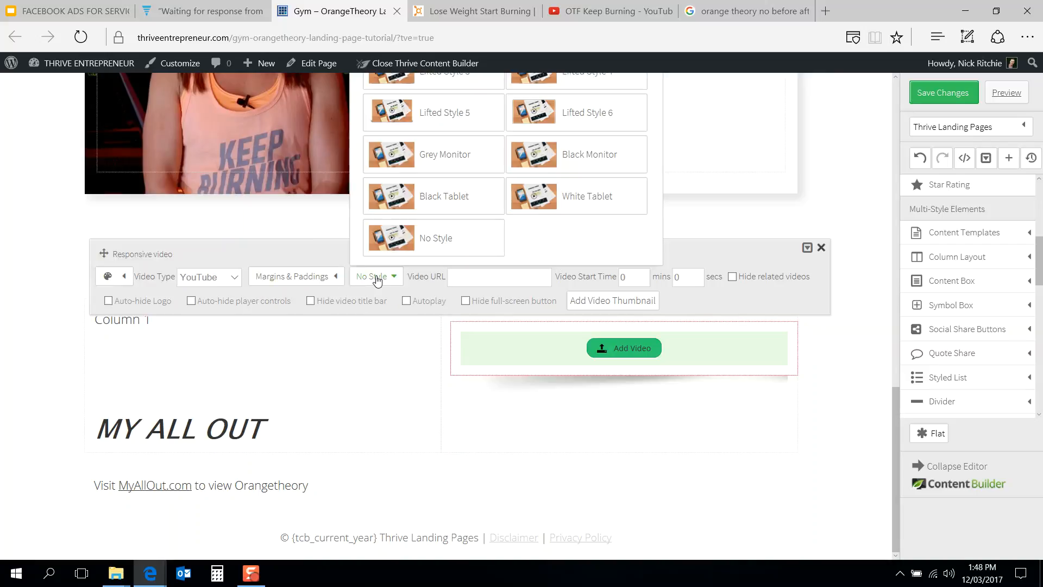
{"action": "left_click", "coordinate": [451, 204]}
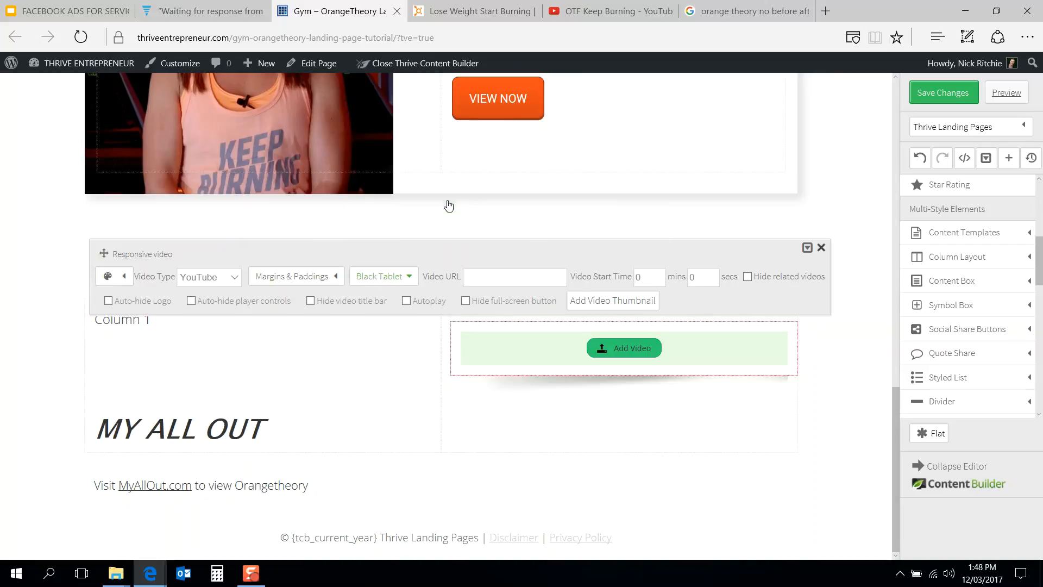
{"action": "left_click", "coordinate": [405, 278]}
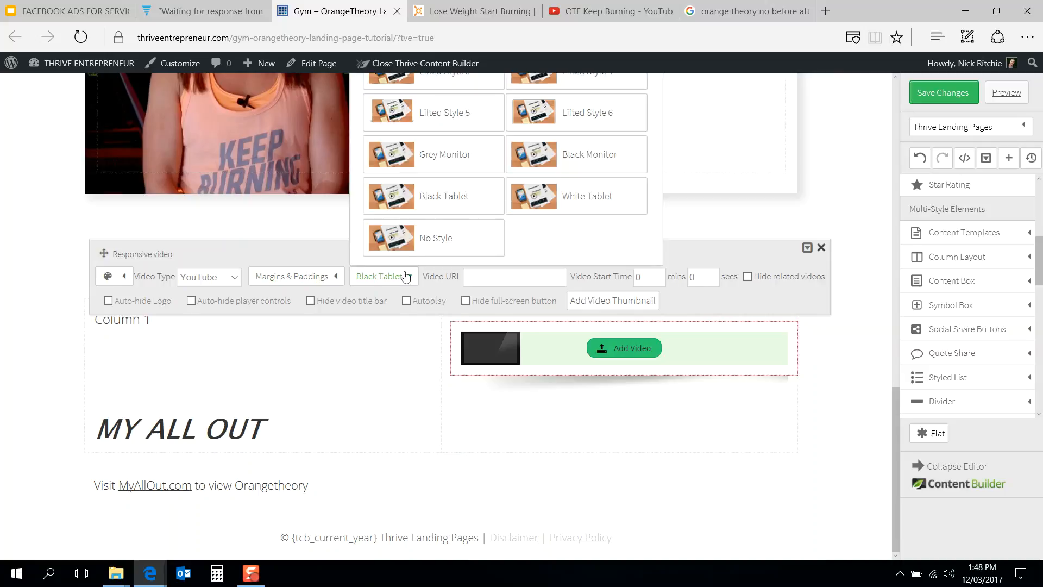
{"action": "left_click", "coordinate": [417, 239]}
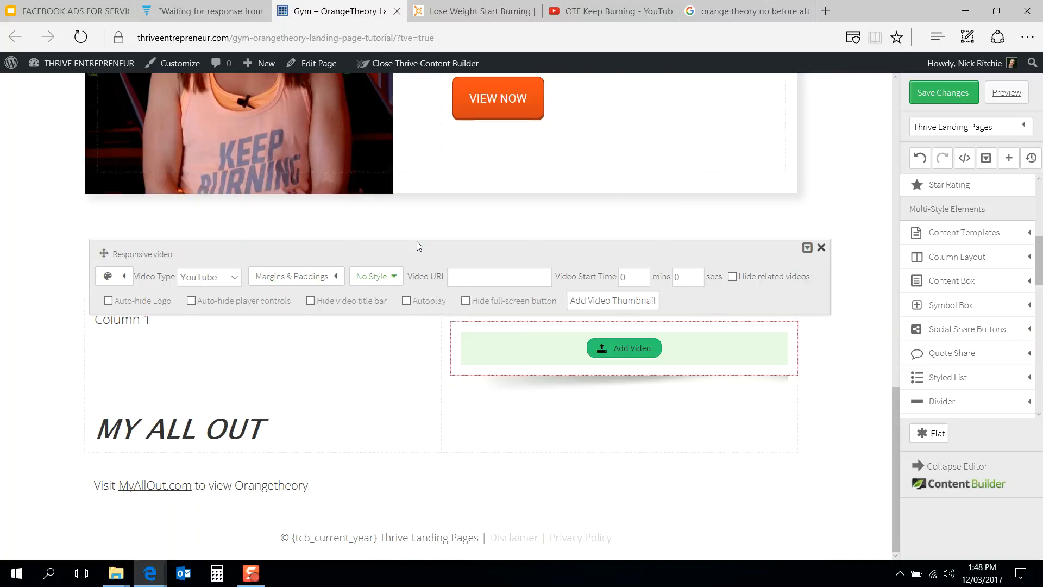
{"action": "left_click", "coordinate": [496, 420]}
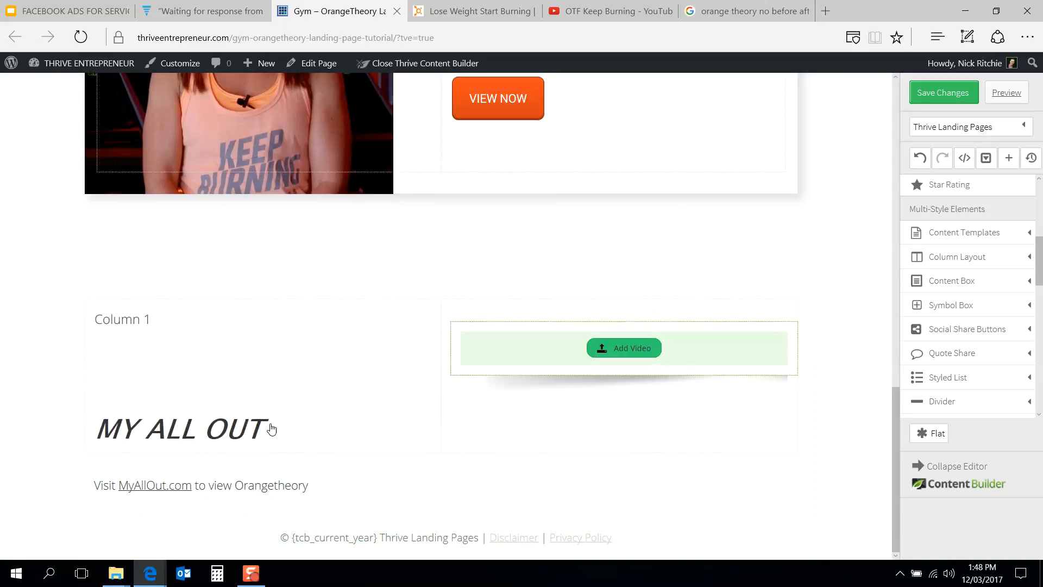
Step: Set the heading's top margin to 20 px and move the description text below it in the left column
{"action": "left_click", "coordinate": [434, 315]}
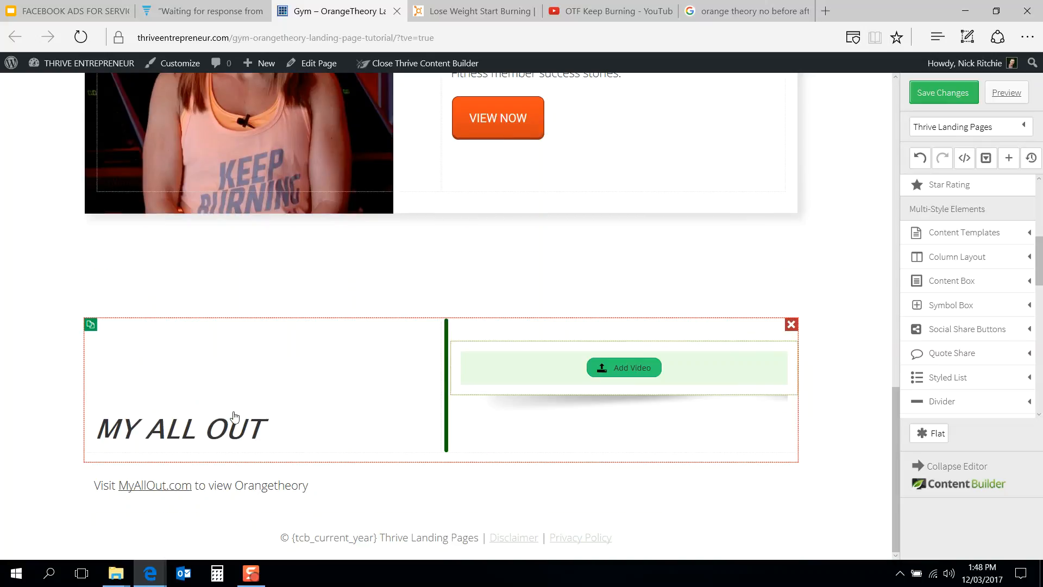
{"action": "left_click", "coordinate": [238, 425]}
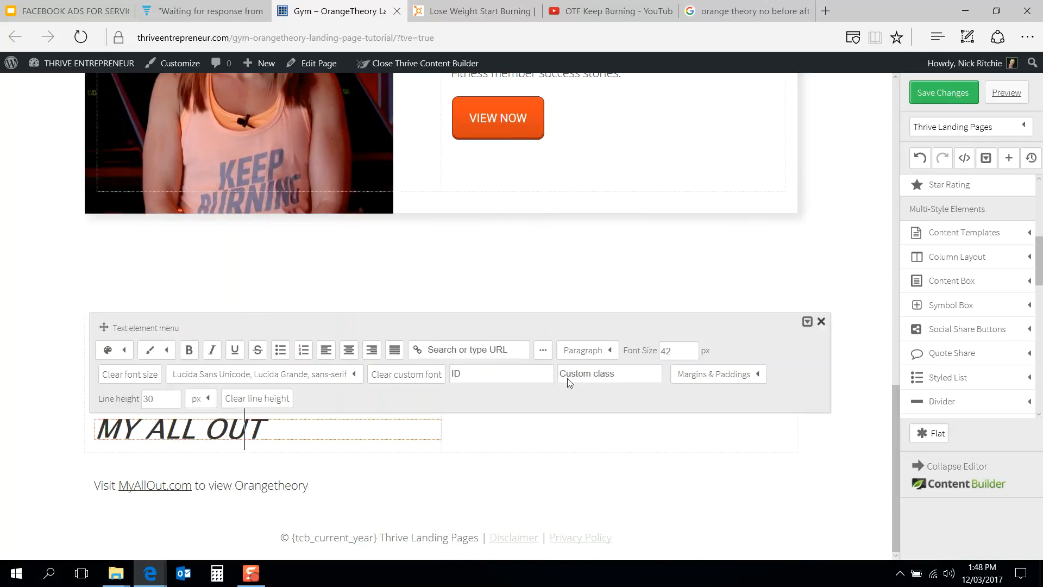
{"action": "left_click", "coordinate": [698, 374]}
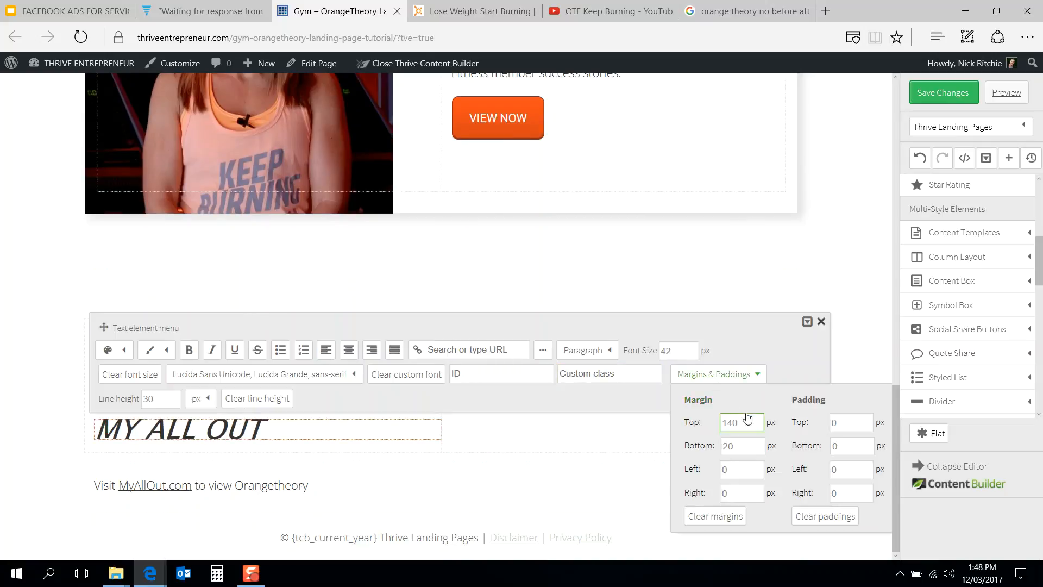
{"action": "type", "text": "20"}
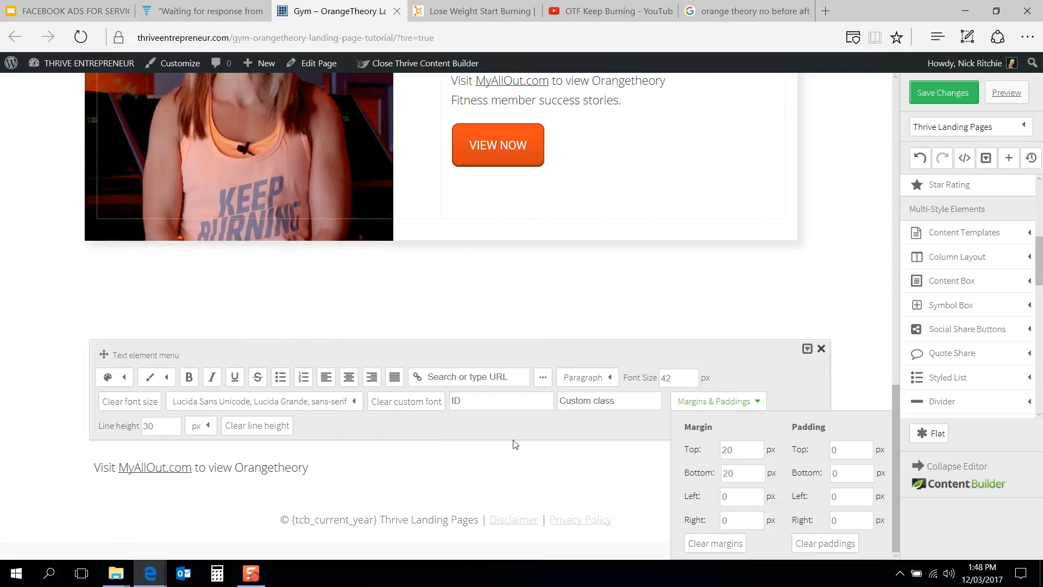
{"action": "left_click", "coordinate": [363, 486]}
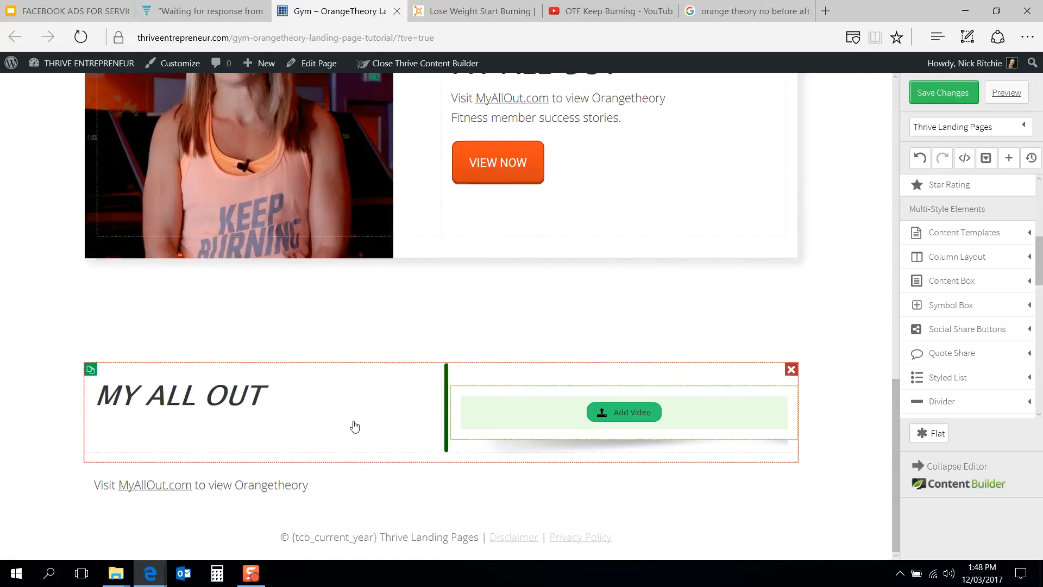
{"action": "left_click_drag", "start_coordinate": [280, 484], "coordinate": [252, 408]}
Step: Compare the new section with the Keep Burning video section of the Orangetheory reference page
{"action": "left_click", "coordinate": [480, 5]}
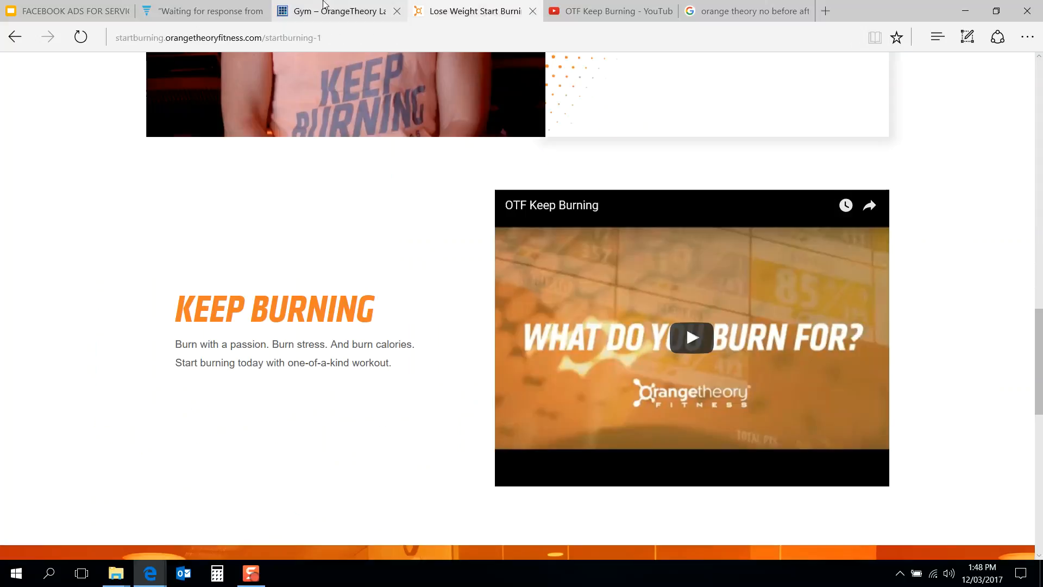
{"action": "scroll", "coordinate": [336, 271], "scroll_direction": "down", "scroll_amount": 5}
{"action": "scroll", "coordinate": [336, 272], "scroll_direction": "up", "scroll_amount": 4}
{"action": "scroll", "coordinate": [337, 272], "scroll_direction": "down", "scroll_amount": 4}
{"action": "scroll", "coordinate": [337, 271], "scroll_direction": "up", "scroll_amount": 4}
{"action": "scroll", "coordinate": [337, 268], "scroll_direction": "up", "scroll_amount": 1}
{"action": "scroll", "coordinate": [336, 268], "scroll_direction": "down", "scroll_amount": 1}
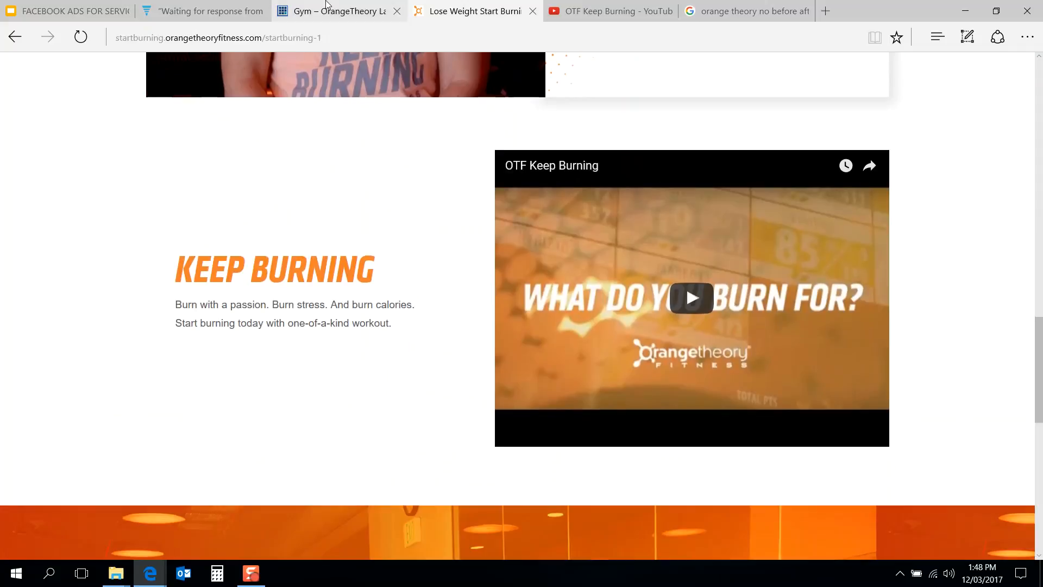
{"action": "left_click", "coordinate": [338, 10]}
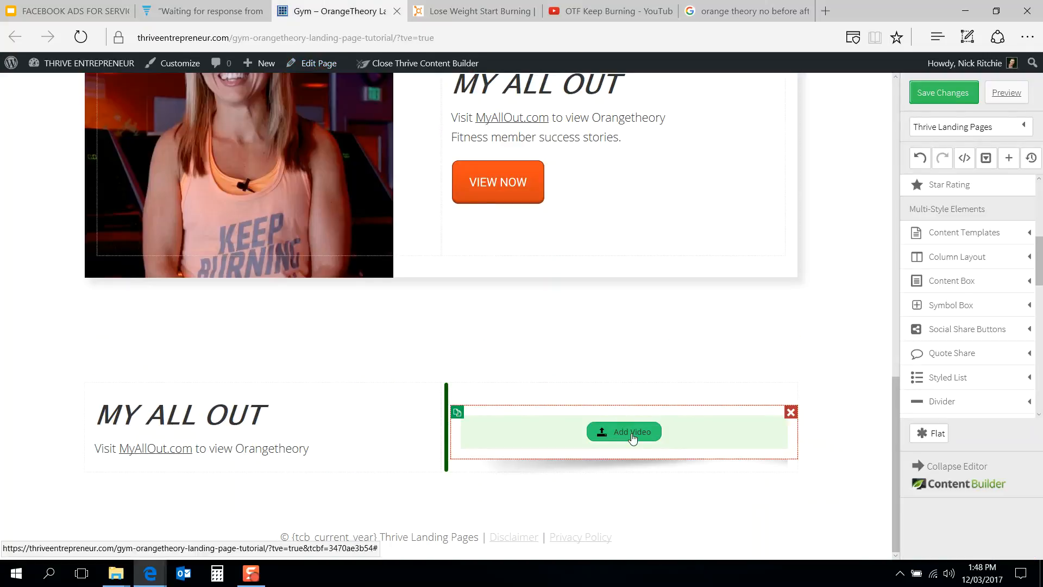
Step: Copy the OTF Keep Burning YouTube URL and paste it into the video element in the new section's right column
{"action": "left_click", "coordinate": [623, 7]}
{"action": "left_click", "coordinate": [508, 33]}
{"action": "key", "text": "ctrl+c"}
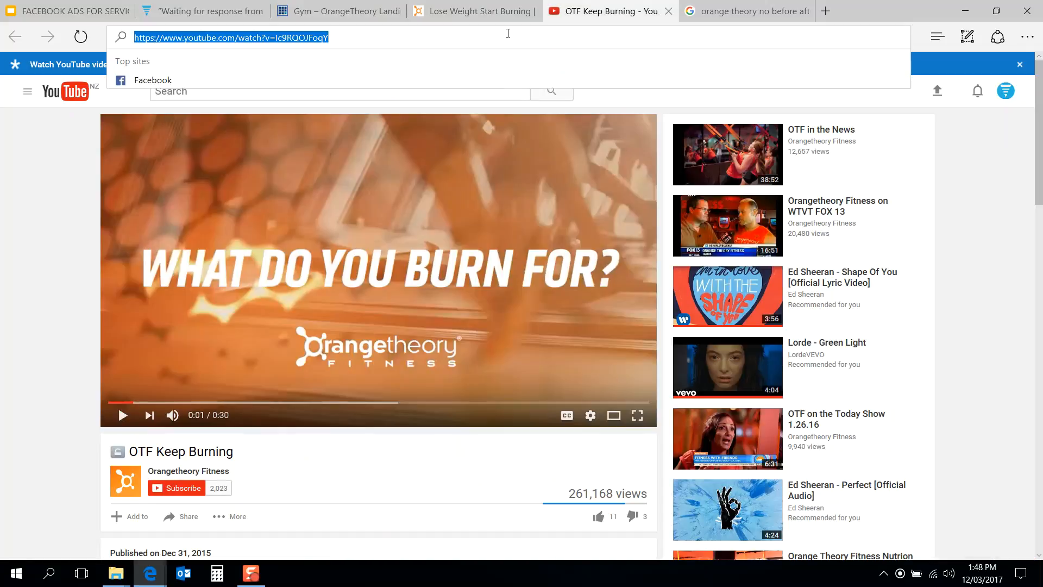
{"action": "left_click", "coordinate": [668, 11]}
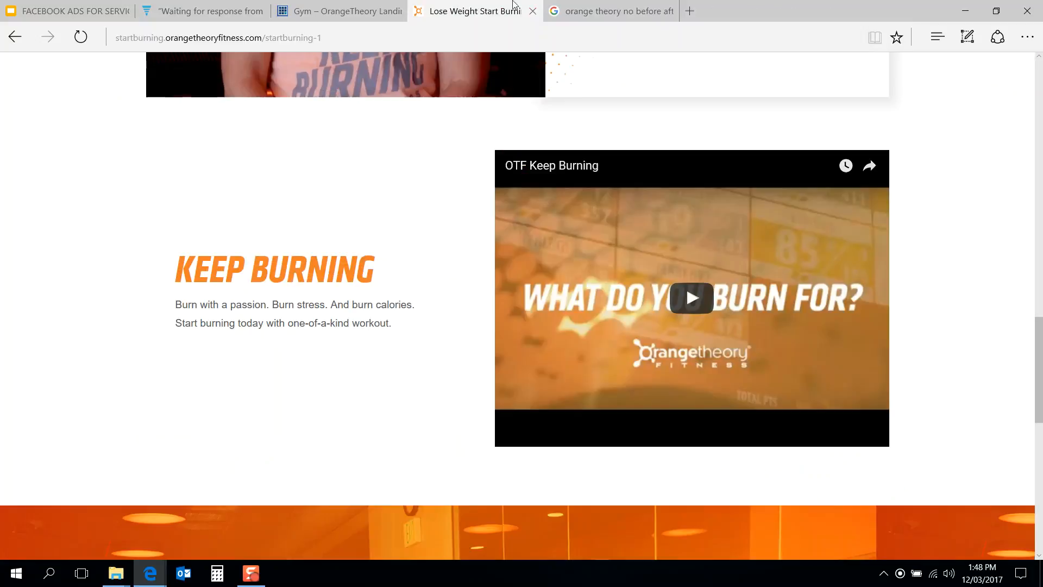
{"action": "left_click", "coordinate": [353, 11]}
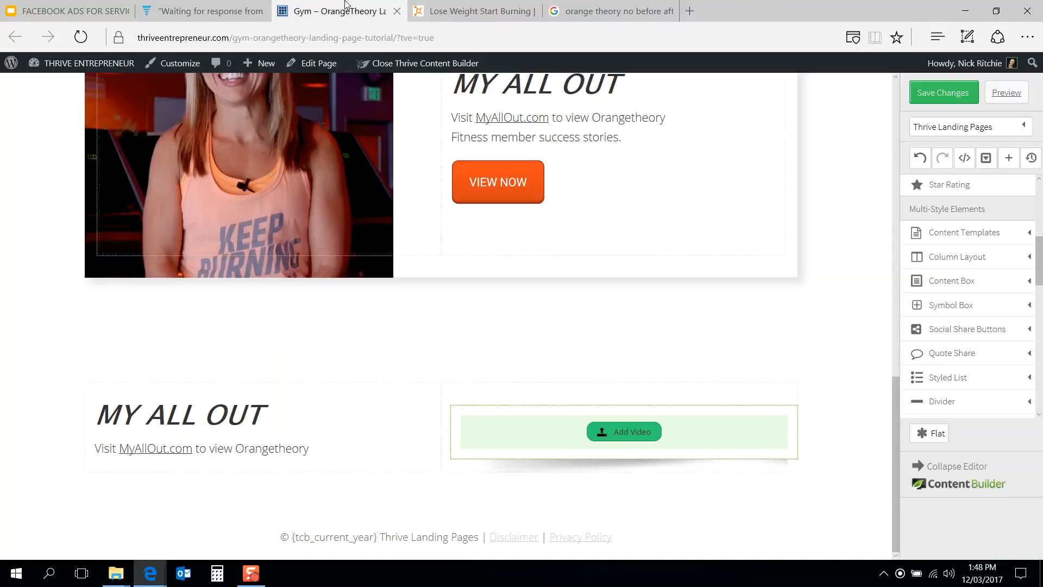
{"action": "left_click", "coordinate": [607, 432]}
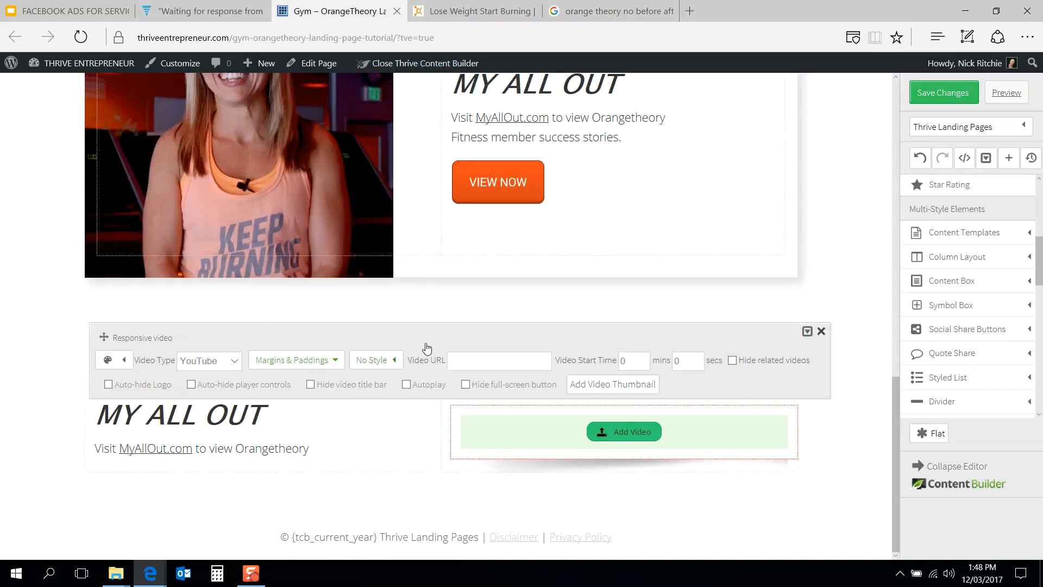
{"action": "key", "text": "ctrl+v"}
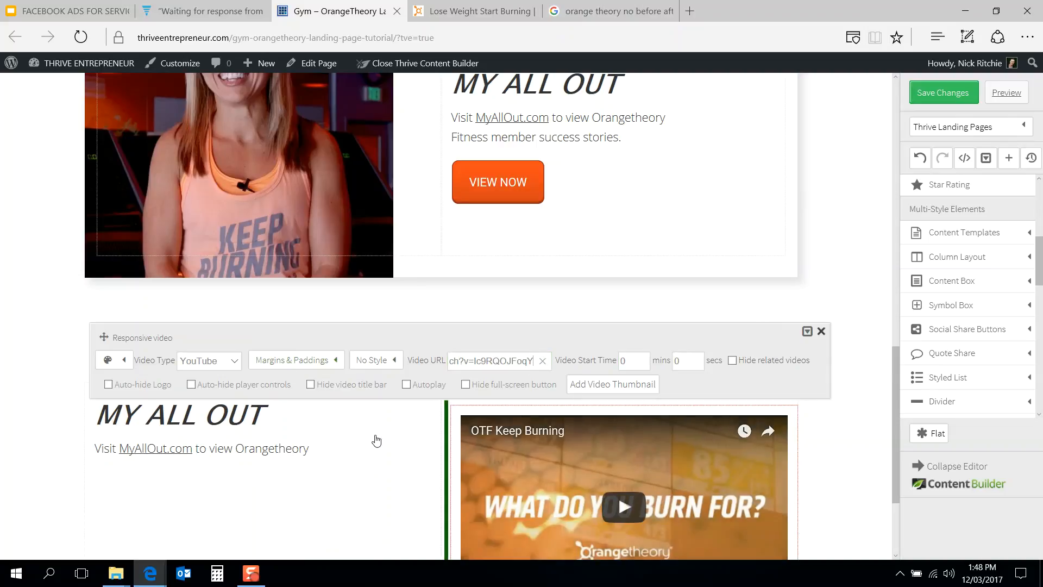
Step: Set the MY ALL OUT heading's top margin to 100 px so it sits level with the video
{"action": "scroll", "coordinate": [377, 440], "scroll_direction": "down", "scroll_amount": 3}
{"action": "left_click", "coordinate": [471, 9]}
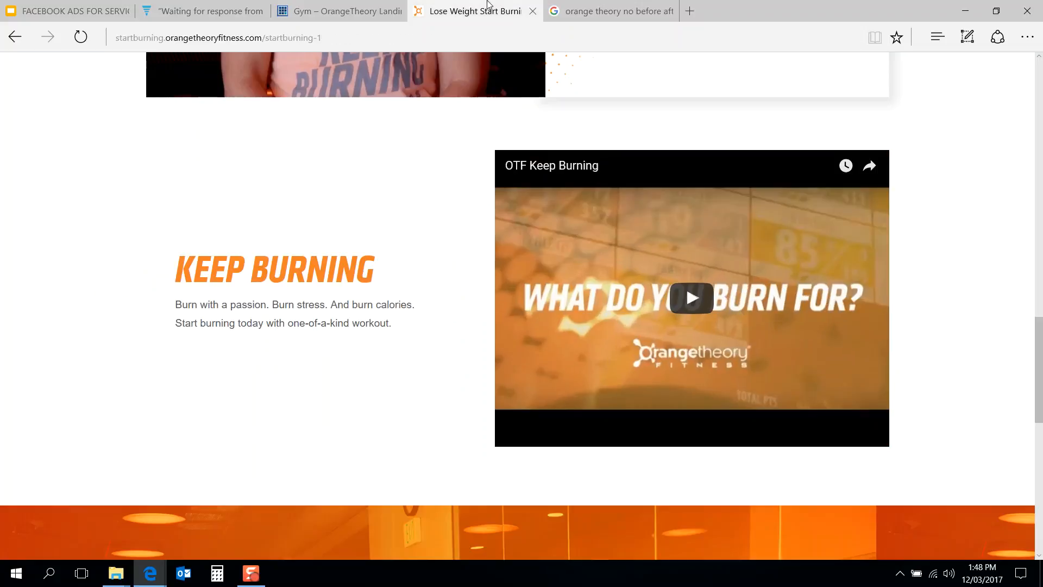
{"action": "left_click", "coordinate": [344, 4]}
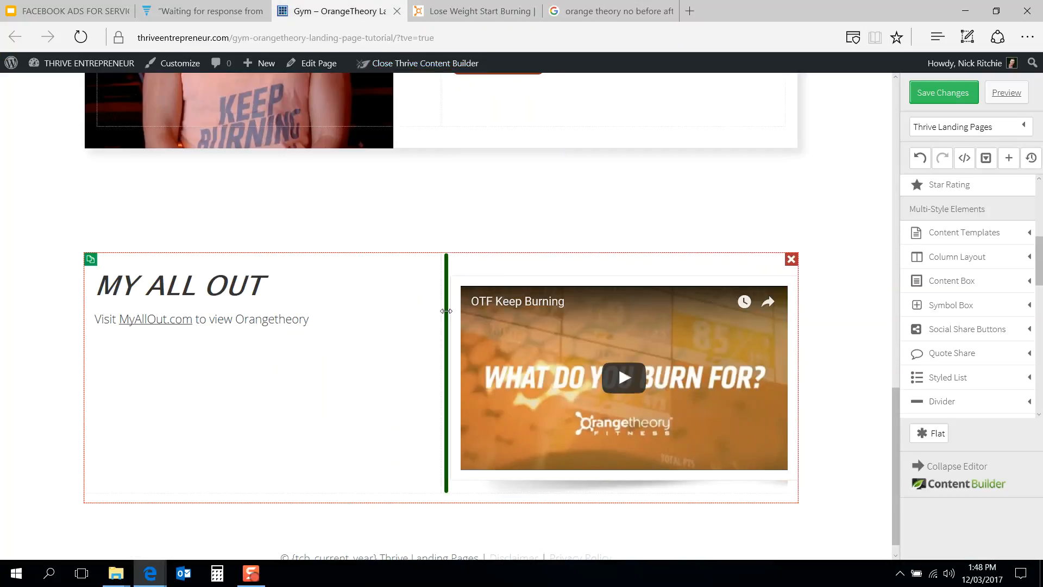
{"action": "left_click_drag", "start_coordinate": [522, 316], "coordinate": [409, 324]}
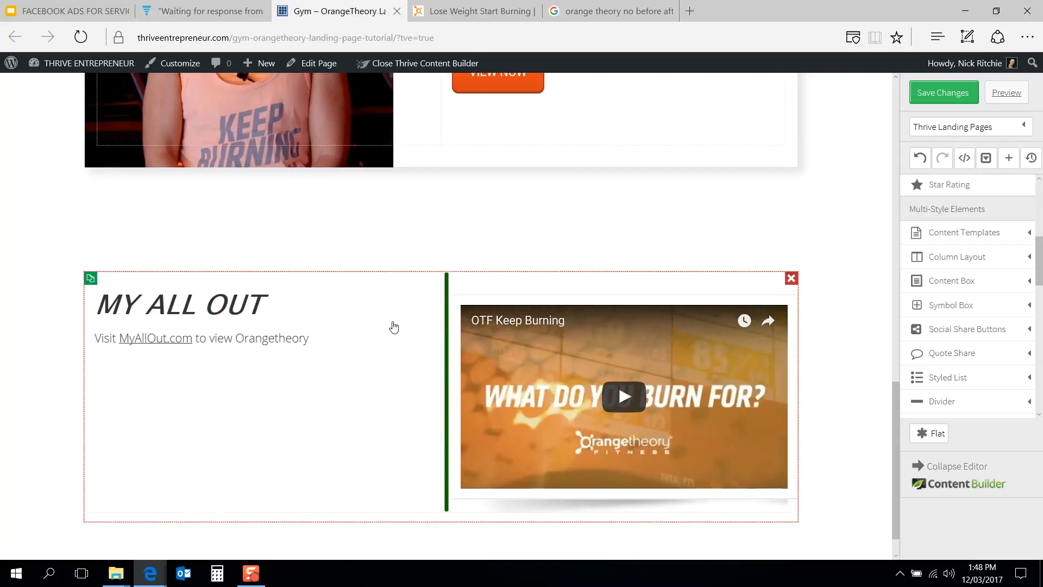
{"action": "left_click_drag", "start_coordinate": [441, 322], "coordinate": [381, 328]}
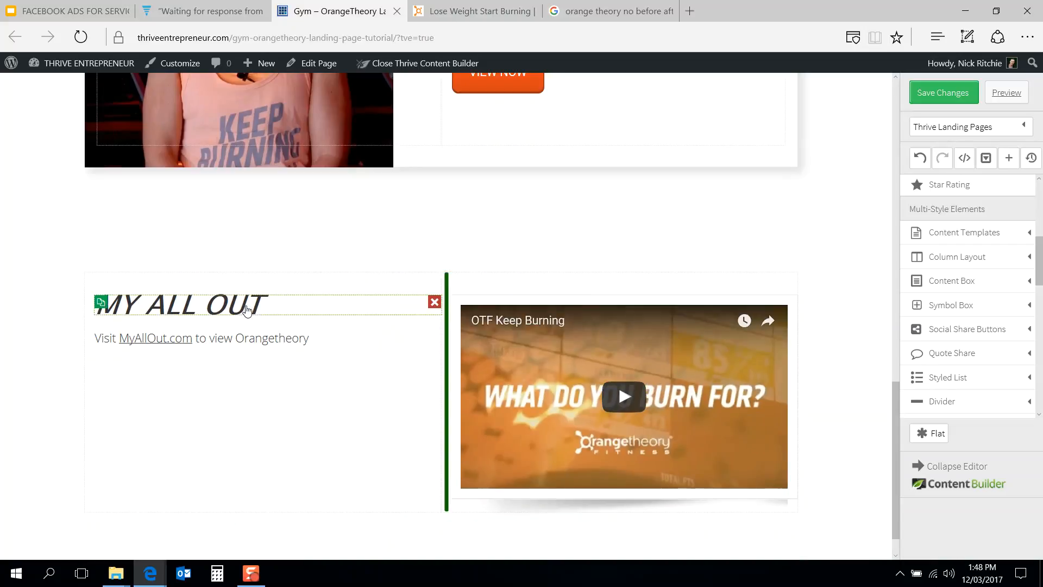
{"action": "left_click", "coordinate": [246, 309]}
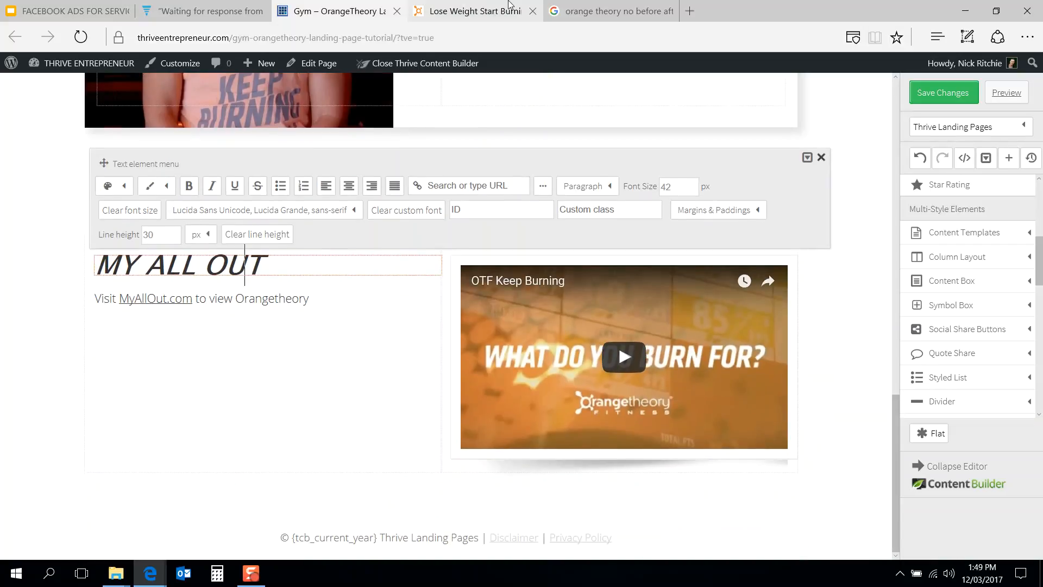
{"action": "left_click", "coordinate": [509, 5]}
{"action": "left_click", "coordinate": [345, 9]}
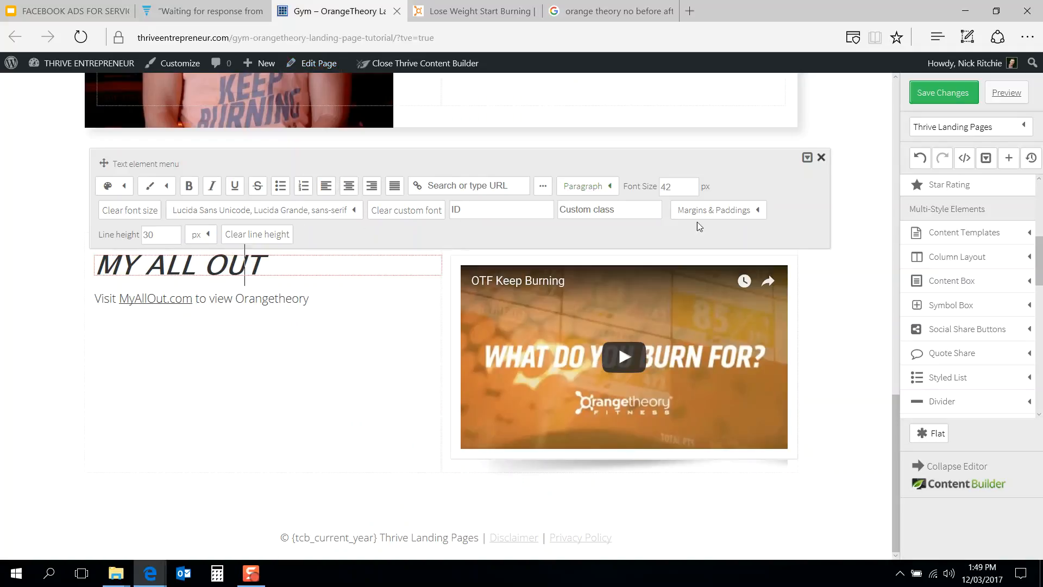
{"action": "left_click", "coordinate": [725, 213]}
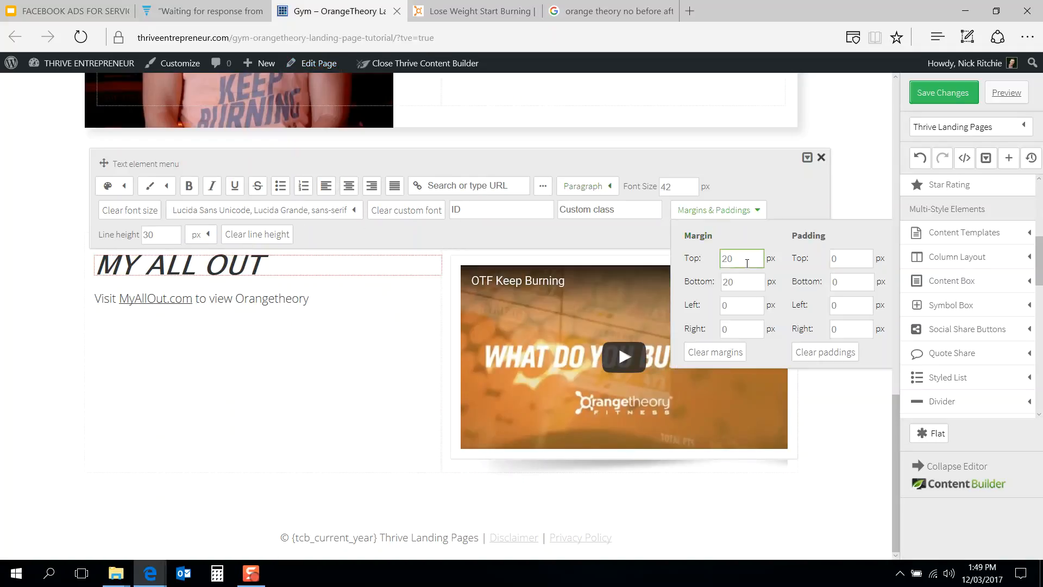
{"action": "left_click_drag", "start_coordinate": [704, 269], "coordinate": [698, 271]}
{"action": "type", "text": "50"}
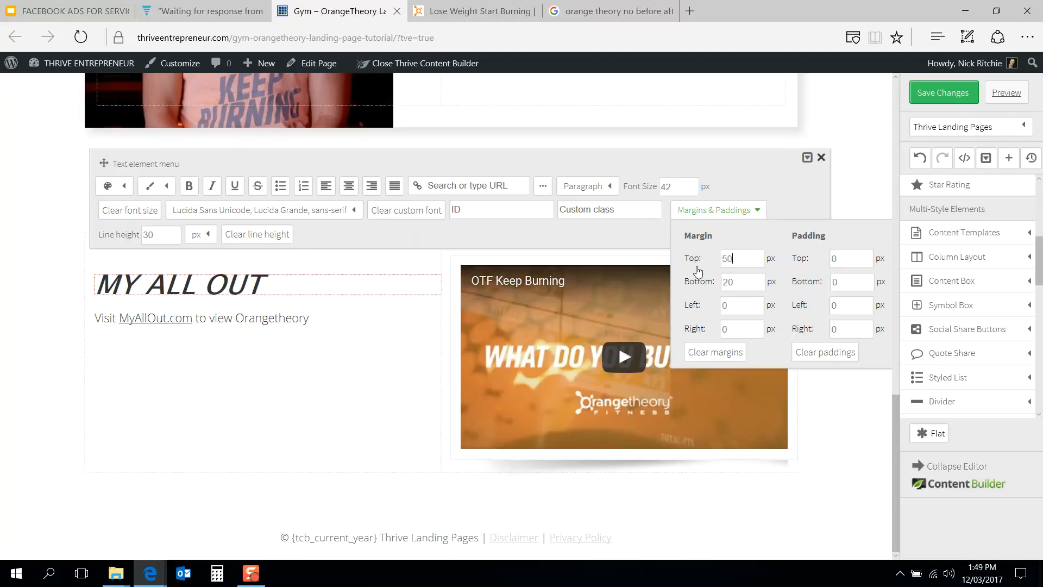
{"action": "left_click_drag", "start_coordinate": [739, 259], "coordinate": [687, 262]}
{"action": "type", "text": "80"}
{"action": "left_click", "coordinate": [731, 257]}
{"action": "left_click_drag", "start_coordinate": [741, 258], "coordinate": [710, 260]}
{"action": "type", "text": "10"}
{"action": "left_click", "coordinate": [728, 259]}
{"action": "left_click_drag", "start_coordinate": [741, 259], "coordinate": [699, 267]}
{"action": "type", "text": "100"}
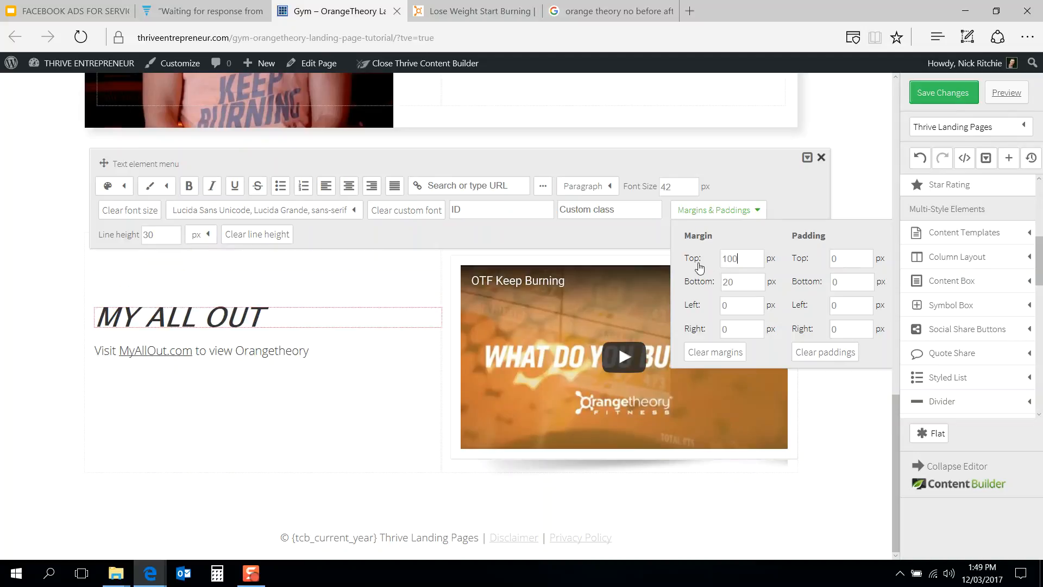
{"action": "left_click", "coordinate": [302, 404]}
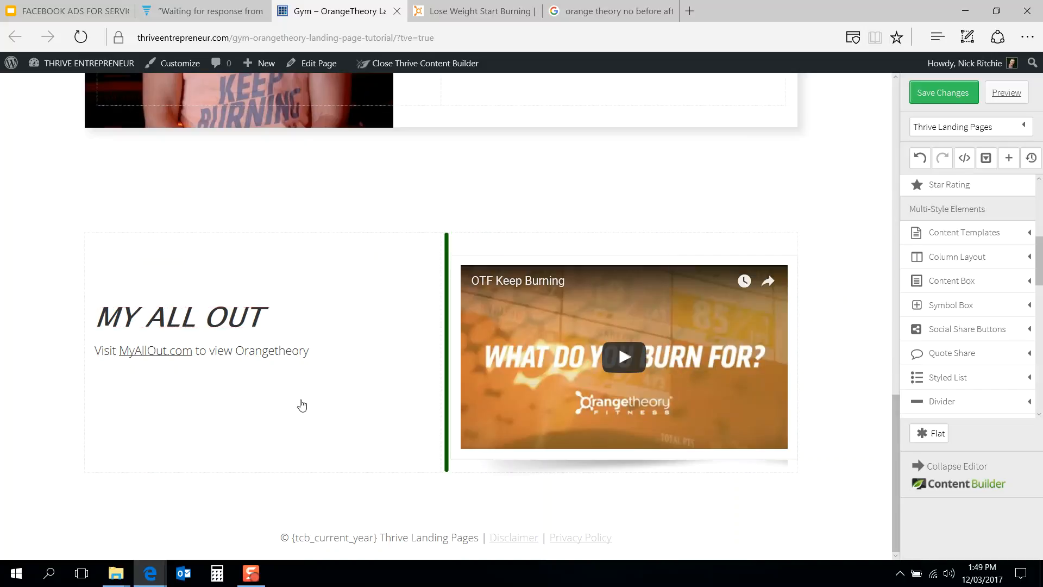
Step: Color the MY ALL OUT heading beside the video orange
{"action": "left_click", "coordinate": [444, 11]}
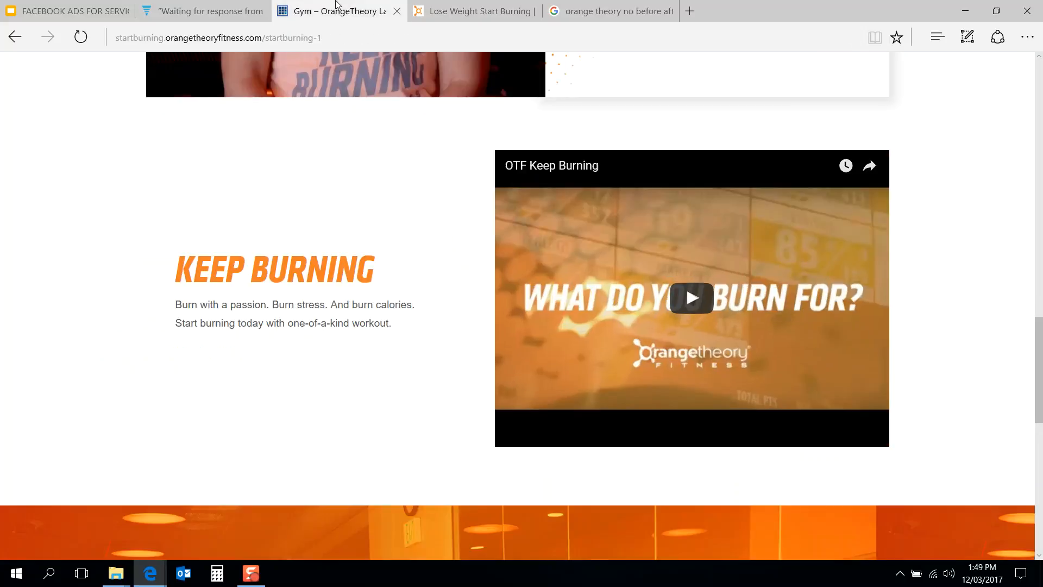
{"action": "left_click", "coordinate": [342, 11]}
{"action": "left_click", "coordinate": [244, 309]}
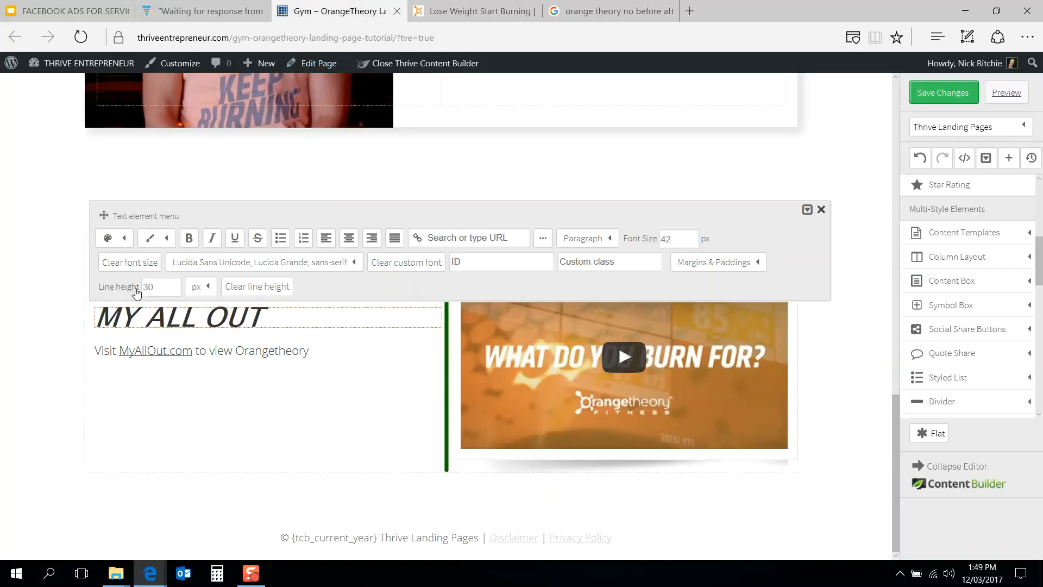
{"action": "left_click", "coordinate": [125, 242]}
{"action": "left_click", "coordinate": [167, 286]}
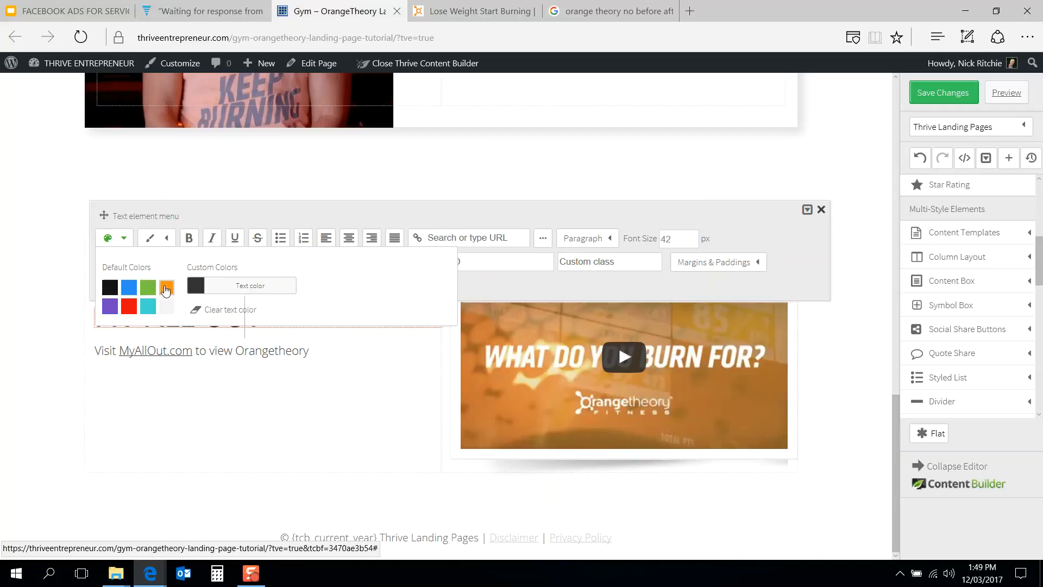
{"action": "left_click", "coordinate": [337, 439]}
Step: Color the MY ALL OUT heading in the image section above orange as well
{"action": "scroll", "coordinate": [345, 384], "scroll_direction": "up", "scroll_amount": 6}
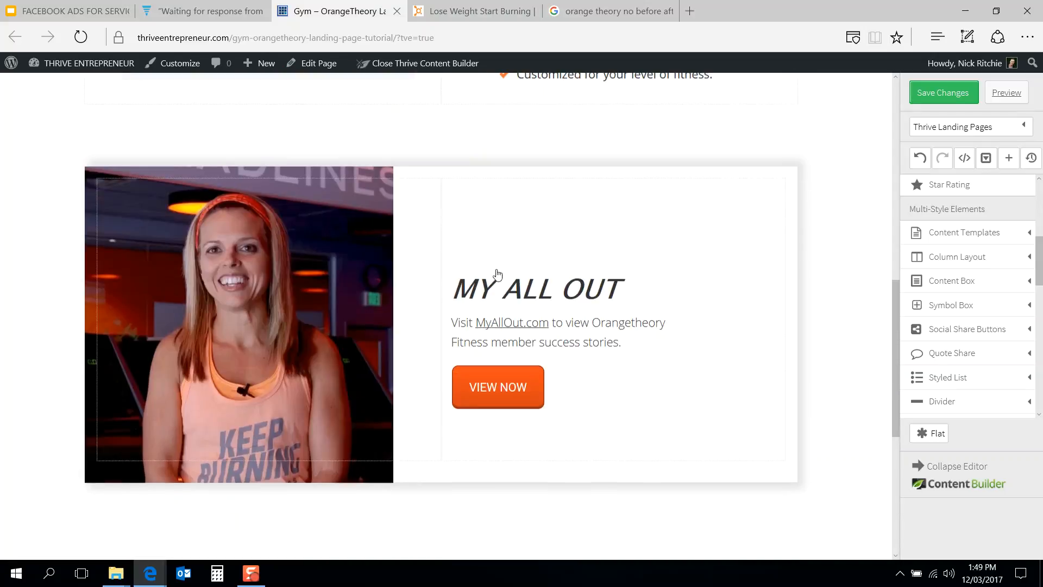
{"action": "left_click", "coordinate": [528, 294]}
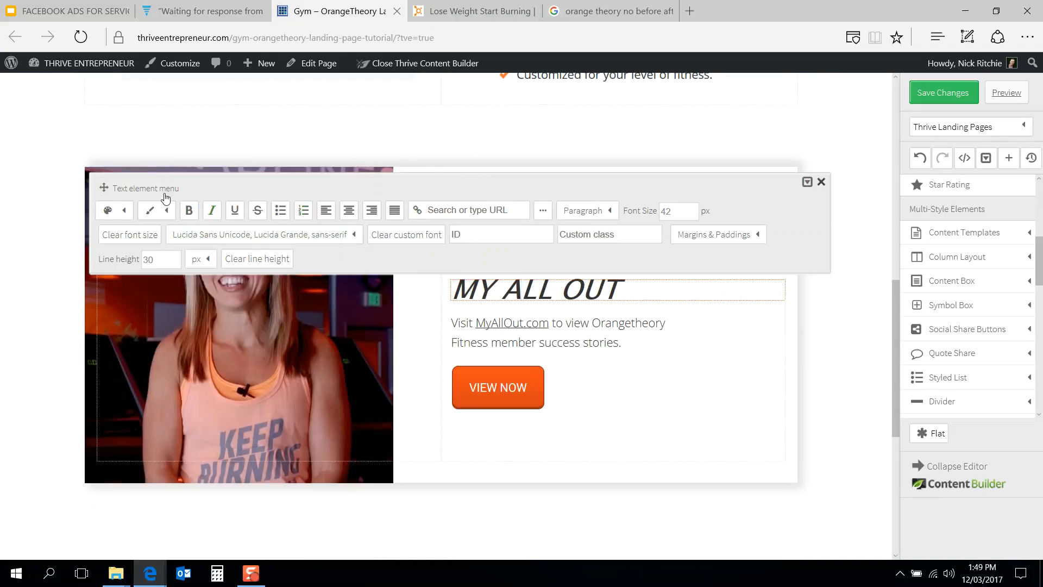
{"action": "left_click", "coordinate": [124, 211]}
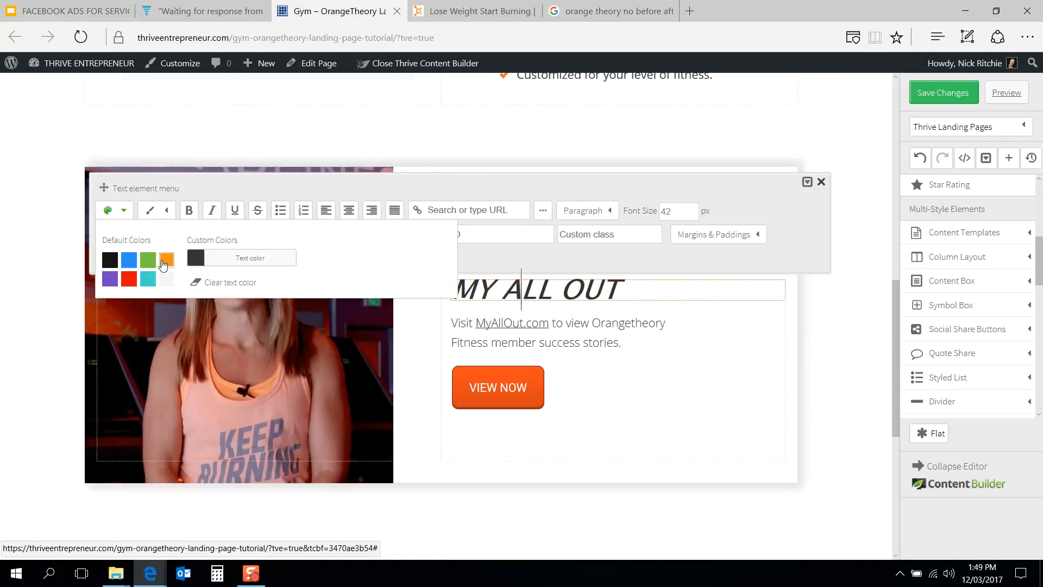
{"action": "left_click", "coordinate": [164, 264]}
Step: Examine the reference page's section below the Keep Burning video
{"action": "left_click", "coordinate": [490, 7]}
{"action": "scroll", "coordinate": [463, 275], "scroll_direction": "up", "scroll_amount": 4}
{"action": "scroll", "coordinate": [462, 276], "scroll_direction": "down", "scroll_amount": 3}
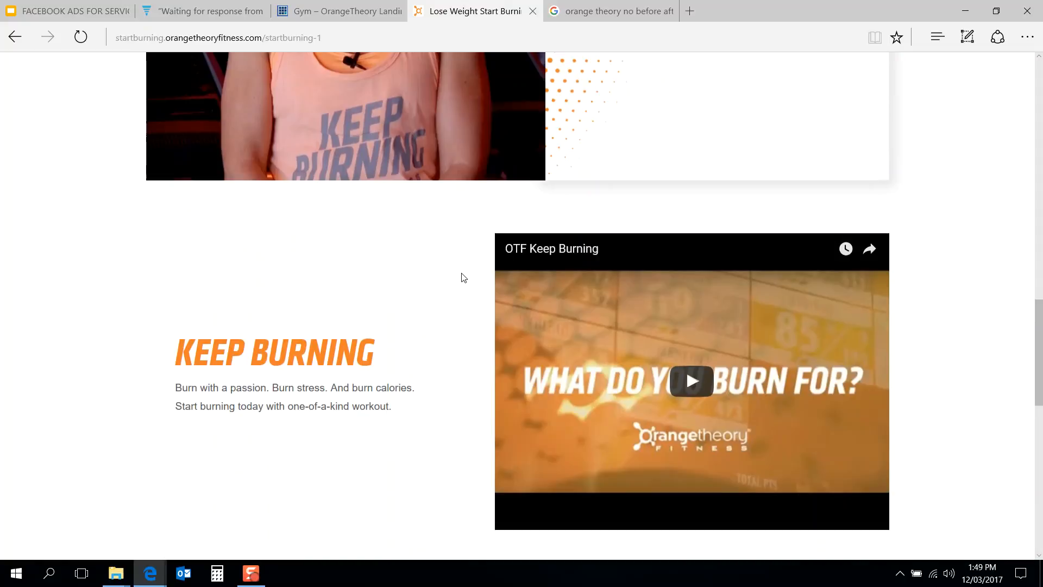
{"action": "scroll", "coordinate": [462, 275], "scroll_direction": "down", "scroll_amount": 3}
{"action": "scroll", "coordinate": [462, 276], "scroll_direction": "up", "scroll_amount": 1}
{"action": "scroll", "coordinate": [462, 276], "scroll_direction": "down", "scroll_amount": 5}
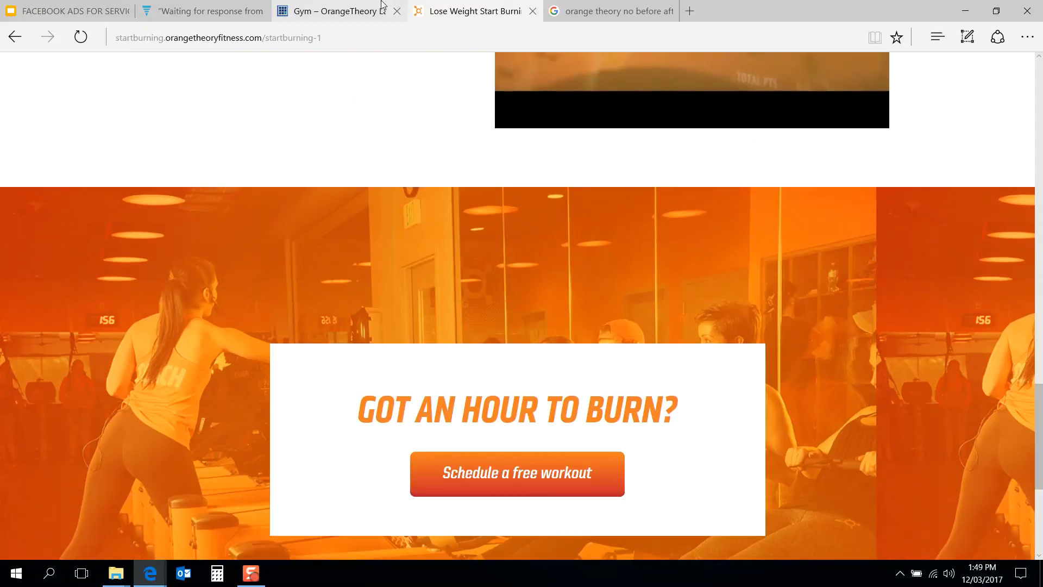
{"action": "left_click", "coordinate": [383, 5]}
Step: Duplicate the top hero image section and place the copy below the video section at the page bottom
{"action": "left_click", "coordinate": [79, 325]}
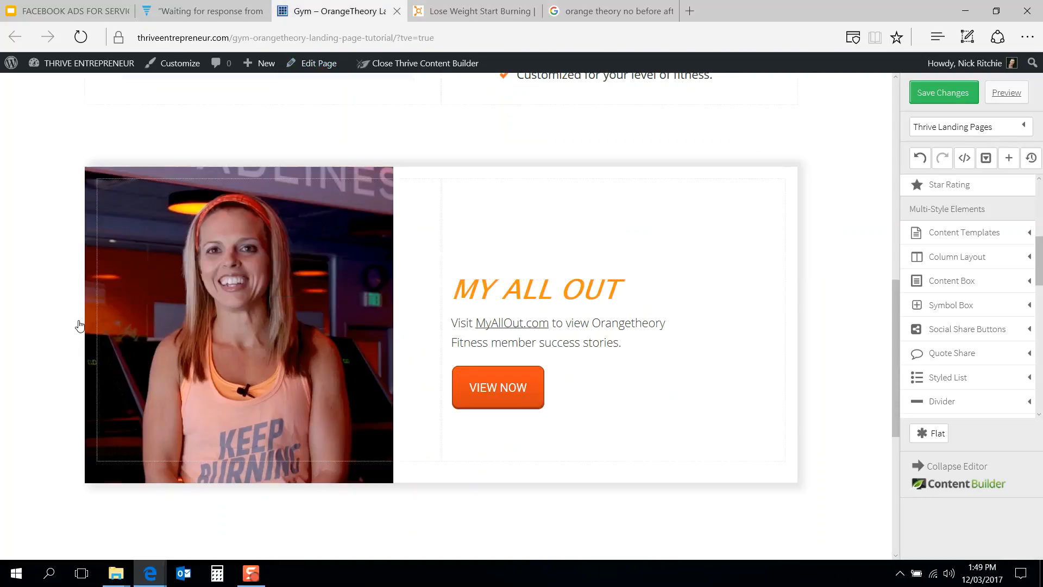
{"action": "scroll", "coordinate": [45, 331], "scroll_direction": "down", "scroll_amount": 5}
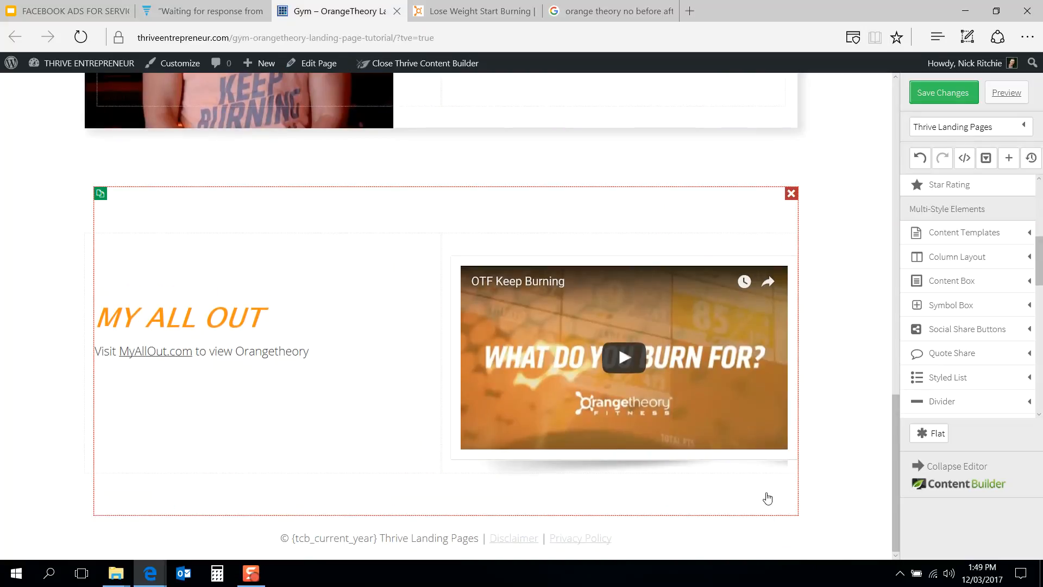
{"action": "left_click", "coordinate": [790, 503]}
{"action": "scroll", "coordinate": [260, 391], "scroll_direction": "up", "scroll_amount": 10}
{"action": "scroll", "coordinate": [260, 392], "scroll_direction": "up", "scroll_amount": 3}
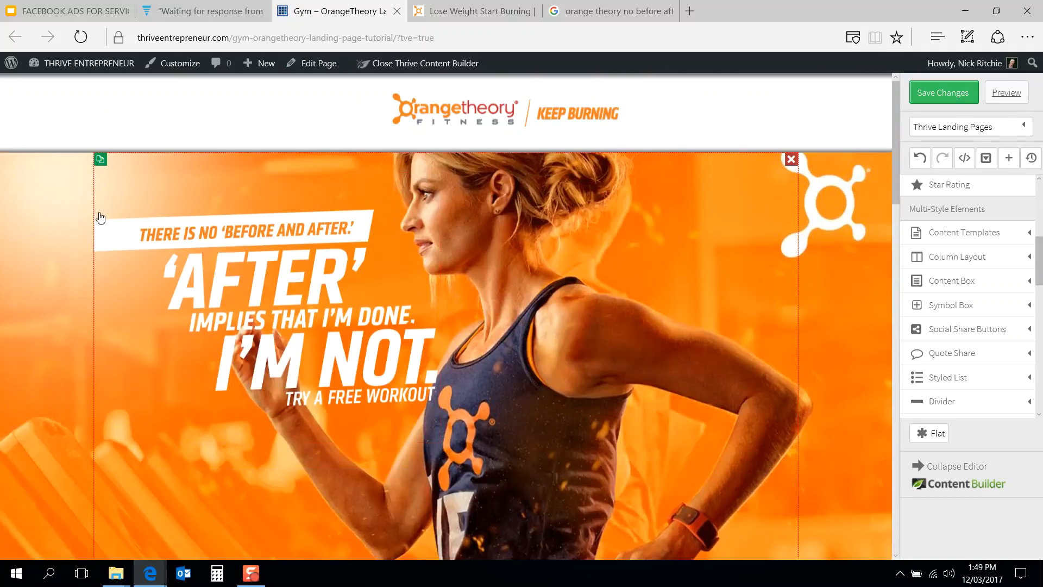
{"action": "scroll", "coordinate": [99, 216], "scroll_direction": "down", "scroll_amount": 8}
{"action": "left_click_drag", "start_coordinate": [145, 241], "coordinate": [223, 512]}
{"action": "scroll", "coordinate": [215, 390], "scroll_direction": "up", "scroll_amount": 5}
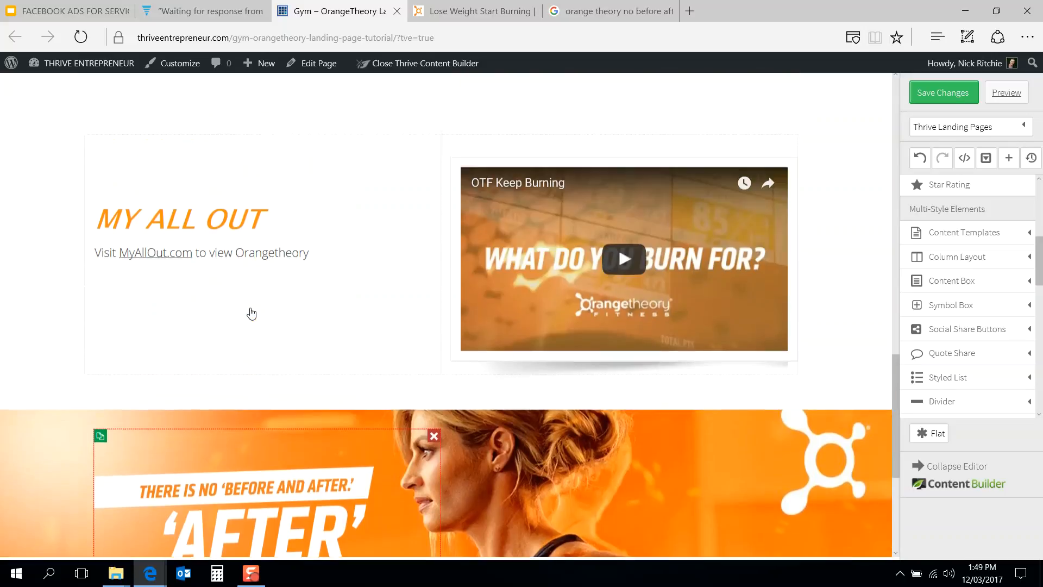
{"action": "scroll", "coordinate": [251, 313], "scroll_direction": "down", "scroll_amount": 4}
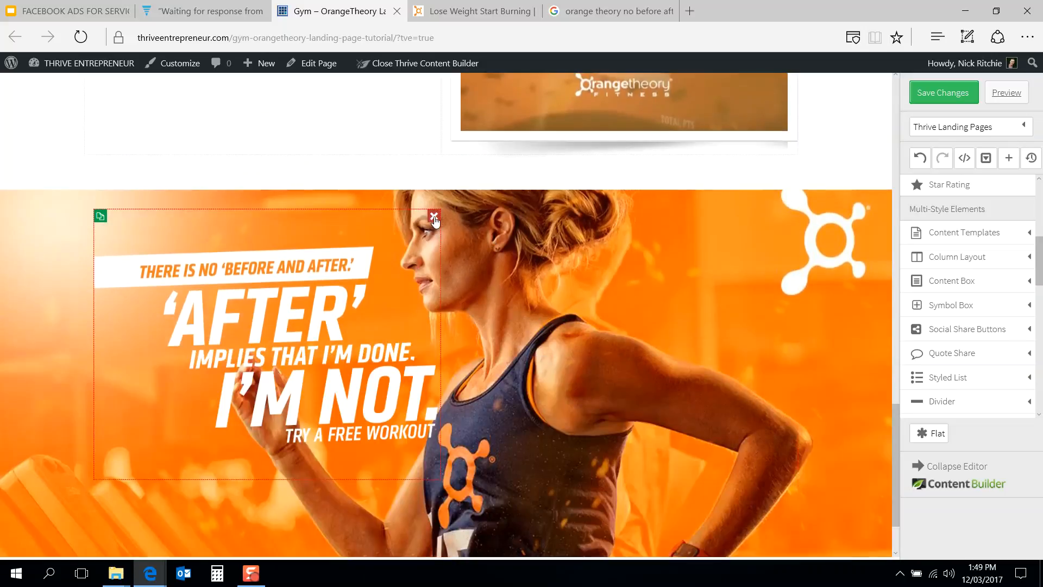
Step: Duplicate the FREE 1-HOUR WORKOUT opt-in form and move the copy into the bottom hero section
{"action": "key", "text": "ctrl+Tab"}
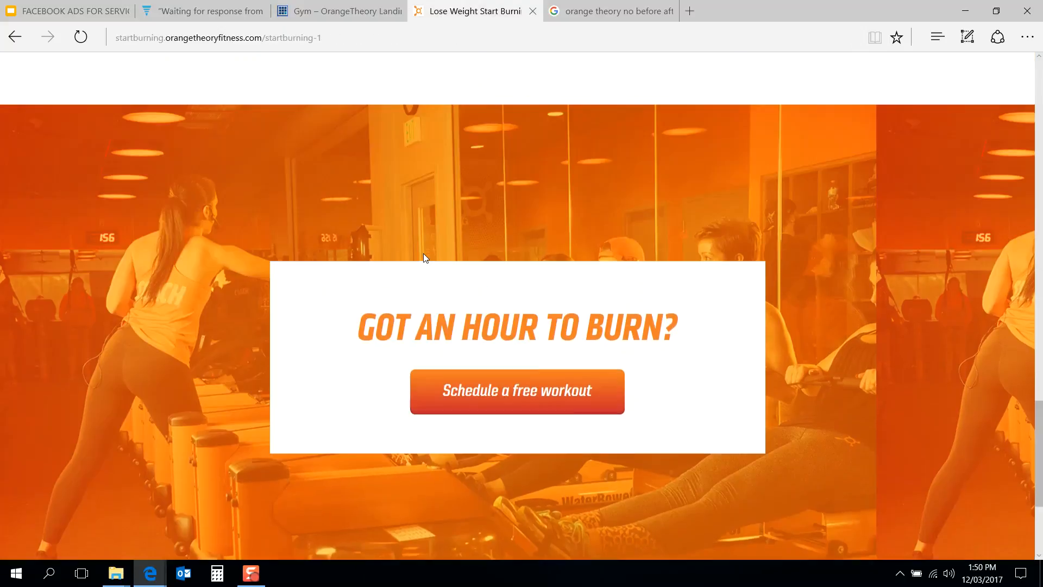
{"action": "key", "text": "ctrl+shift+Tab"}
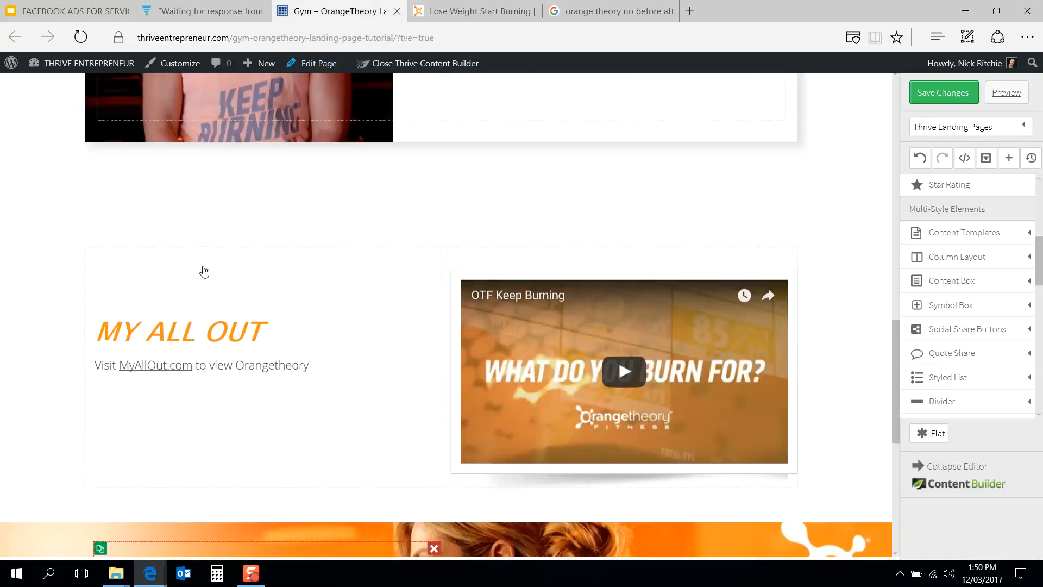
{"action": "scroll", "coordinate": [205, 272], "scroll_direction": "up", "scroll_amount": 7}
{"action": "scroll", "coordinate": [205, 272], "scroll_direction": "down", "scroll_amount": 4}
{"action": "scroll", "coordinate": [204, 272], "scroll_direction": "up", "scroll_amount": 10}
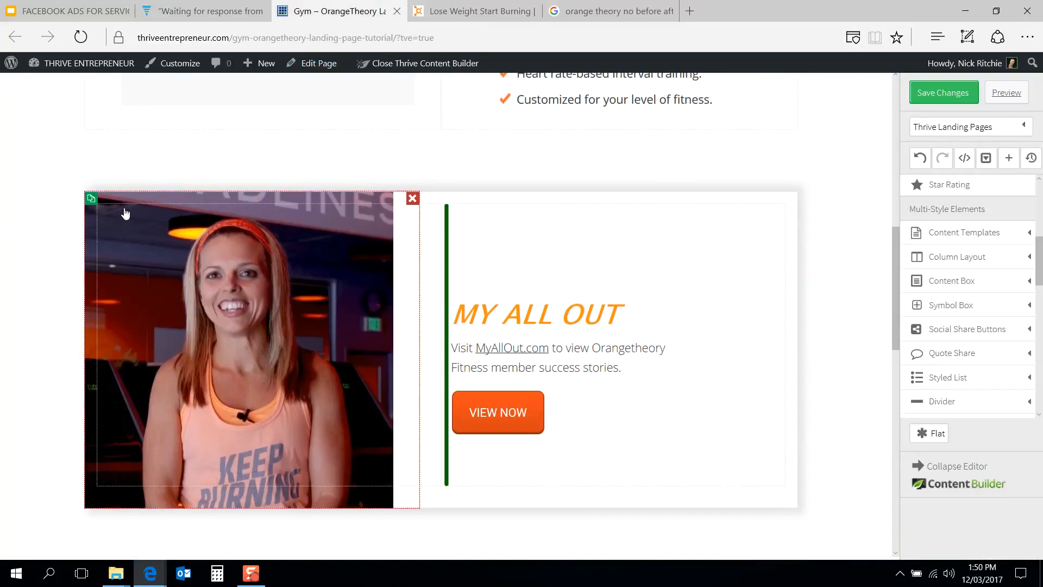
{"action": "scroll", "coordinate": [125, 212], "scroll_direction": "up", "scroll_amount": 4}
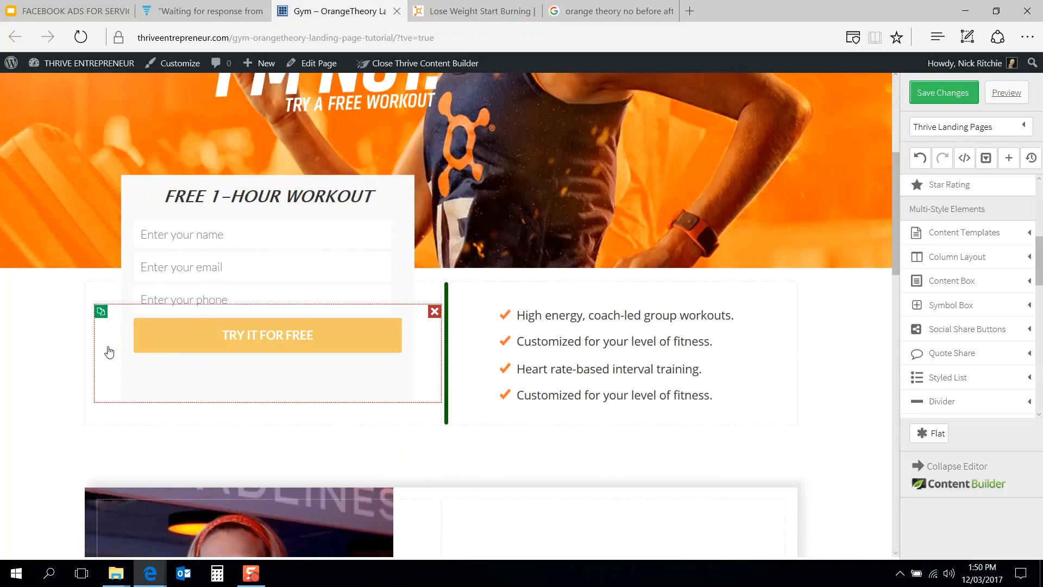
{"action": "left_click", "coordinate": [100, 313]}
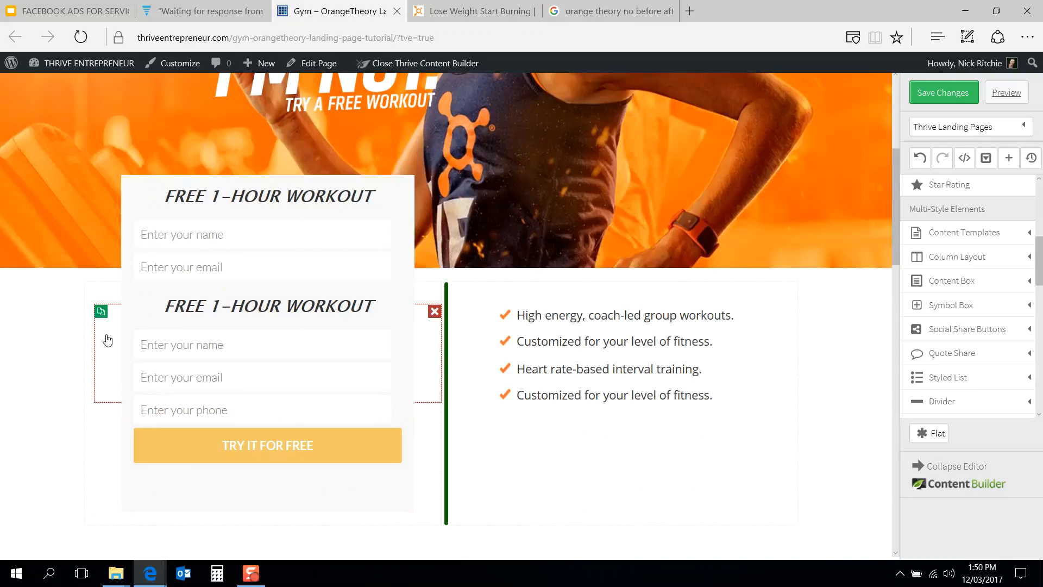
{"action": "left_click_drag", "start_coordinate": [115, 345], "coordinate": [388, 303]}
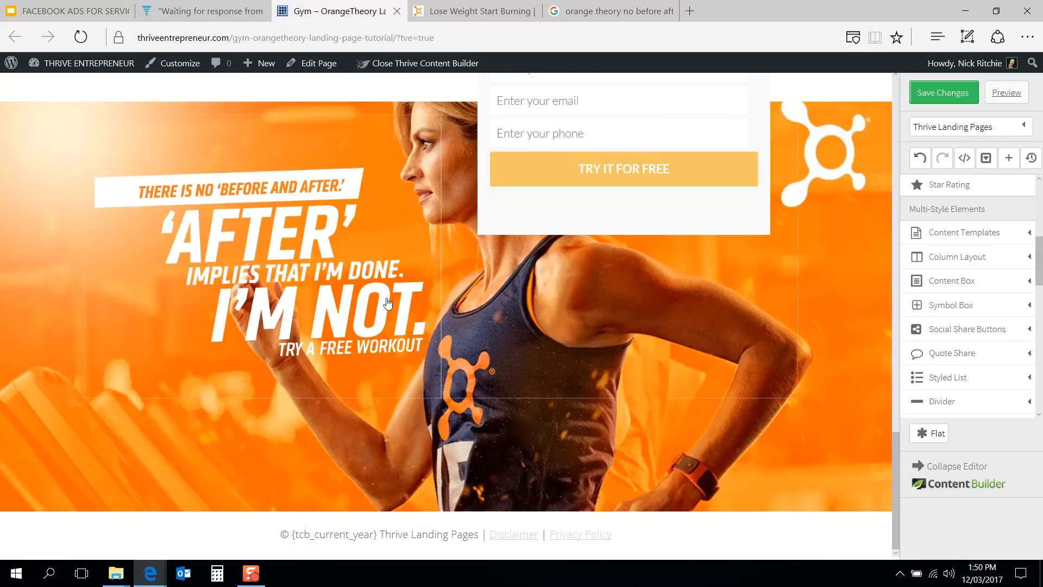
{"action": "left_click", "coordinate": [628, 210]}
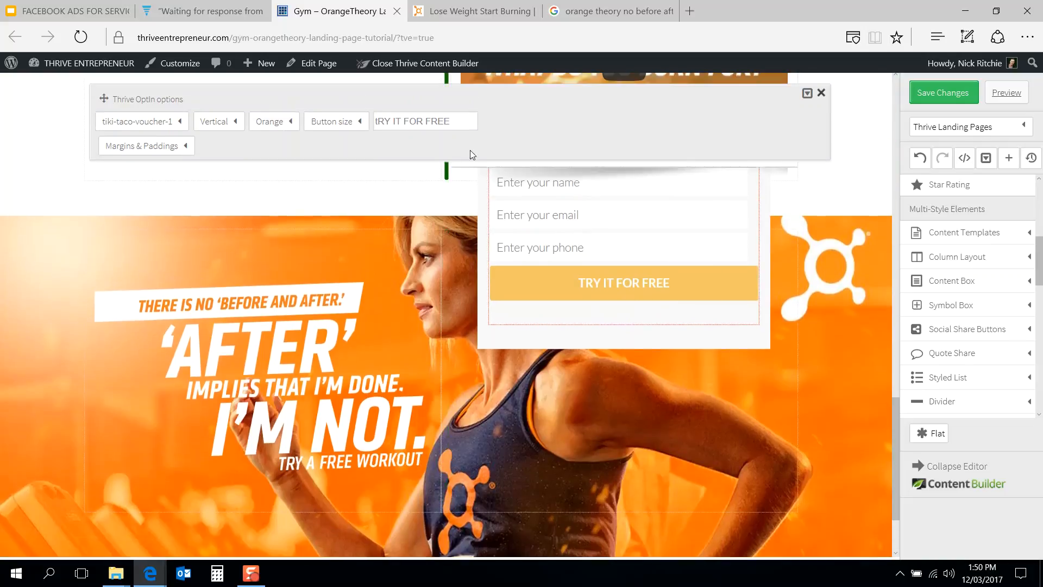
Step: Set the opt-in content box's top margin to 20 px in the bottom hero section
{"action": "left_click", "coordinate": [170, 148]}
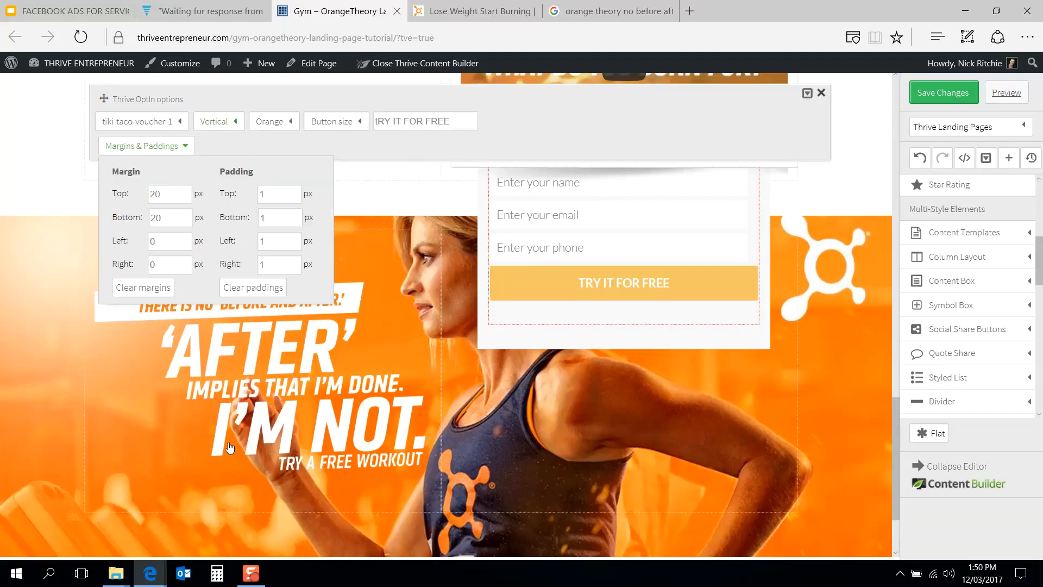
{"action": "left_click", "coordinate": [599, 339]}
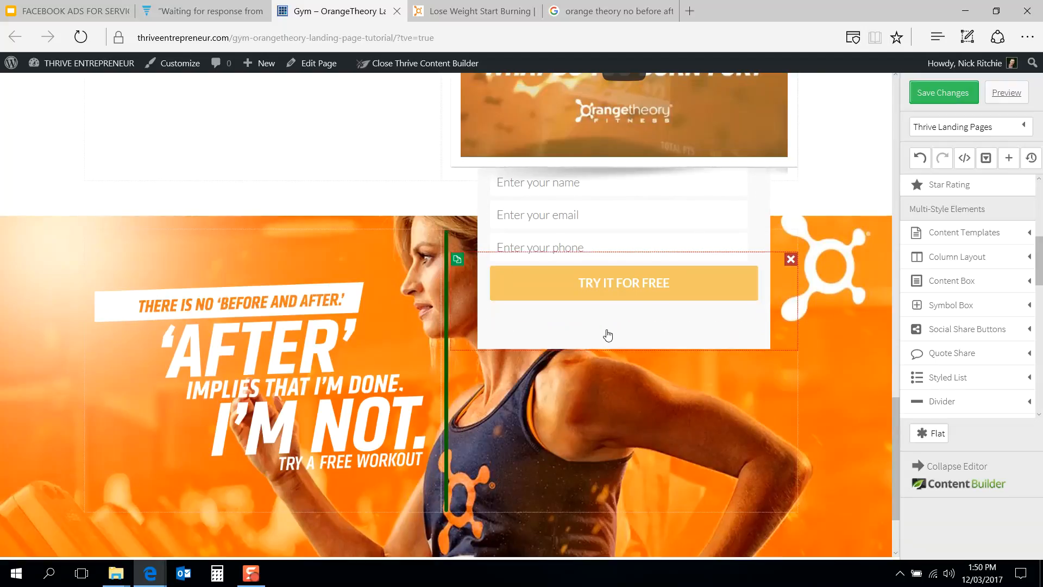
{"action": "left_click", "coordinate": [608, 334]}
{"action": "left_click", "coordinate": [170, 215]}
{"action": "left_click", "coordinate": [159, 265]}
{"action": "type", "text": "20"}
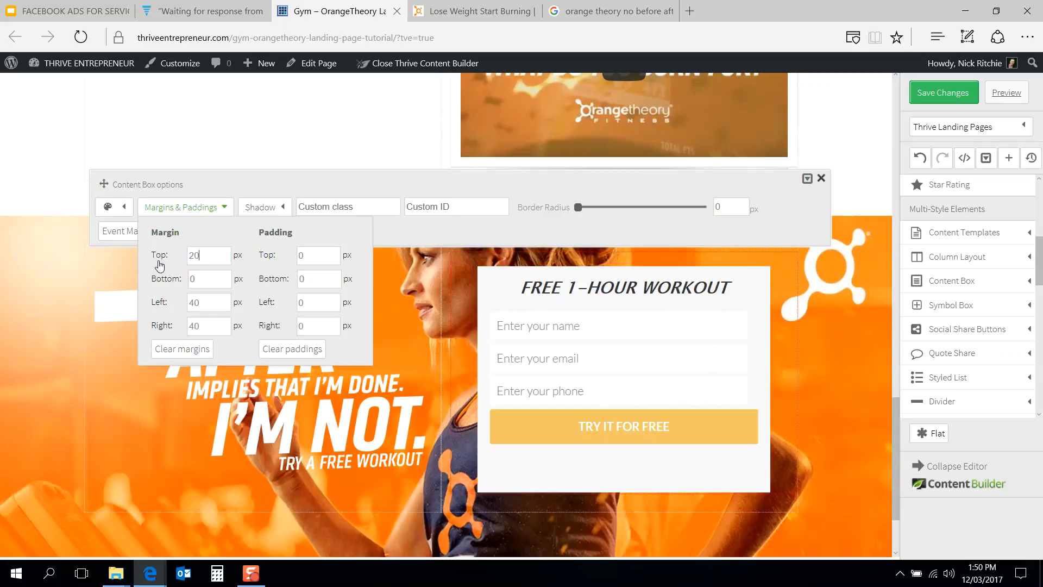
{"action": "left_click", "coordinate": [439, 272]}
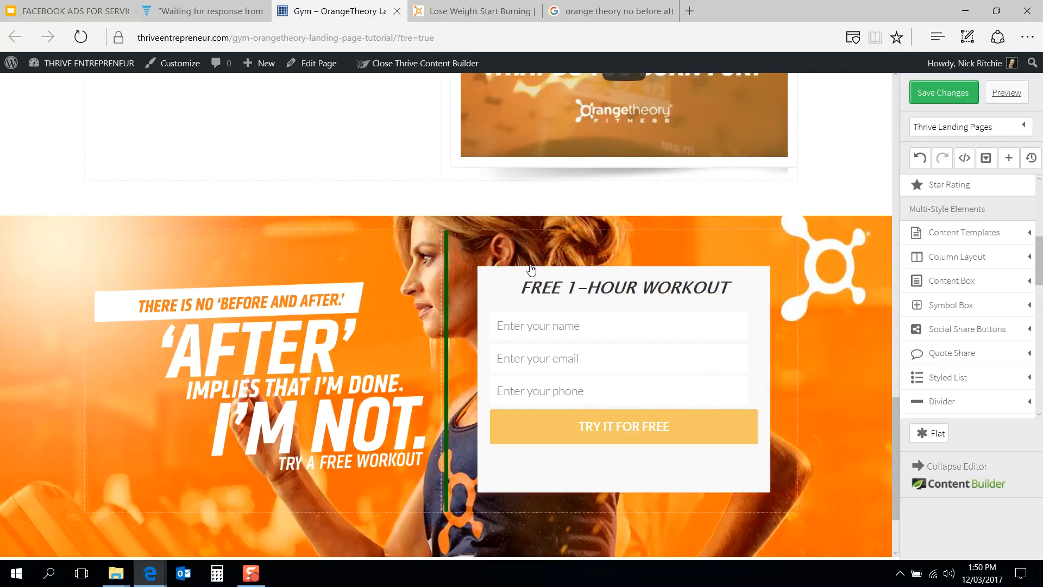
{"action": "left_click", "coordinate": [422, 253]}
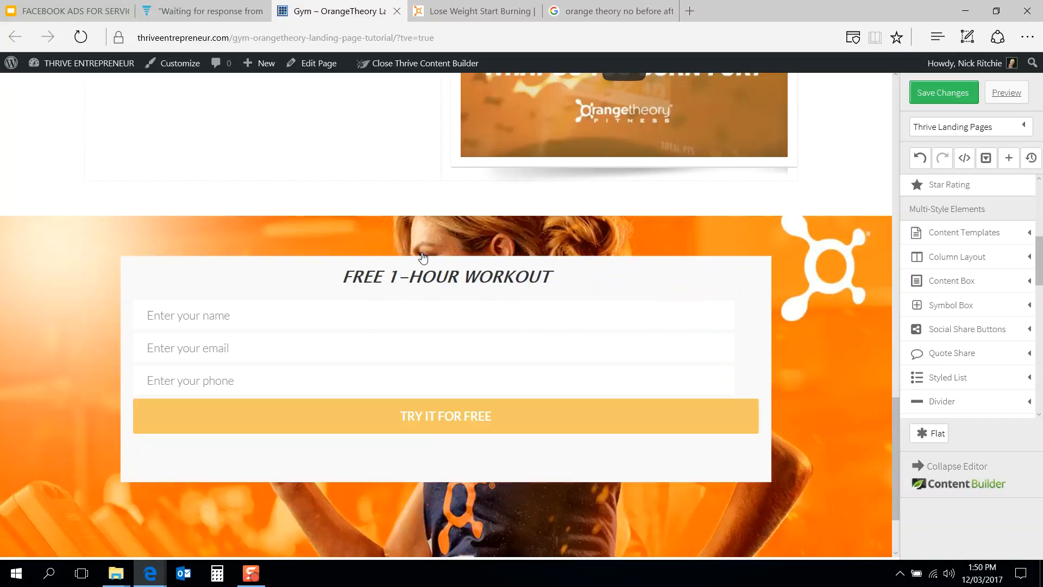
Step: Add a button element into the bottom content box and delete the opt-in form from it
{"action": "left_click", "coordinate": [480, 4]}
{"action": "left_click", "coordinate": [331, 11]}
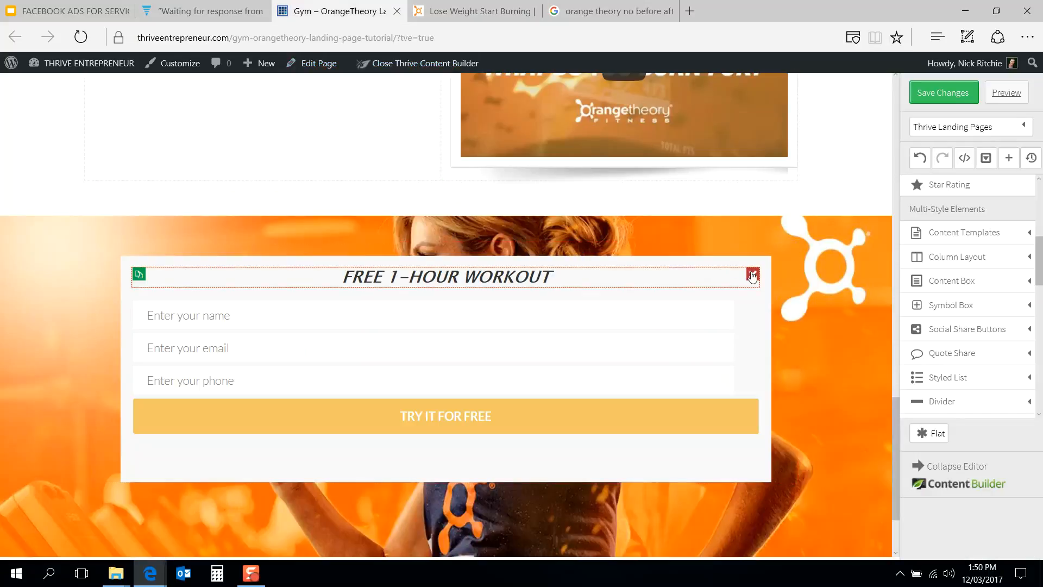
{"action": "scroll", "coordinate": [952, 288], "scroll_direction": "up", "scroll_amount": 5}
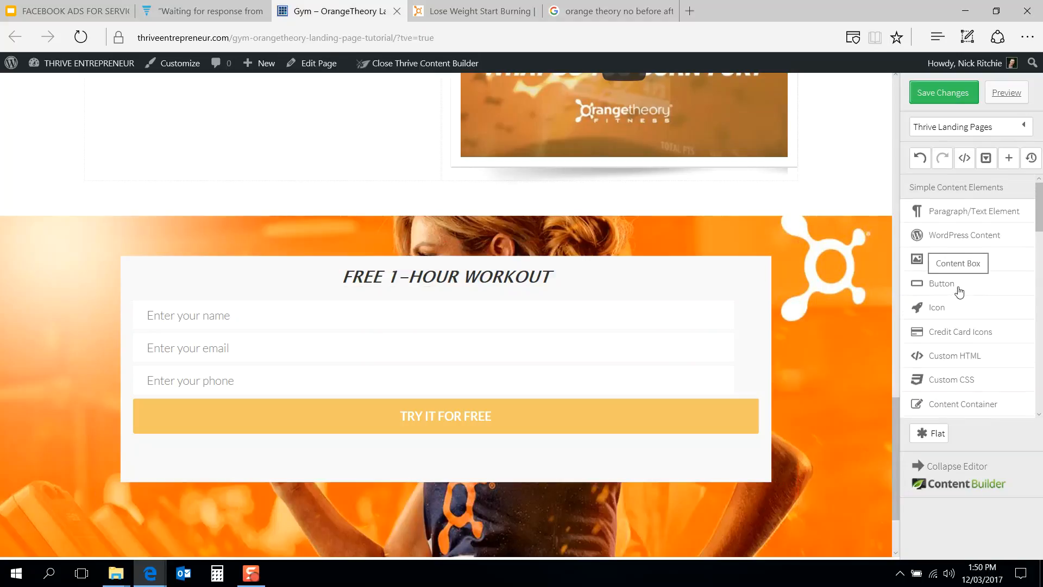
{"action": "left_click_drag", "start_coordinate": [952, 282], "coordinate": [504, 282]}
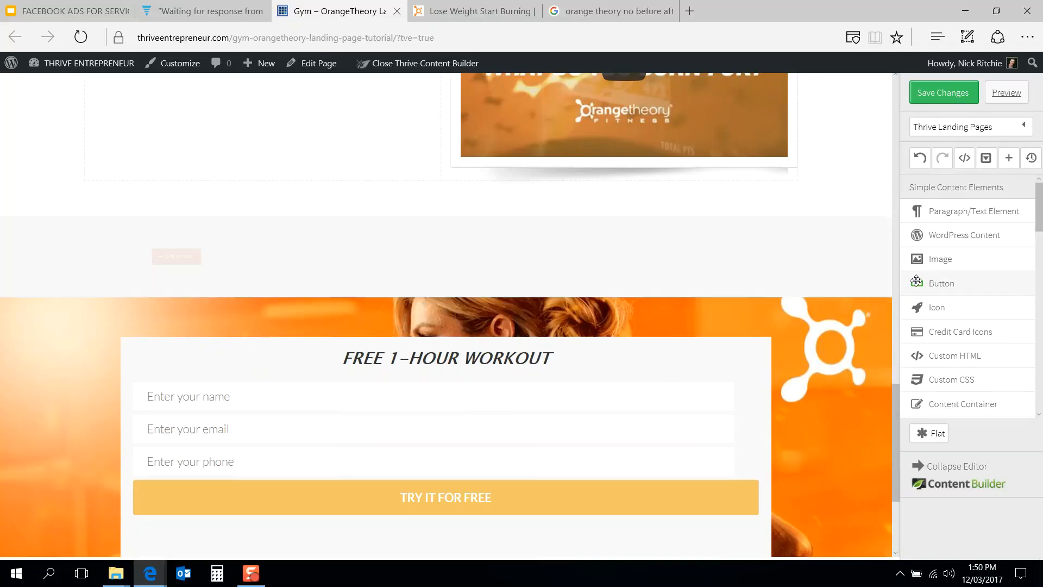
{"action": "scroll", "coordinate": [548, 309], "scroll_direction": "down", "scroll_amount": 2}
{"action": "left_click_drag", "start_coordinate": [187, 140], "coordinate": [471, 226]}
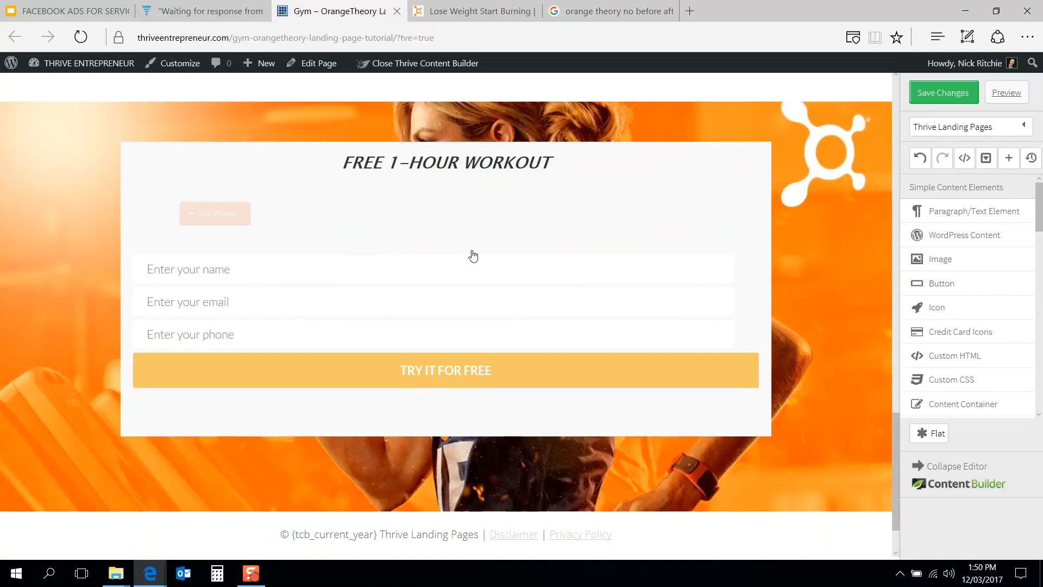
{"action": "left_click", "coordinate": [752, 259]}
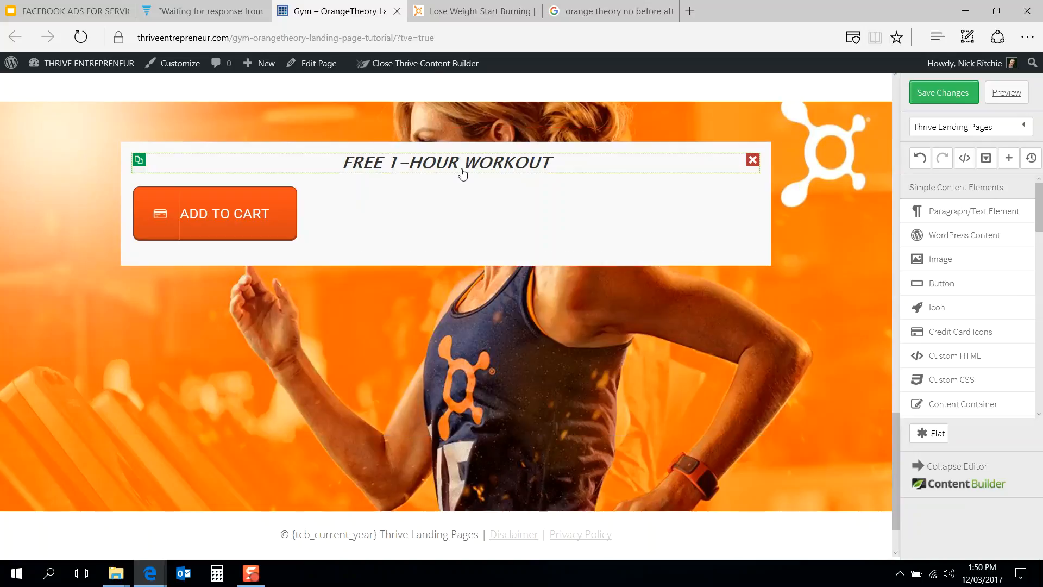
Step: Rewrite the box heading as GOT AN HOUR TO BURN?
{"action": "left_click", "coordinate": [488, 6]}
{"action": "left_click", "coordinate": [332, 11]}
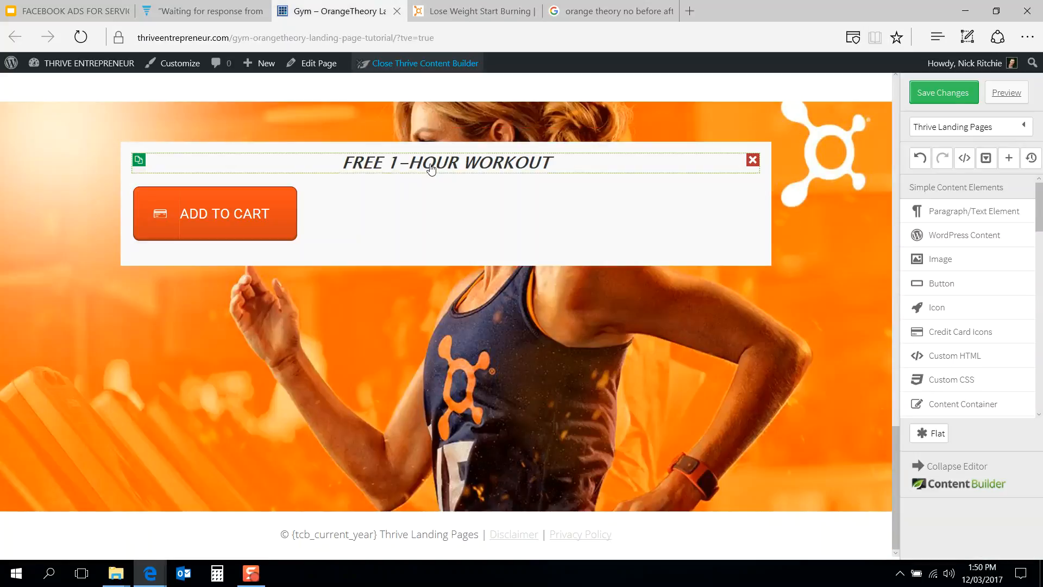
{"action": "left_click", "coordinate": [455, 169]}
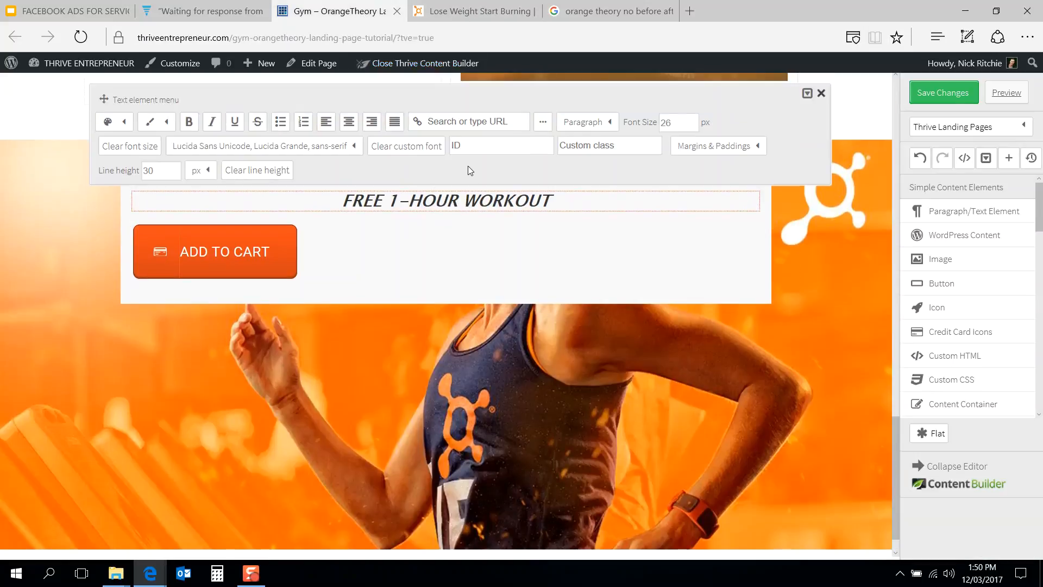
{"action": "double_click", "coordinate": [471, 201]}
{"action": "type", "text": "GO"}
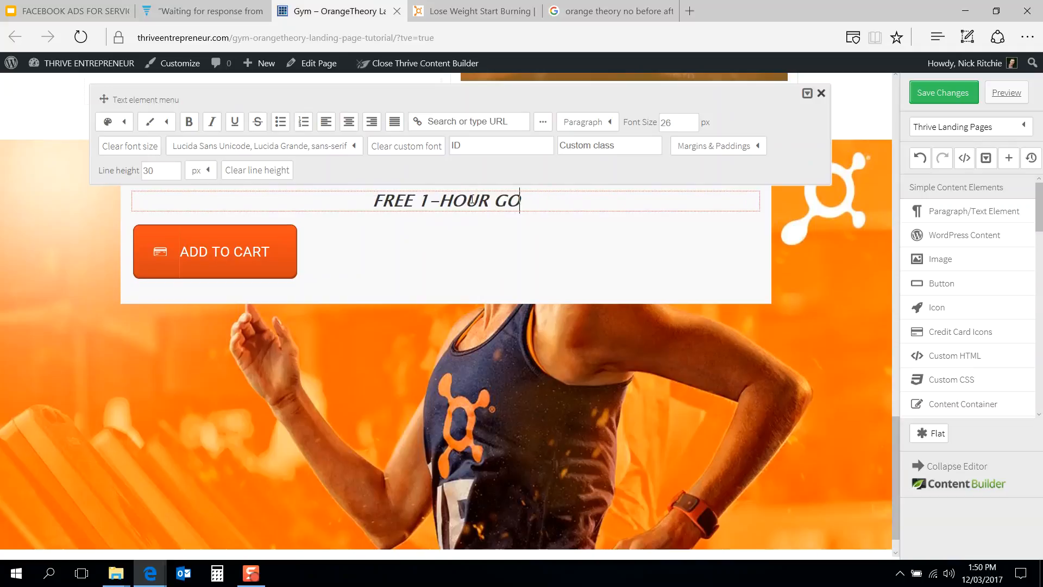
{"action": "type", "text": "T AN HOUR TO "}
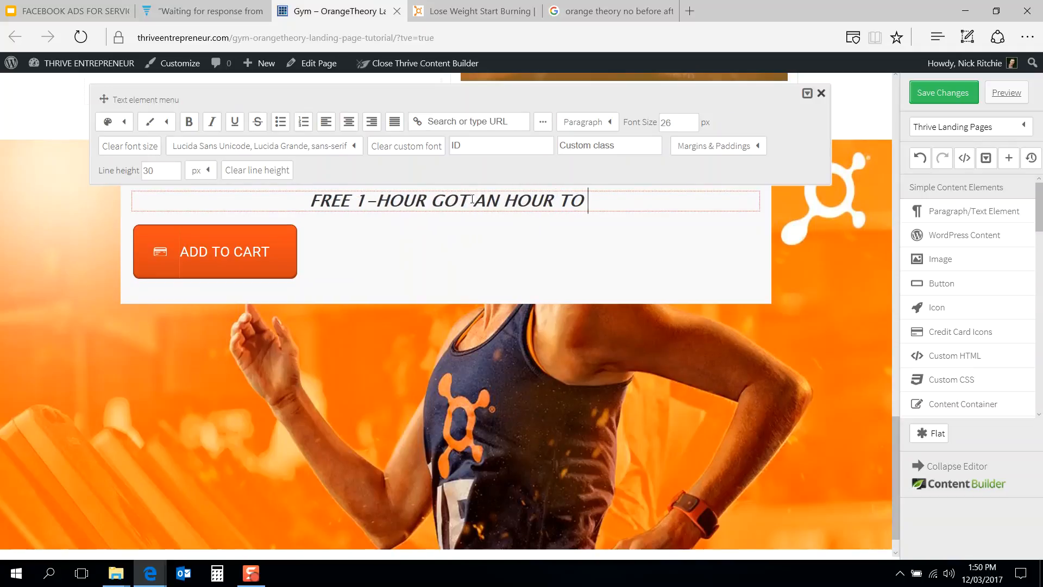
{"action": "type", "text": "BURN?"}
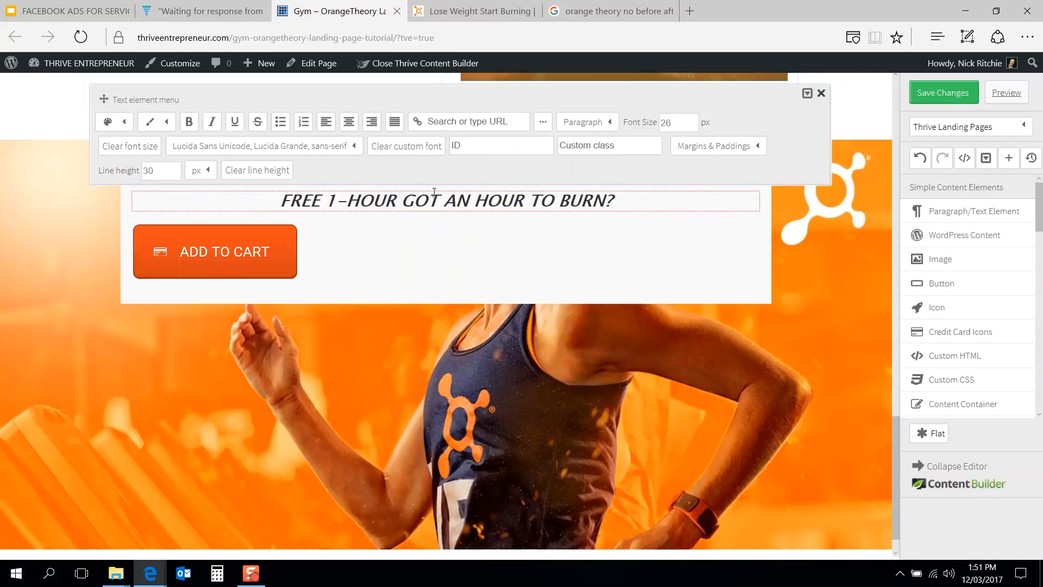
{"action": "left_click_drag", "start_coordinate": [443, 201], "coordinate": [287, 204]}
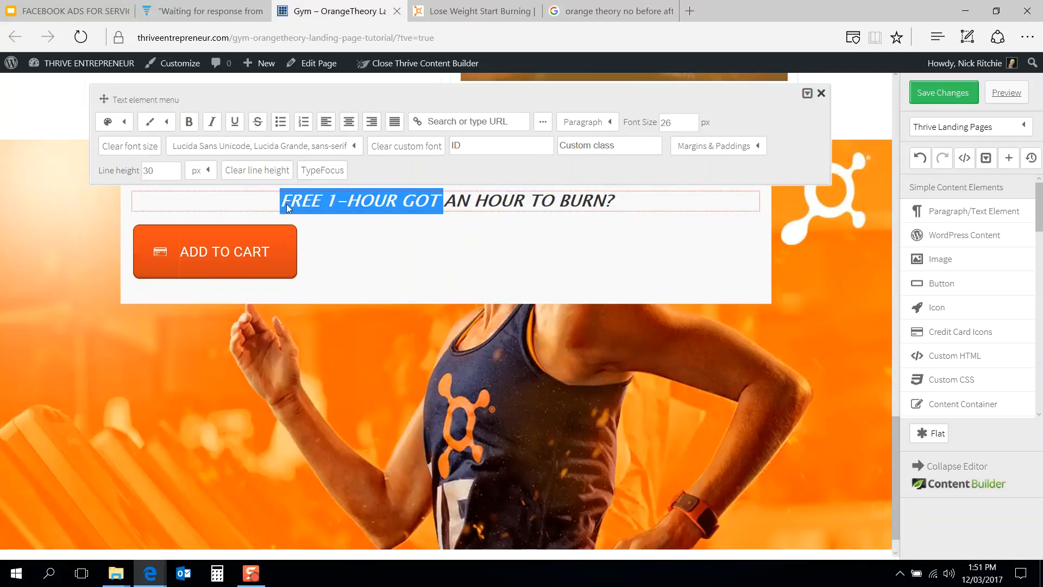
{"action": "key", "text": "BackSpace"}
{"action": "type", "text": "GOT"}
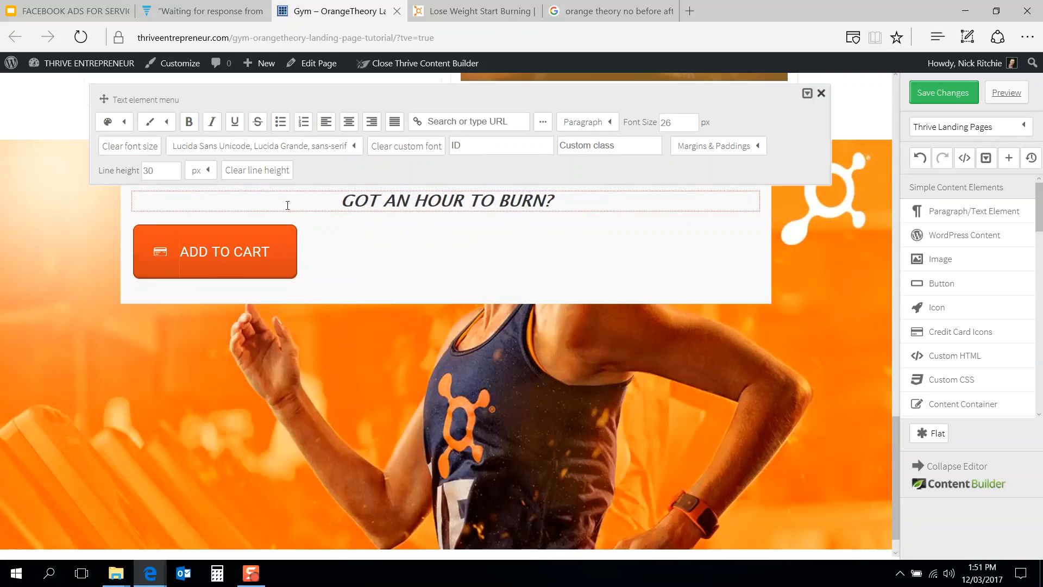
Step: Set the heading's font size to 56 px
{"action": "left_click", "coordinate": [383, 247]}
{"action": "left_click", "coordinate": [472, 11]}
{"action": "left_click", "coordinate": [332, 11]}
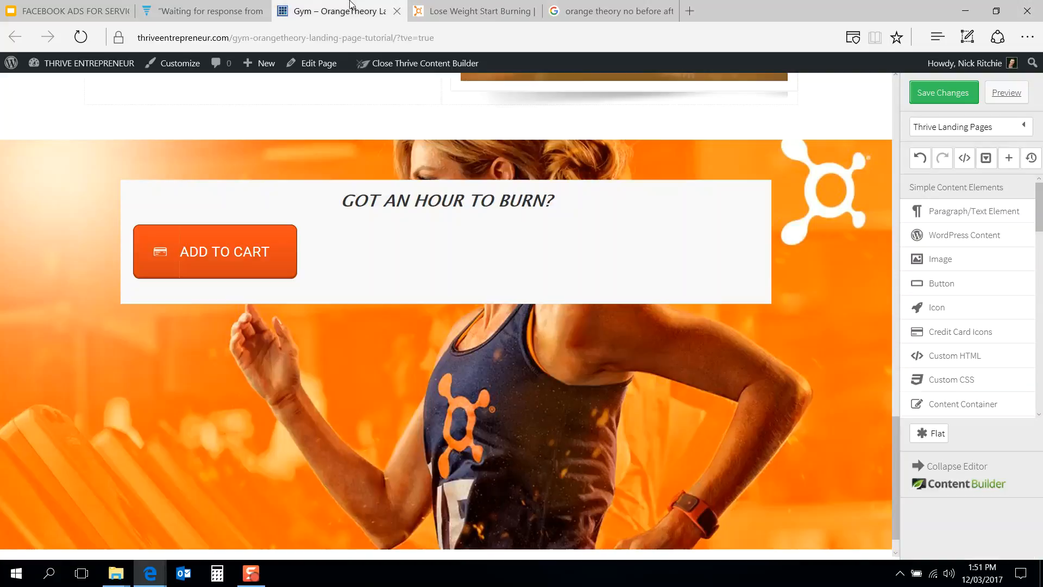
{"action": "left_click", "coordinate": [474, 205]}
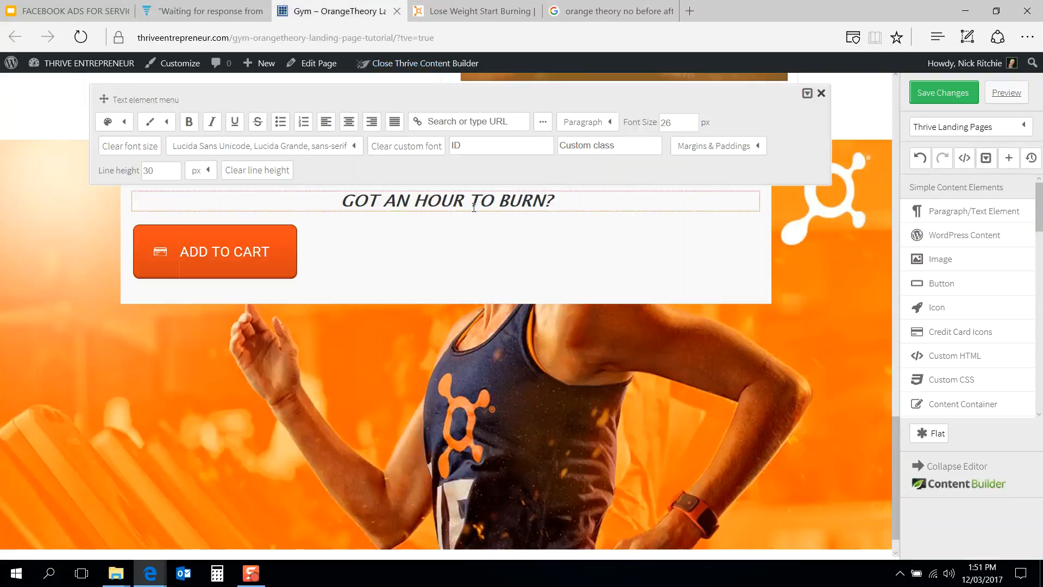
{"action": "left_click", "coordinate": [691, 155]}
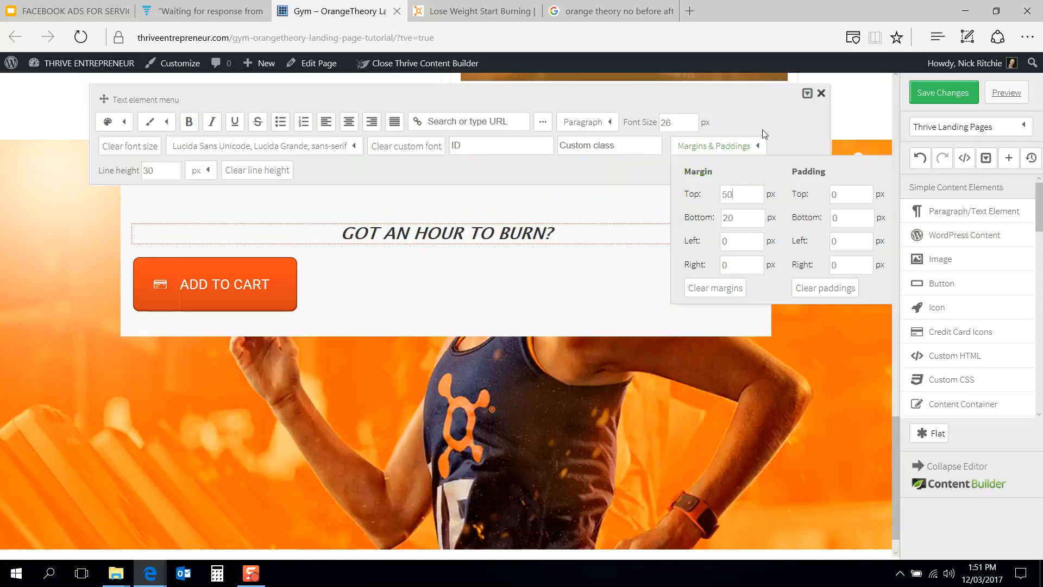
{"action": "left_click", "coordinate": [773, 113]}
{"action": "left_click_drag", "start_coordinate": [683, 127], "coordinate": [618, 130]}
{"action": "type", "text": "56"}
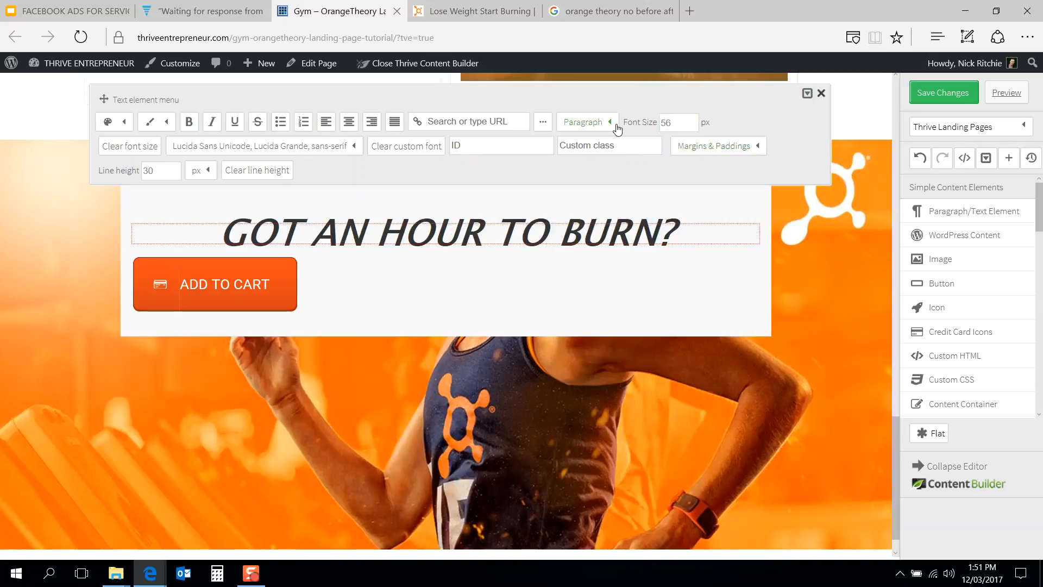
Step: Reduce the heading's font size to 46 px
{"action": "left_click", "coordinate": [473, 11]}
{"action": "left_click", "coordinate": [329, 11]}
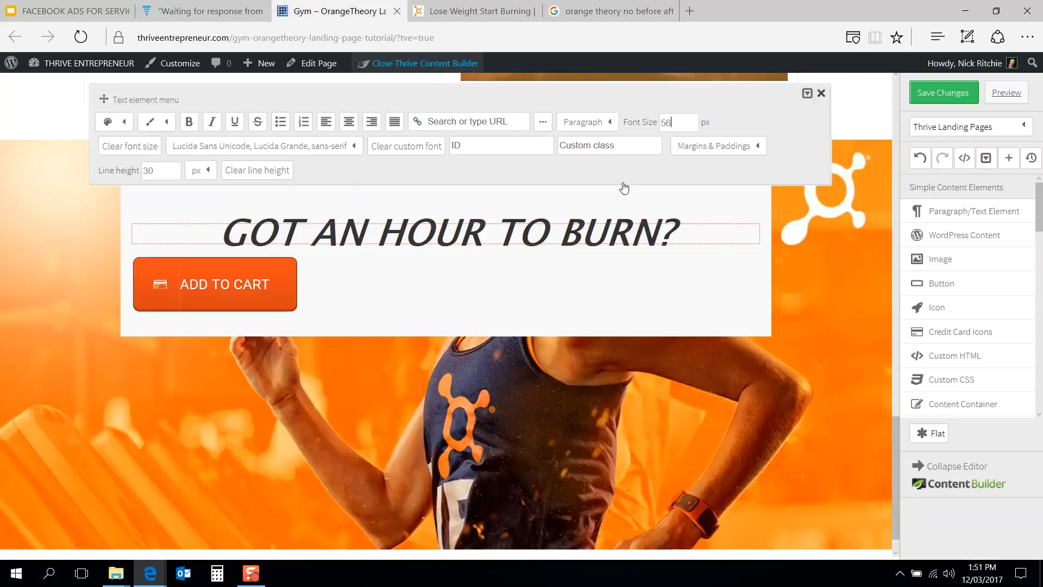
{"action": "left_click_drag", "start_coordinate": [676, 123], "coordinate": [636, 127]}
{"action": "type", "text": "46"}
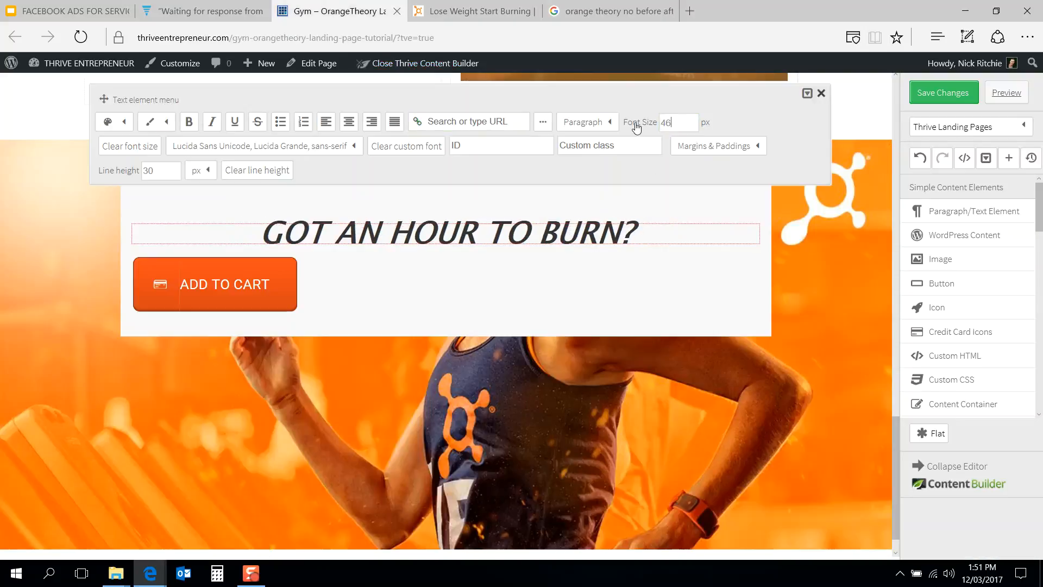
Step: Set the heading's font size to 40 px, comparing it against the reference page
{"action": "left_click", "coordinate": [496, 7]}
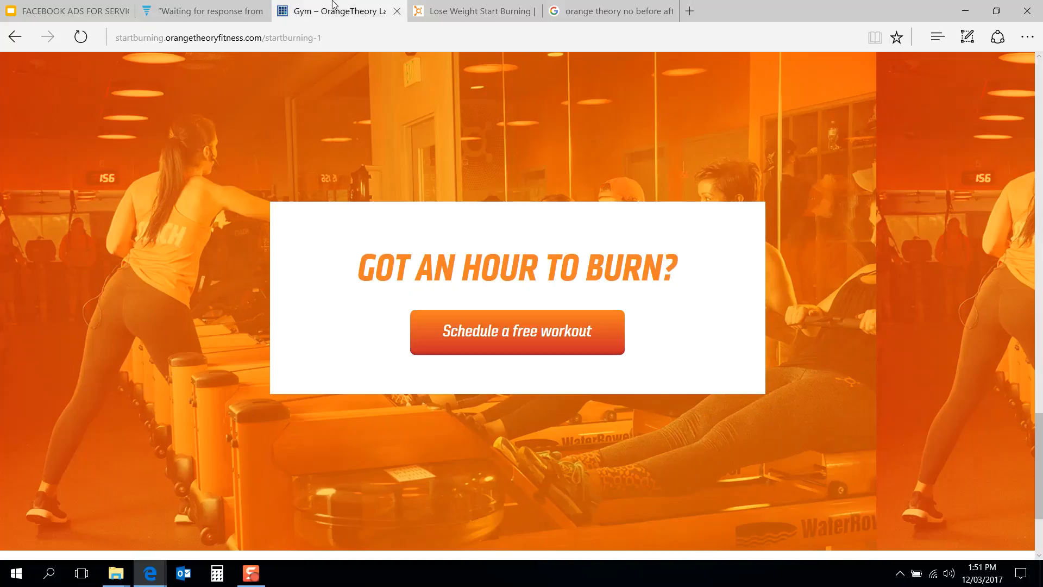
{"action": "left_click", "coordinate": [329, 10]}
{"action": "left_click_drag", "start_coordinate": [673, 123], "coordinate": [595, 131]}
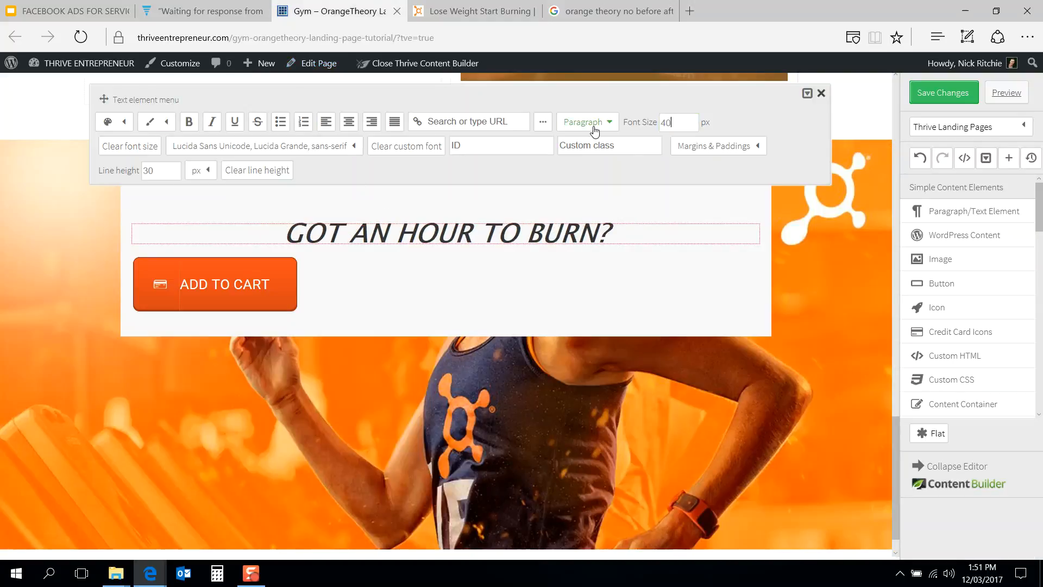
{"action": "left_click", "coordinate": [454, 8]}
{"action": "left_click", "coordinate": [368, 8]}
{"action": "left_click", "coordinate": [259, 286]}
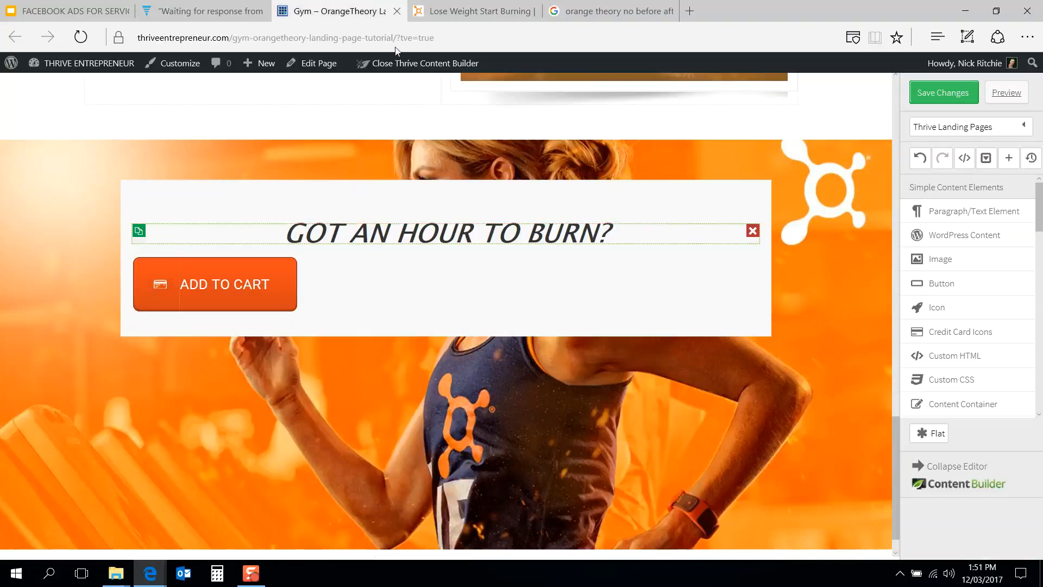
Step: Change the button text to SCHEDULE A FREE WORKOUT
{"action": "left_click", "coordinate": [490, 7]}
{"action": "left_click", "coordinate": [347, 9]}
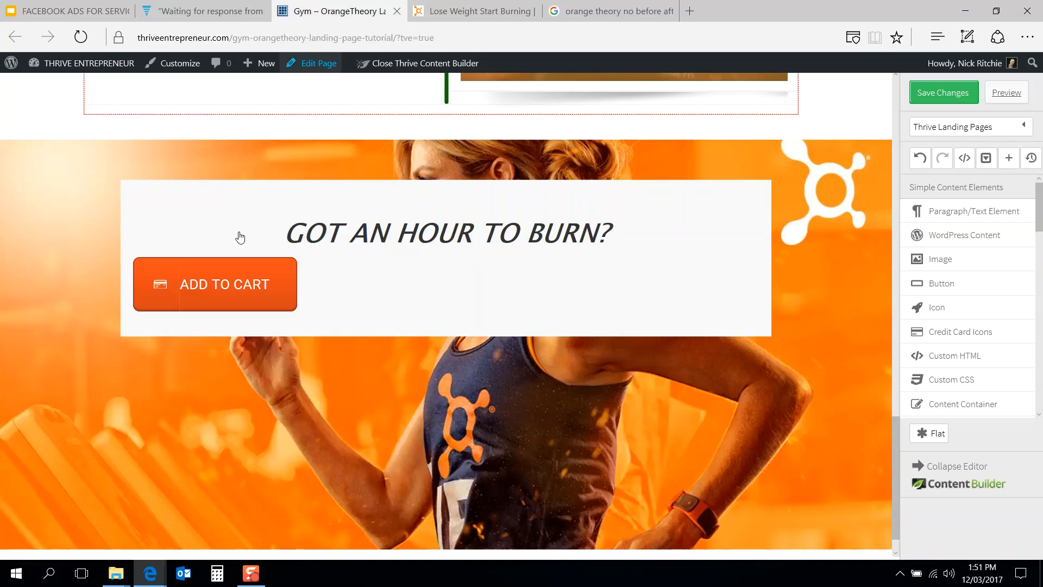
{"action": "left_click", "coordinate": [256, 272]}
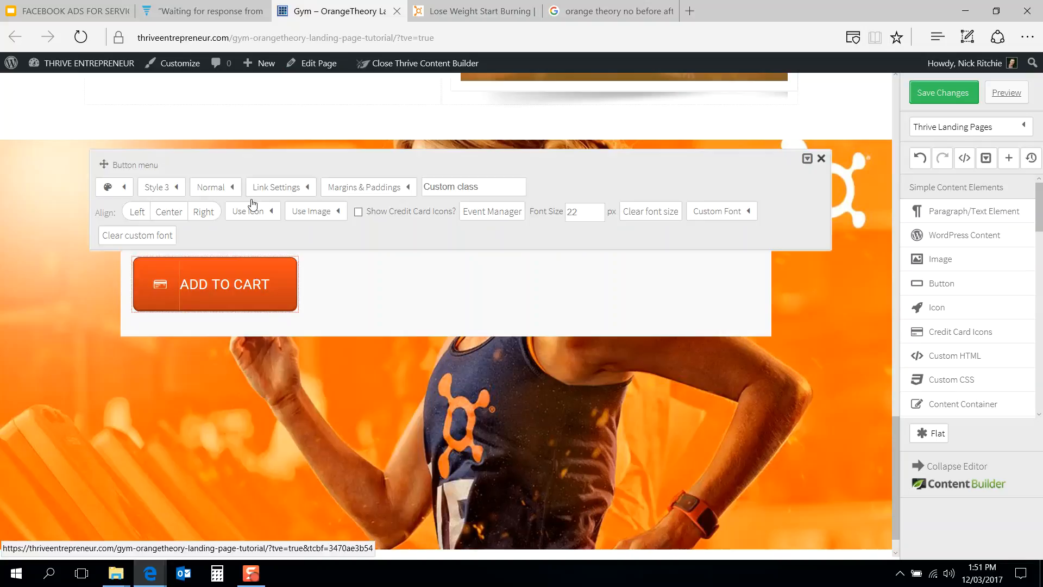
{"action": "left_click", "coordinate": [286, 190]}
{"action": "left_click", "coordinate": [334, 232]}
{"action": "key", "text": "ctrl+a"}
{"action": "type", "text": "SCHEDULE A FREE WORKOUT"}
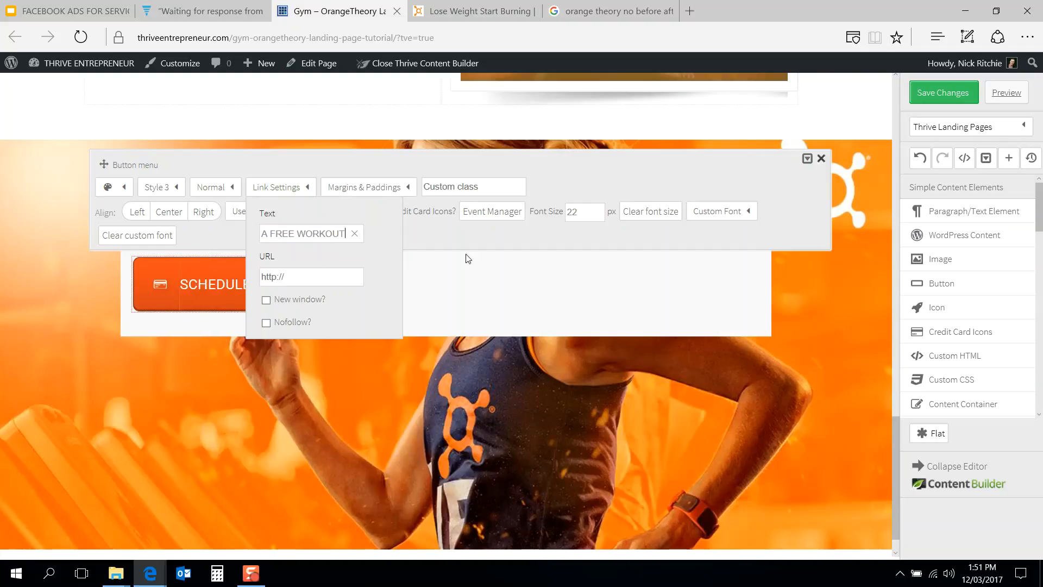
{"action": "left_click", "coordinate": [496, 294]}
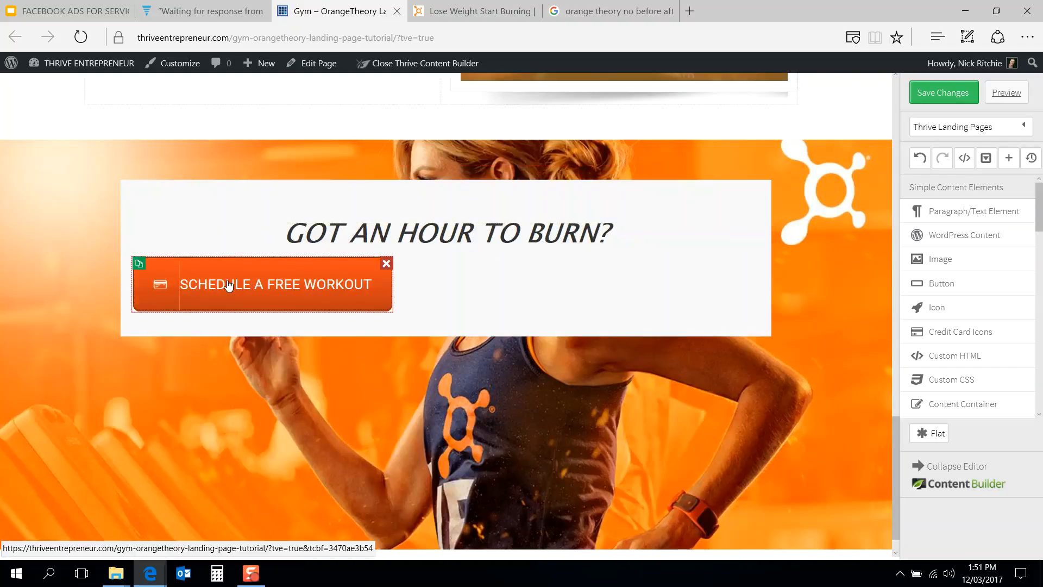
Step: Center-align the button inside the box
{"action": "left_click", "coordinate": [206, 268]}
{"action": "left_click", "coordinate": [172, 209]}
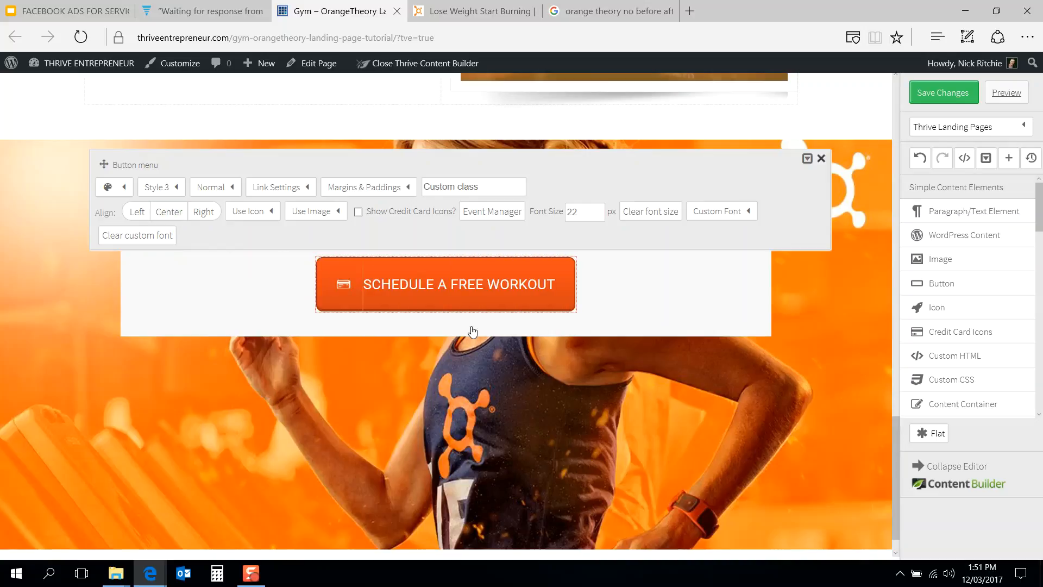
{"action": "left_click", "coordinate": [538, 455]}
Step: Replace the bottom section's background image with Lolo_RowRow from the media library
{"action": "left_click", "coordinate": [473, 10]}
{"action": "left_click", "coordinate": [348, 10]}
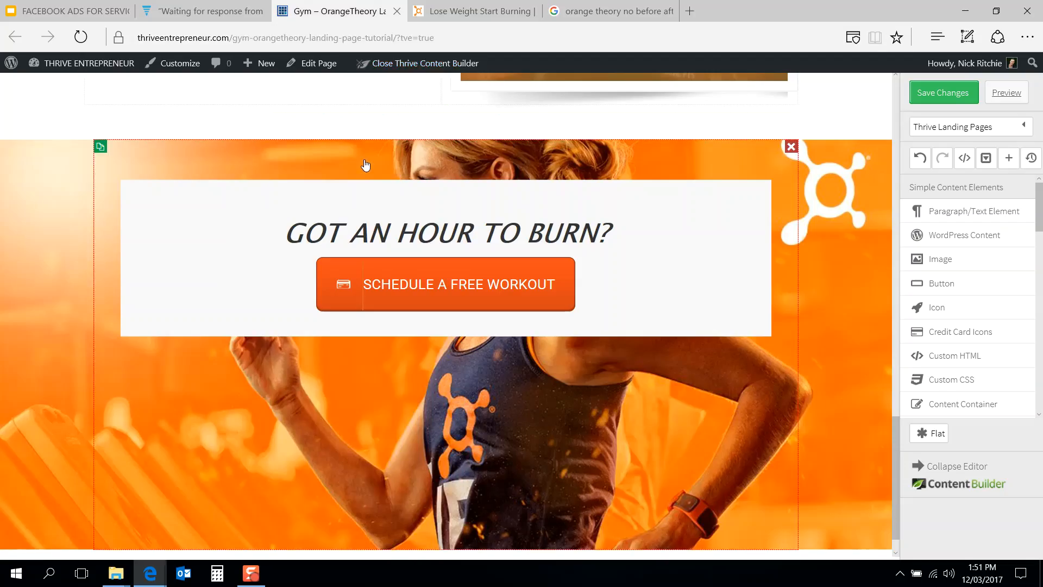
{"action": "left_click", "coordinate": [291, 173]}
{"action": "left_click", "coordinate": [284, 199]}
{"action": "left_click", "coordinate": [504, 231]}
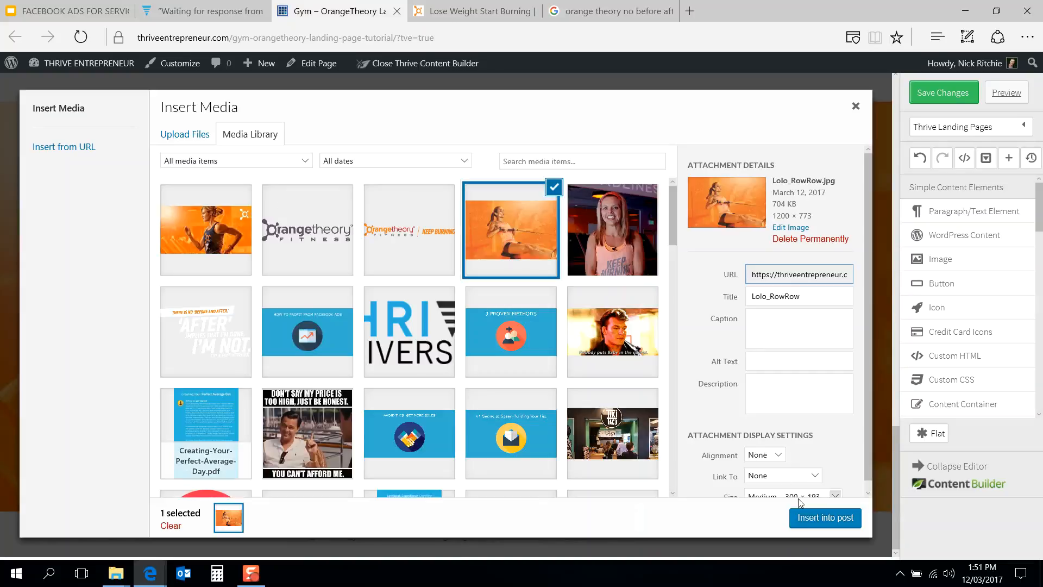
{"action": "left_click", "coordinate": [823, 519]}
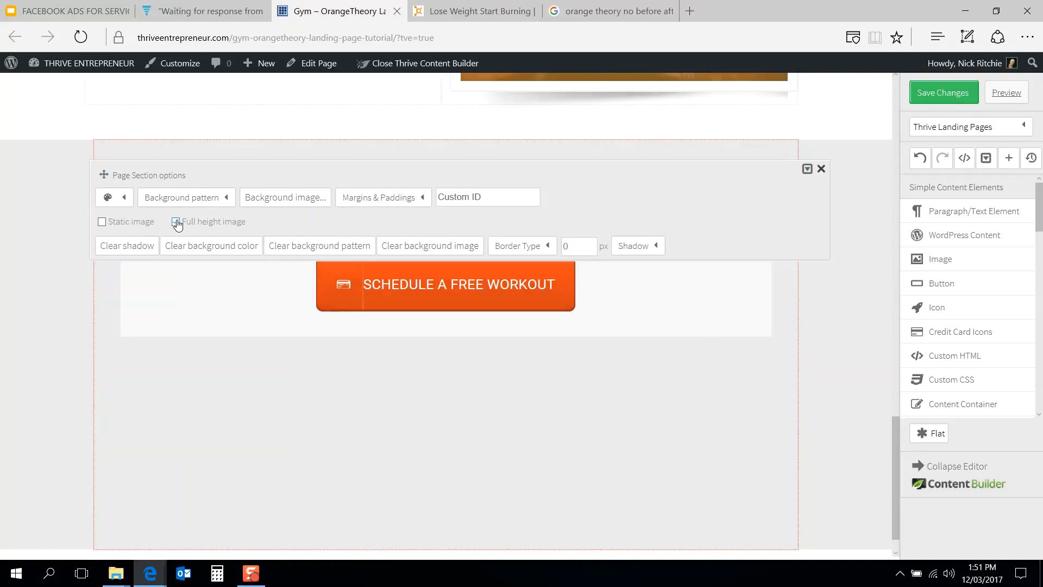
Step: Examine the reference page's closing GOT AN HOUR TO BURN? section
{"action": "left_click", "coordinate": [445, 7]}
{"action": "scroll", "coordinate": [366, 220], "scroll_direction": "down", "scroll_amount": 3}
{"action": "scroll", "coordinate": [366, 216], "scroll_direction": "up", "scroll_amount": 5}
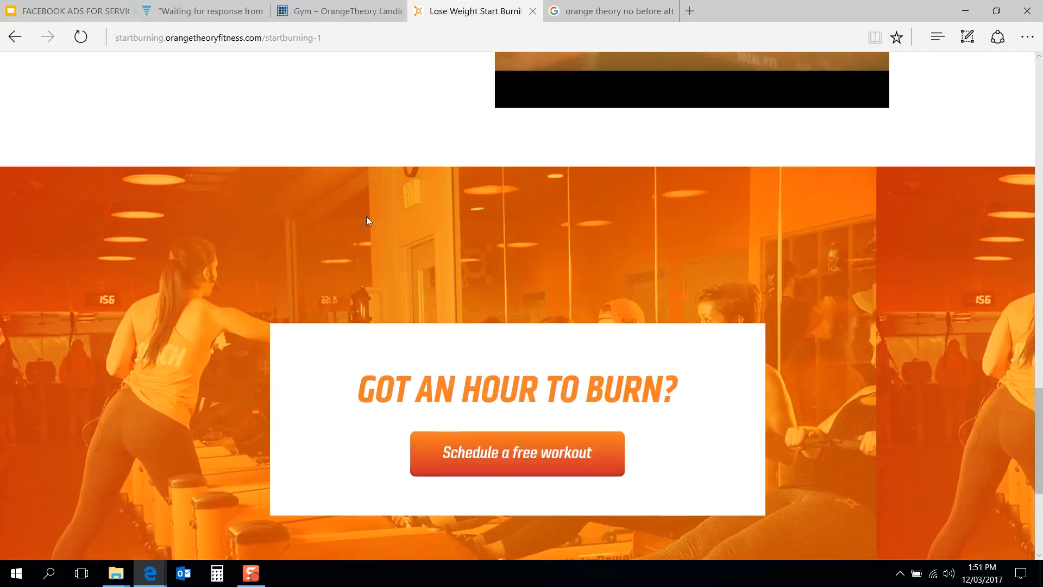
Step: Insert the otf-logo-purple image from the media library into the footer below the closing section
{"action": "left_click", "coordinate": [347, 11]}
{"action": "scroll", "coordinate": [409, 191], "scroll_direction": "down", "scroll_amount": 1}
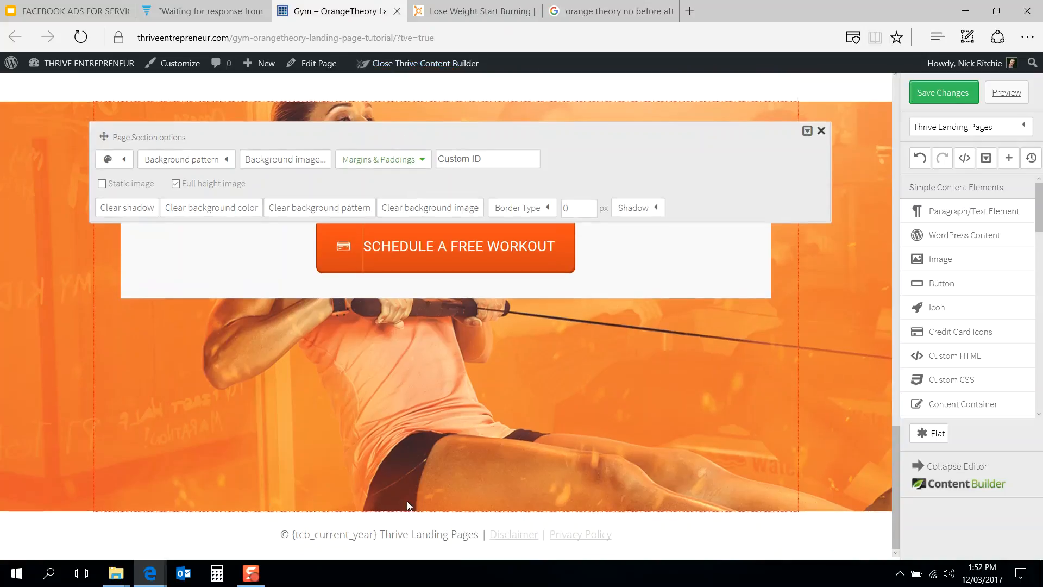
{"action": "left_click", "coordinate": [447, 4]}
{"action": "scroll", "coordinate": [328, 328], "scroll_direction": "down", "scroll_amount": 5}
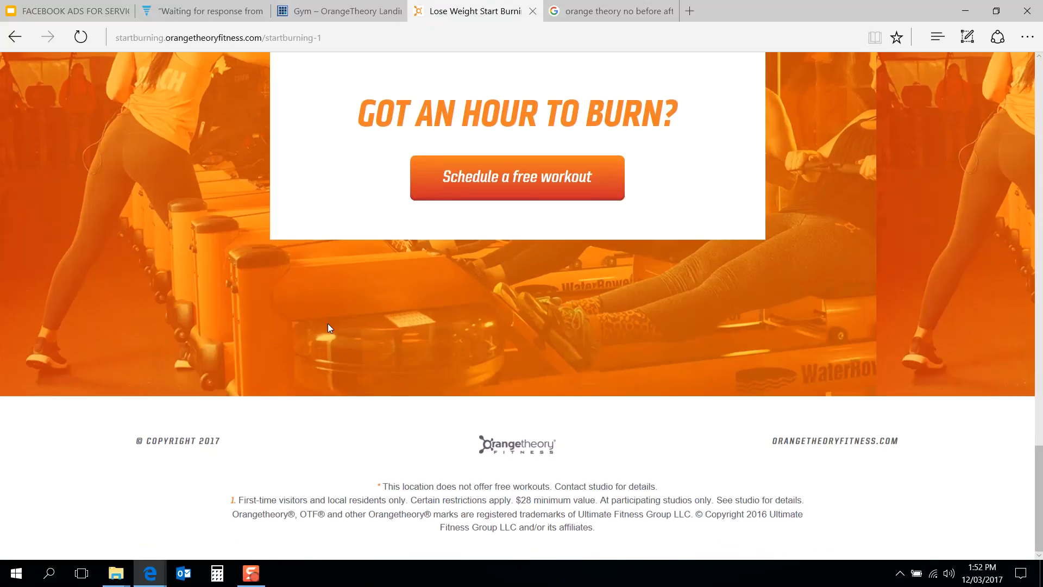
{"action": "left_click", "coordinate": [353, 10]}
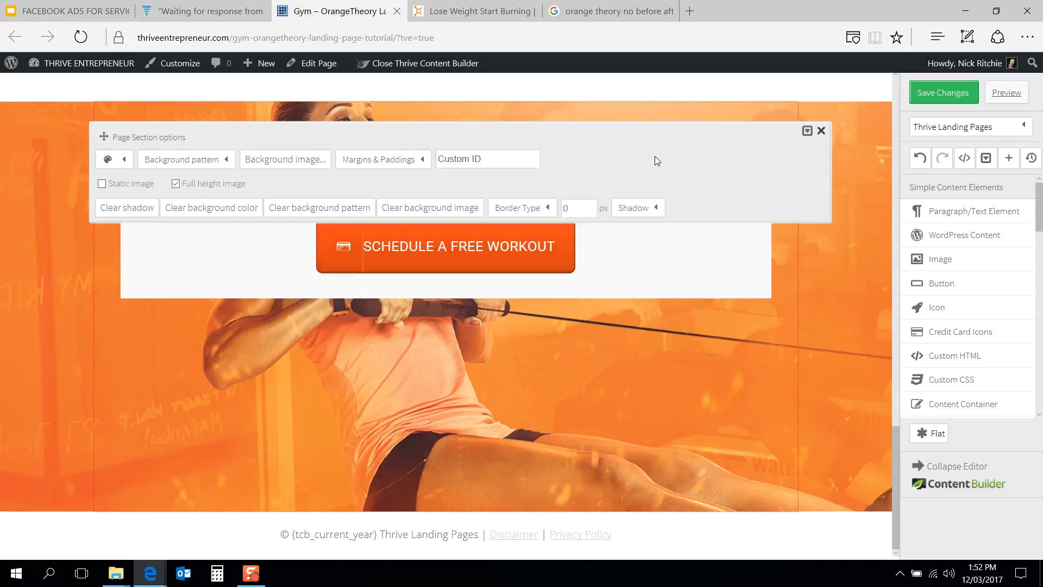
{"action": "left_click", "coordinate": [945, 264]}
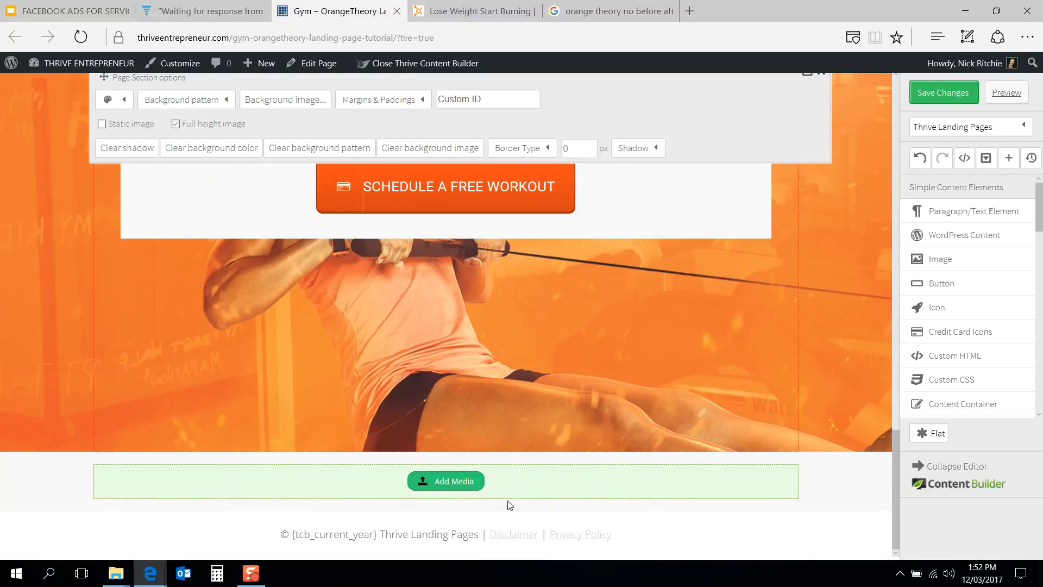
{"action": "left_click_drag", "start_coordinate": [542, 482], "coordinate": [540, 532]}
{"action": "left_click", "coordinate": [446, 497]}
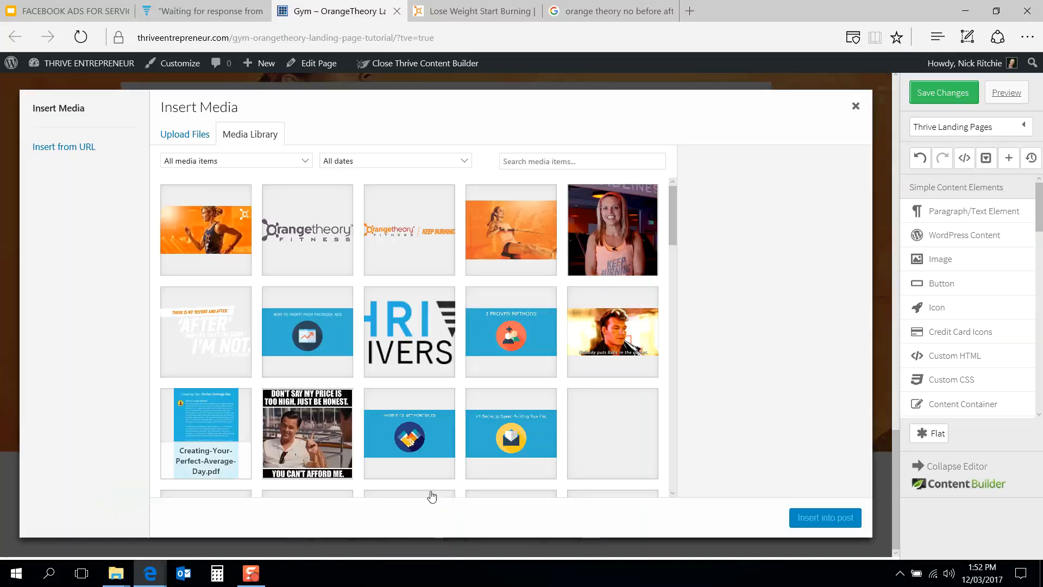
{"action": "left_click", "coordinate": [319, 235]}
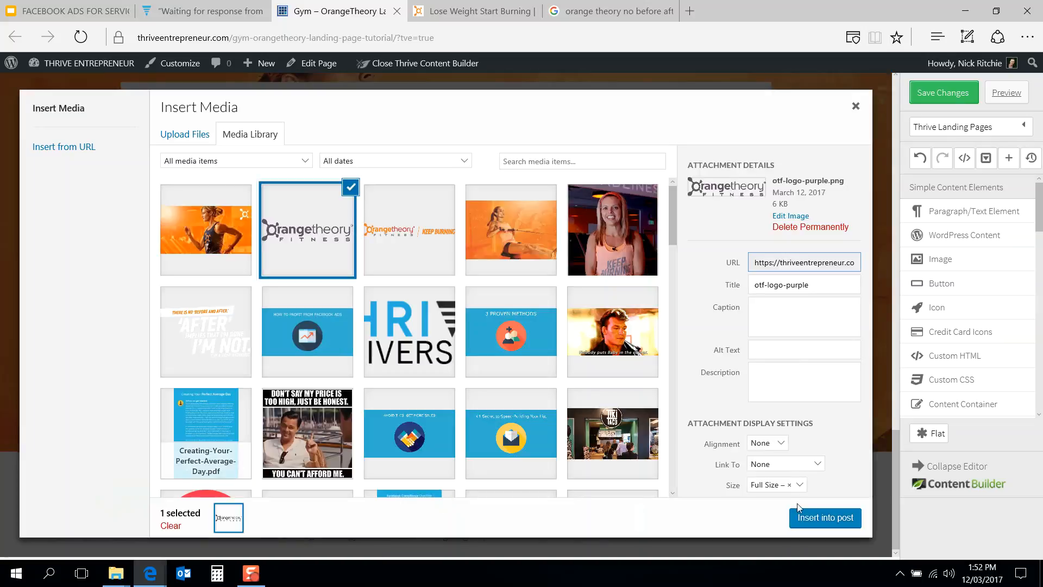
{"action": "left_click", "coordinate": [824, 517]}
Step: Shrink the footer logo to 147 px wide and center it
{"action": "left_click", "coordinate": [473, 11]}
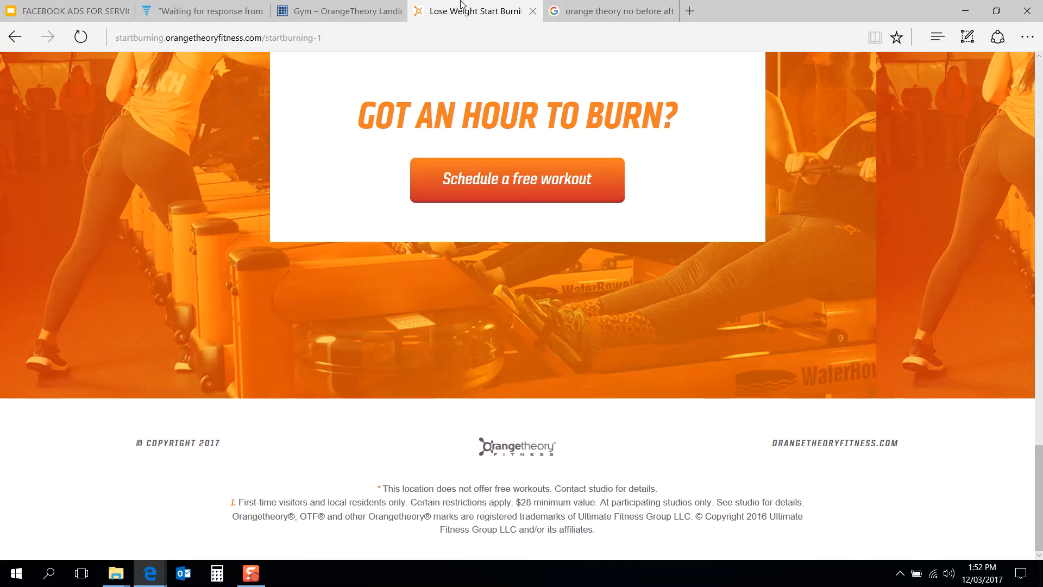
{"action": "left_click", "coordinate": [299, 7]}
{"action": "scroll", "coordinate": [342, 402], "scroll_direction": "down", "scroll_amount": 1}
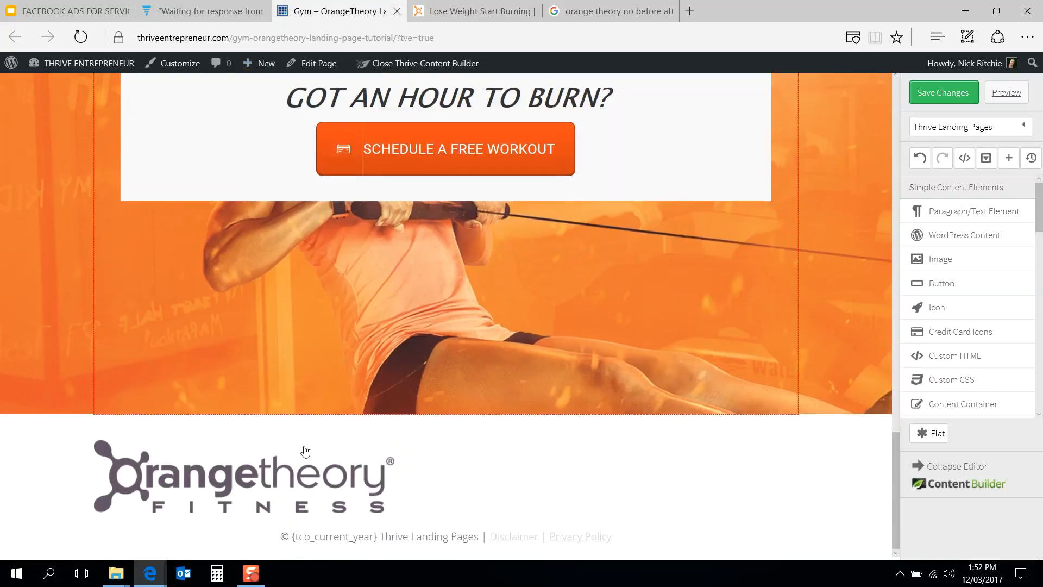
{"action": "left_click", "coordinate": [298, 483]}
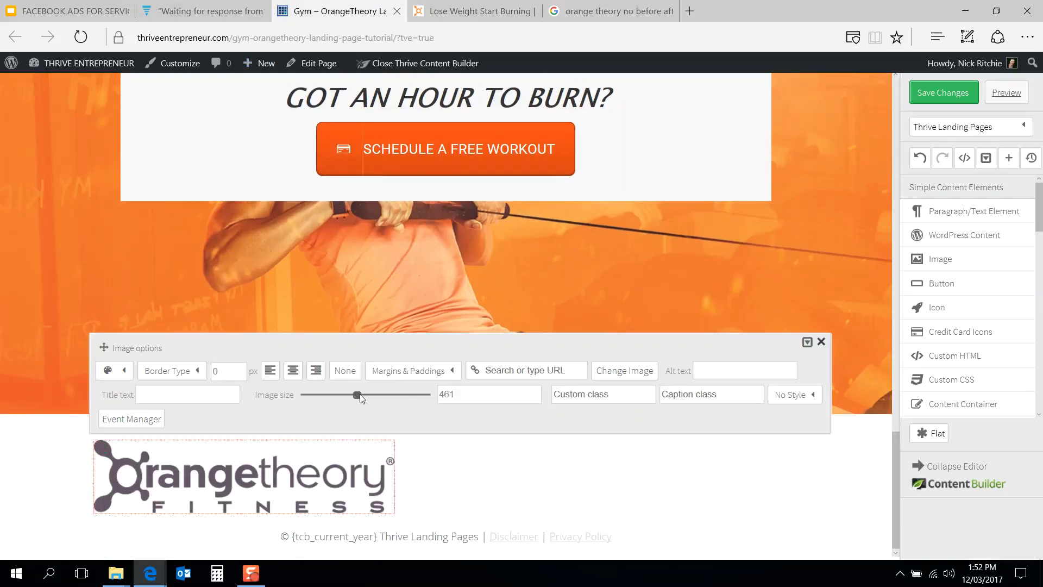
{"action": "left_click_drag", "start_coordinate": [345, 396], "coordinate": [319, 395]}
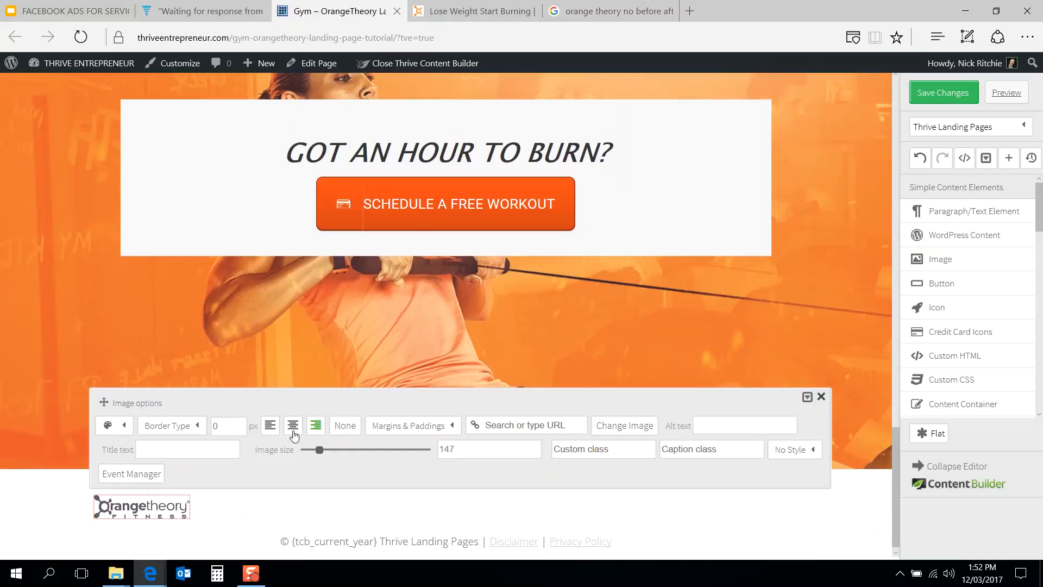
{"action": "left_click", "coordinate": [293, 426]}
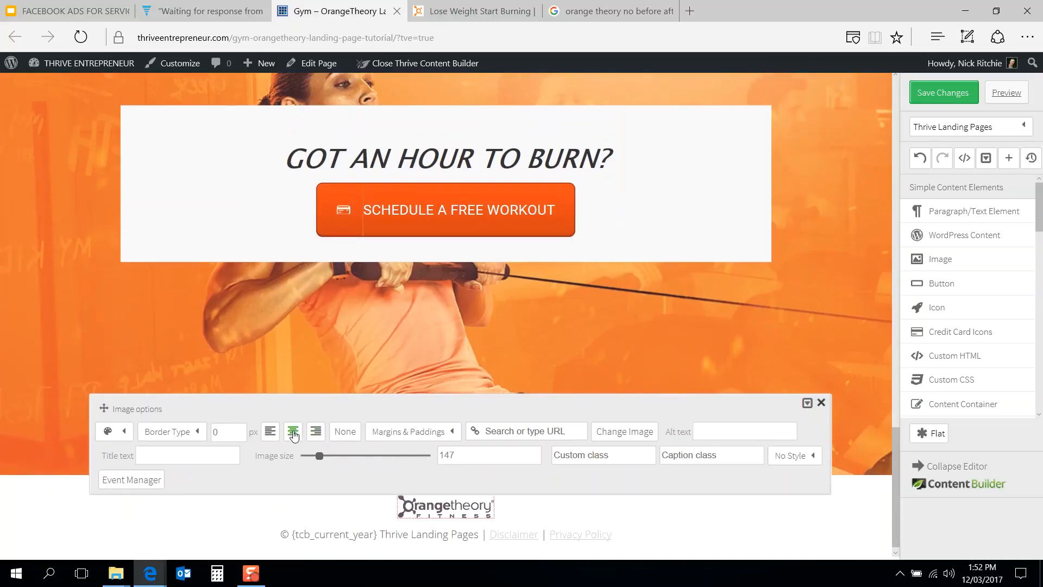
Step: Set the footer logo's top margin to 50 px
{"action": "left_click", "coordinate": [607, 325]}
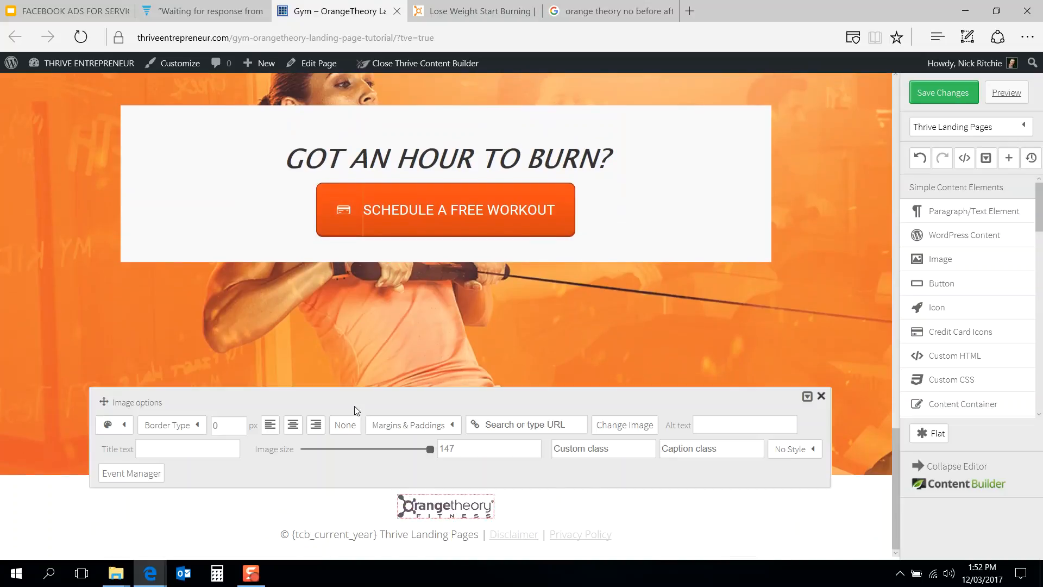
{"action": "left_click", "coordinate": [417, 431]}
{"action": "left_click", "coordinate": [451, 302]}
{"action": "left_click", "coordinate": [397, 307]}
{"action": "type", "text": "50"}
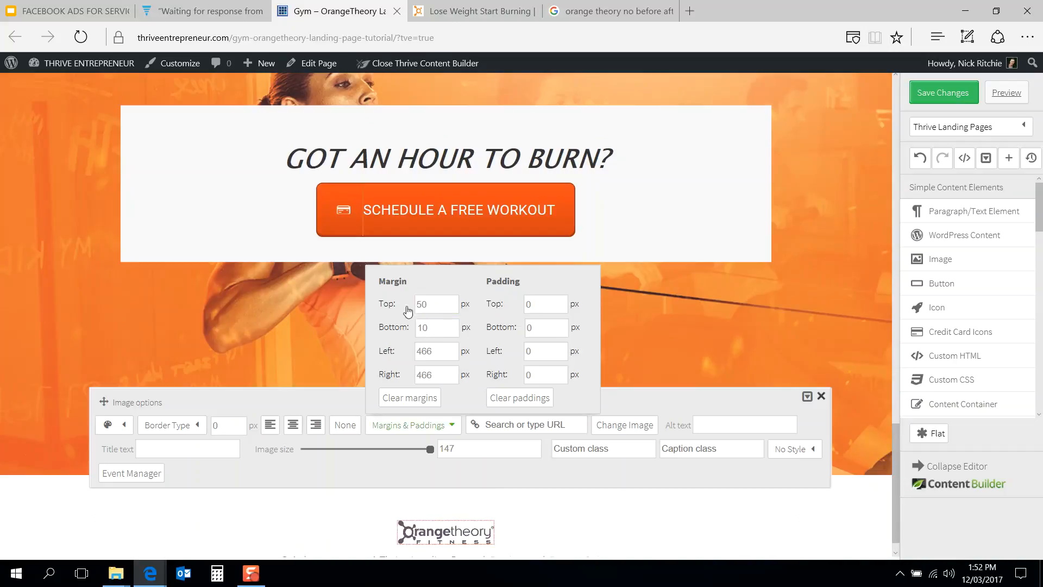
{"action": "left_click", "coordinate": [440, 324]}
{"action": "left_click", "coordinate": [384, 330]}
{"action": "left_click", "coordinate": [206, 325]}
{"action": "scroll", "coordinate": [207, 325], "scroll_direction": "down", "scroll_amount": 1}
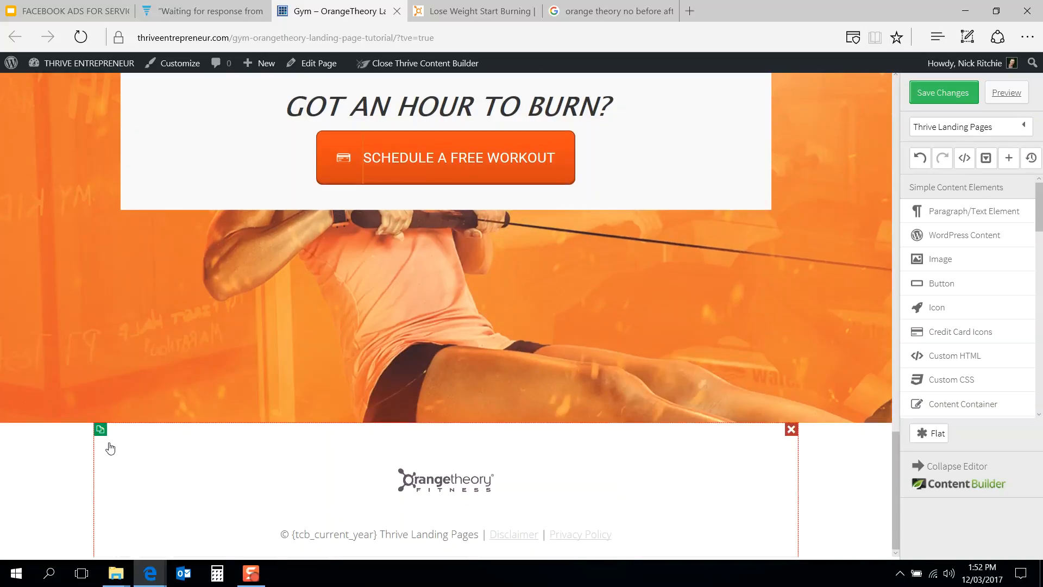
Step: Set the footer section's background colour to white, rgba(255,255,255,1)
{"action": "left_click", "coordinate": [111, 421]}
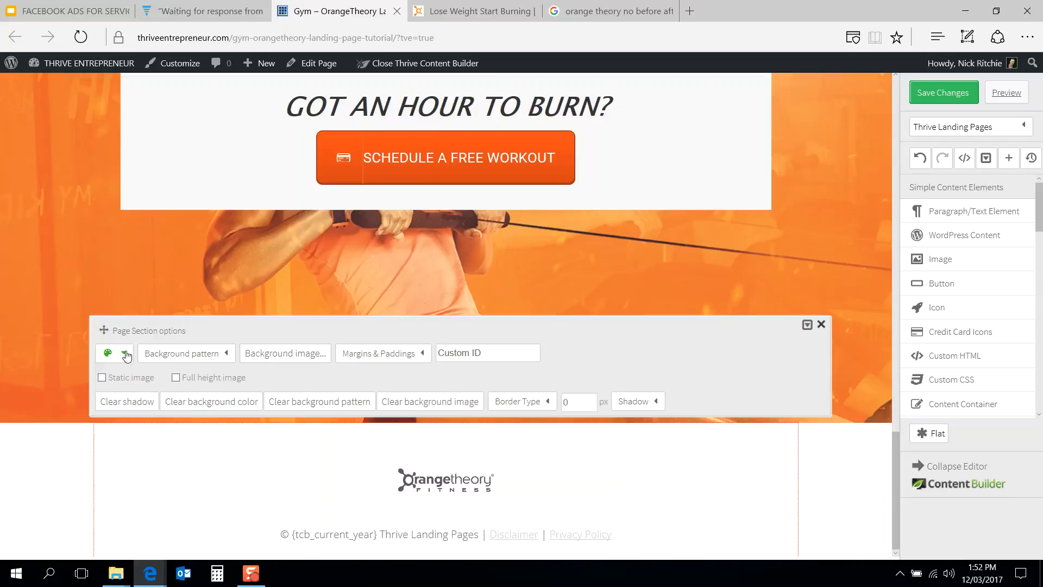
{"action": "left_click", "coordinate": [124, 353]}
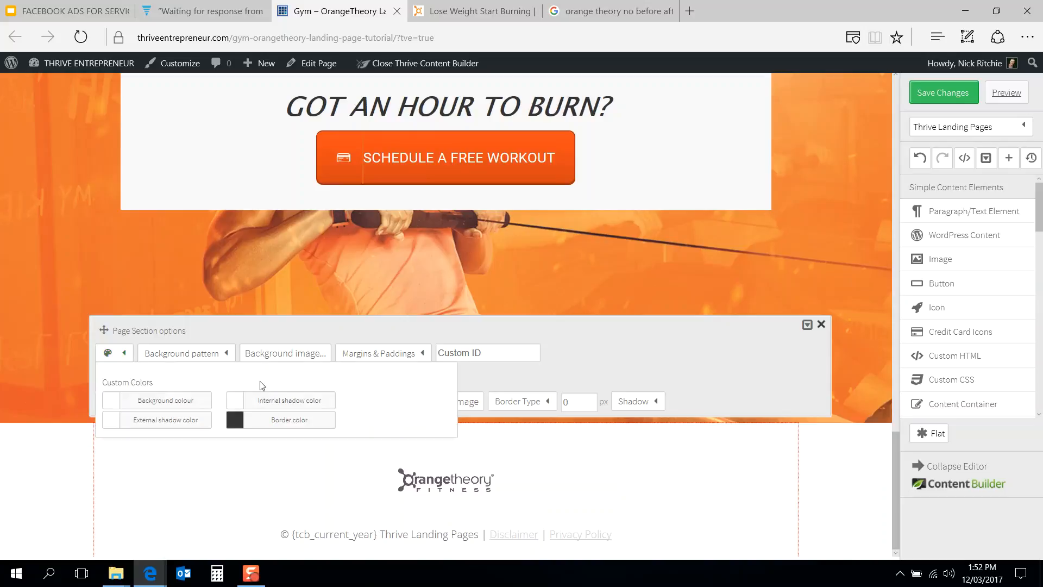
{"action": "left_click", "coordinate": [133, 399]}
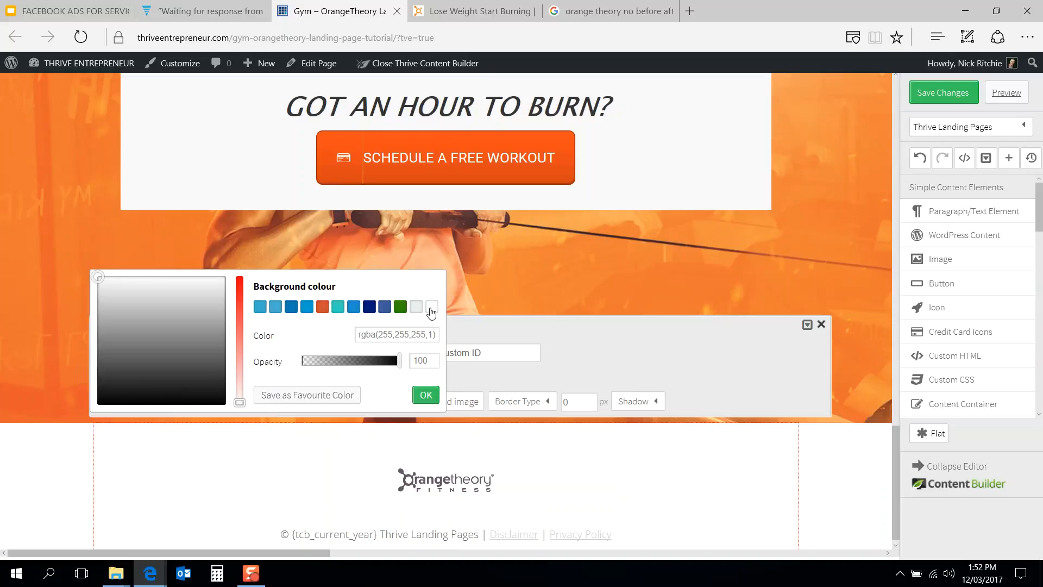
{"action": "left_click", "coordinate": [429, 399]}
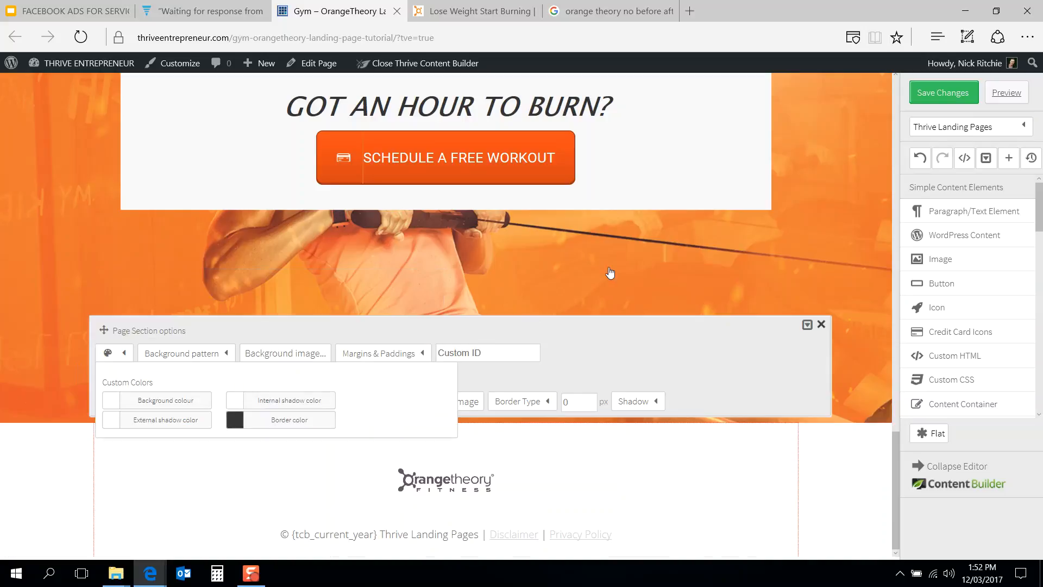
{"action": "left_click", "coordinate": [624, 263]}
Step: Increase the closing content box's top margin to 100 px
{"action": "scroll", "coordinate": [510, 292], "scroll_direction": "up", "scroll_amount": 4}
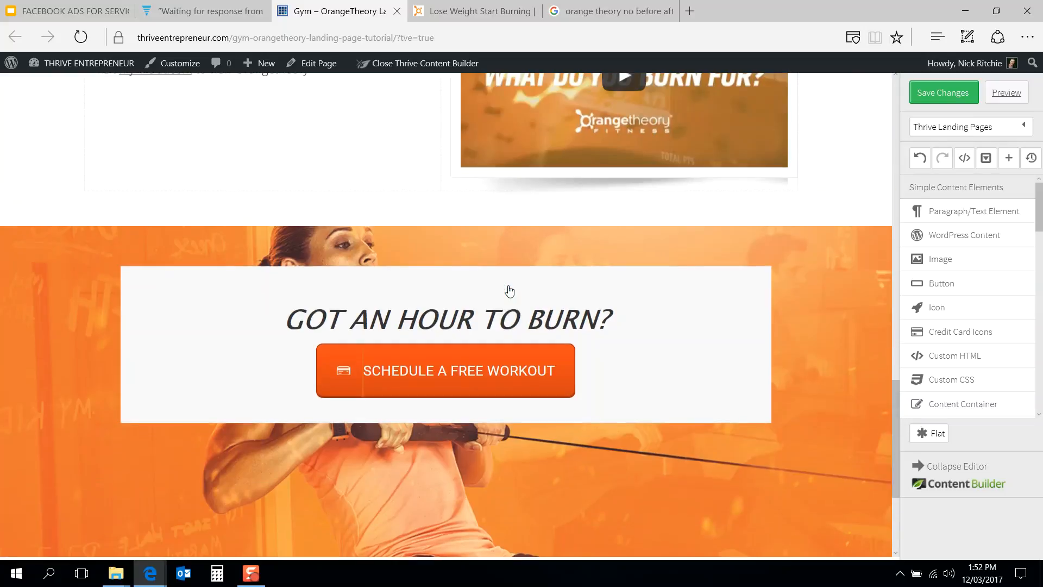
{"action": "left_click", "coordinate": [508, 276]}
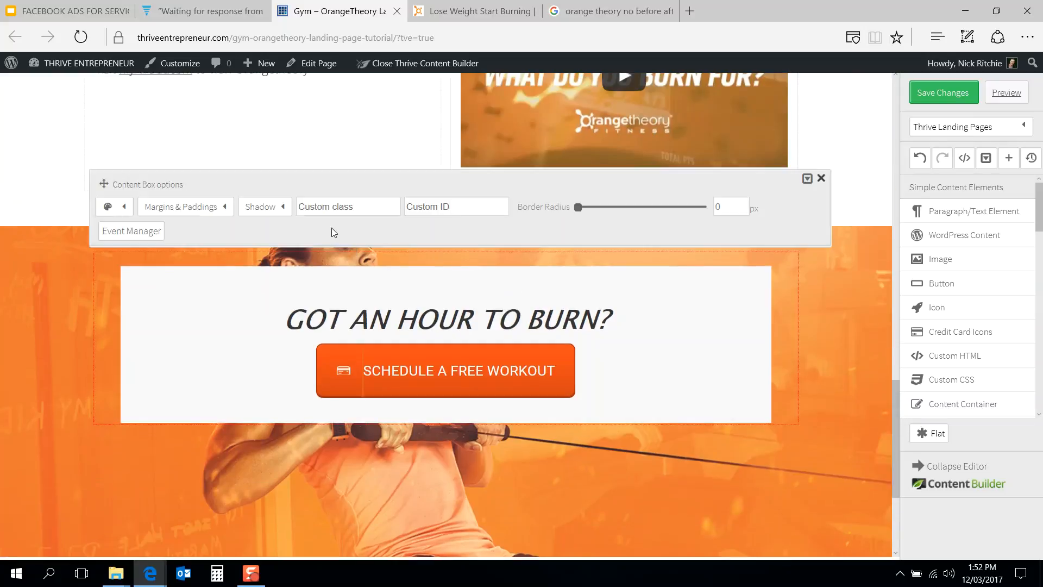
{"action": "left_click", "coordinate": [213, 207]}
{"action": "left_click_drag", "start_coordinate": [204, 255], "coordinate": [143, 259]}
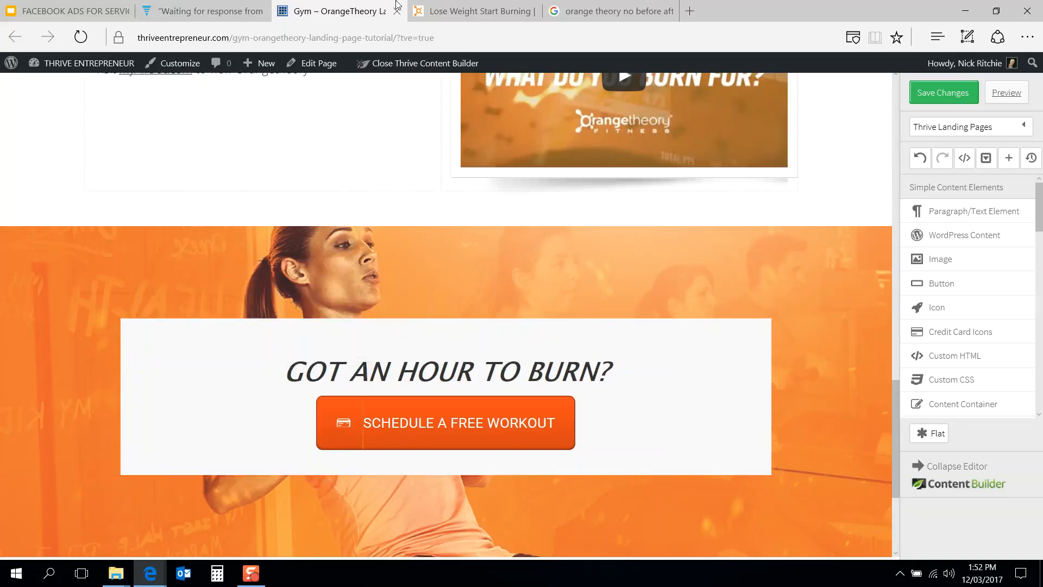
{"action": "left_click", "coordinate": [436, 6]}
{"action": "left_click", "coordinate": [357, 15]}
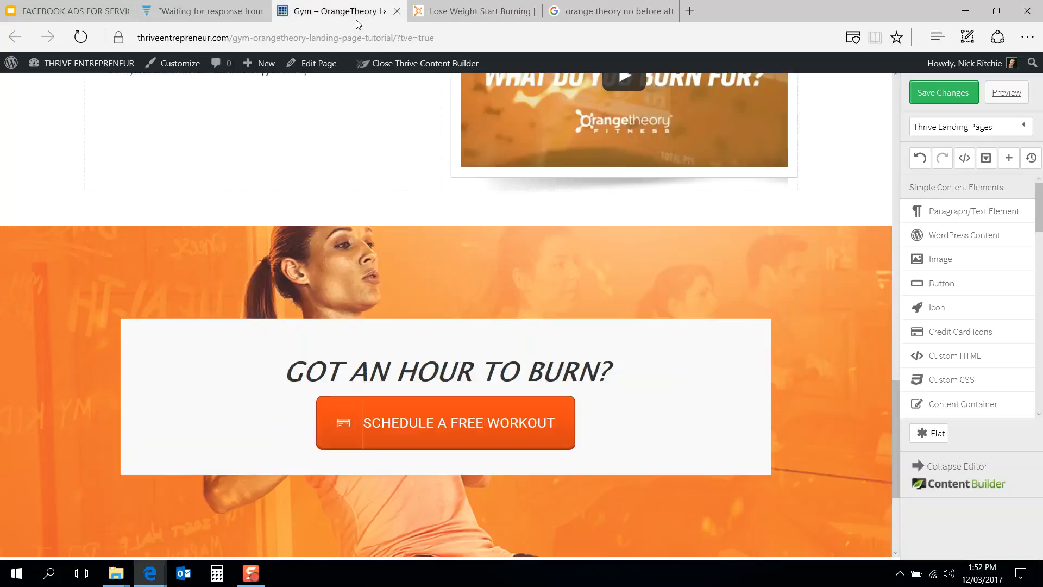
Step: Set the content box's left and right margins to 200 px
{"action": "left_click", "coordinate": [402, 332]}
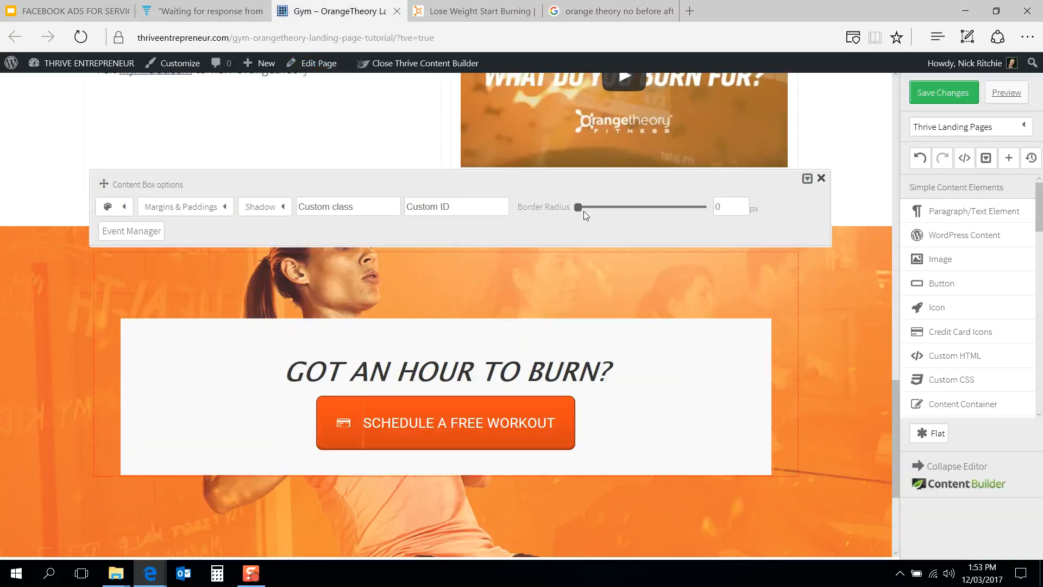
{"action": "left_click", "coordinate": [166, 215]}
{"action": "double_click", "coordinate": [209, 303]}
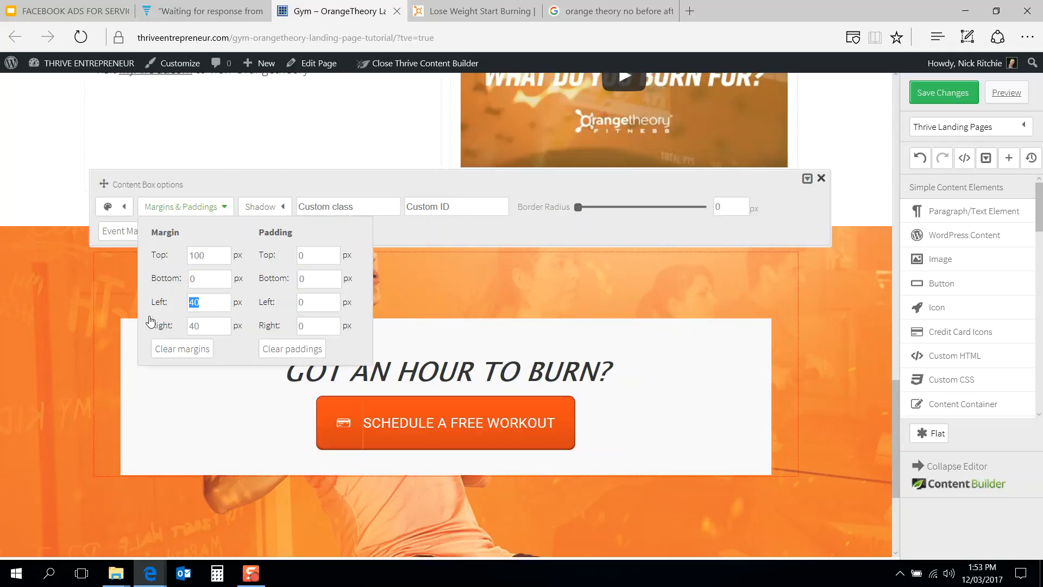
{"action": "type", "text": "100"}
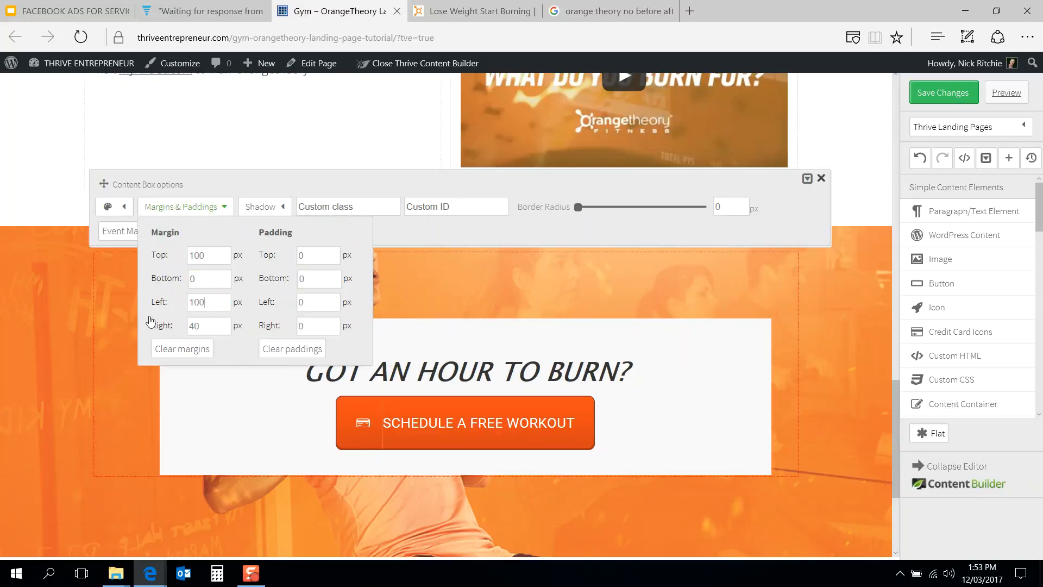
{"action": "double_click", "coordinate": [204, 320]}
{"action": "double_click", "coordinate": [188, 326]}
{"action": "type", "text": "200"}
{"action": "double_click", "coordinate": [196, 303]}
{"action": "type", "text": "200"}
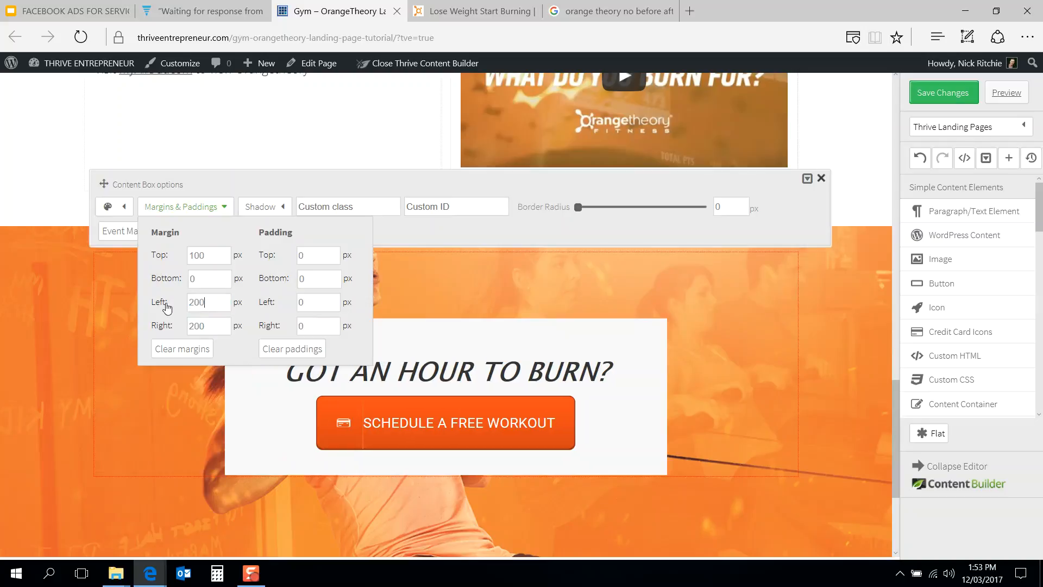
Step: Set the content box's top margin to 150 px
{"action": "left_click", "coordinate": [444, 7]}
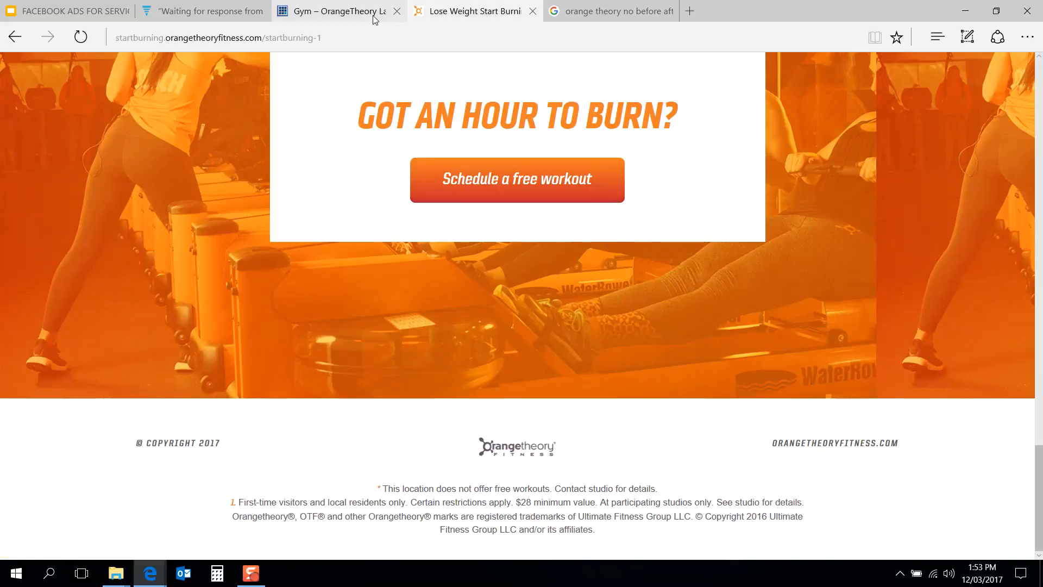
{"action": "scroll", "coordinate": [349, 233], "scroll_direction": "up", "scroll_amount": 5}
{"action": "left_click", "coordinate": [342, 11]}
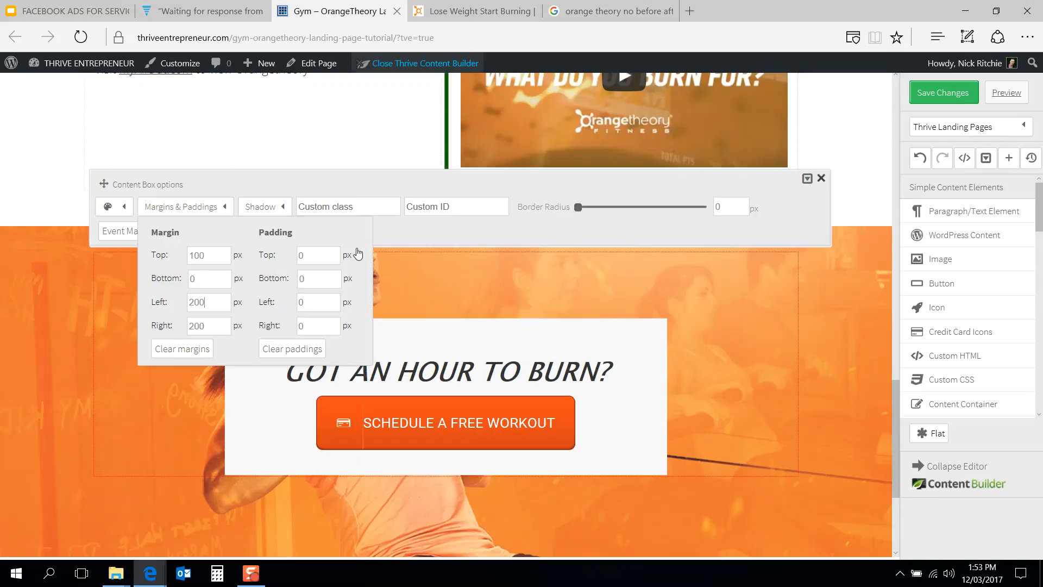
{"action": "left_click_drag", "start_coordinate": [210, 253], "coordinate": [162, 262]}
{"action": "type", "text": "200"}
{"action": "left_click_drag", "start_coordinate": [207, 254], "coordinate": [164, 259]}
{"action": "type", "text": "150"}
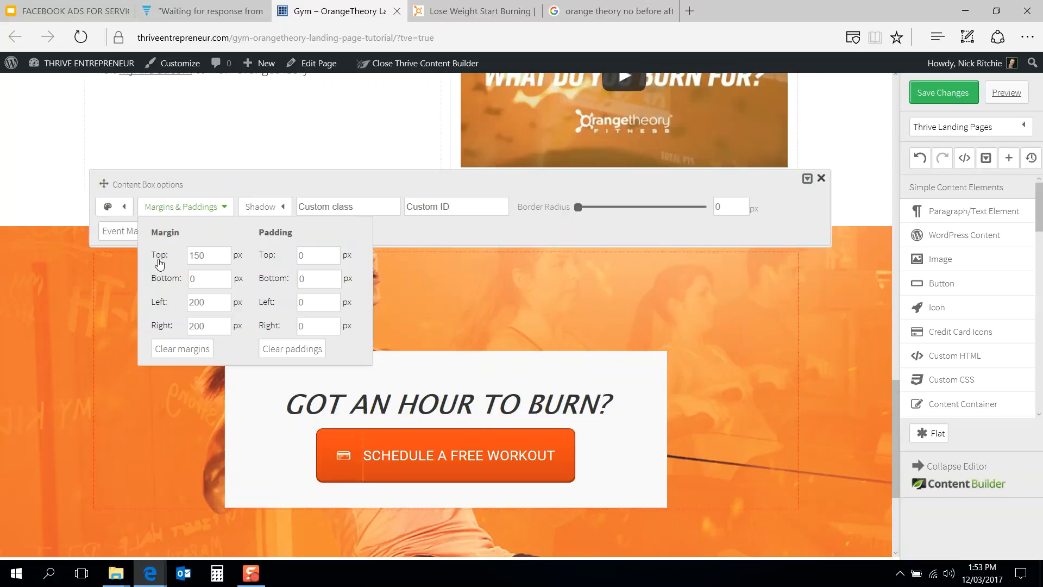
{"action": "scroll", "coordinate": [91, 379], "scroll_direction": "down", "scroll_amount": 5}
{"action": "scroll", "coordinate": [91, 379], "scroll_direction": "up", "scroll_amount": 4}
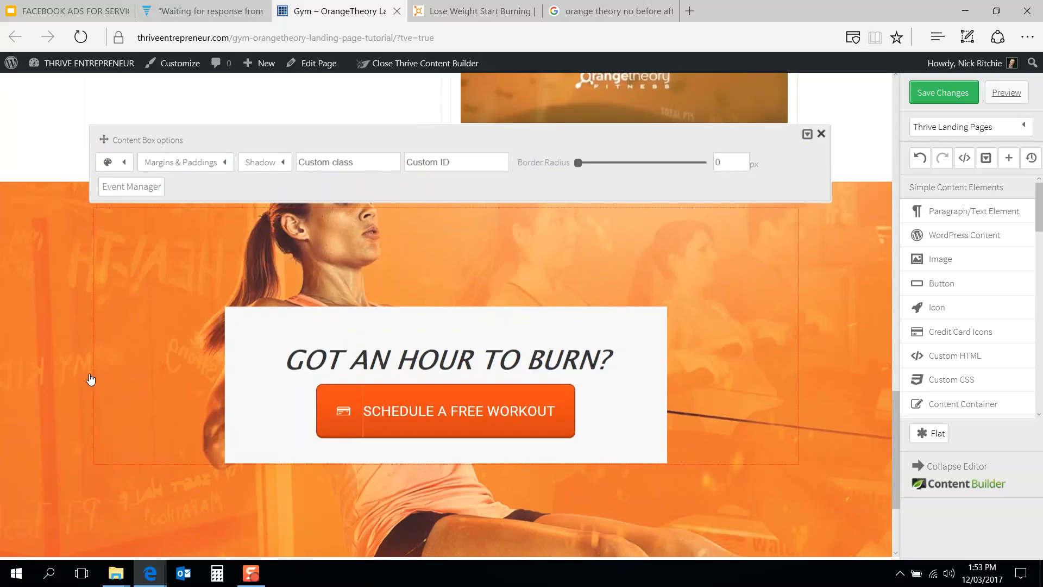
{"action": "mouse_move", "coordinate": [200, 170]}
{"action": "left_click", "coordinate": [209, 235]}
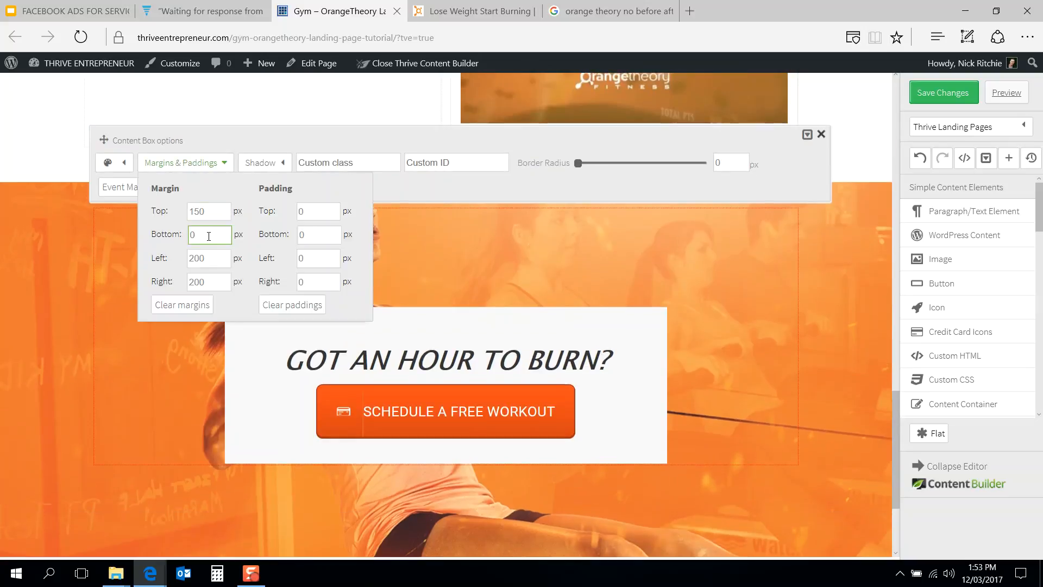
{"action": "double_click", "coordinate": [208, 235]}
{"action": "left_click", "coordinate": [86, 333]}
Step: Compare the closing section with the reference page's GOT AN HOUR TO BURN? section
{"action": "scroll", "coordinate": [86, 332], "scroll_direction": "down", "scroll_amount": 3}
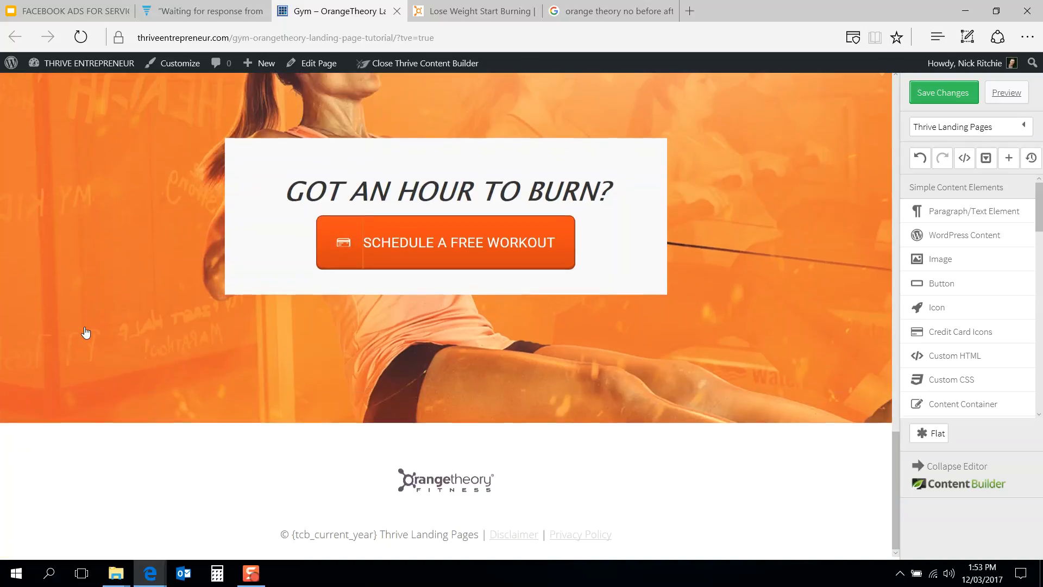
{"action": "scroll", "coordinate": [255, 336], "scroll_direction": "up", "scroll_amount": 2}
{"action": "left_click", "coordinate": [444, 4]}
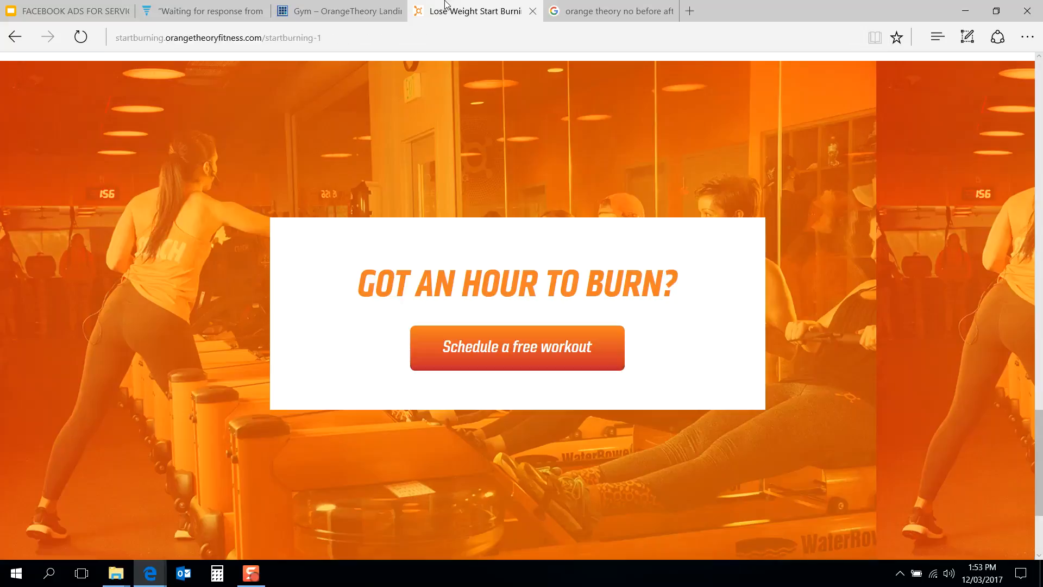
{"action": "left_click", "coordinate": [373, 5]}
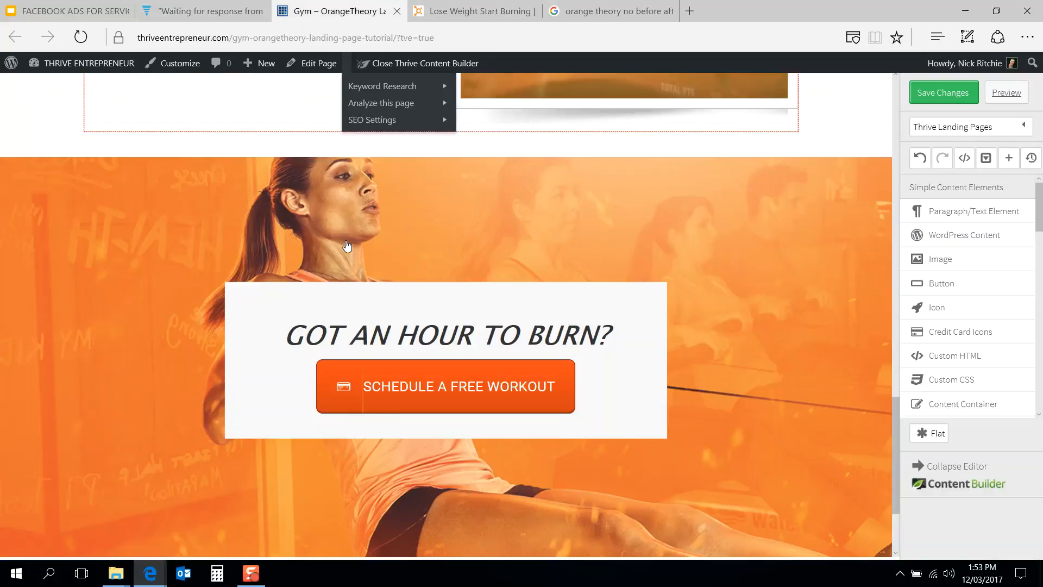
{"action": "scroll", "coordinate": [345, 242], "scroll_direction": "down", "scroll_amount": 2}
{"action": "scroll", "coordinate": [408, 180], "scroll_direction": "up", "scroll_amount": 2}
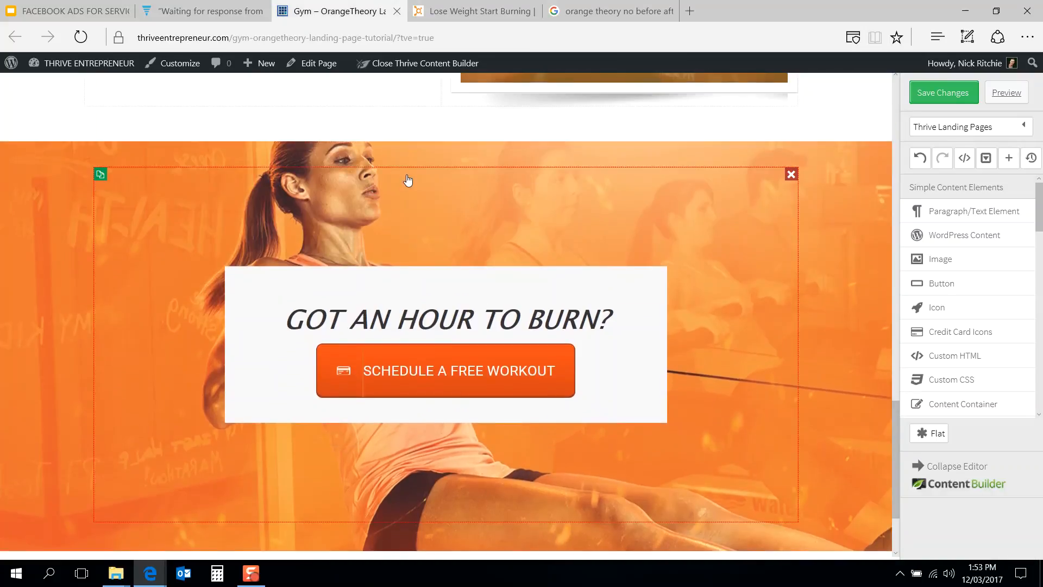
Step: Set the closing content box's top and bottom padding to 150 px
{"action": "left_click", "coordinate": [408, 180]}
{"action": "left_click", "coordinate": [209, 120]}
{"action": "left_click", "coordinate": [318, 170]}
{"action": "type", "text": "150"}
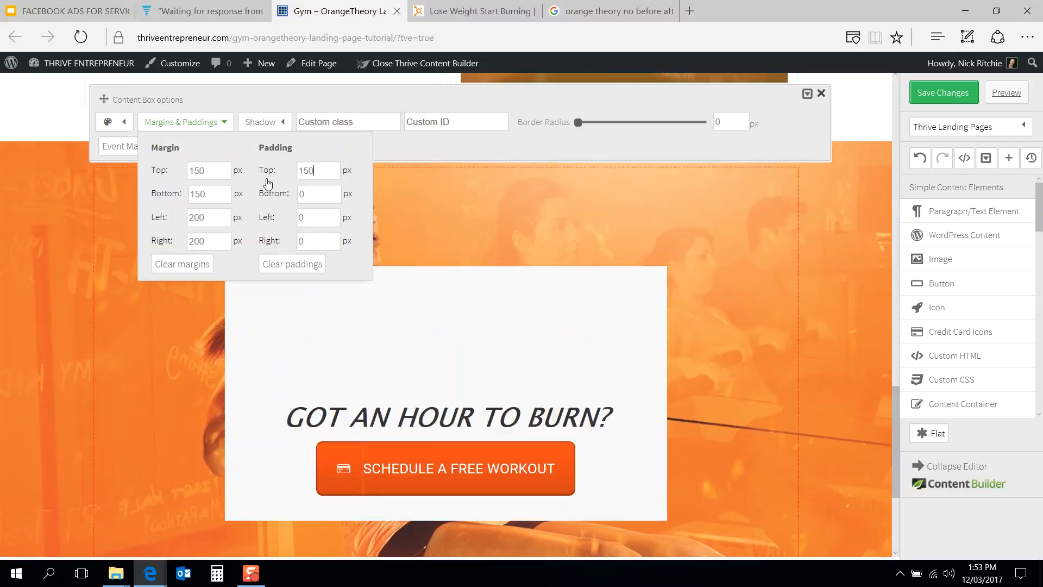
{"action": "left_click", "coordinate": [306, 195]}
{"action": "type", "text": "150"}
Step: Reset the content box's top and bottom padding to 0 px and close the content box options
{"action": "left_click", "coordinate": [304, 169]}
{"action": "key", "text": "ctrl+a"}
{"action": "type", "text": "0"}
{"action": "left_click", "coordinate": [304, 194]}
{"action": "key", "text": "ctrl+a"}
{"action": "type", "text": "0"}
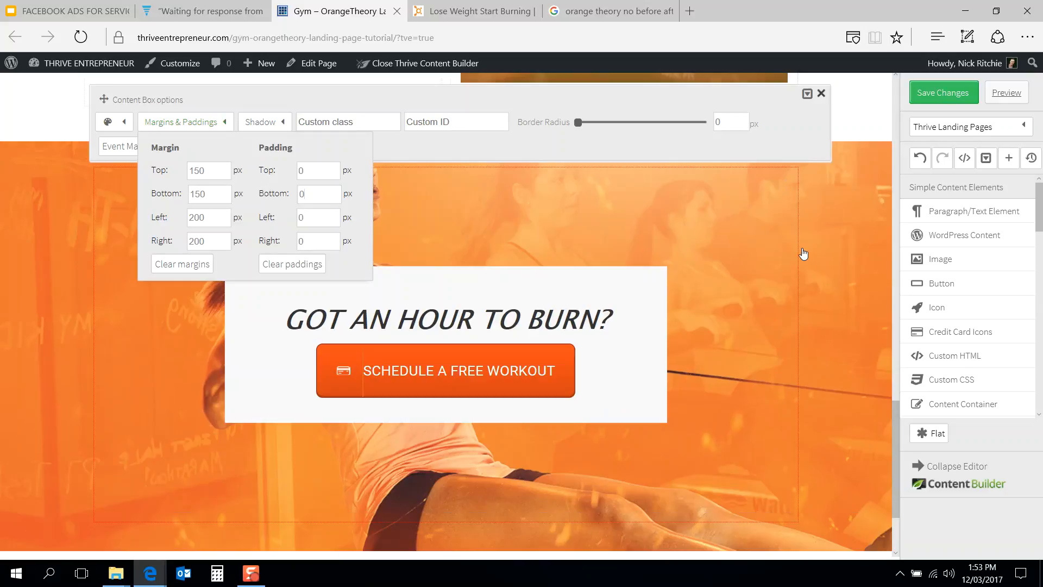
{"action": "left_click", "coordinate": [820, 94]}
Step: Compare the edited sections with the reference page's KEEP BURNING and GOT AN HOUR TO BURN? sections
{"action": "scroll", "coordinate": [779, 251], "scroll_direction": "up", "scroll_amount": 5}
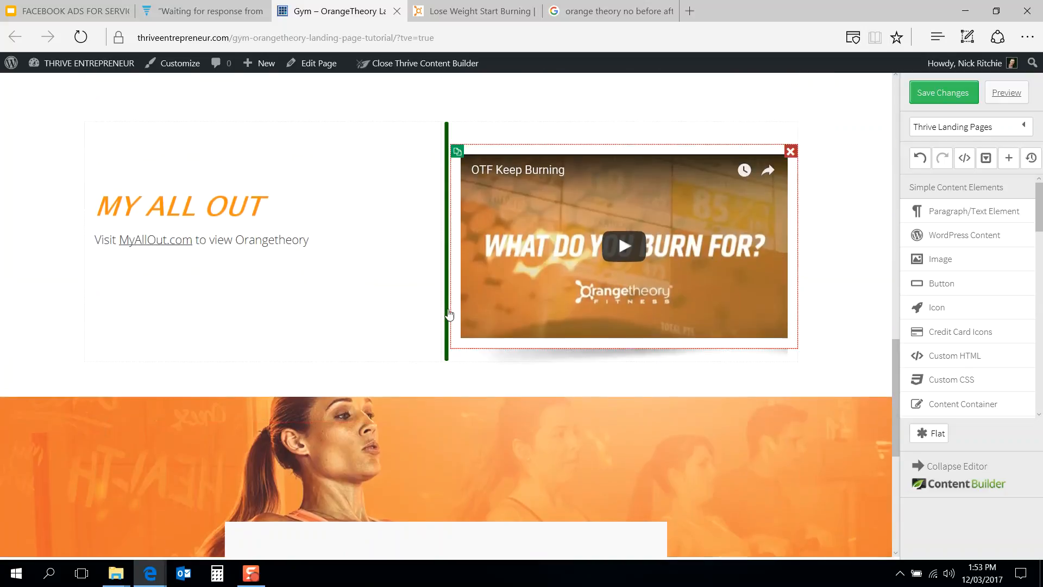
{"action": "scroll", "coordinate": [448, 310], "scroll_direction": "up", "scroll_amount": 2}
{"action": "scroll", "coordinate": [419, 221], "scroll_direction": "down", "scroll_amount": 2}
{"action": "left_click", "coordinate": [504, 4]}
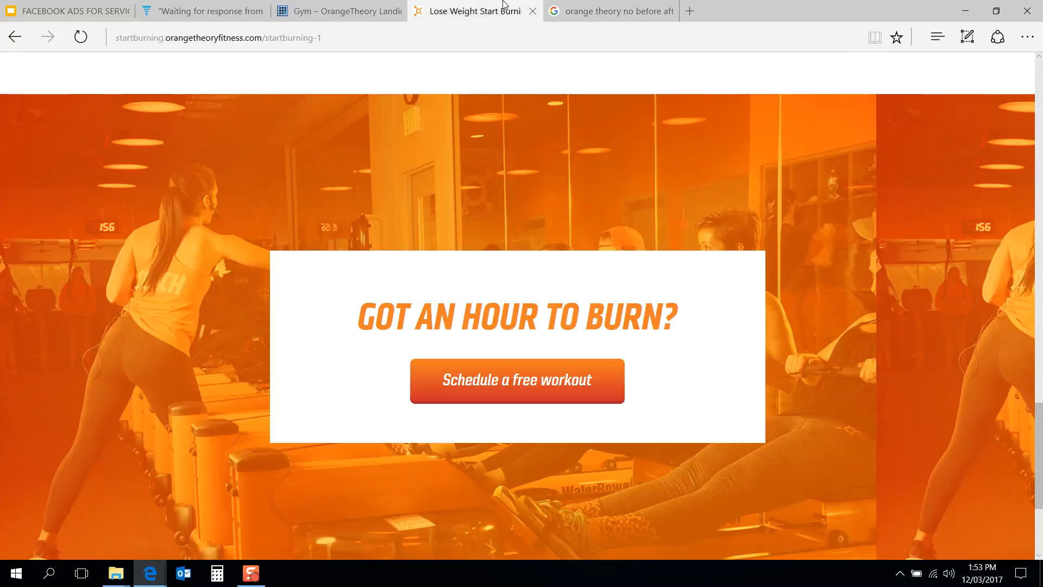
{"action": "scroll", "coordinate": [429, 226], "scroll_direction": "up", "scroll_amount": 8}
{"action": "scroll", "coordinate": [430, 227], "scroll_direction": "down", "scroll_amount": 2}
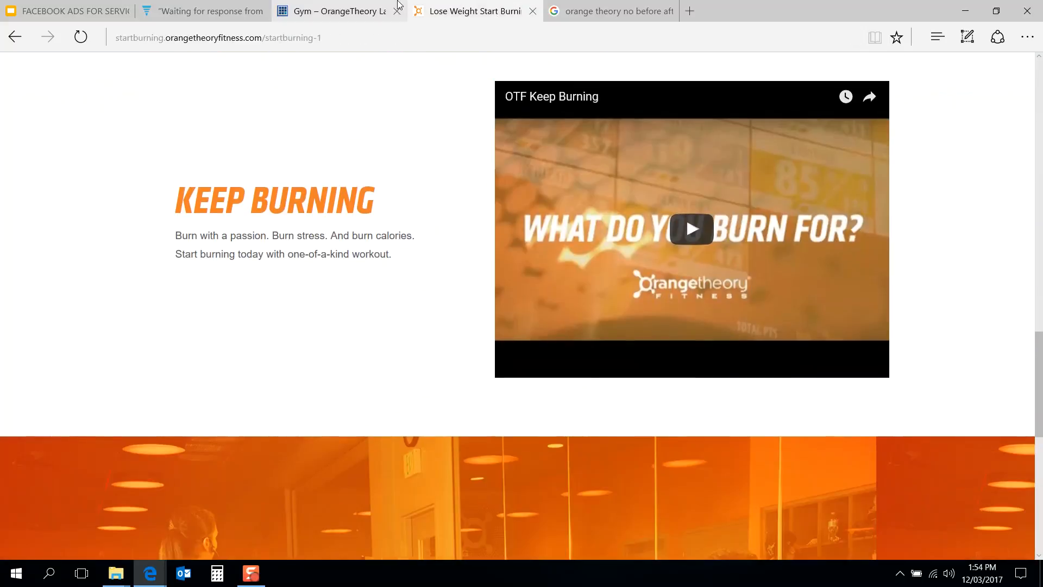
Step: Return to the builder and save the page changes
{"action": "left_click", "coordinate": [337, 11]}
{"action": "scroll", "coordinate": [377, 291], "scroll_direction": "up", "scroll_amount": 1}
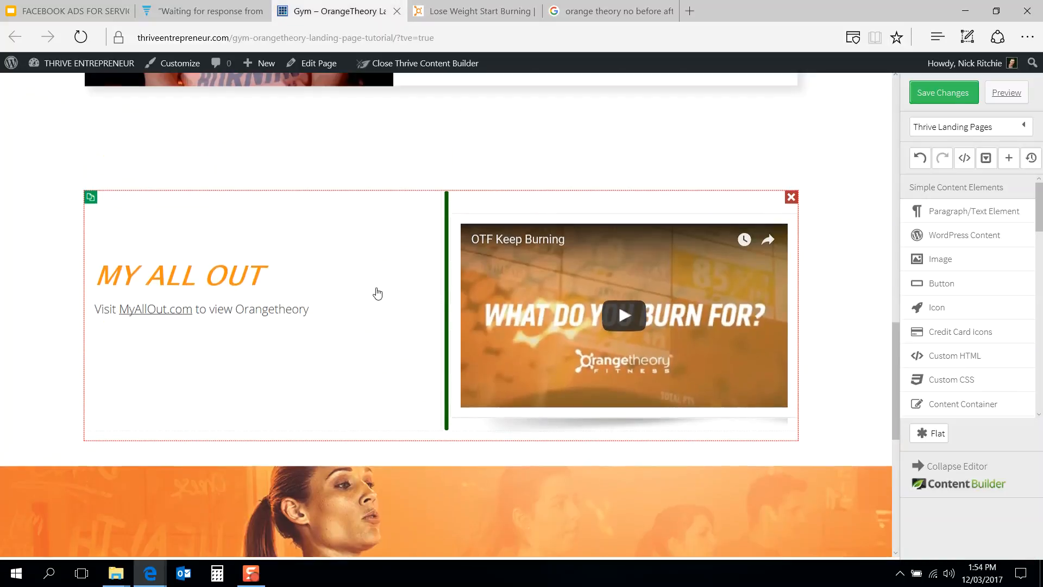
{"action": "left_click", "coordinate": [951, 91]}
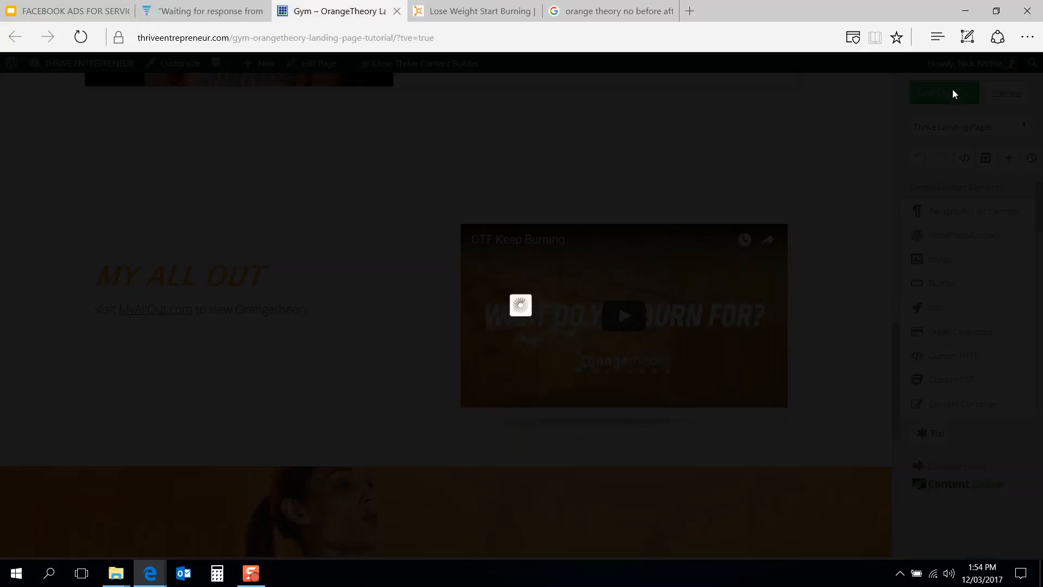
Step: Review the reference page from its header down to the footer
{"action": "left_click", "coordinate": [473, 10]}
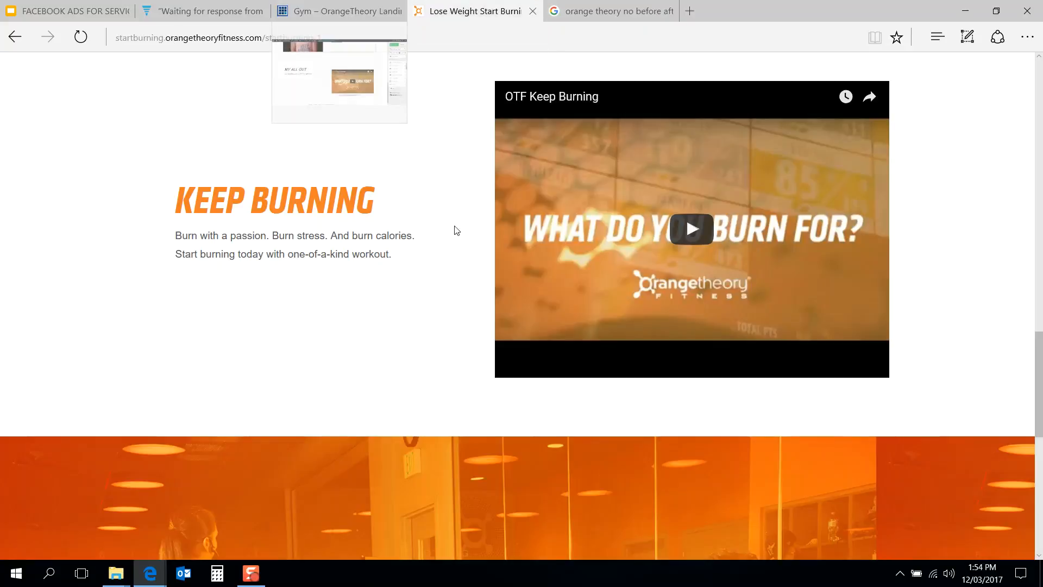
{"action": "scroll", "coordinate": [454, 226], "scroll_direction": "up", "scroll_amount": 15}
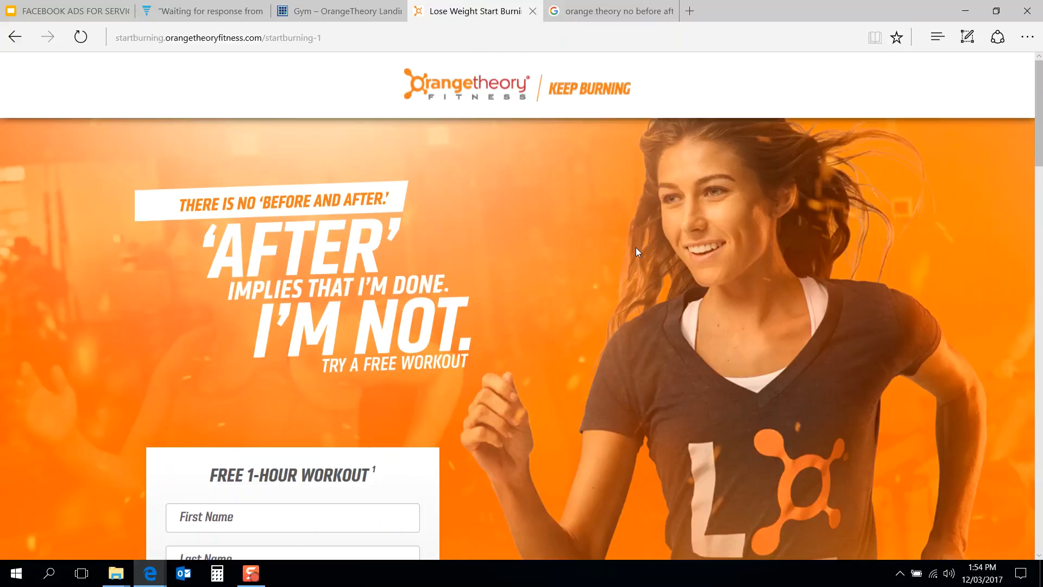
{"action": "scroll", "coordinate": [635, 247], "scroll_direction": "down", "scroll_amount": 7}
{"action": "scroll", "coordinate": [636, 248], "scroll_direction": "down", "scroll_amount": 15}
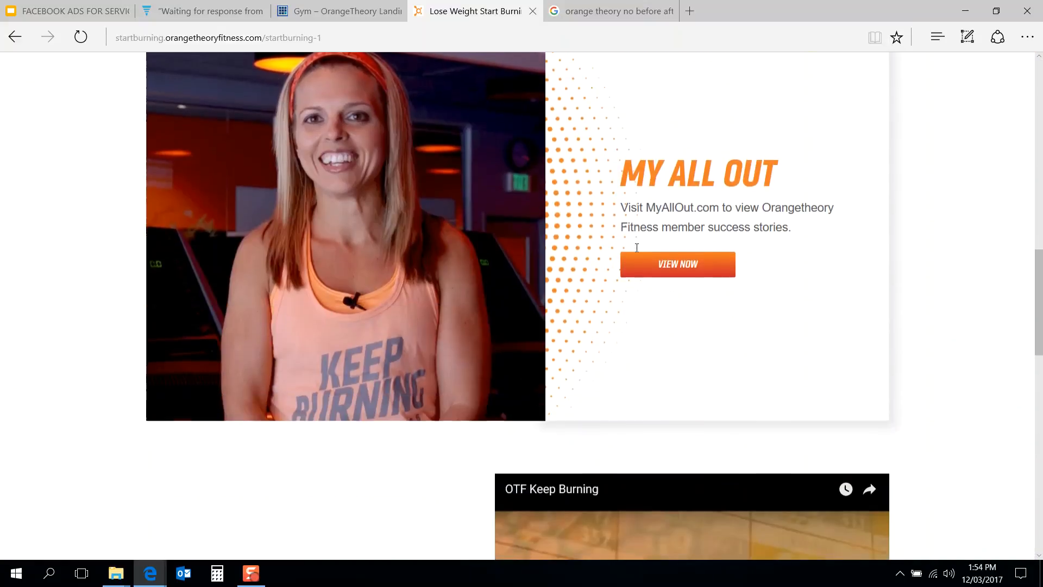
{"action": "scroll", "coordinate": [636, 248], "scroll_direction": "down", "scroll_amount": 10}
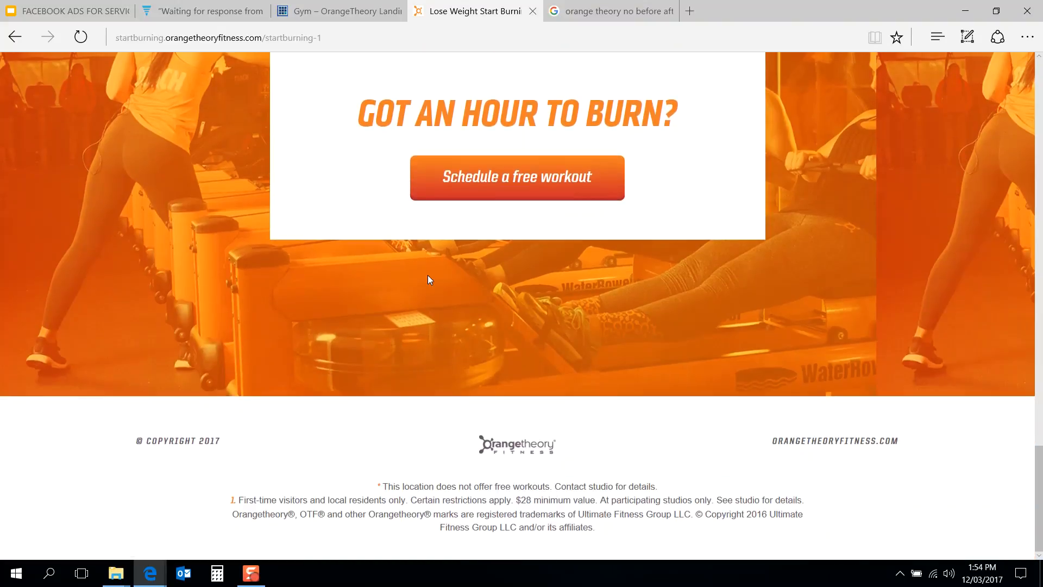
Step: Open a preview of the landing page and scroll through it from header to footer
{"action": "left_click", "coordinate": [339, 11]}
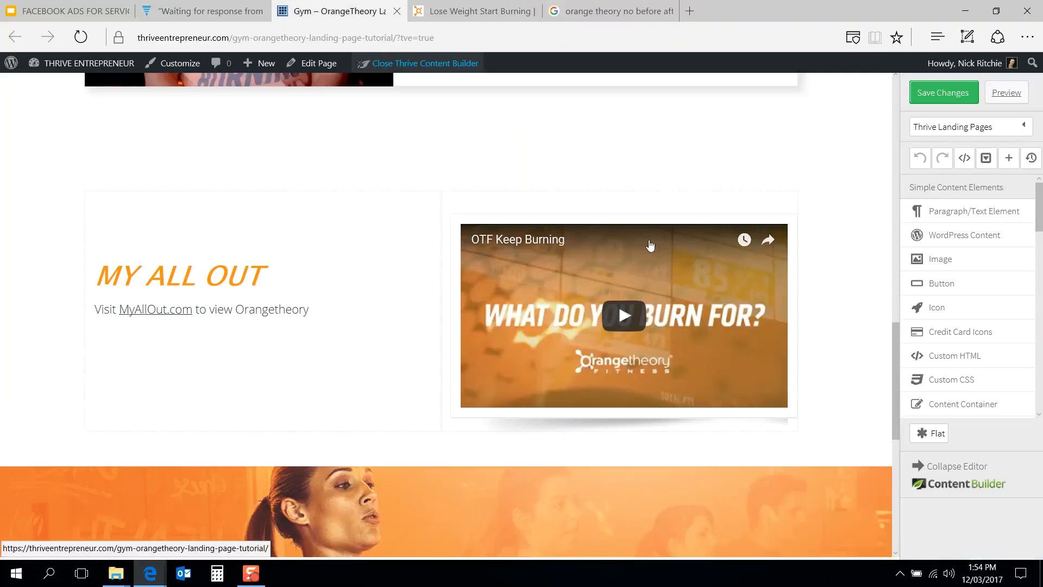
{"action": "left_click", "coordinate": [1006, 93]}
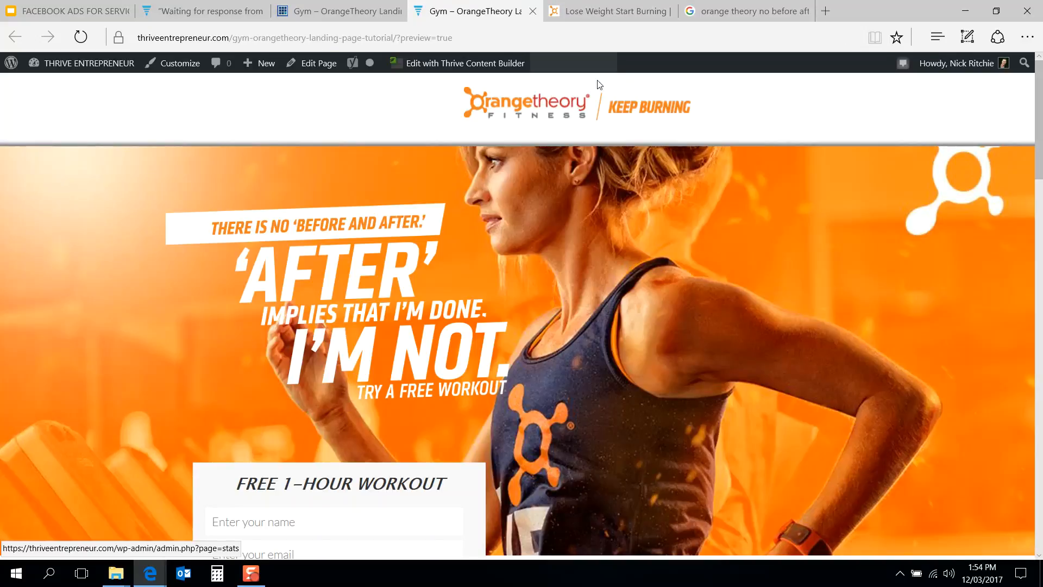
{"action": "scroll", "coordinate": [712, 269], "scroll_direction": "down", "scroll_amount": 4}
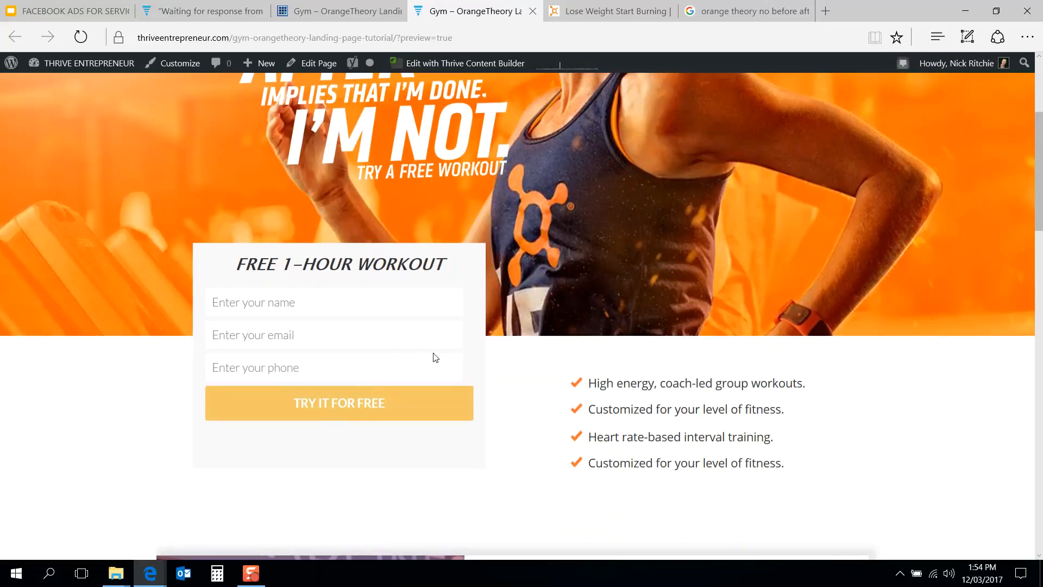
{"action": "scroll", "coordinate": [586, 309], "scroll_direction": "up", "scroll_amount": 4}
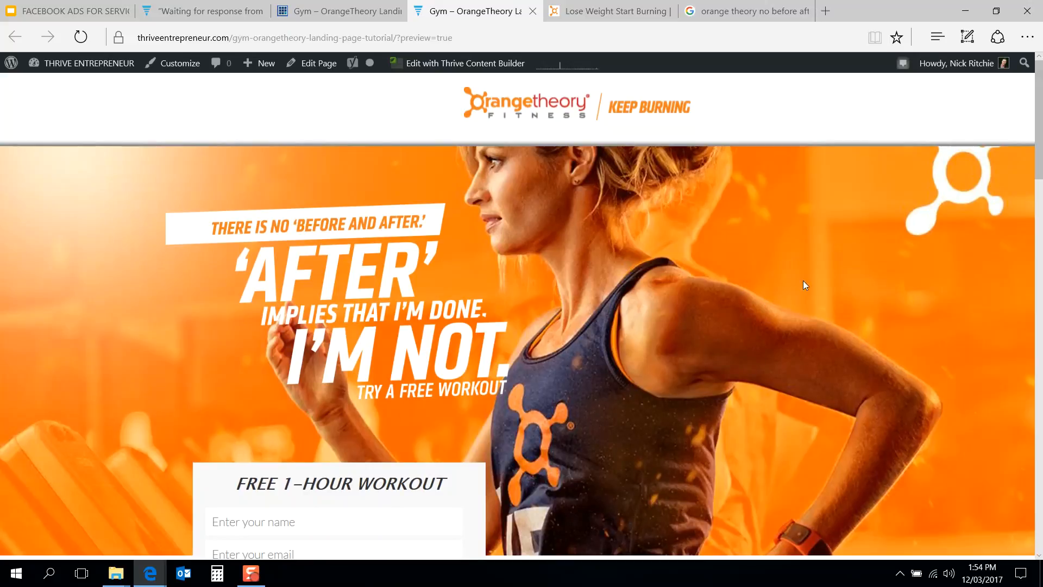
{"action": "scroll", "coordinate": [628, 307], "scroll_direction": "down", "scroll_amount": 7}
{"action": "scroll", "coordinate": [689, 281], "scroll_direction": "up", "scroll_amount": 3}
{"action": "scroll", "coordinate": [689, 281], "scroll_direction": "down", "scroll_amount": 7}
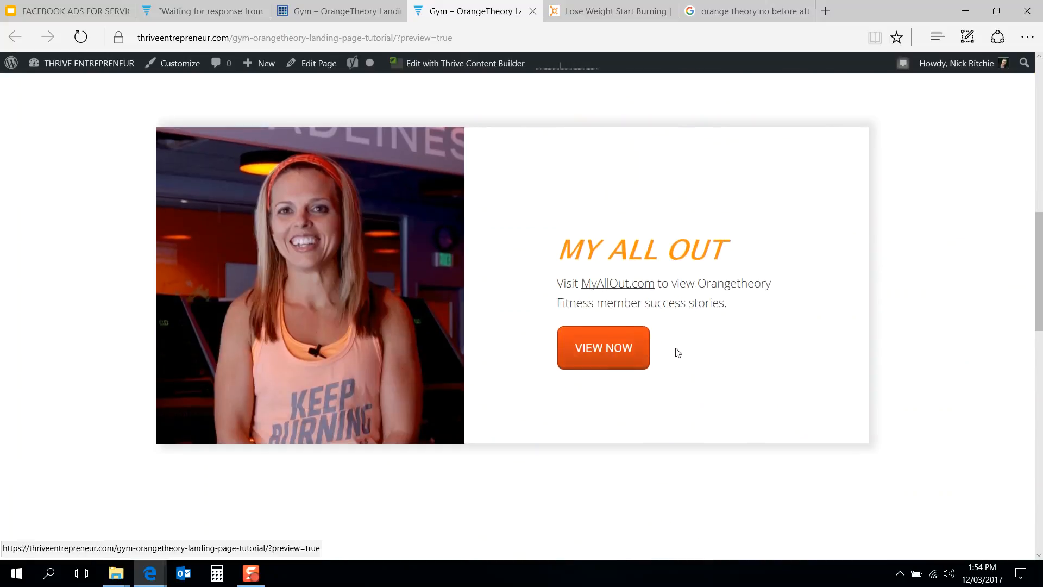
{"action": "scroll", "coordinate": [724, 352], "scroll_direction": "down", "scroll_amount": 10}
{"action": "scroll", "coordinate": [724, 351], "scroll_direction": "up", "scroll_amount": 4}
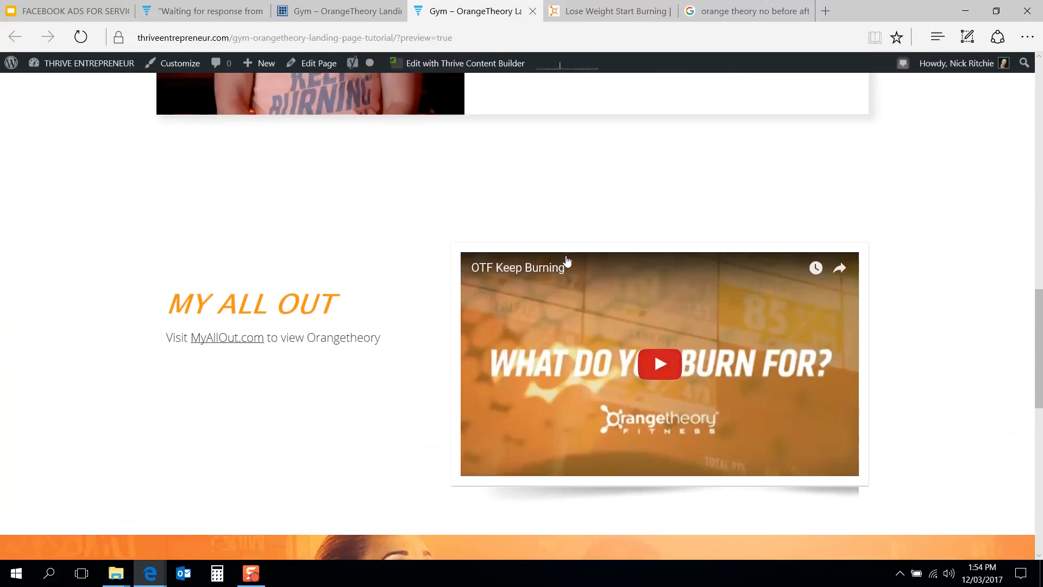
{"action": "scroll", "coordinate": [603, 347], "scroll_direction": "down", "scroll_amount": 5}
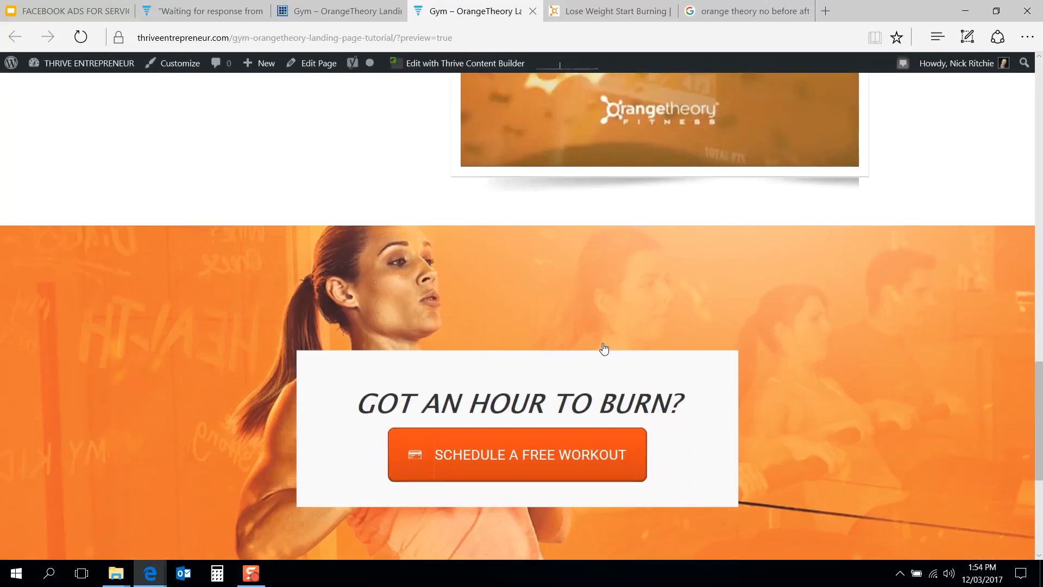
{"action": "scroll", "coordinate": [603, 349], "scroll_direction": "up", "scroll_amount": 3}
{"action": "scroll", "coordinate": [645, 309], "scroll_direction": "up", "scroll_amount": 4}
{"action": "scroll", "coordinate": [645, 313], "scroll_direction": "down", "scroll_amount": 4}
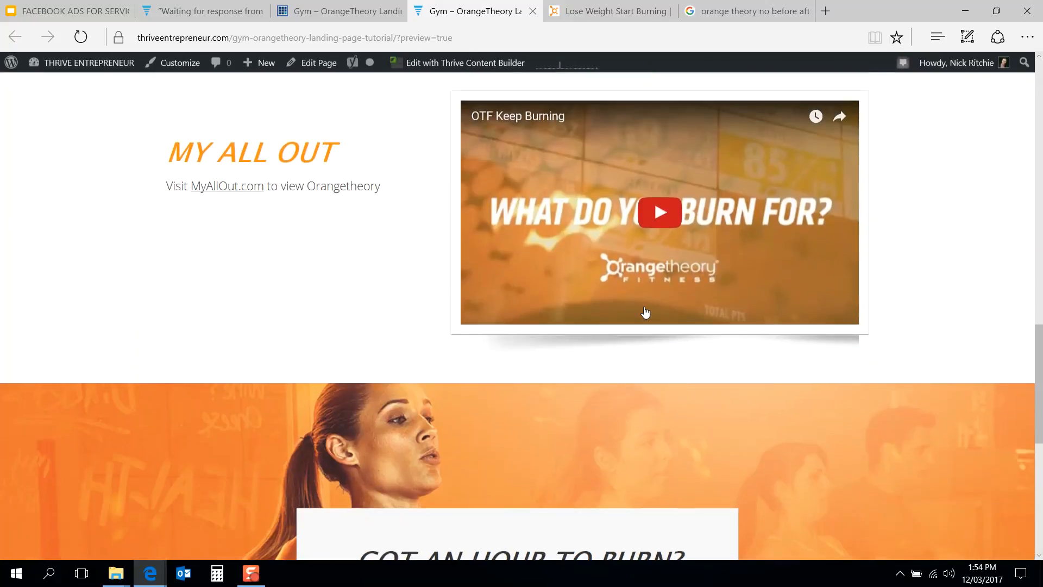
{"action": "scroll", "coordinate": [646, 312], "scroll_direction": "down", "scroll_amount": 4}
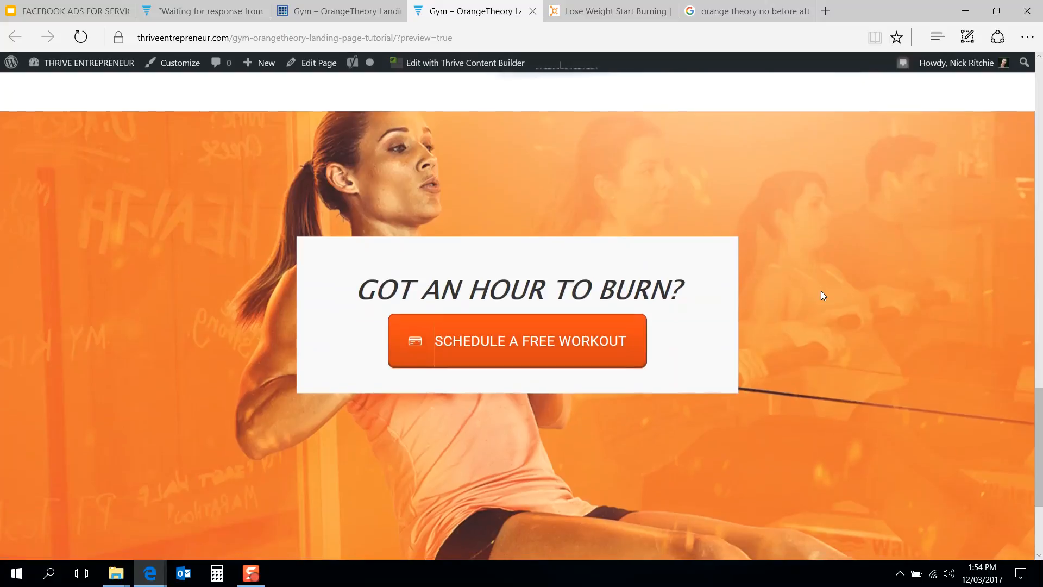
{"action": "scroll", "coordinate": [821, 295], "scroll_direction": "down", "scroll_amount": 3}
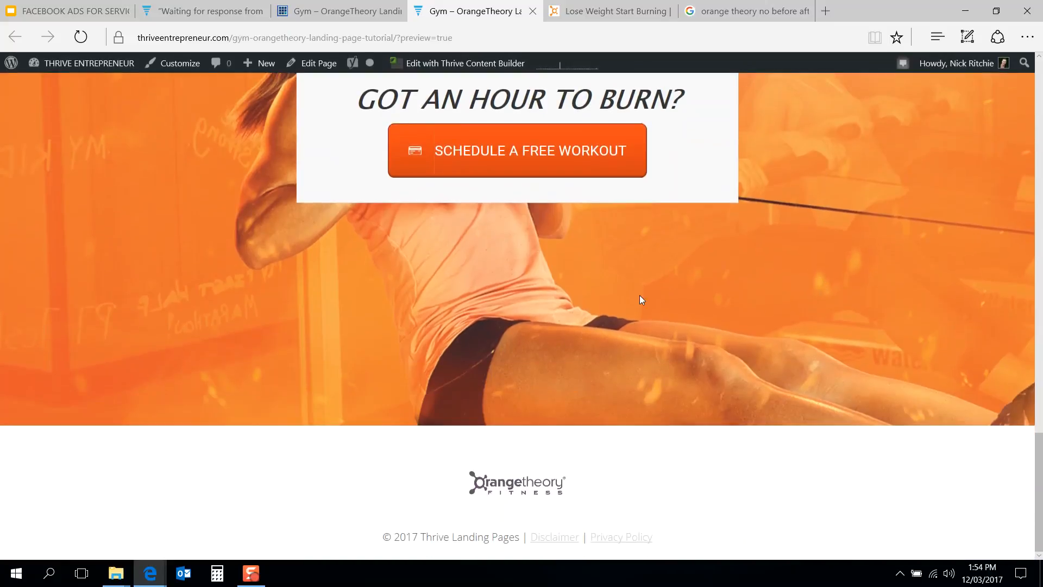
{"action": "scroll", "coordinate": [640, 299], "scroll_direction": "up", "scroll_amount": 20}
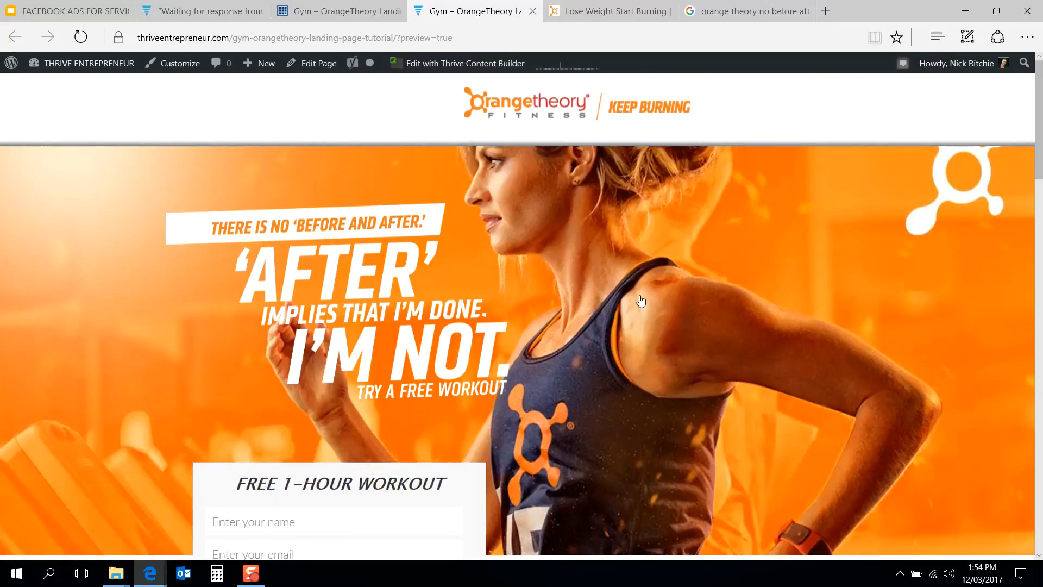
{"action": "scroll", "coordinate": [510, 326], "scroll_direction": "down", "scroll_amount": 9}
{"action": "scroll", "coordinate": [510, 327], "scroll_direction": "up", "scroll_amount": 7}
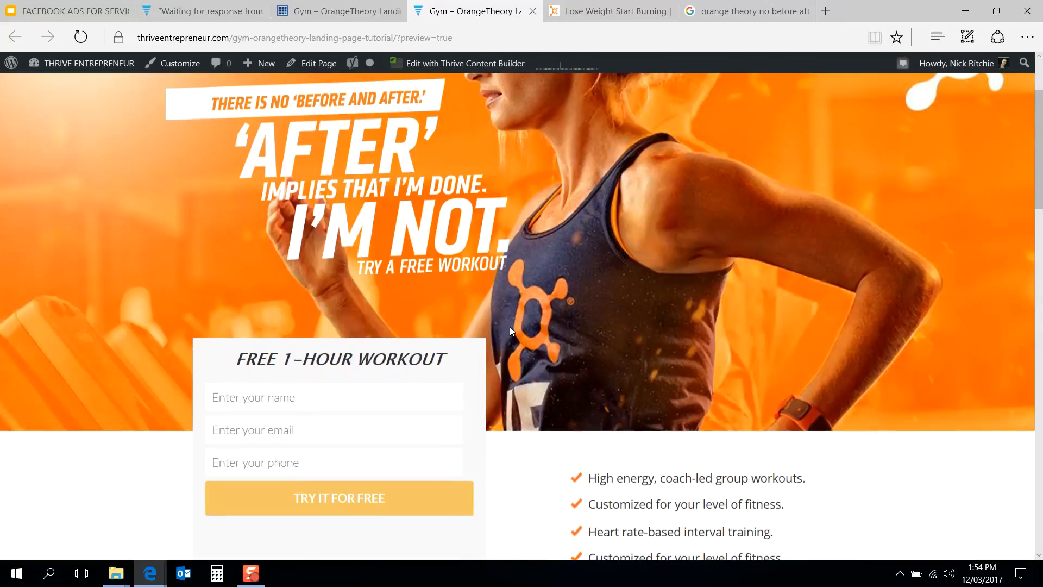
{"action": "scroll", "coordinate": [542, 364], "scroll_direction": "down", "scroll_amount": 2}
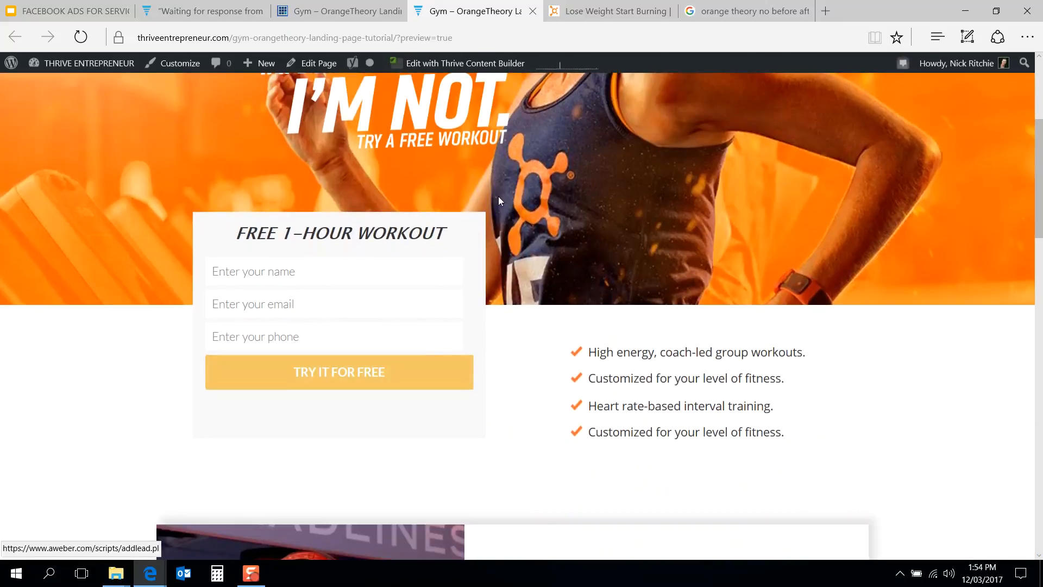
Step: Compare the preview against the reference page's sections and footer
{"action": "left_click", "coordinate": [588, 7]}
{"action": "scroll", "coordinate": [587, 217], "scroll_direction": "up", "scroll_amount": 10}
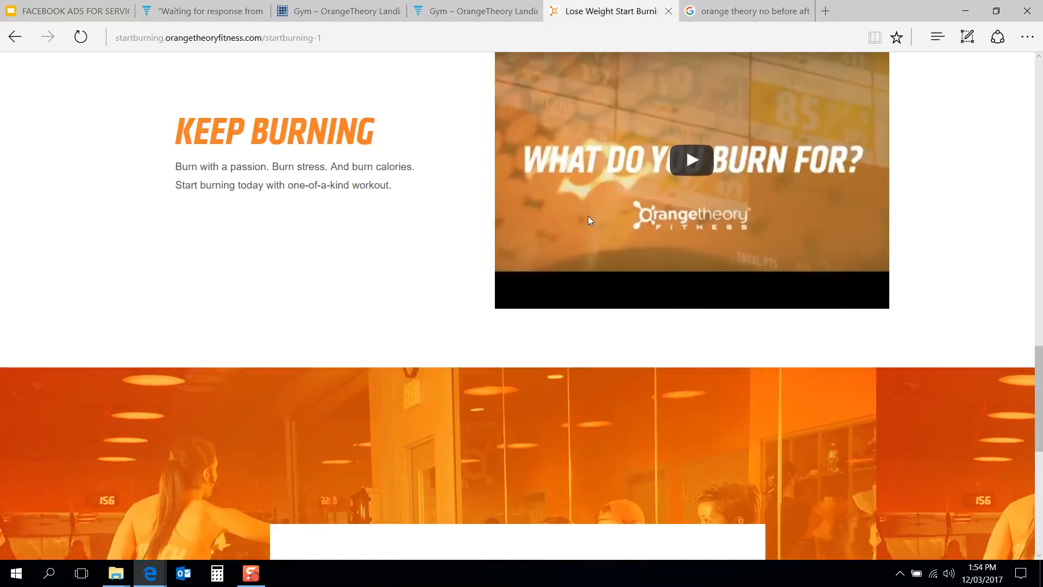
{"action": "scroll", "coordinate": [588, 217], "scroll_direction": "up", "scroll_amount": 15}
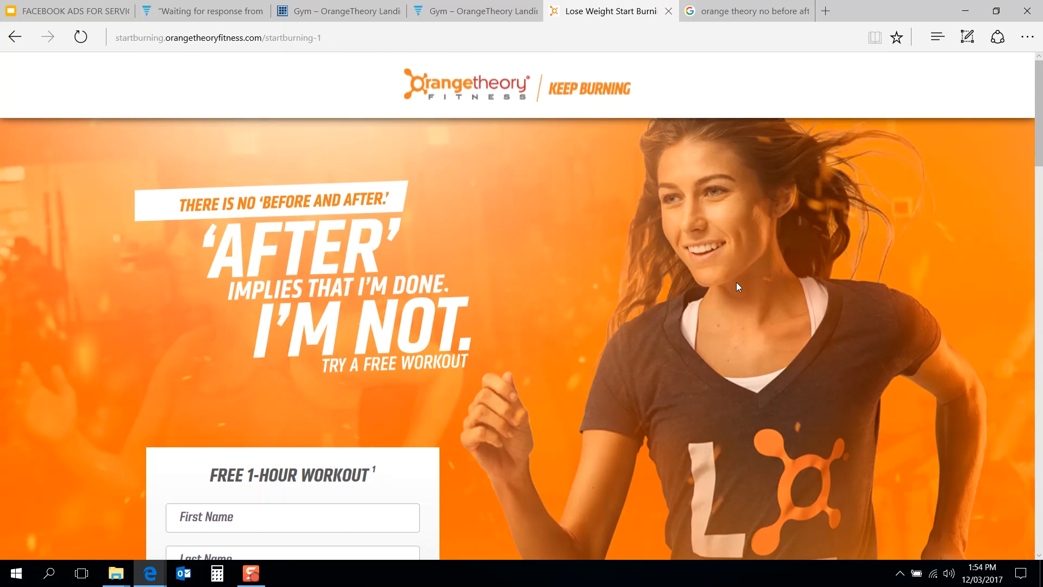
{"action": "scroll", "coordinate": [737, 284], "scroll_direction": "down", "scroll_amount": 15}
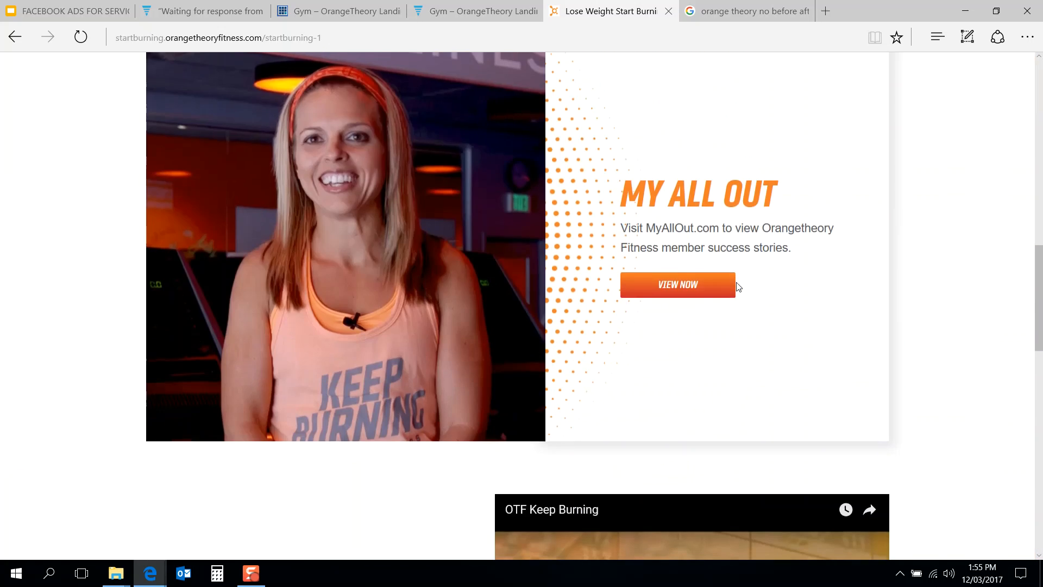
{"action": "scroll", "coordinate": [736, 284], "scroll_direction": "down", "scroll_amount": 10}
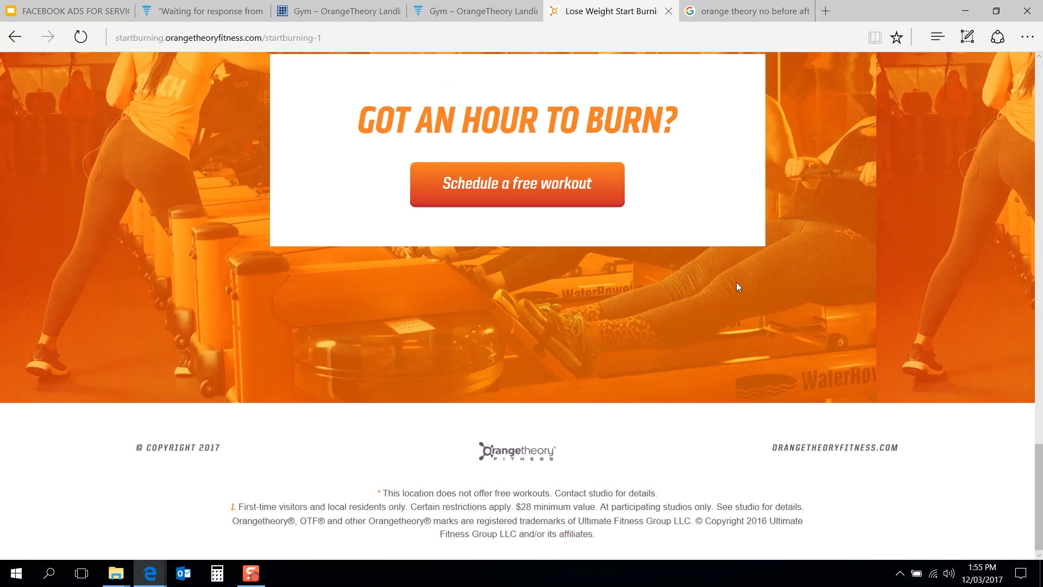
{"action": "scroll", "coordinate": [737, 282], "scroll_direction": "up", "scroll_amount": 15}
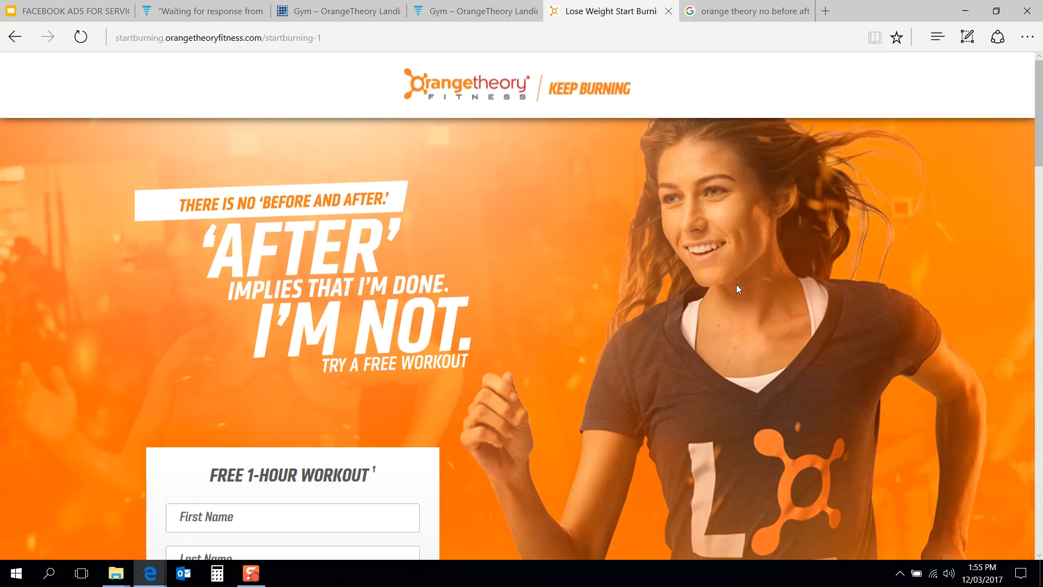
Step: Switch to the FACEBOOK ADS FOR SERVICE BUSINESSES slide presentation
{"action": "left_click", "coordinate": [472, 11]}
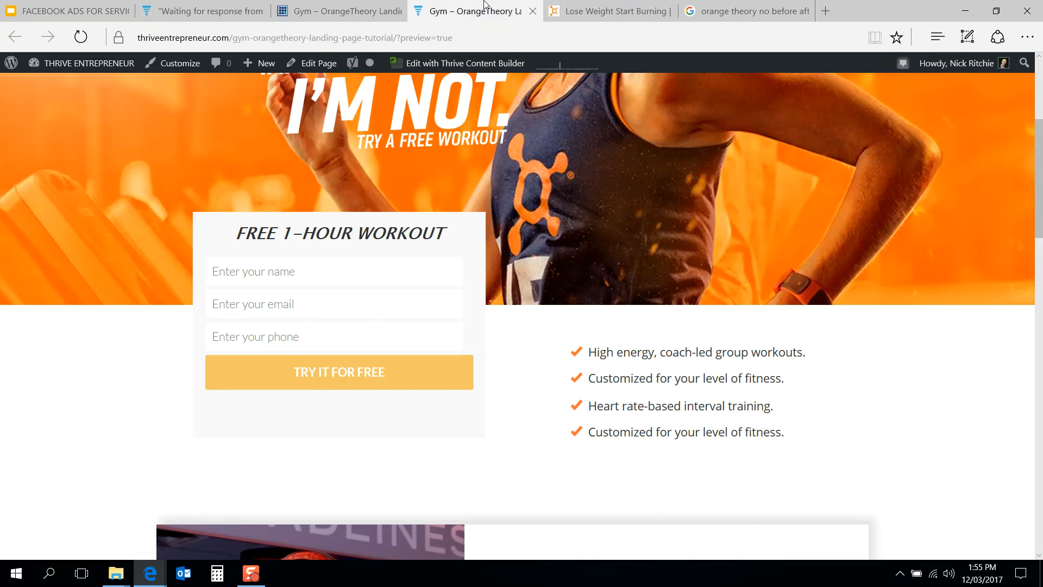
{"action": "scroll", "coordinate": [632, 251], "scroll_direction": "up", "scroll_amount": 5}
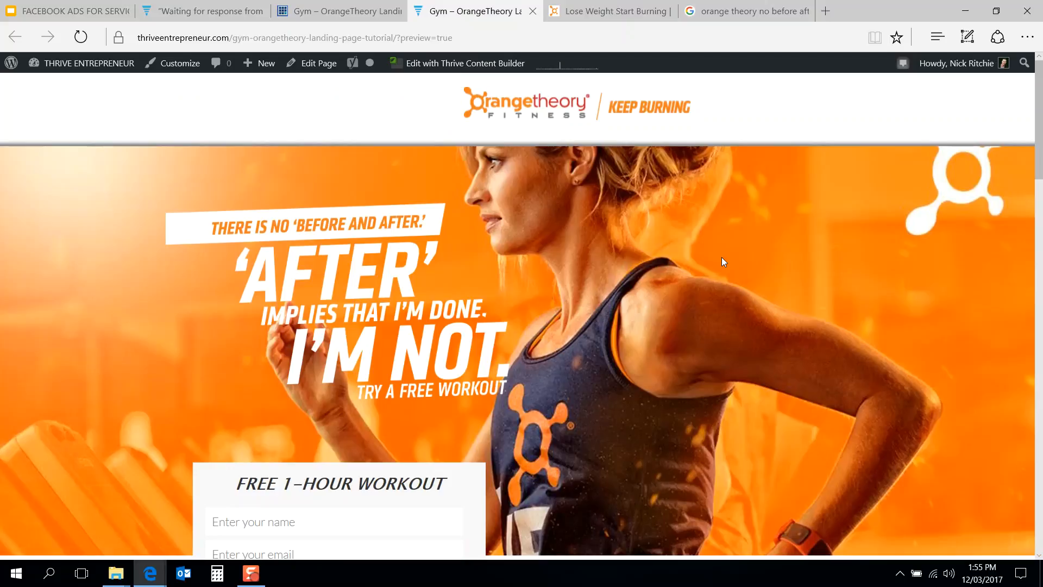
{"action": "mouse_move", "coordinate": [150, 573]}
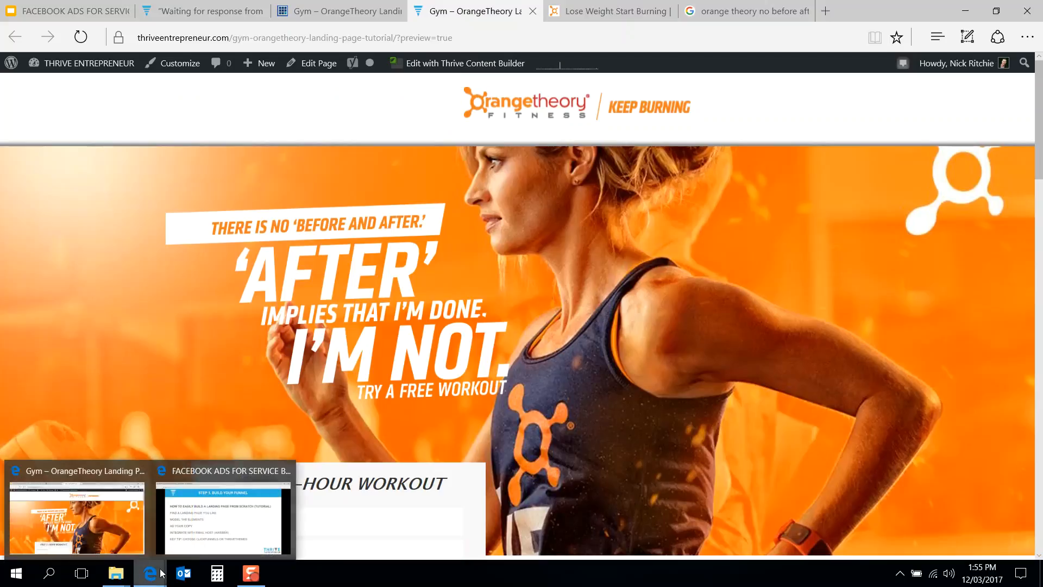
{"action": "left_click", "coordinate": [228, 526]}
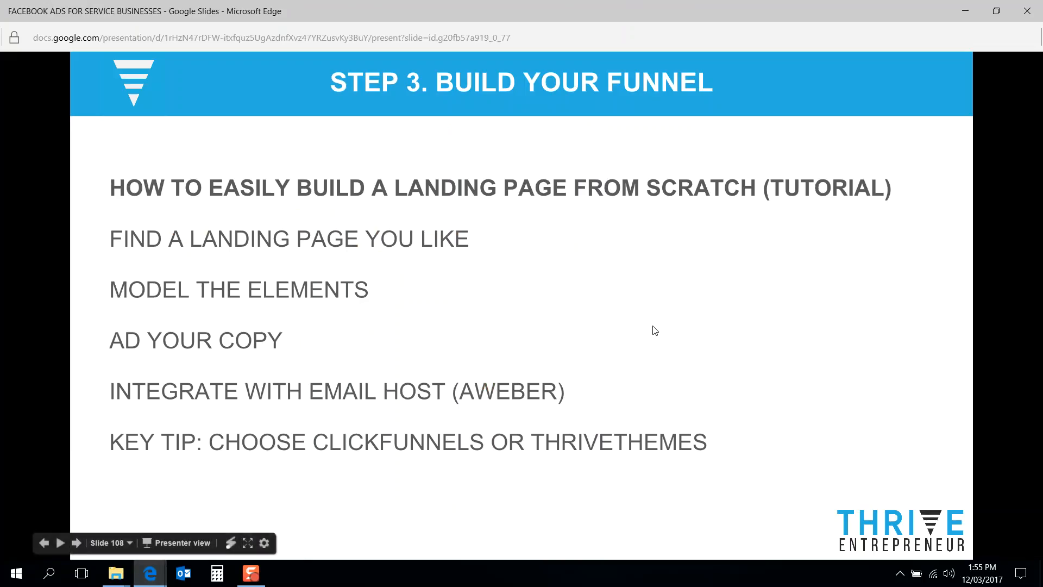